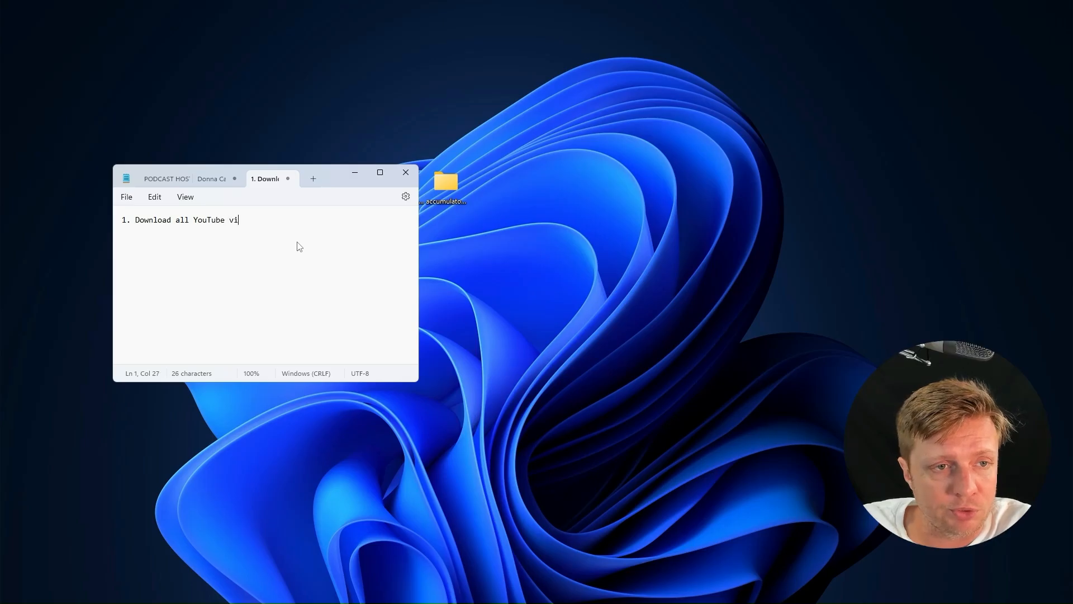
# Step: Complete note item 1 as "Download all YouTube videos (audios)" and add item 2, "Transcribe them: Amazon S3 + Zapier + Deepgram"
pyautogui.write('audios)')
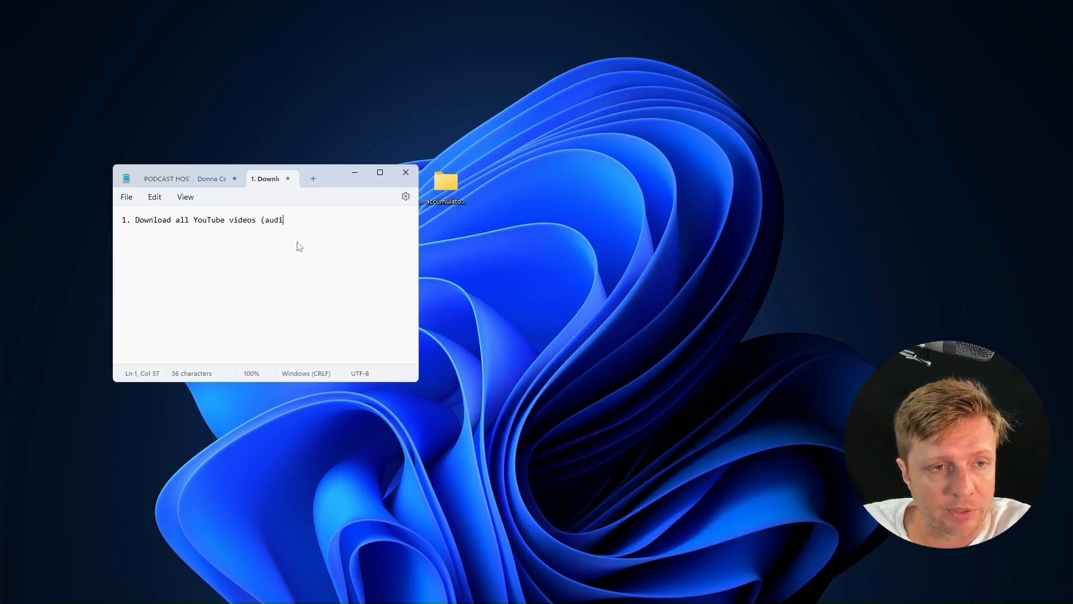
pyautogui.press('Return')
pyautogui.write('2. R')
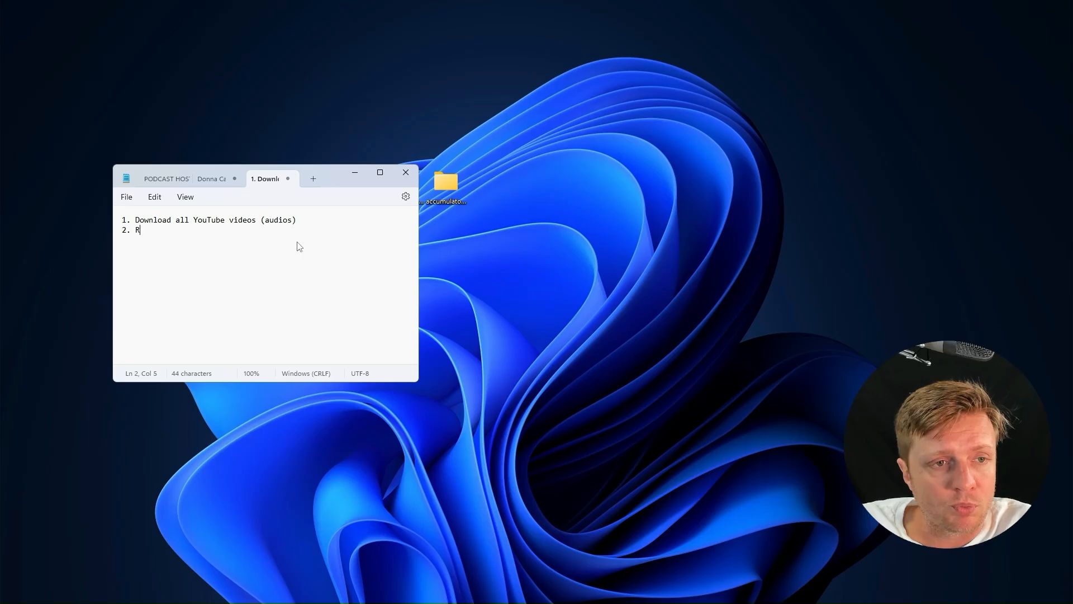
pyautogui.write('un thee')
pyautogui.press('BackSpace')
pyautogui.press('BackSpace')
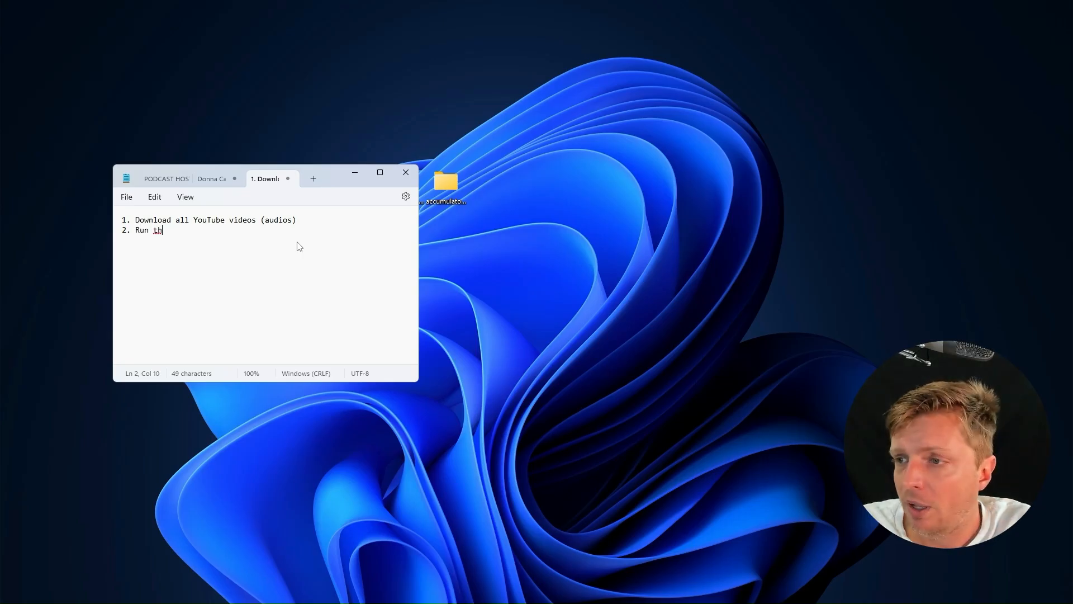
pyautogui.hotkey('ctrl', 'shift', 'Left')
pyautogui.hotkey('ctrl', 'shift', 'Left')
pyautogui.write('Transcribe them: ')
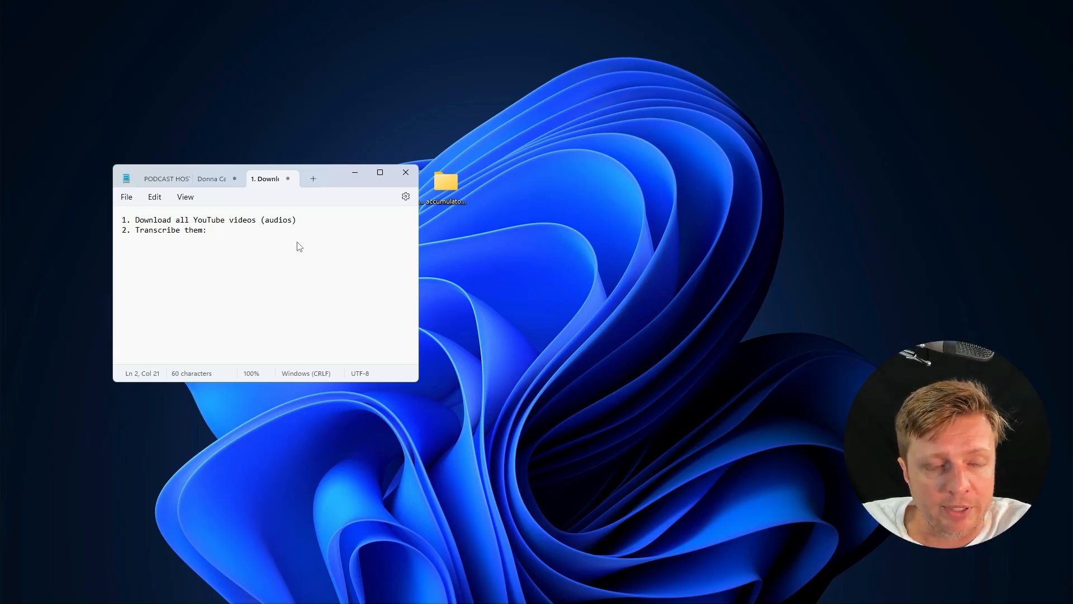
pyautogui.write('Amazon S3')
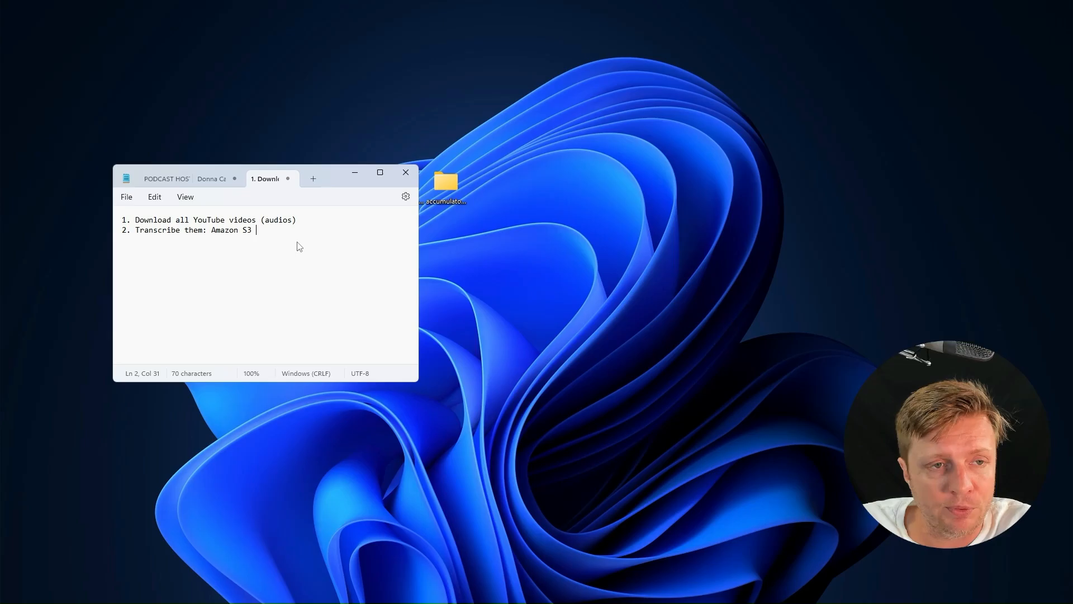
pyautogui.write(' + Zapier + ')
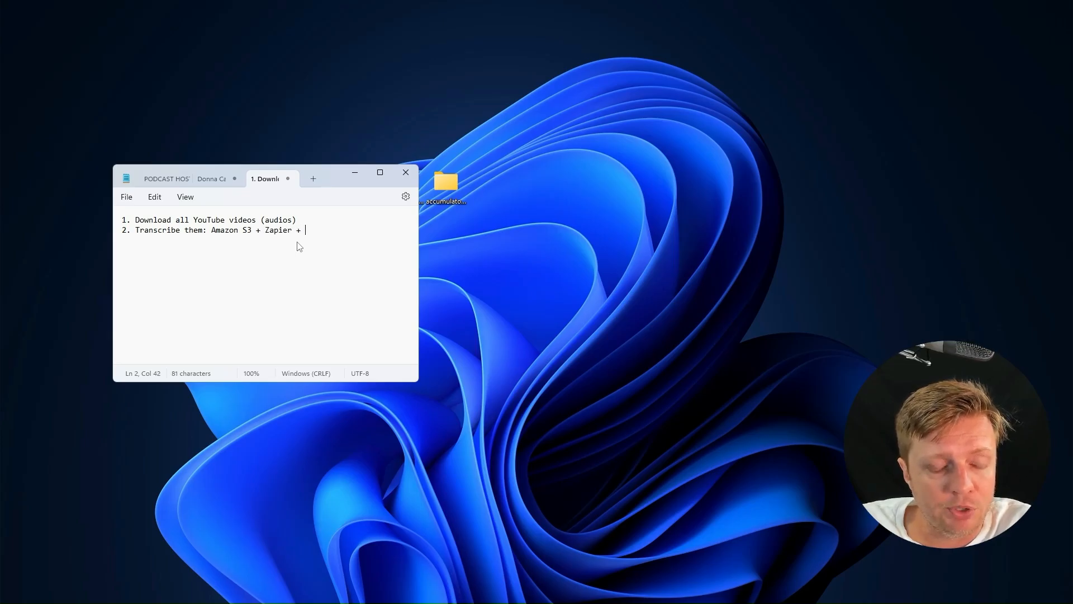
pyautogui.write('Deepgram3')
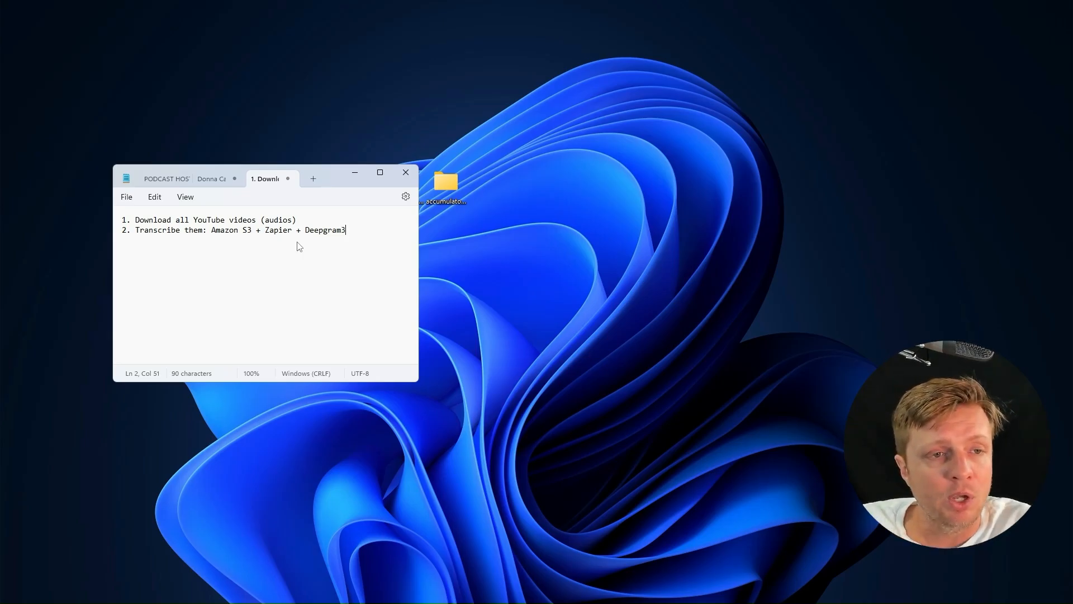
# Step: Add note item "3. ChatGPT (OpenAI) "Assistant" -> ask it about which YouTube playlists we should create"
pyautogui.press('Return')
pyautogui.write('3.')
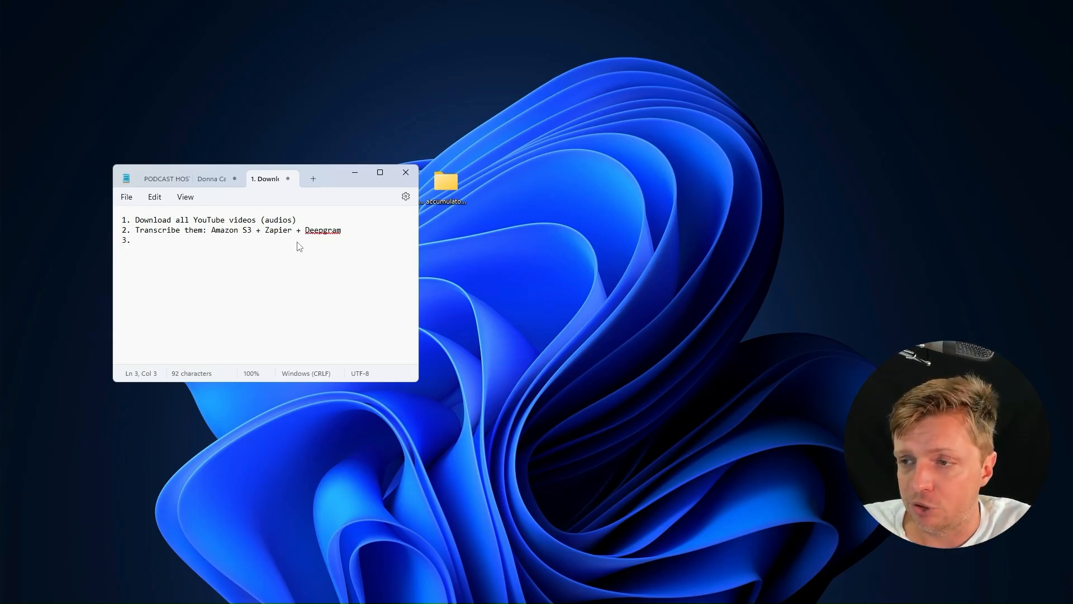
pyautogui.write(' ChatGPT (')
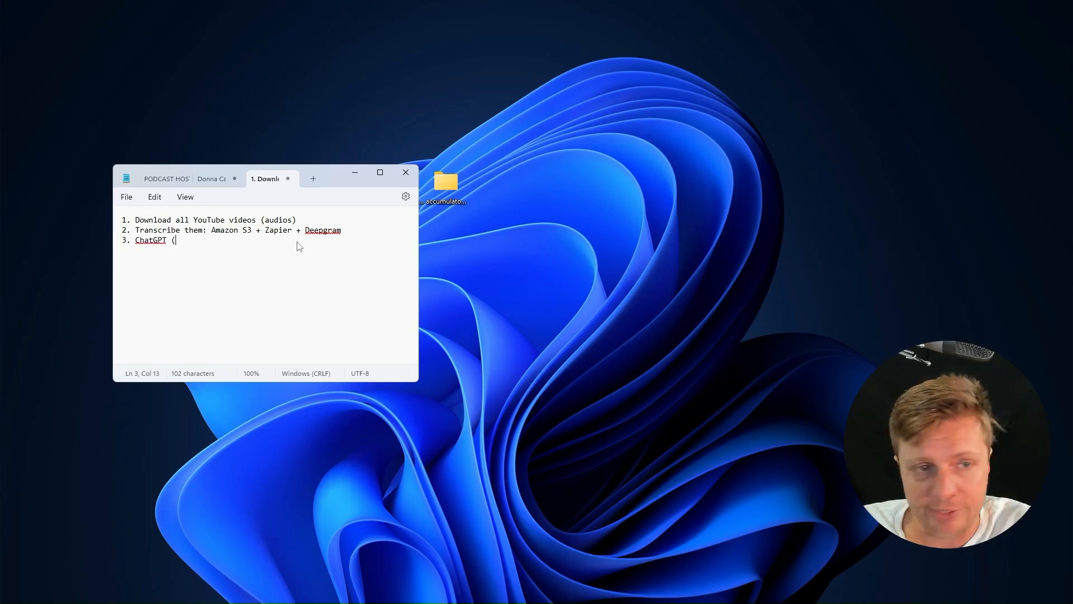
pyautogui.write('OpenAI)')
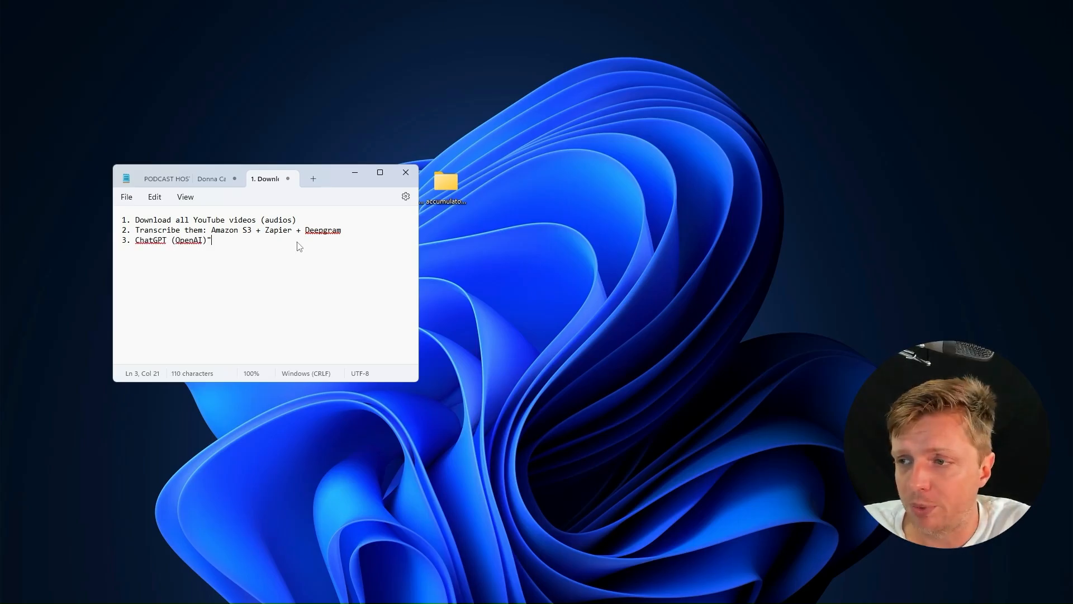
pyautogui.write(' "Assistant"')
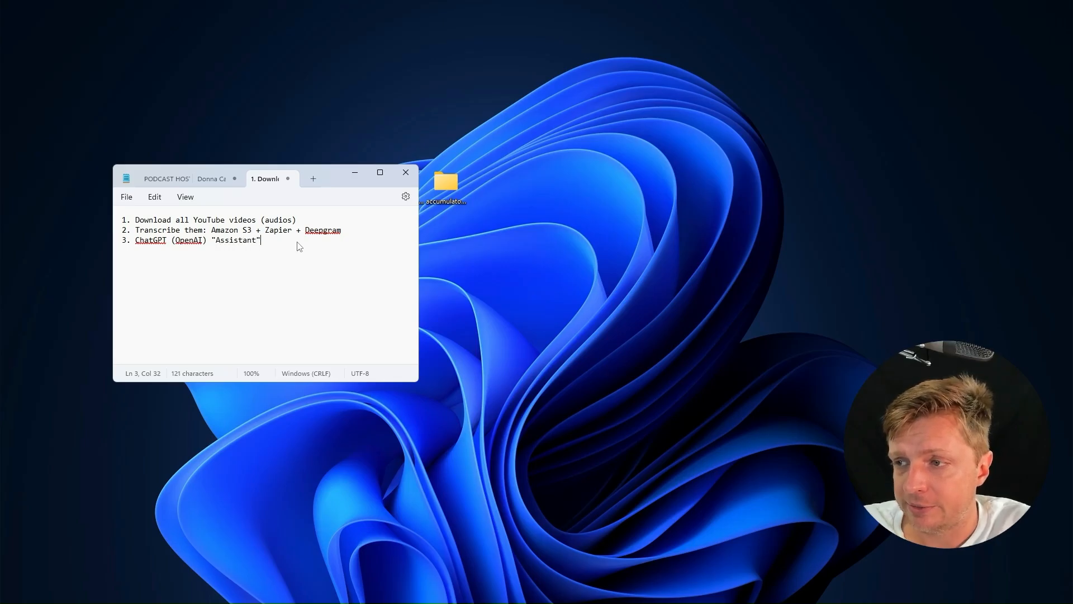
pyautogui.write(' -> ask ')
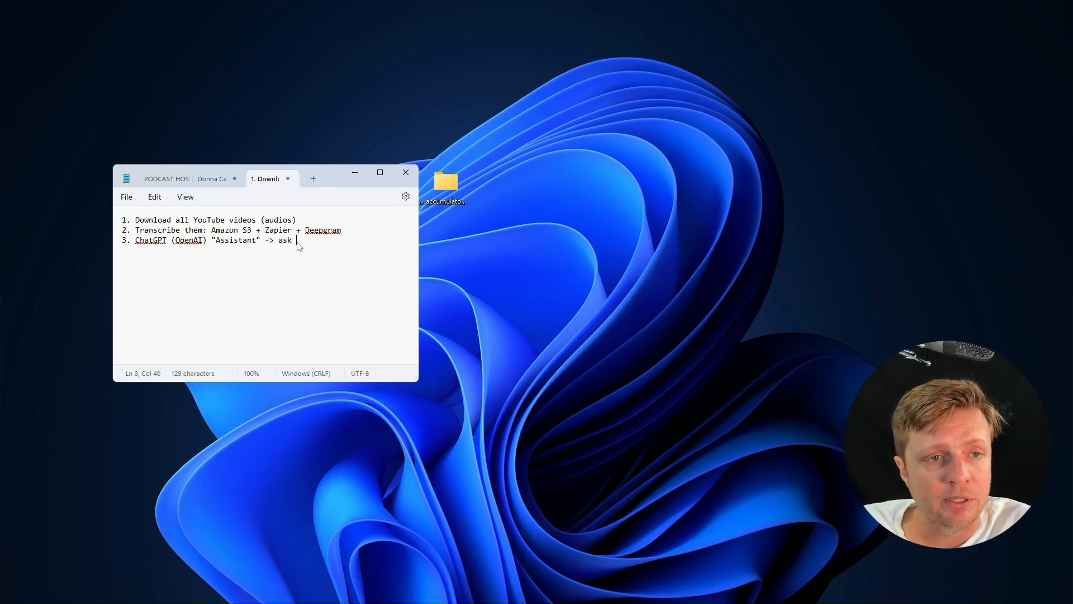
pyautogui.write('it a')
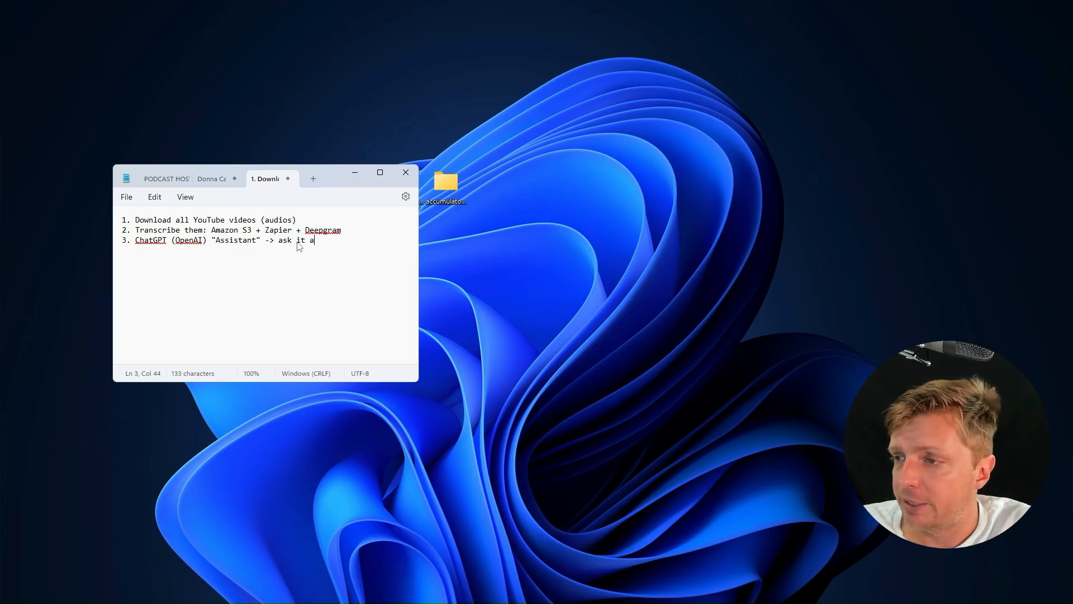
pyautogui.write('bout which YouT')
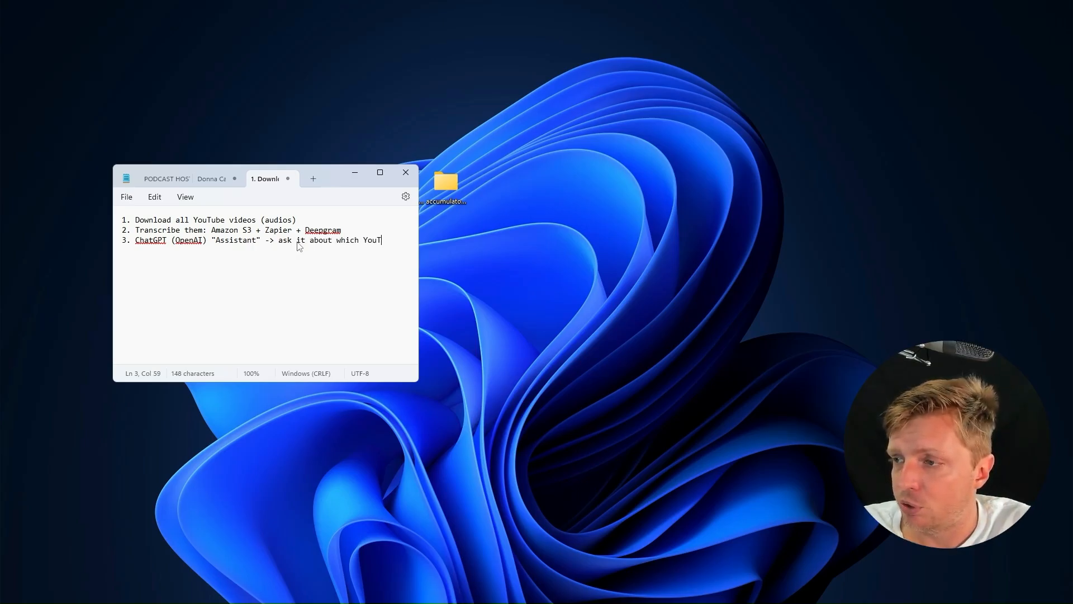
pyautogui.write('ube playlists we should create')
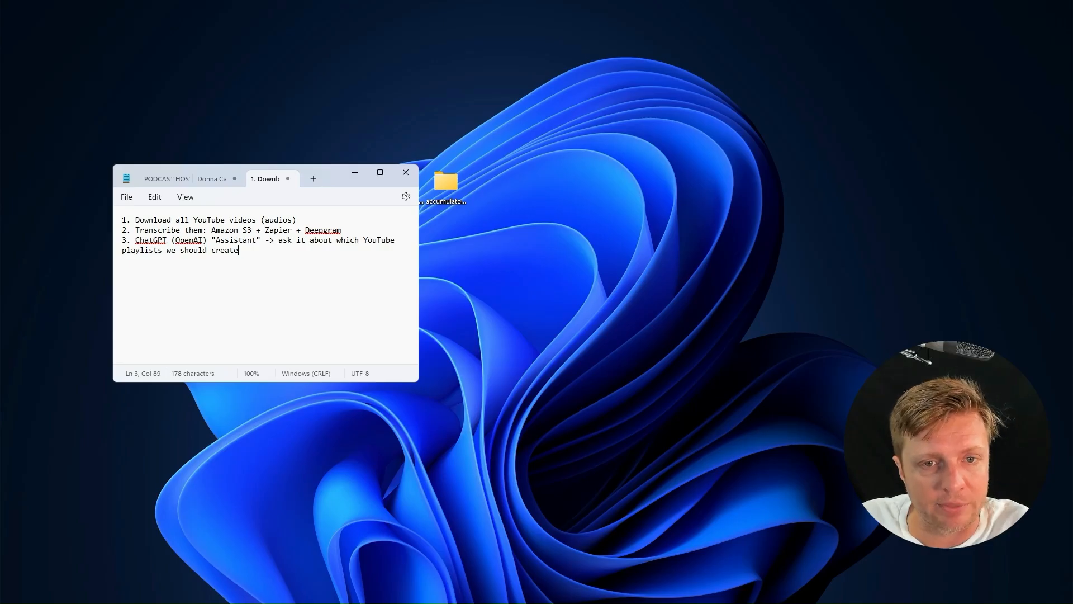
# Step: Switch to Chrome, maximize its window and open youtube.com
pyautogui.hotkey('alt', 'Tab')
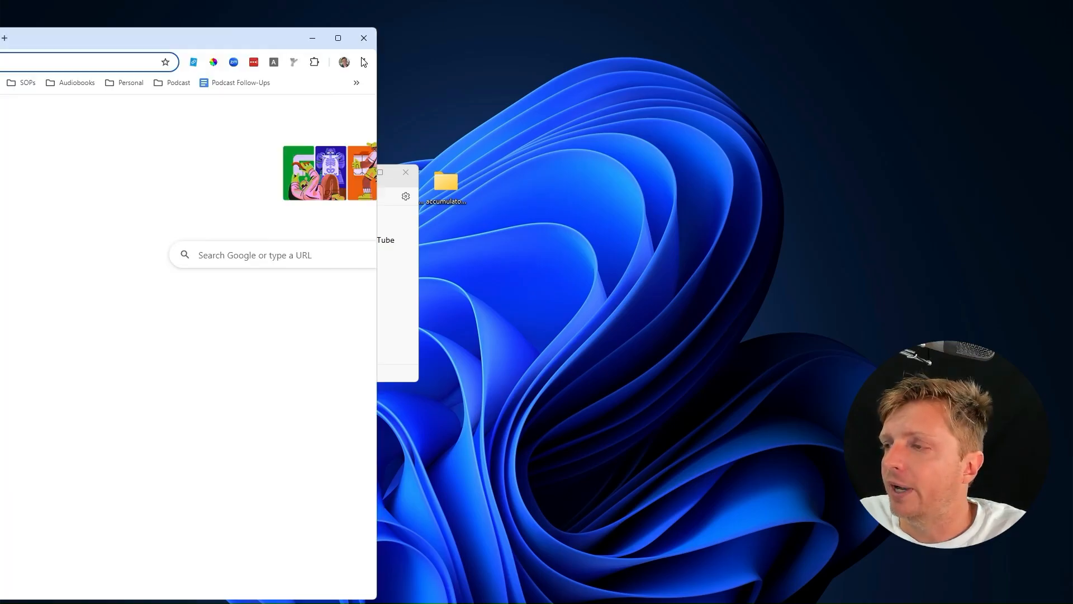
pyautogui.moveTo(223, 37); pyautogui.dragTo(661, 57)
pyautogui.doubleClick(497, 64)
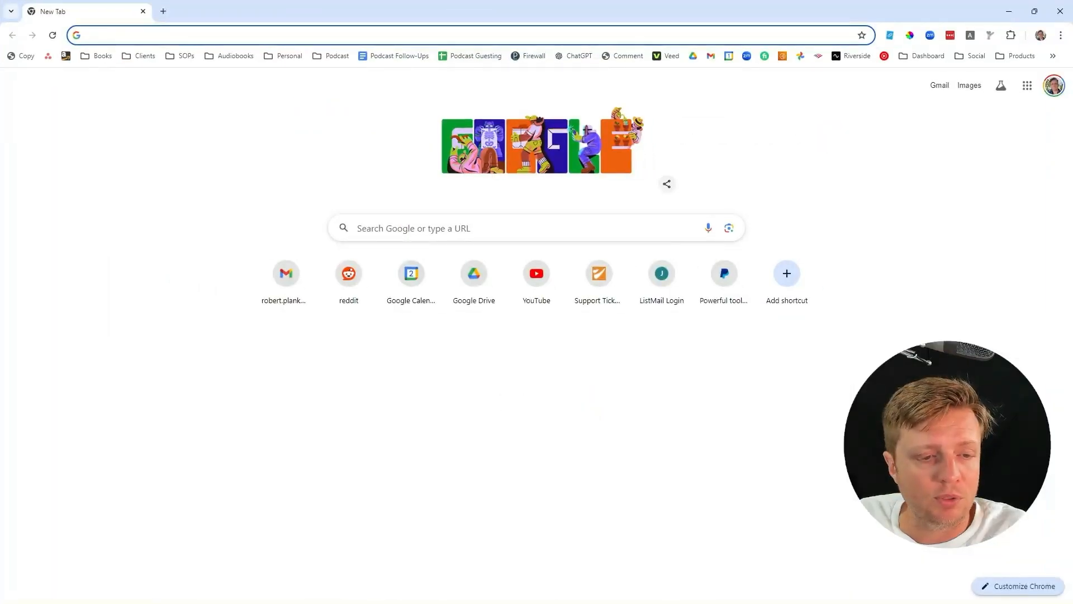
pyautogui.hotkey('alt', 'Tab')
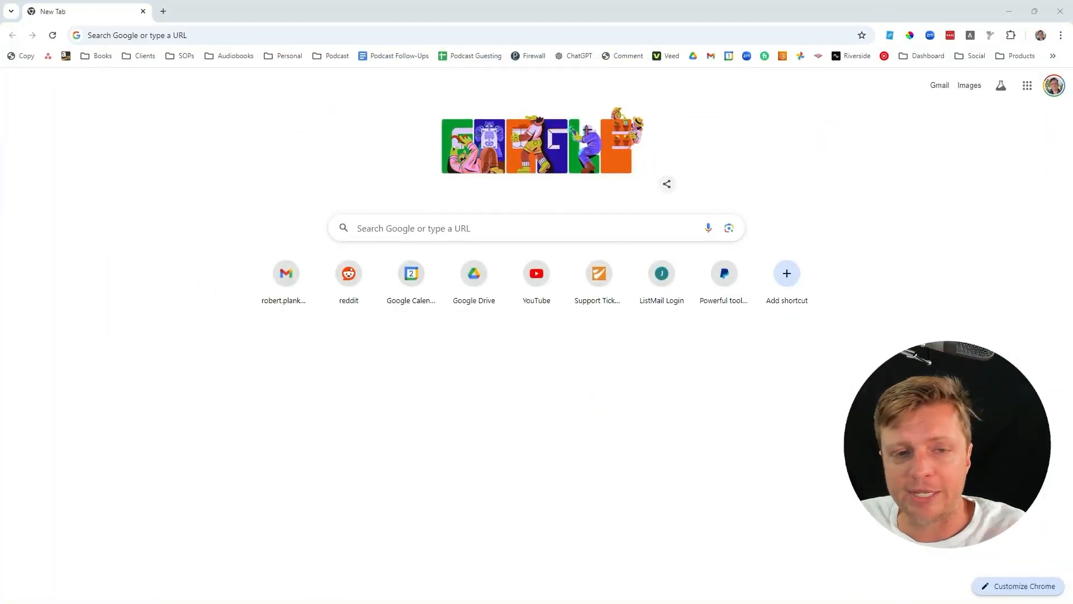
pyautogui.click(282, 38)
pyautogui.write('youtube.com')
pyautogui.press('Return')
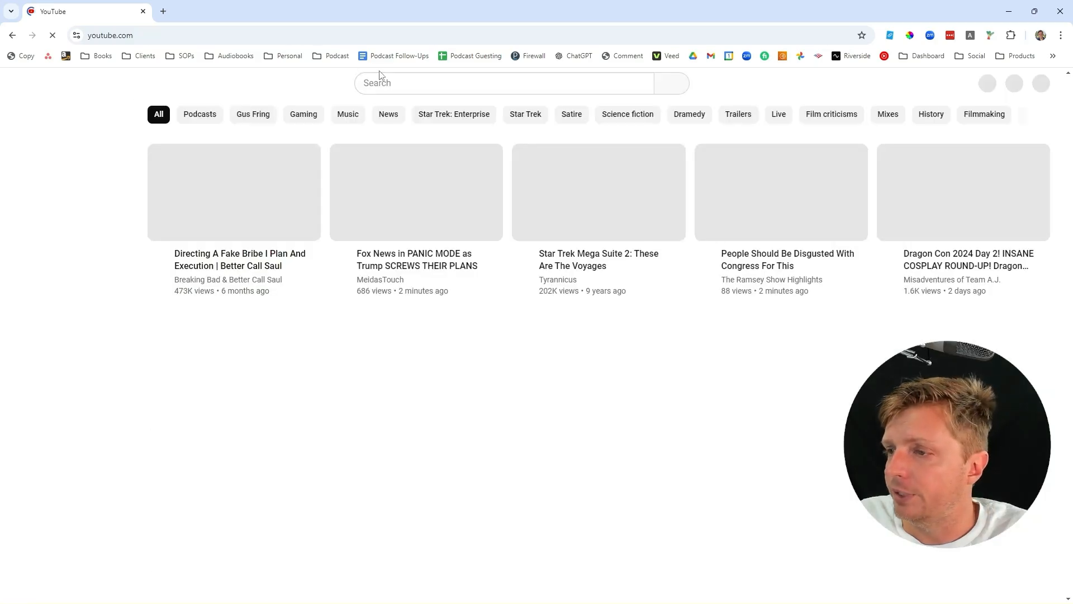
# Step: Search YouTube for "grab the map" and open the Grab the Map | Real Estate BRRRR Investing channel
pyautogui.click(385, 81)
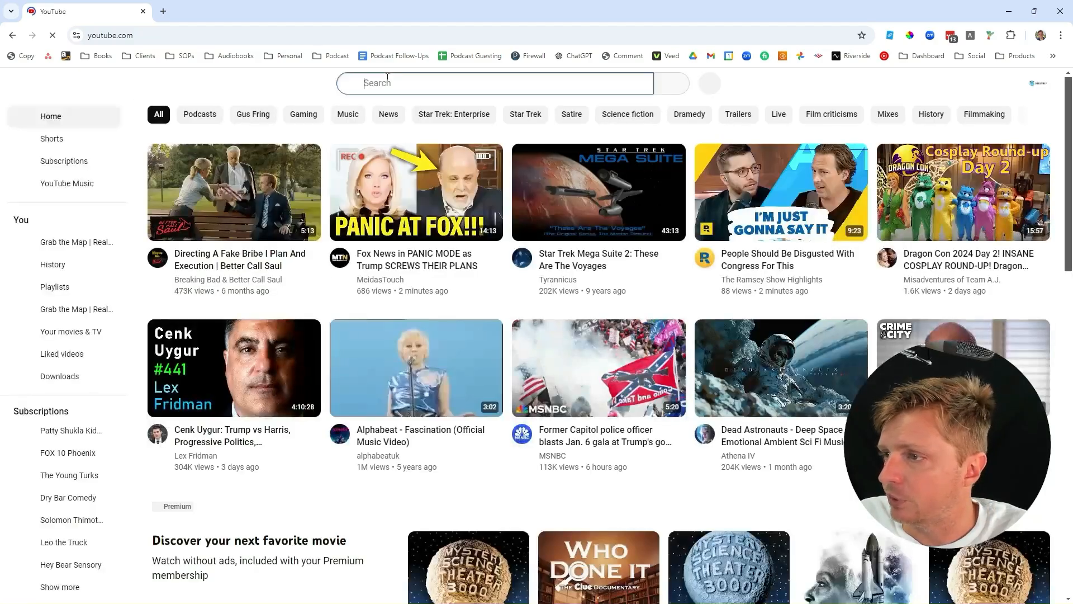
pyautogui.write('grab the map')
pyautogui.press('Return')
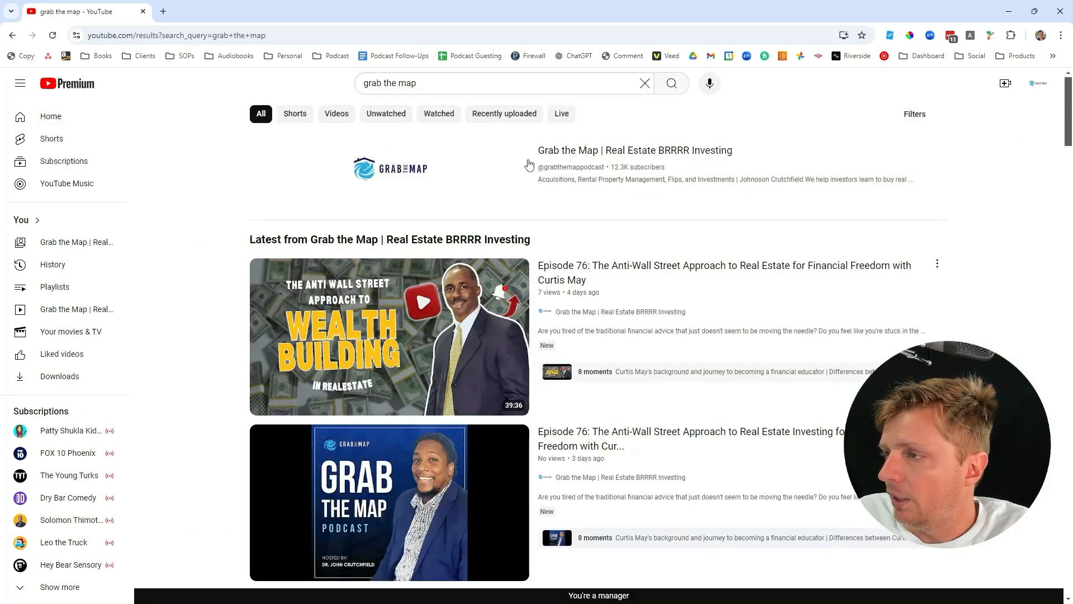
pyautogui.click(394, 176)
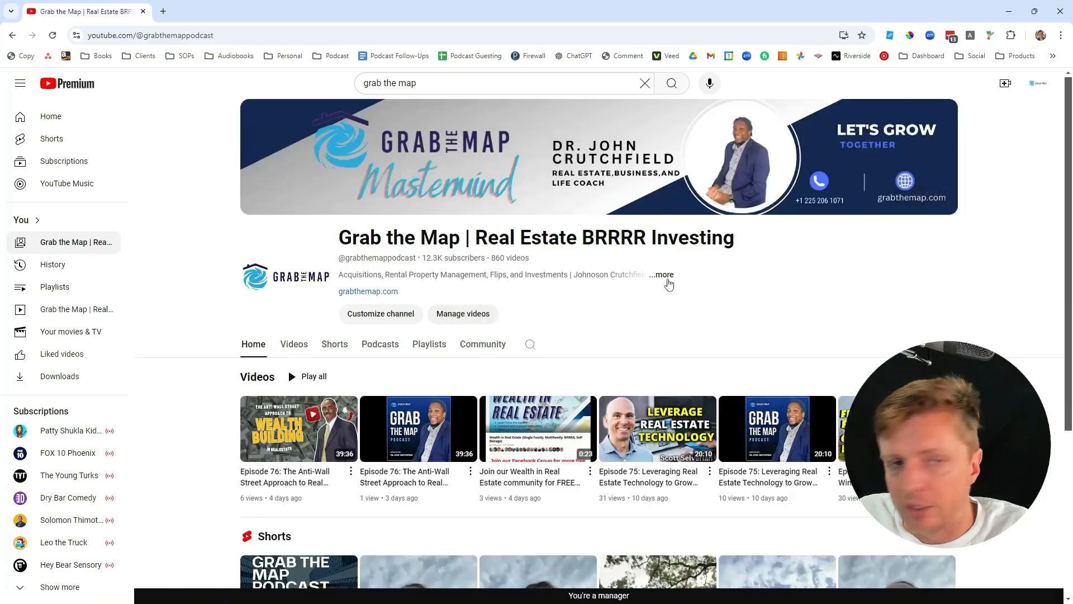
# Step: Copy the channel ID from the channel's About details
pyautogui.click(665, 275)
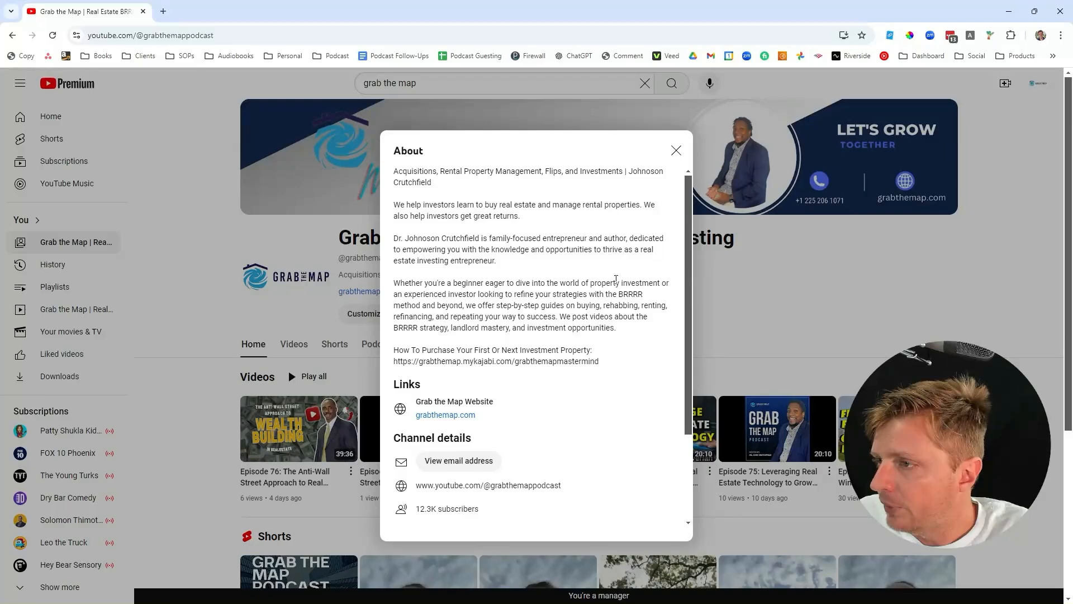
pyautogui.scroll(-3, 539, 271)
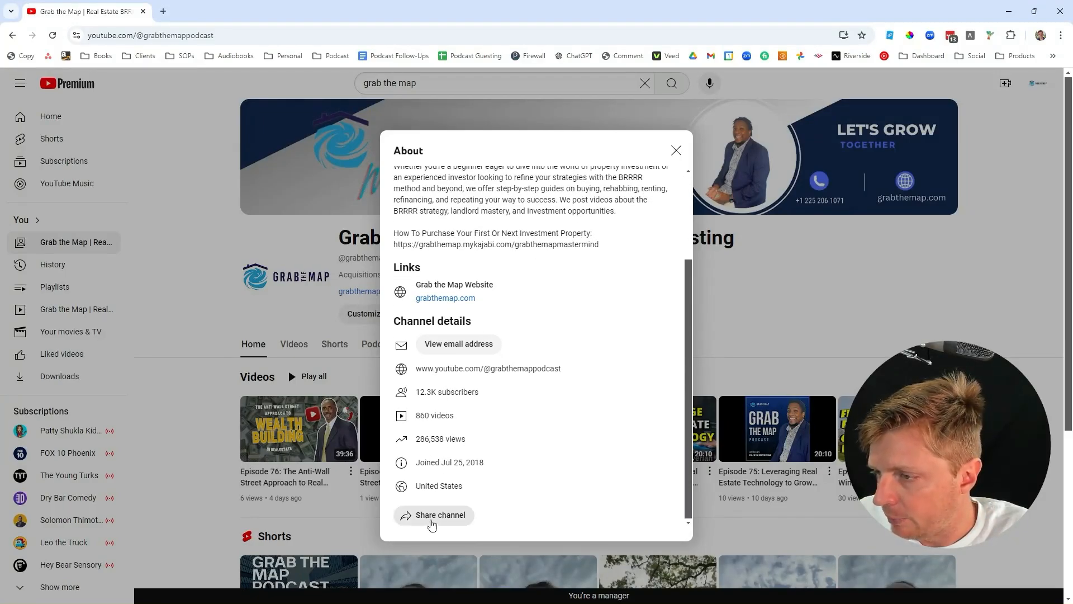
pyautogui.click(447, 519)
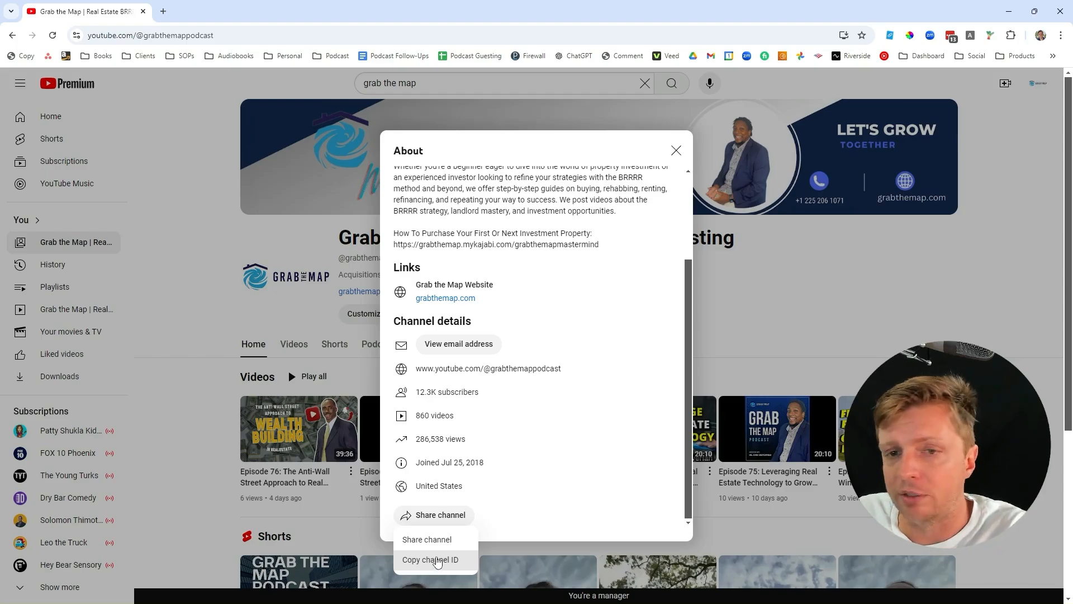
pyautogui.click(437, 560)
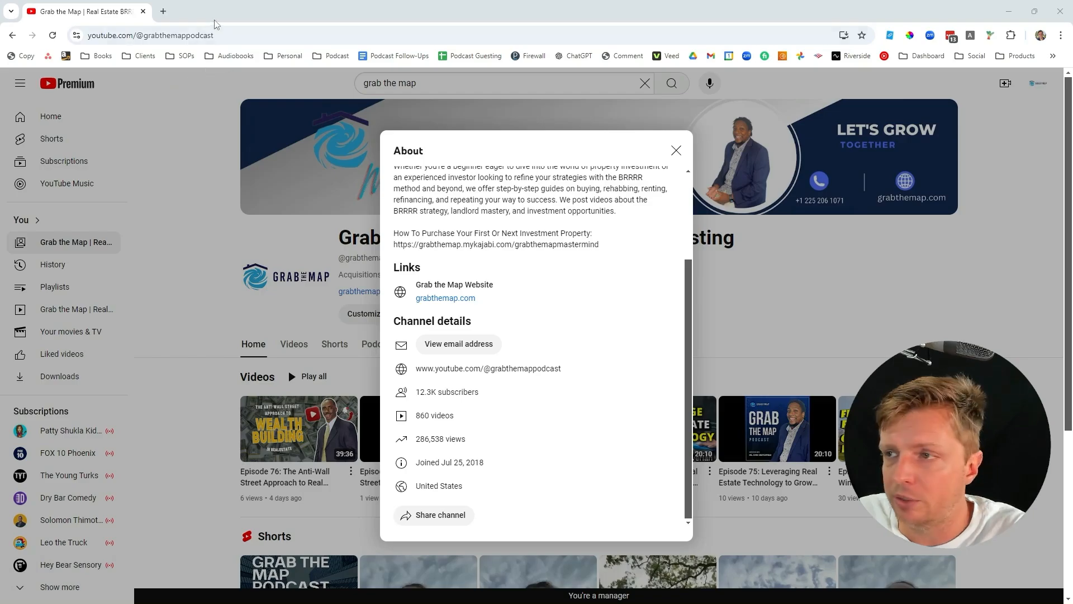
# Step: Enter the web address youtube.com/playlist?list= followed by the copied channel ID
pyautogui.click(229, 35)
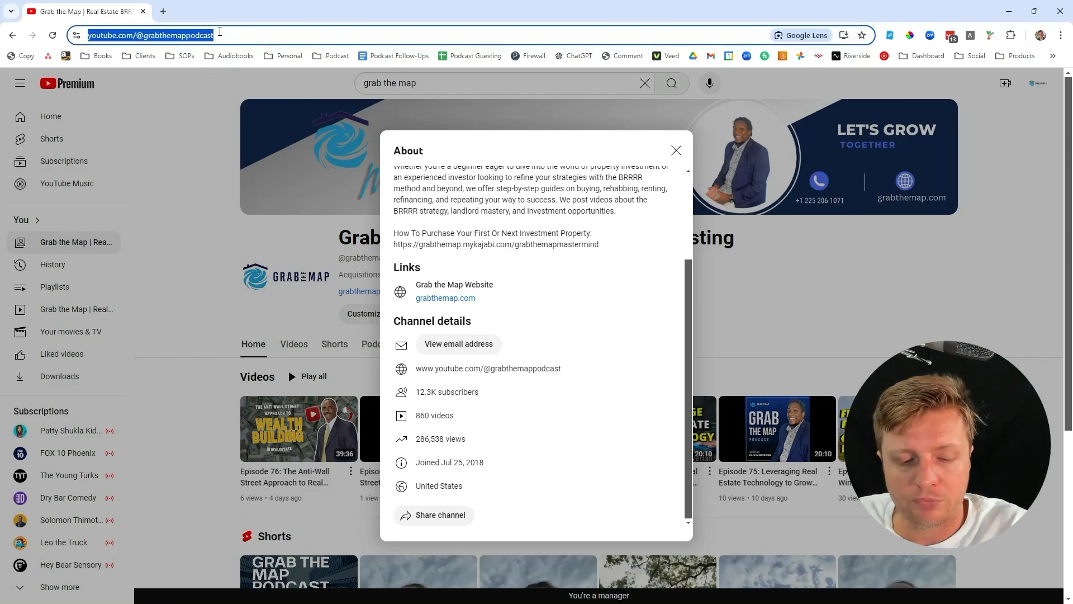
pyautogui.write('youtube.com/')
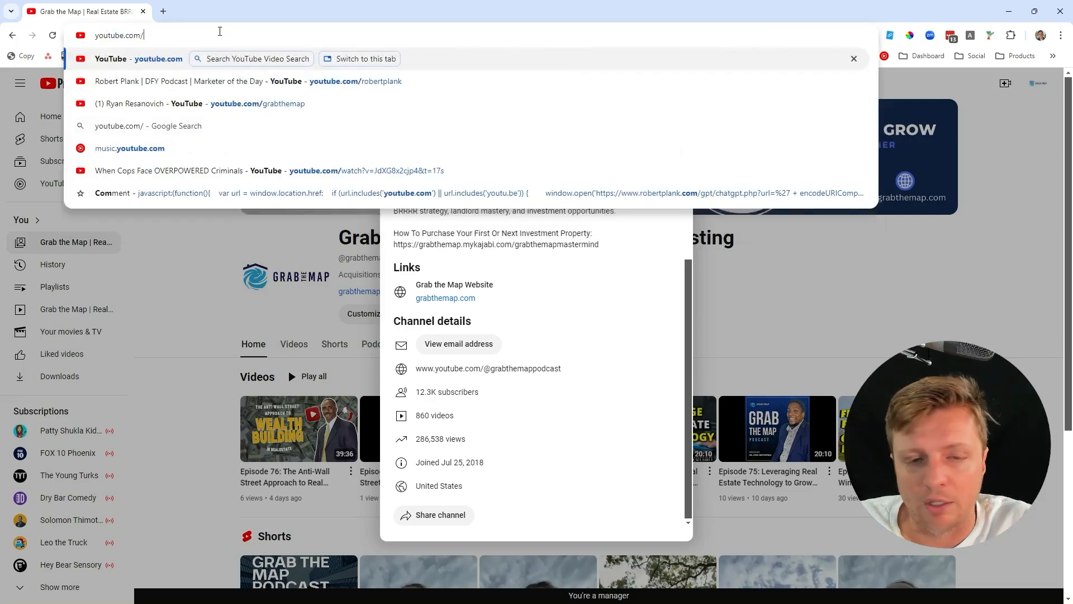
pyautogui.write('playli')
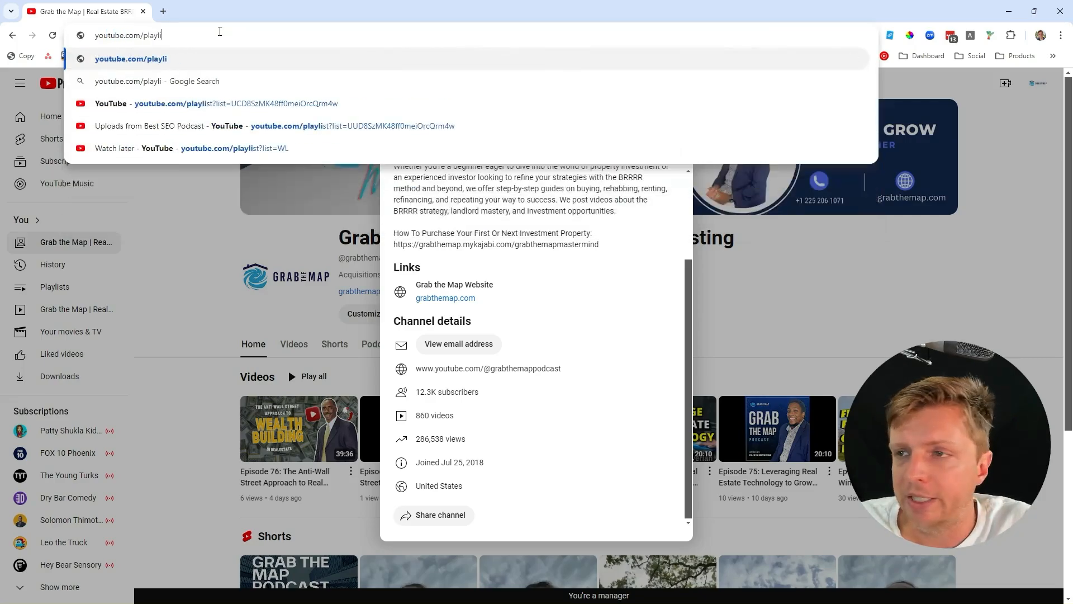
pyautogui.write('st?')
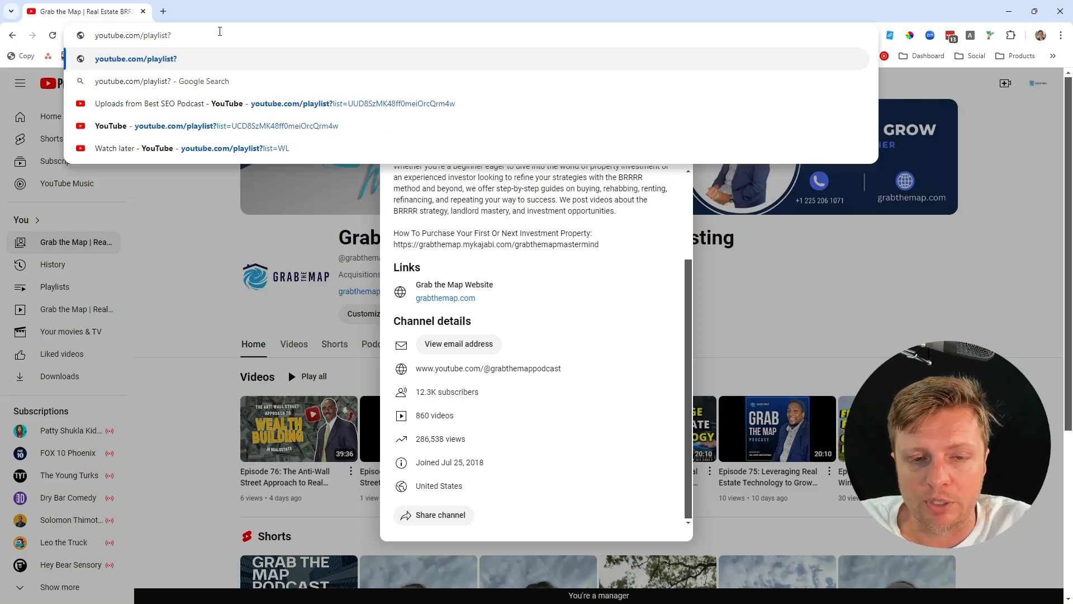
pyautogui.write('list=')
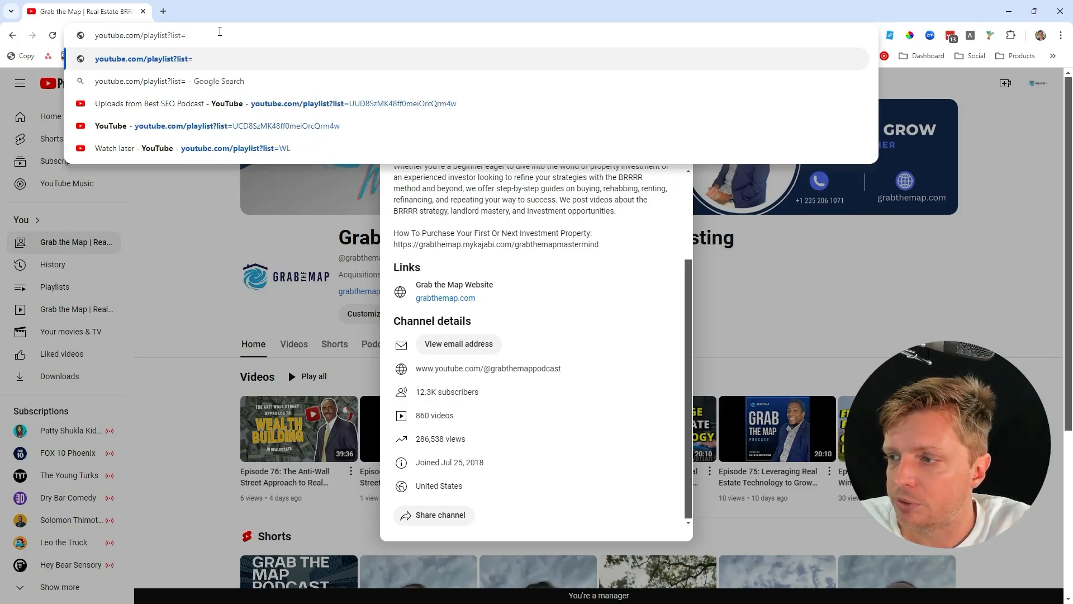
pyautogui.hotkey('ctrl', 'v')
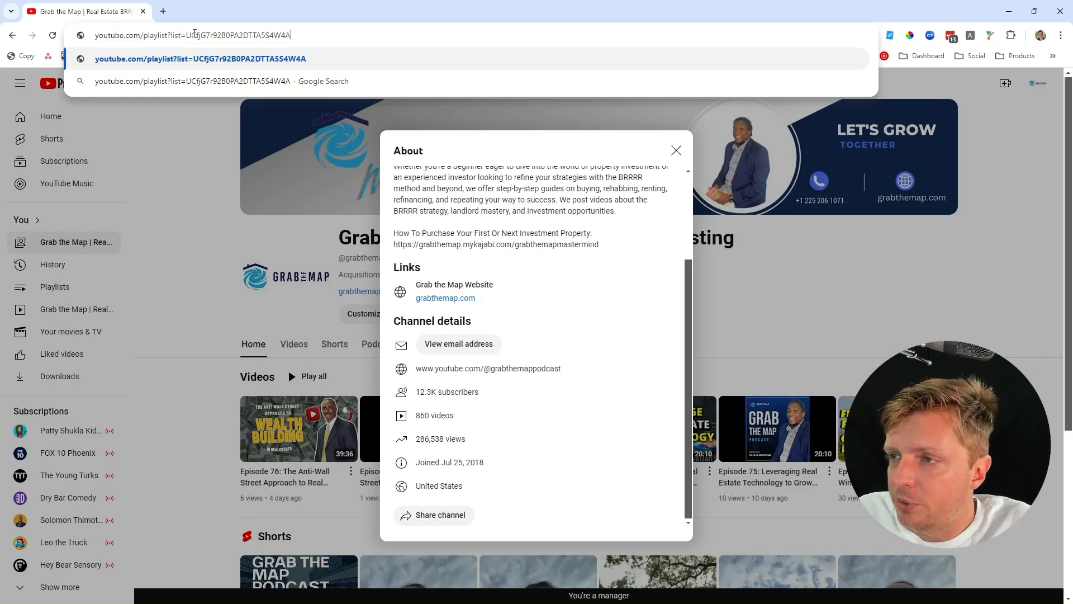
# Step: Change the second letter of the list ID to U, open the channel's uploads playlist and look through its videos
pyautogui.click(192, 37)
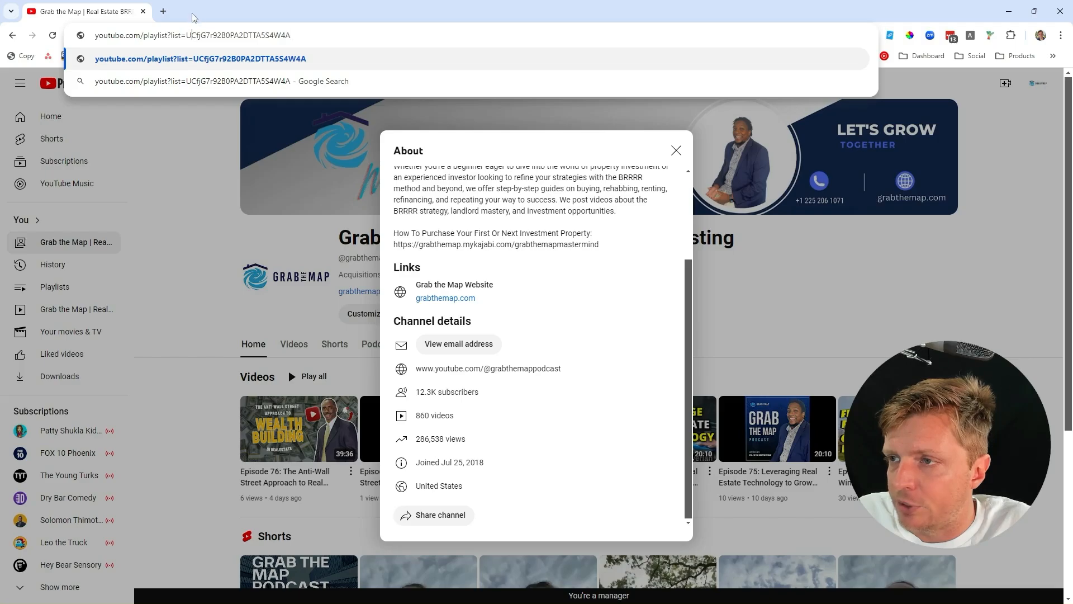
pyautogui.press('BackSpace')
pyautogui.write('U')
pyautogui.press('Return')
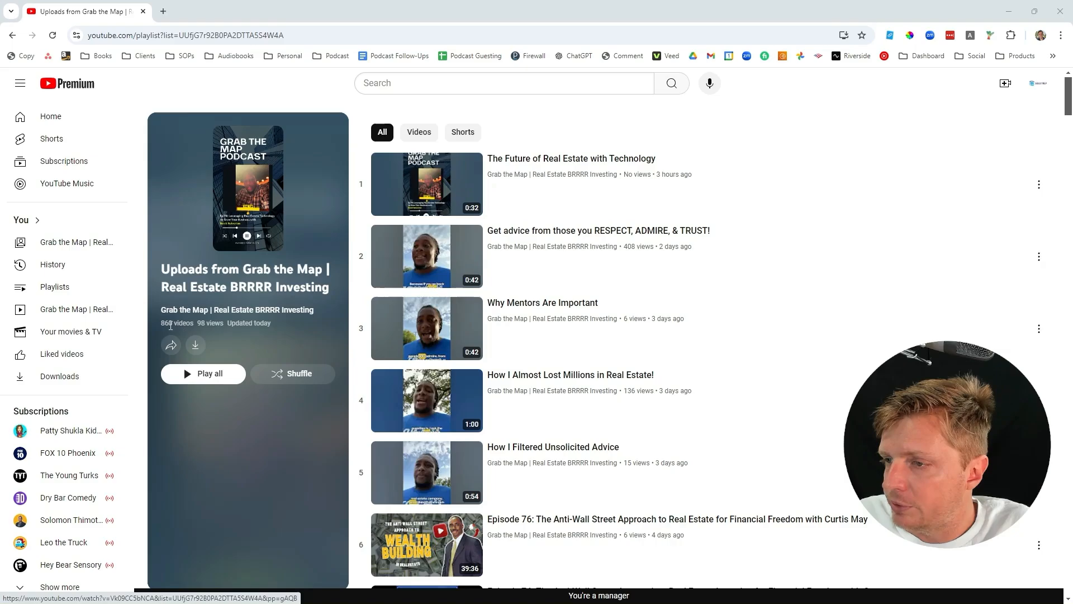
pyautogui.moveTo(1070, 112); pyautogui.dragTo(1071, 419)
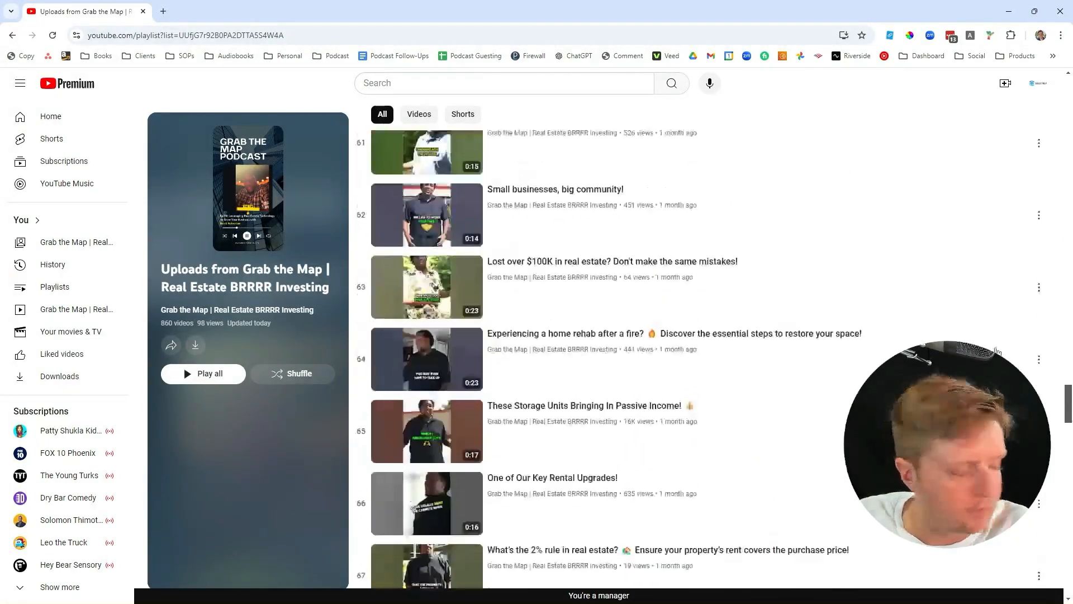
# Step: Copy the full web address of the channel's uploads playlist
pyautogui.click(302, 35)
pyautogui.rightClick(302, 36)
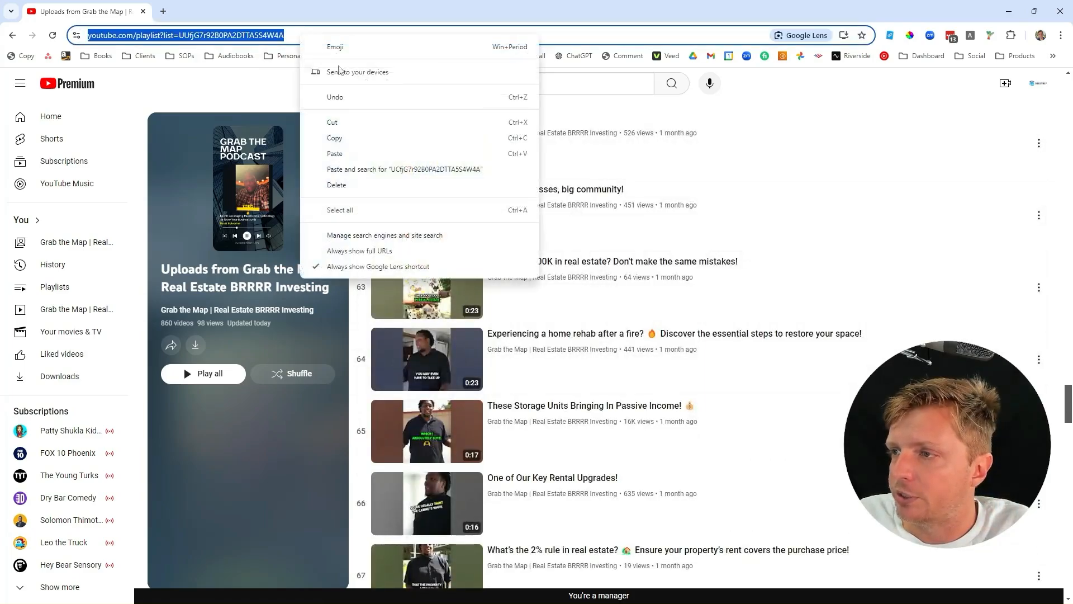
pyautogui.click(343, 143)
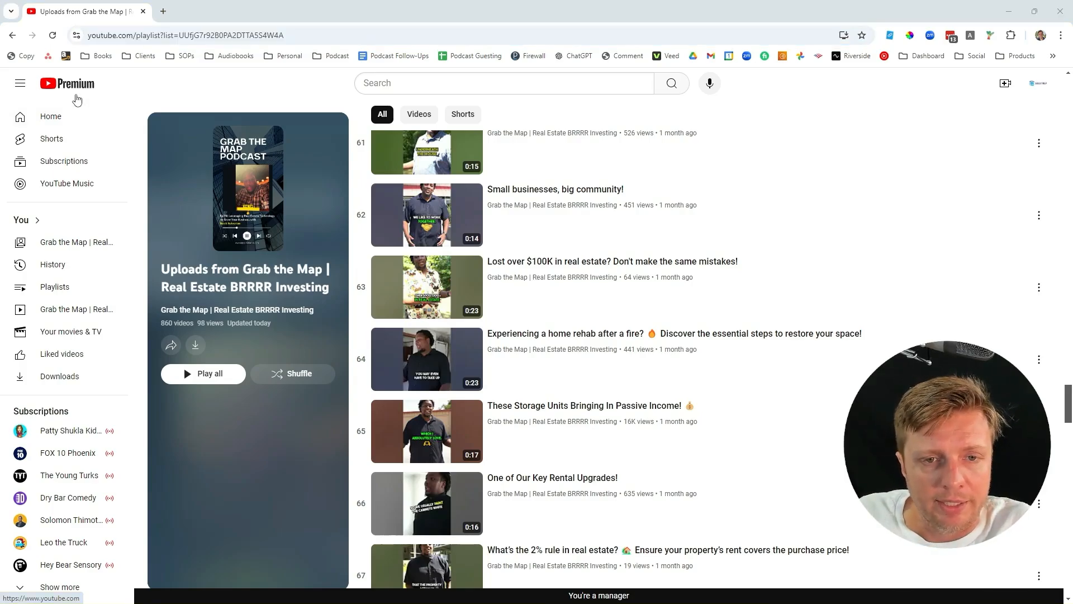
# Step: Switch to the Windows command prompt and change to the Downloads folder with cd Downloads
pyautogui.hotkey('alt', 'Tab')
pyautogui.moveTo(305, 152); pyautogui.dragTo(519, 127)
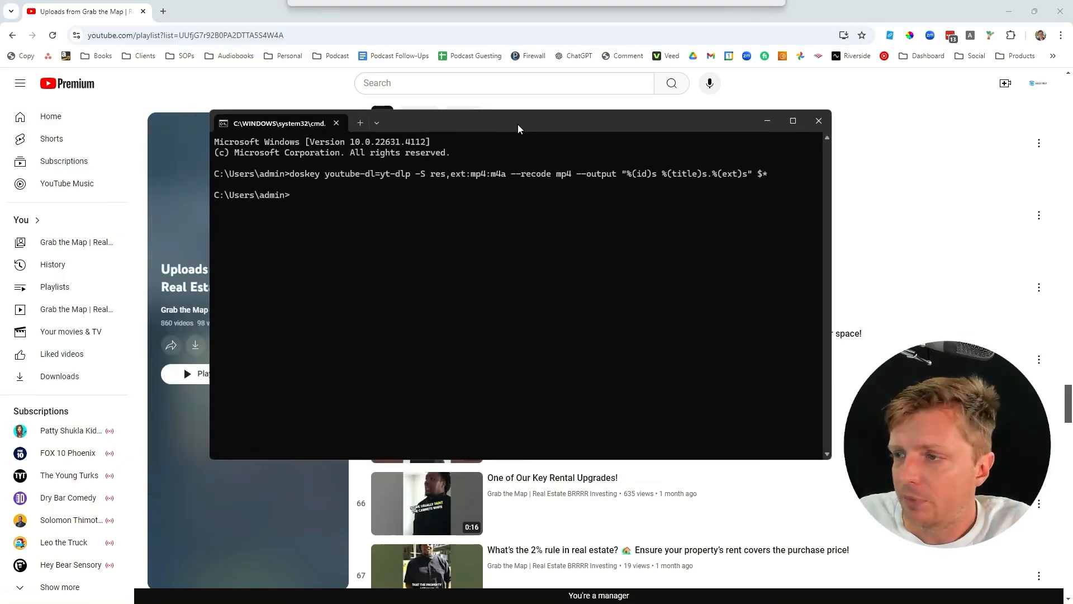
pyautogui.write('cd Downloads')
pyautogui.press('Return')
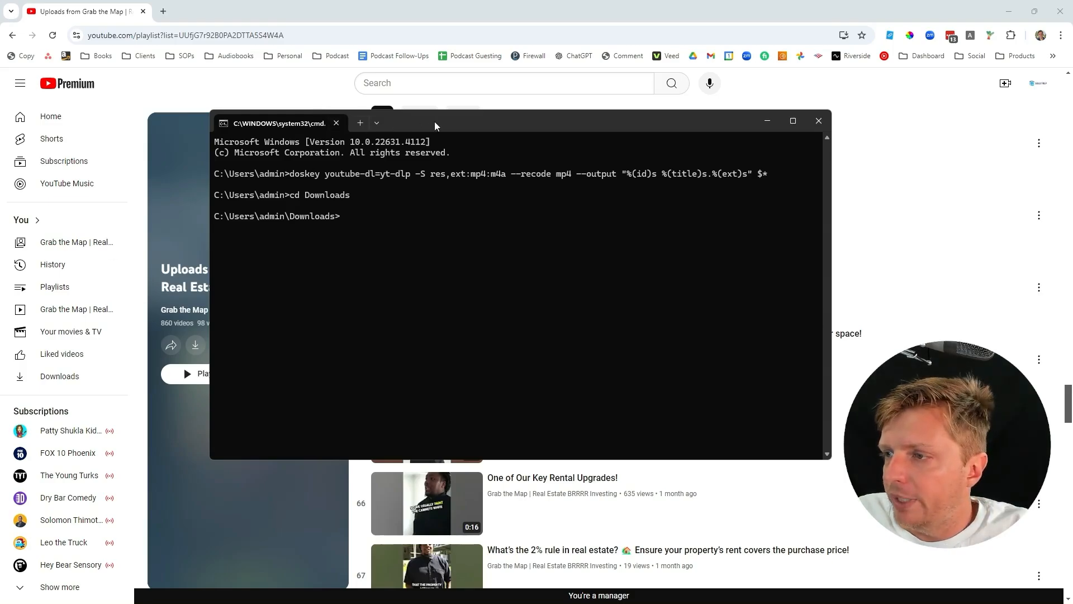
# Step: Create a "Grab the Map" folder with mkdir and change into it with cd
pyautogui.write('mk')
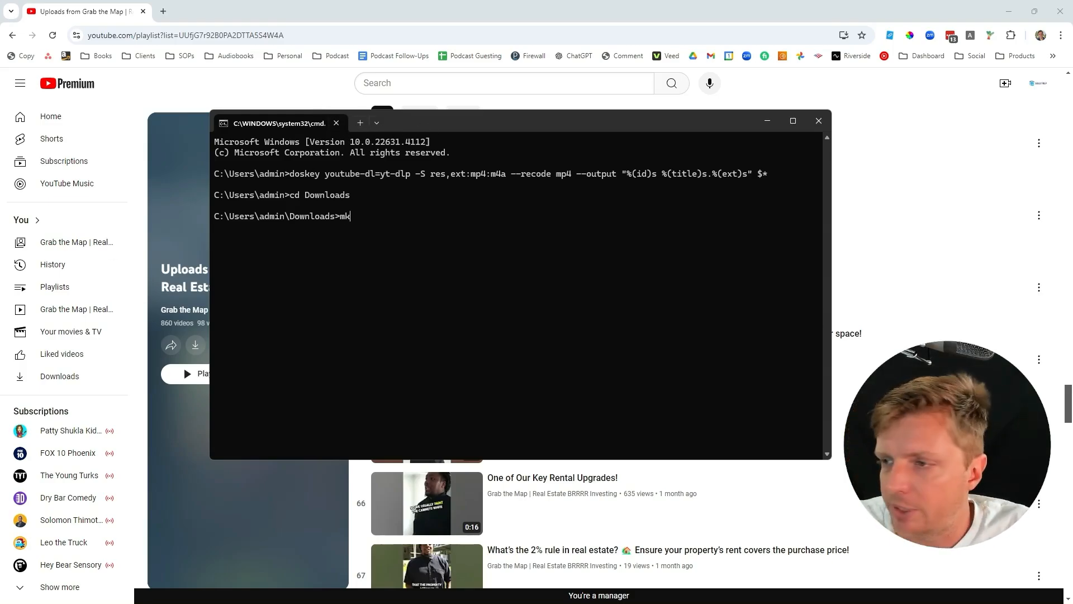
pyautogui.write('dir "Grab the Map"')
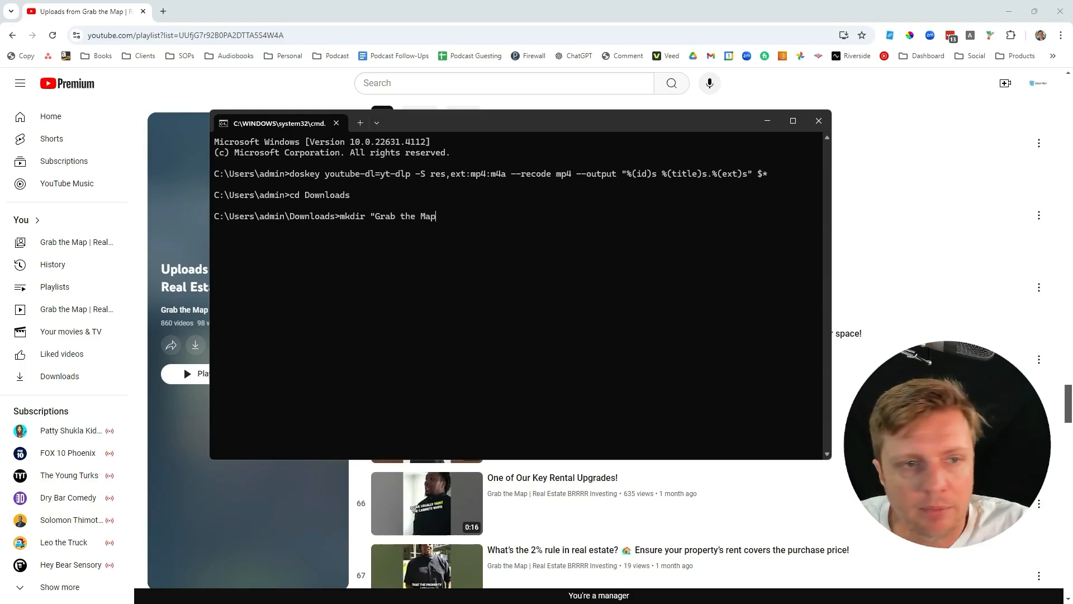
pyautogui.press('Return')
pyautogui.write('cd "Grab the Map"')
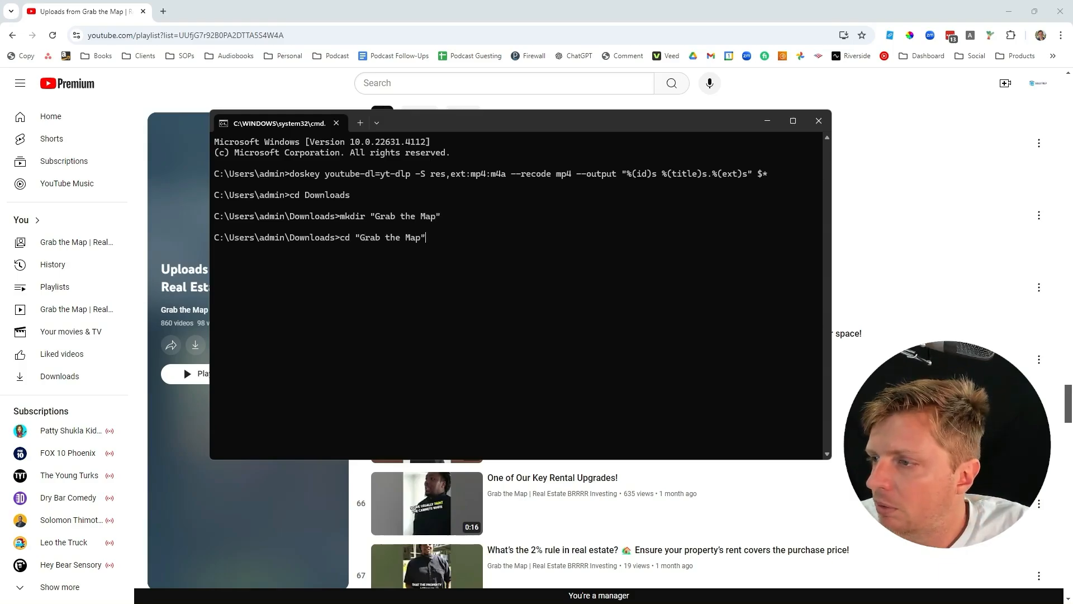
pyautogui.press('Return')
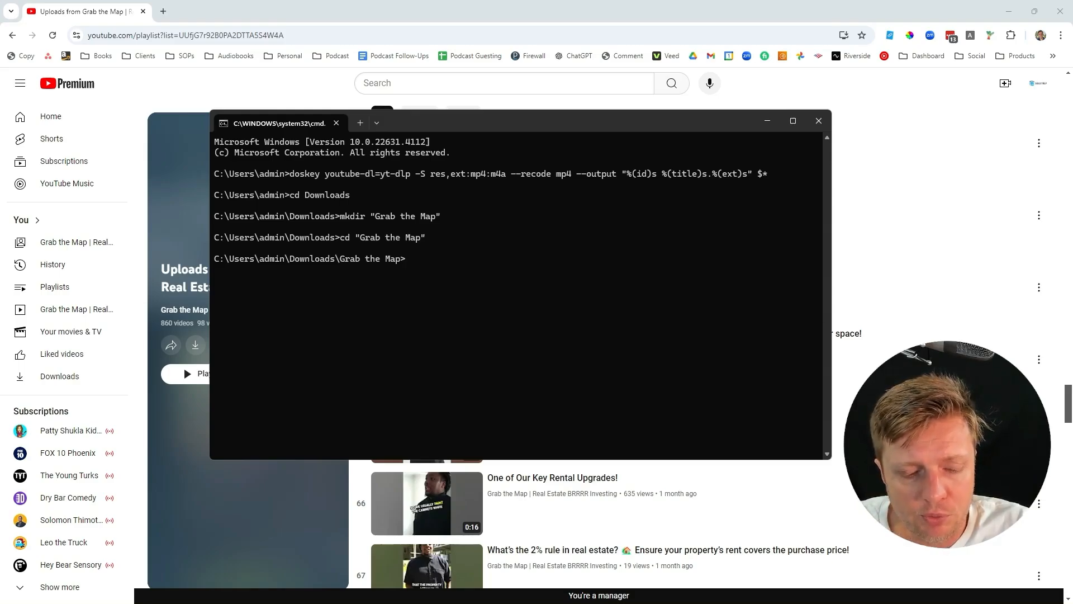
# Step: Run yt-dlp -x with the copied uploads playlist address to download the audio of every video
pyautogui.write('yt-dlp ')
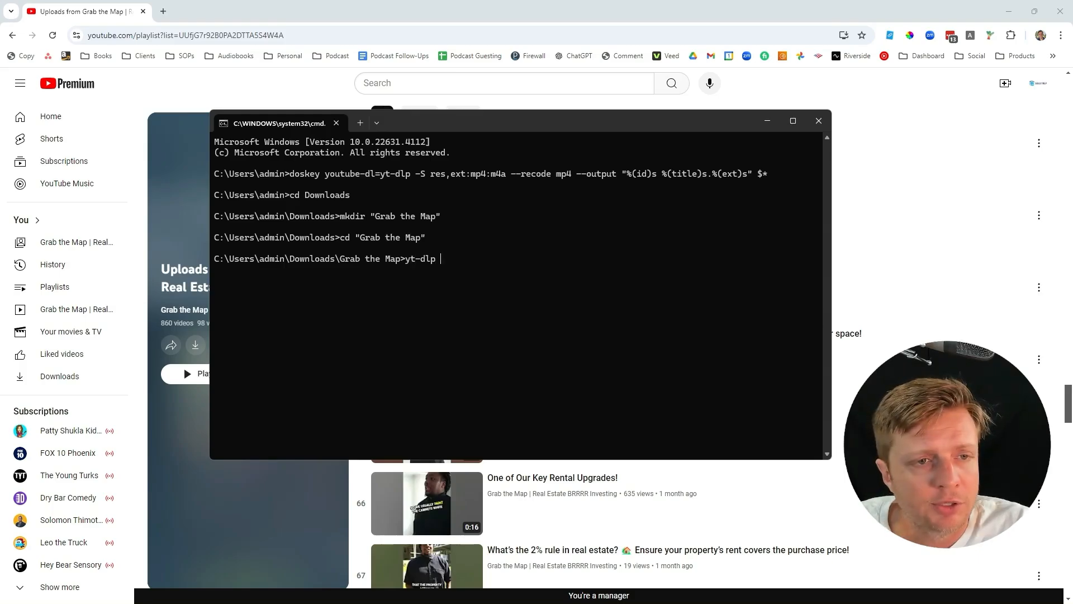
pyautogui.write('-x')
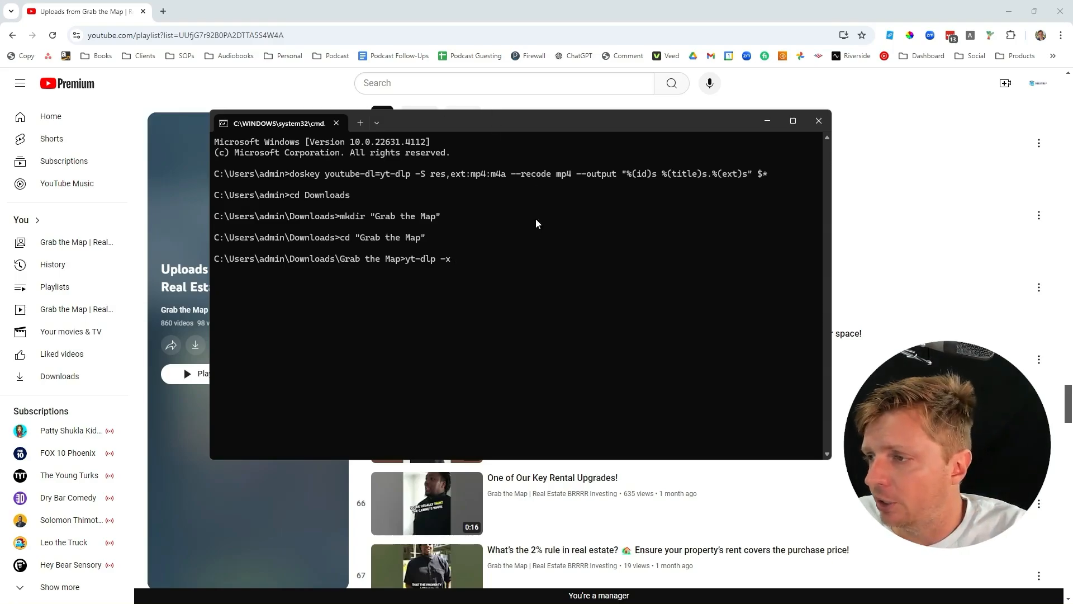
pyautogui.hotkey('ctrl', 'v')
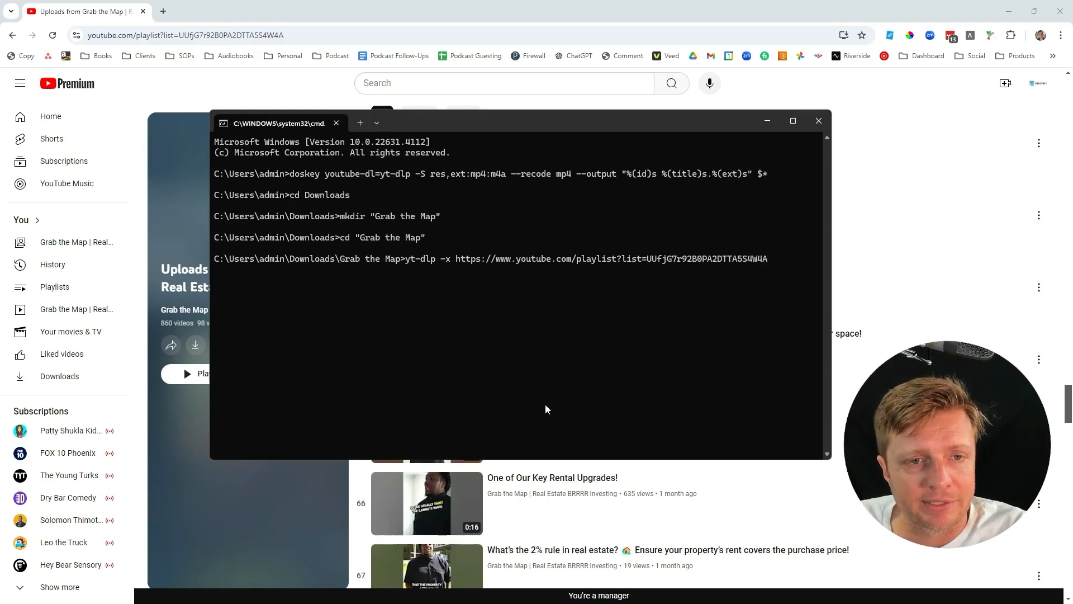
pyautogui.press('Return')
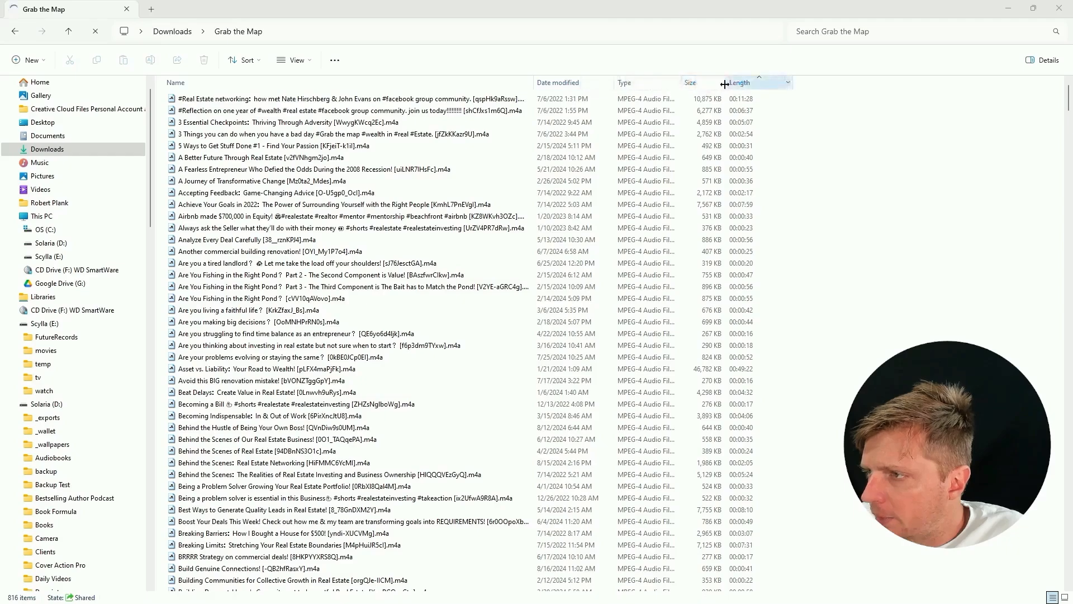
# Step: Sort the downloaded audio files by date modified and by name, and look through the numbered episodes
pyautogui.click(550, 84)
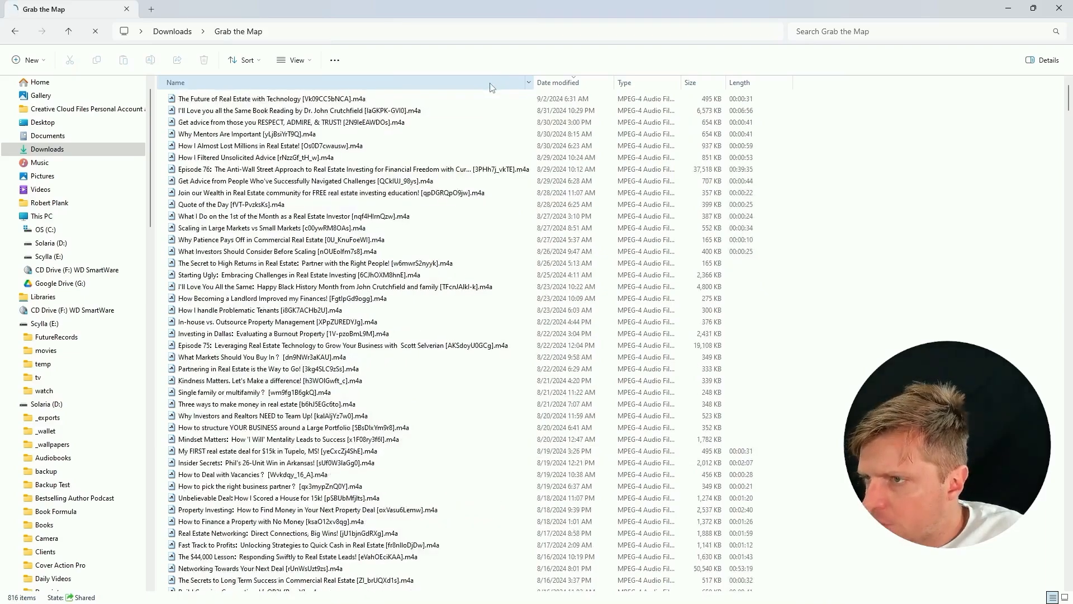
pyautogui.click(490, 85)
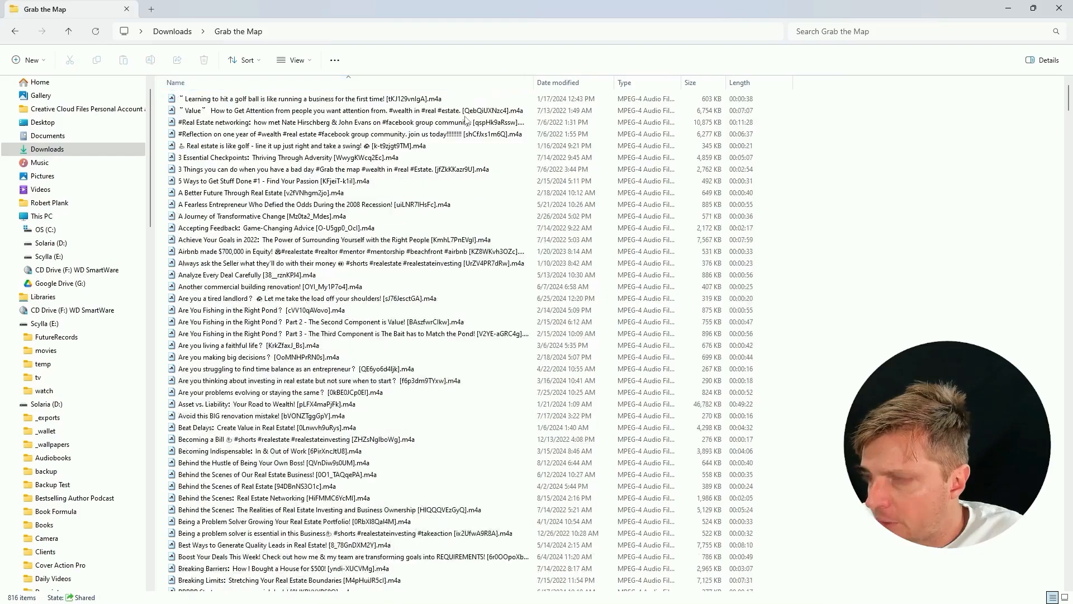
pyautogui.click(301, 311)
pyautogui.click(268, 380)
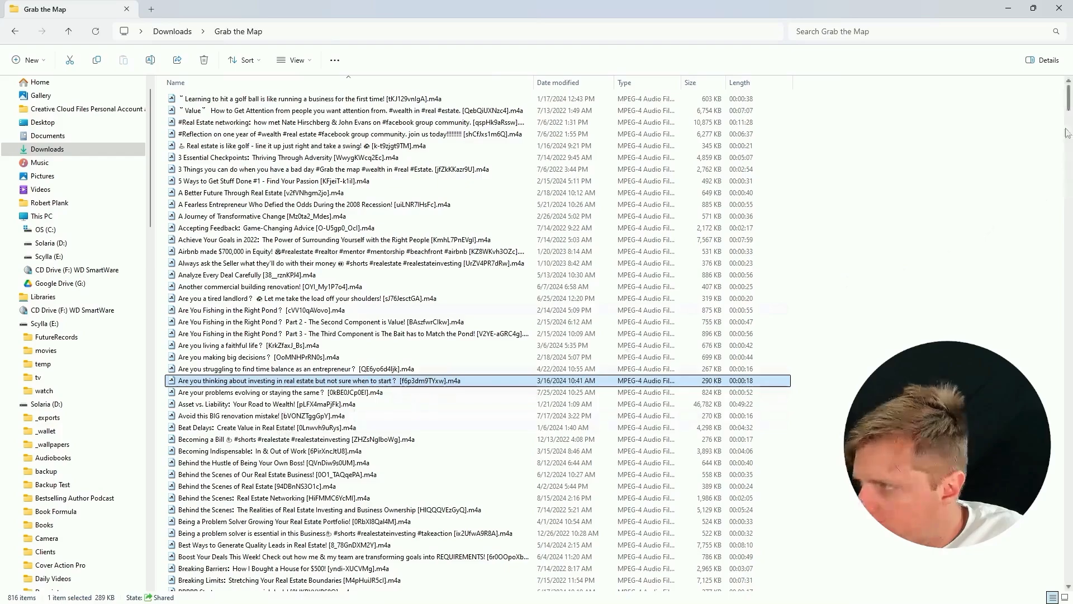
pyautogui.moveTo(1068, 104); pyautogui.dragTo(1068, 183)
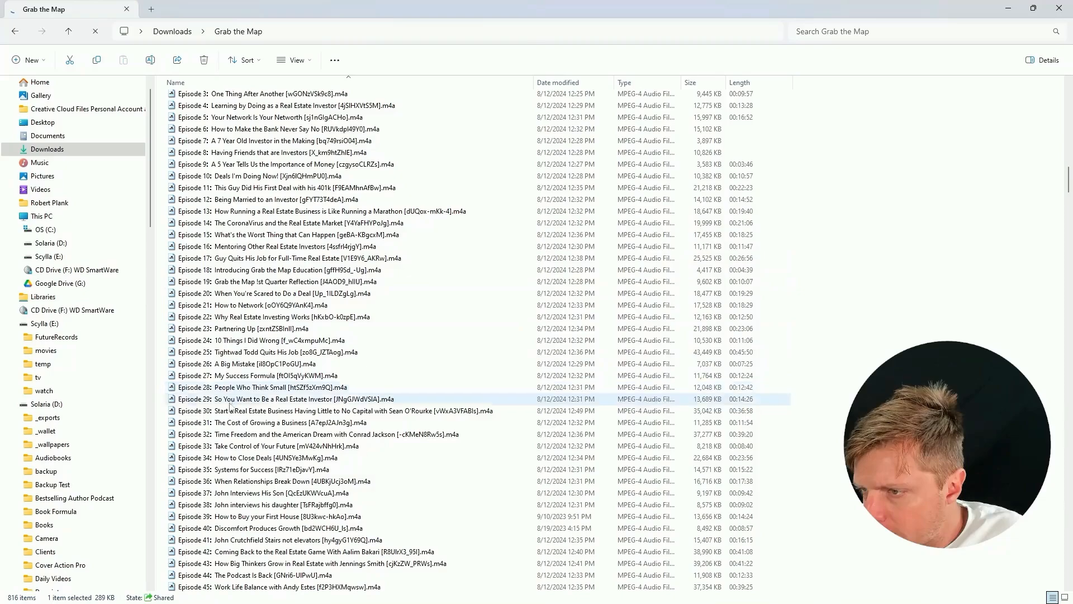
pyautogui.click(254, 540)
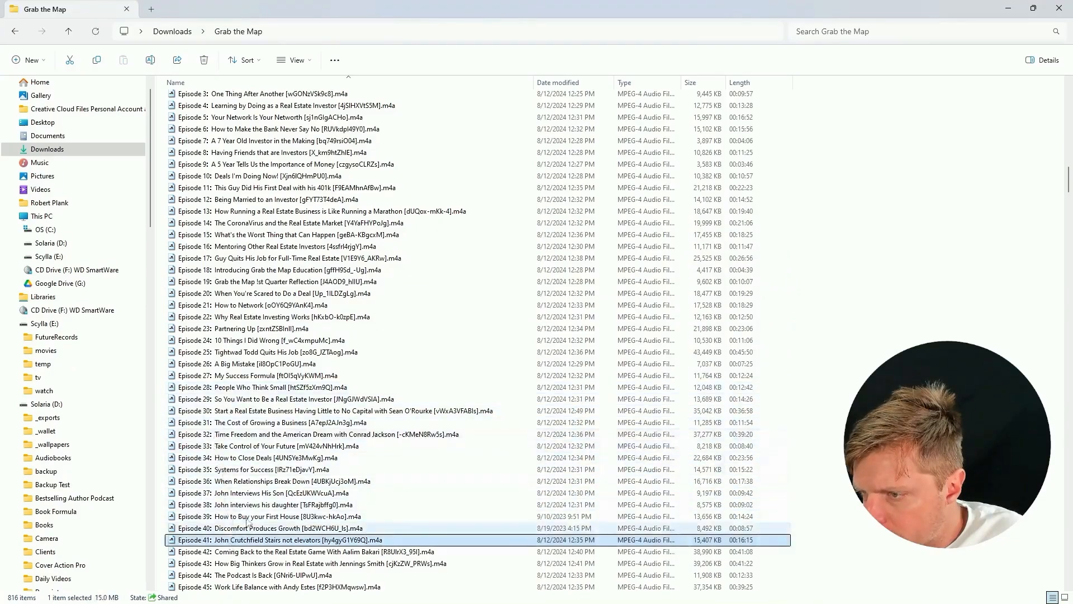
pyautogui.scroll(-5, 256, 515)
pyautogui.scroll(-8, 256, 515)
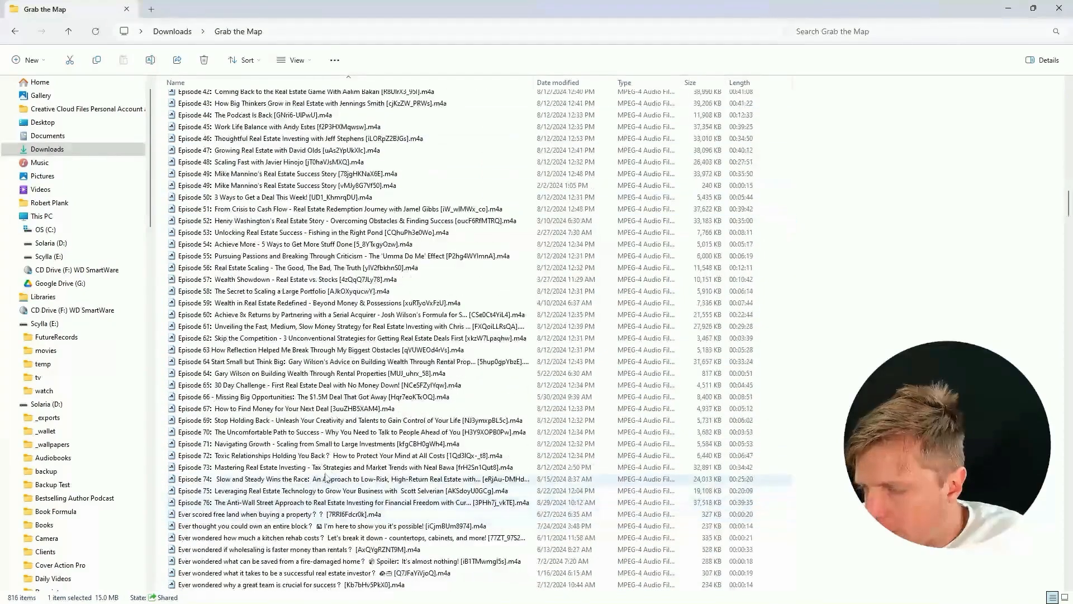
pyautogui.click(811, 366)
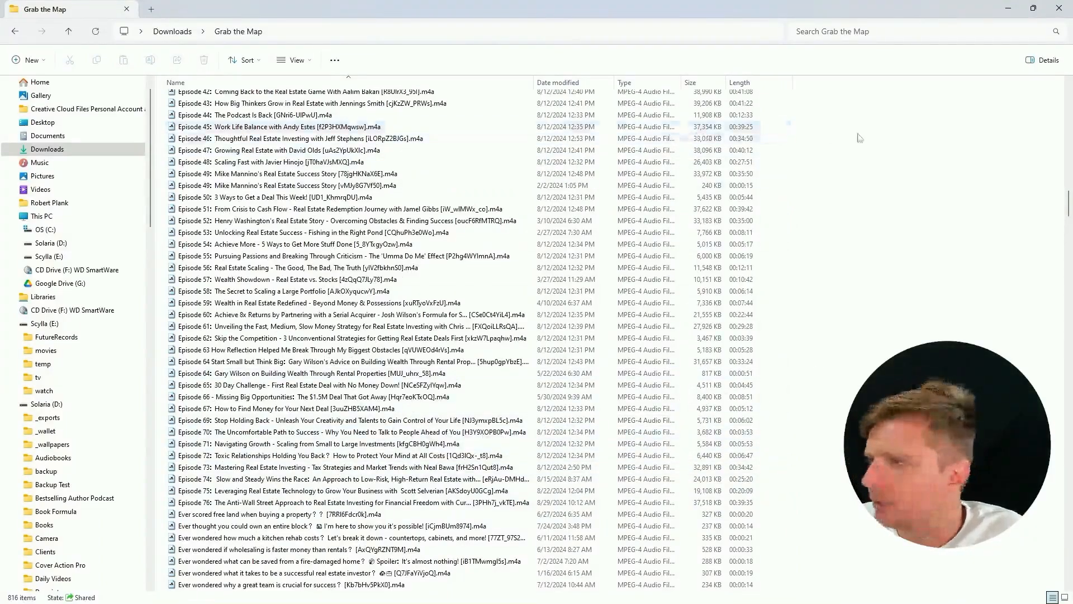
# Step: Select all the audio files, check their combined size and length in the file properties, and return to the start of the list
pyautogui.hotkey('ctrl', 'a')
pyautogui.rightClick(473, 255)
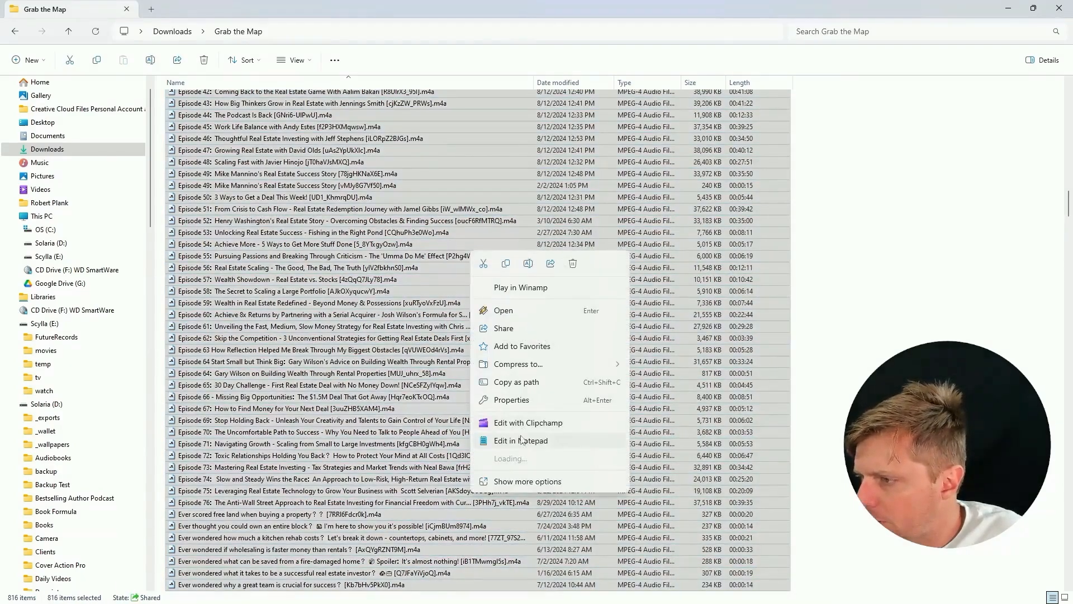
pyautogui.click(517, 400)
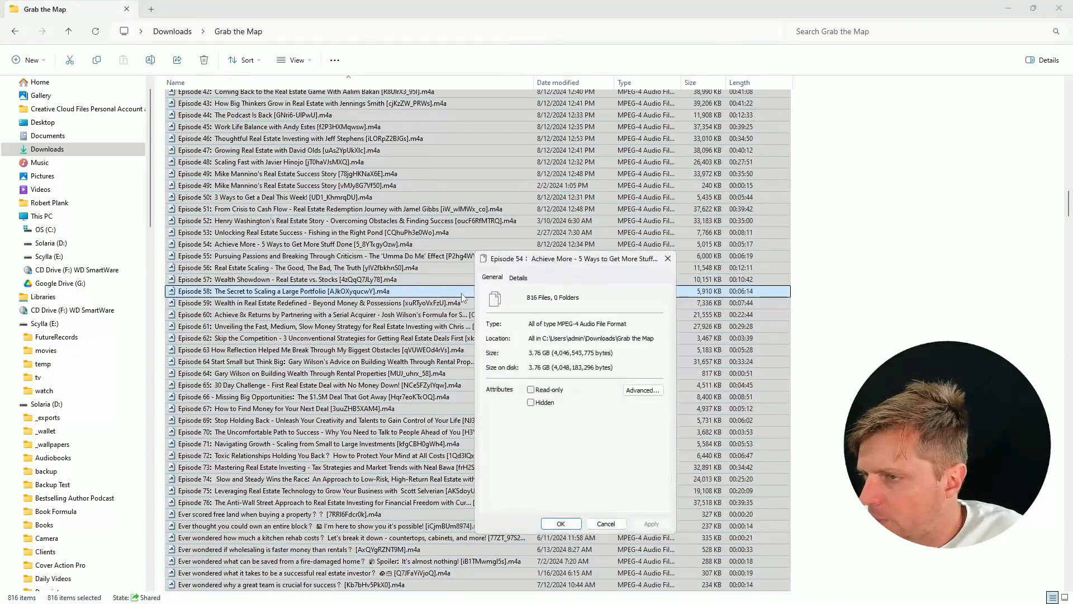
pyautogui.click(517, 278)
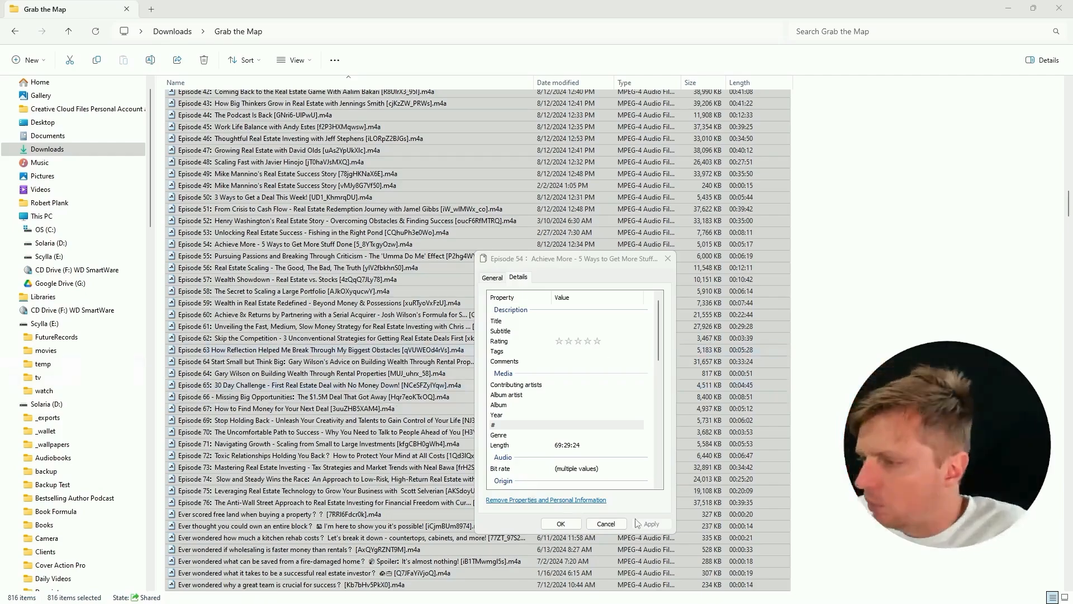
pyautogui.click(600, 524)
pyautogui.click(1036, 260)
pyautogui.scroll(1, 862, 198)
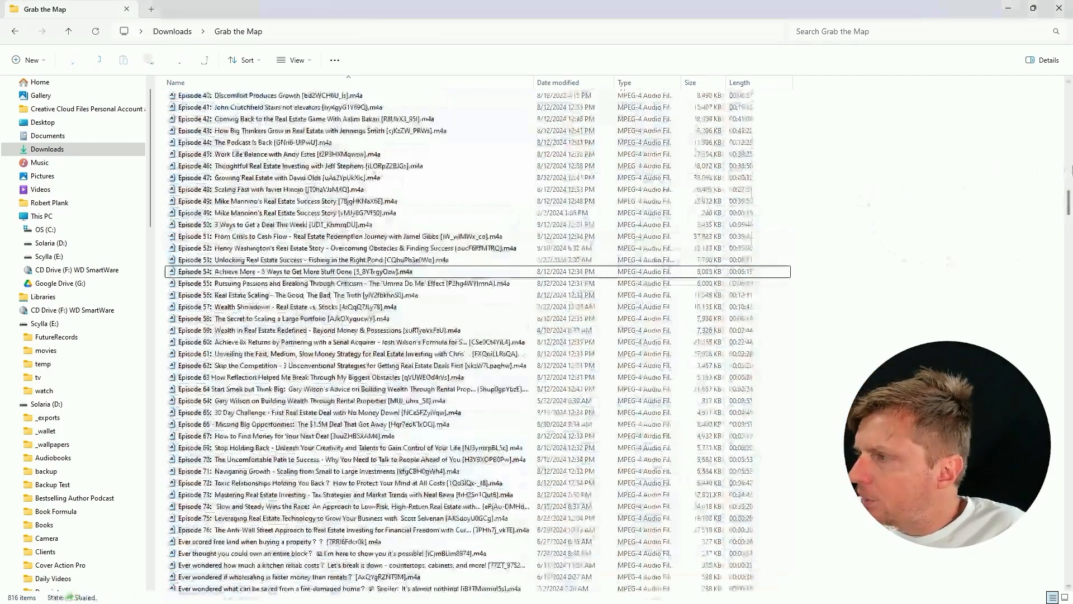
pyautogui.moveTo(1069, 199); pyautogui.dragTo(1072, 78)
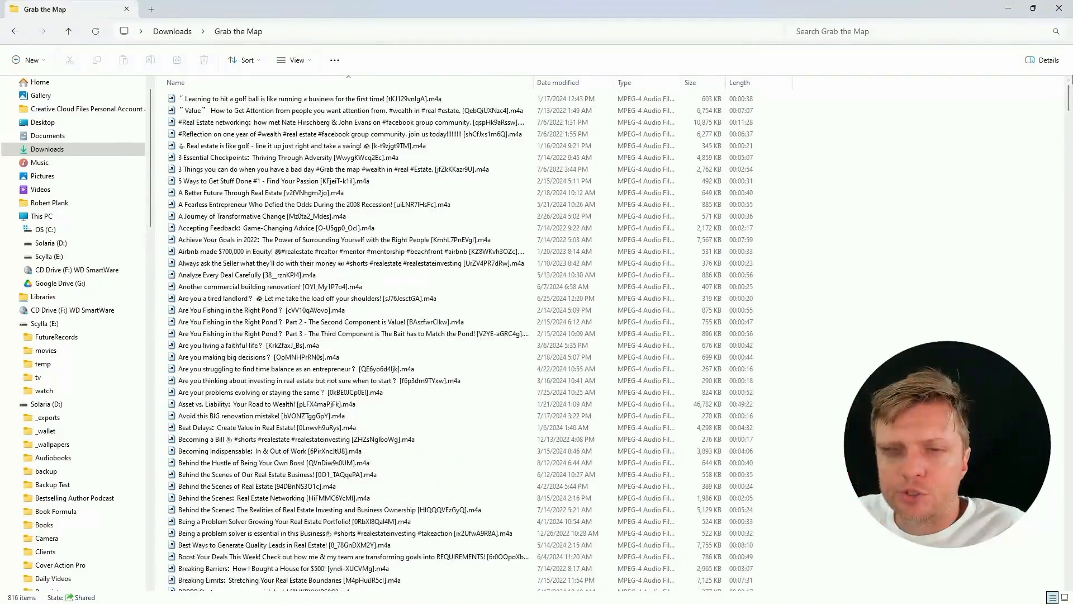
# Step: Sort the files by ascending length and select everything from "What to do when over budget on house flip" through "Tour of My Latest Storage Unit Investment"
pyautogui.click(754, 84)
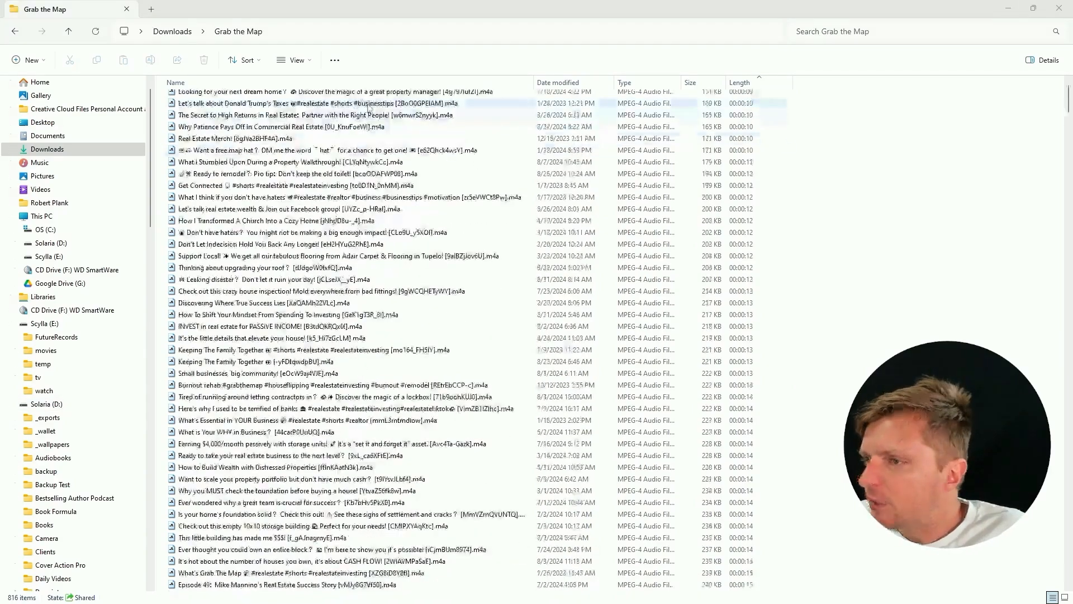
pyautogui.scroll(1, 369, 109)
pyautogui.click(371, 100)
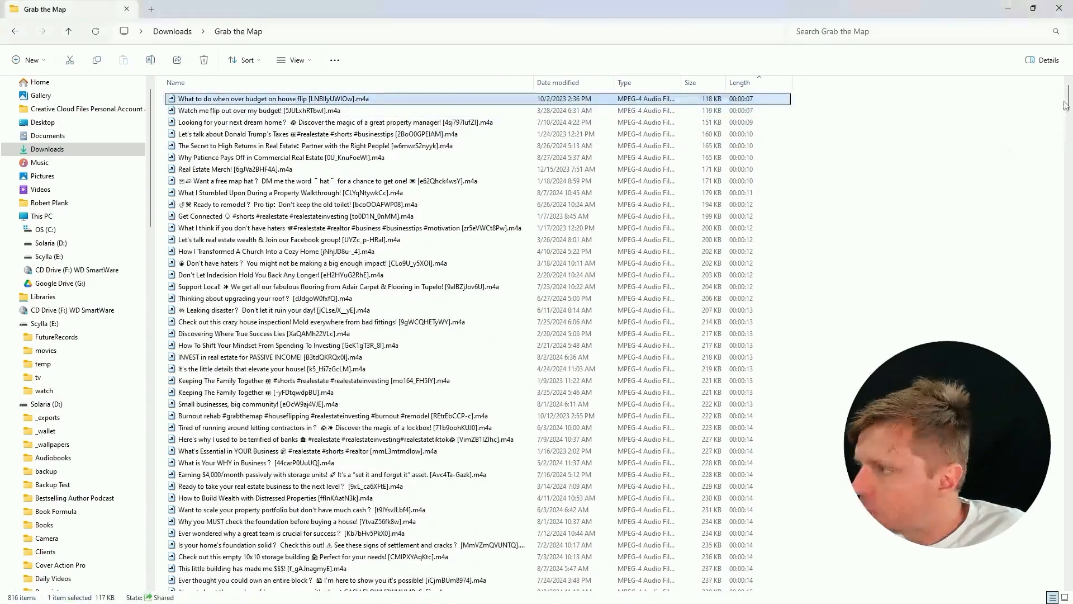
pyautogui.moveTo(1066, 106); pyautogui.dragTo(1069, 448)
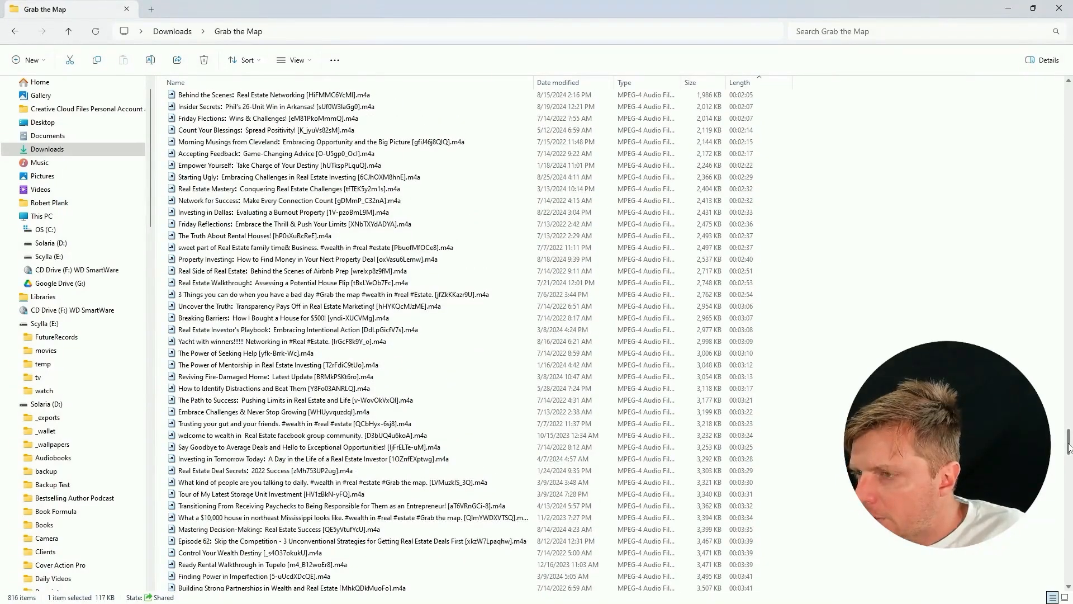
pyautogui.moveTo(1069, 447); pyautogui.dragTo(1069, 446)
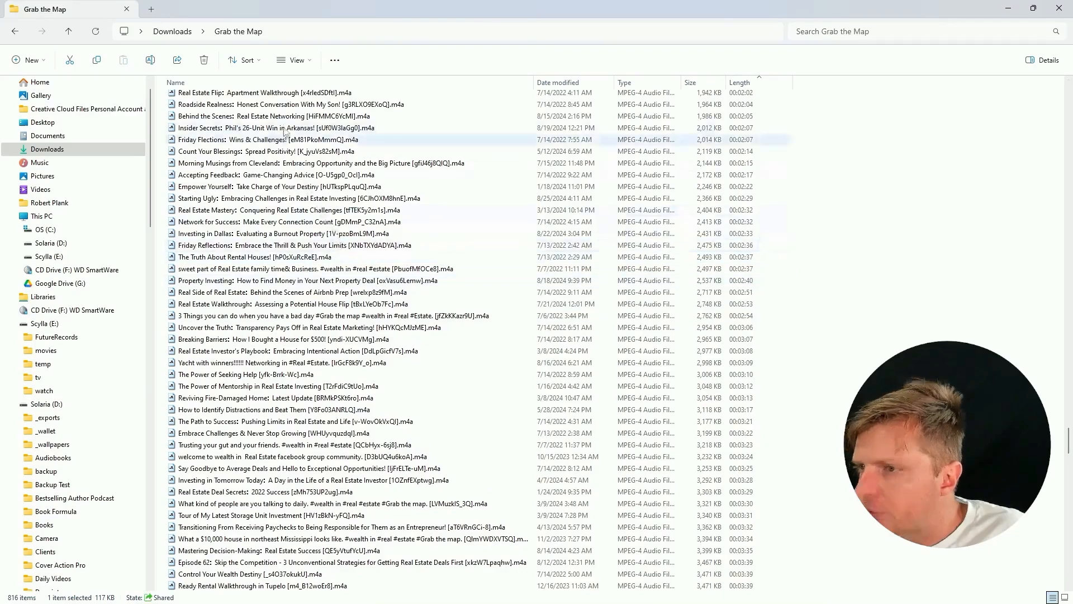
pyautogui.scroll(5, 277, 168)
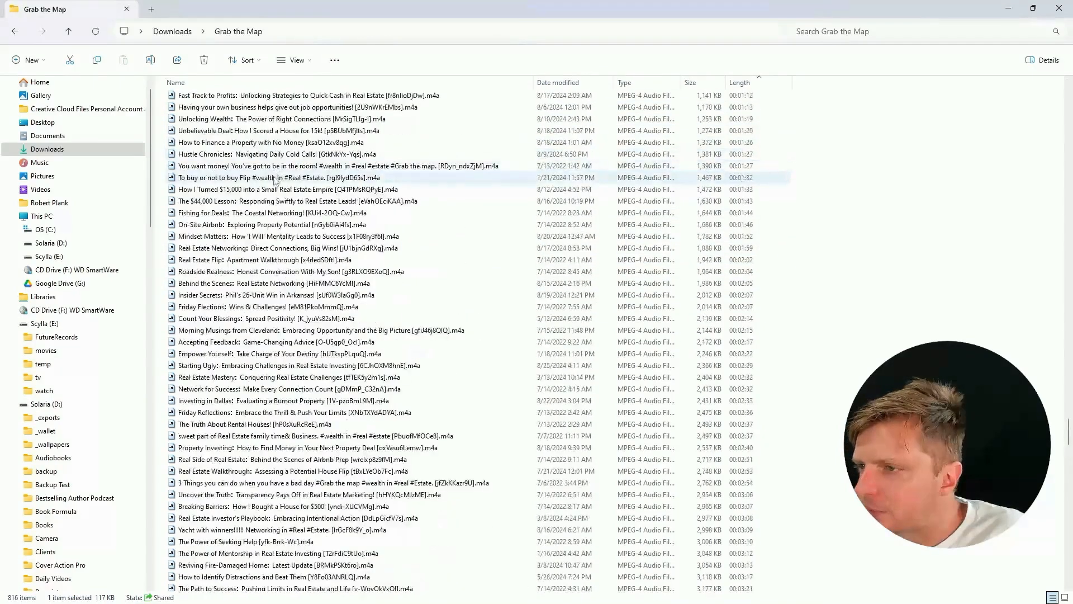
pyautogui.scroll(2, 274, 193)
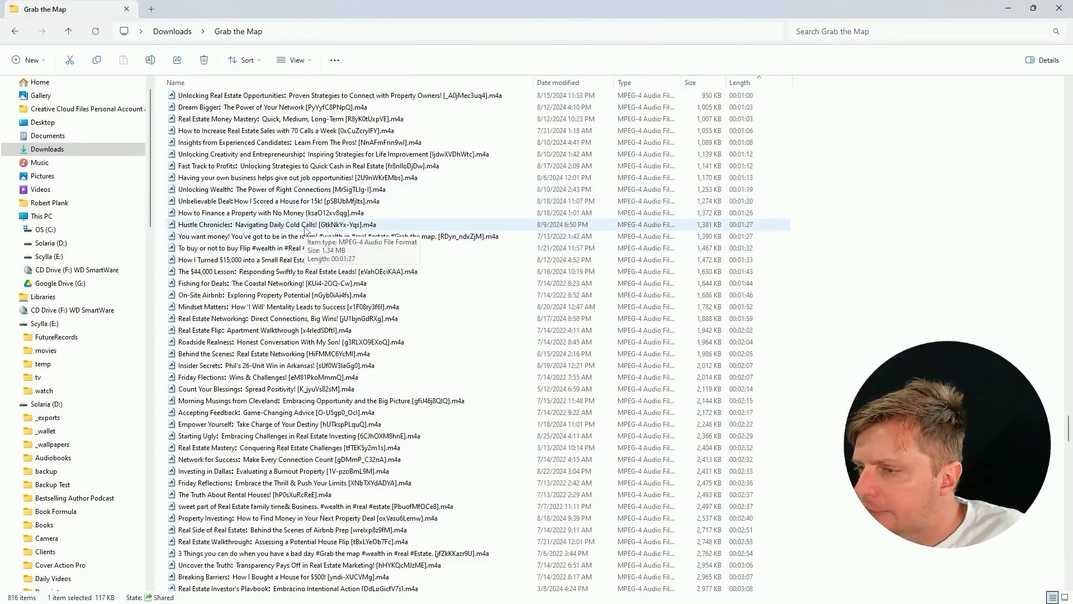
pyautogui.scroll(2, 287, 185)
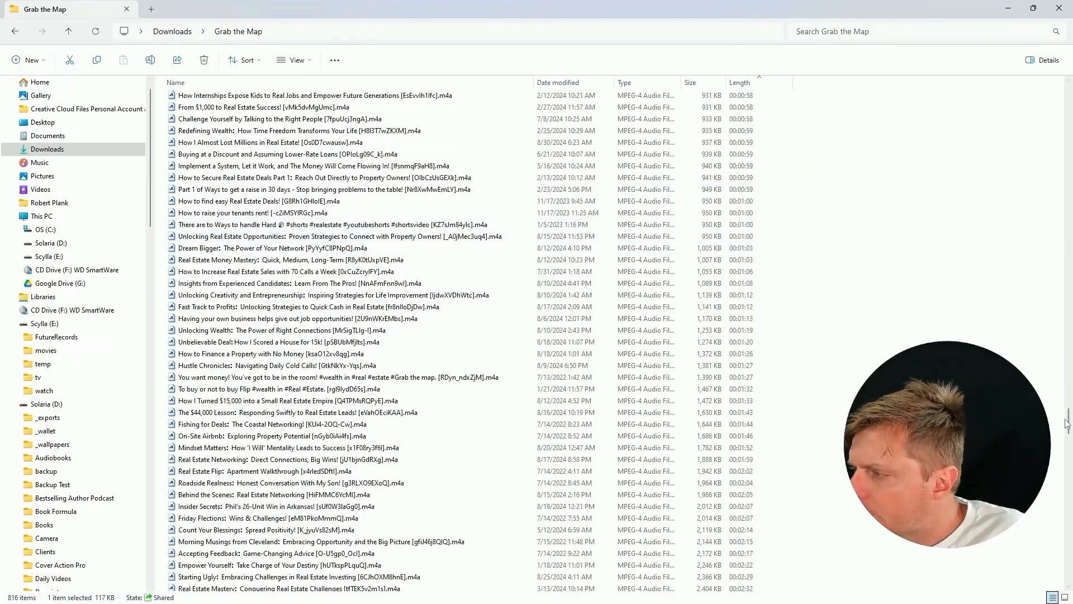
pyautogui.scroll(2, 1068, 428)
pyautogui.moveTo(1068, 432); pyautogui.dragTo(1069, 454)
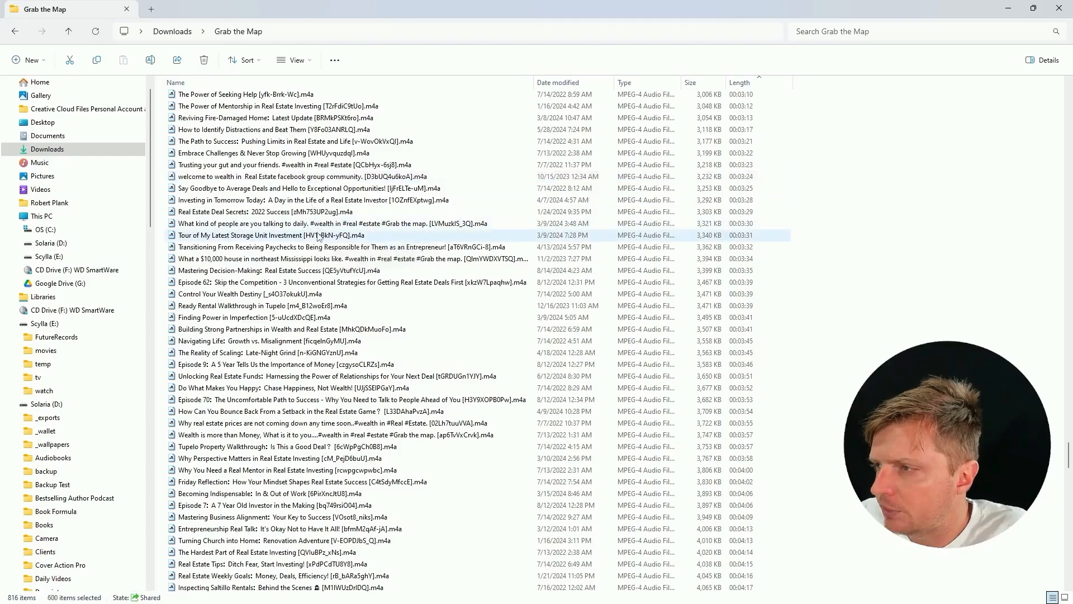
pyautogui.keyDown('shift'); pyautogui.click(318, 235); pyautogui.keyUp('shift')
# Step: Create a folder named Shorts inside Grab the Map and move the selected short audio files into it
pyautogui.rightClick(840, 164)
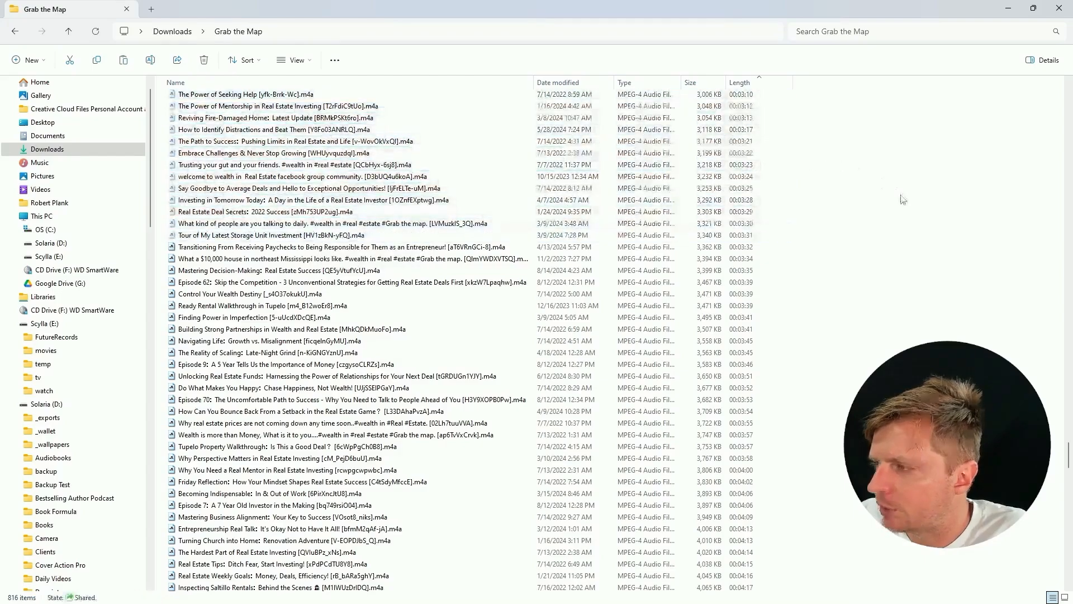
pyautogui.moveTo(855, 278)
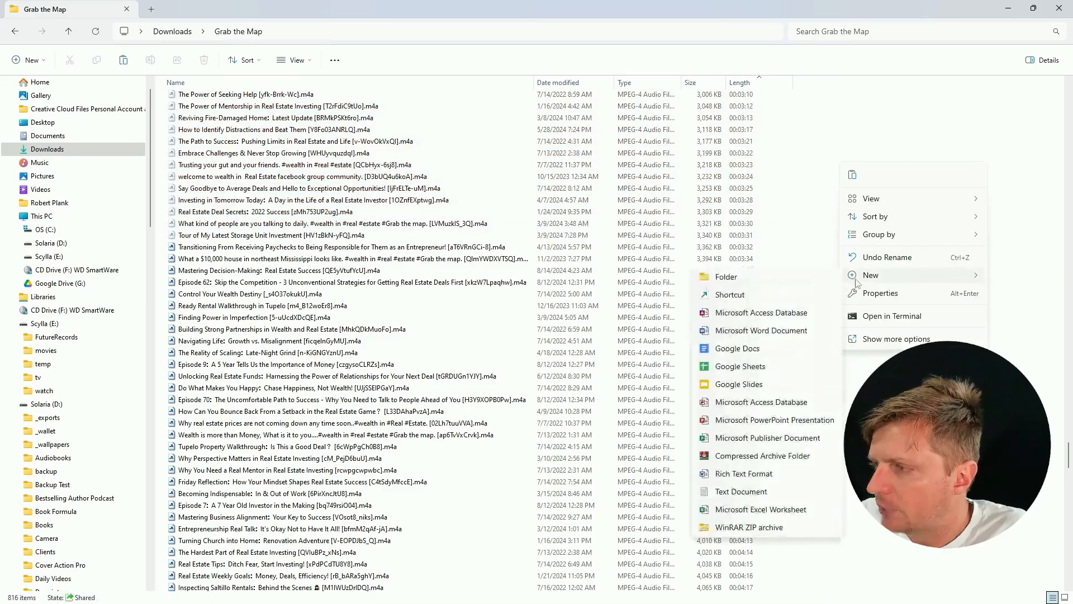
pyautogui.click(811, 279)
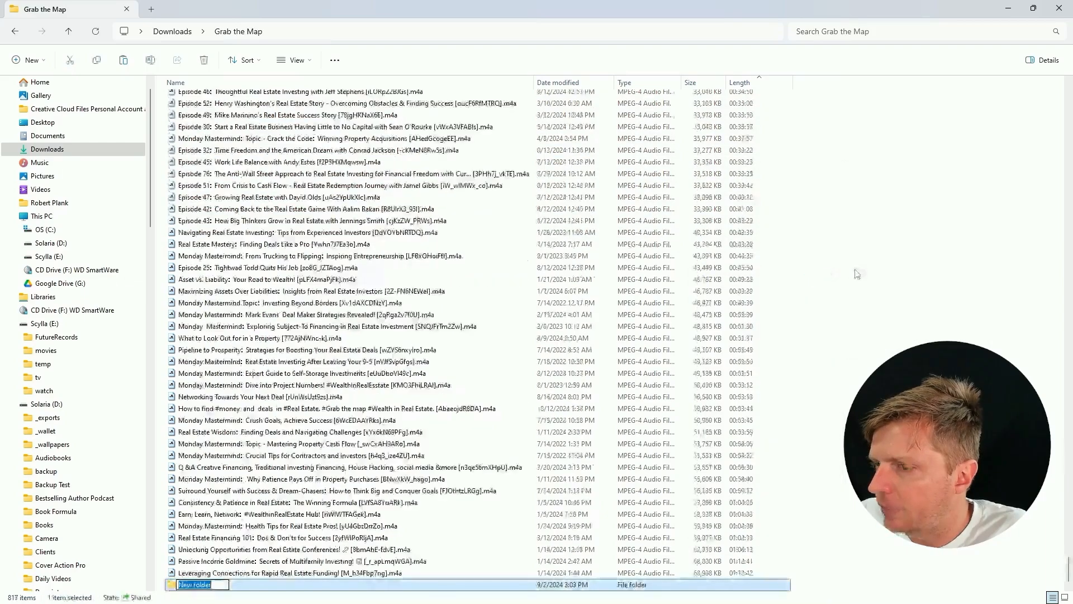
pyautogui.write('Shorts')
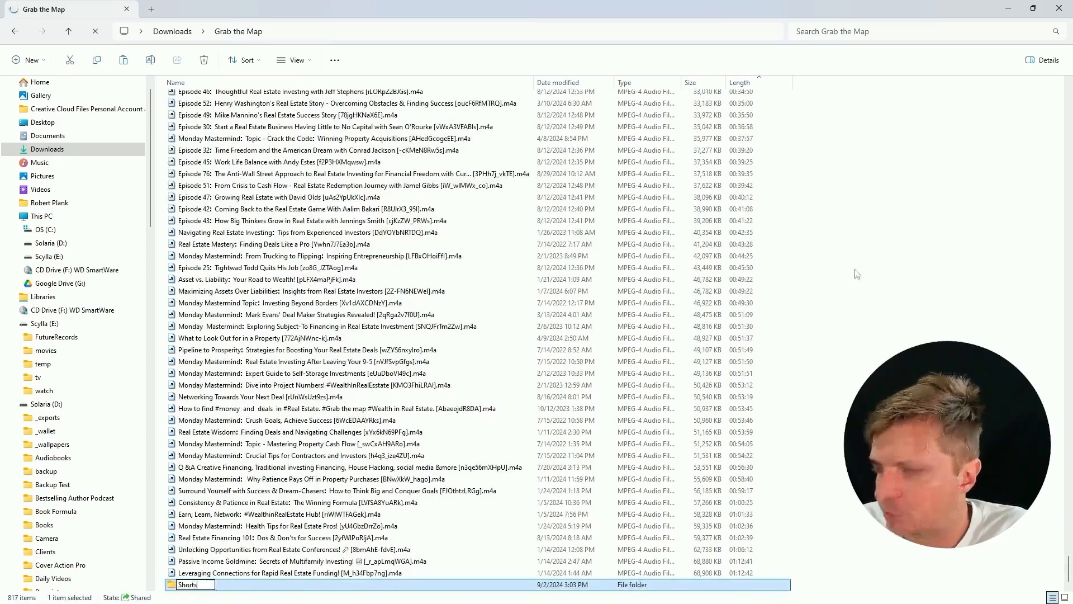
pyautogui.press('Return')
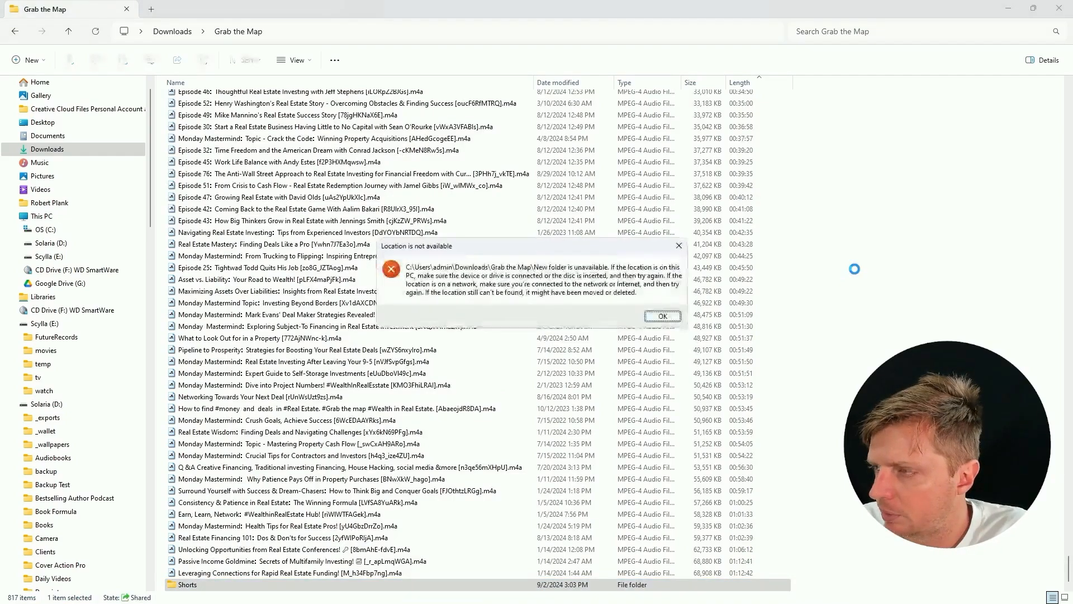
pyautogui.press('Return')
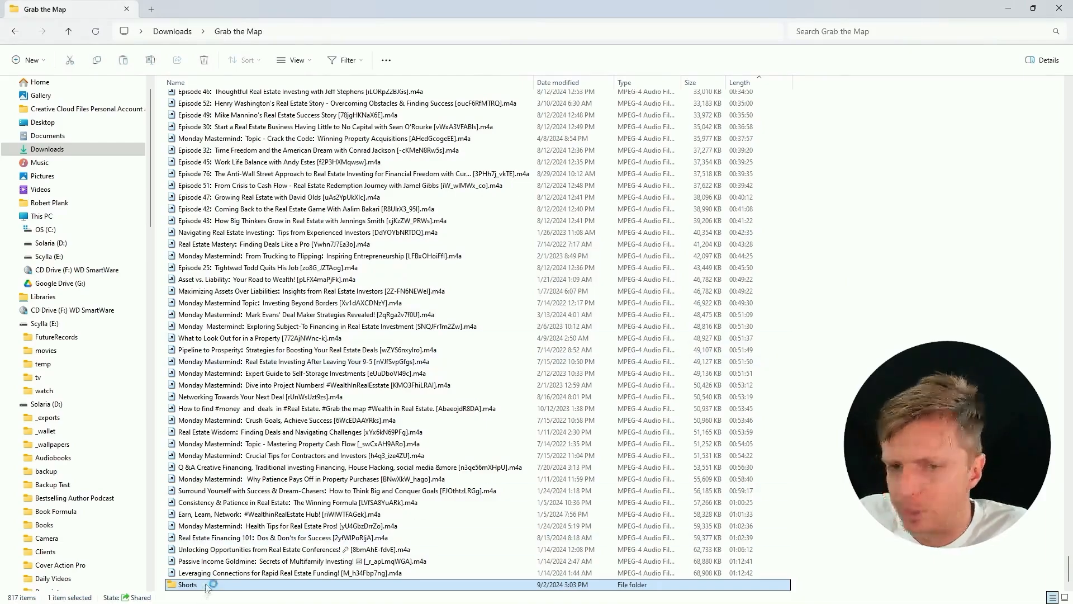
pyautogui.doubleClick(206, 584)
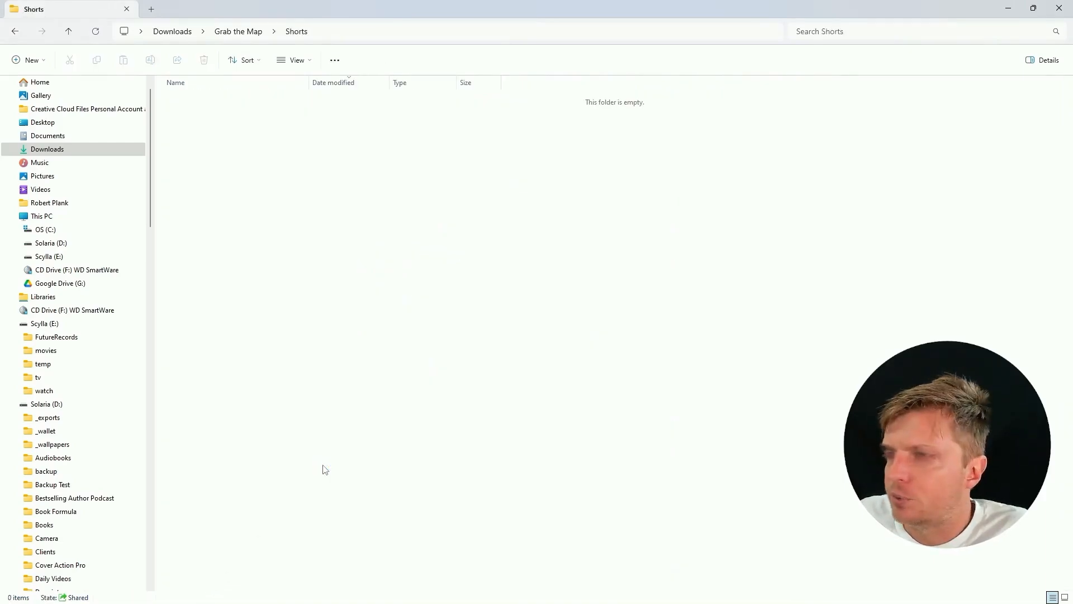
pyautogui.hotkey('ctrl', 'v')
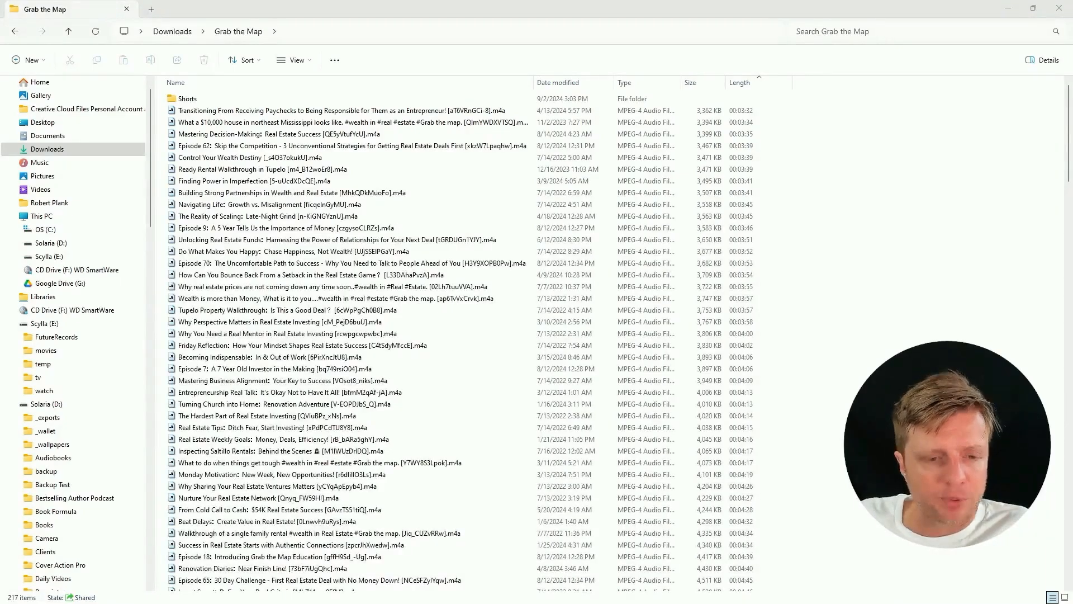
# Step: Switch to the notes to review the three-part plan, highlight Deepgram in the transcription line, and return to the Grab the Map folder
pyautogui.hotkey('alt', 'Tab')
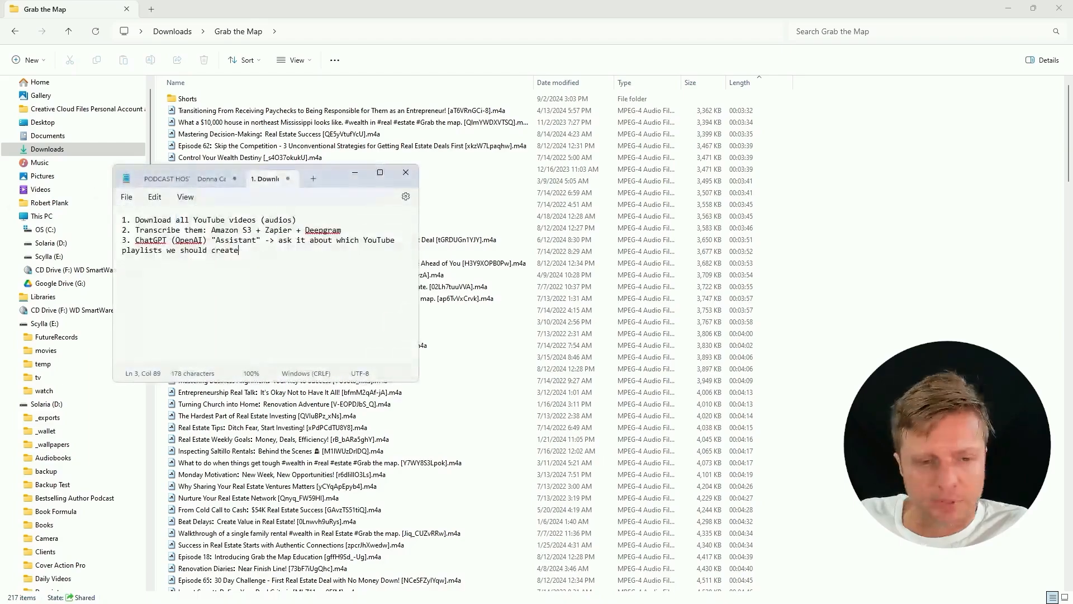
pyautogui.hotkey('alt', 'Tab')
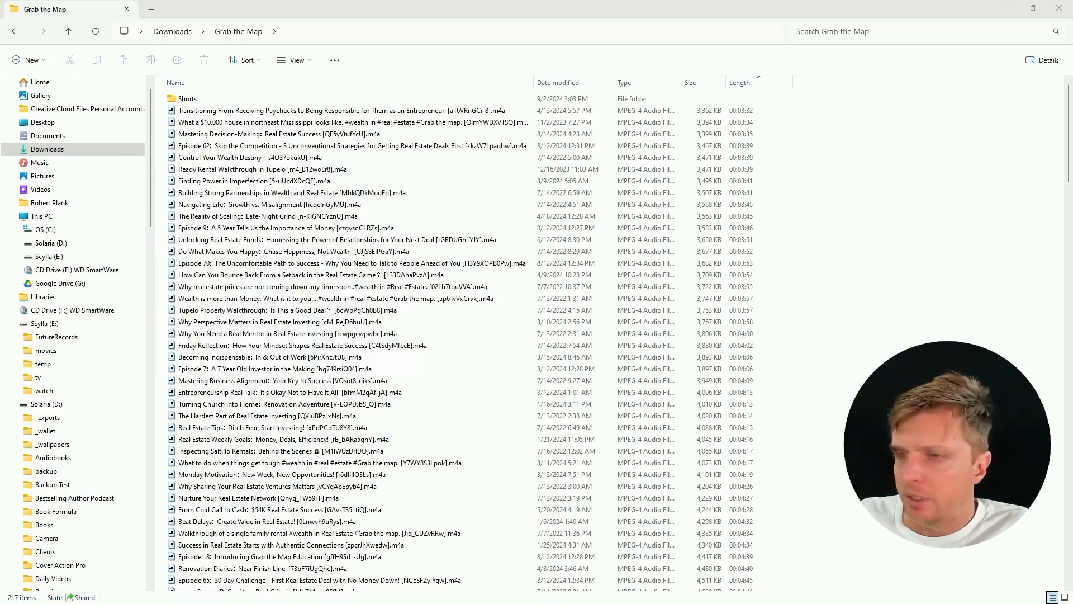
pyautogui.hotkey('alt', 'Tab')
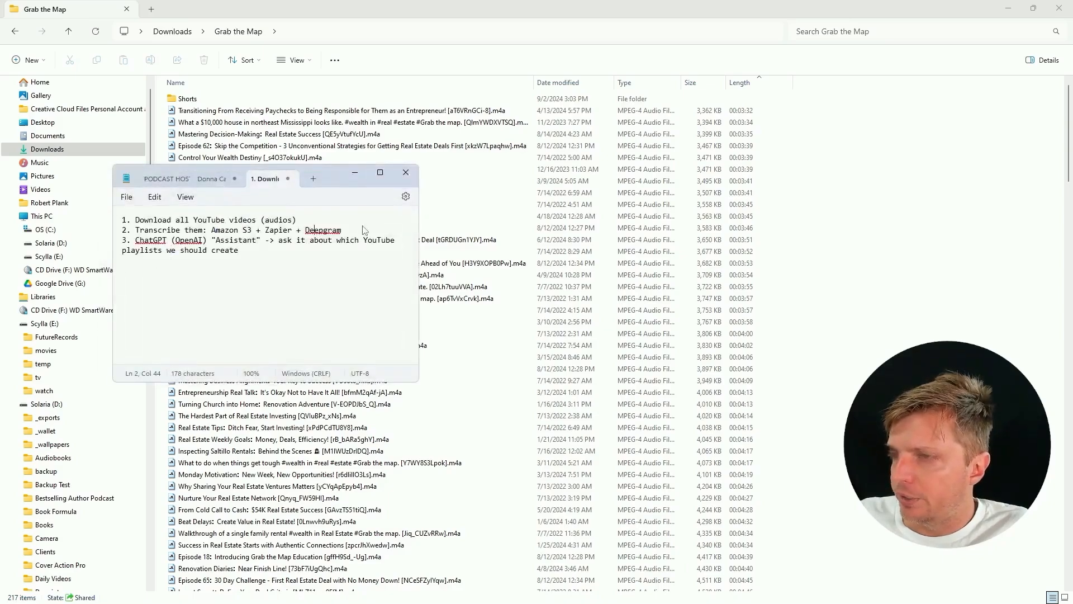
pyautogui.moveTo(364, 230); pyautogui.dragTo(304, 235)
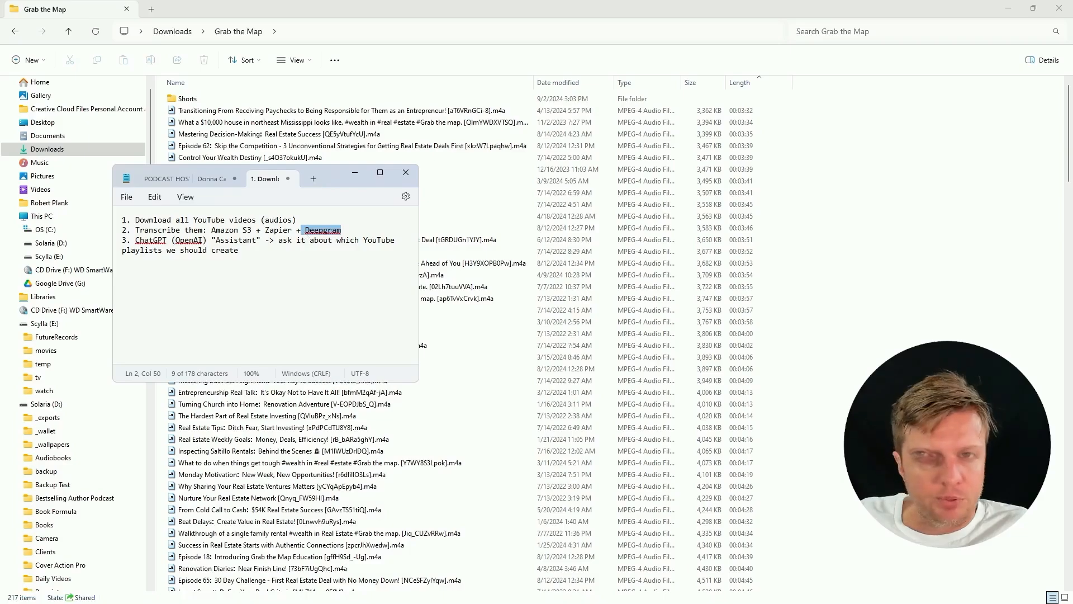
pyautogui.hotkey('alt', 'Tab')
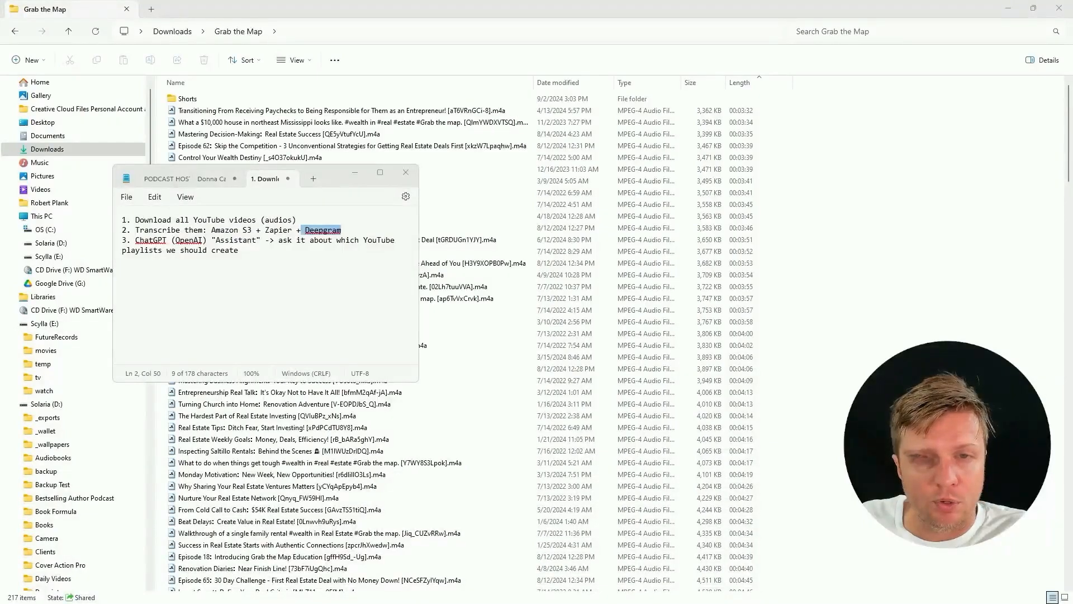
pyautogui.hotkey('alt', 'Tab')
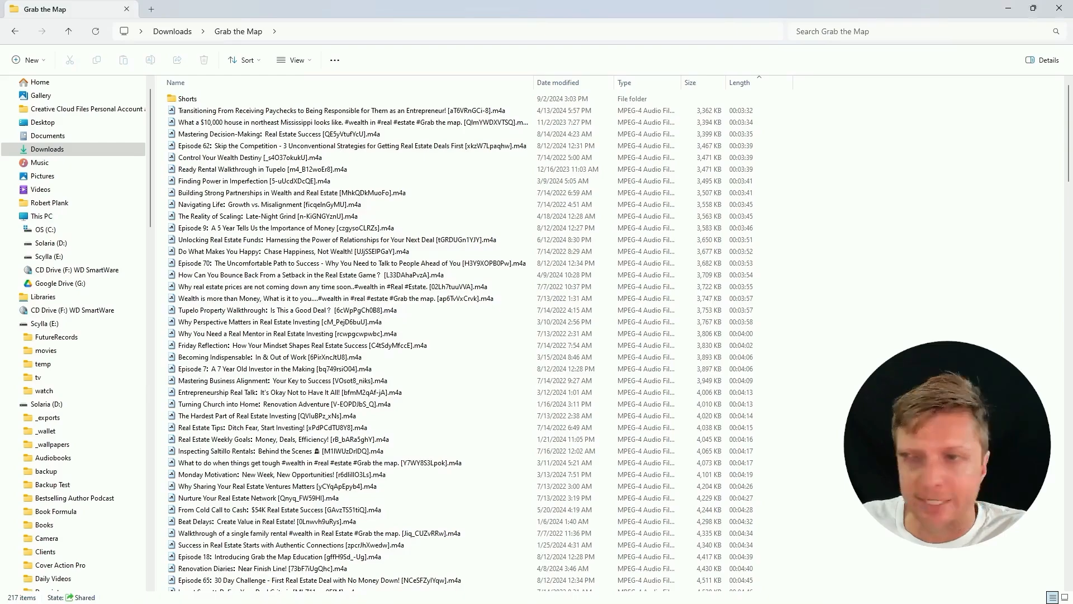
# Step: Open the 2024-09-01 folder under My Drive on Google Drive to view its files
pyautogui.click(69, 284)
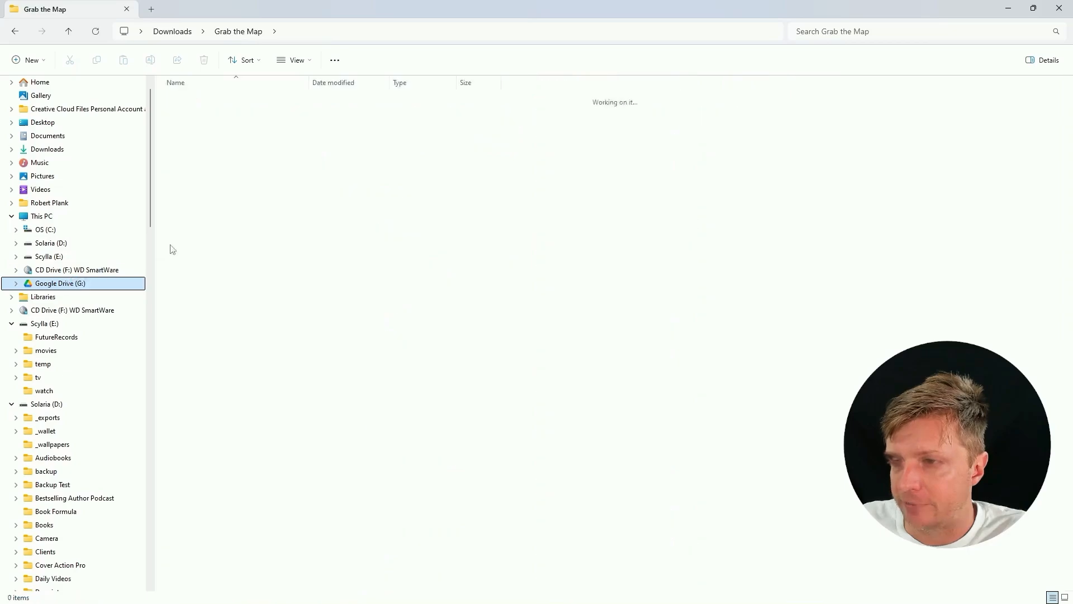
pyautogui.click(192, 98)
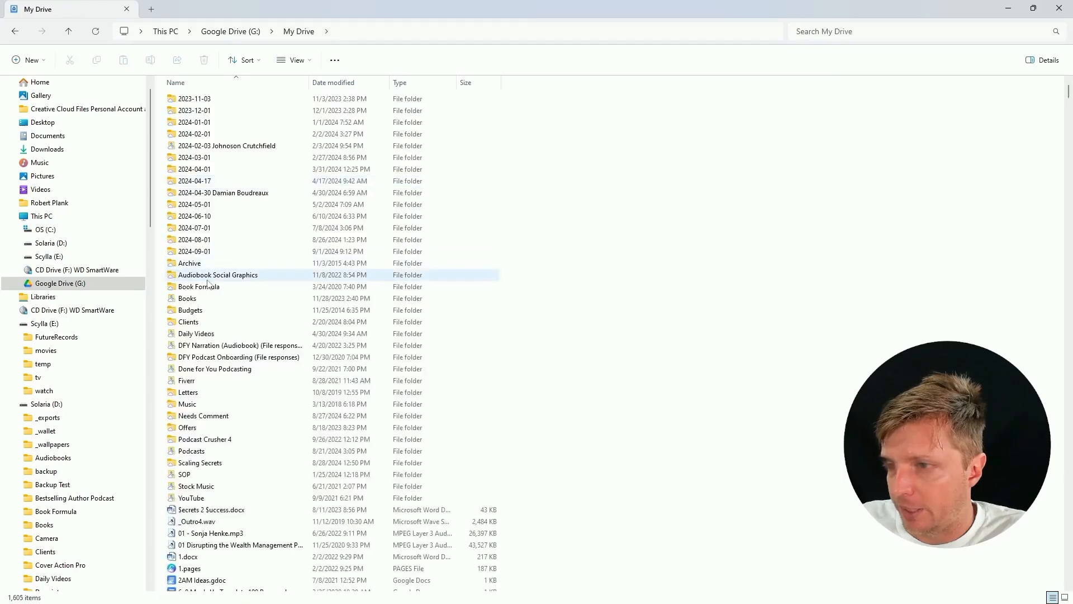
pyautogui.click(215, 251)
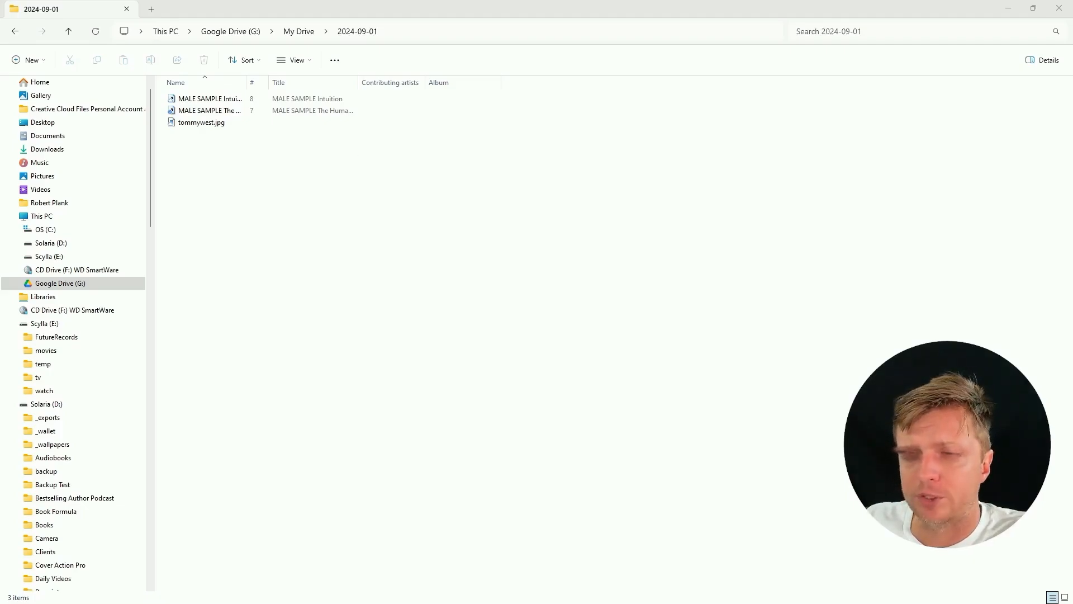
# Step: Open a new browser window, maximize it, and go to zapier.com
pyautogui.hotkey('ctrl', 'n')
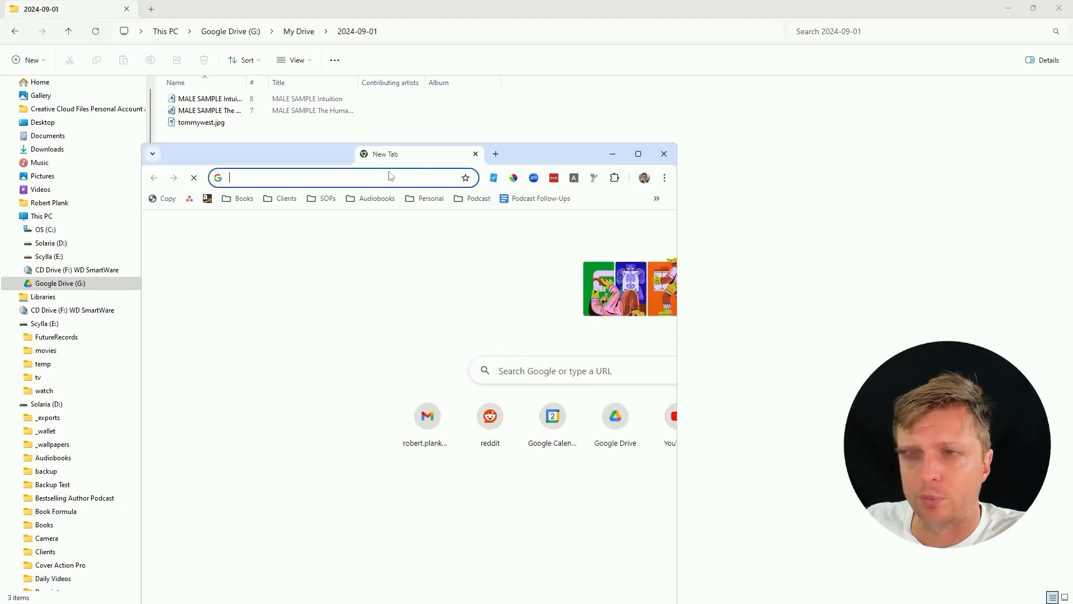
pyautogui.doubleClick(555, 153)
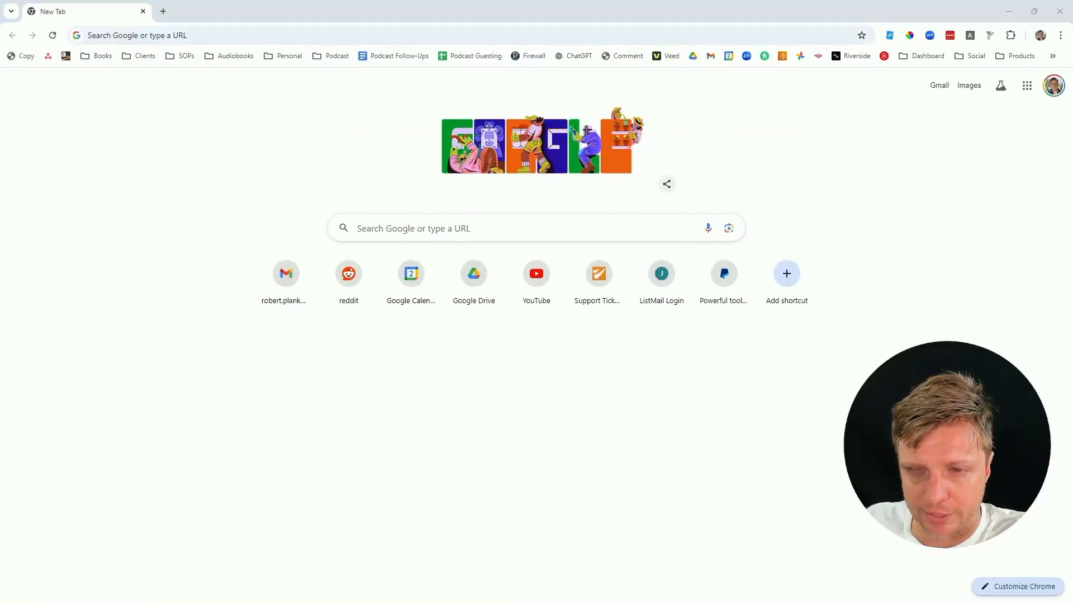
pyautogui.click(266, 36)
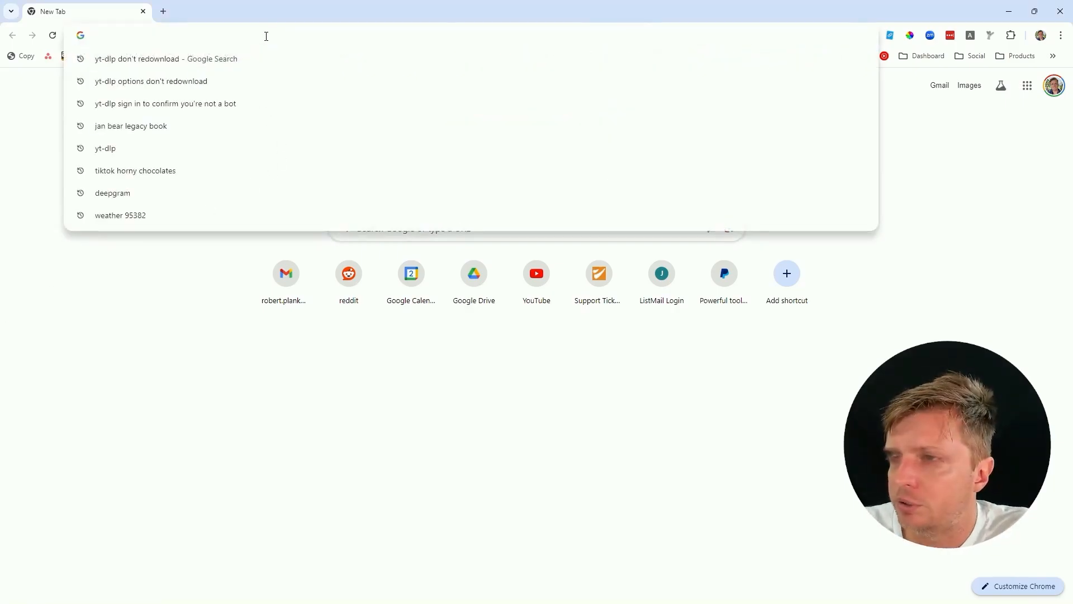
pyautogui.write('zapier.com')
pyautogui.press('Return')
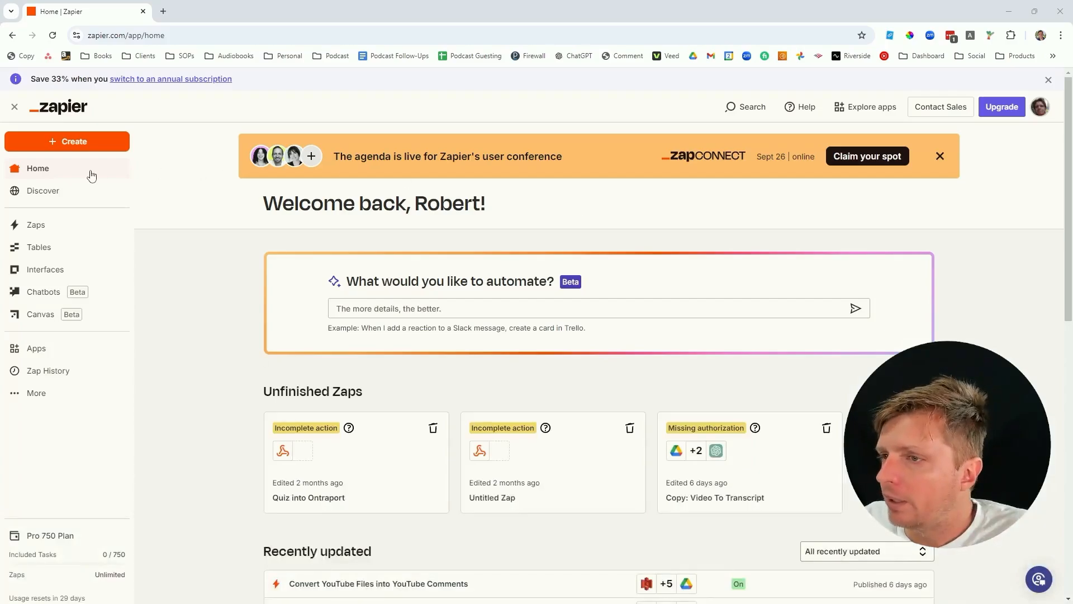
# Step: Create a new Zap and choose Amazon S3 as its trigger app
pyautogui.click(79, 143)
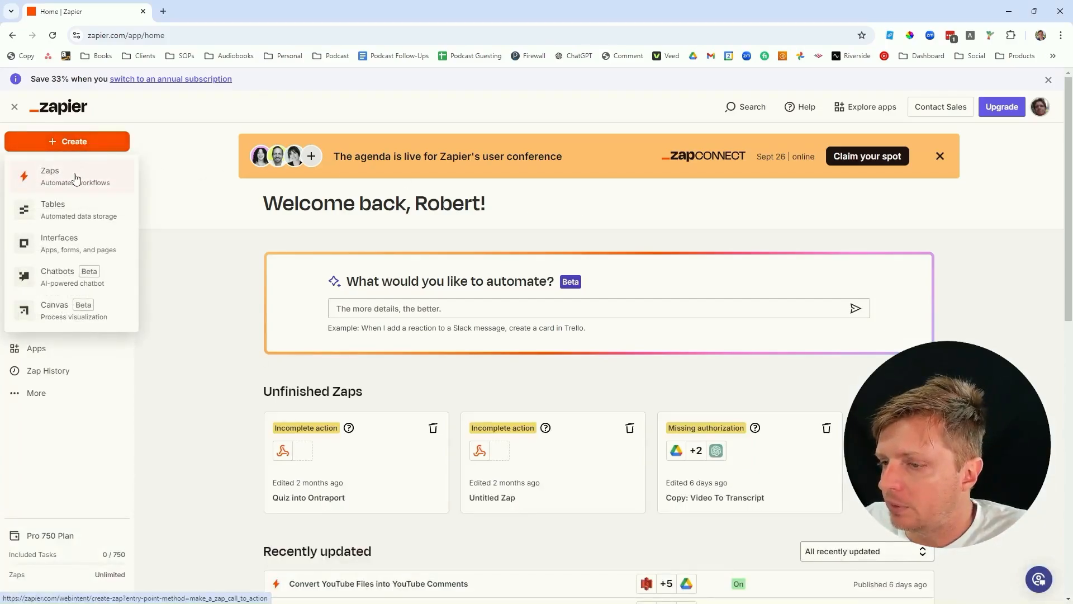
pyautogui.click(76, 177)
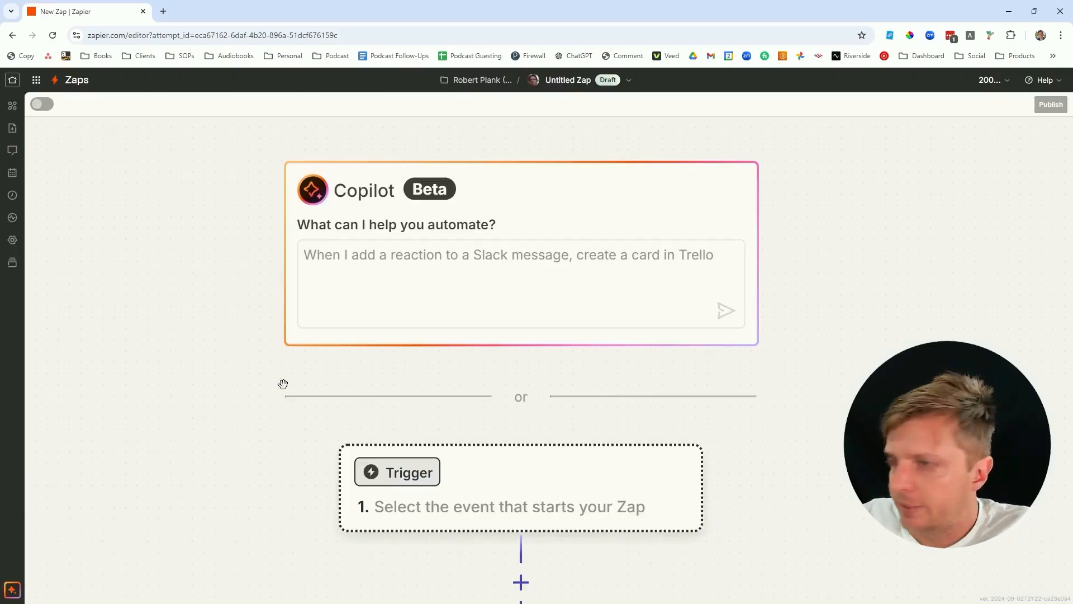
pyautogui.scroll(-3, 481, 475)
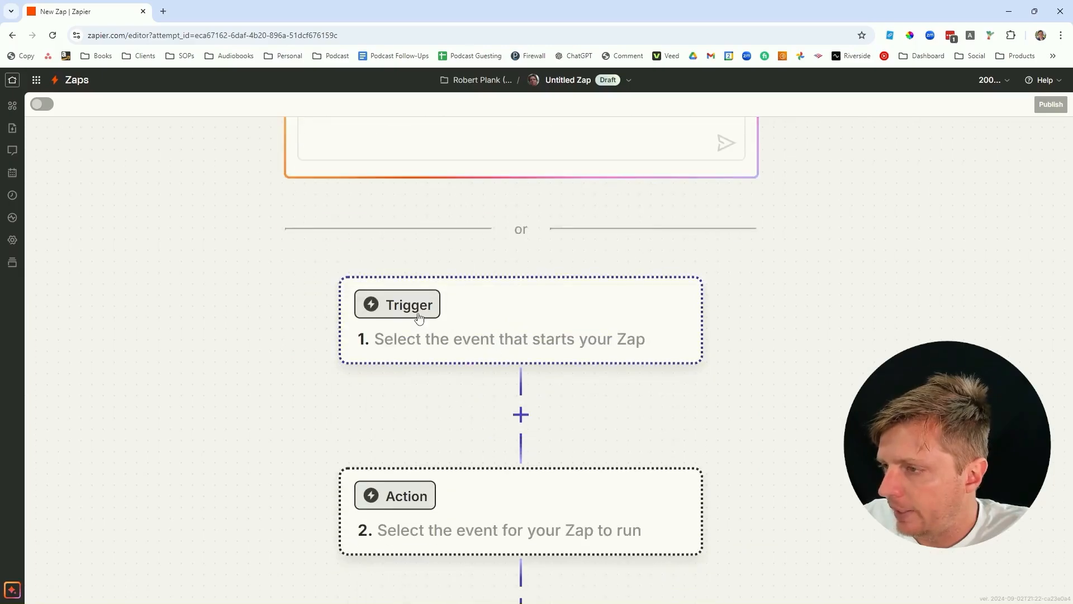
pyautogui.click(431, 340)
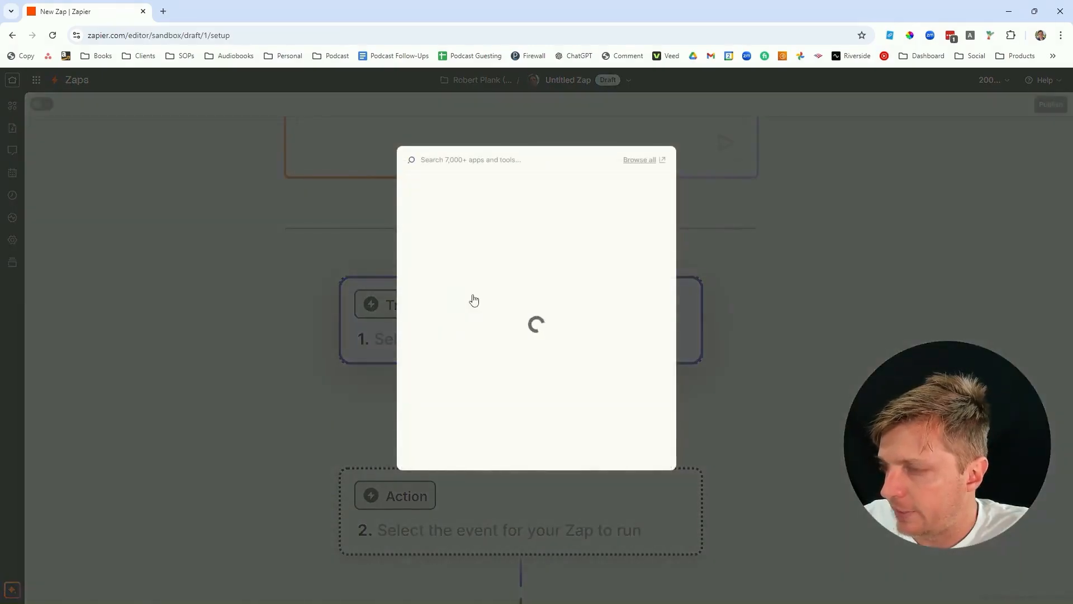
pyautogui.write('S3')
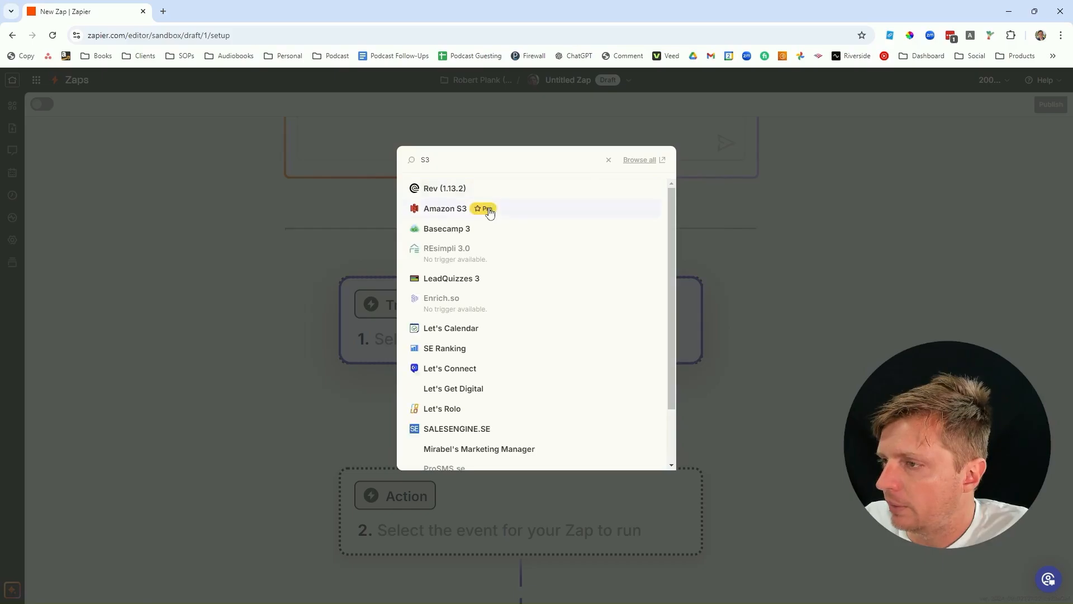
pyautogui.click(484, 207)
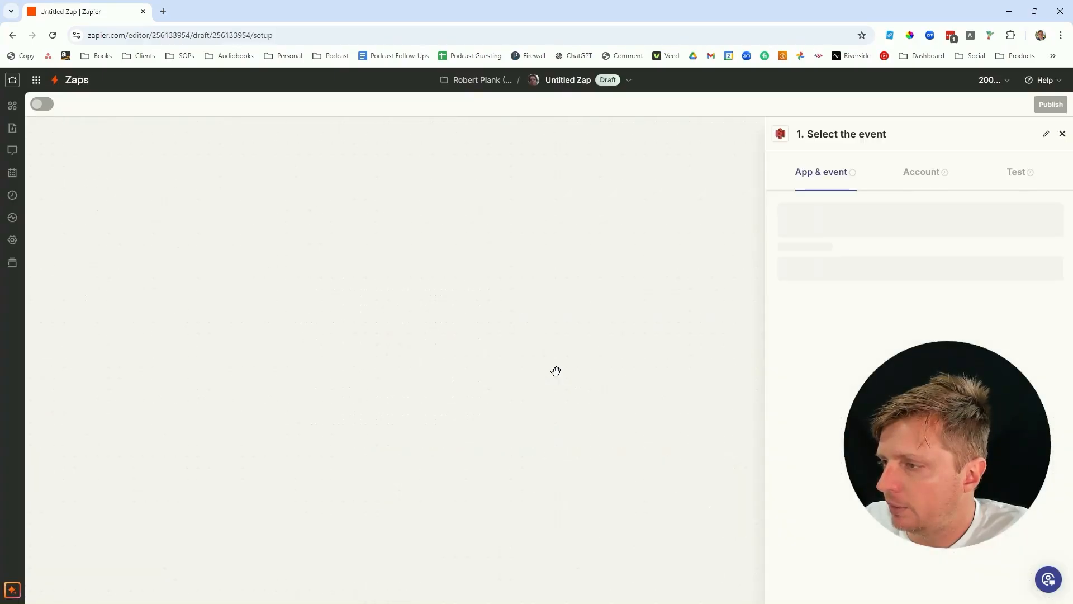
# Step: Set the Amazon S3 trigger event to New or Updated File and continue with the default account
pyautogui.click(817, 276)
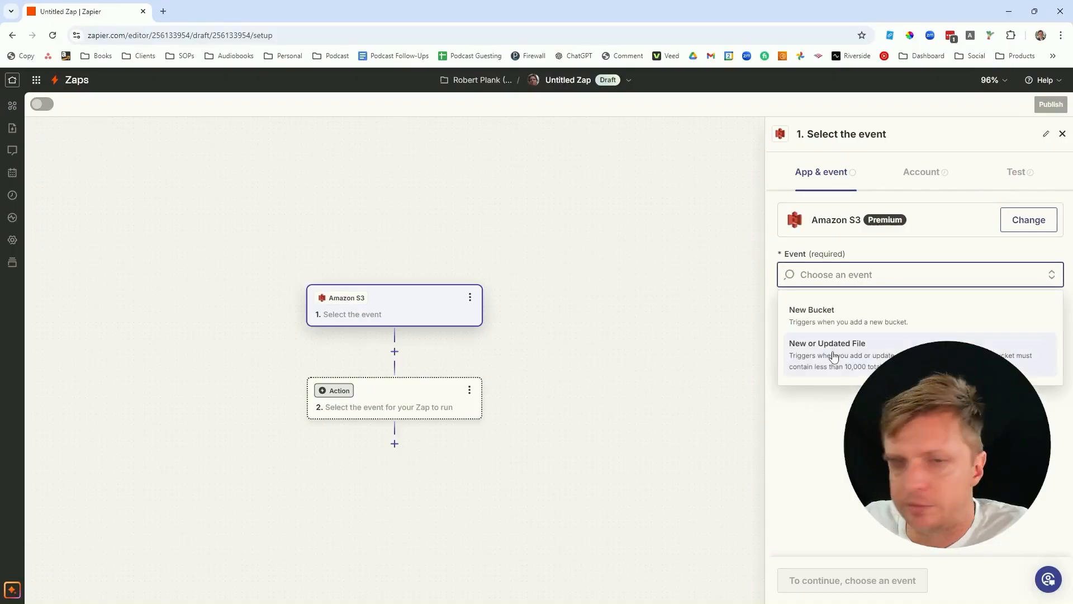
pyautogui.click(833, 356)
pyautogui.click(809, 580)
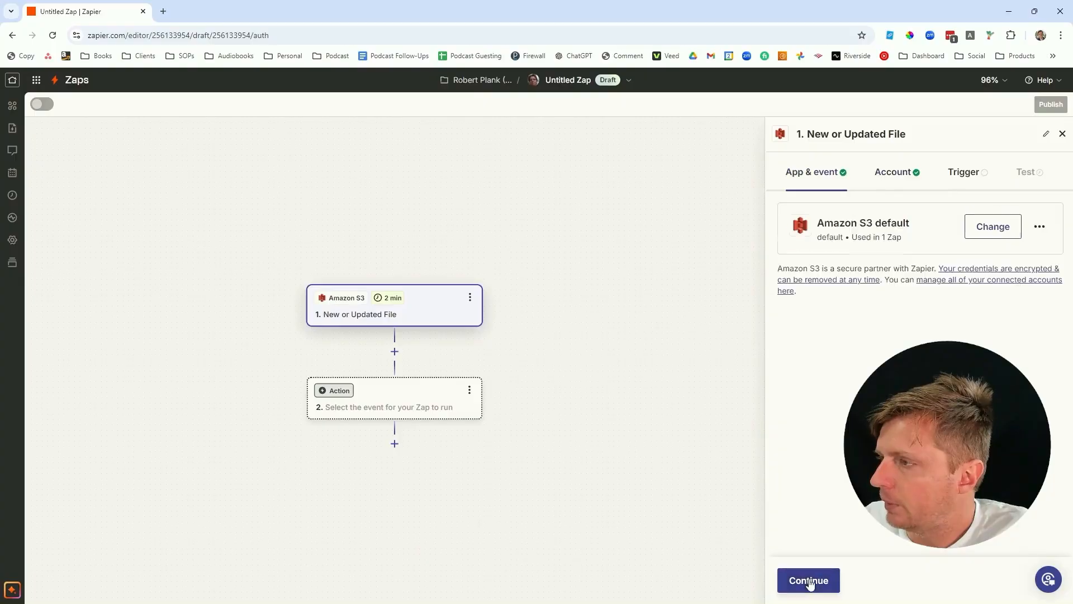
pyautogui.click(809, 581)
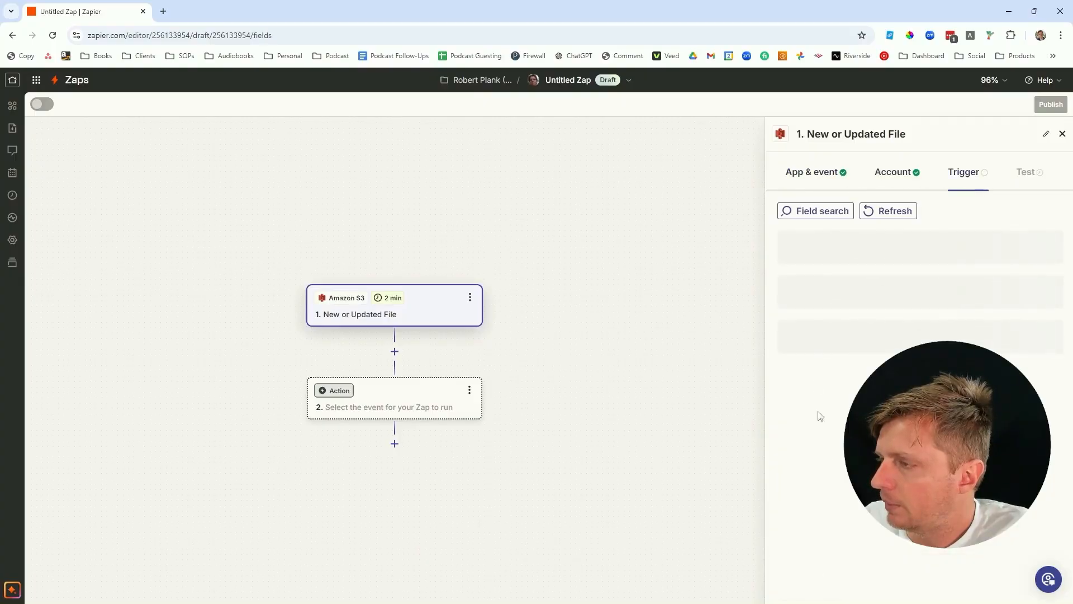
# Step: View the available buckets for the Amazon S3 trigger and close the list
pyautogui.click(819, 257)
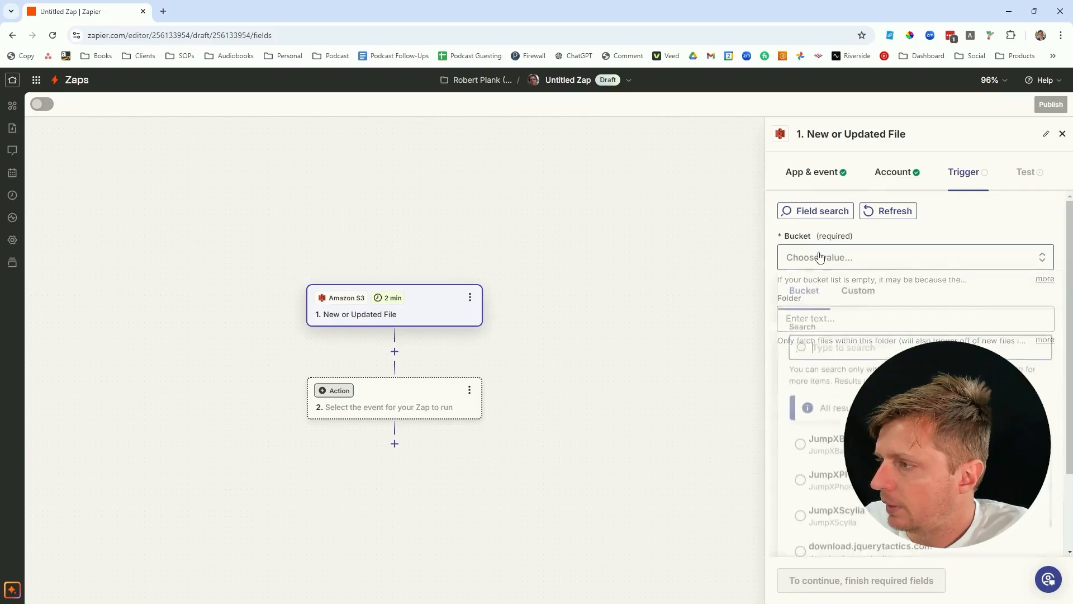
pyautogui.click(821, 257)
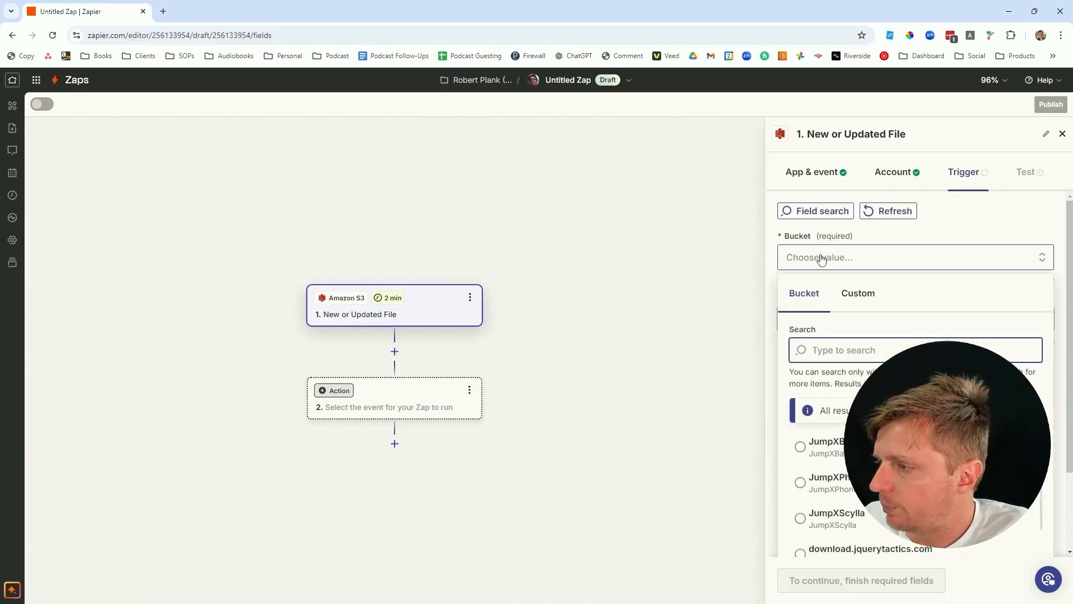
pyautogui.click(740, 256)
# Step: Open aws.amazon.com in a new browser tab and return to the Zap's trigger setup
pyautogui.click(163, 11)
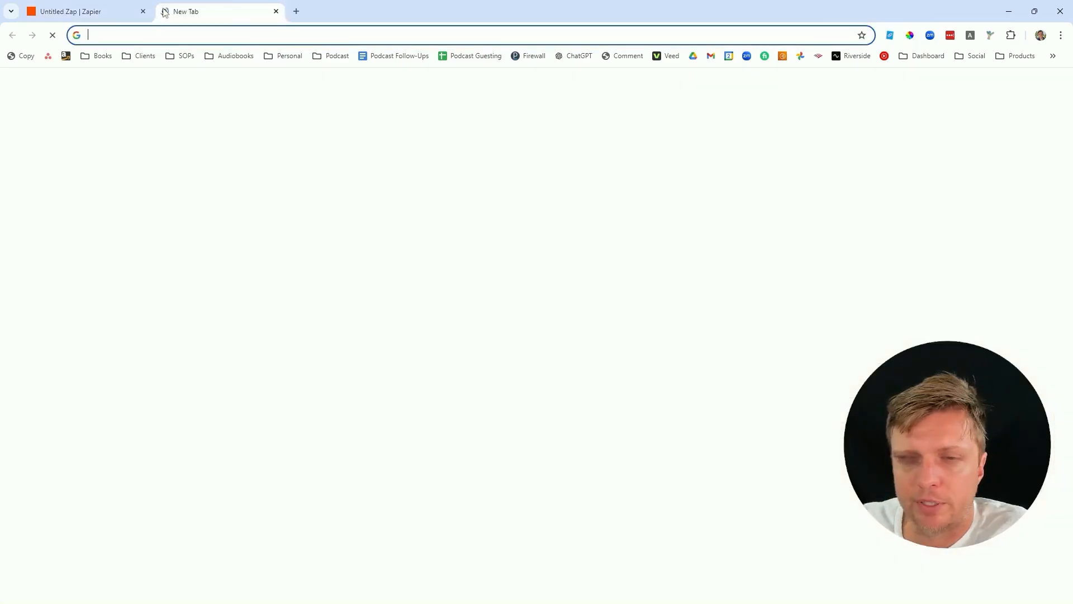
pyautogui.write('aws')
pyautogui.press('Return')
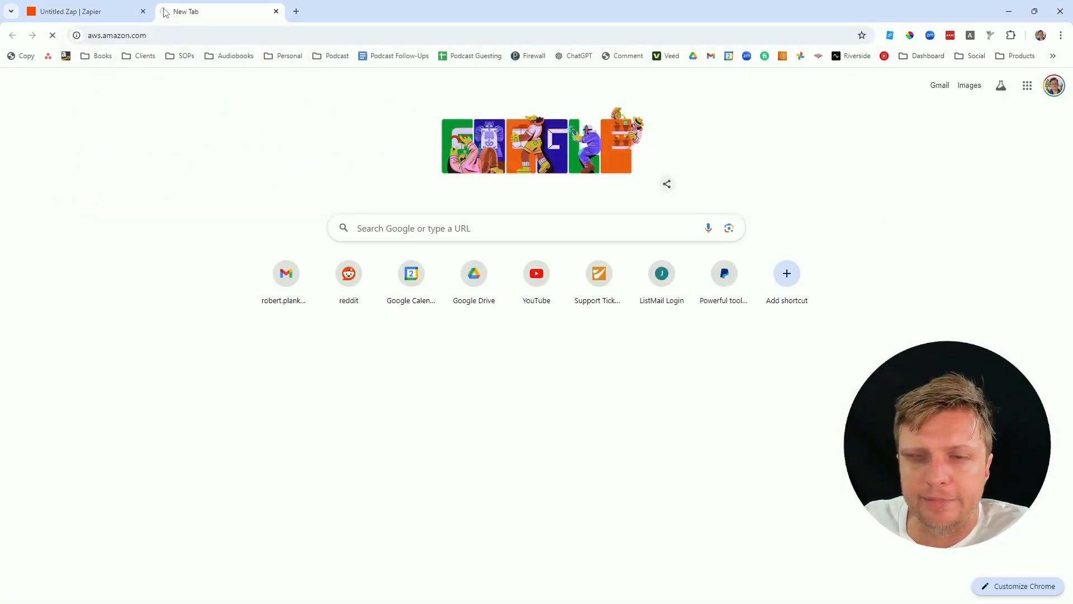
pyautogui.click(76, 15)
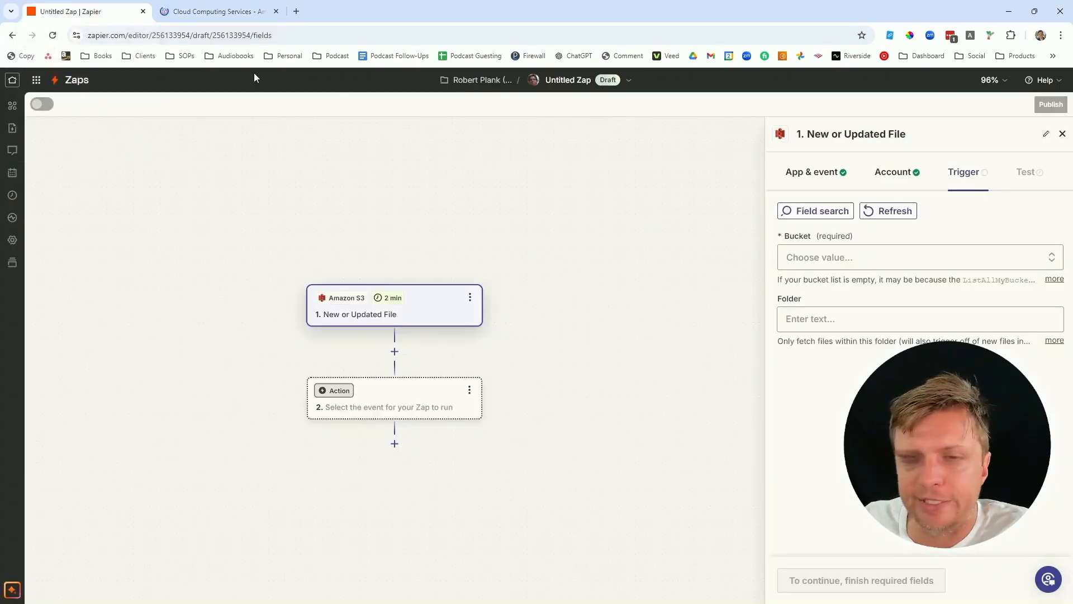
# Step: Switch to the AWS console, open S3, and start a new general purpose bucket named jumpx.chatgpt
pyautogui.click(227, 12)
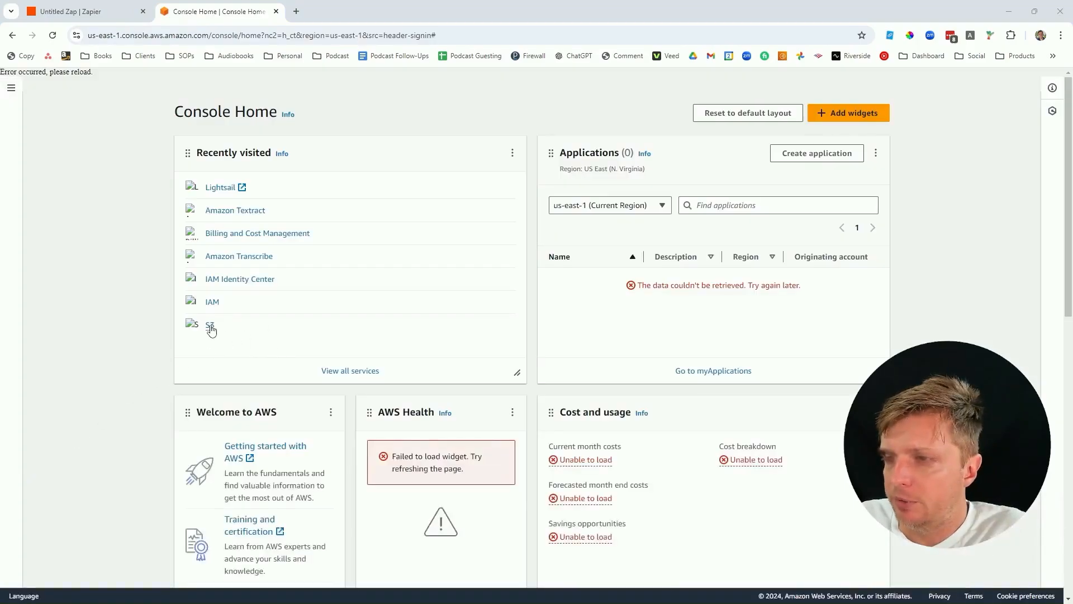
pyautogui.click(210, 326)
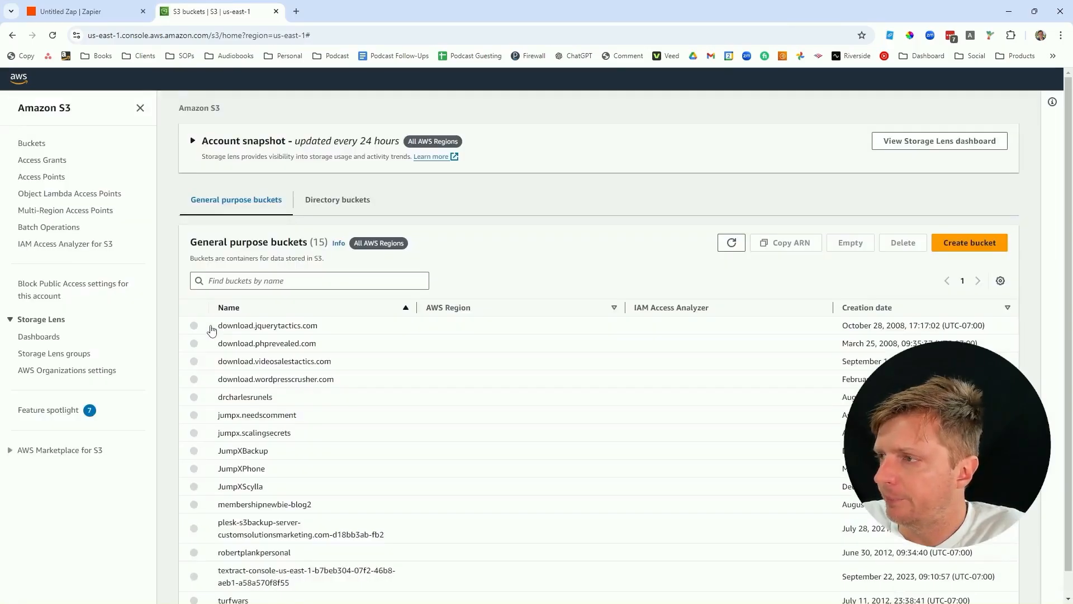
pyautogui.click(953, 245)
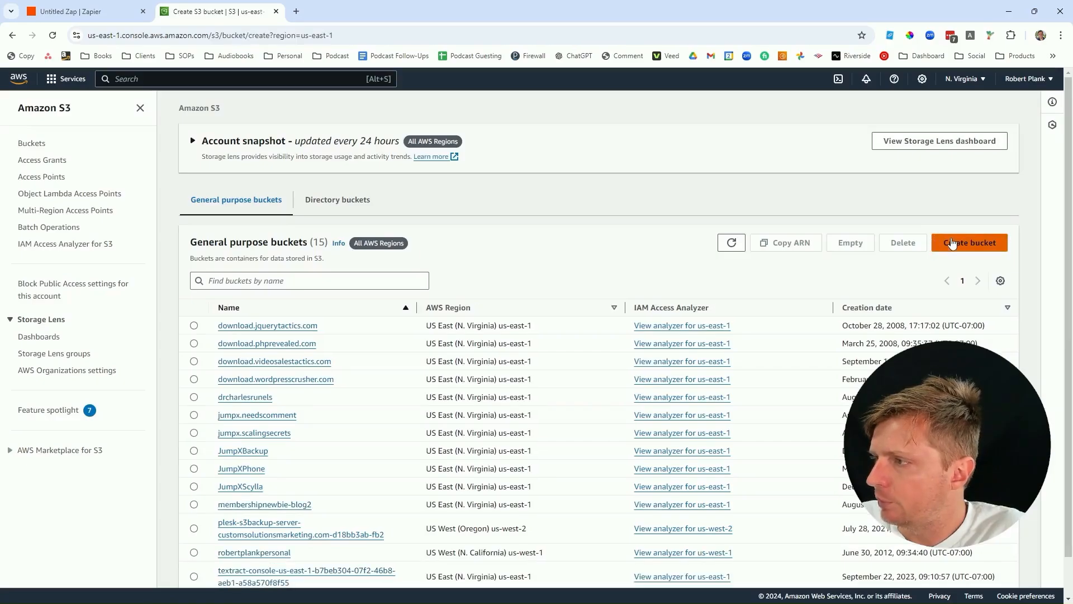
pyautogui.click(94, 356)
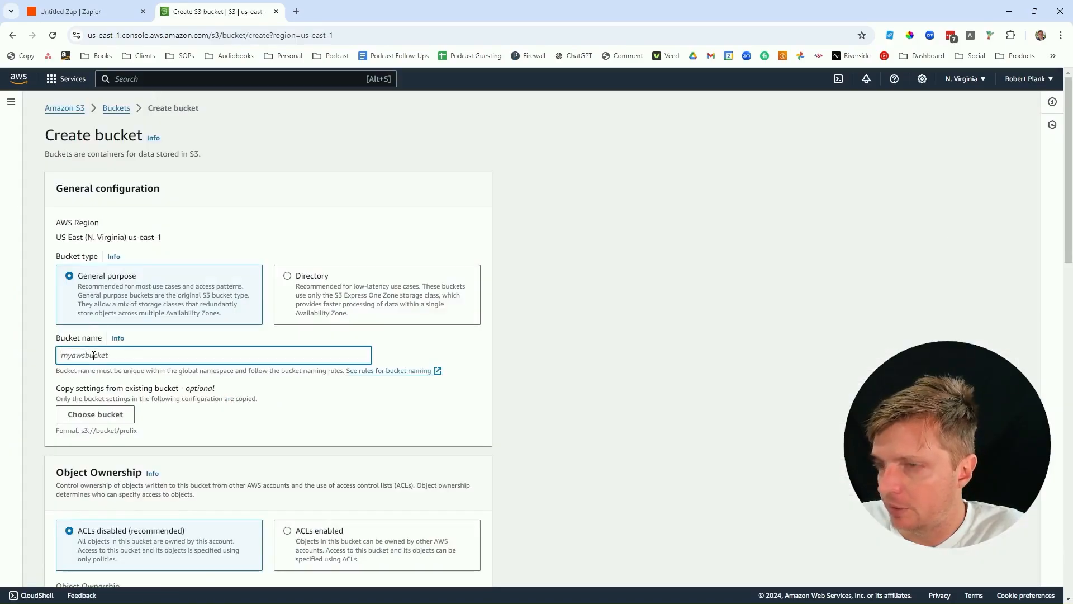
pyautogui.write('jumpx.transcrip')
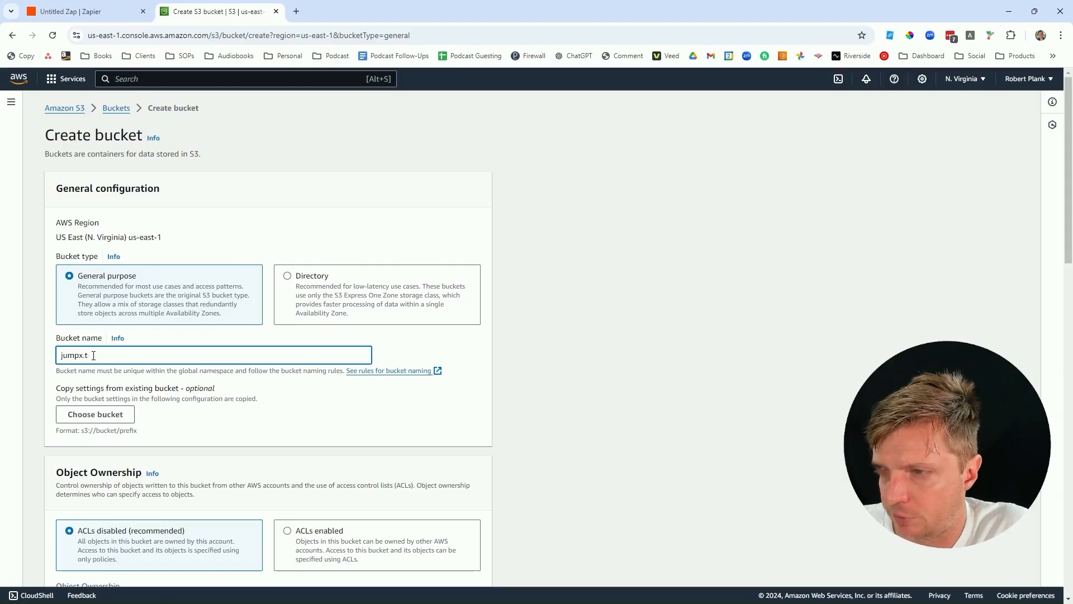
pyautogui.write('chatgpt')
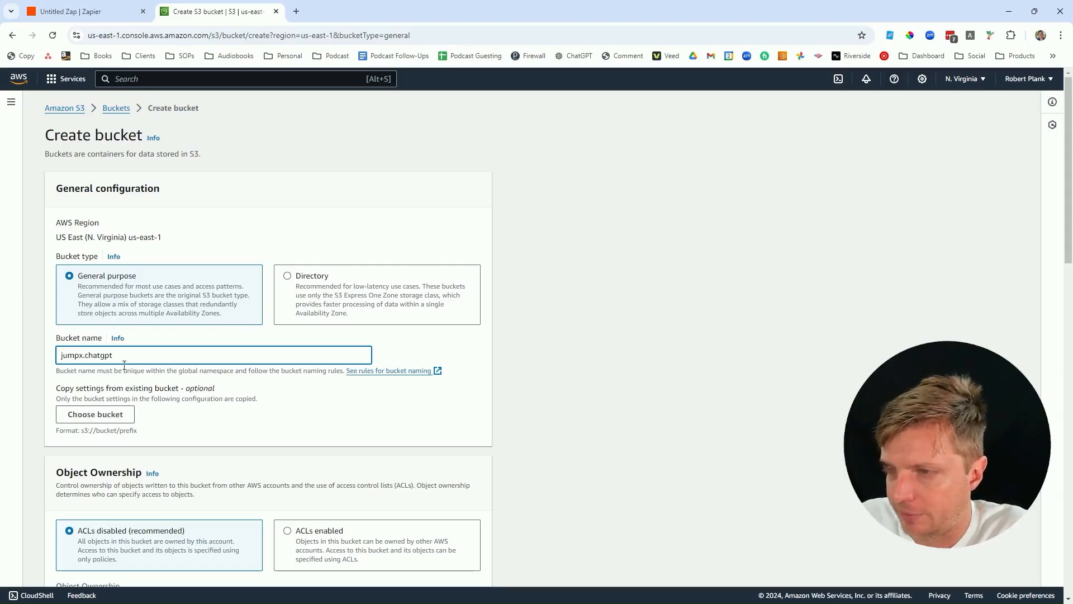
# Step: View the existing buckets whose settings could be copied and close the list without choosing one
pyautogui.click(95, 414)
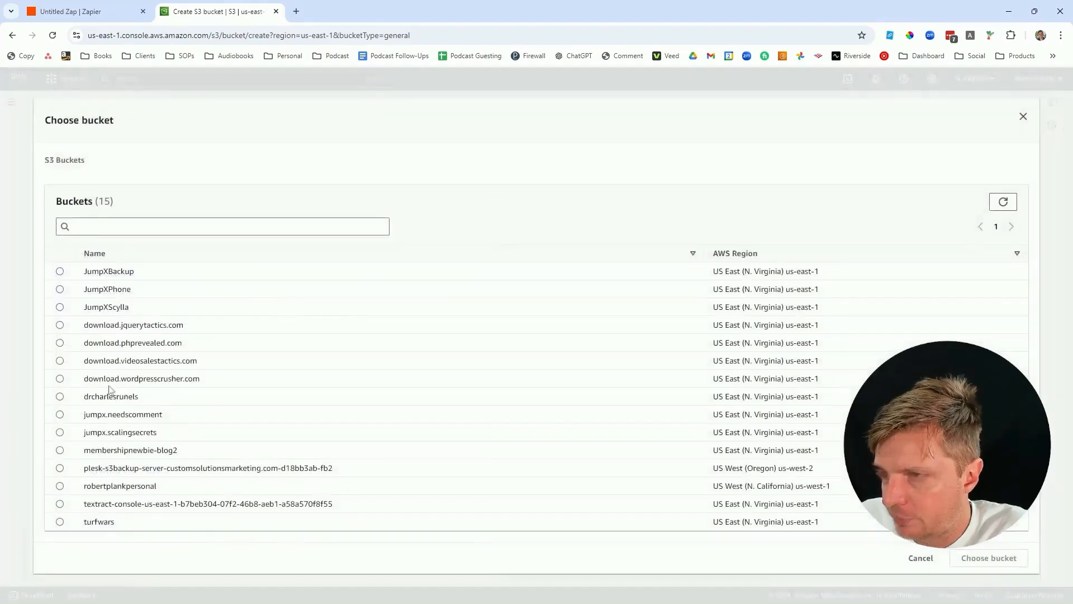
pyautogui.click(1022, 117)
pyautogui.click(151, 353)
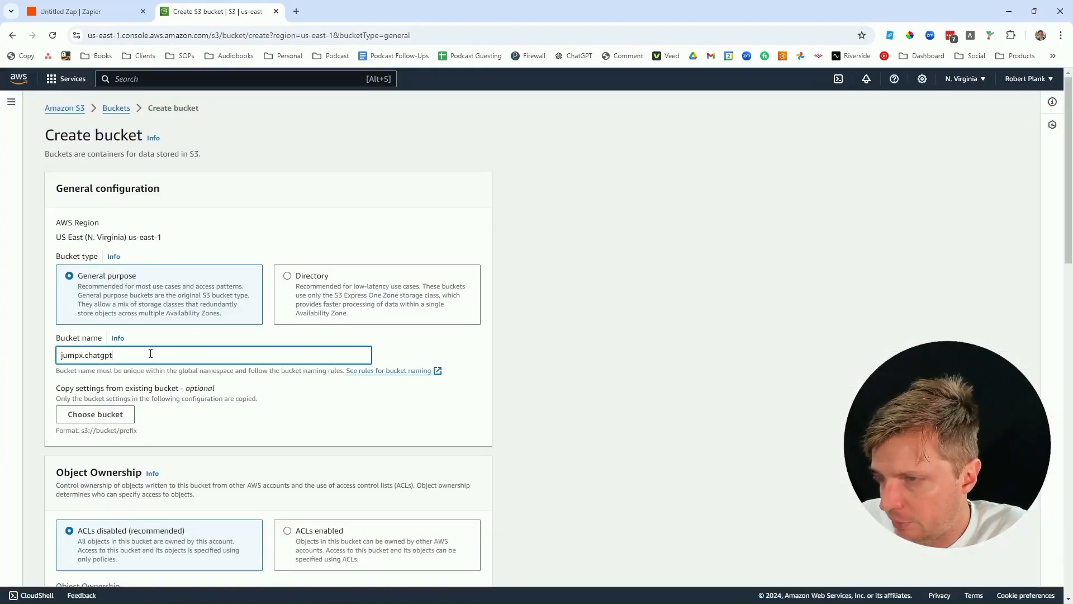
# Step: Review the region, access, versioning and encryption settings, and create the jumpx.chatgpt bucket with the defaults
pyautogui.click(557, 460)
pyautogui.scroll(-5, 558, 455)
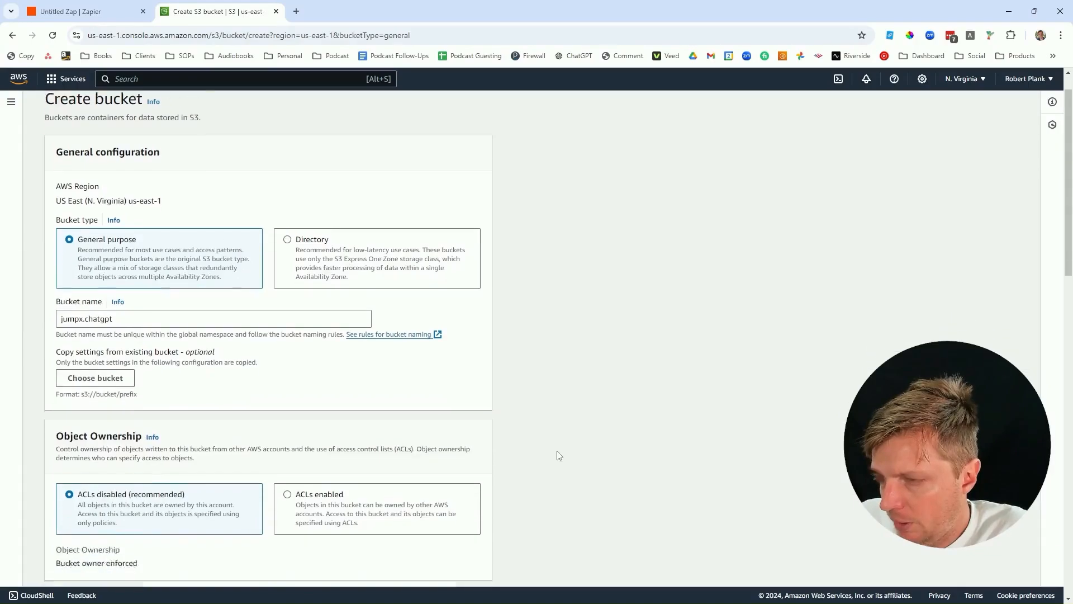
pyautogui.scroll(-10, 558, 456)
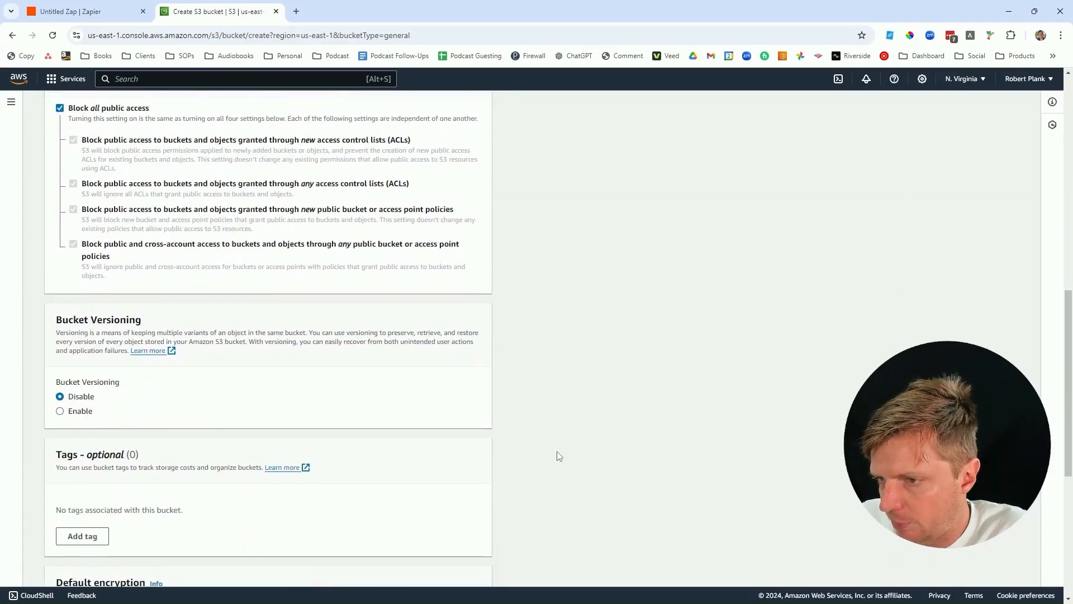
pyautogui.scroll(9, 559, 460)
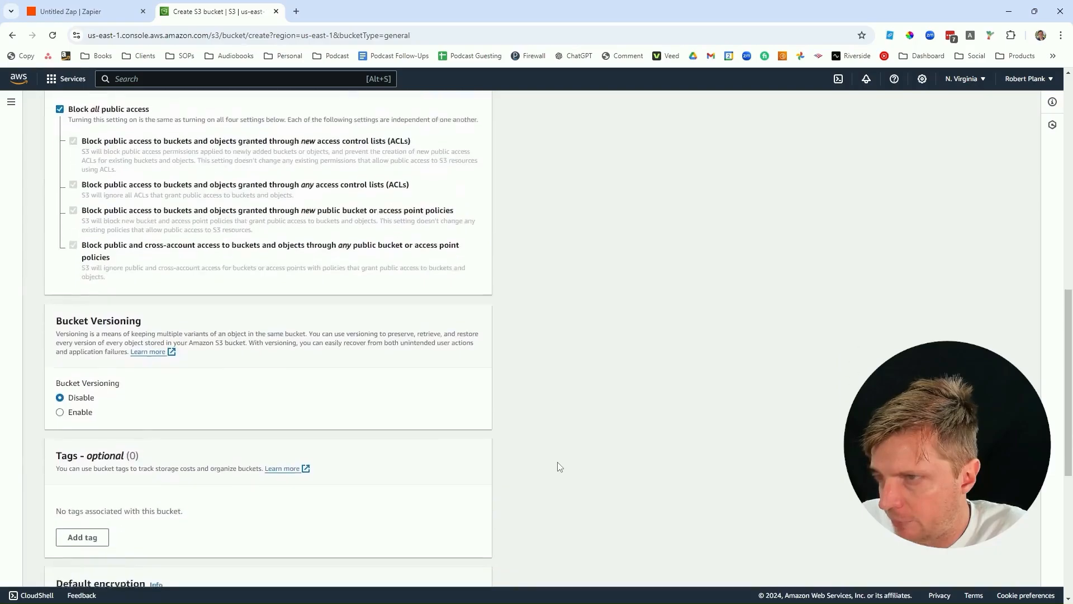
pyautogui.scroll(4, 573, 453)
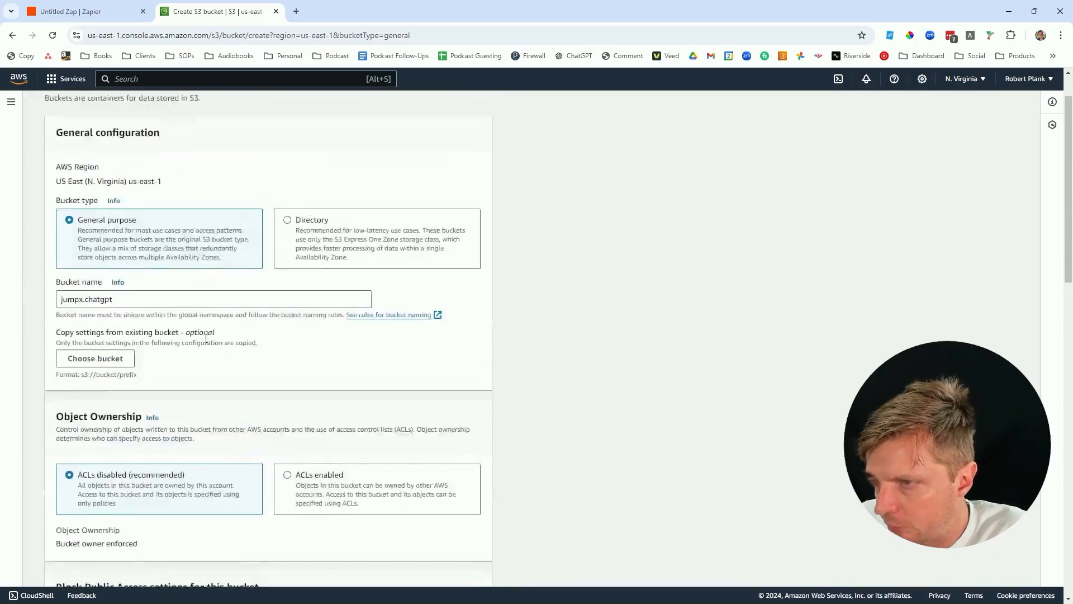
pyautogui.moveTo(69, 181); pyautogui.dragTo(100, 180)
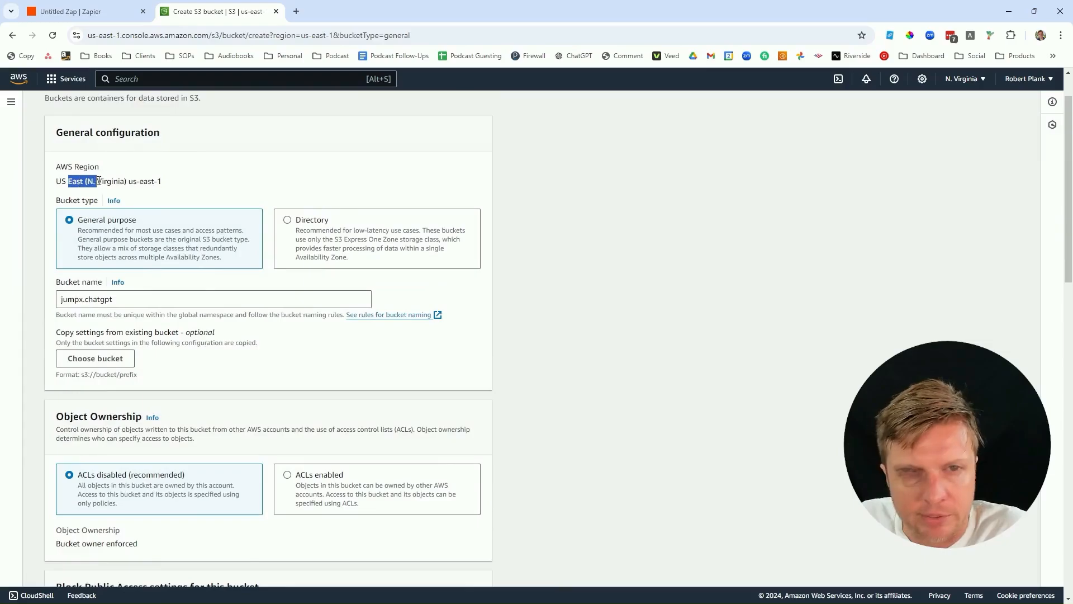
pyautogui.click(100, 180)
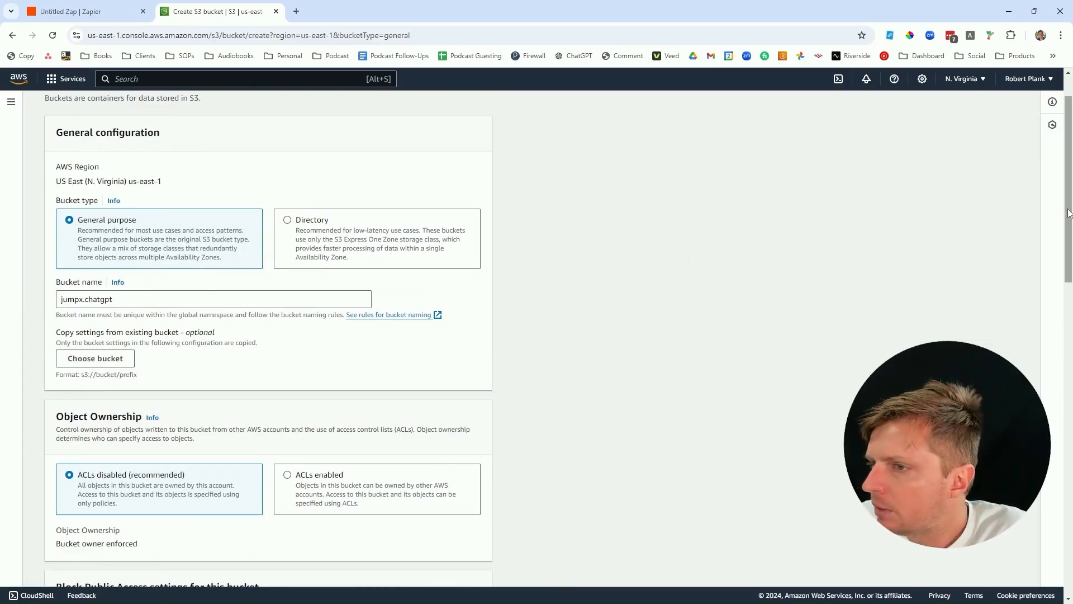
pyautogui.moveTo(1068, 214); pyautogui.dragTo(1069, 526)
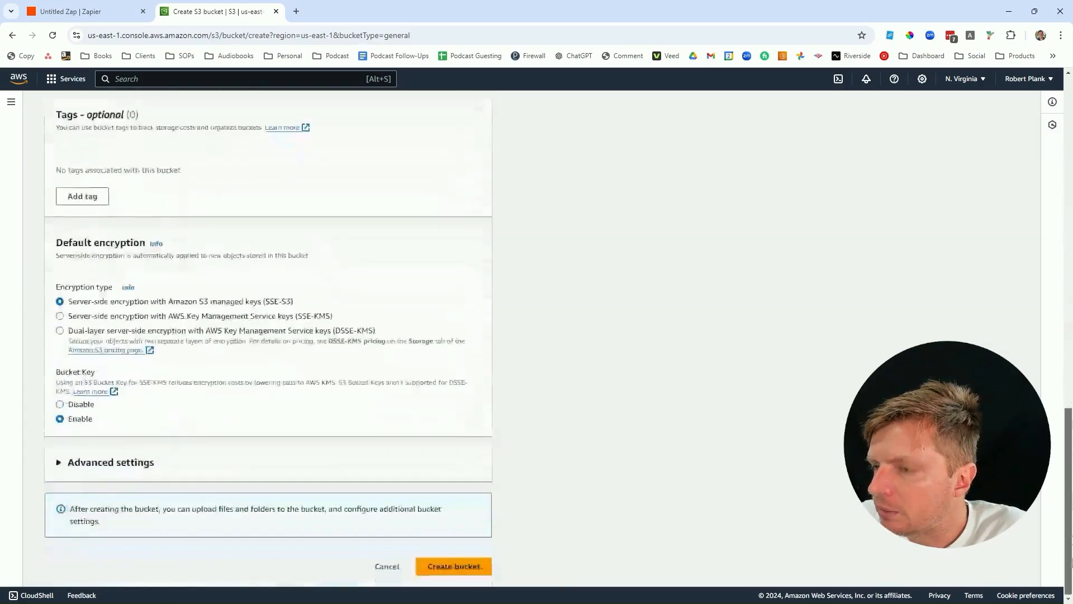
pyautogui.click(462, 569)
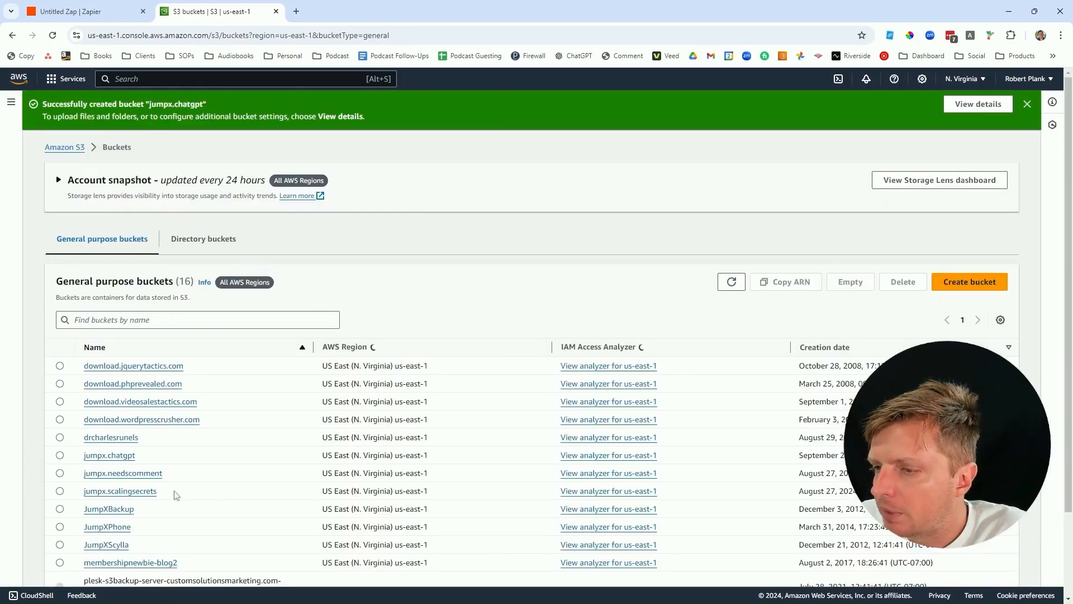
# Step: Create a folder named Input Audio inside the jumpx.chatgpt bucket without specifying an encryption key
pyautogui.click(119, 456)
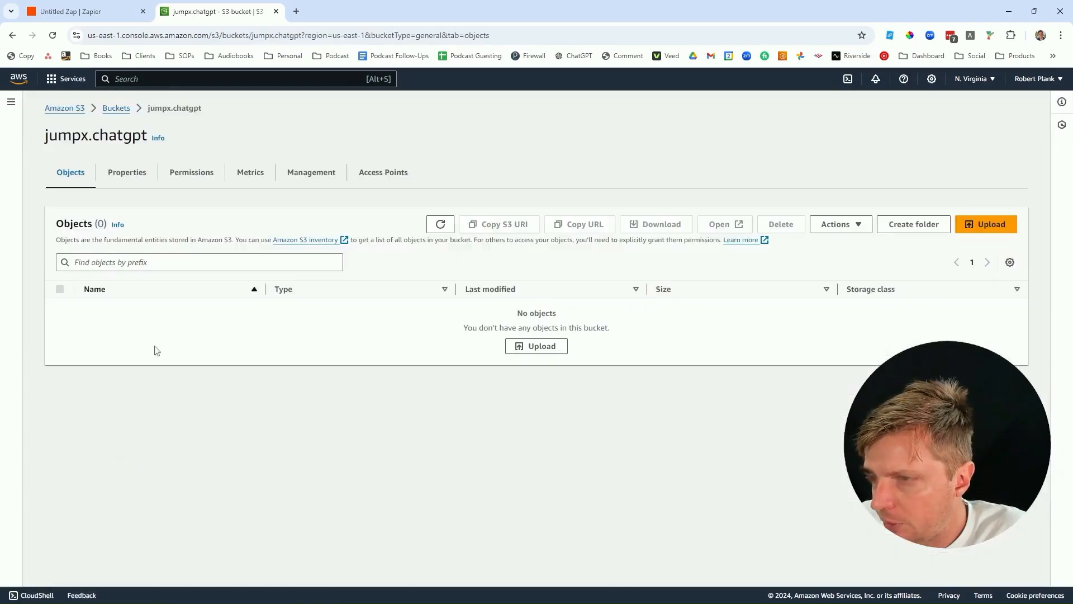
pyautogui.click(906, 226)
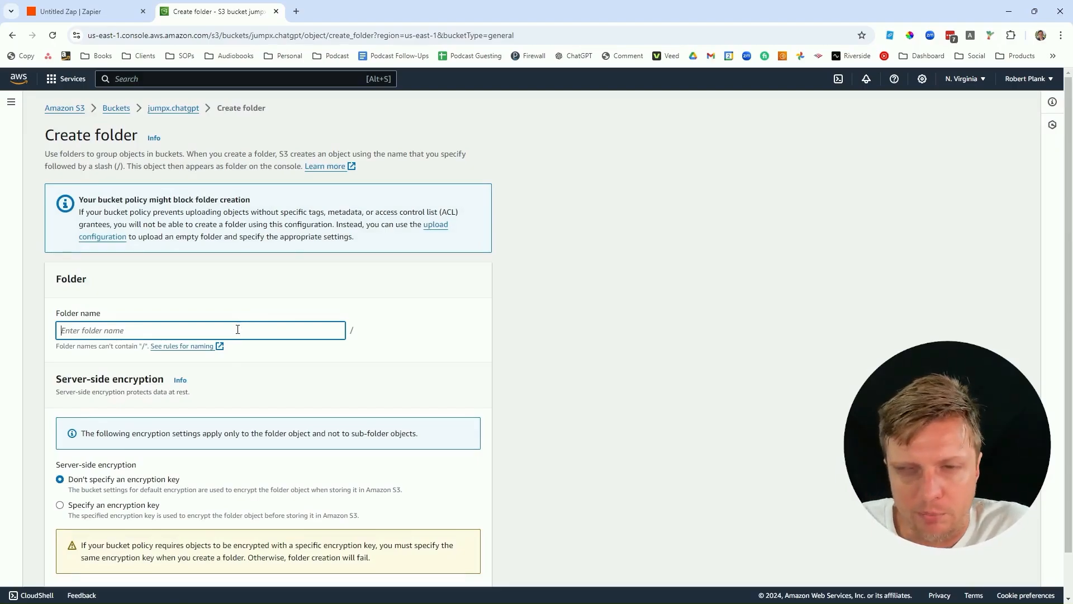
pyautogui.write('Input Audio')
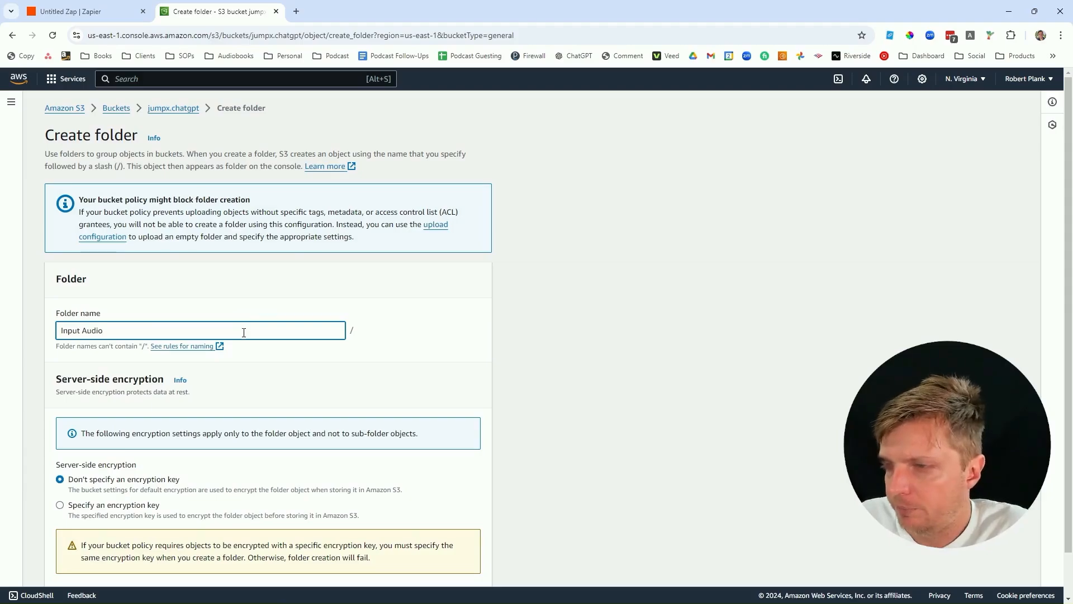
pyautogui.scroll(-1, 500, 385)
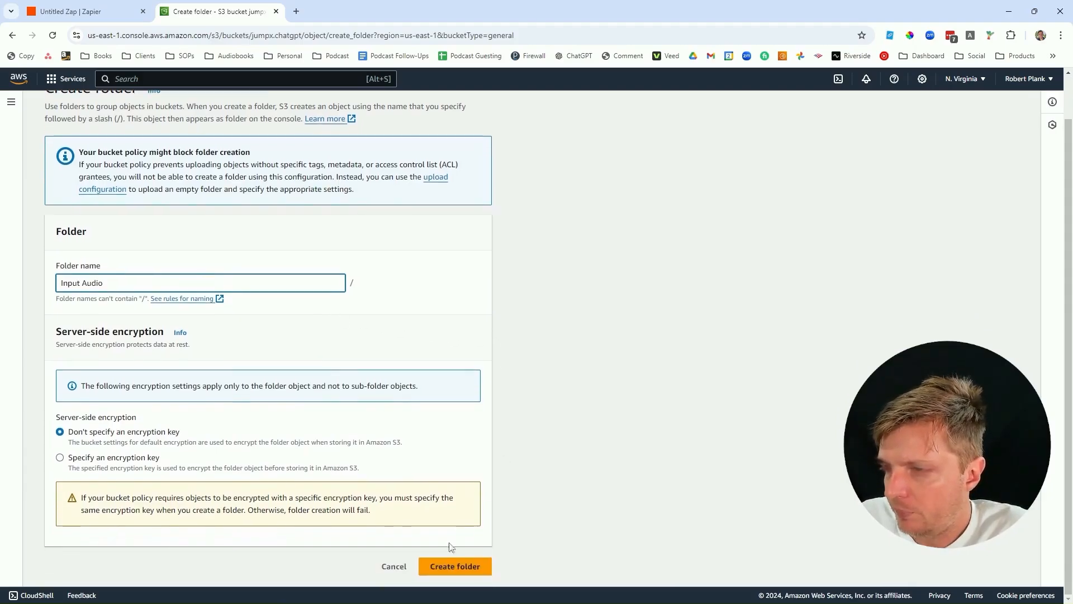
pyautogui.click(445, 566)
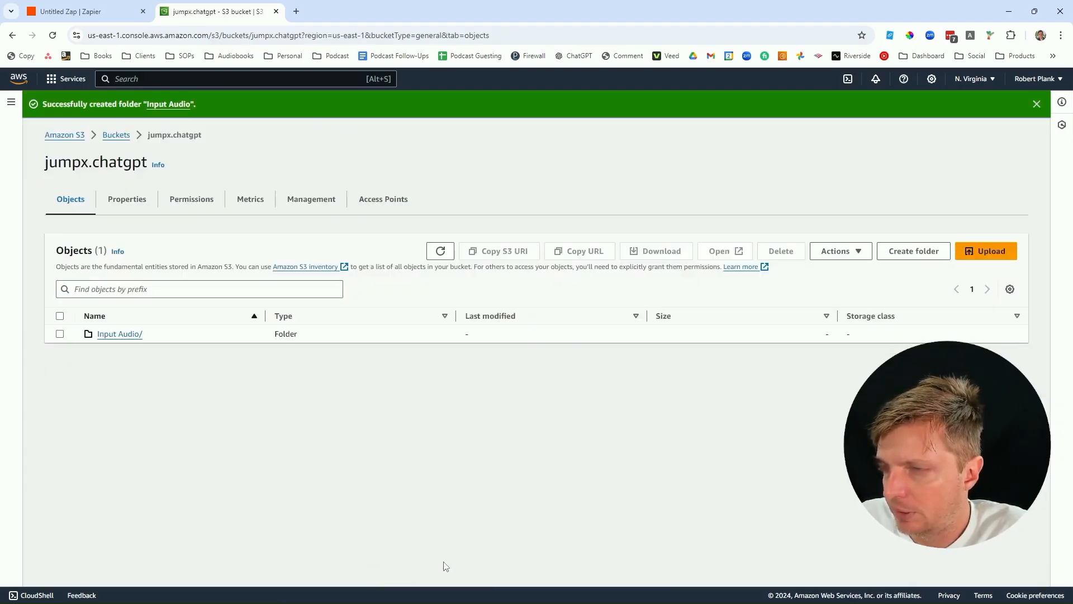
# Step: Return to the Zap, refresh the trigger's bucket choices, and select jumpx.chatgpt as the bucket
pyautogui.click(78, 10)
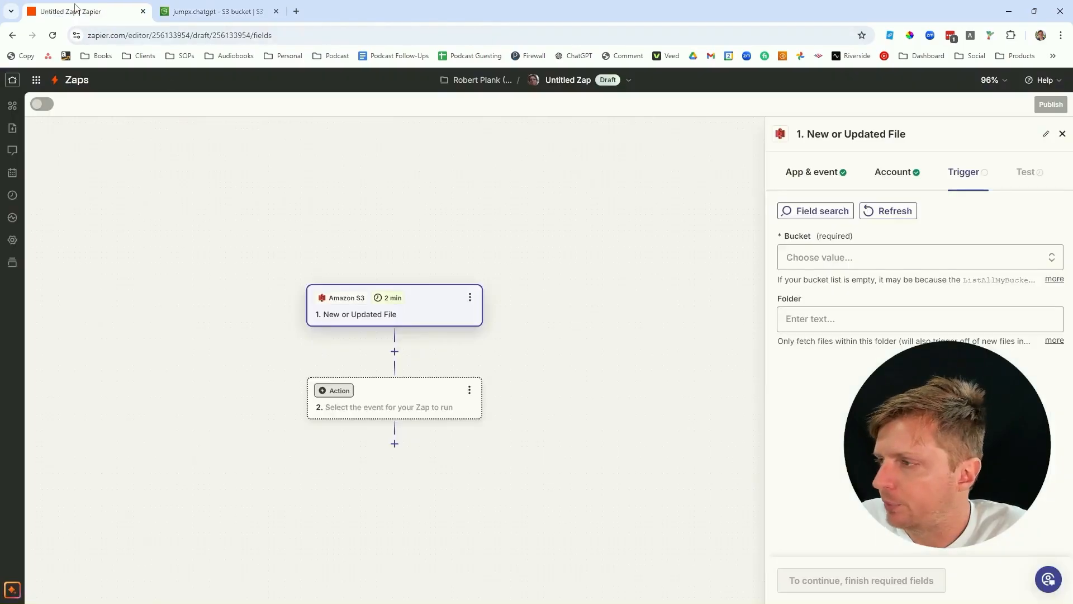
pyautogui.click(796, 259)
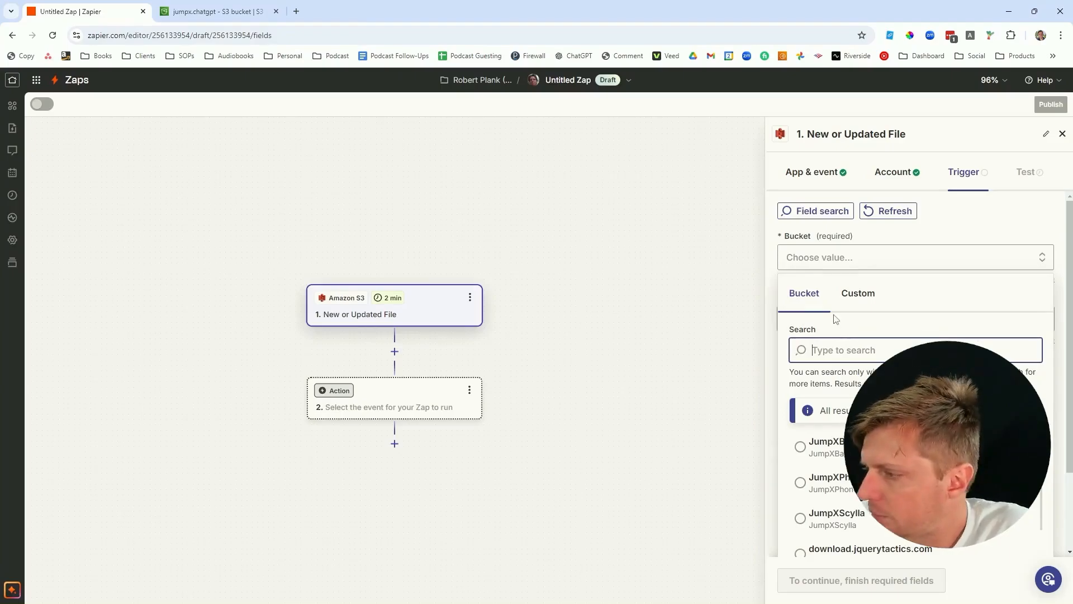
pyautogui.write('jumpx.')
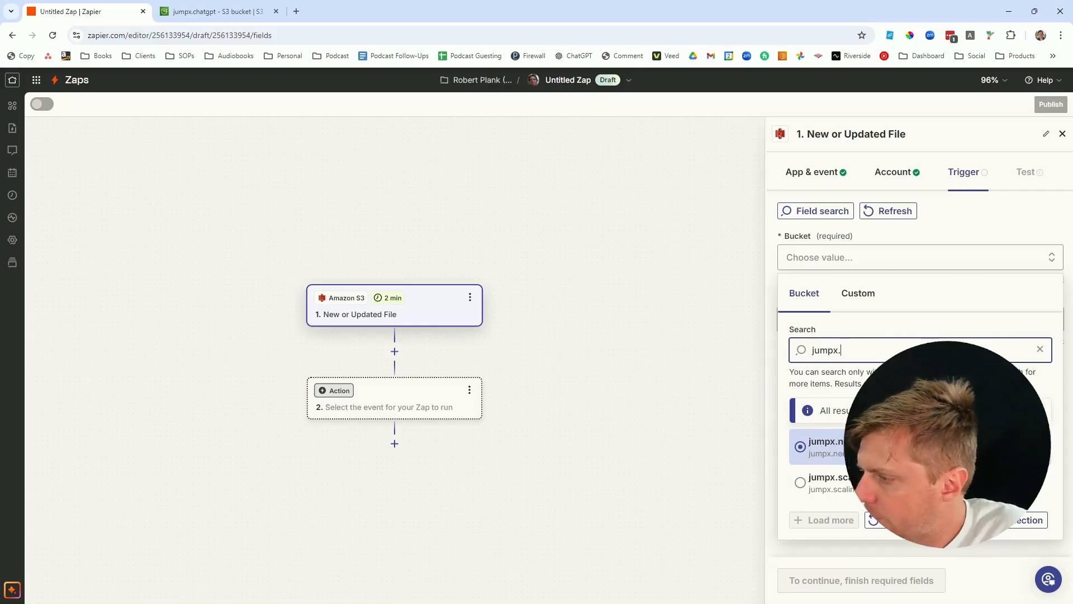
pyautogui.click(910, 520)
pyautogui.click(894, 447)
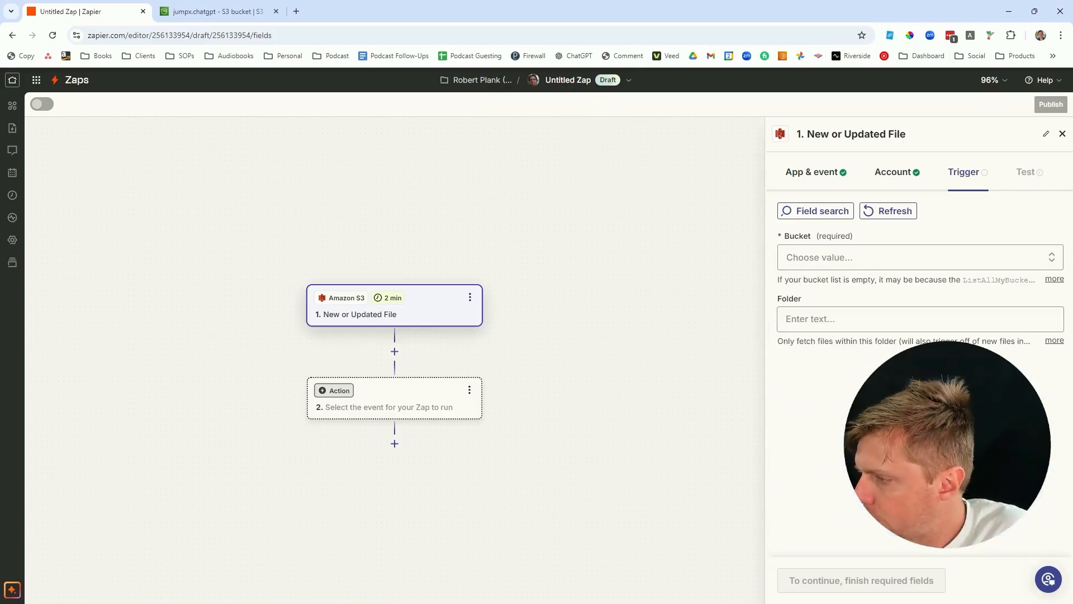
# Step: Set the trigger's folder to Input Audio and continue to the trigger test
pyautogui.click(821, 322)
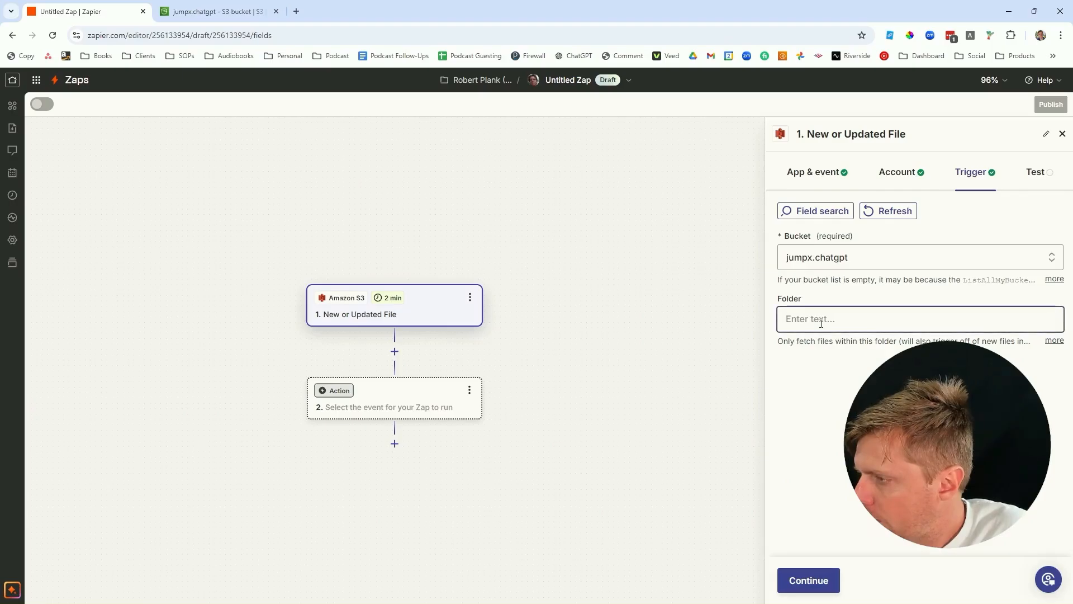
pyautogui.write('In')
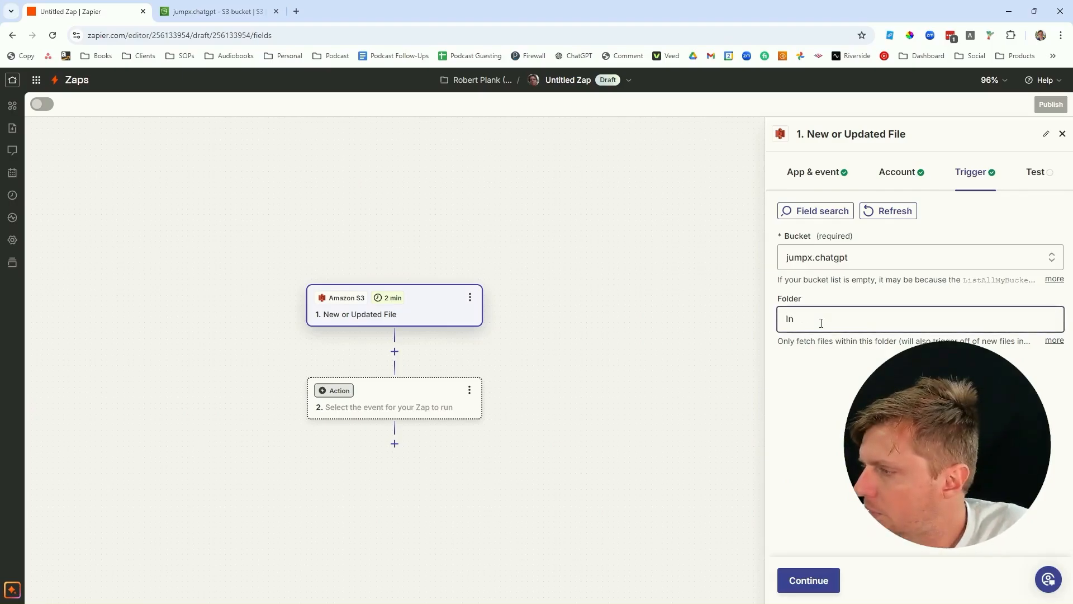
pyautogui.write('put Audio')
pyautogui.click(824, 582)
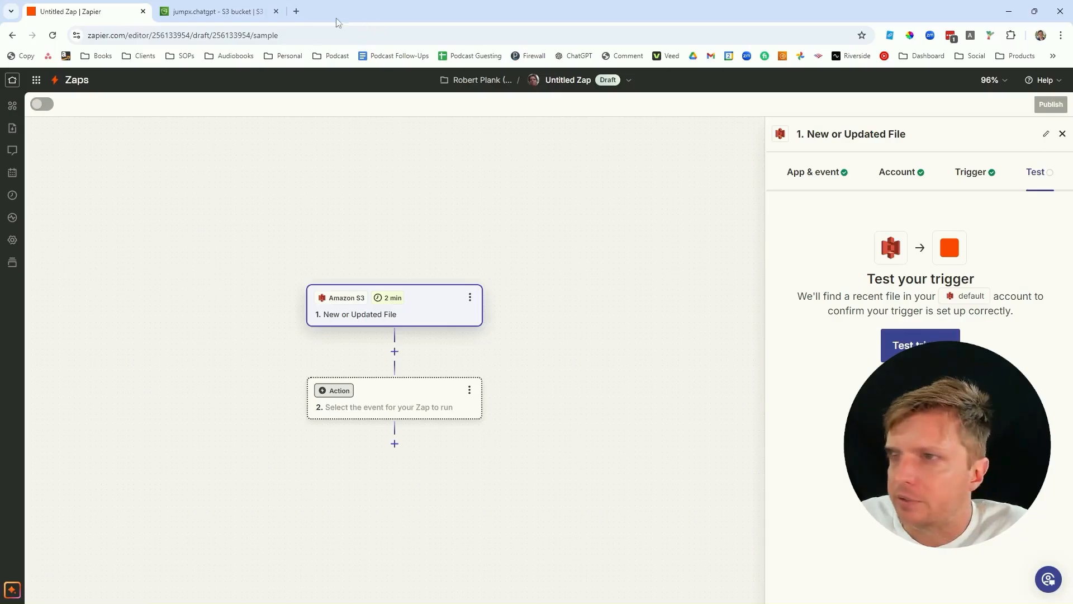
# Step: Switch back to S3, open the Input Audio folder in the bucket, and start an upload to it
pyautogui.click(233, 14)
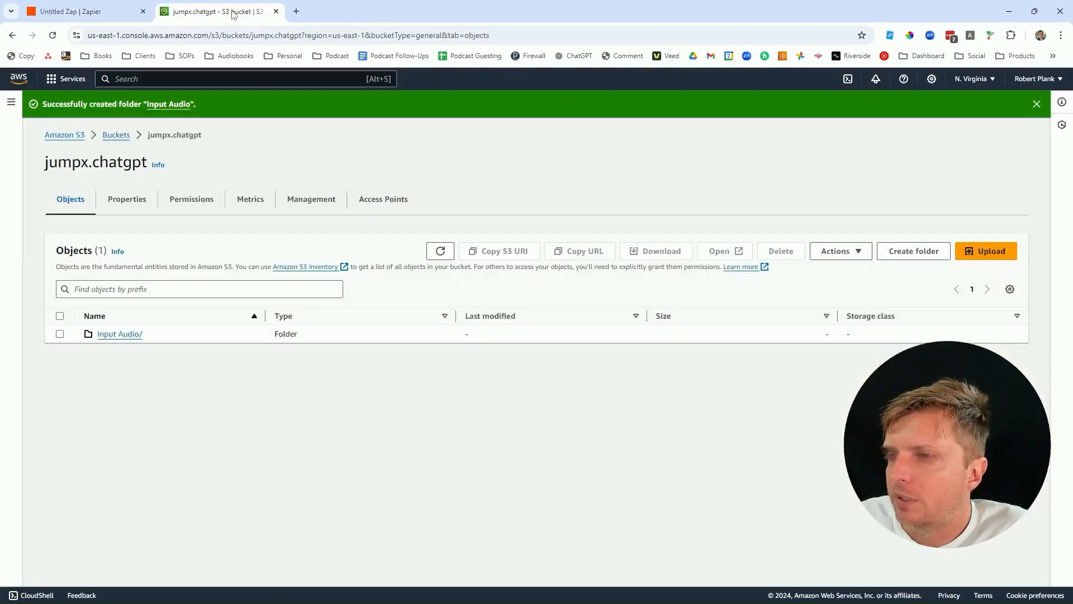
pyautogui.click(126, 334)
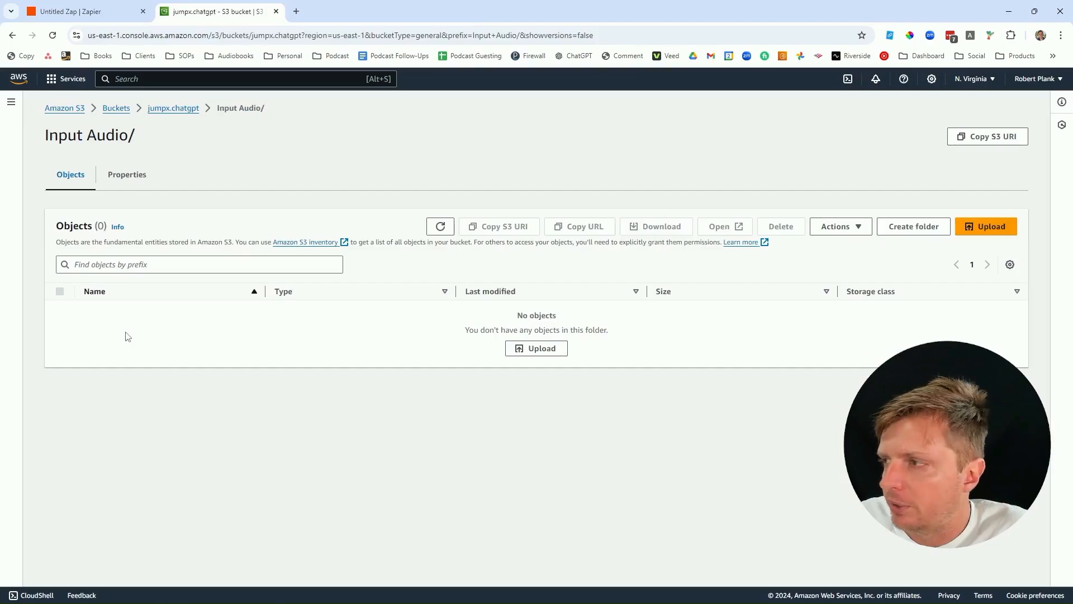
pyautogui.click(971, 232)
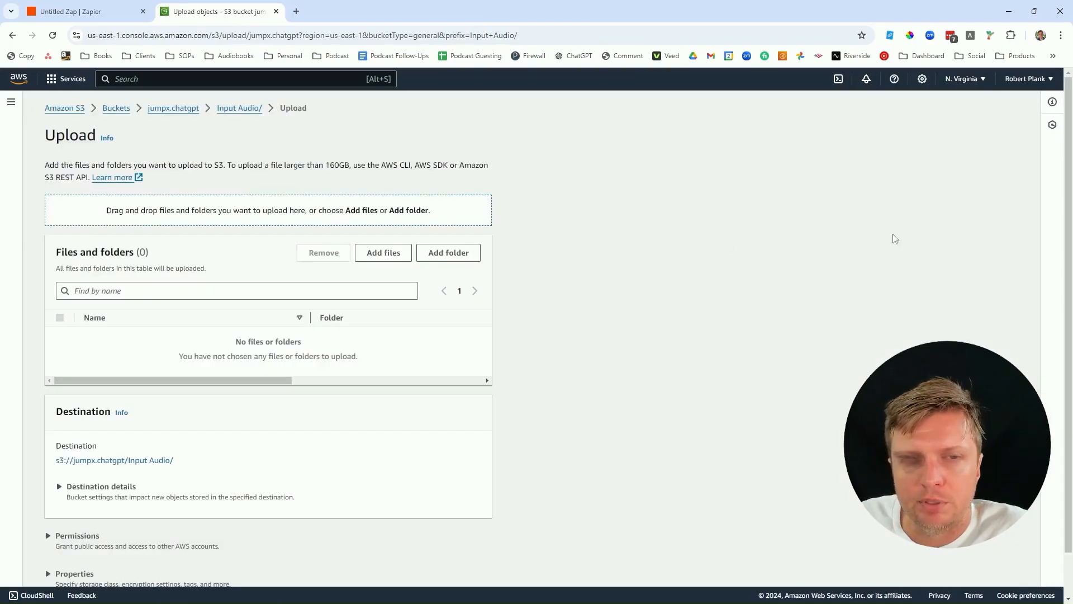
# Step: Browse to the Grab the Map folder in Downloads for the S3 upload and remove the date grouping from its file list
pyautogui.click(369, 257)
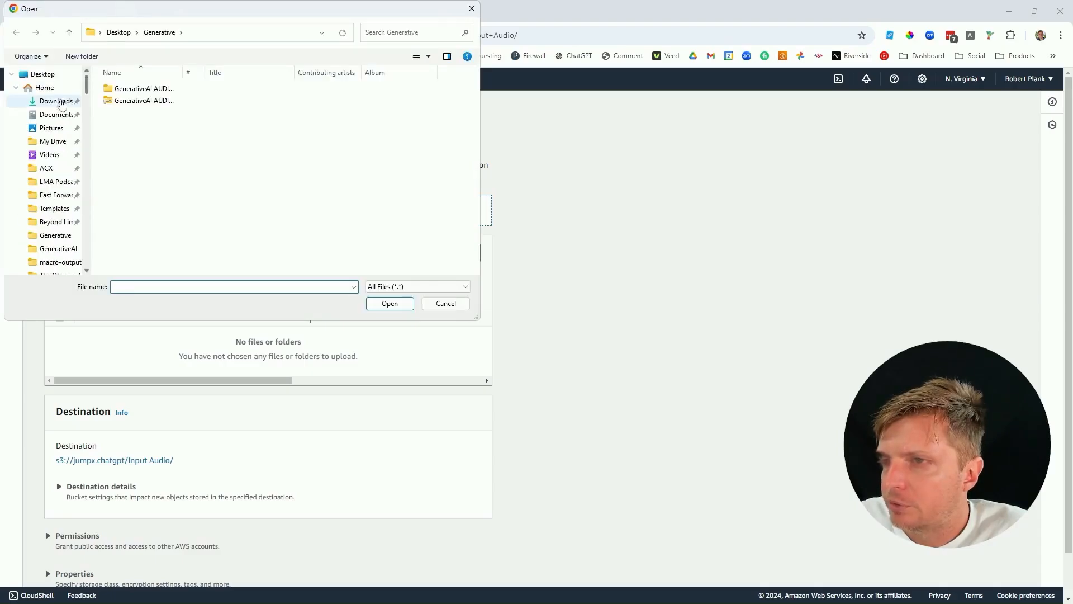
pyautogui.click(56, 101)
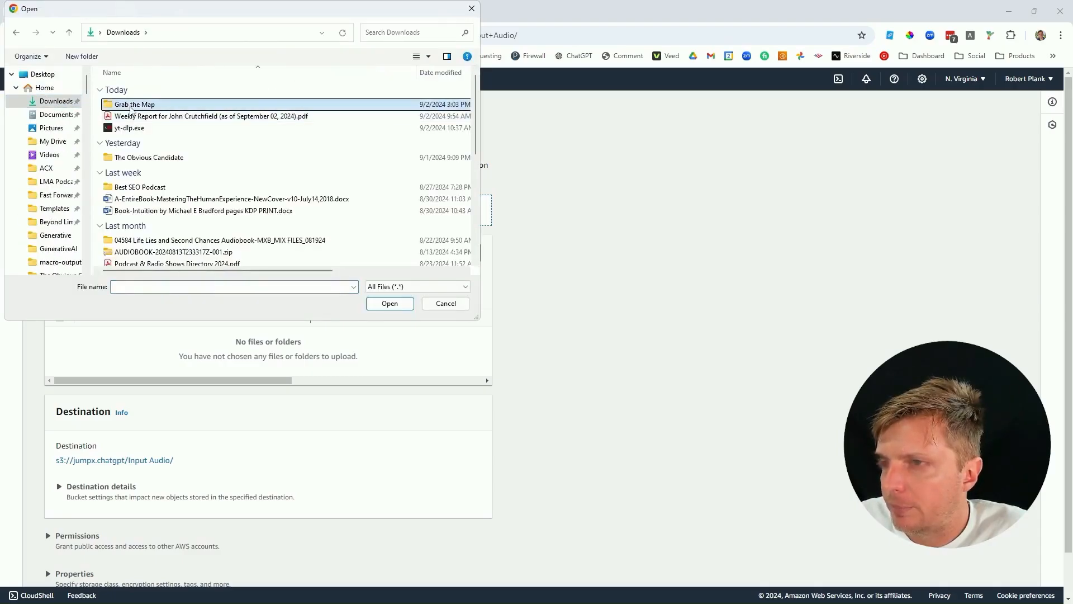
pyautogui.doubleClick(130, 104)
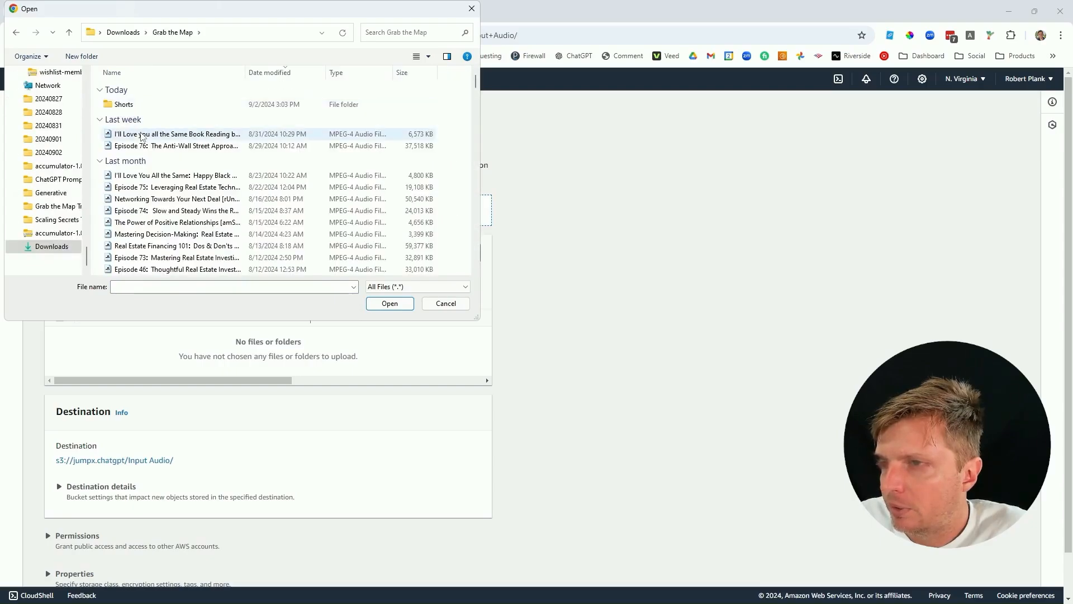
pyautogui.rightClick(460, 106)
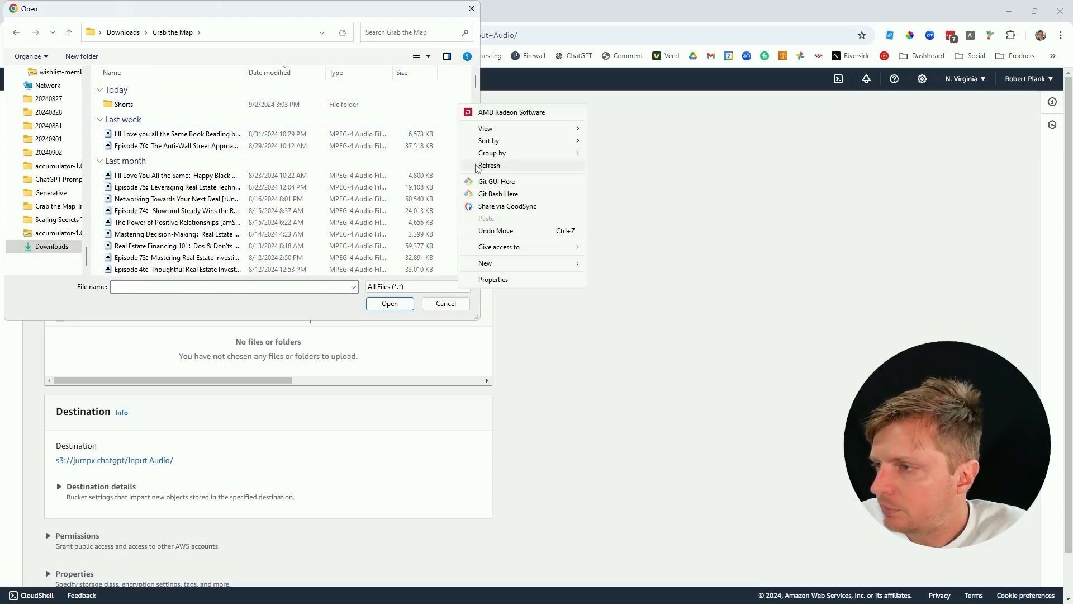
pyautogui.moveTo(497, 152)
pyautogui.click(615, 203)
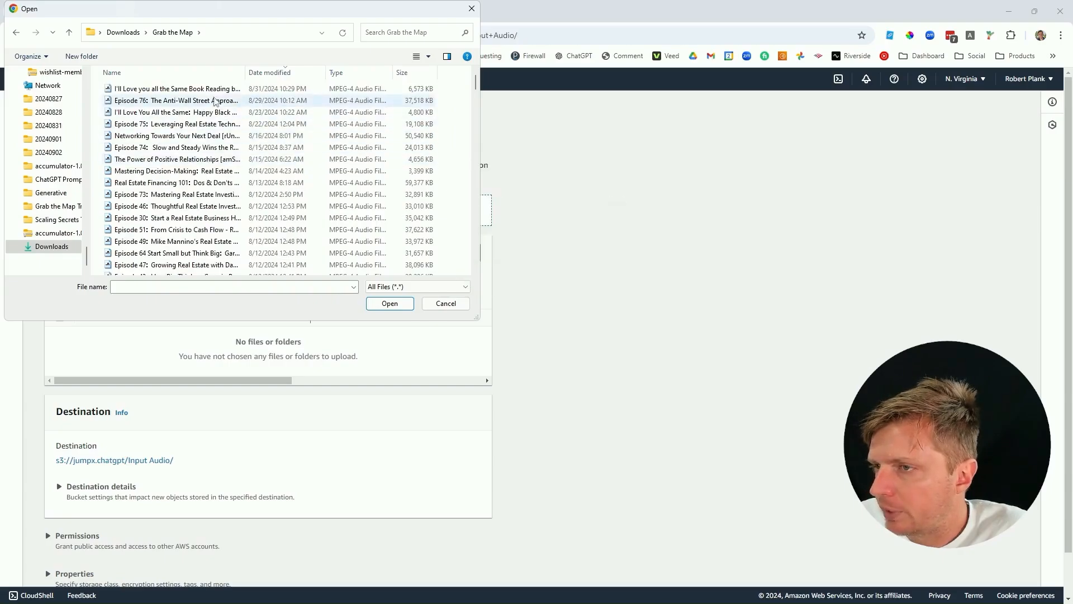
# Step: Upload the newest "I'll Love you all the Same Book Reading" audio file to Input Audio and close the upload status
pyautogui.doubleClick(213, 89)
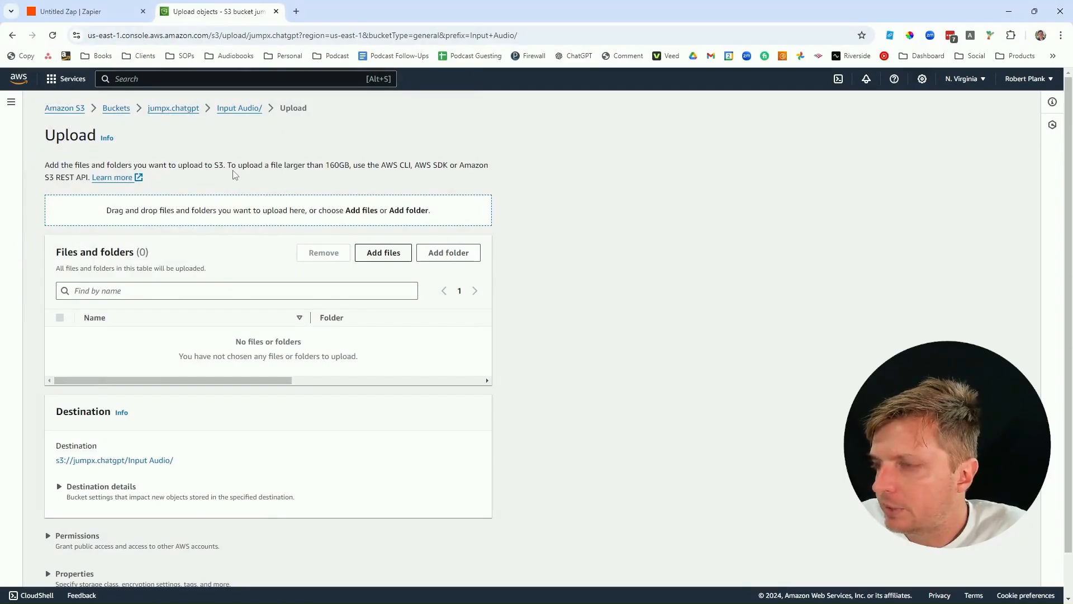
pyautogui.scroll(-1, 456, 558)
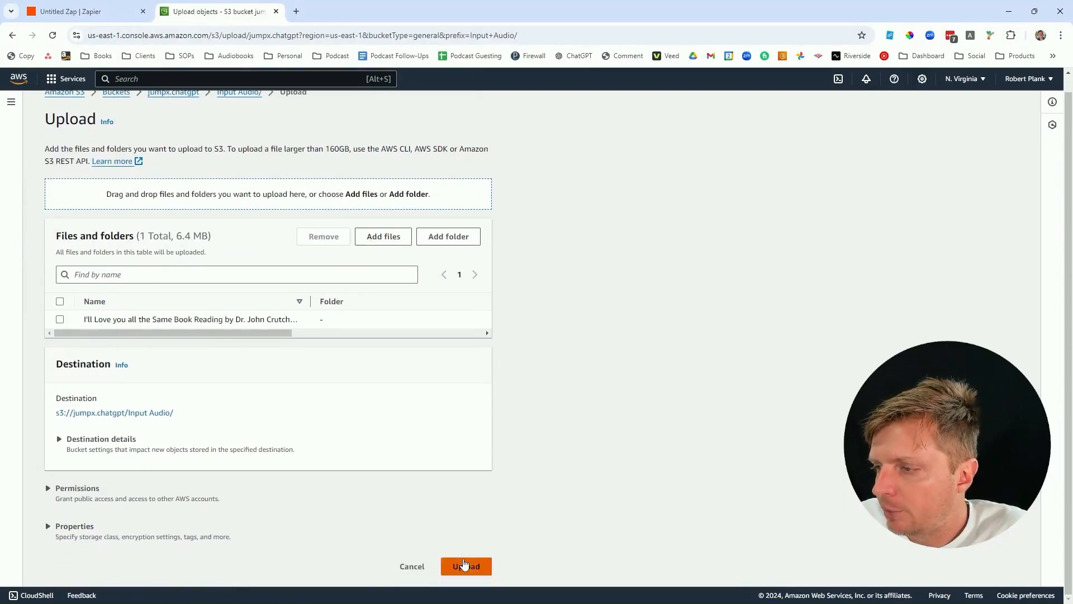
pyautogui.click(464, 565)
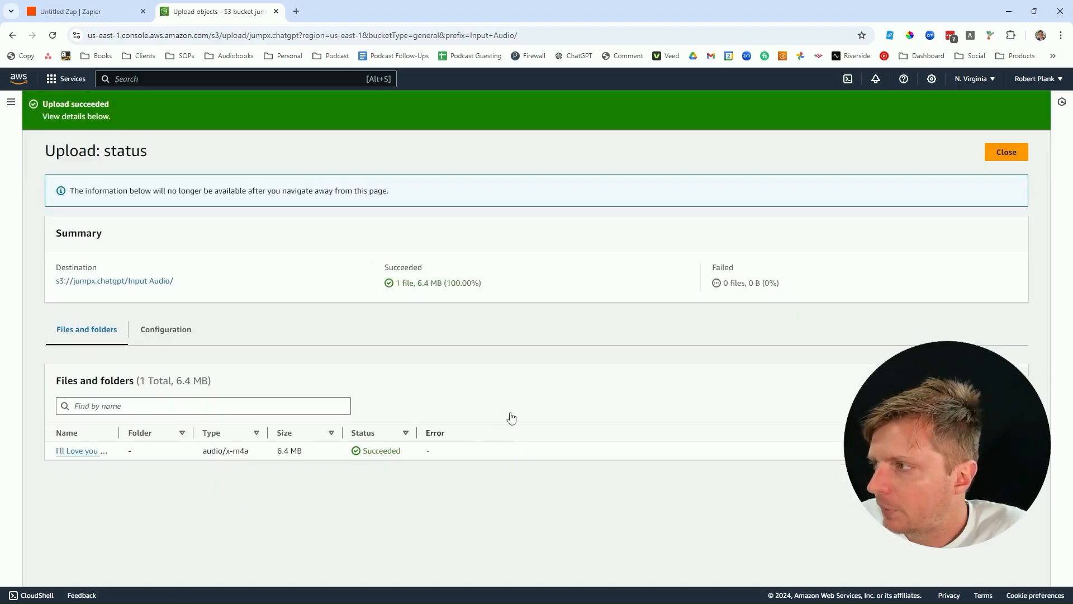
pyautogui.click(1001, 152)
# Step: Return to the Zap, test the Amazon S3 trigger until a file record is found, and continue with that record
pyautogui.click(83, 11)
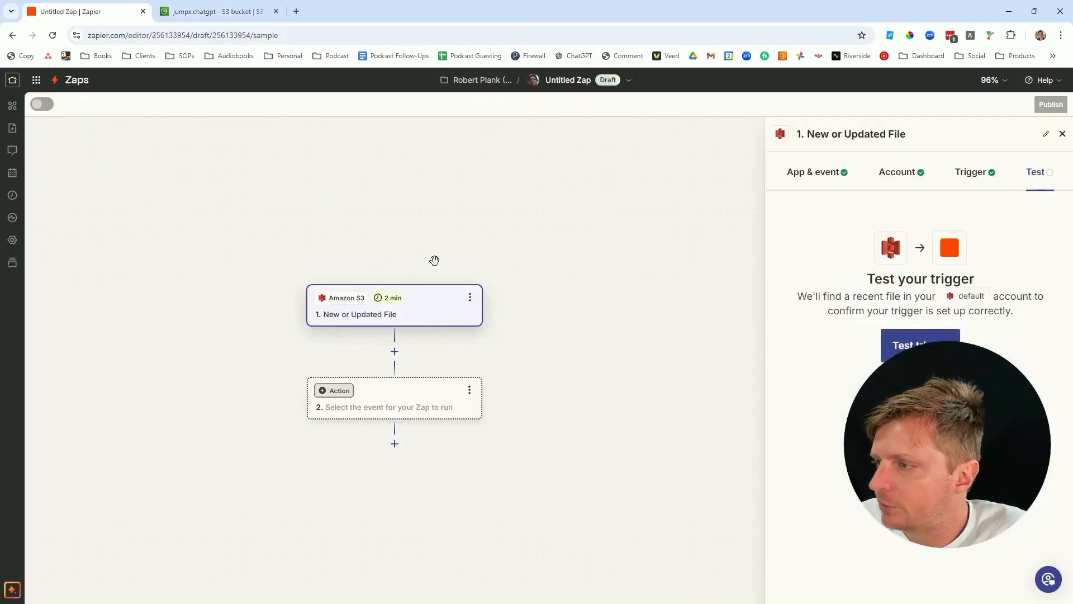
pyautogui.click(927, 350)
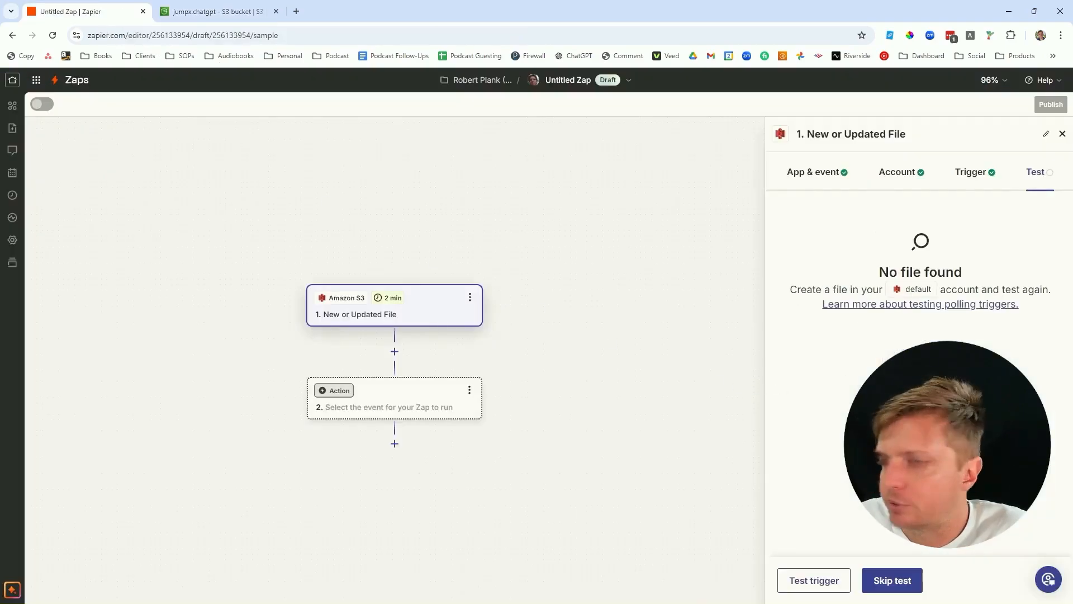
pyautogui.click(828, 584)
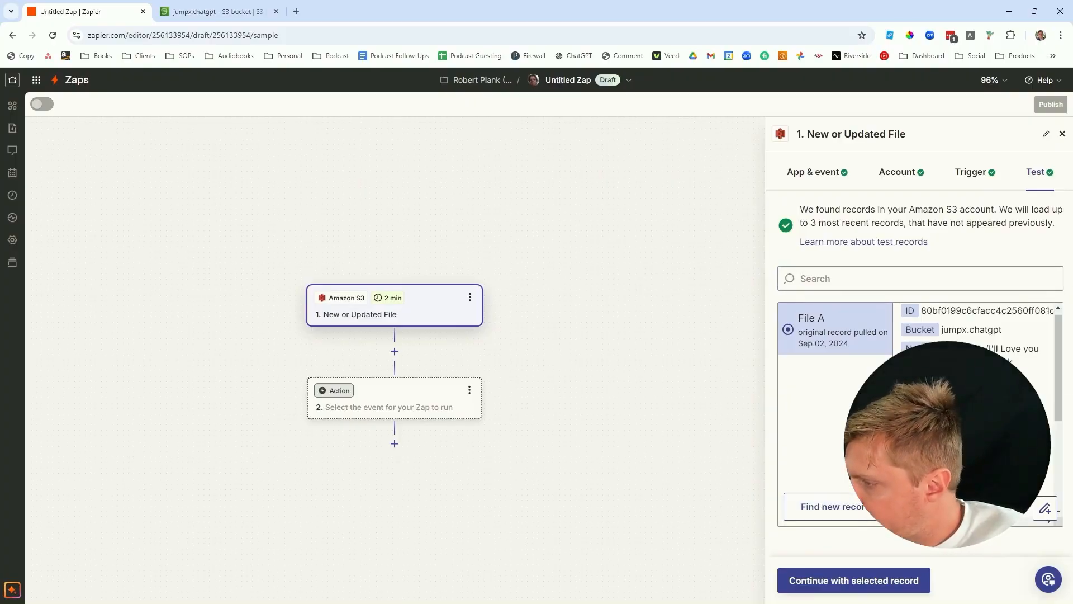
pyautogui.click(877, 578)
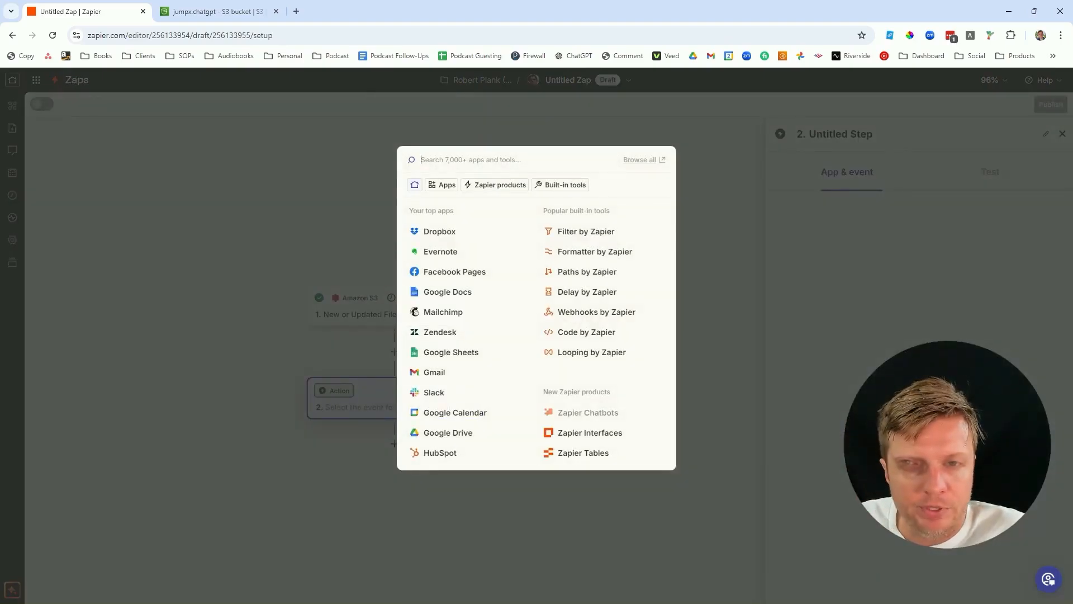
# Step: Check the transcription tools in the Notepad plan and choose Deepgram as the app for the Zap's second step
pyautogui.hotkey('alt', 'Tab')
pyautogui.doubleClick(324, 230)
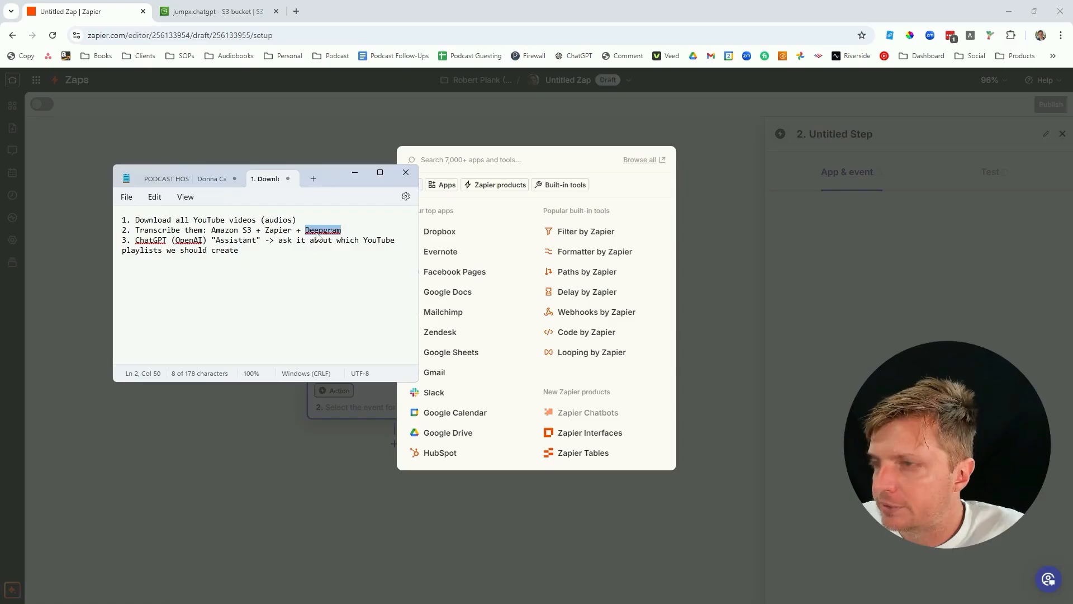
pyautogui.click(347, 228)
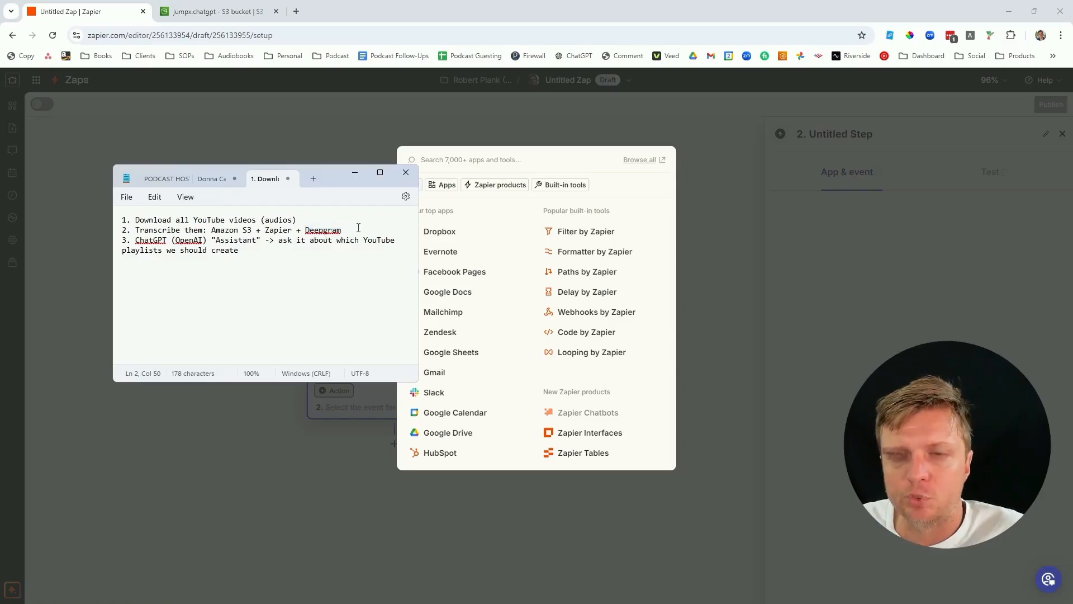
pyautogui.click(505, 161)
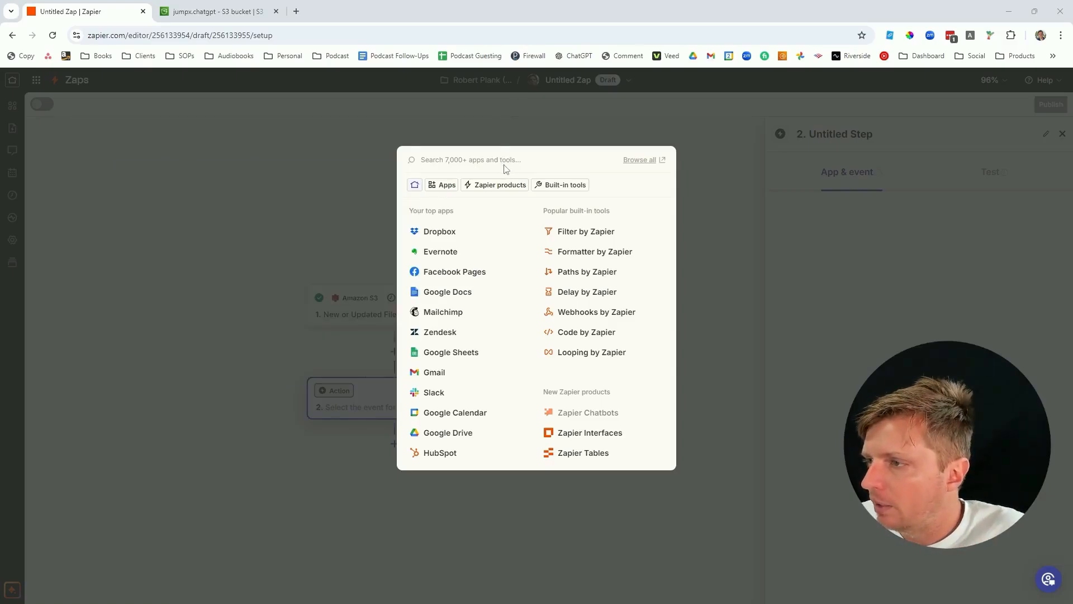
pyautogui.write('deepgram')
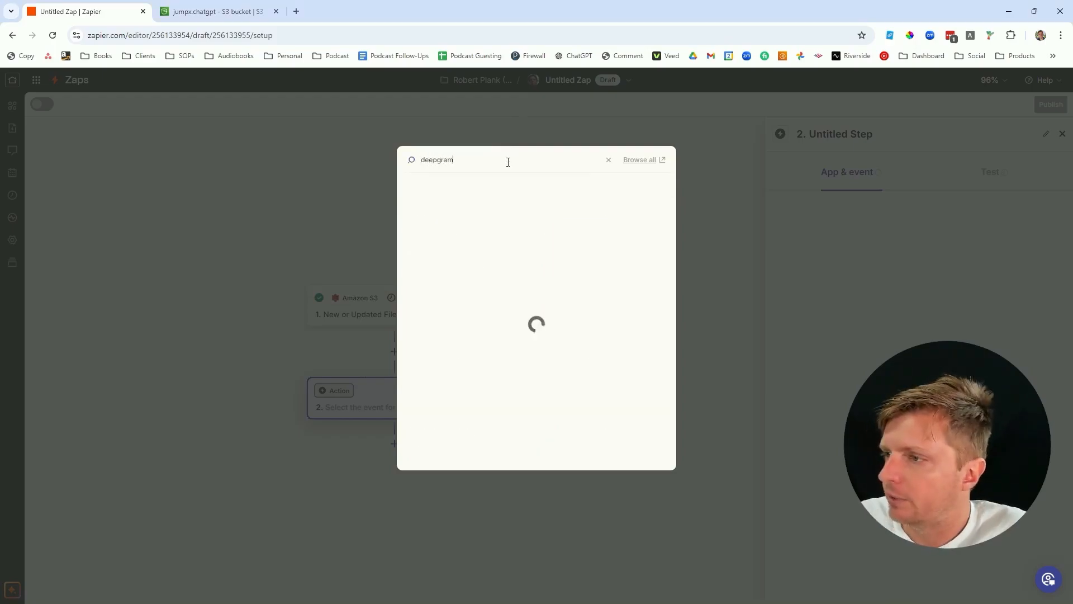
pyautogui.click(466, 202)
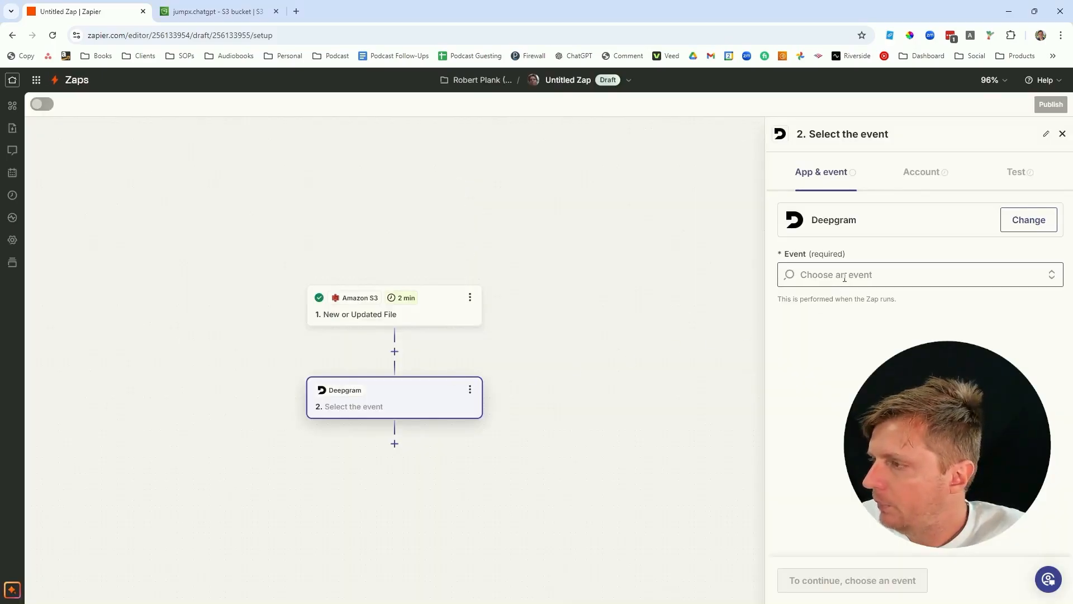
# Step: Set the Deepgram event to Create Transcription (Plain Text) and continue to its action settings
pyautogui.click(845, 275)
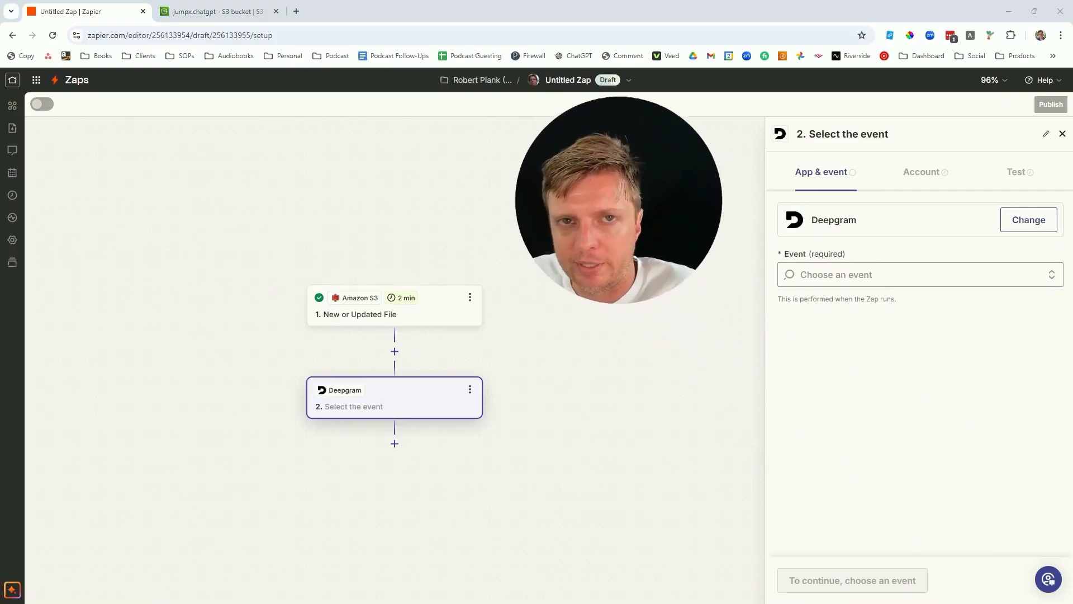
pyautogui.click(850, 284)
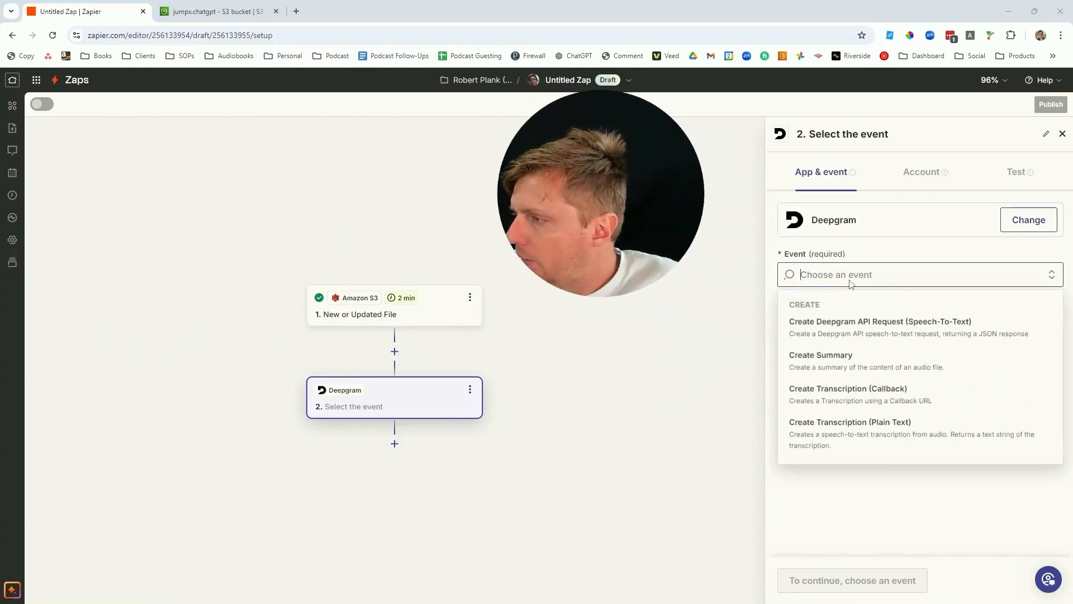
pyautogui.click(850, 436)
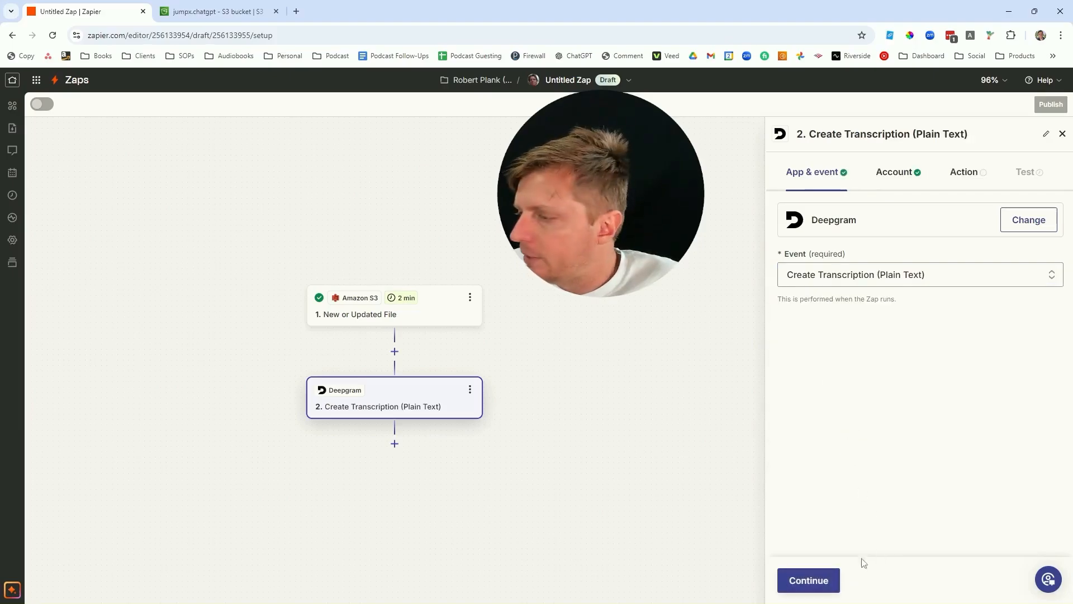
pyautogui.click(827, 582)
pyautogui.click(825, 584)
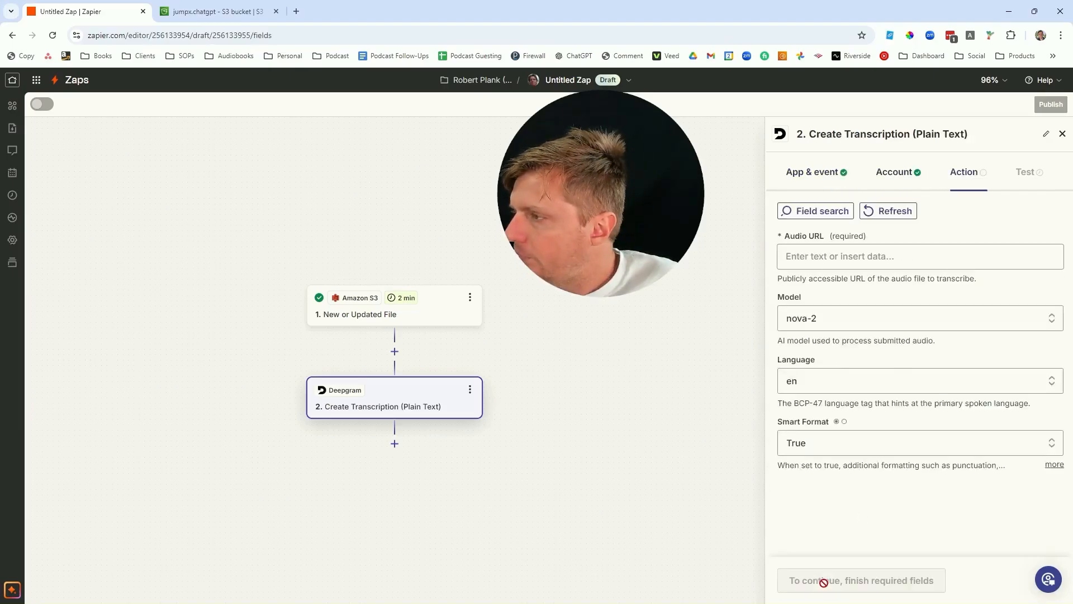
# Step: Map the trigger's File to the Deepgram Audio URL and continue to the step test
pyautogui.click(820, 256)
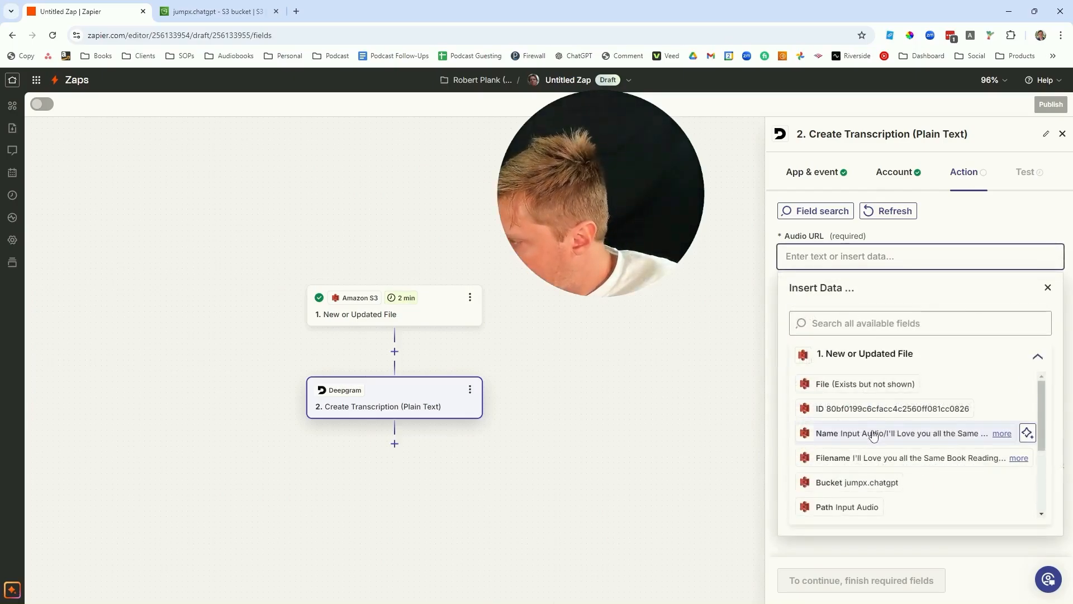
pyautogui.moveTo(1040, 424)
pyautogui.mouseDown()
pyautogui.moveTo(1041, 483)
pyautogui.moveTo(1039, 419)
pyautogui.mouseUp()
pyautogui.click(872, 385)
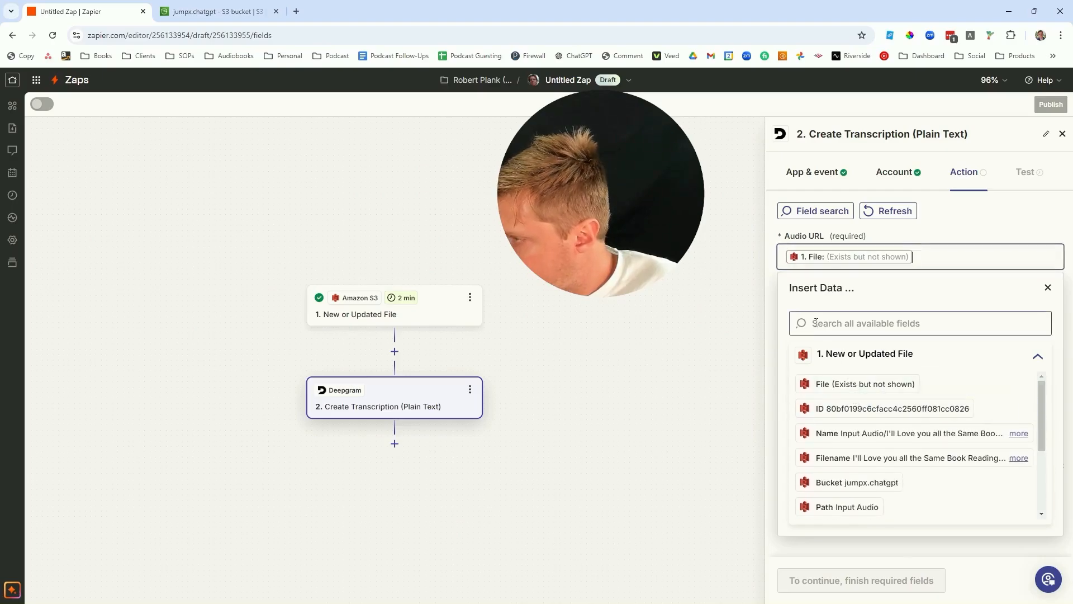
pyautogui.click(955, 218)
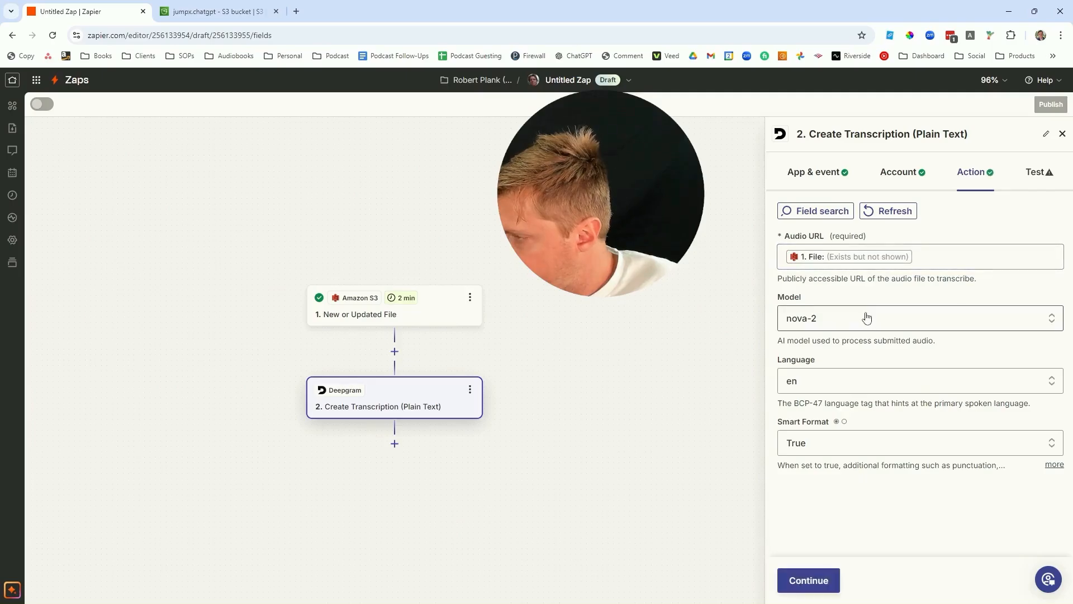
pyautogui.click(805, 585)
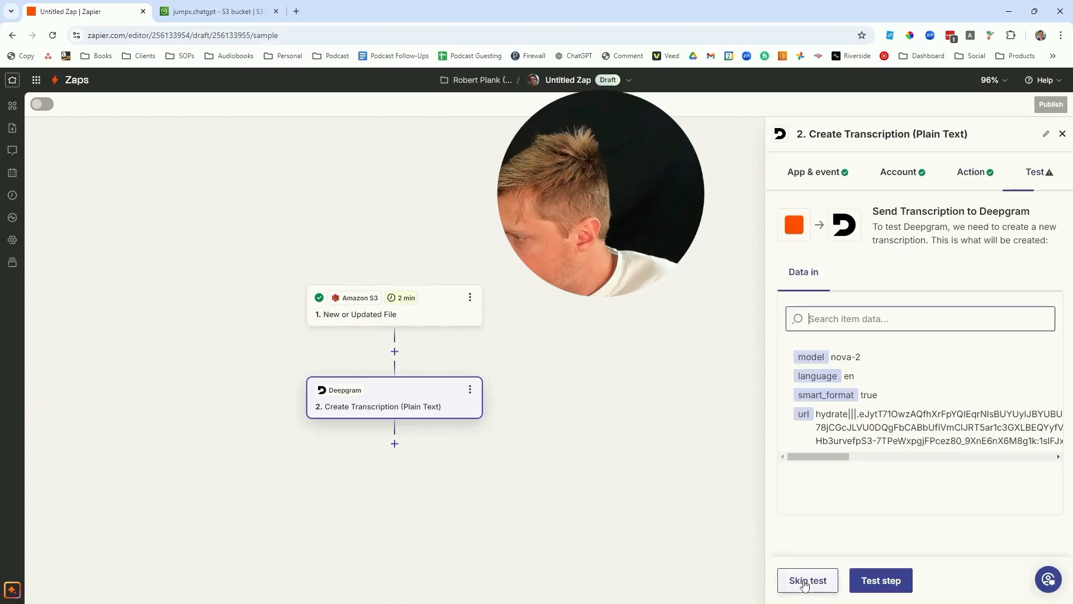
# Step: Test the Deepgram transcription step and review the transcript it returns
pyautogui.click(864, 584)
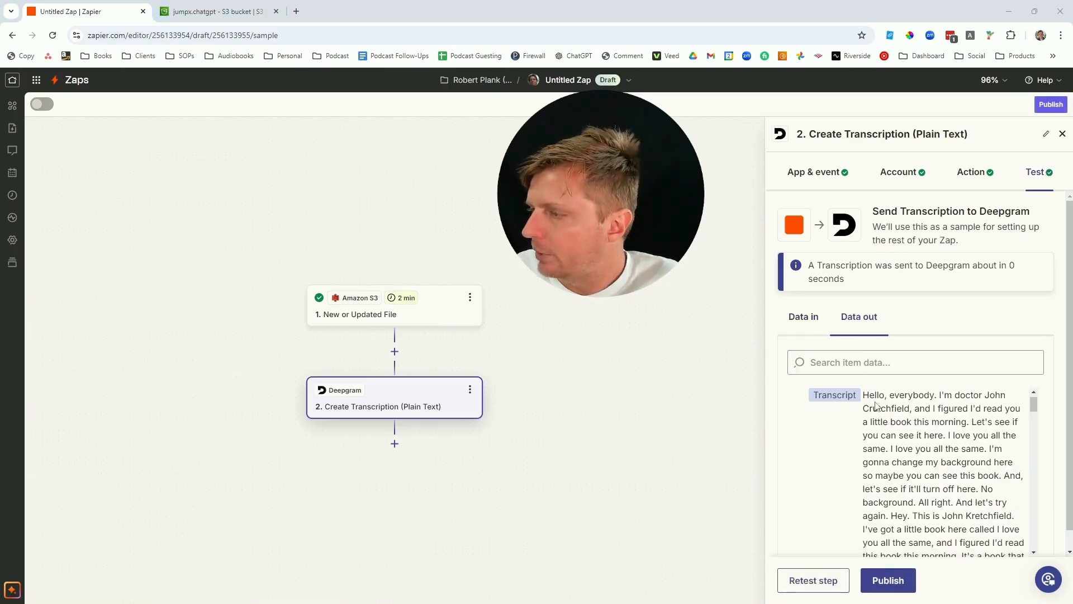
pyautogui.moveTo(875, 395); pyautogui.dragTo(934, 460)
pyautogui.click(932, 445)
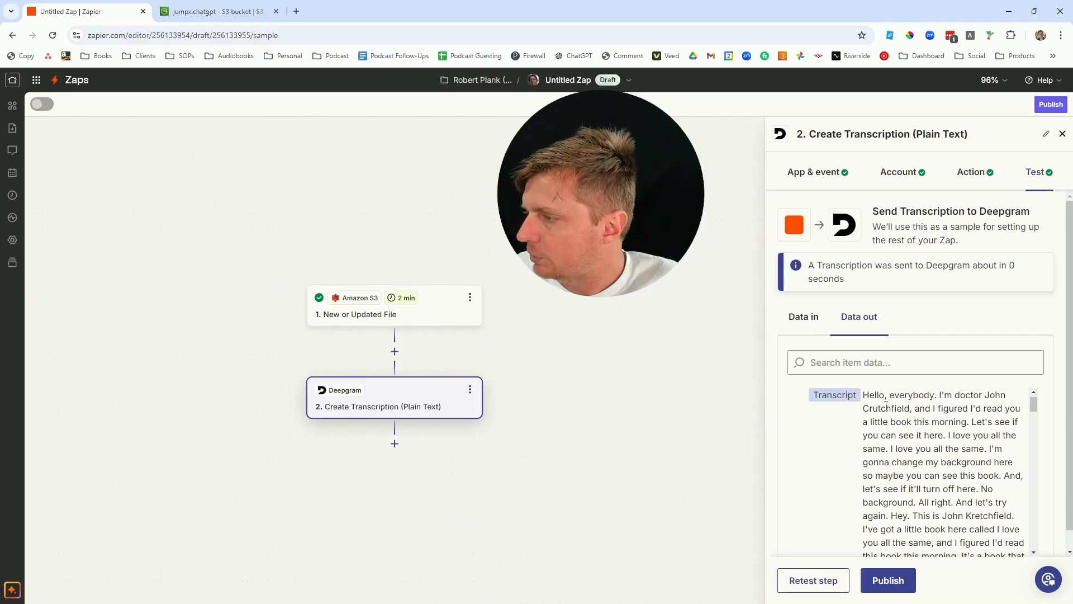
# Step: Publish the Zap and dismiss the feedback survey without rating it
pyautogui.click(890, 582)
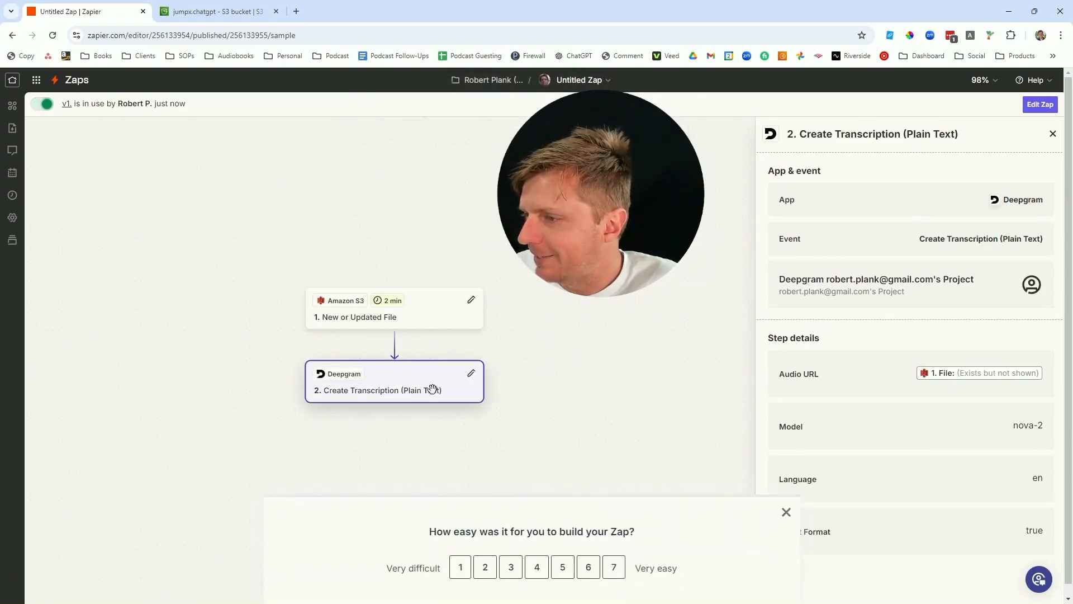
pyautogui.click(786, 513)
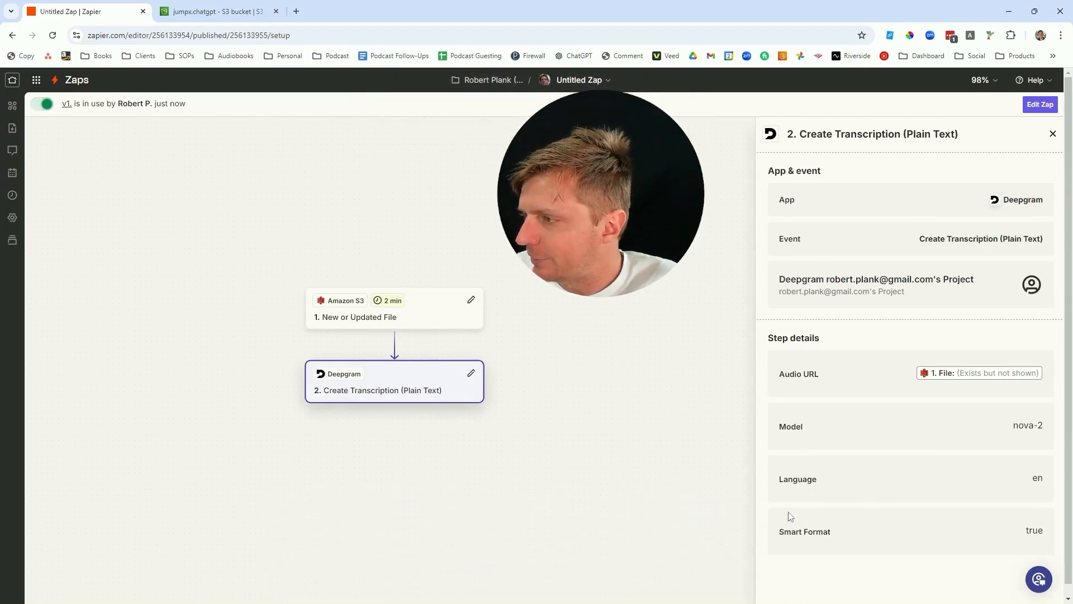
pyautogui.scroll(-1, 721, 464)
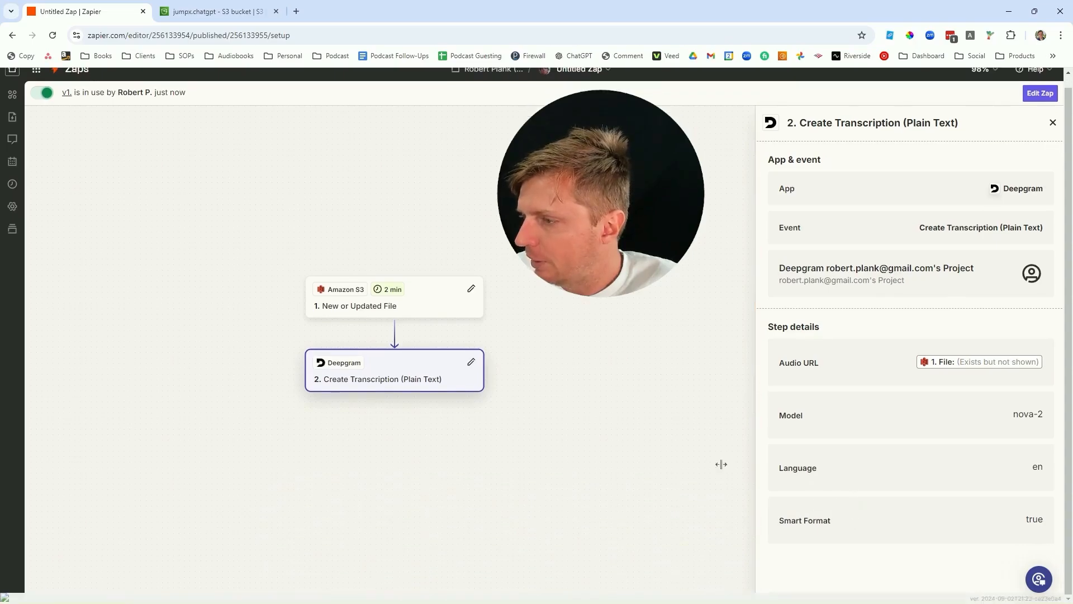
# Step: Reopen the published Zap for editing and add a Google Drive action after the Deepgram step
pyautogui.click(1040, 93)
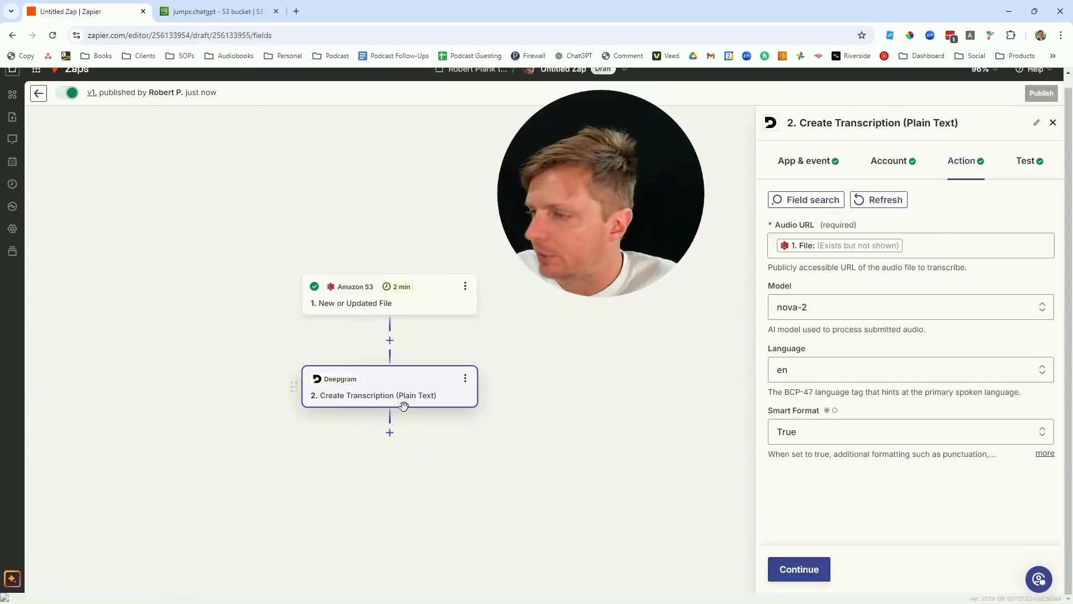
pyautogui.click(823, 570)
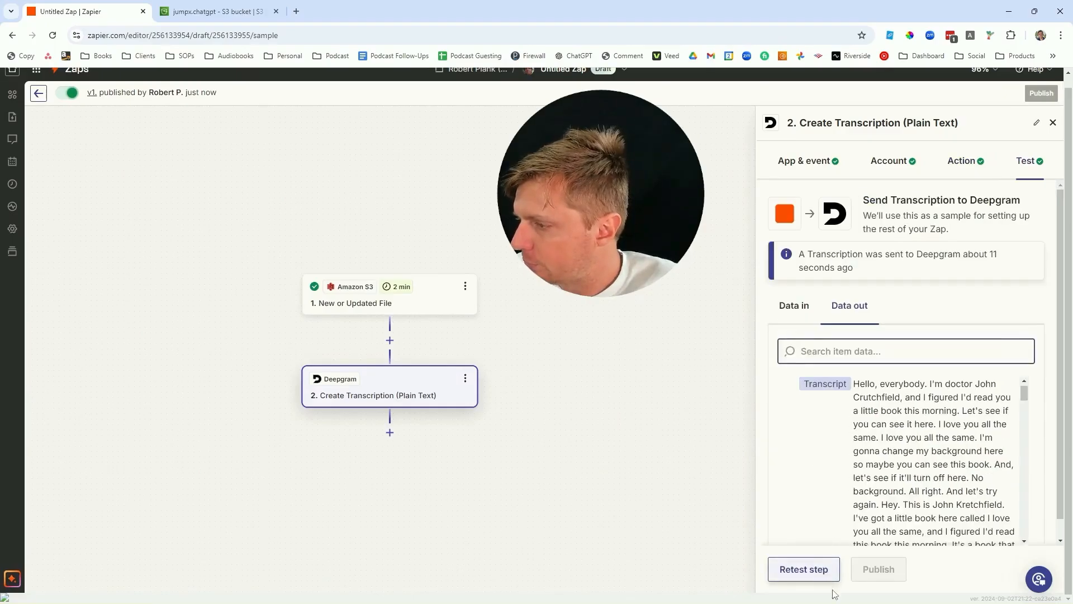
pyautogui.click(390, 433)
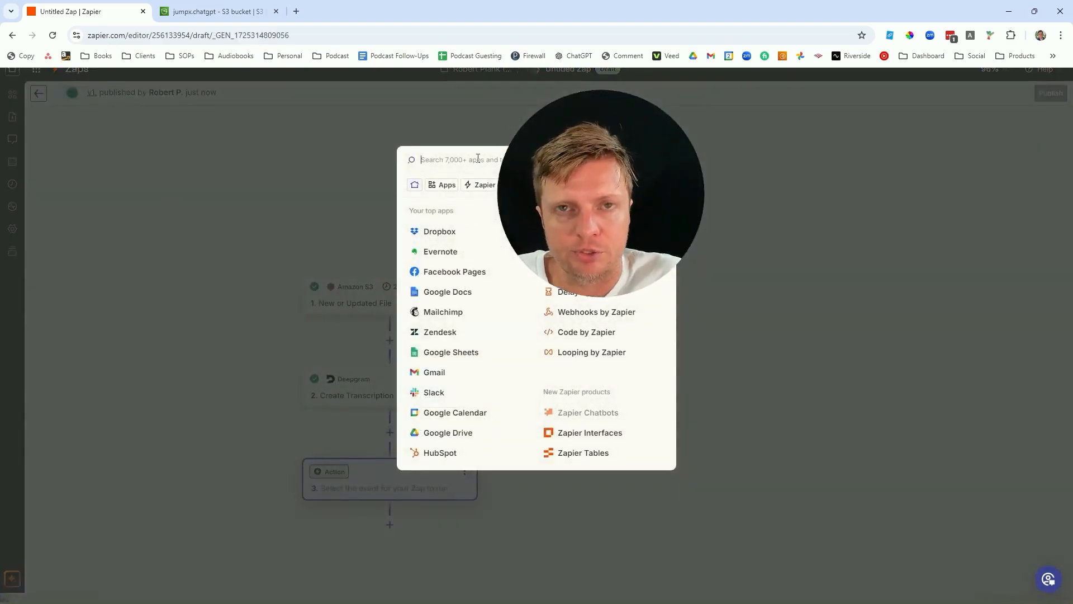
pyautogui.write('google')
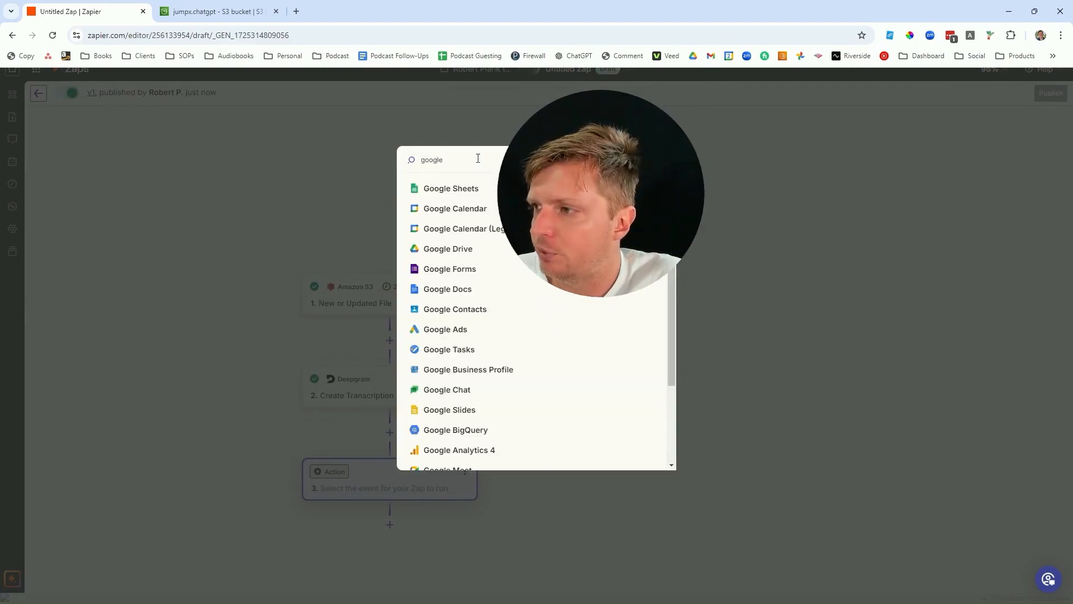
pyautogui.click(457, 246)
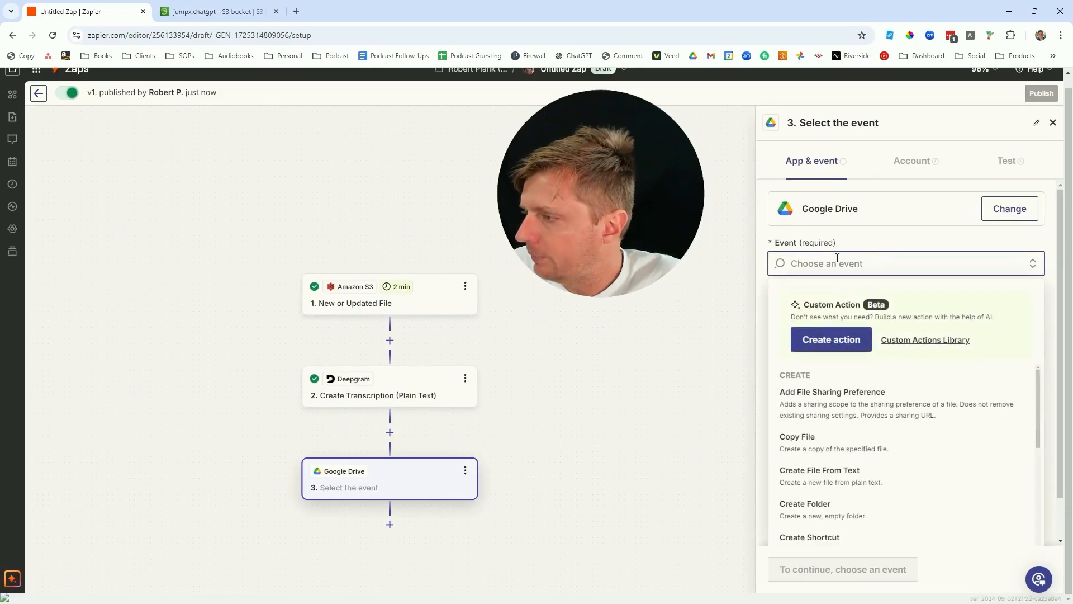
# Step: Set the Google Drive event to Create File From Text, choose the saved account used in 2 Zaps, and continue to the action fields
pyautogui.scroll(-1, 855, 436)
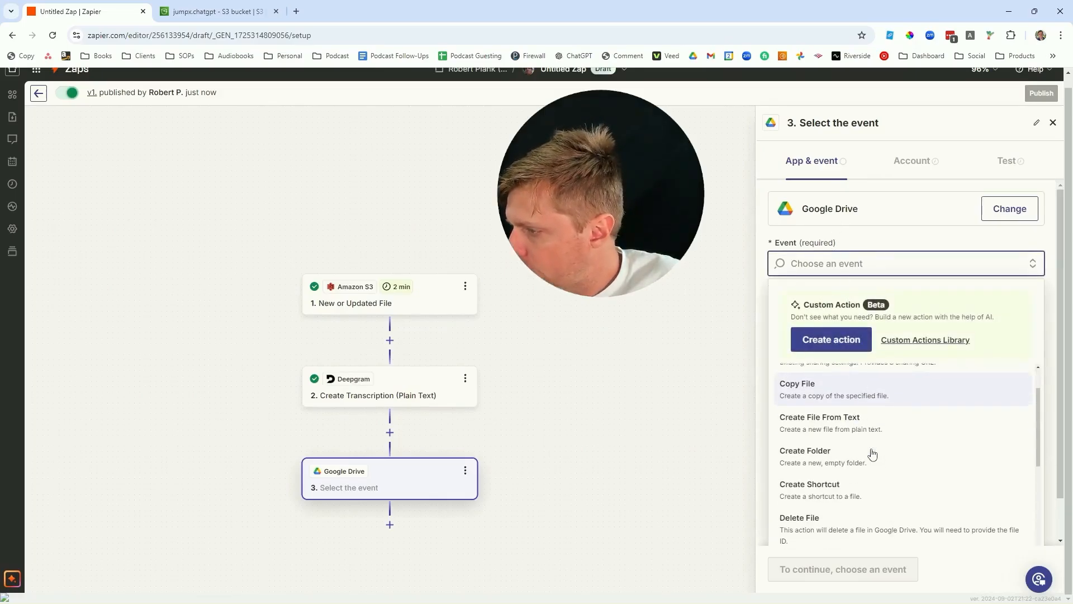
pyautogui.click(853, 426)
pyautogui.click(790, 569)
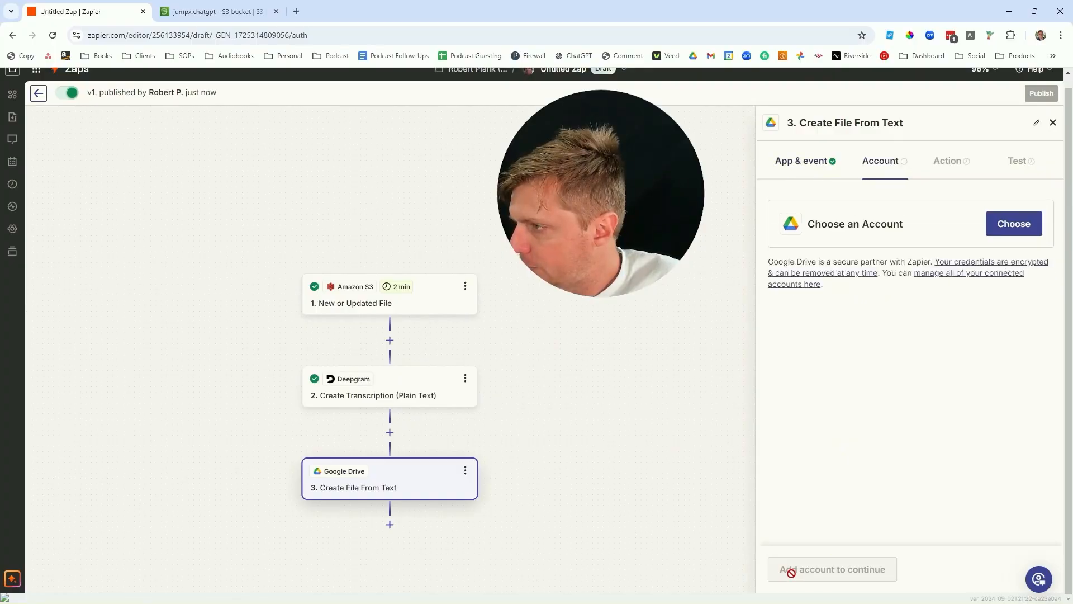
pyautogui.click(1006, 234)
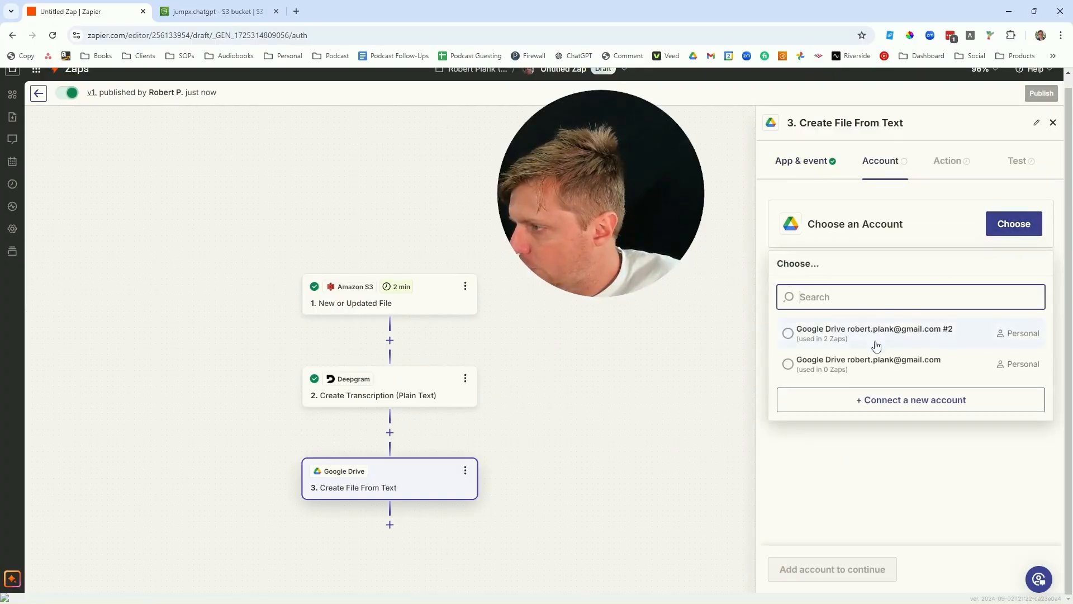
pyautogui.click(876, 346)
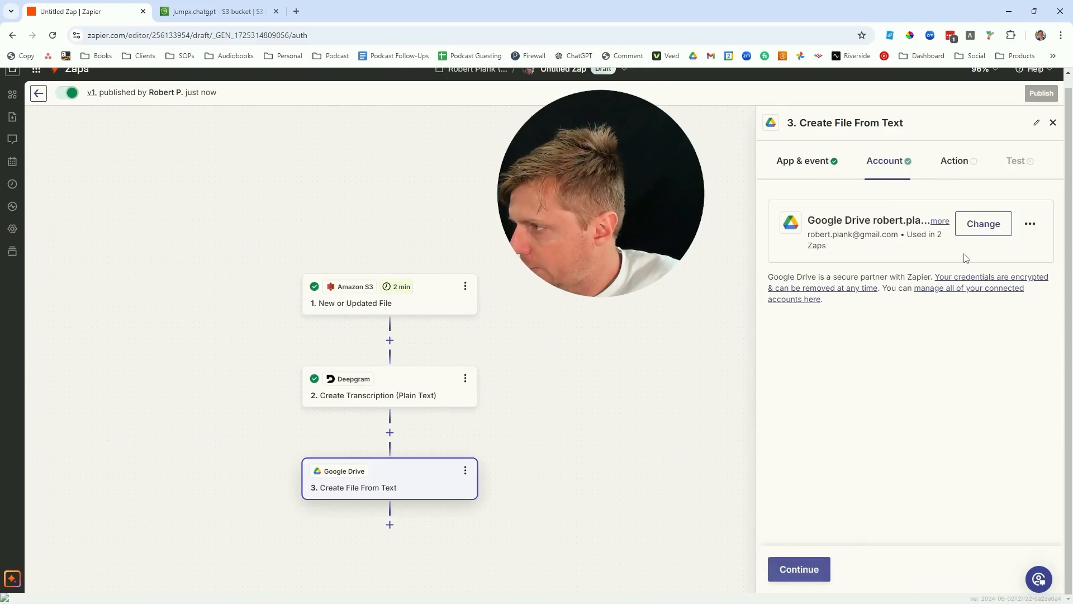
pyautogui.click(797, 576)
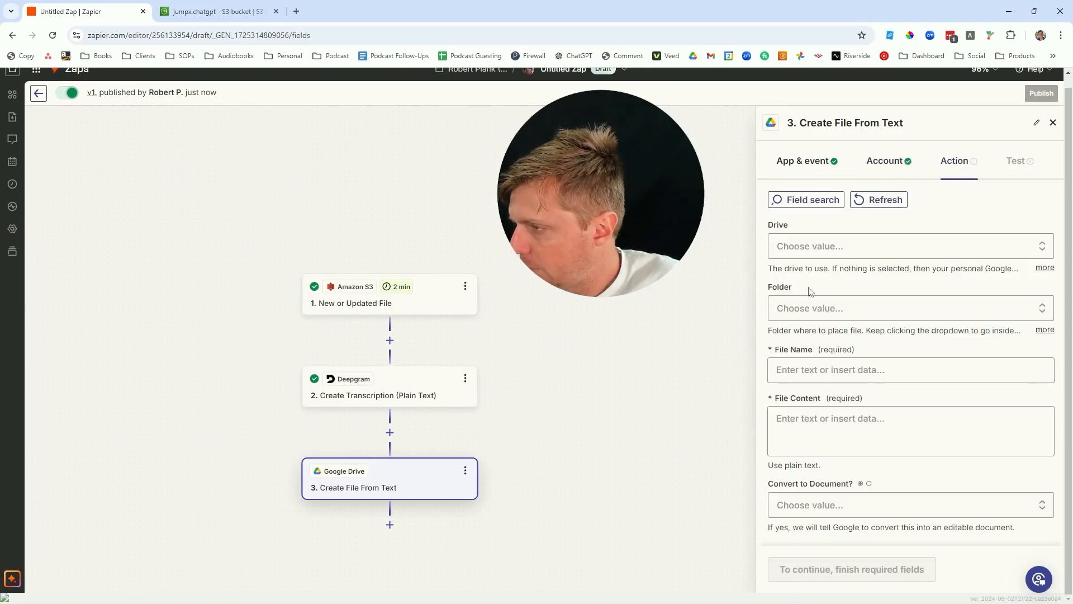
# Step: Set the Drive to My Google Drive and check the available folders without choosing one
pyautogui.click(810, 249)
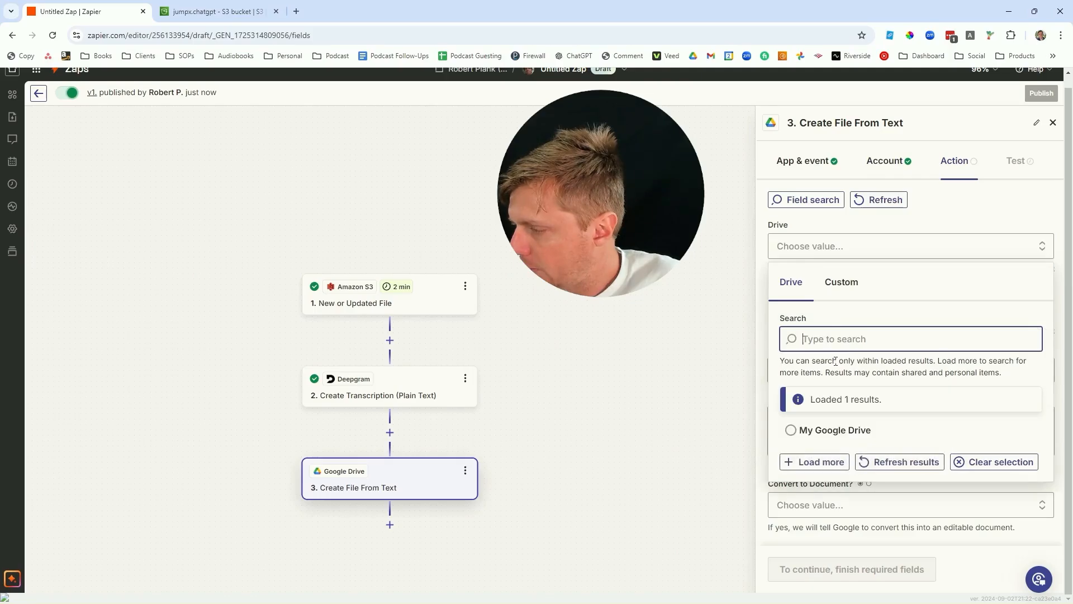
pyautogui.click(830, 430)
pyautogui.click(826, 309)
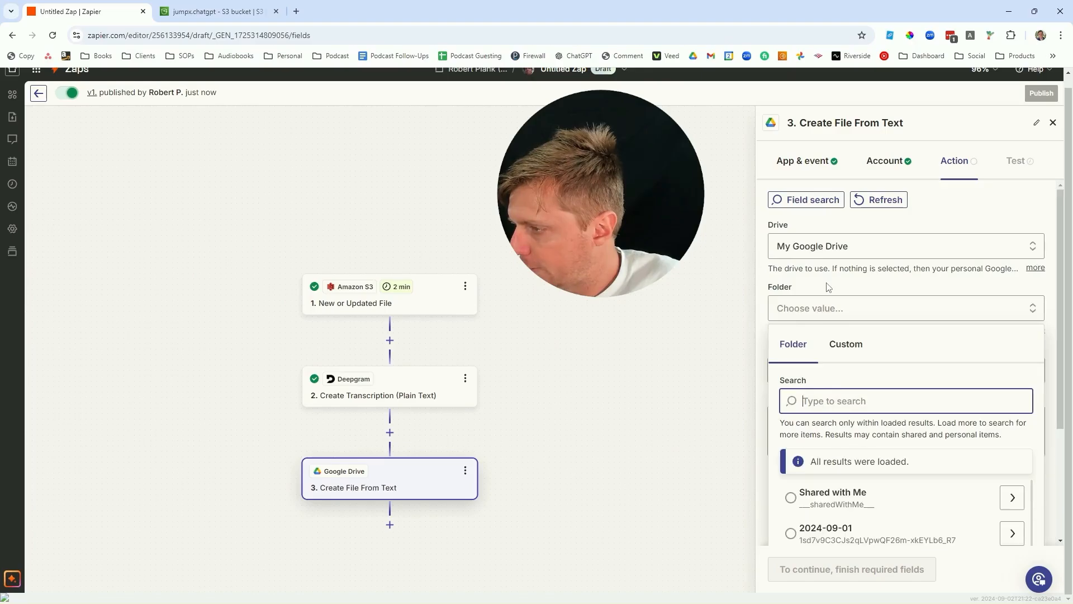
pyautogui.click(827, 286)
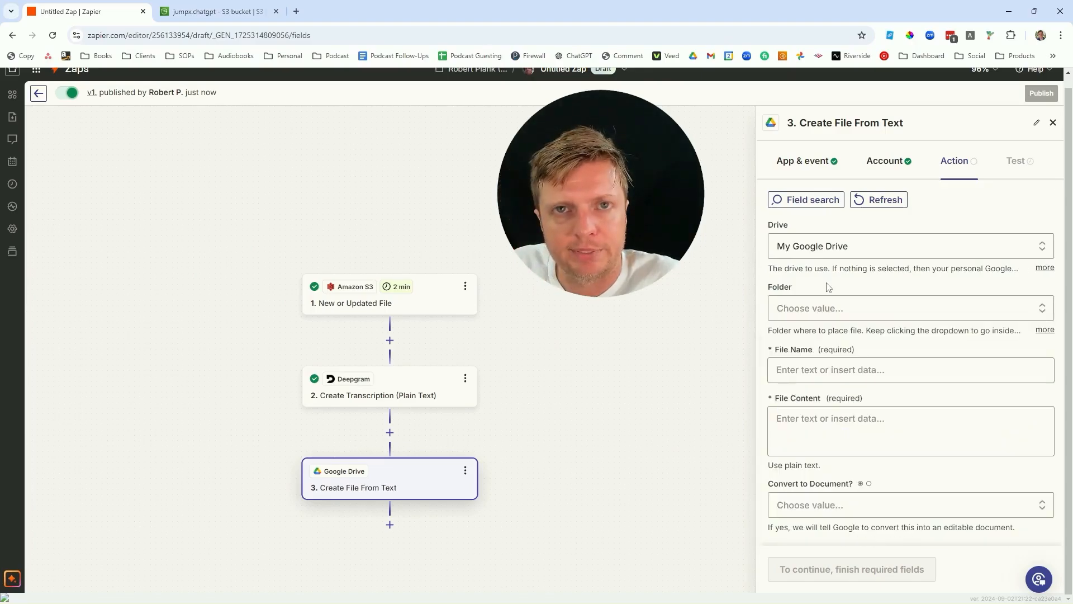
# Step: Switch to File Explorer, create a folder named Transcript Output in Google Drive's My Drive, and return to the Zap
pyautogui.hotkey('alt', 'Tab')
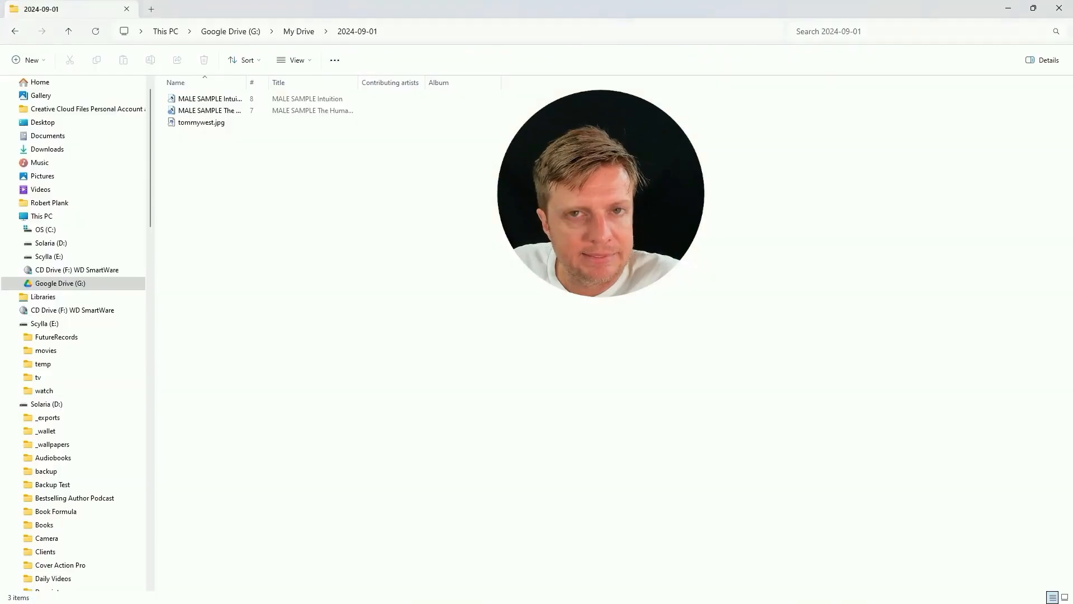
pyautogui.click(72, 285)
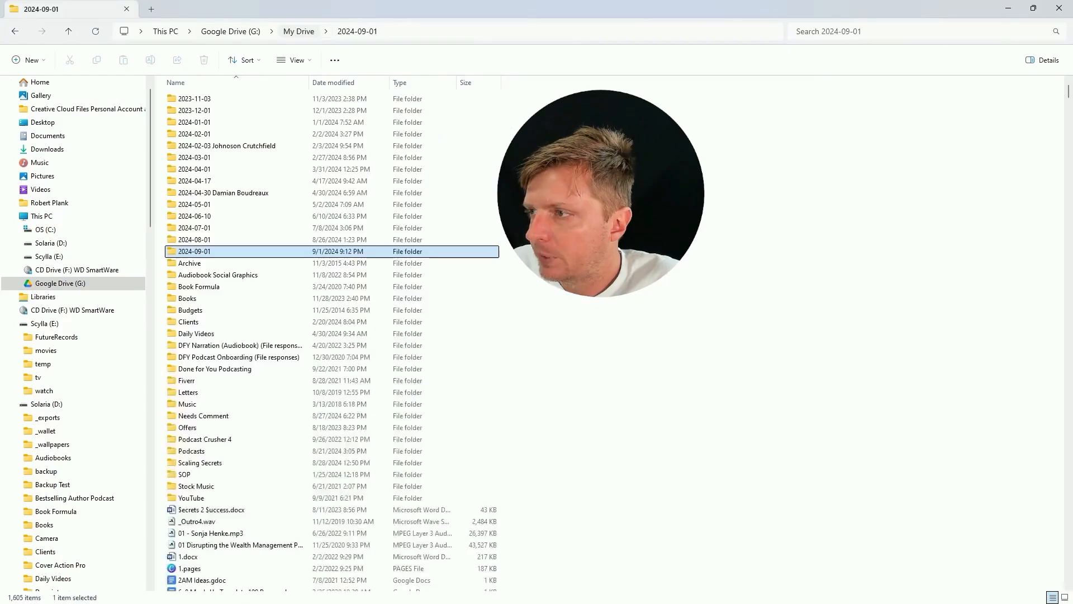
pyautogui.rightClick(768, 144)
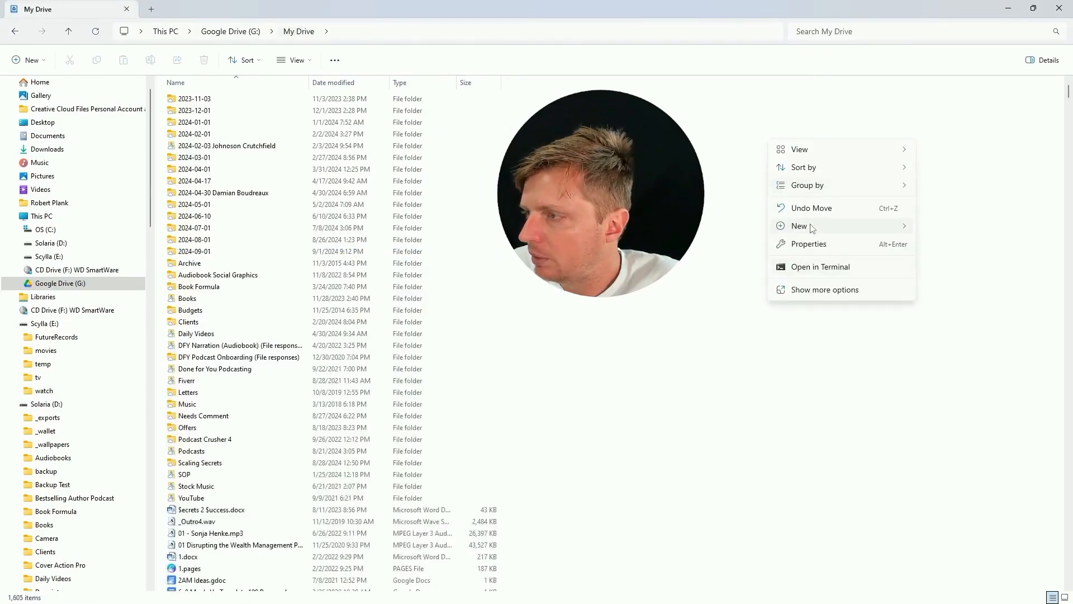
pyautogui.moveTo(812, 228)
pyautogui.click(927, 234)
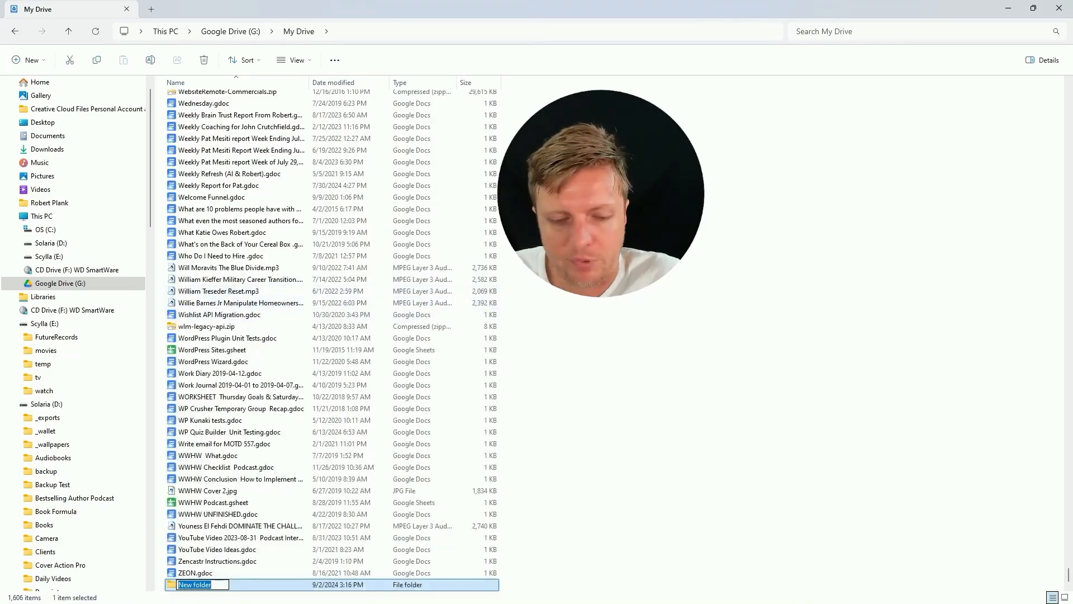
pyautogui.write('Transcript Output')
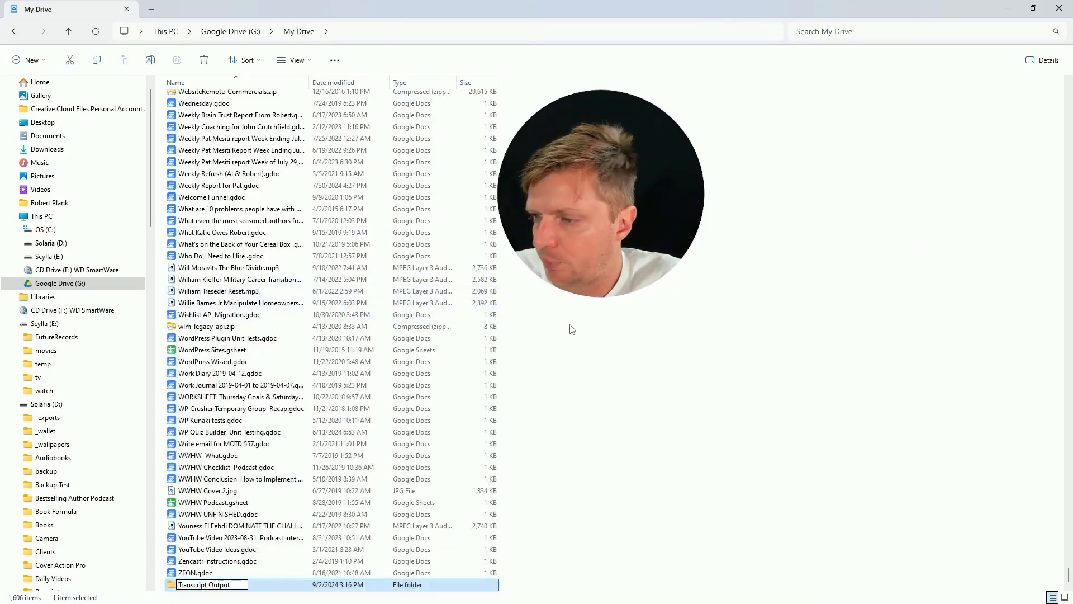
pyautogui.click(572, 329)
pyautogui.click(1002, 10)
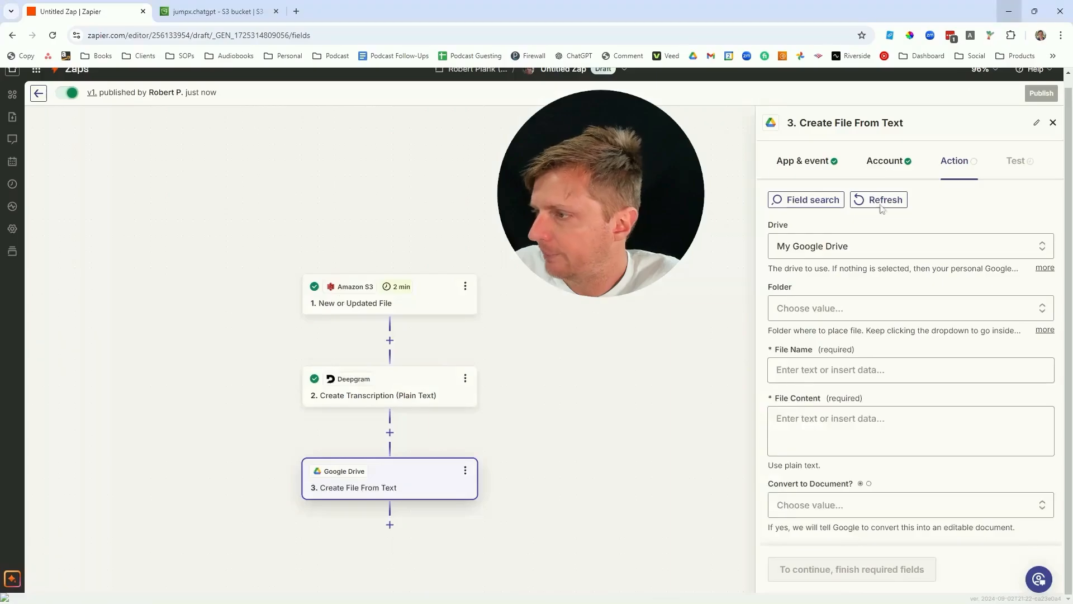
# Step: Refresh the folder results, search for "trans", and set the destination folder to Transcript Output
pyautogui.click(785, 315)
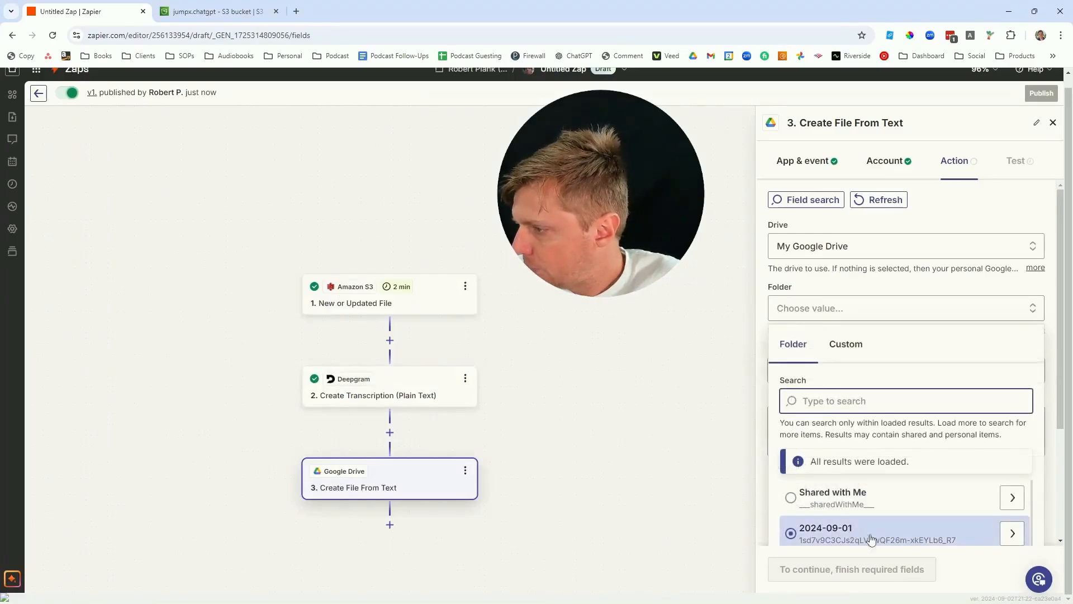
pyautogui.scroll(-5, 895, 503)
pyautogui.click(897, 525)
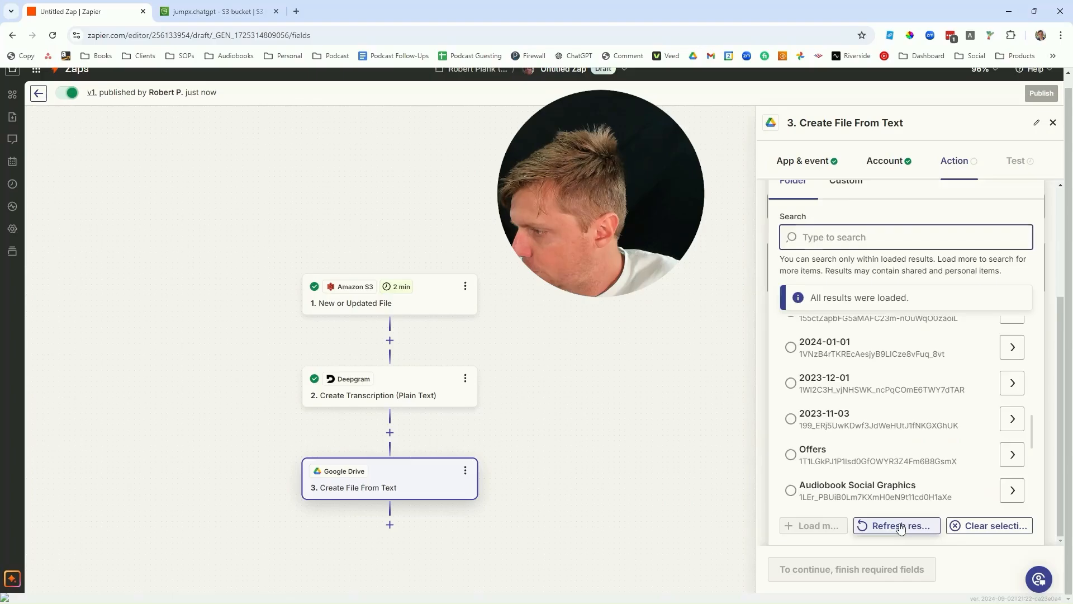
pyautogui.click(853, 398)
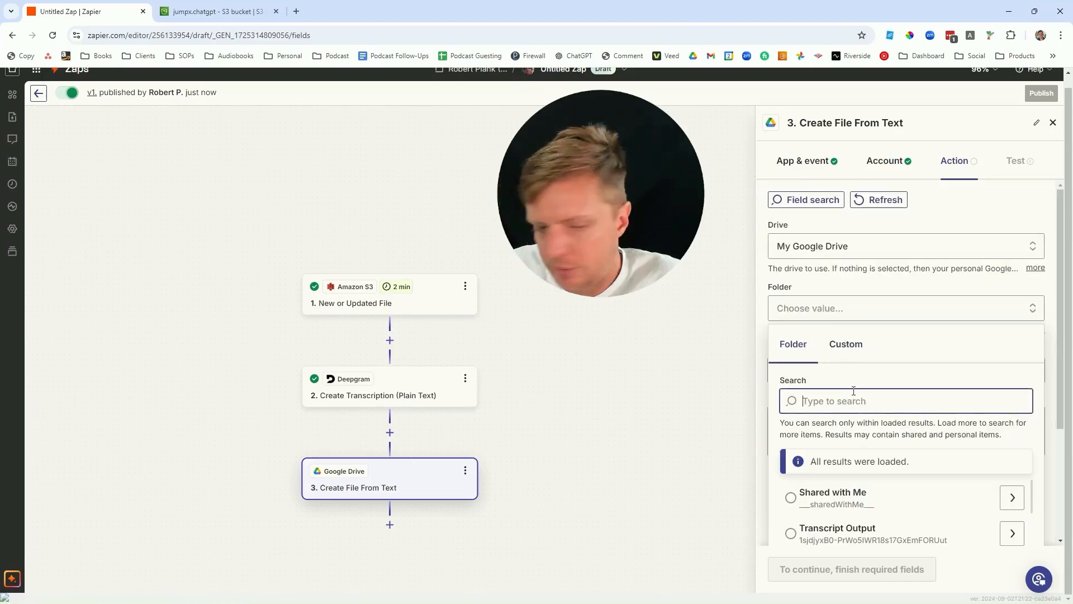
pyautogui.write('trans')
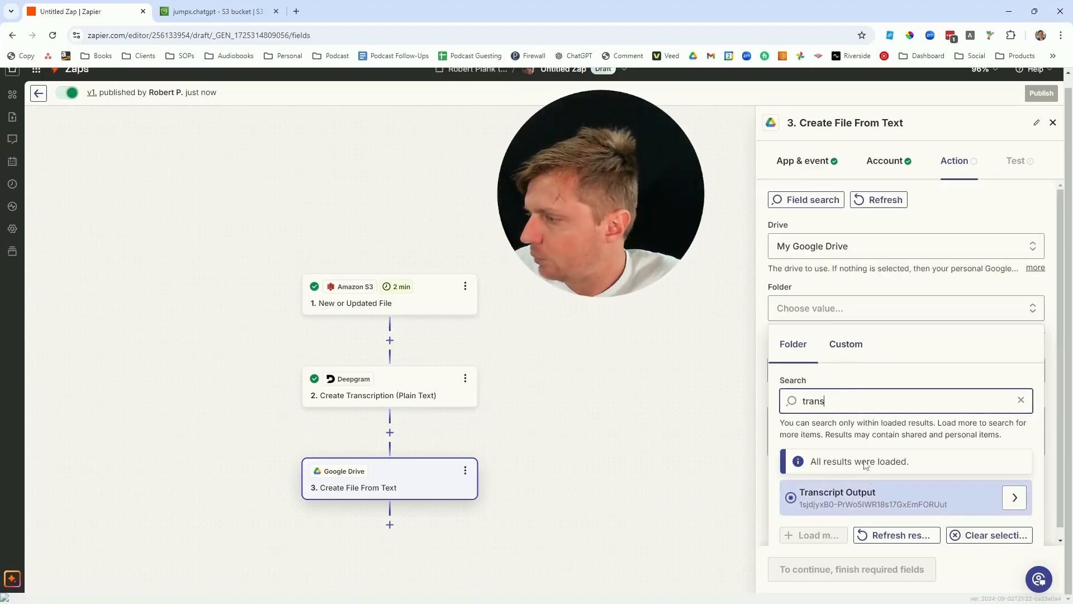
pyautogui.click(870, 503)
# Step: Map the Amazon S3 trigger's Filename to the File Name field
pyautogui.click(812, 371)
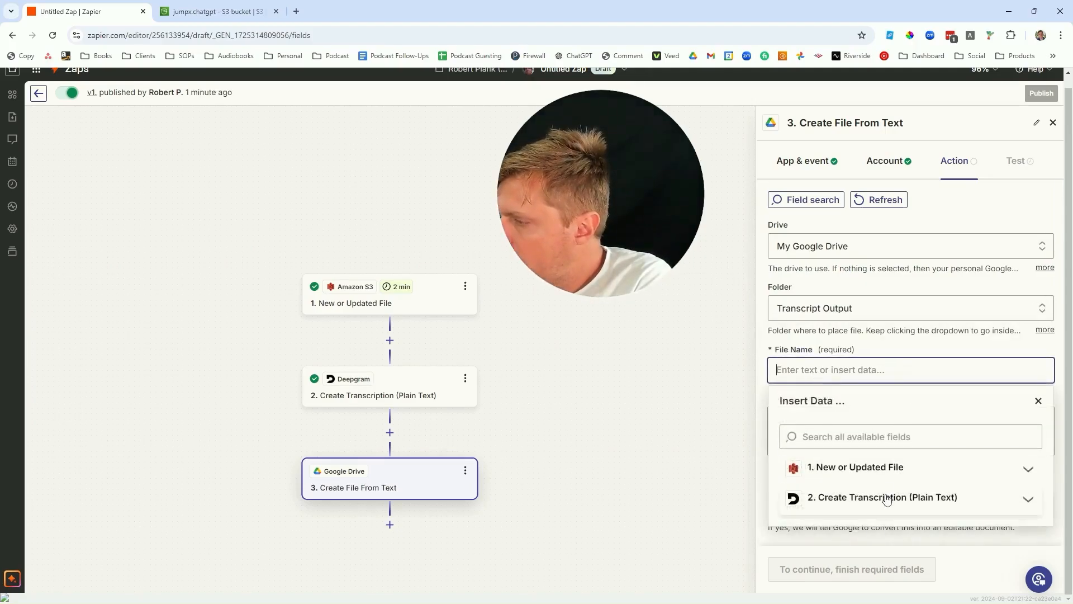
pyautogui.click(875, 469)
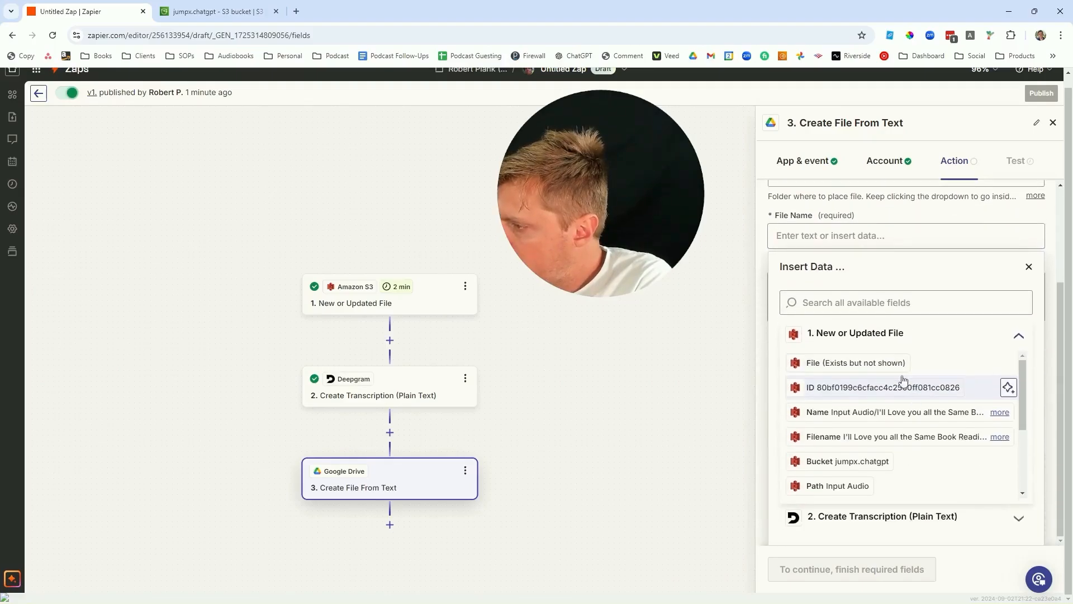
pyautogui.click(855, 438)
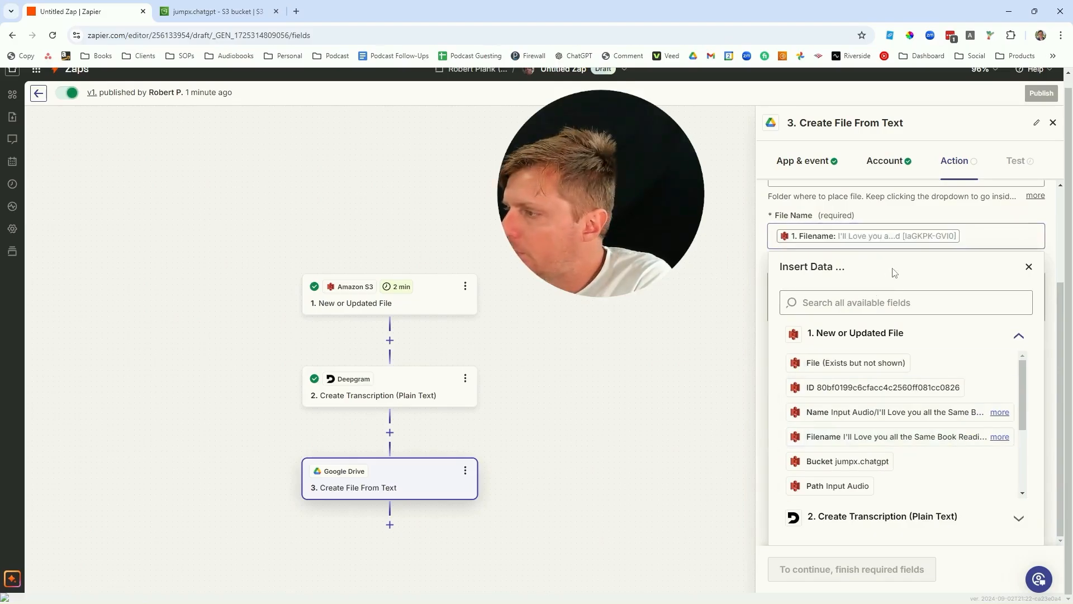
pyautogui.click(1009, 219)
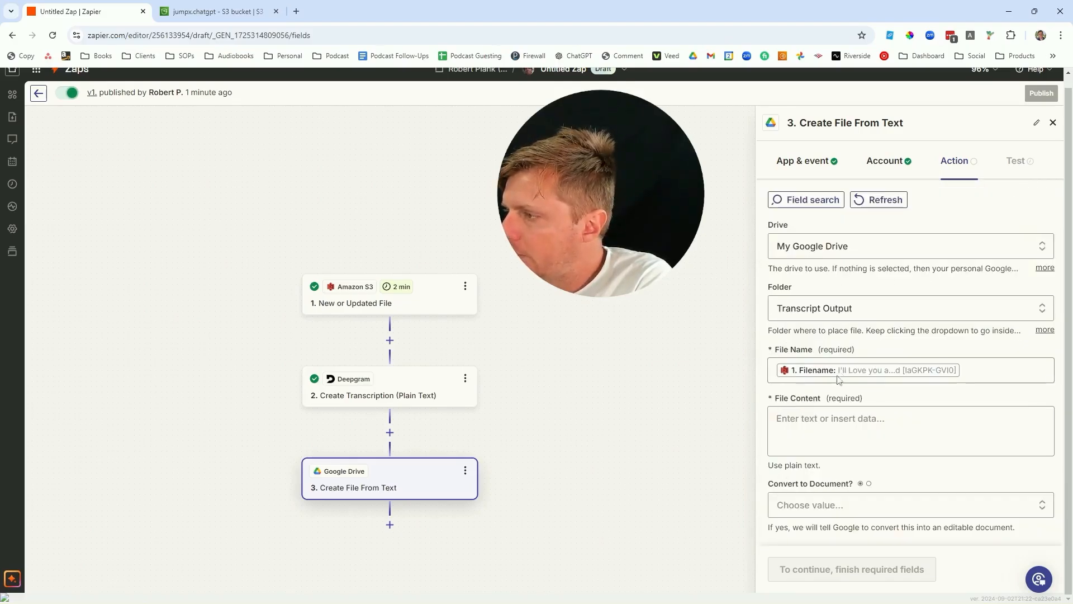
# Step: Map the Deepgram Transcript to File Content and set Convert to Document to False
pyautogui.click(826, 419)
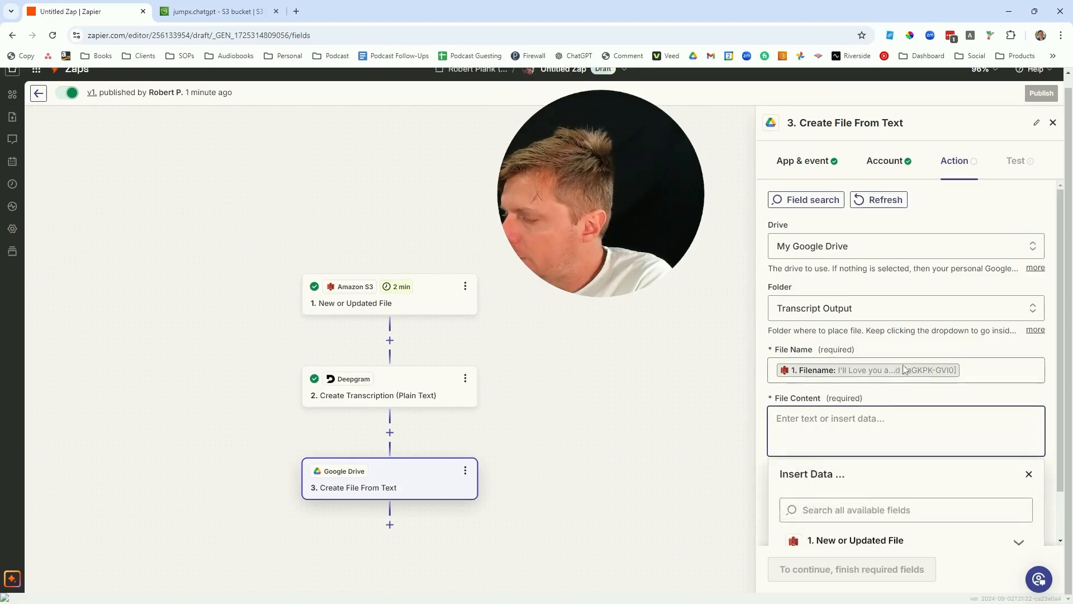
pyautogui.click(813, 517)
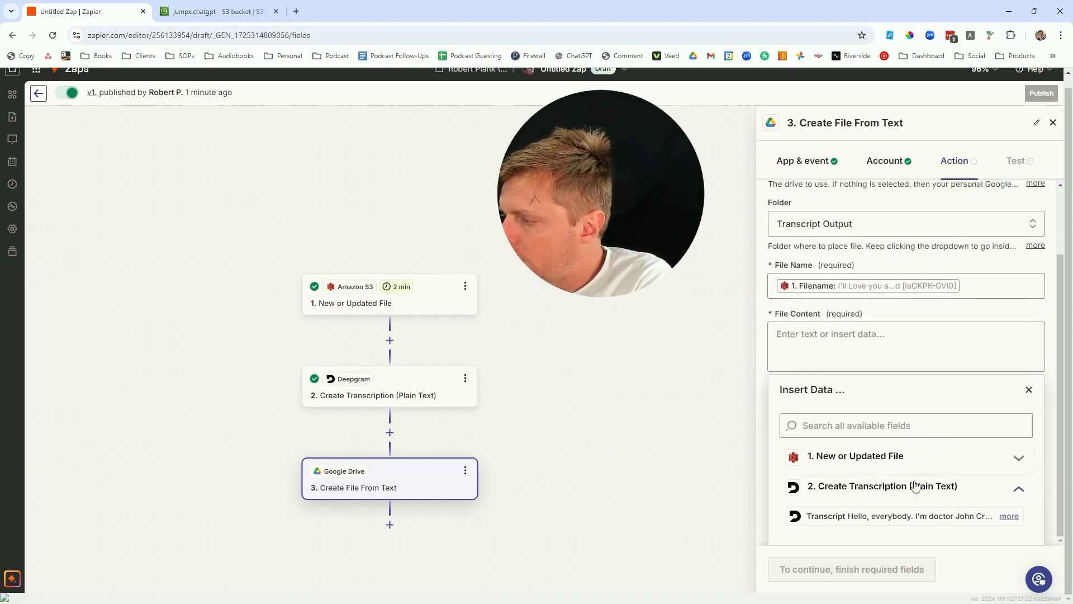
pyautogui.click(892, 516)
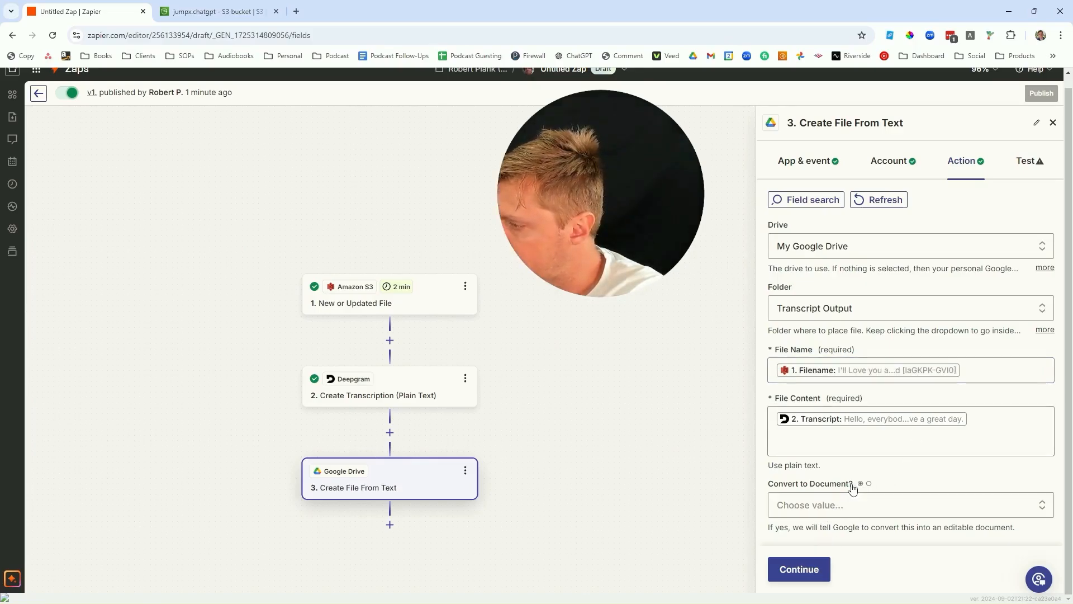
pyautogui.click(836, 505)
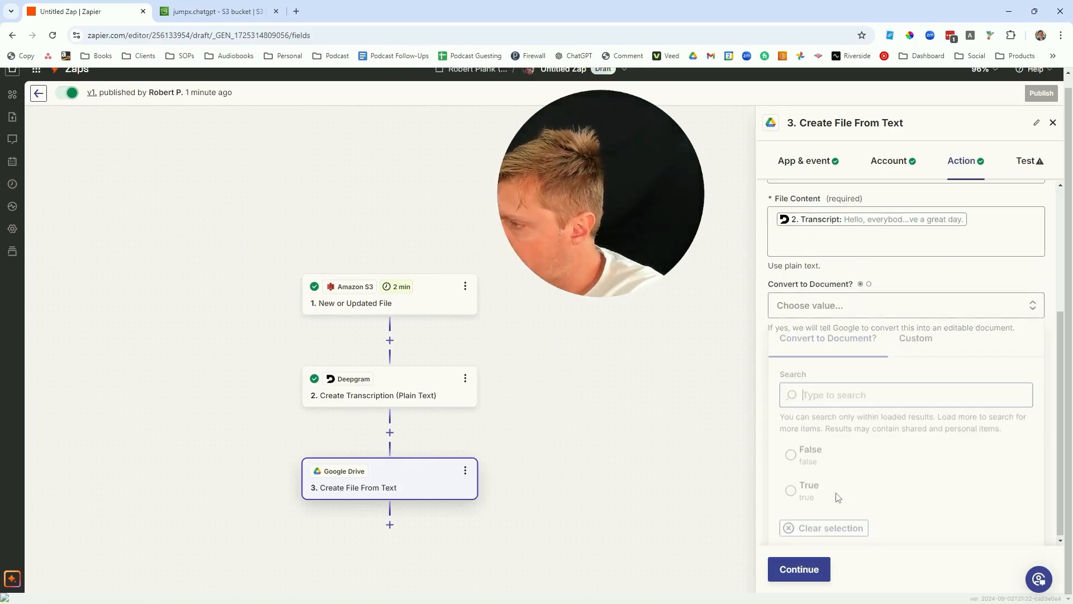
pyautogui.click(807, 452)
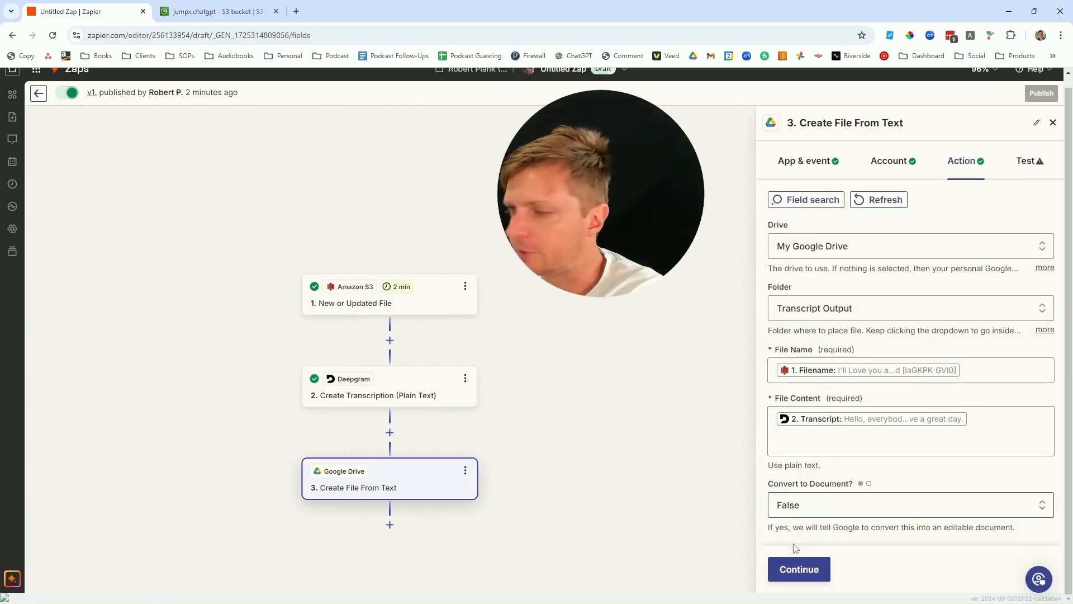
# Step: Append .txt after the Filename value in the File Name field
pyautogui.click(965, 370)
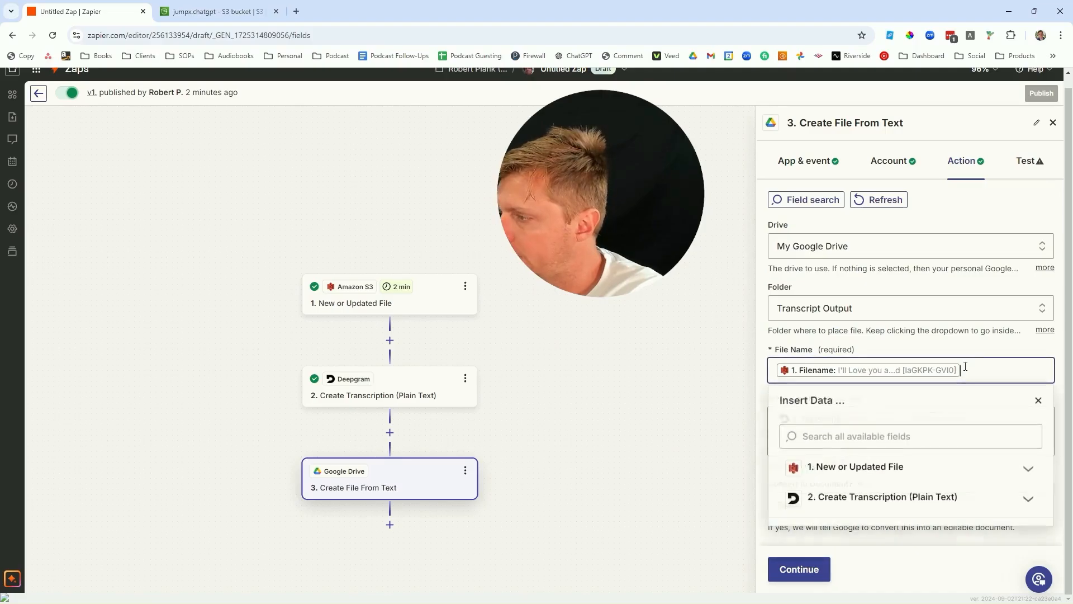
pyautogui.write('.txt')
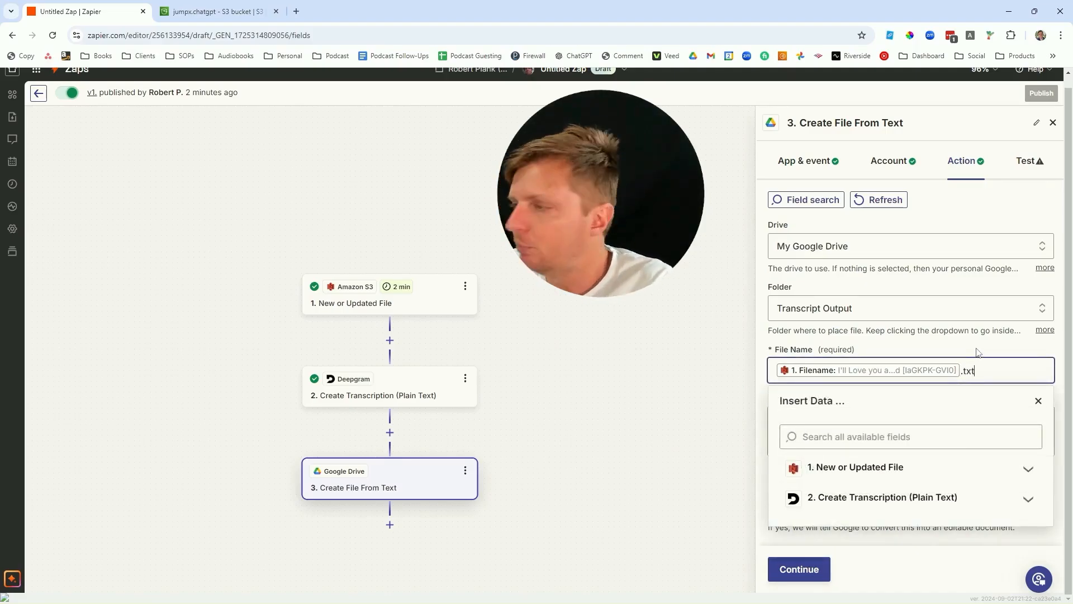
pyautogui.click(976, 353)
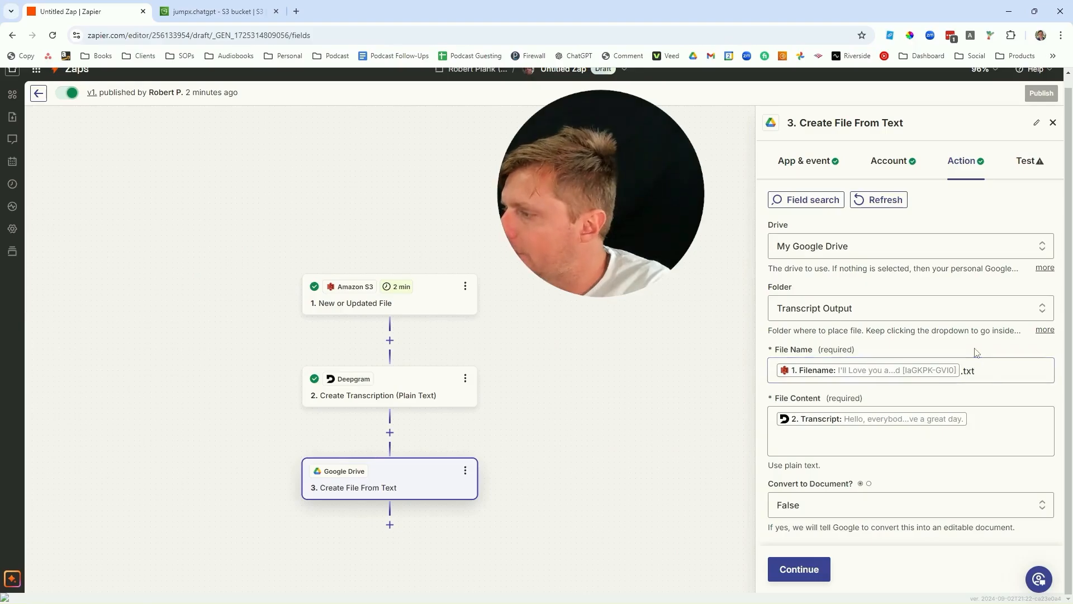
# Step: Continue to the Google Drive step's test and review the data it will send
pyautogui.click(812, 574)
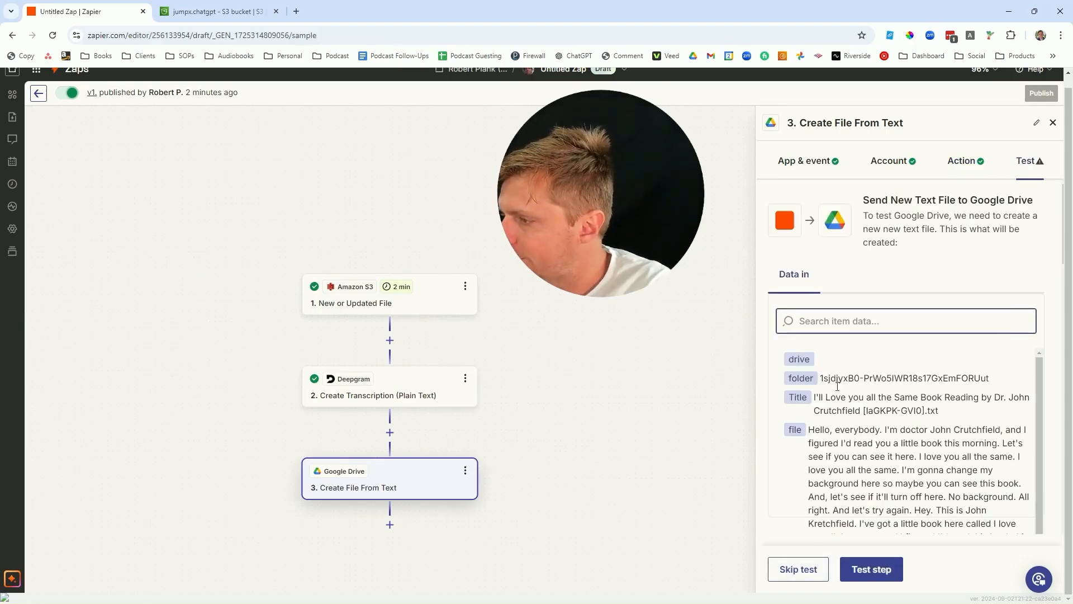
pyautogui.scroll(-1, 1037, 441)
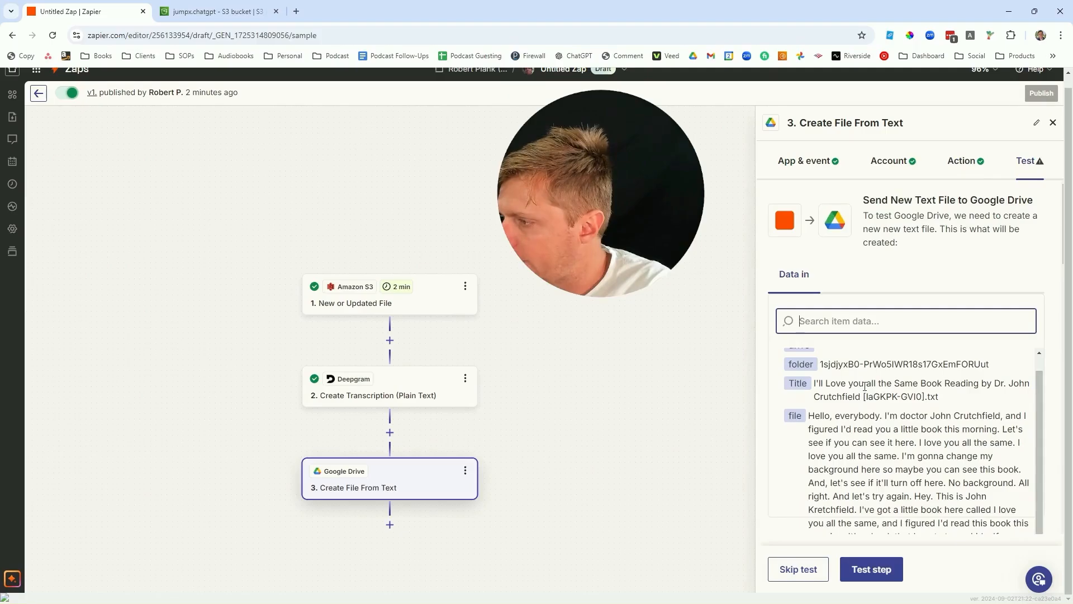
pyautogui.scroll(1, 833, 347)
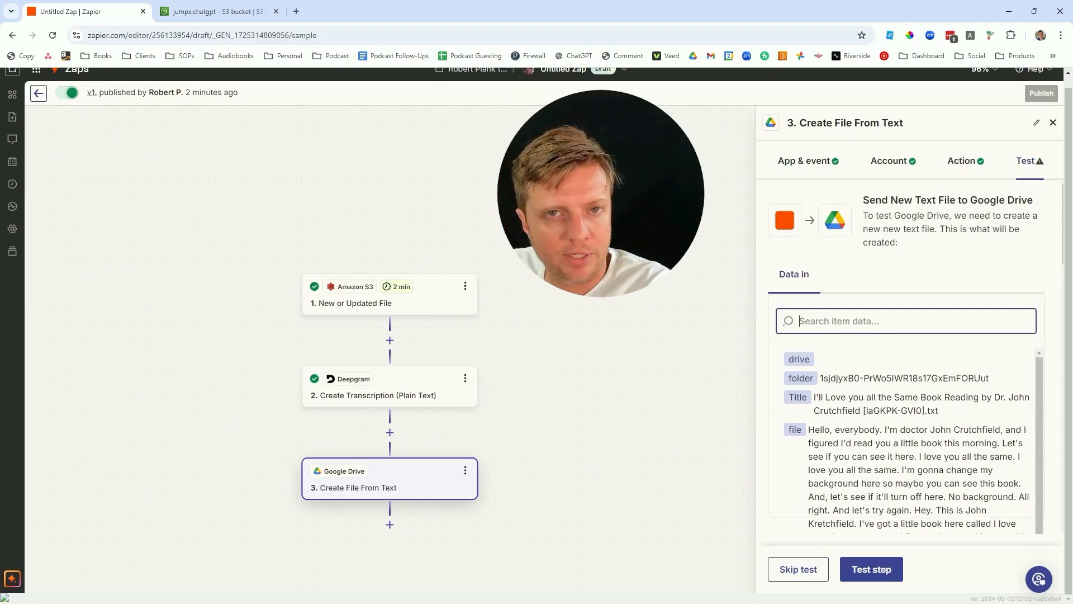
# Step: Switch to File Explorer, open the Transcript Output folder, and restore its window to a smaller size over the Zap editor
pyautogui.hotkey('alt', 'Tab')
pyautogui.doubleClick(210, 586)
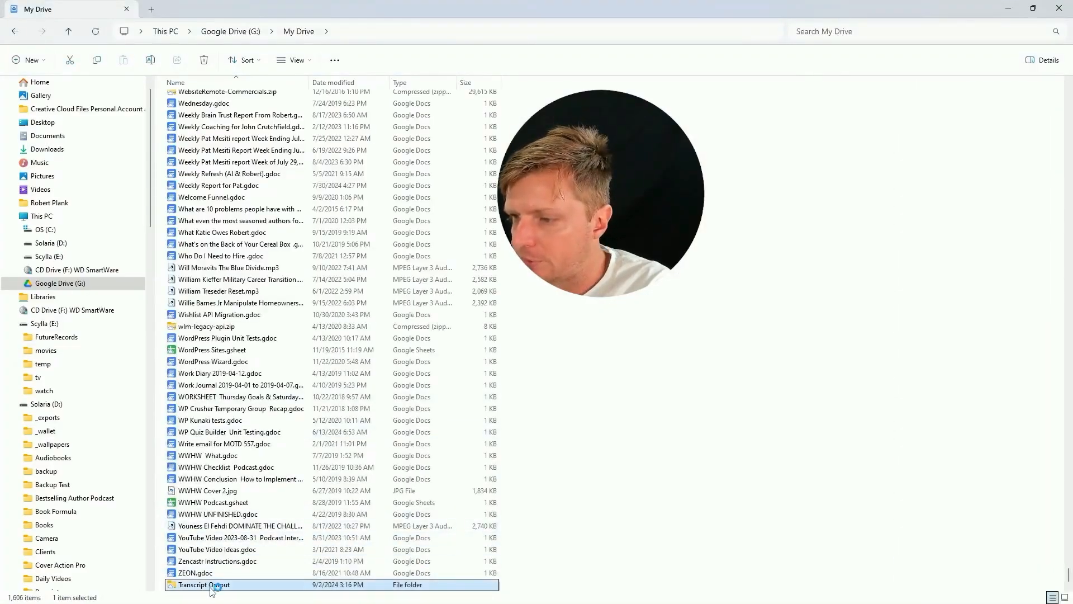
pyautogui.moveTo(418, 8); pyautogui.dragTo(516, 68)
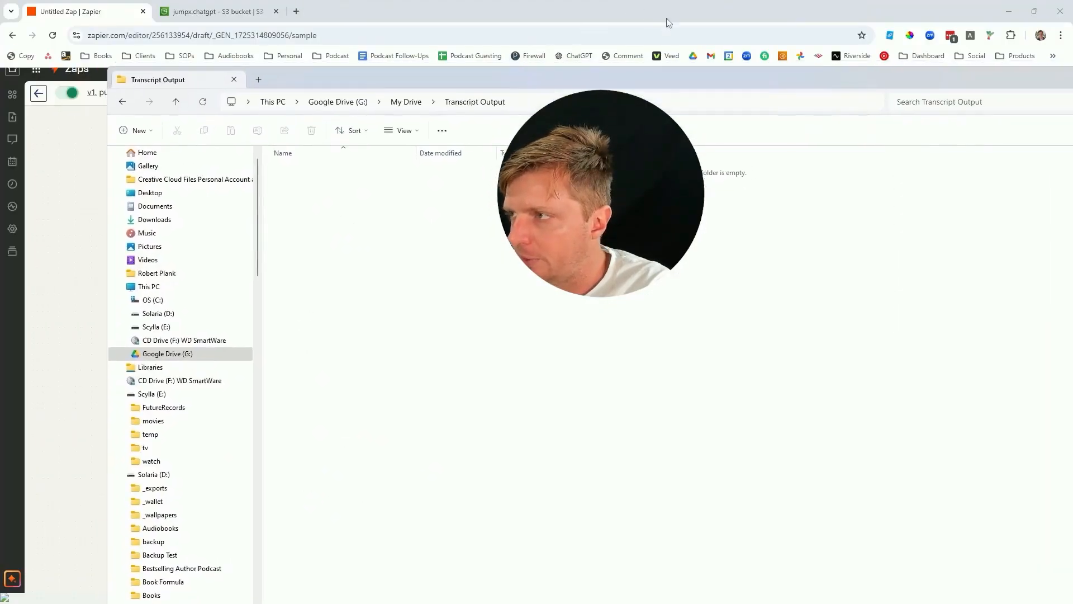
# Step: Run the Zap's Google Drive step test and switch to the Transcript Output folder in File Explorer
pyautogui.click(668, 23)
pyautogui.click(858, 570)
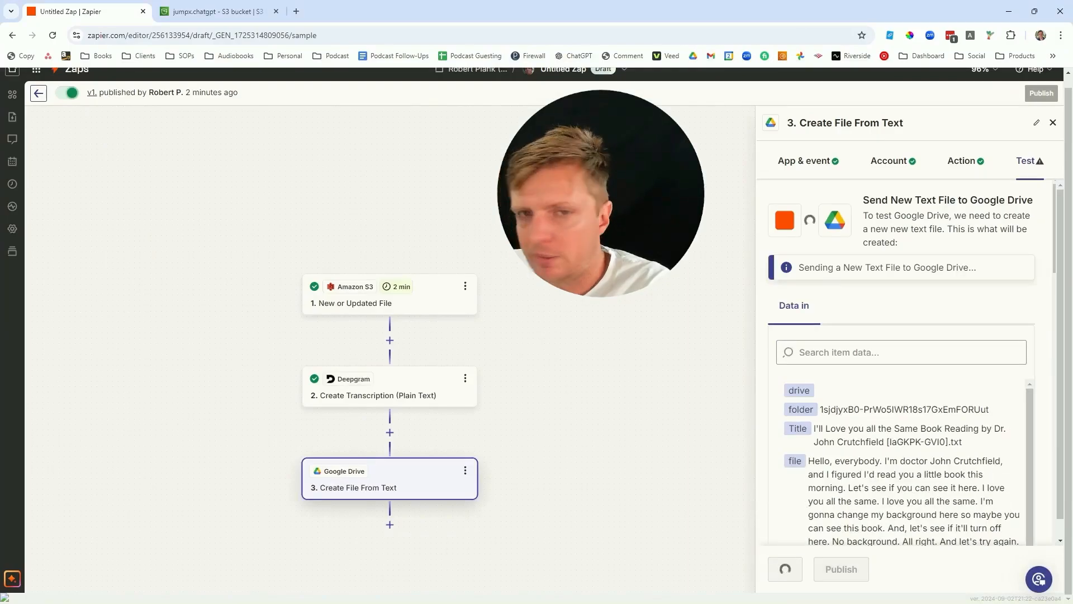
pyautogui.hotkey('alt', 'Tab')
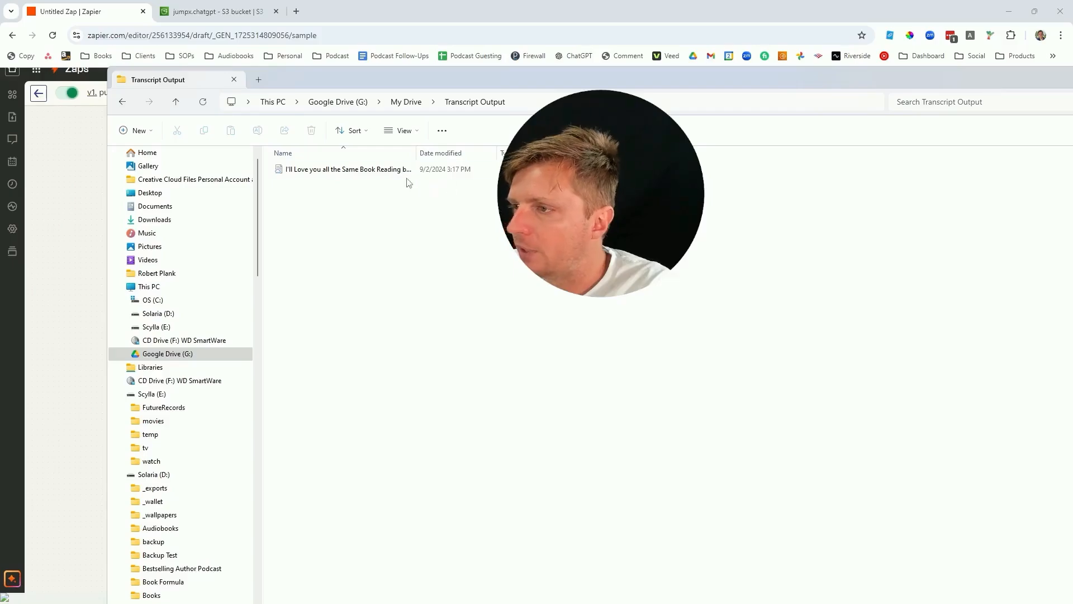
# Step: Open the new transcript text file in Notepad, enlarge its window, and review the text through to the end
pyautogui.click(379, 172)
pyautogui.hotkey('alt', 'Tab')
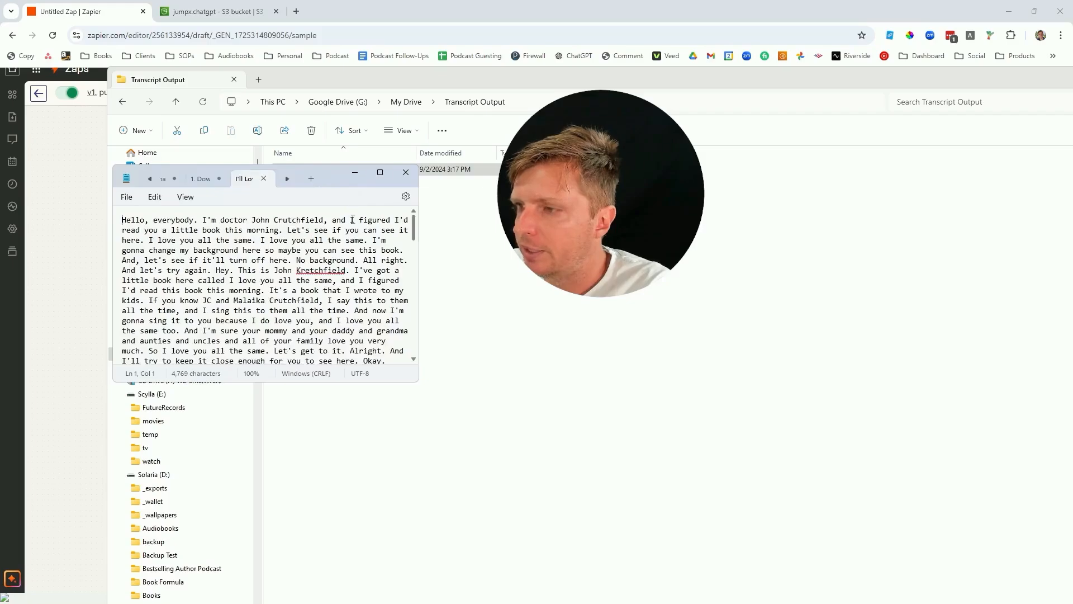
pyautogui.moveTo(328, 179); pyautogui.dragTo(350, 97)
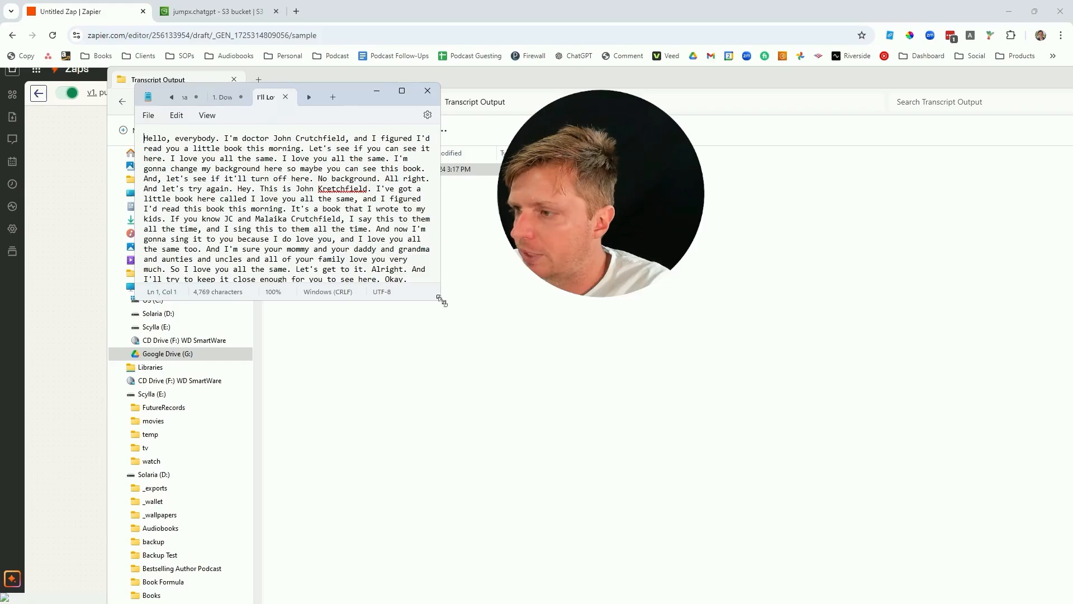
pyautogui.moveTo(441, 300); pyautogui.dragTo(780, 556)
pyautogui.moveTo(559, 219); pyautogui.dragTo(752, 477)
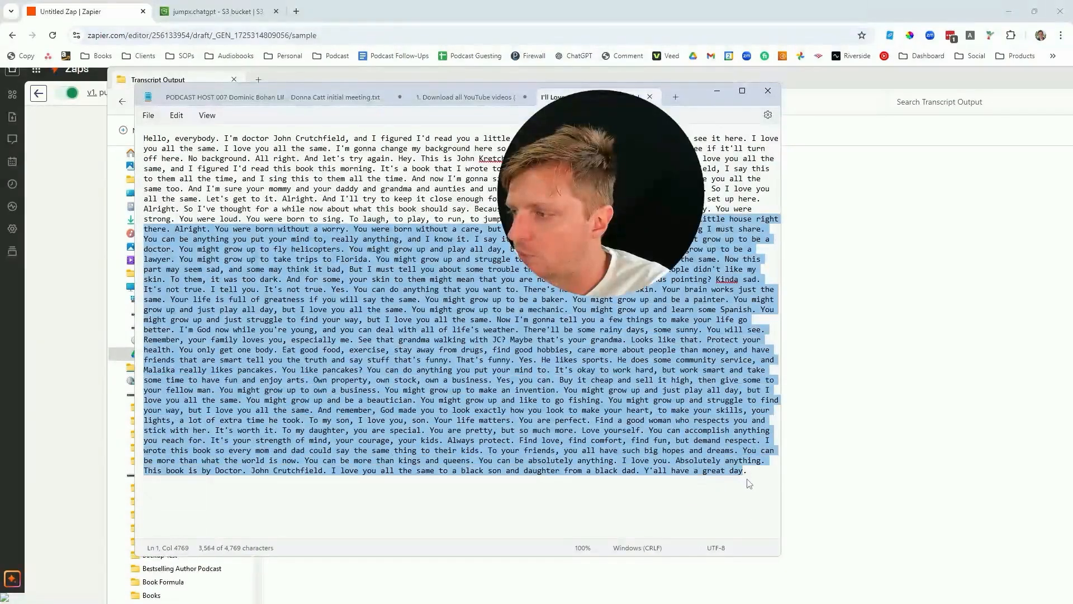
pyautogui.click(752, 477)
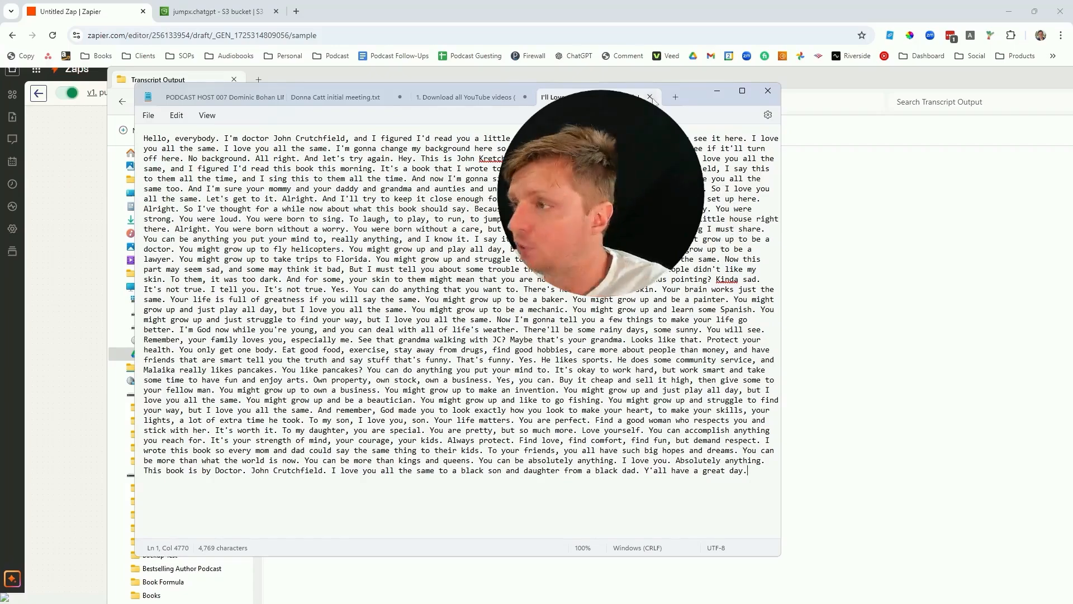
# Step: Close the transcript's tab in Notepad and the Transcript Output window in File Explorer
pyautogui.click(649, 97)
pyautogui.click(853, 192)
pyautogui.moveTo(1016, 77); pyautogui.dragTo(816, 129)
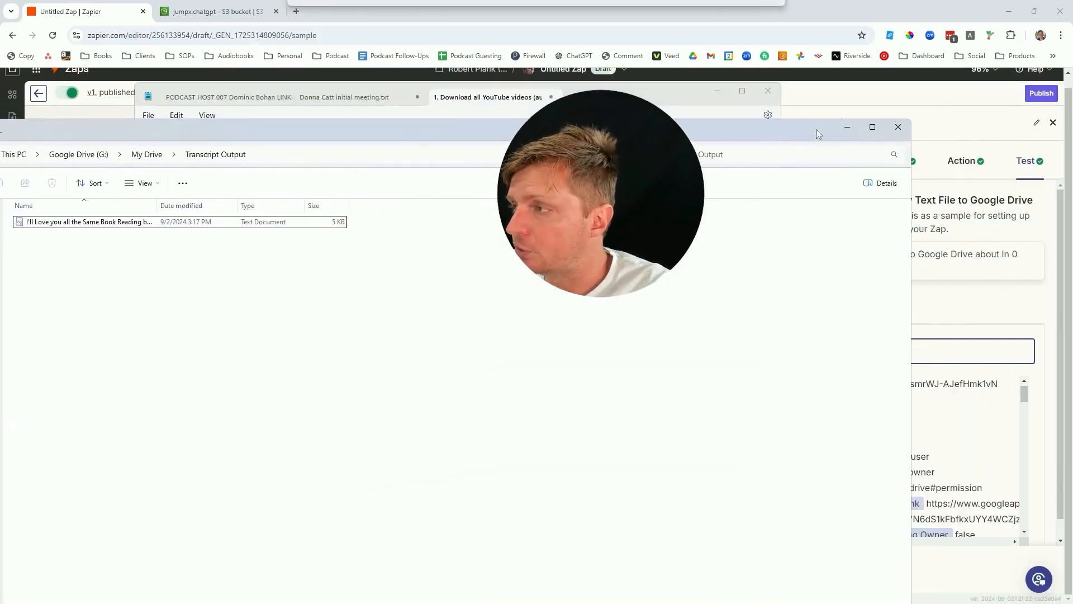
pyautogui.click(900, 124)
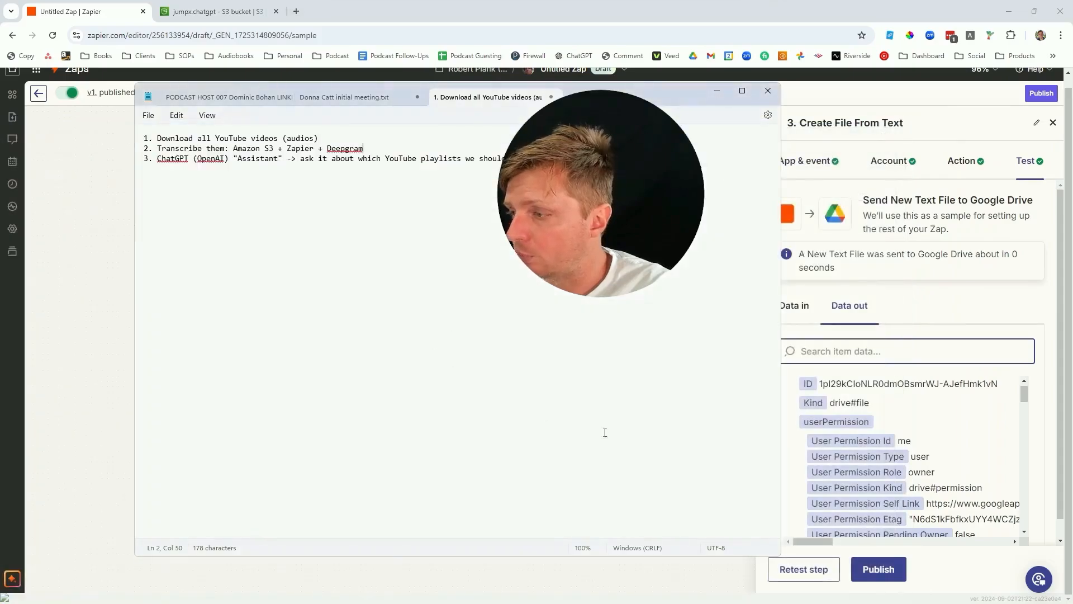
# Step: Switch back to the Zap editor in the browser and publish the updated Zap
pyautogui.click(661, 5)
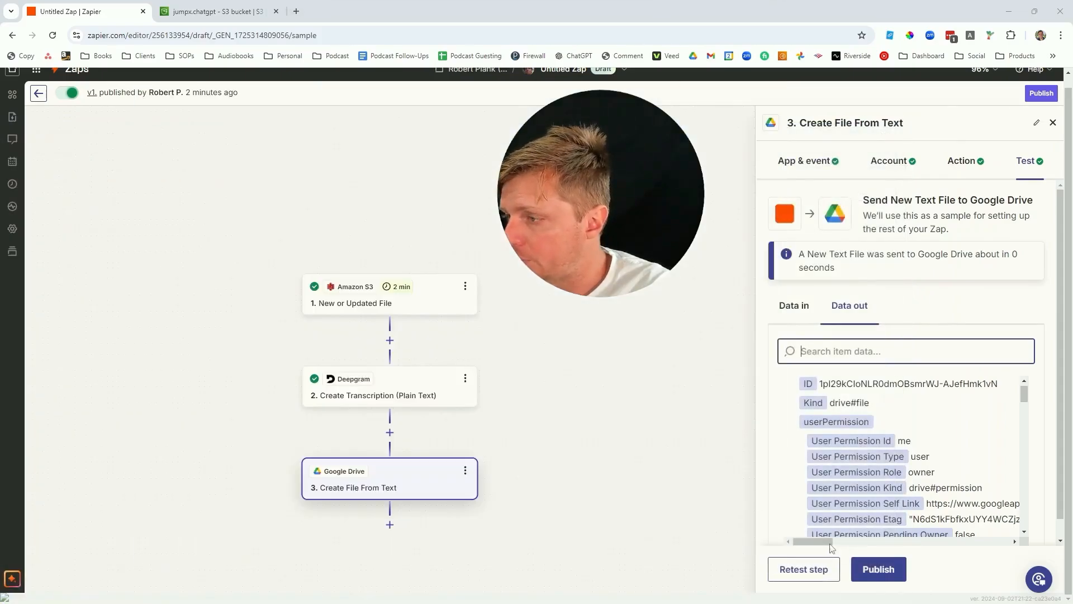
pyautogui.click(876, 578)
pyautogui.click(565, 398)
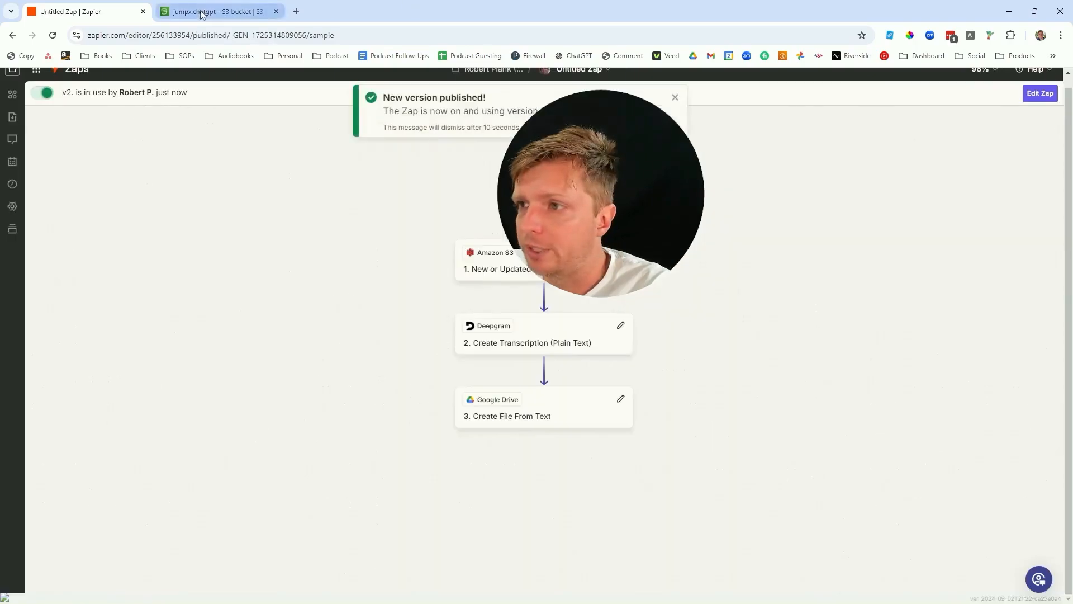
# Step: Upload the Grab the Map folder's audio files, from Episode 76 down to Grab the Map Episode 37, to the S3 Input Audio folder
pyautogui.click(215, 11)
pyautogui.click(983, 226)
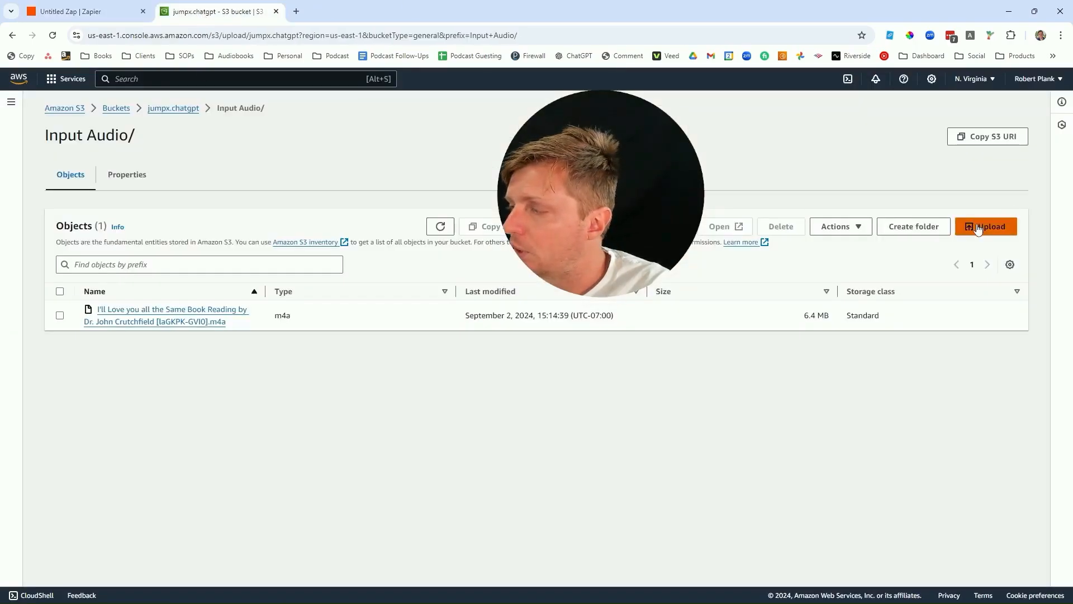
pyautogui.click(368, 254)
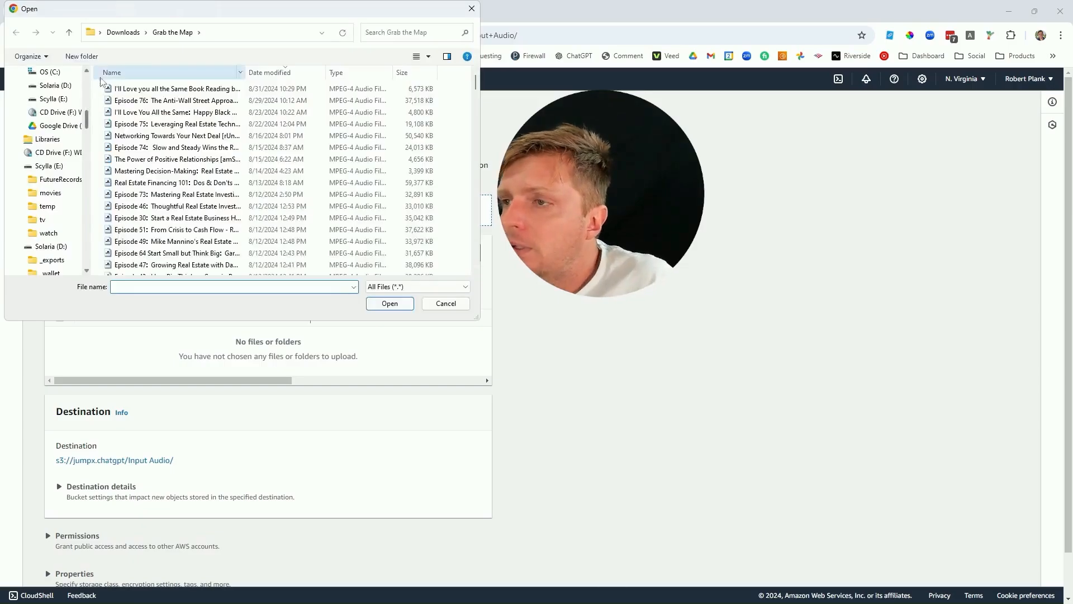
pyautogui.click(175, 103)
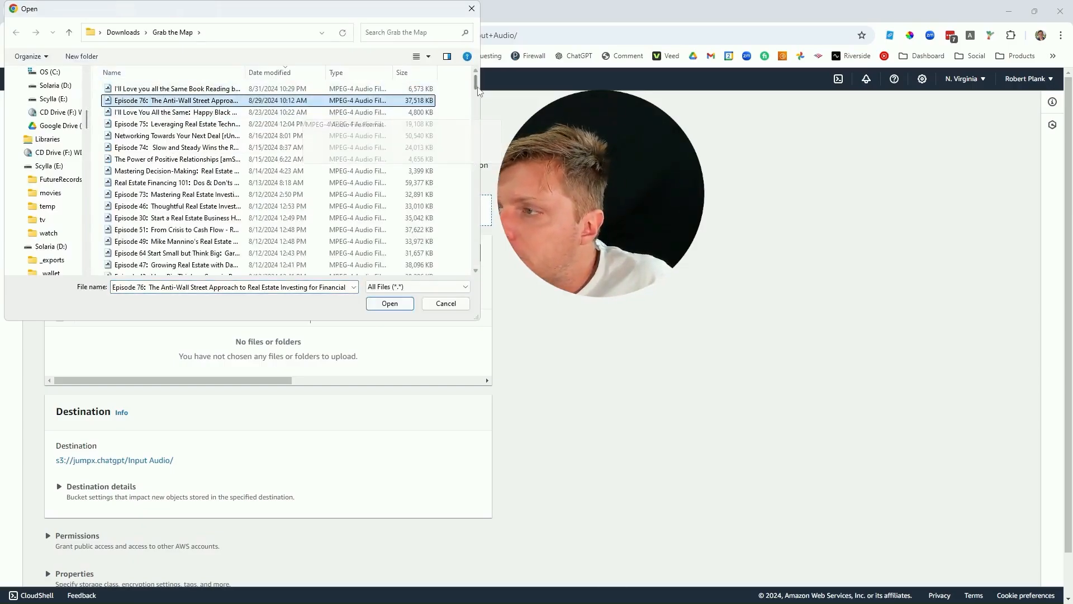
pyautogui.scroll(-20, 274, 265)
pyautogui.hotkey('ctrl', 'a')
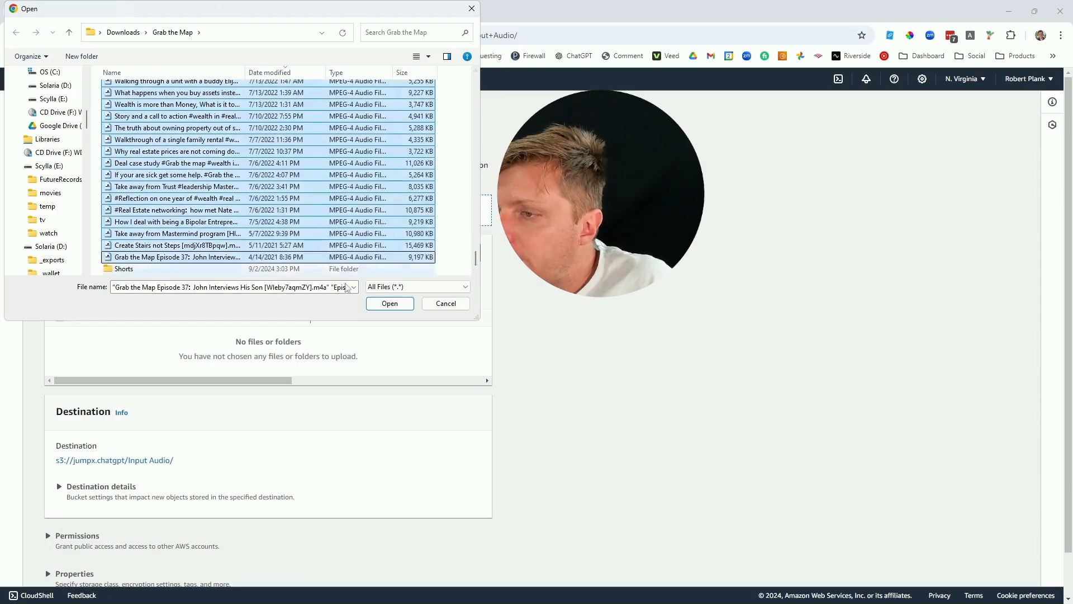
pyautogui.click(388, 303)
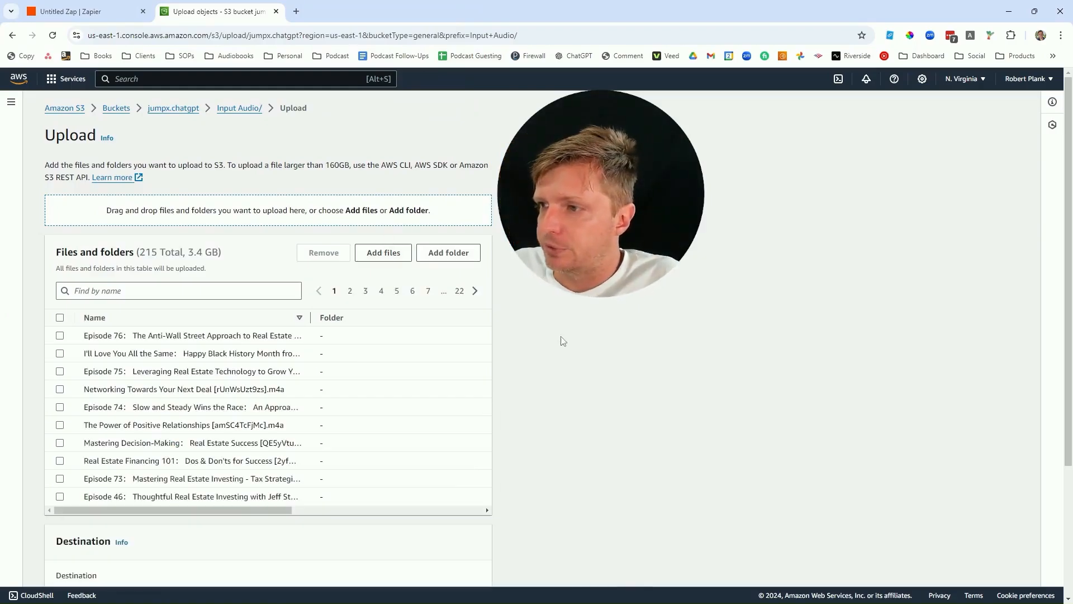
pyautogui.scroll(-3, 613, 346)
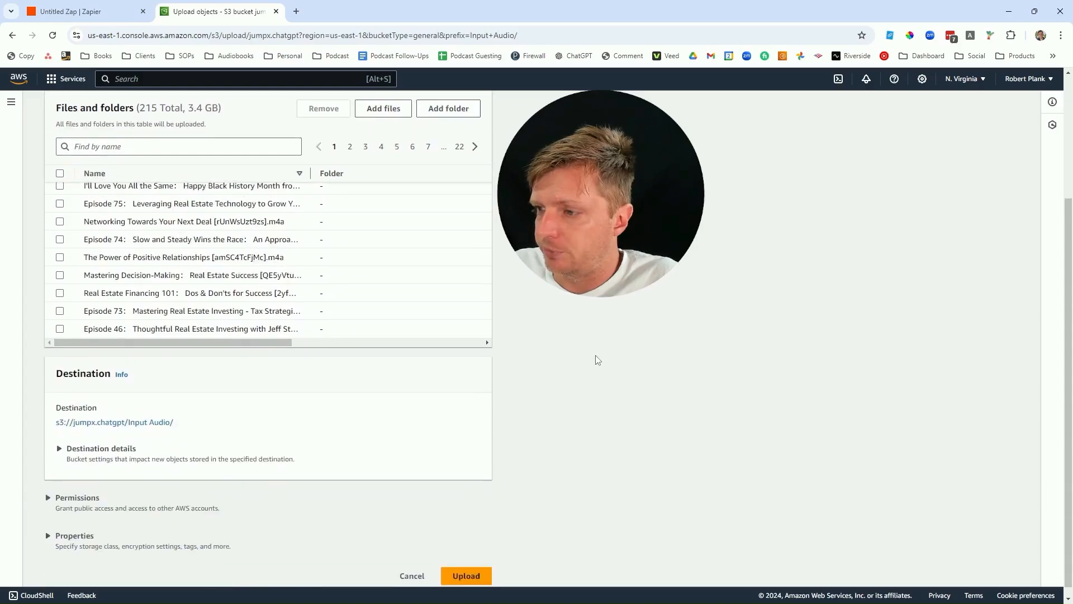
pyautogui.click(466, 566)
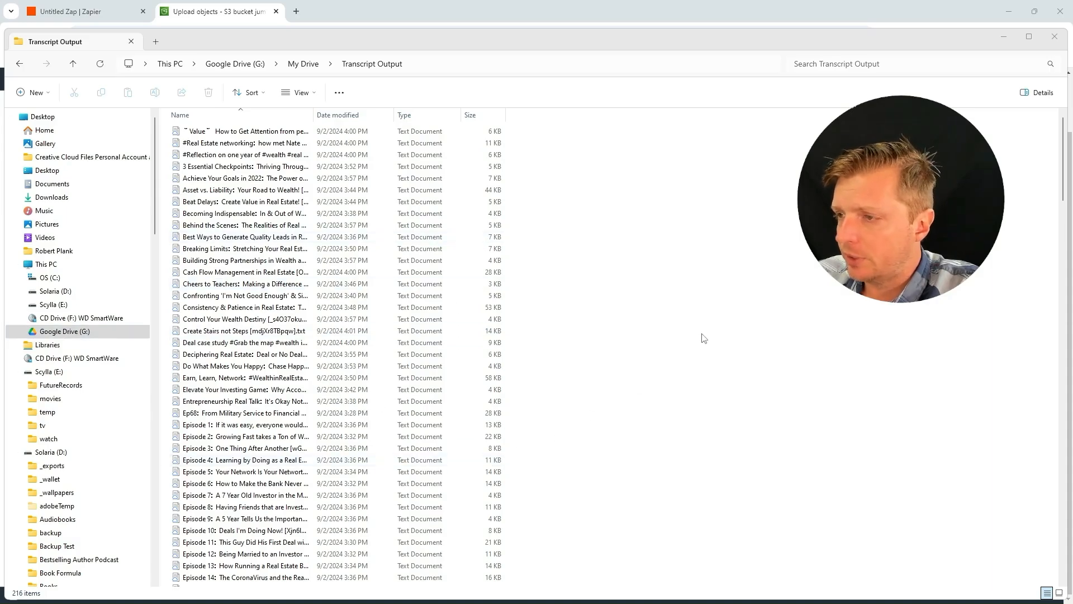
# Step: Open the "Do What Makes You Happy" transcript from the Transcript Output folder, review its text, and close Notepad
pyautogui.doubleClick(350, 370)
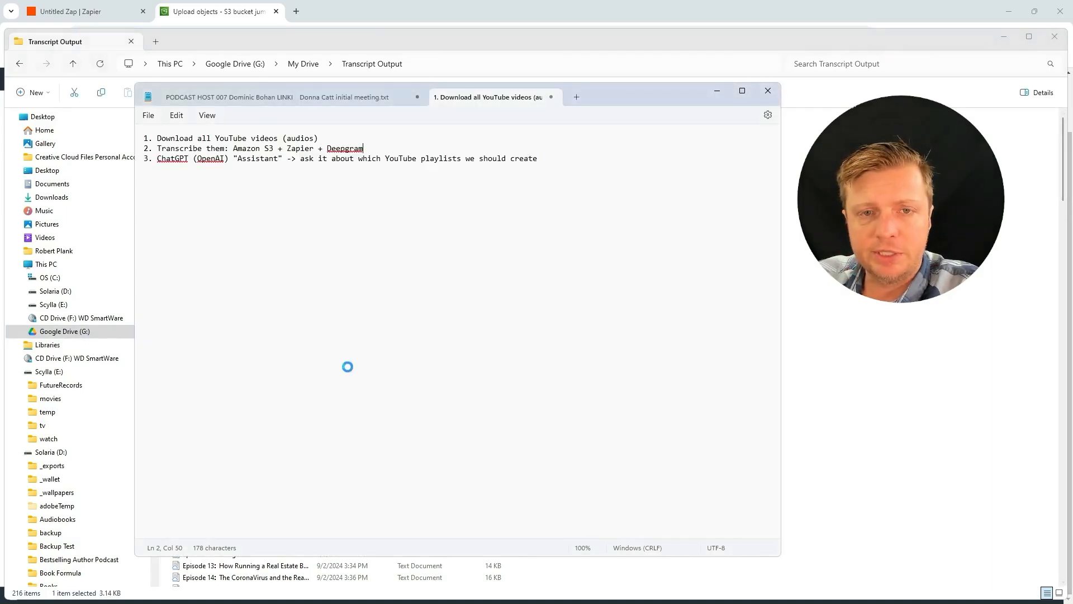
pyautogui.moveTo(322, 179); pyautogui.dragTo(297, 201)
pyautogui.click(298, 201)
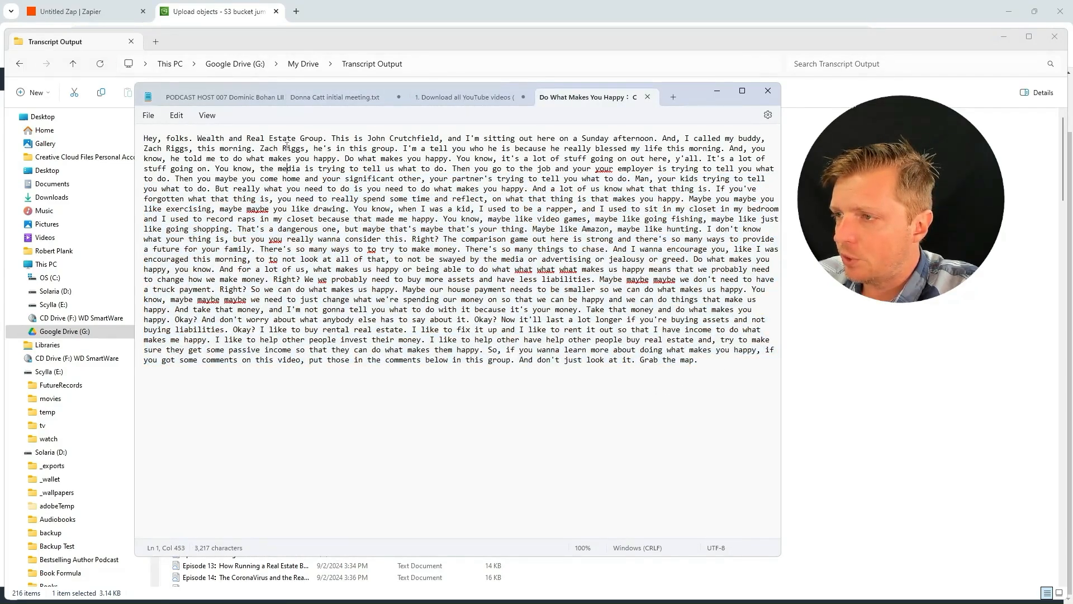
pyautogui.click(284, 138)
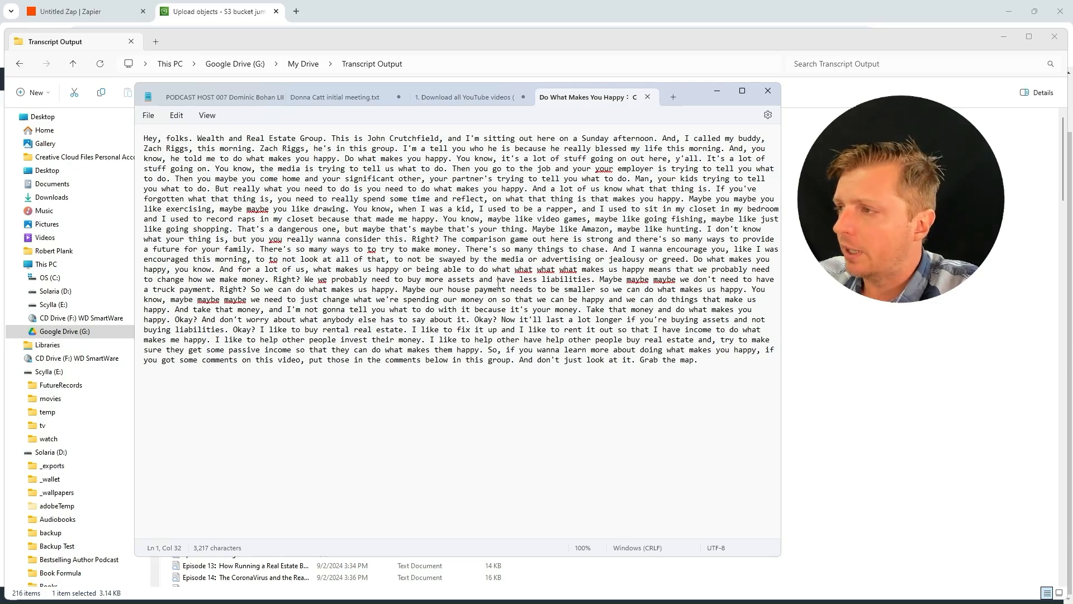
pyautogui.click(767, 90)
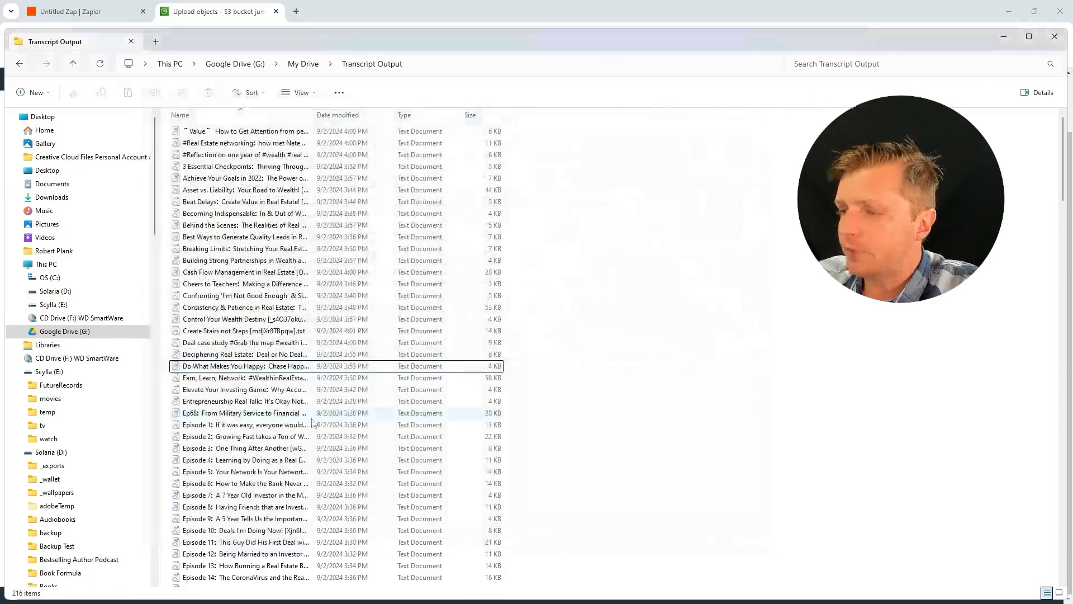
# Step: Open the Episode 17 transcript further down the Transcript Output folder, review its text, and close Notepad
pyautogui.scroll(-5, 261, 445)
pyautogui.doubleClick(260, 441)
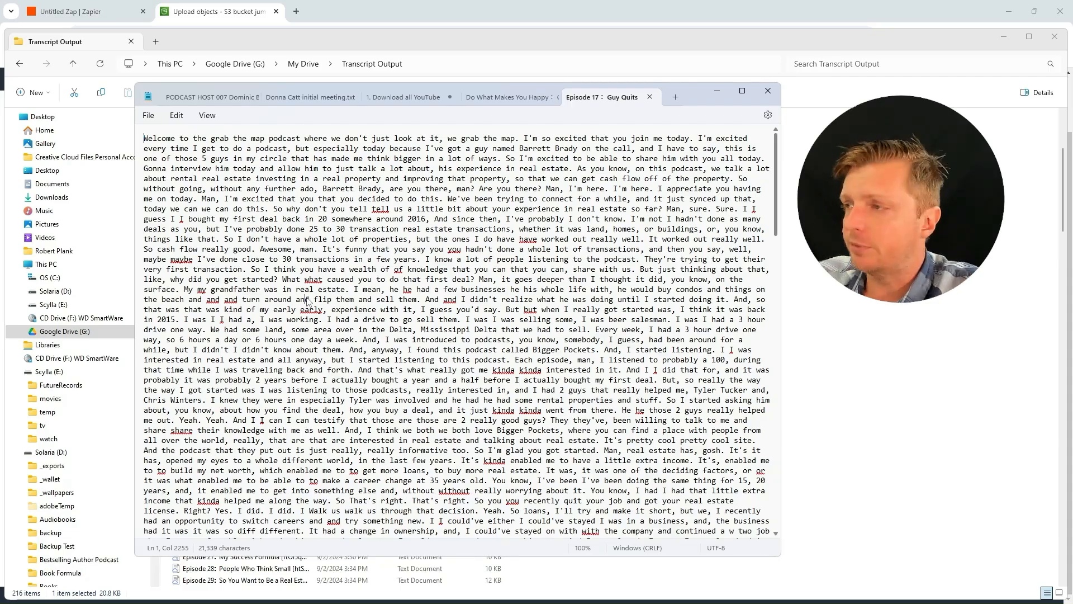
pyautogui.click(767, 90)
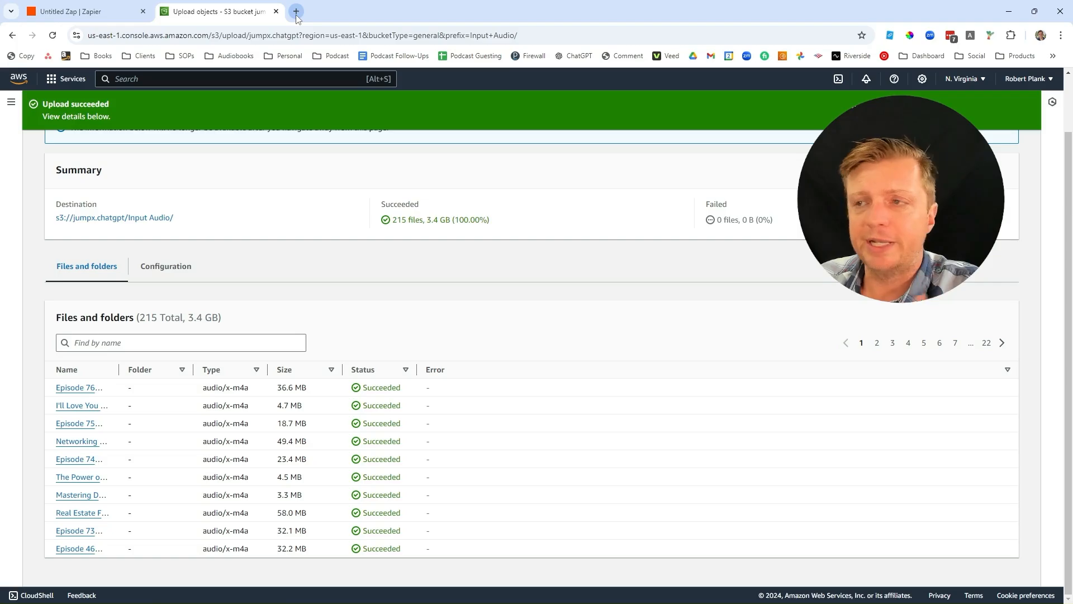
# Step: Open chatgpt.com in a new browser tab and view the configuration options for creating a new GPT
pyautogui.click(296, 12)
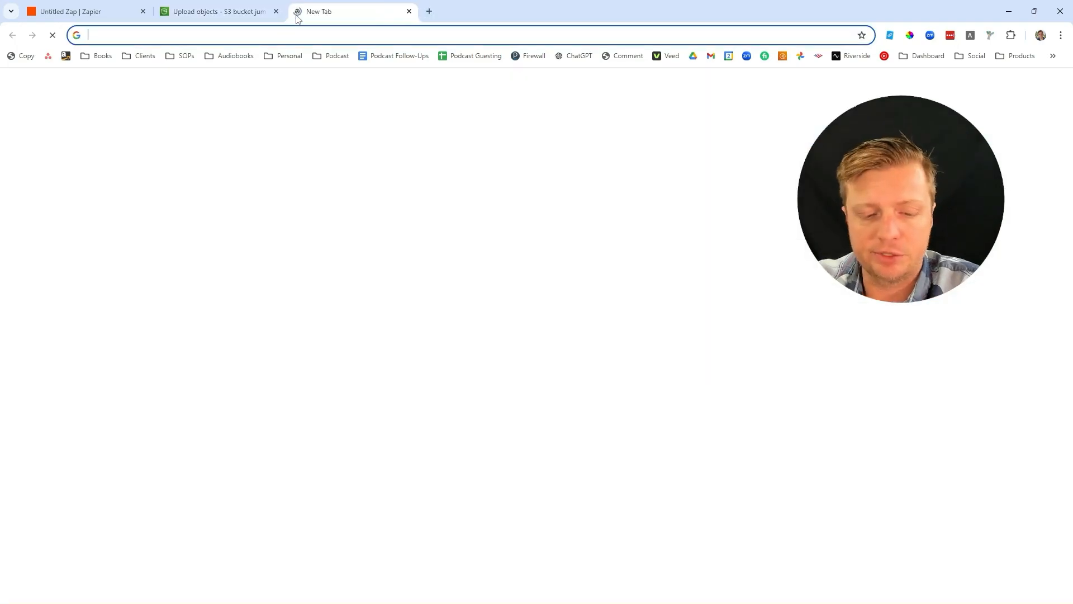
pyautogui.write('chatgpt.com')
pyautogui.press('Return')
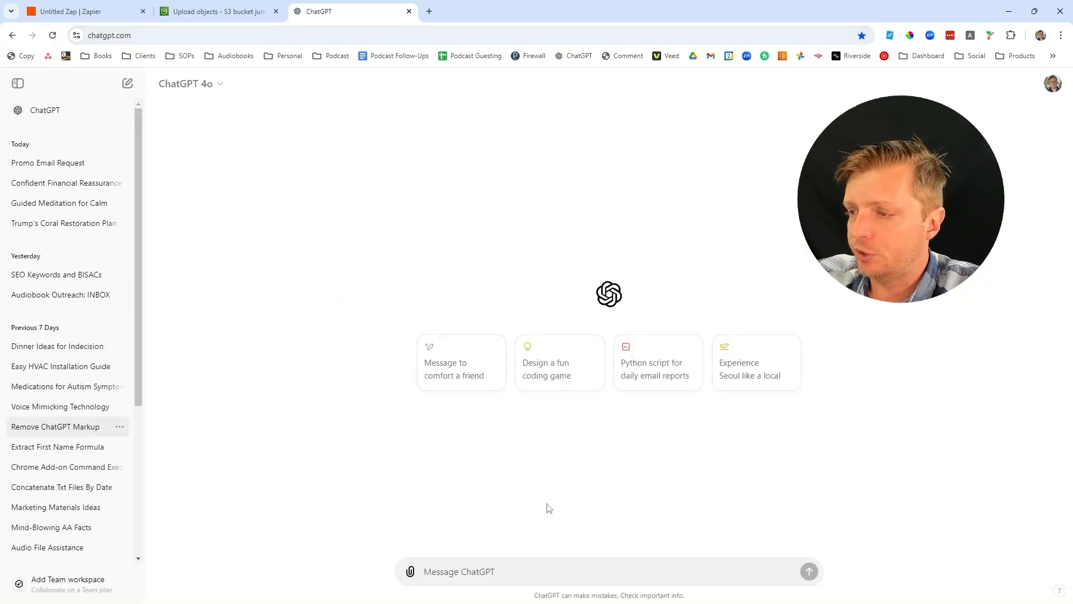
pyautogui.click(503, 566)
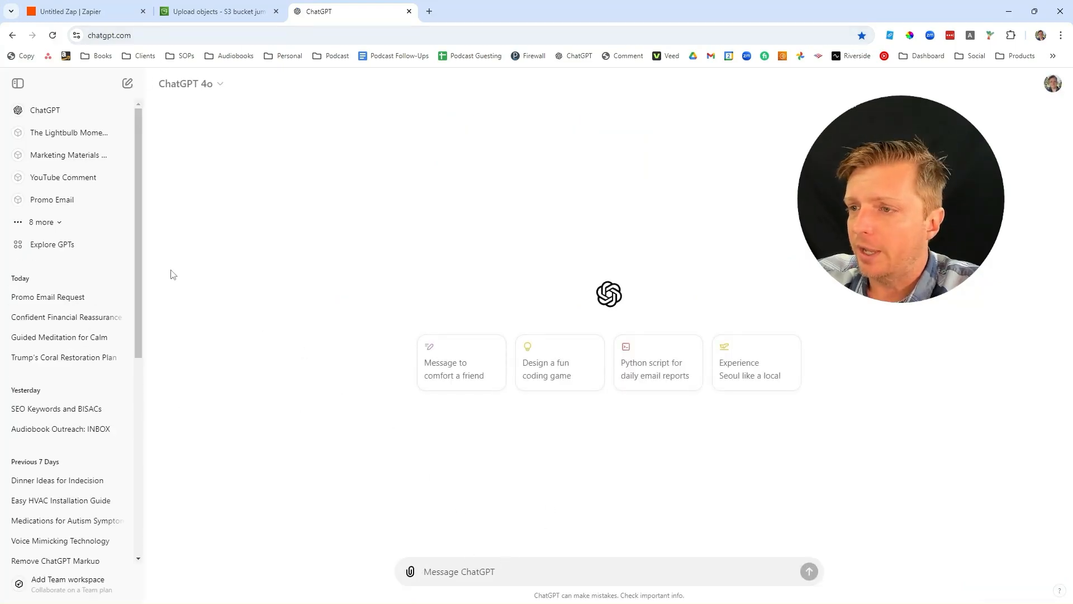
pyautogui.click(59, 256)
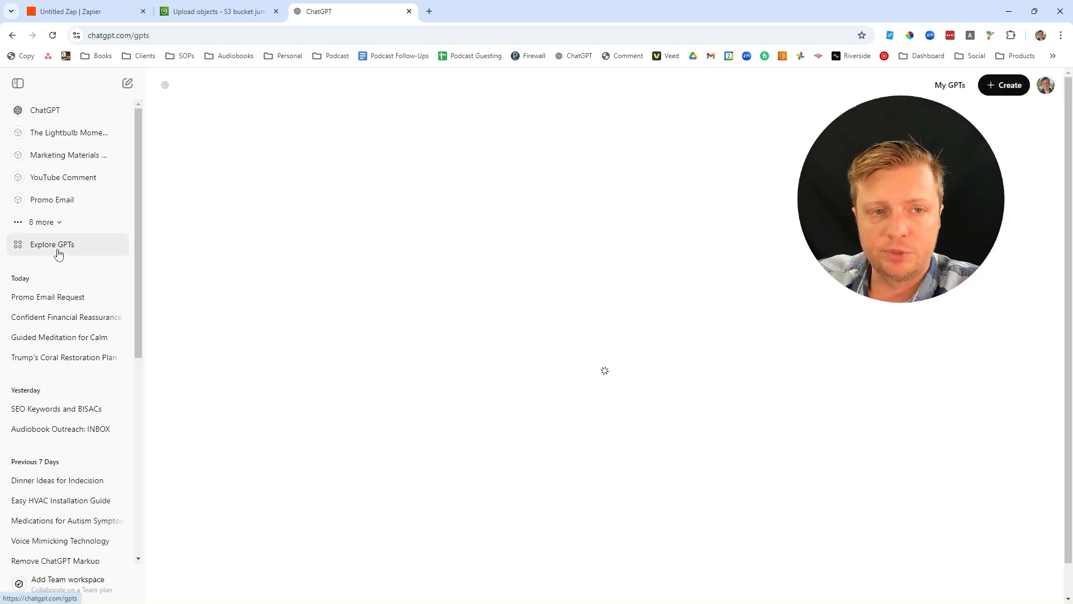
pyautogui.click(998, 91)
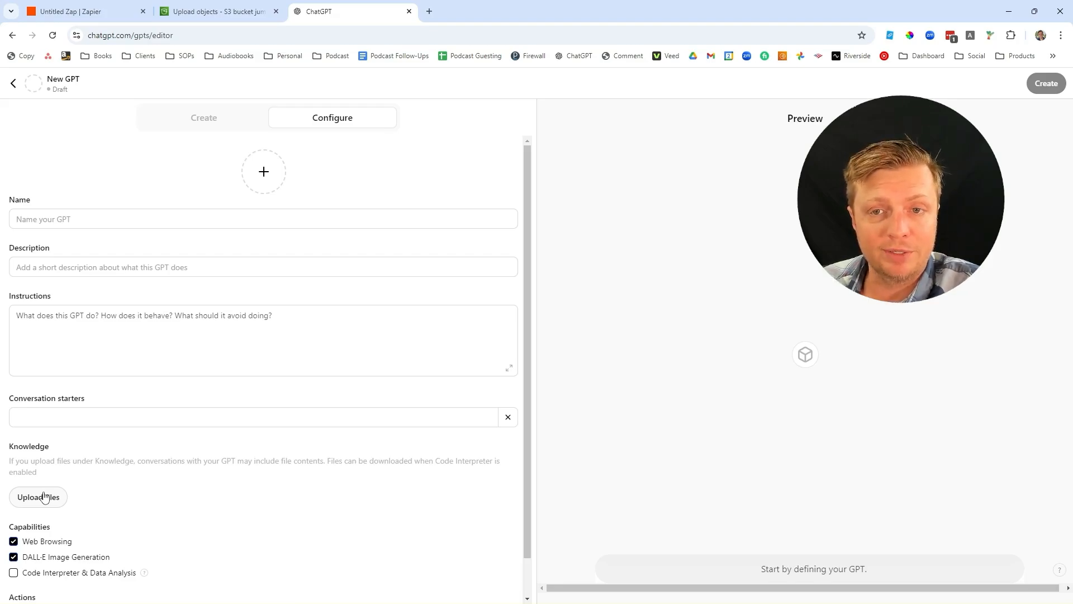
# Step: Search Google for "openai playground", open the OpenAI Platform Playground, and go to its Assistants page
pyautogui.click(258, 37)
pyautogui.write('openai ')
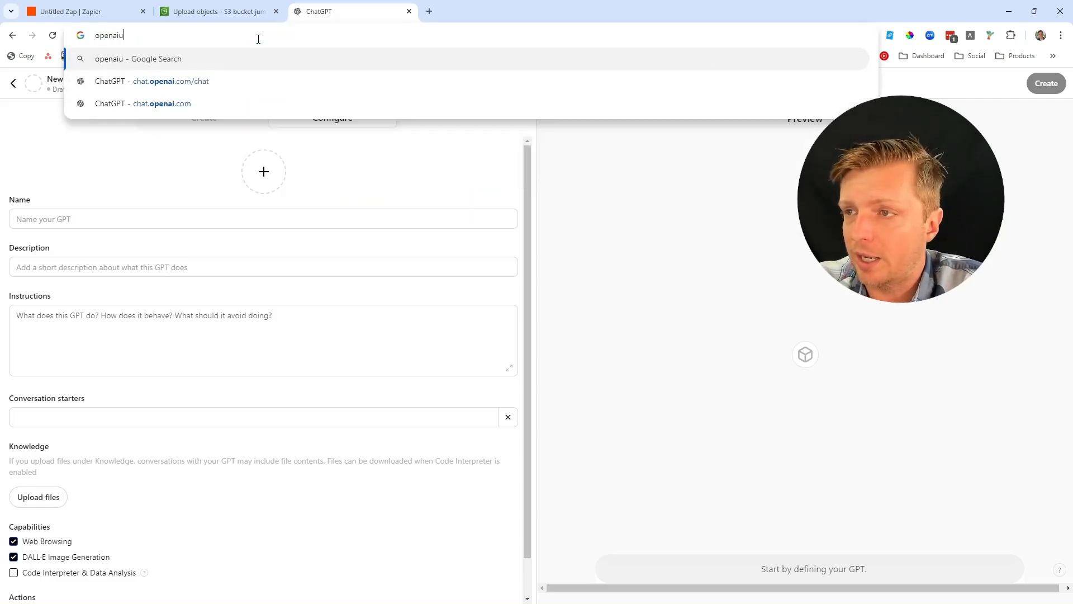
pyautogui.write('playground')
pyautogui.press('Return')
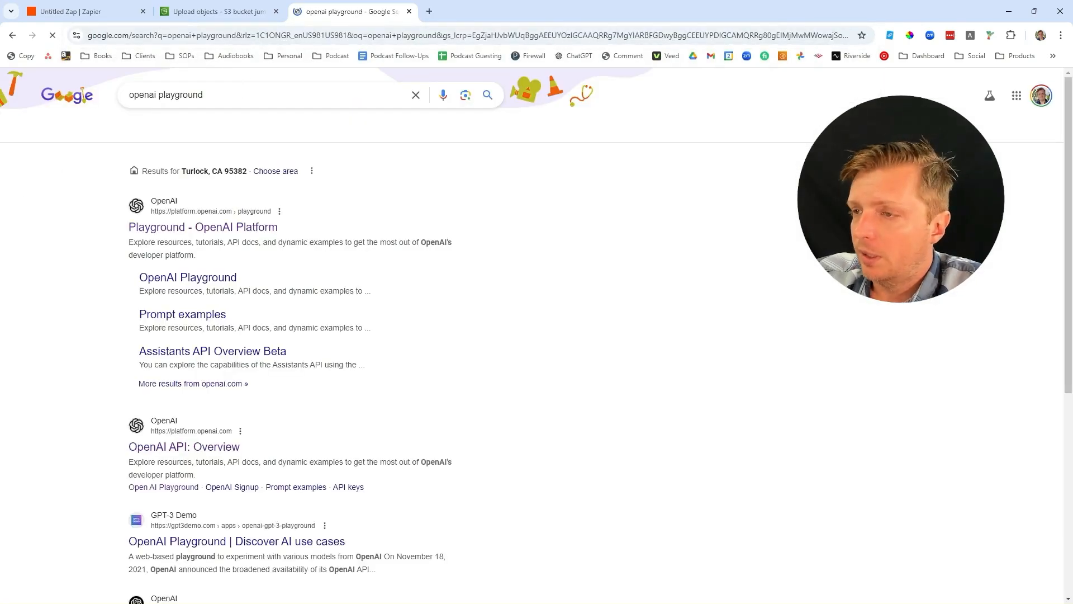
pyautogui.click(157, 228)
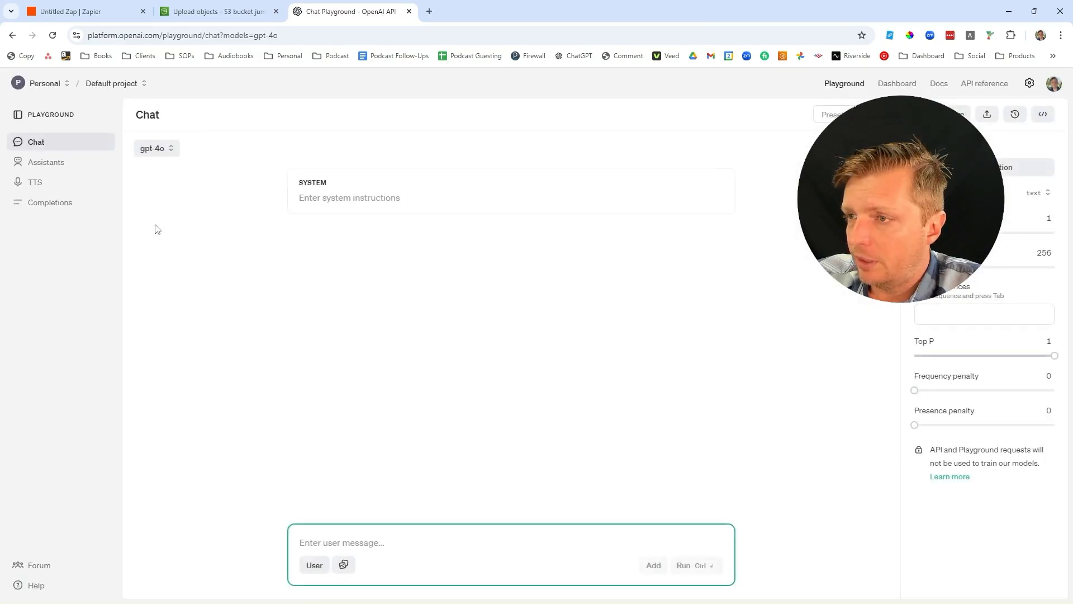
pyautogui.click(68, 170)
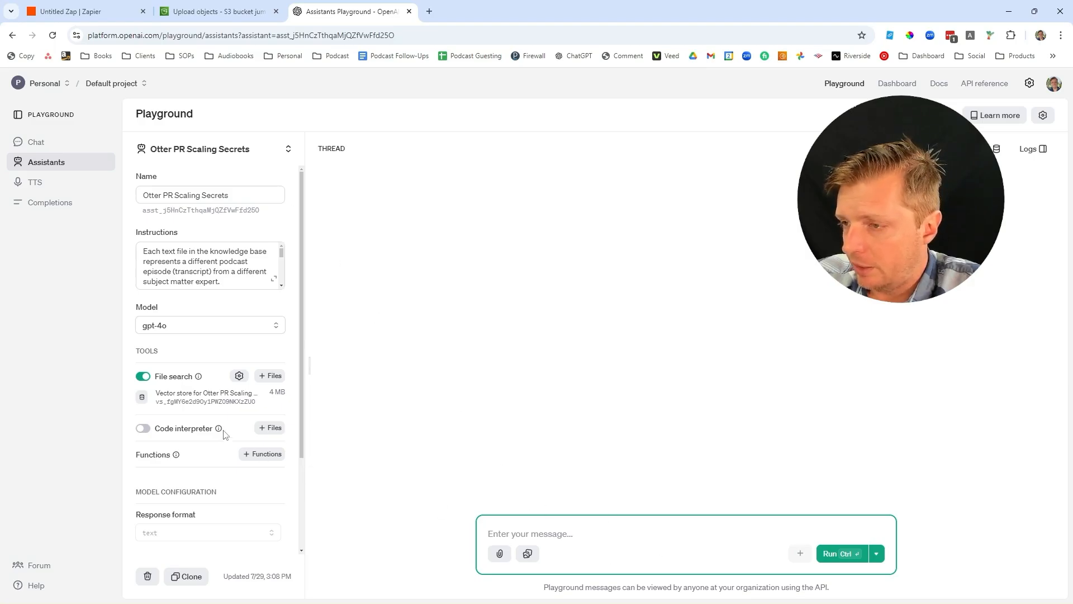
pyautogui.click(223, 154)
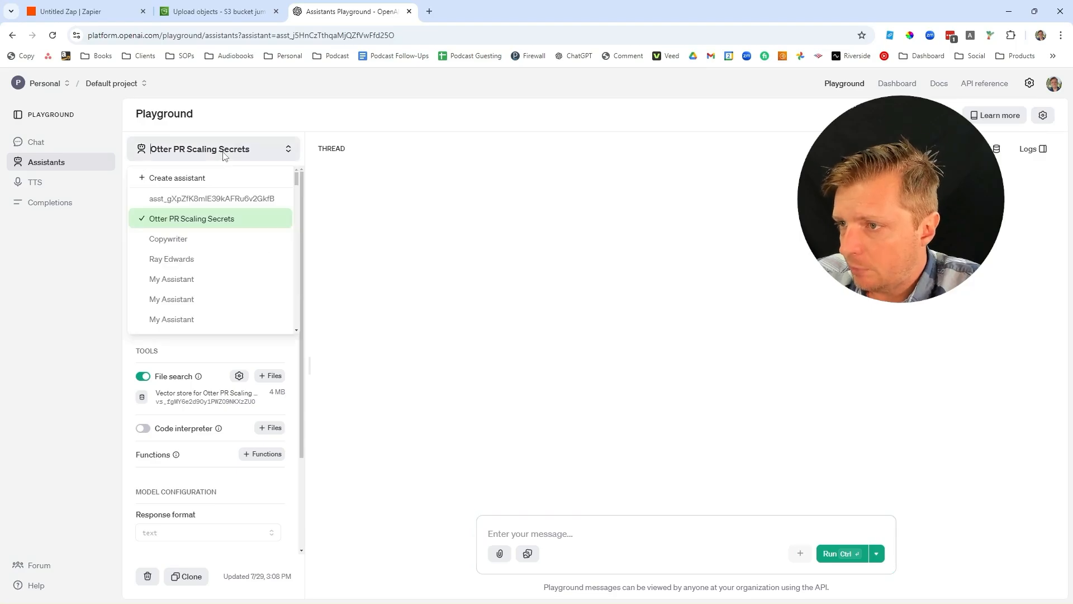
pyautogui.click(117, 86)
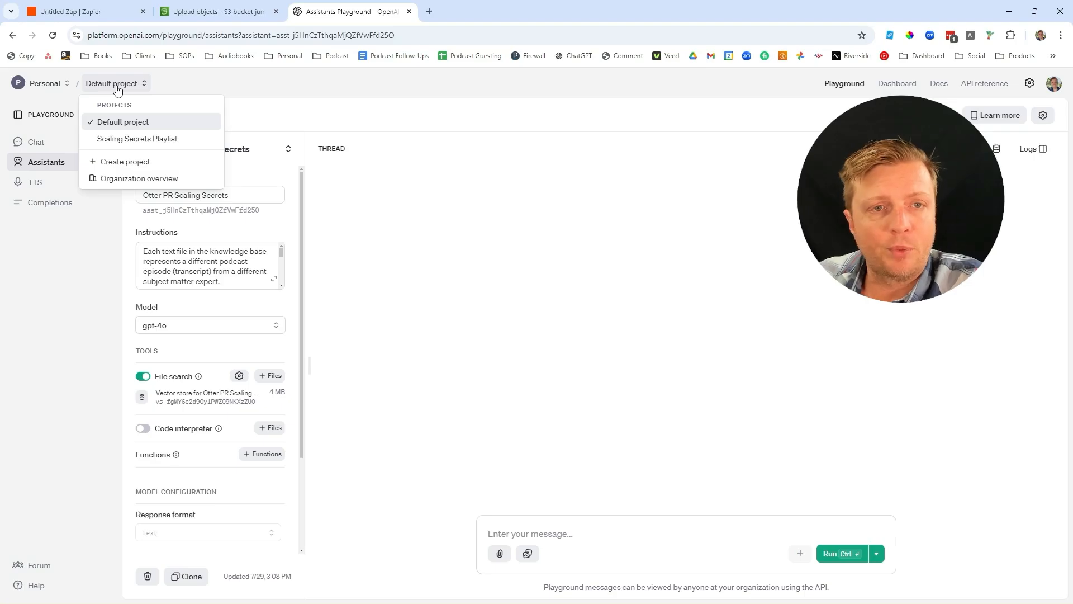
pyautogui.click(513, 216)
pyautogui.click(240, 149)
pyautogui.scroll(-1, 212, 279)
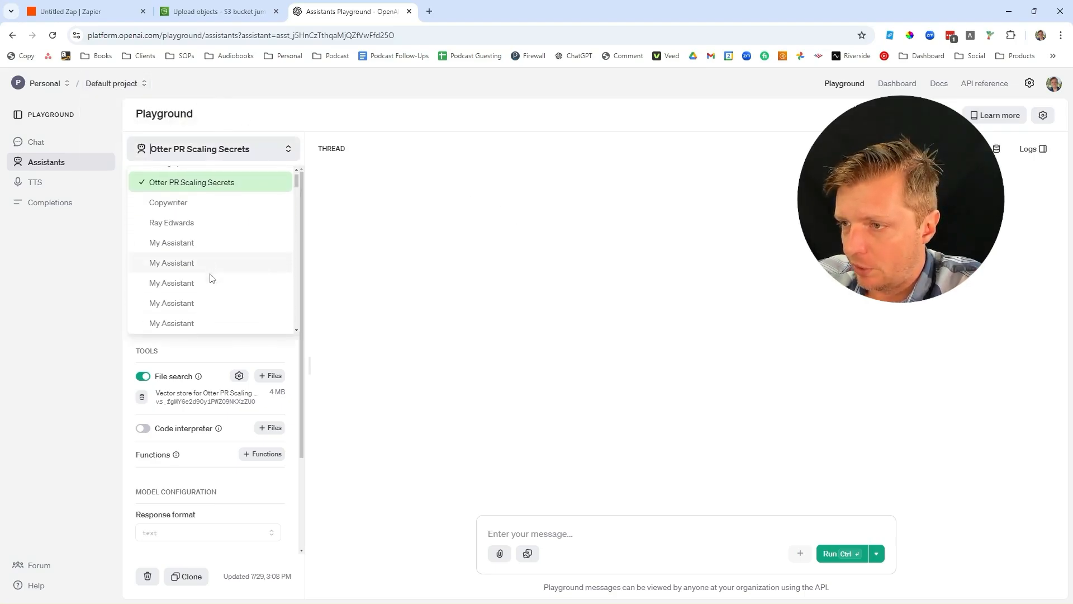
pyautogui.scroll(1, 221, 269)
# Step: Create a new project named "Grab the Map Podcast"
pyautogui.click(138, 87)
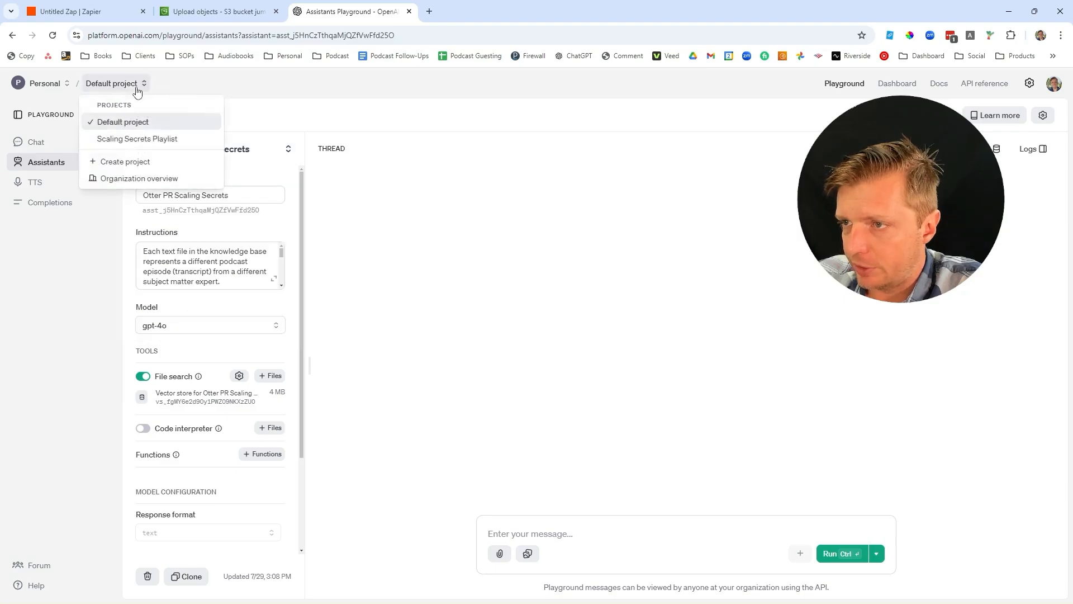
pyautogui.click(114, 161)
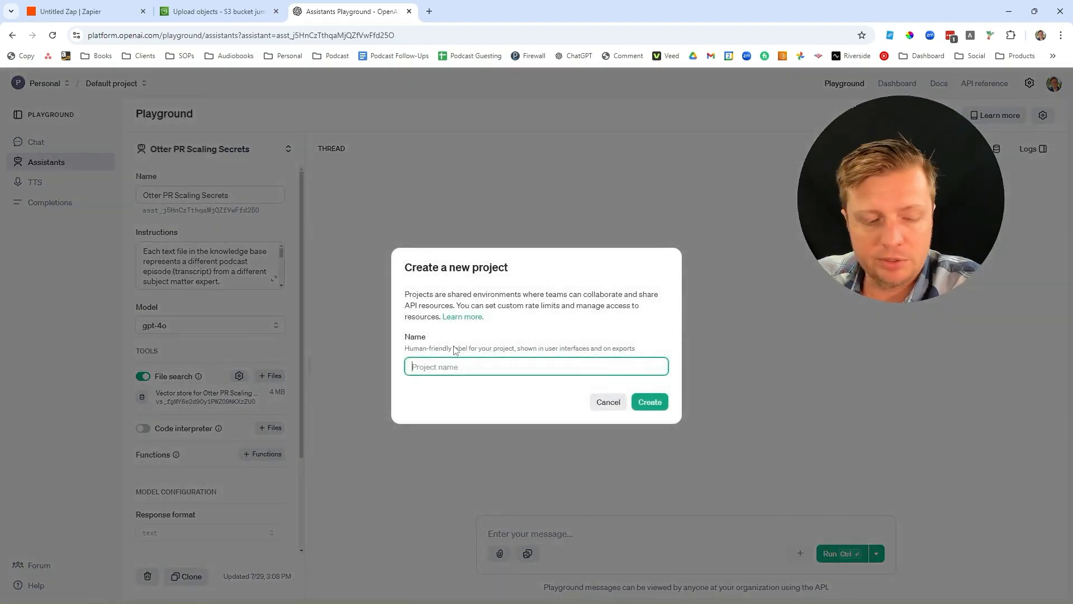
pyautogui.write('Grab the Map Podcast')
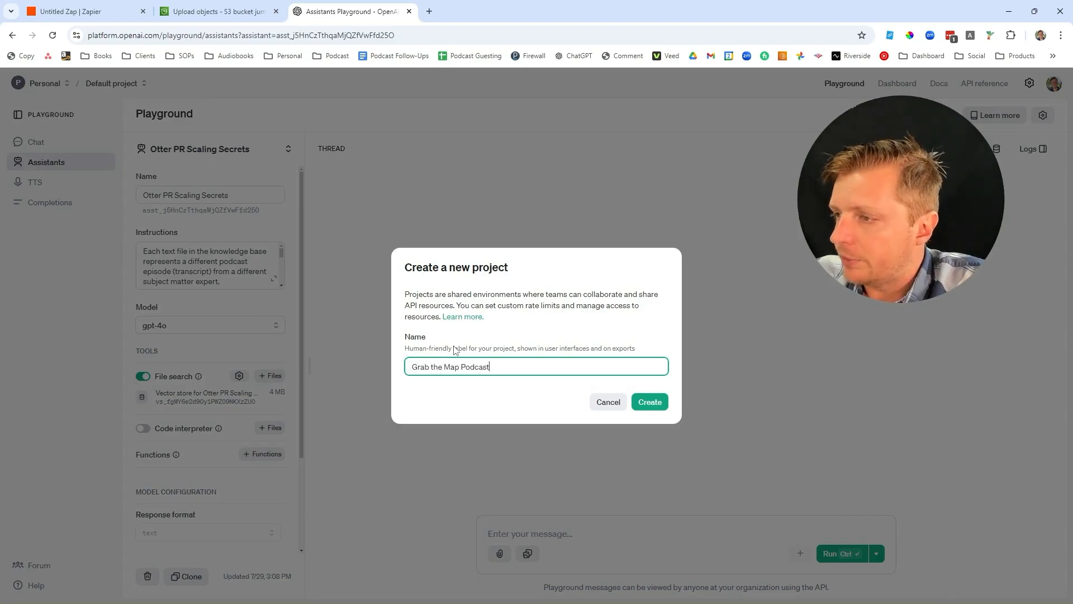
pyautogui.click(643, 403)
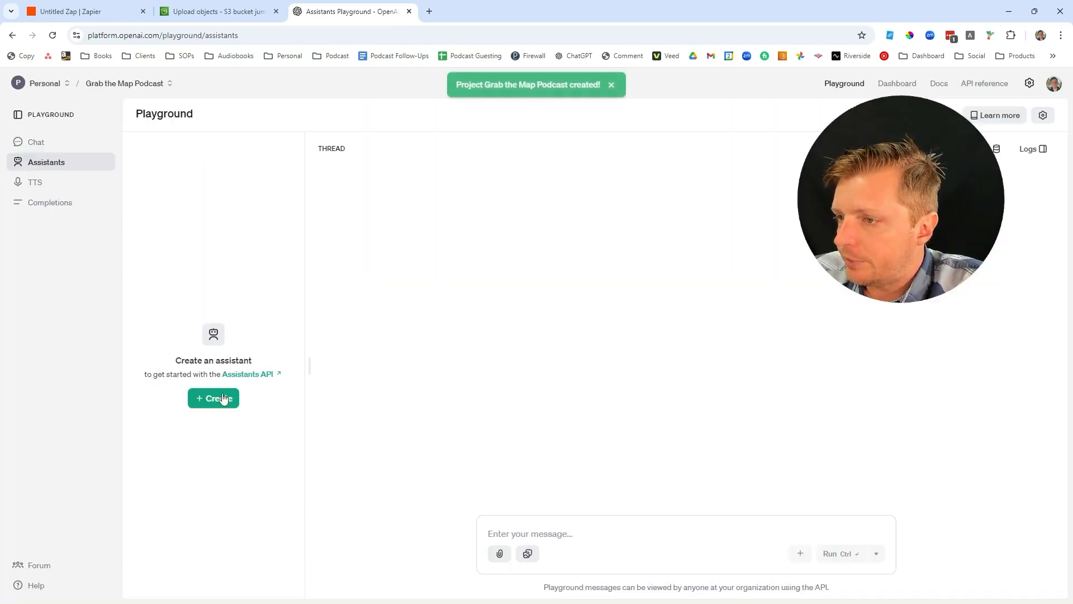
# Step: Create an assistant named "Grab the Map Podcast" in the new project and enable its File search tool
pyautogui.click(224, 398)
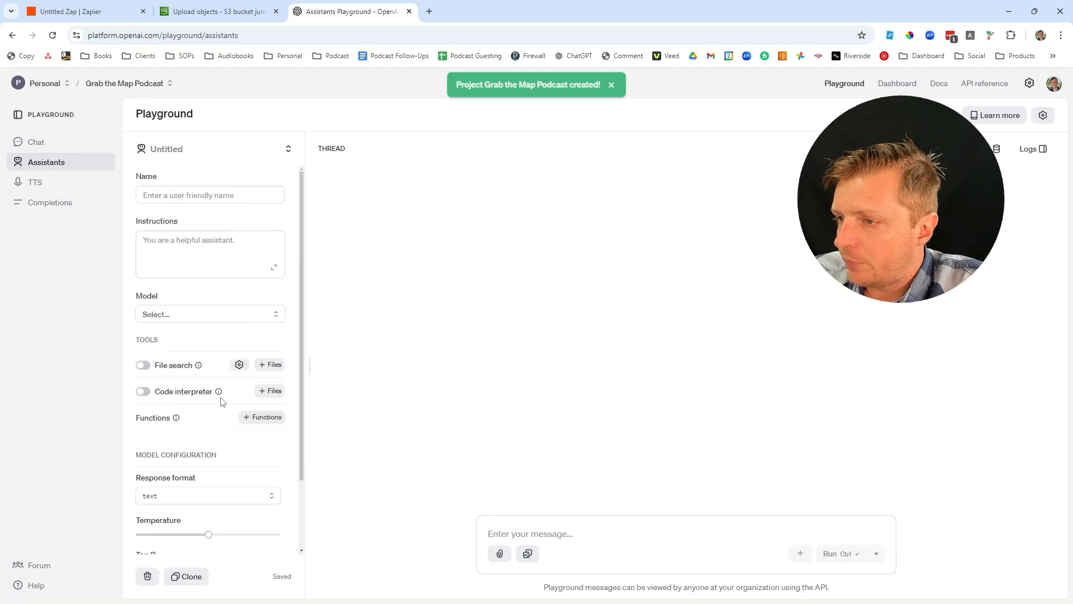
pyautogui.click(174, 190)
pyautogui.write('Grab the Map Podcast')
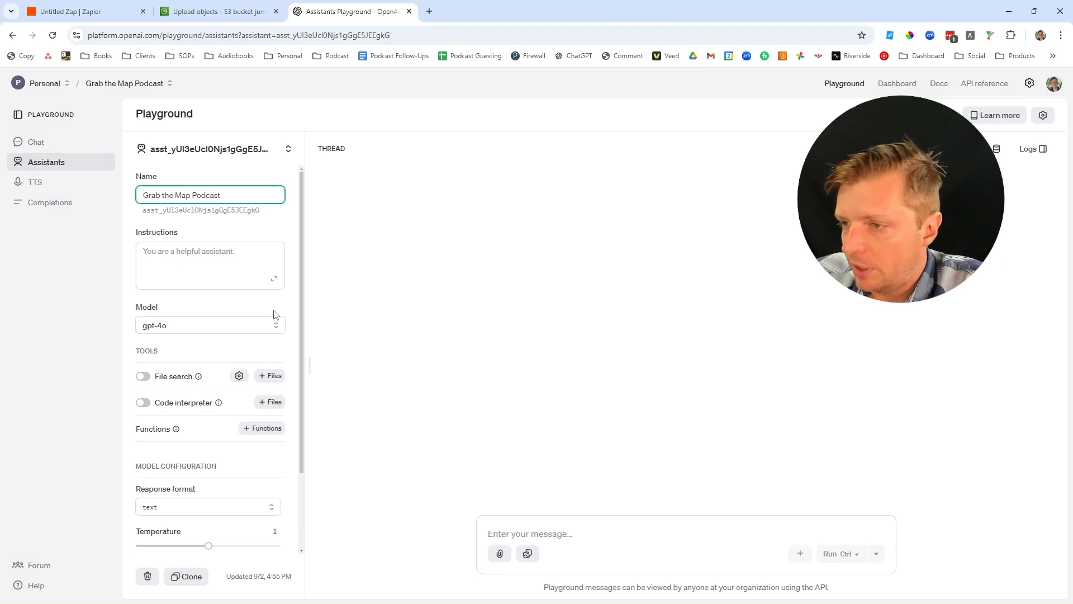
pyautogui.click(146, 419)
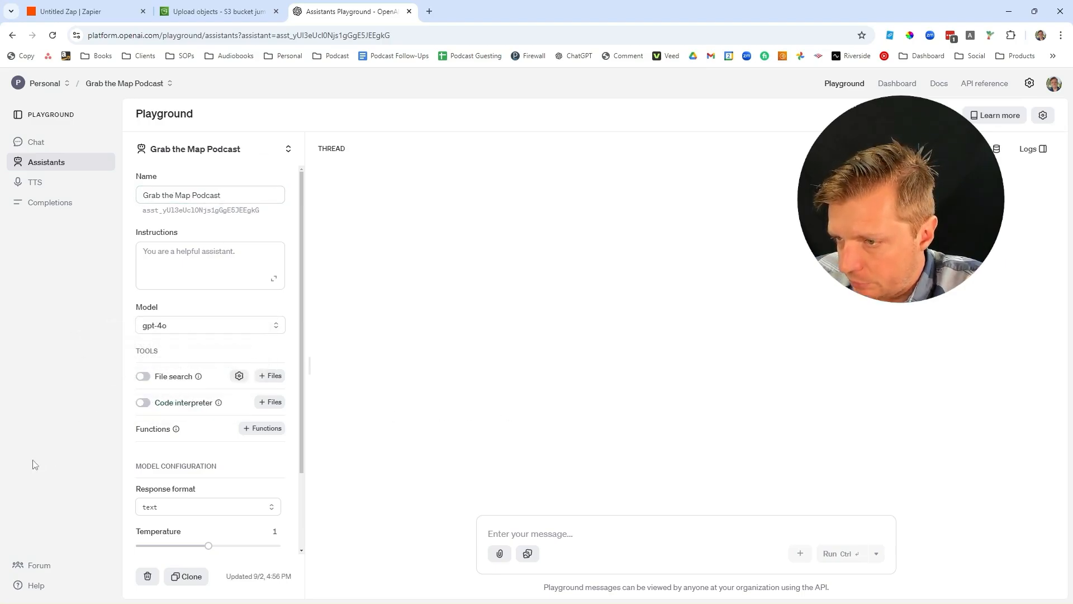
pyautogui.click(143, 376)
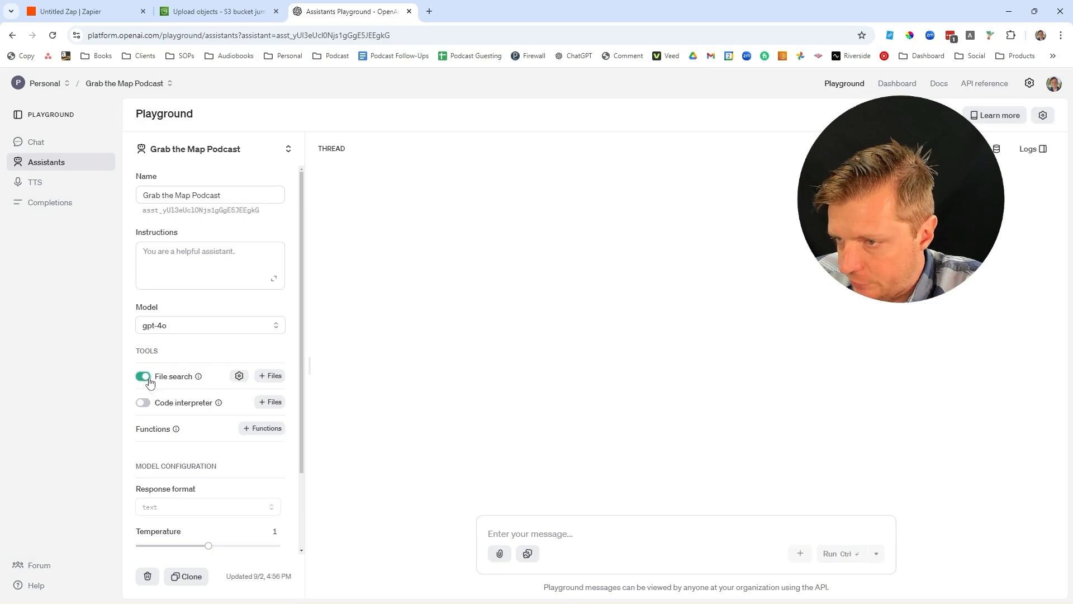
pyautogui.click(269, 375)
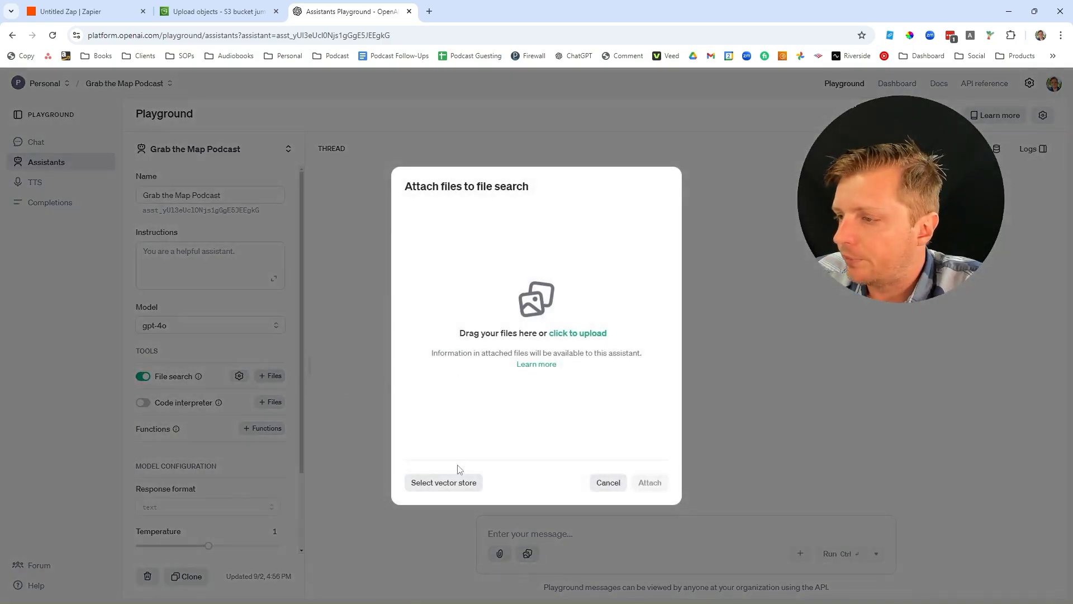
pyautogui.click(467, 486)
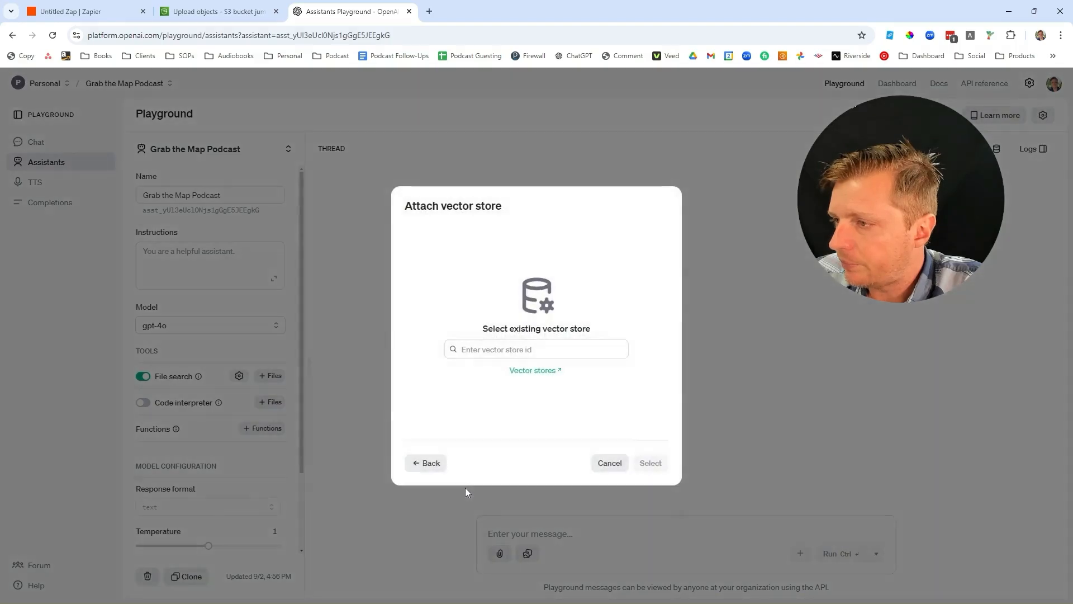
pyautogui.click(606, 460)
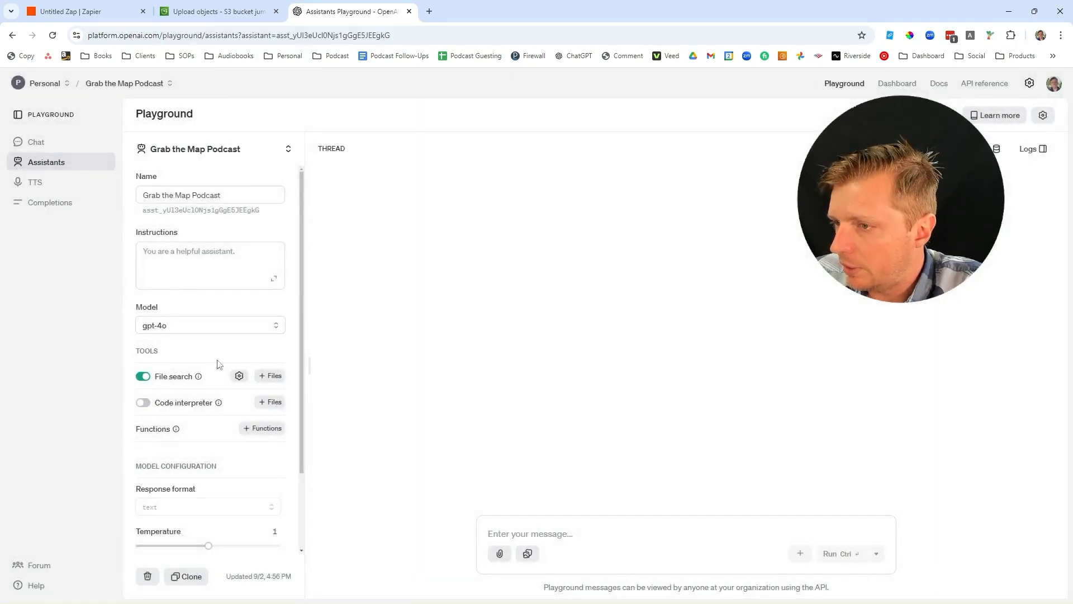
# Step: Start a file upload for File search and browse to the Transcript Output folder in Google Drive's My Drive
pyautogui.click(265, 377)
pyautogui.click(563, 342)
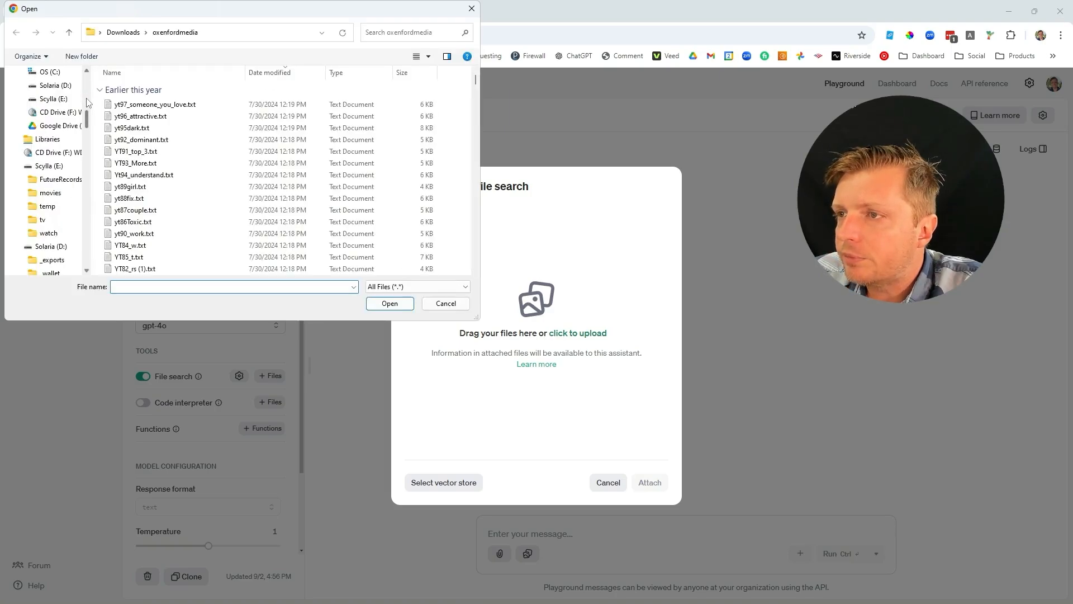
pyautogui.moveTo(87, 116); pyautogui.dragTo(87, 97)
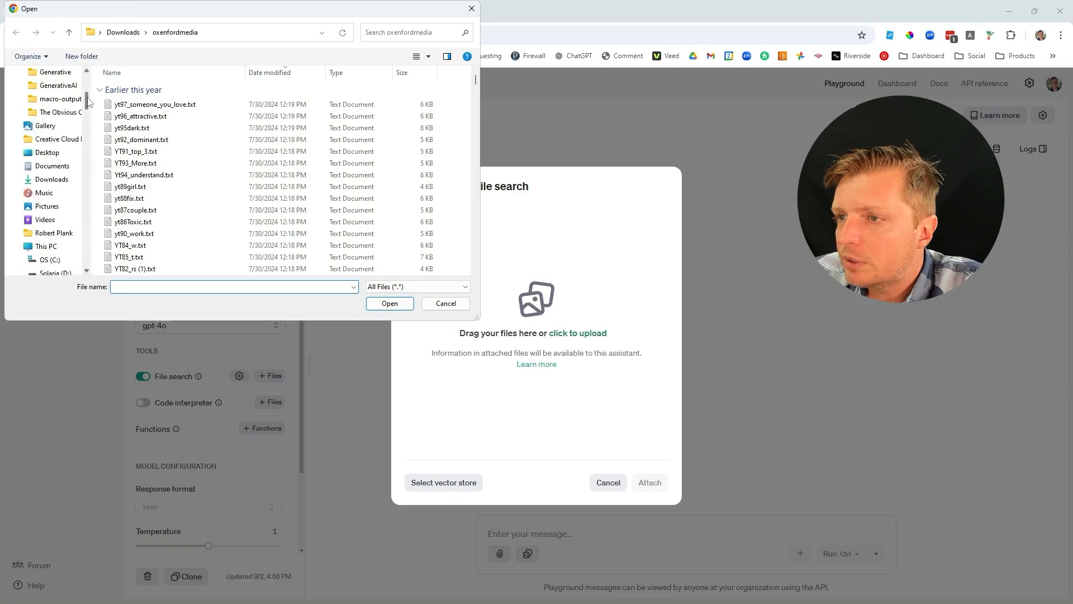
pyautogui.click(51, 245)
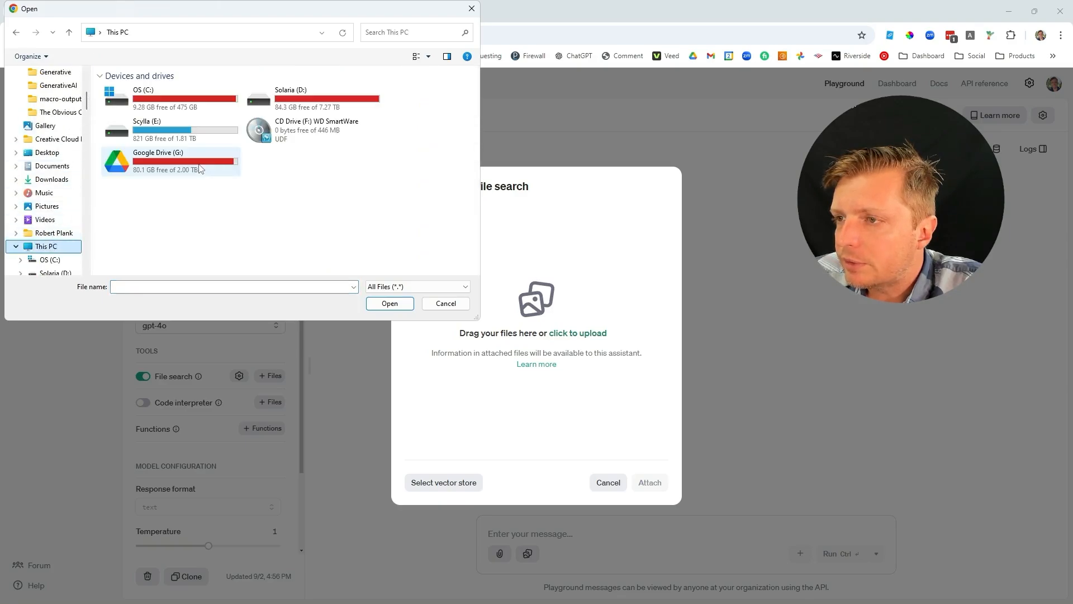
pyautogui.click(208, 161)
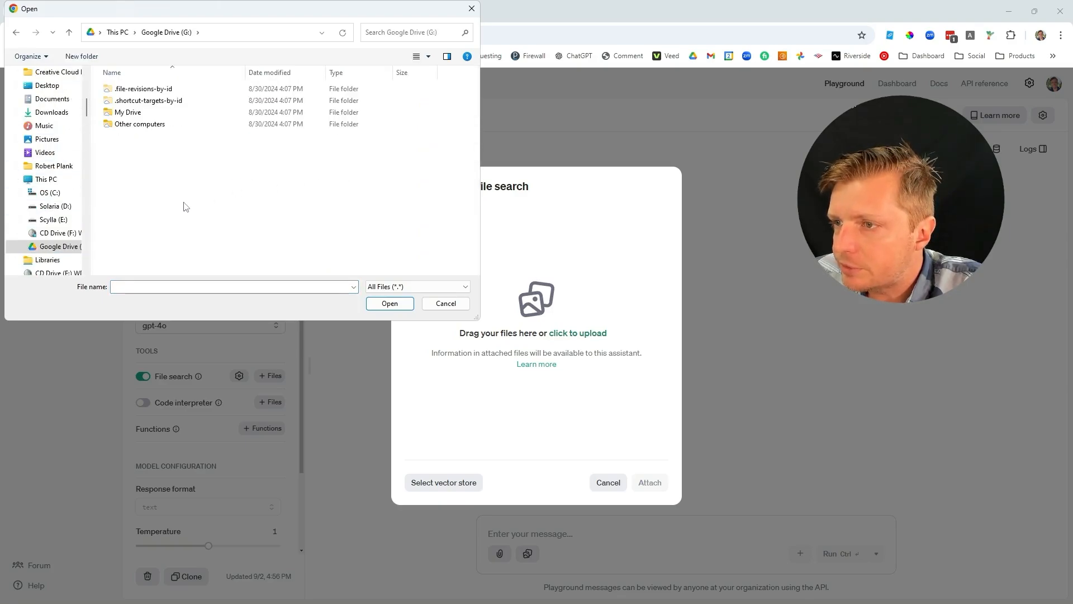
pyautogui.doubleClick(162, 115)
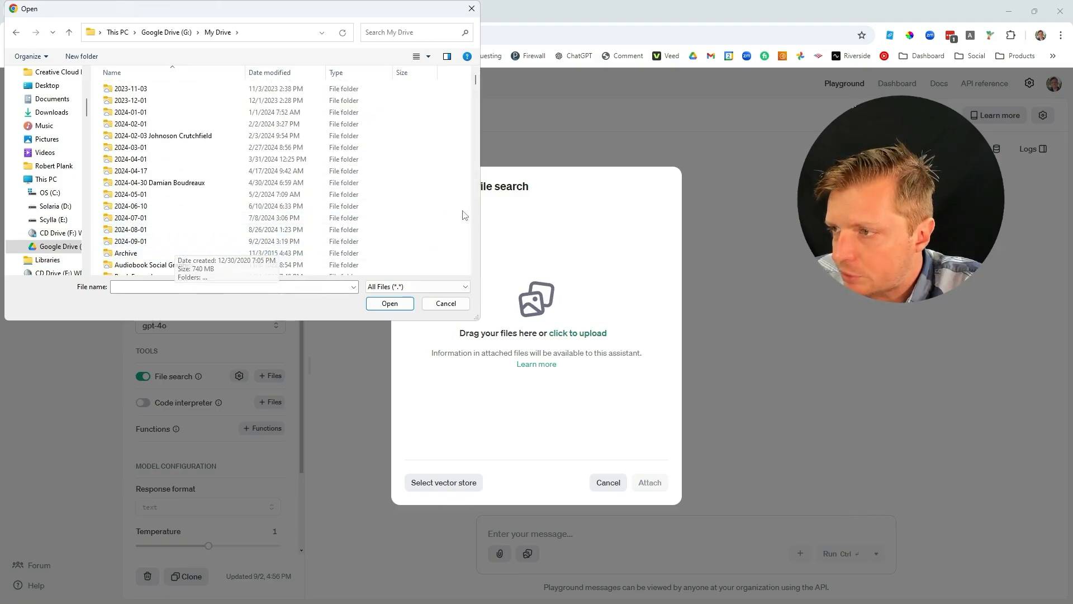
pyautogui.scroll(-10, 463, 215)
pyautogui.doubleClick(147, 109)
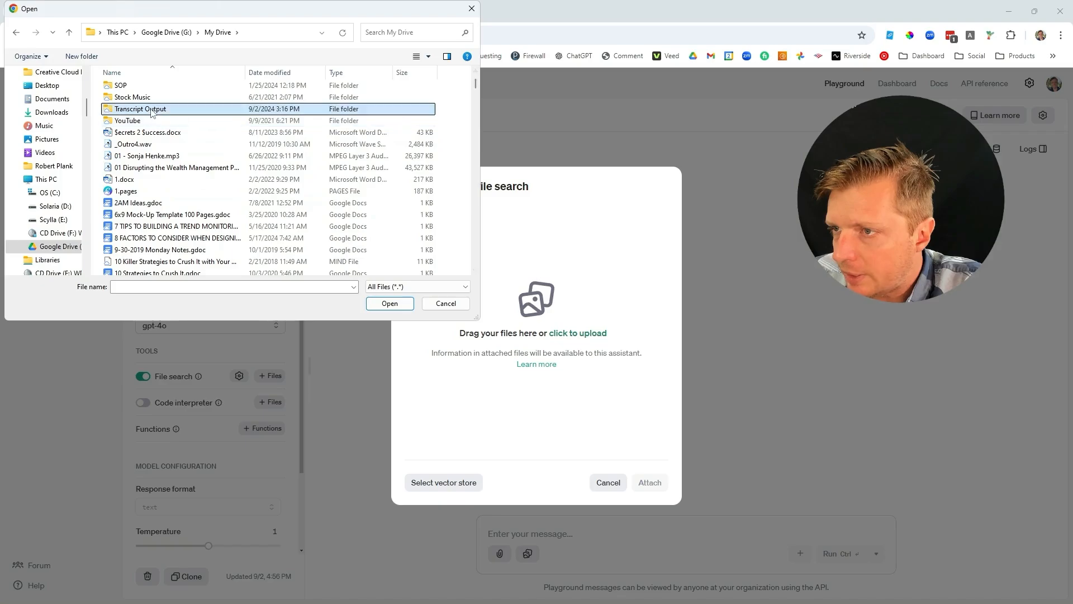
# Step: Try to upload every transcript in the Transcript Output folder at once and attach them to File search
pyautogui.click(162, 135)
pyautogui.hotkey('ctrl', 'a')
pyautogui.click(384, 303)
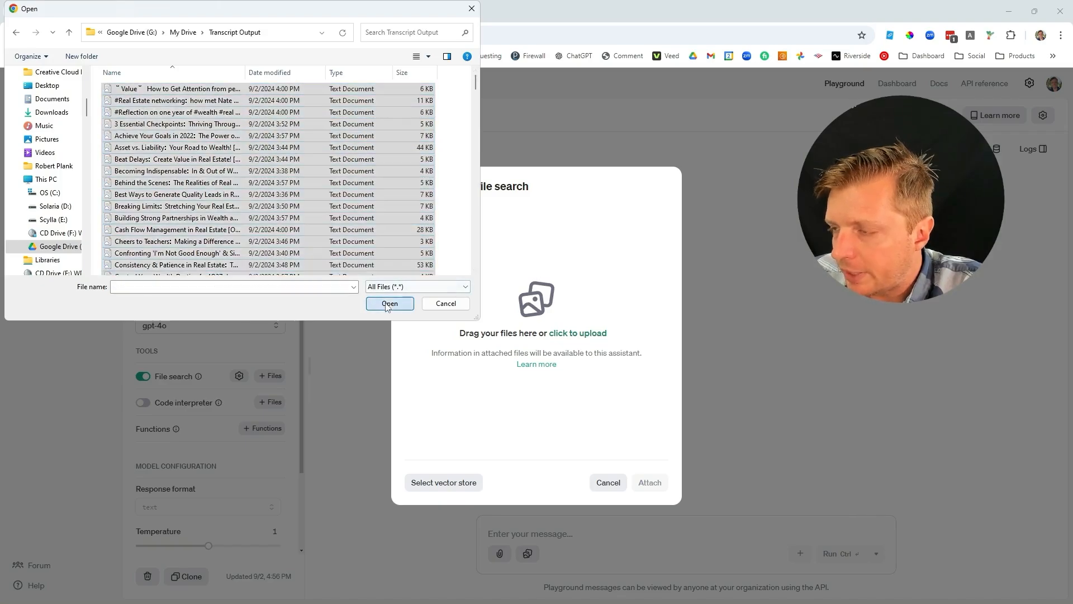
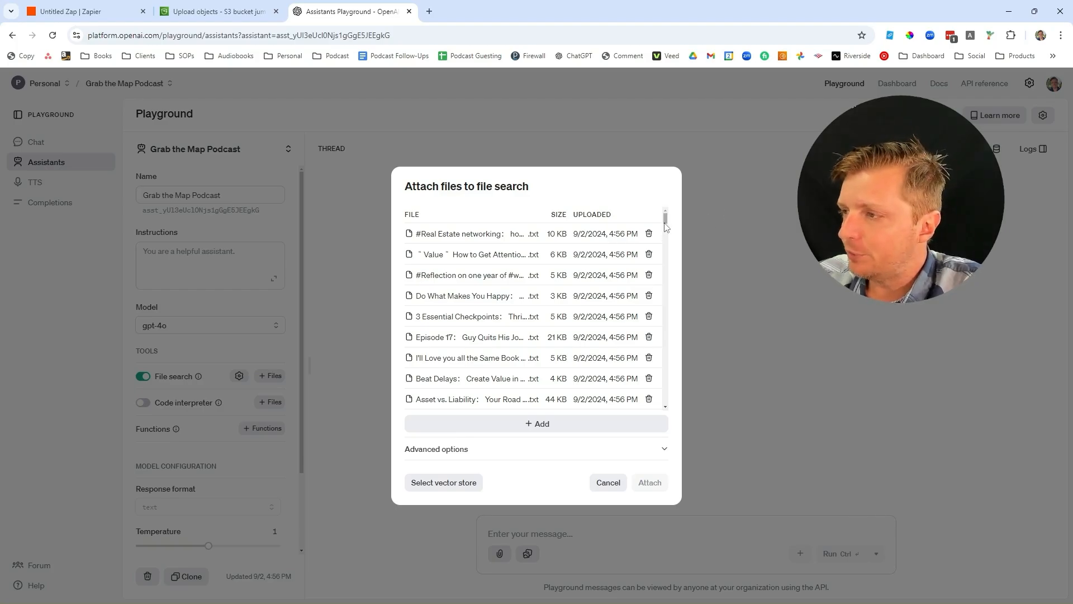
pyautogui.moveTo(667, 221); pyautogui.dragTo(667, 270)
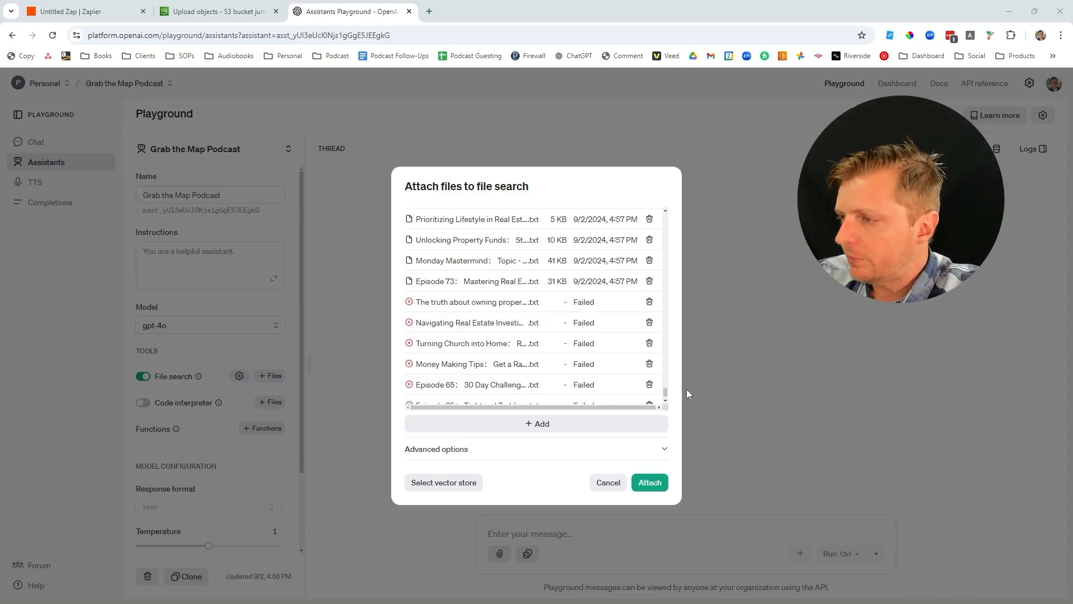
pyautogui.moveTo(666, 395)
pyautogui.mouseDown()
pyautogui.moveTo(668, 241)
pyautogui.moveTo(668, 400)
pyautogui.mouseUp()
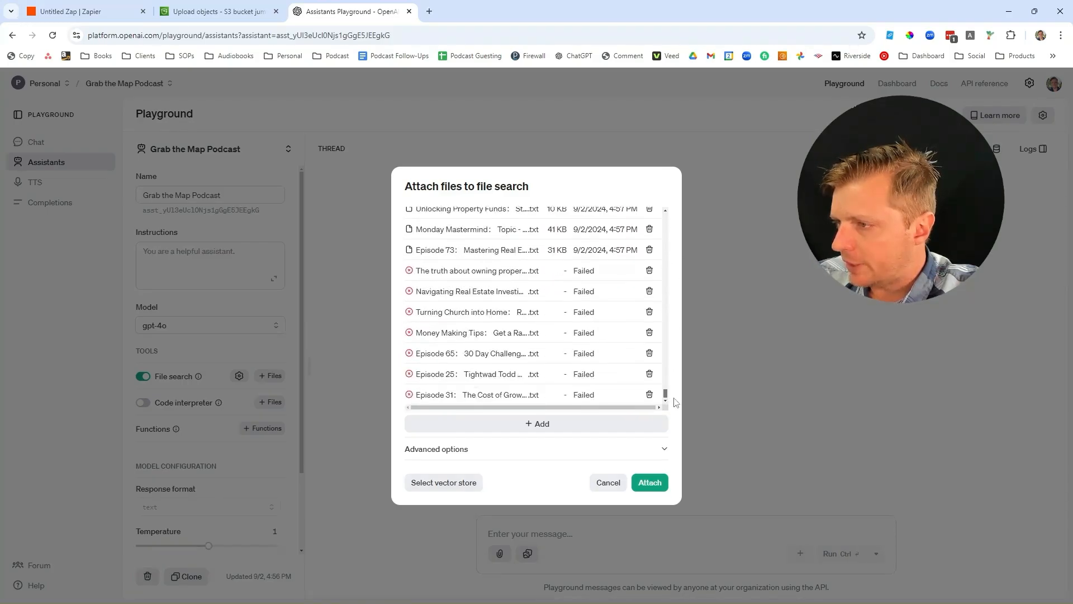
pyautogui.click(649, 482)
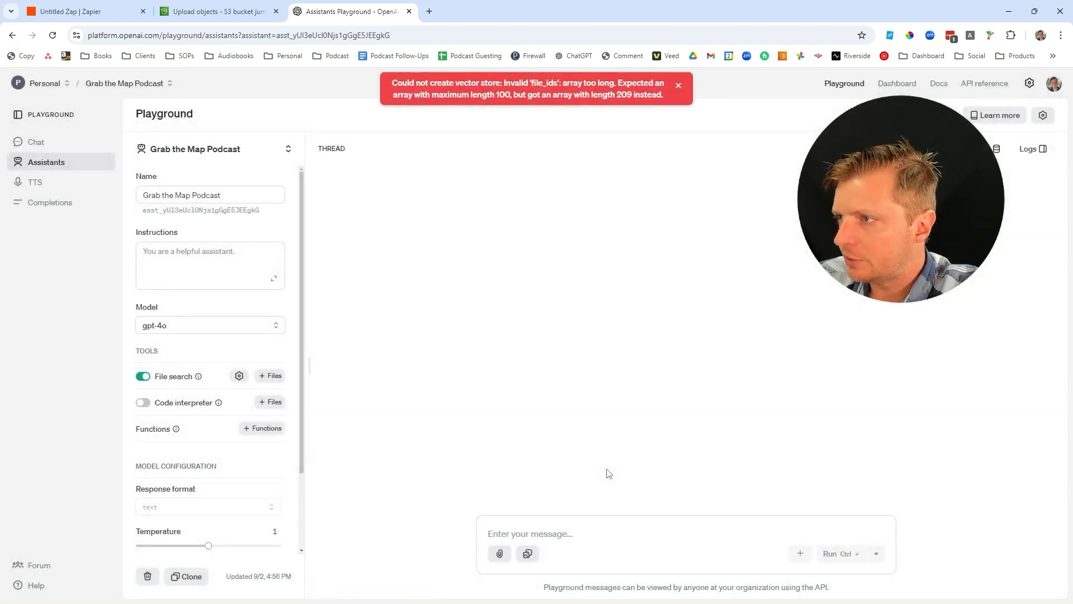
# Step: Start another File search upload, show the Transcript Output files as a list, and enlarge the file picker to fit more of them
pyautogui.click(275, 376)
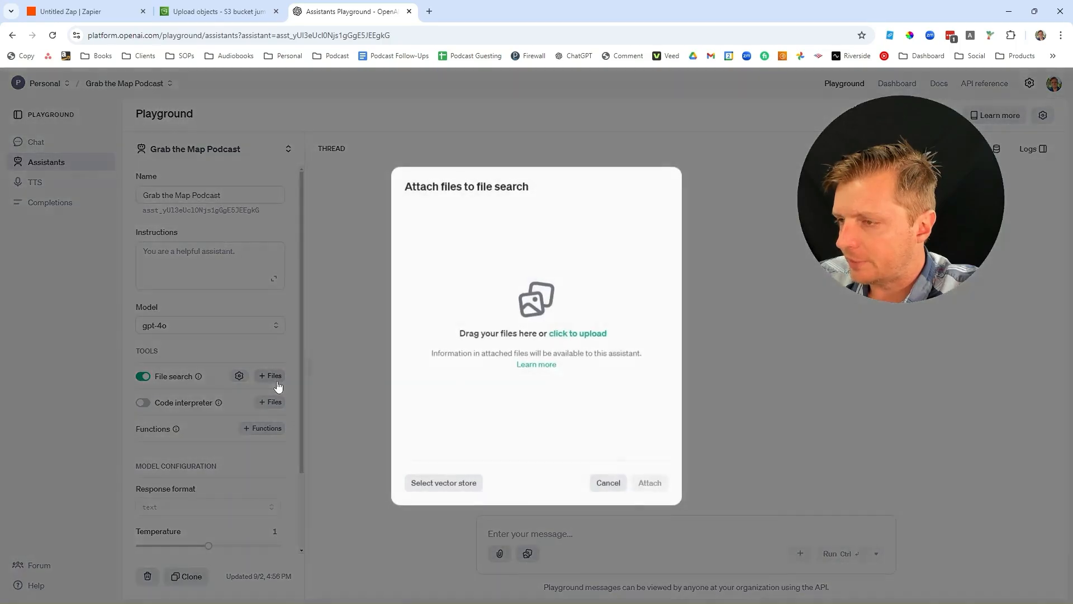
pyautogui.click(571, 335)
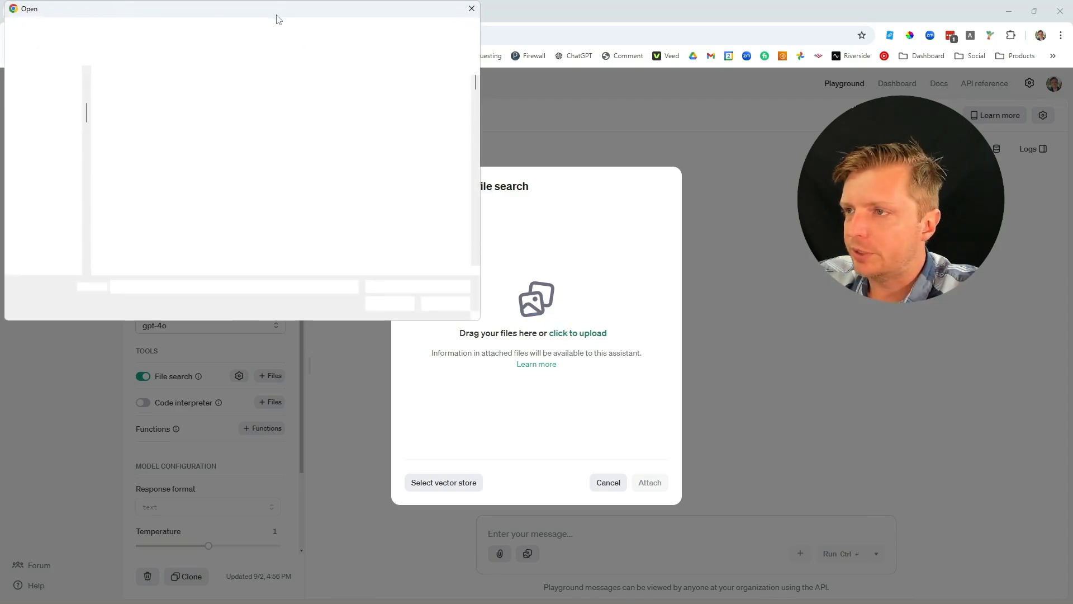
pyautogui.moveTo(270, 13); pyautogui.dragTo(475, 109)
pyautogui.rightClick(658, 186)
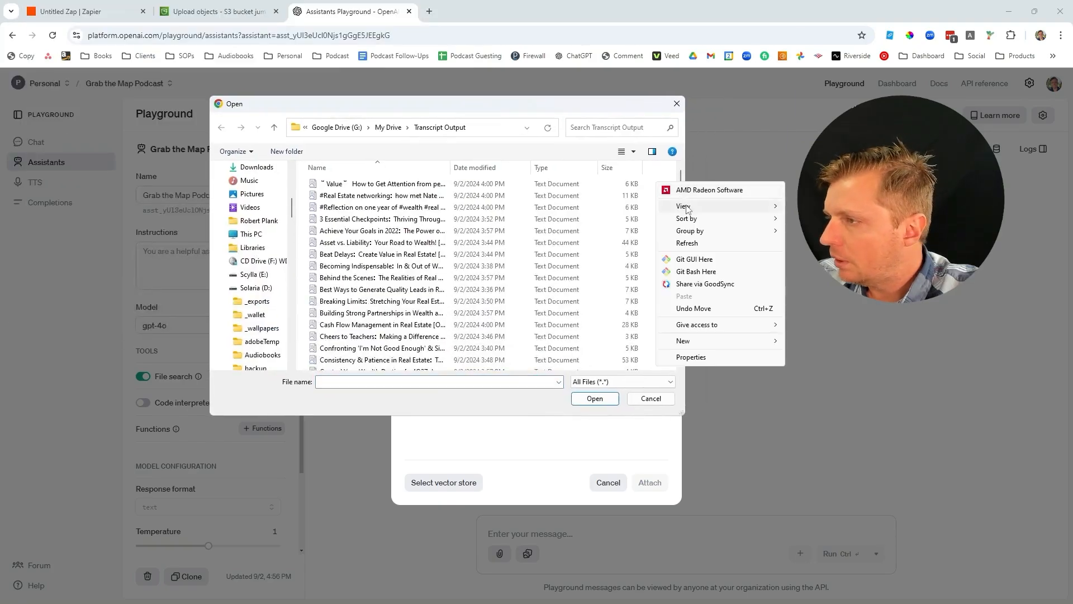
pyautogui.moveTo(687, 207)
pyautogui.click(805, 256)
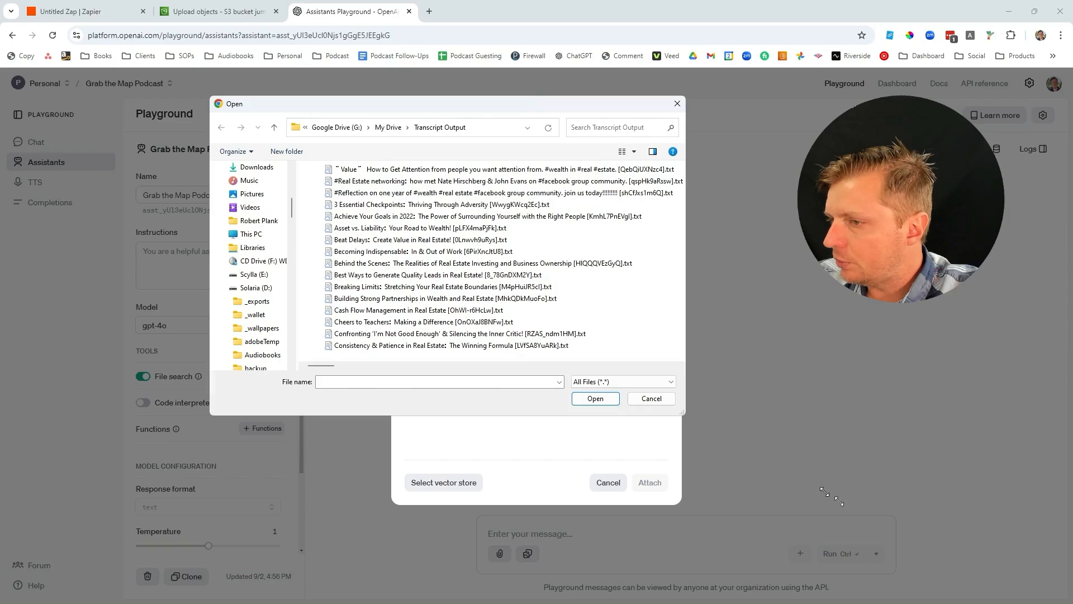
pyautogui.moveTo(680, 412); pyautogui.dragTo(997, 570)
pyautogui.moveTo(586, 105); pyautogui.dragTo(432, 69)
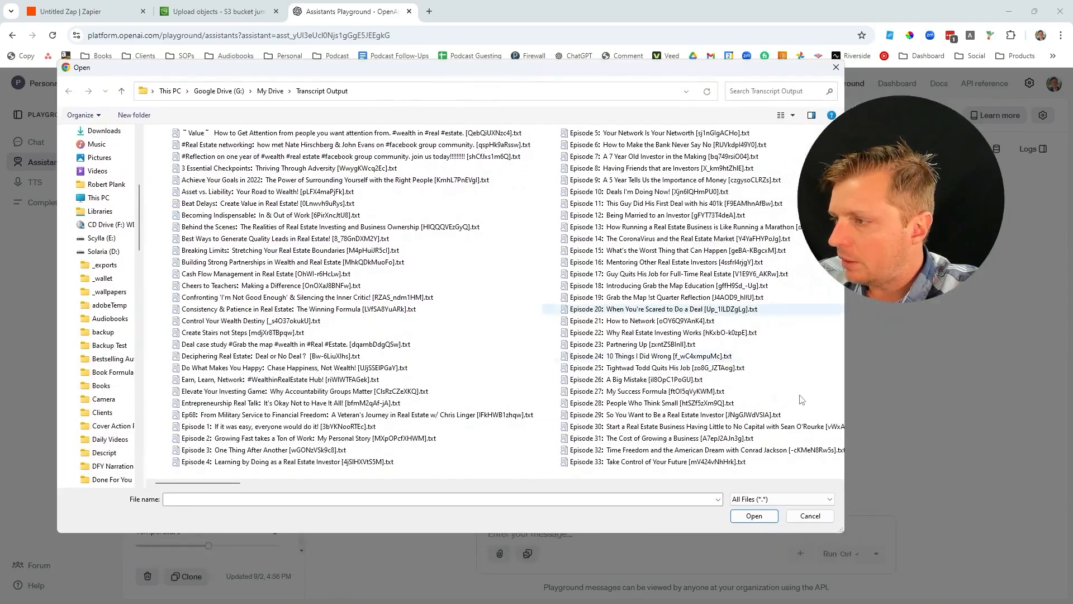
pyautogui.moveTo(841, 529); pyautogui.dragTo(1070, 568)
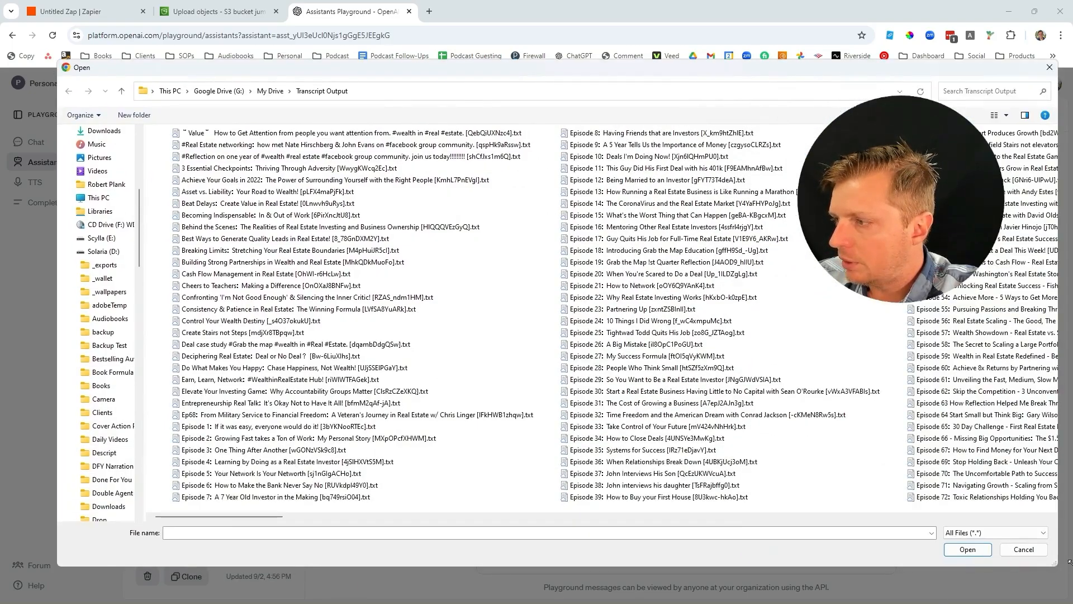
# Step: Upload the first batch of transcripts, from "Value" How to Get Attention through Episode 41, and attach them to File search
pyautogui.click(319, 134)
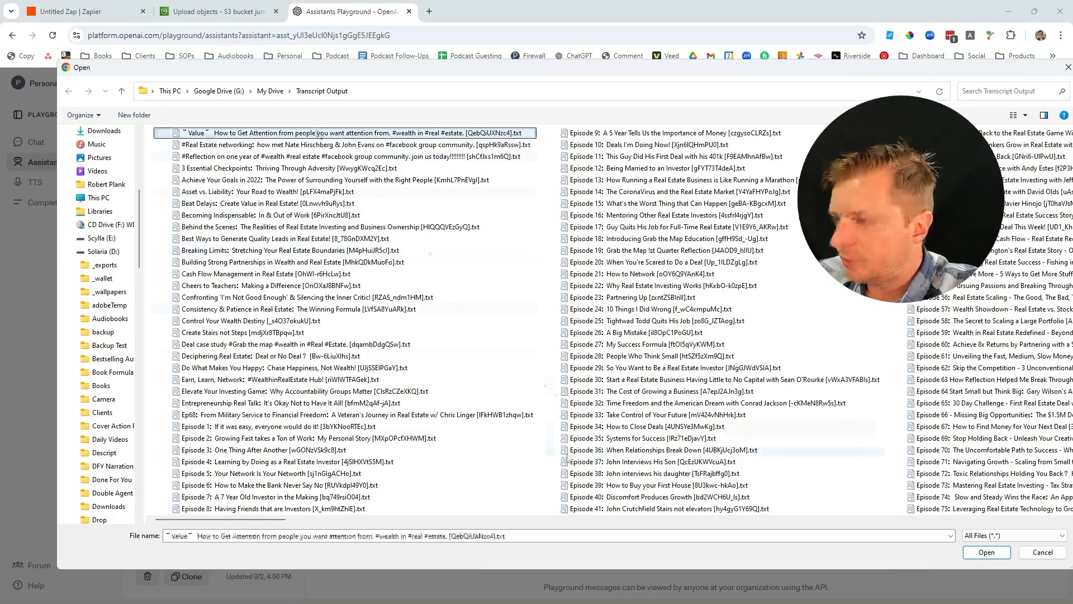
pyautogui.keyDown('shift'); pyautogui.click(597, 509); pyautogui.keyUp('shift')
pyautogui.click(990, 553)
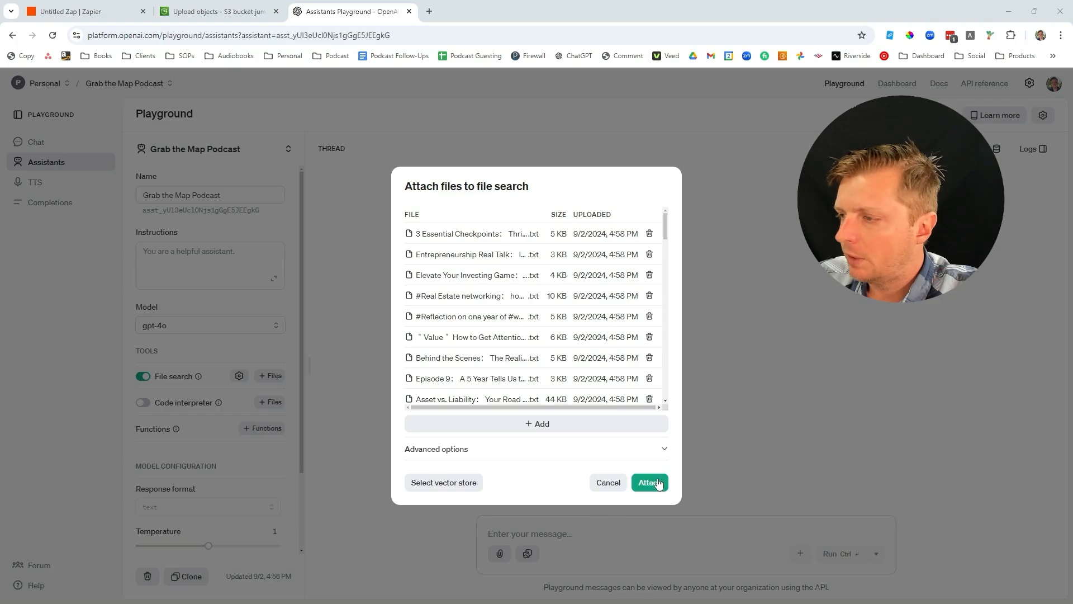
pyautogui.click(651, 482)
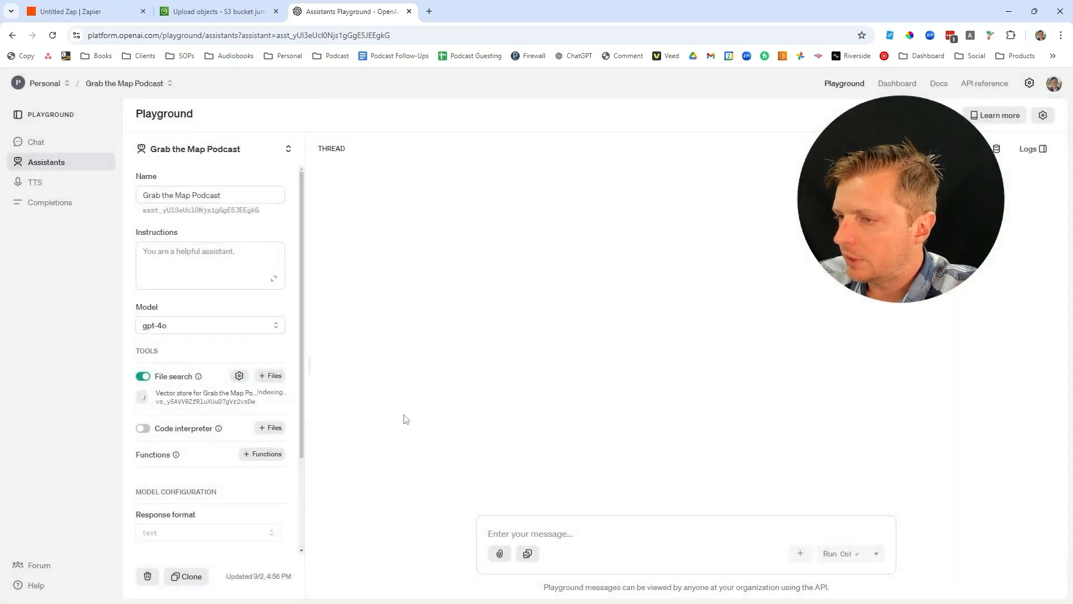
# Step: Start a second upload to the assistant's vector store, selecting transcripts from Episode 42 onward
pyautogui.click(270, 375)
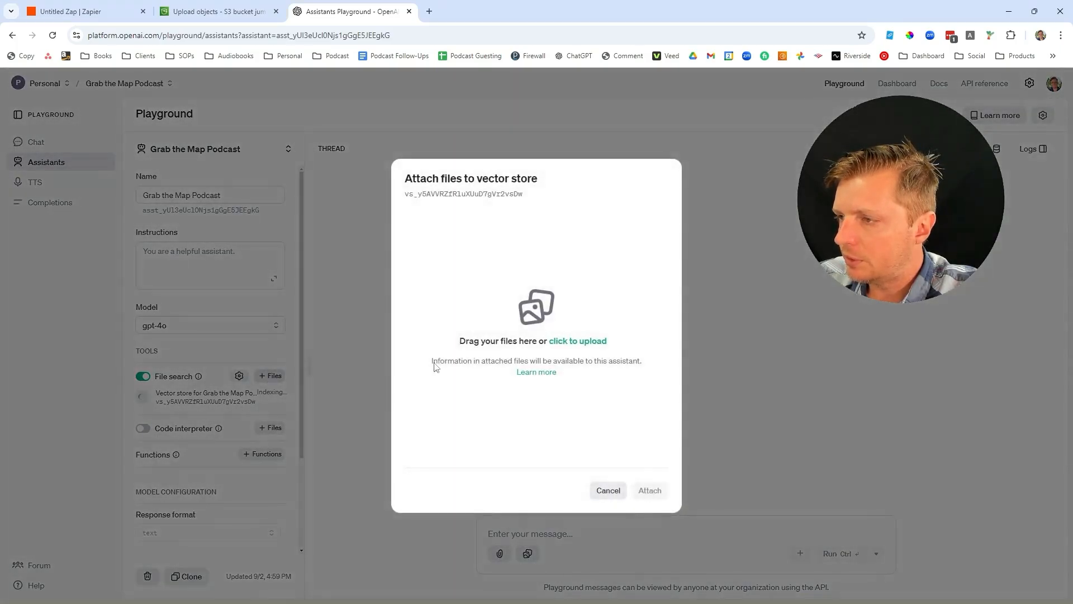
pyautogui.click(564, 347)
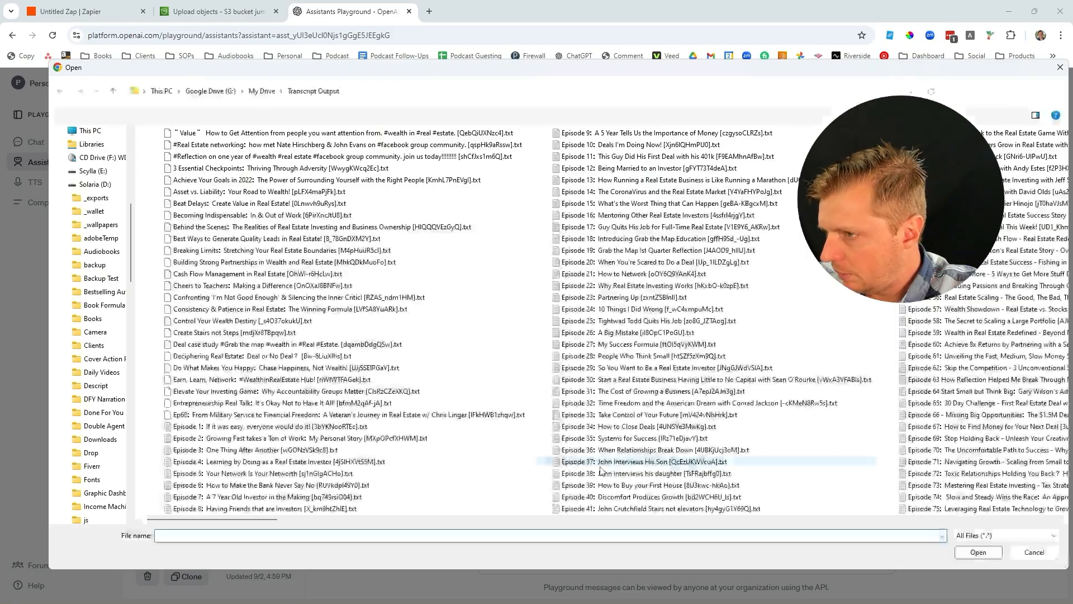
pyautogui.click(944, 133)
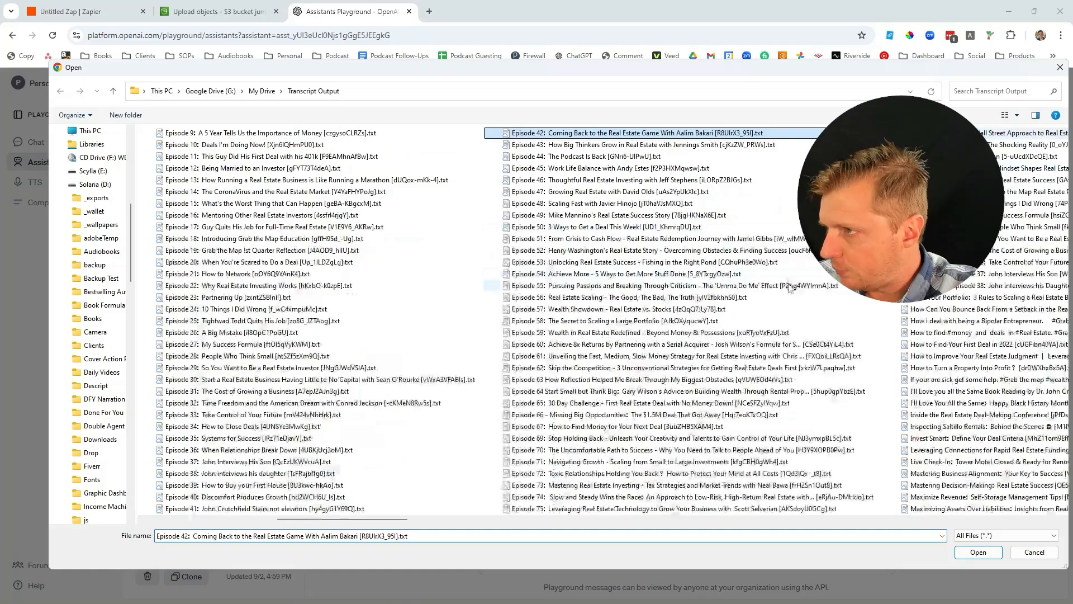
# Step: Upload the transcripts from Episode 42 through "Real Estate Deals with Seller Financing" and attach them to the assistant's vector store
pyautogui.scroll(-2, 788, 288)
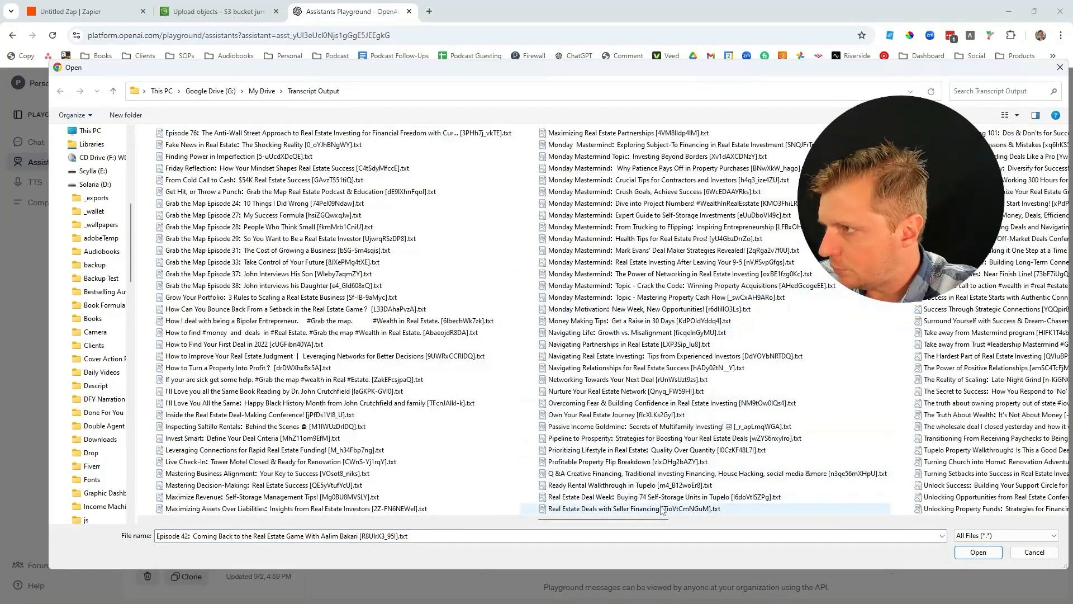
pyautogui.hotkey('ctrl', 'a')
pyautogui.click(960, 552)
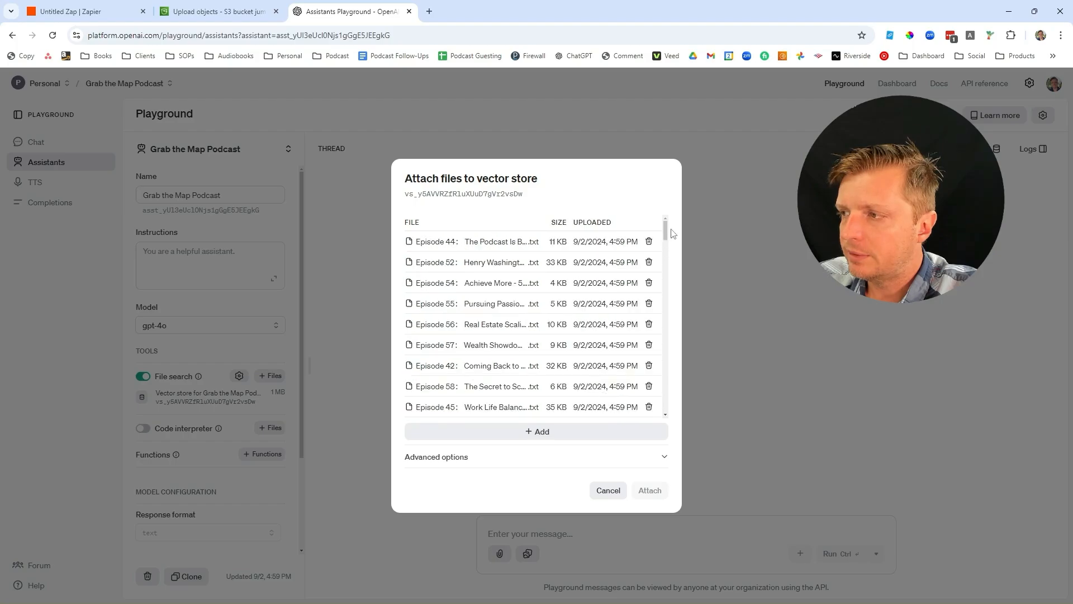
pyautogui.moveTo(665, 228); pyautogui.dragTo(676, 417)
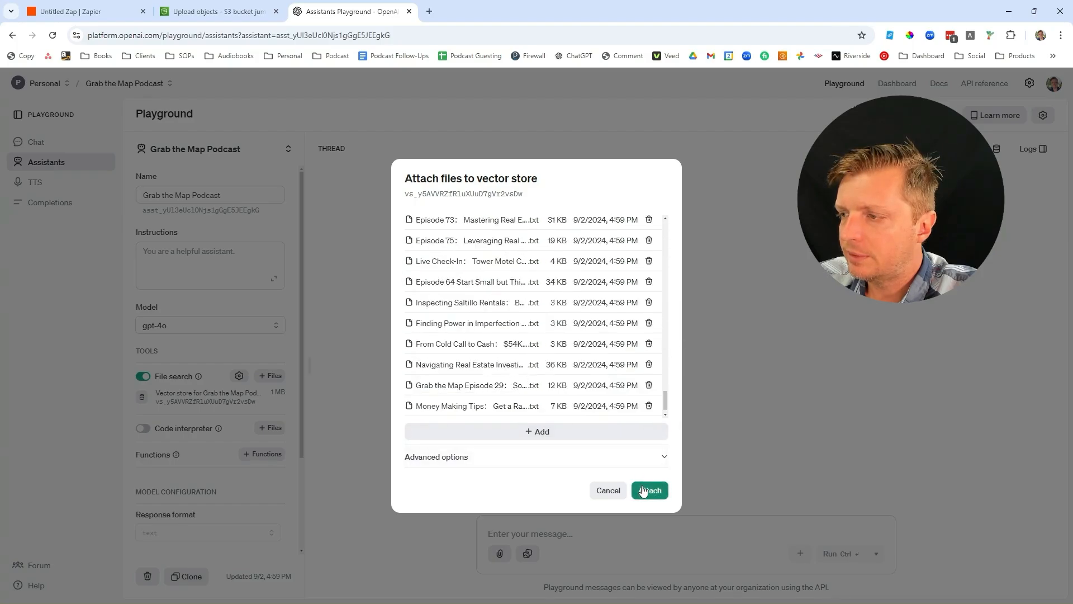
pyautogui.click(645, 490)
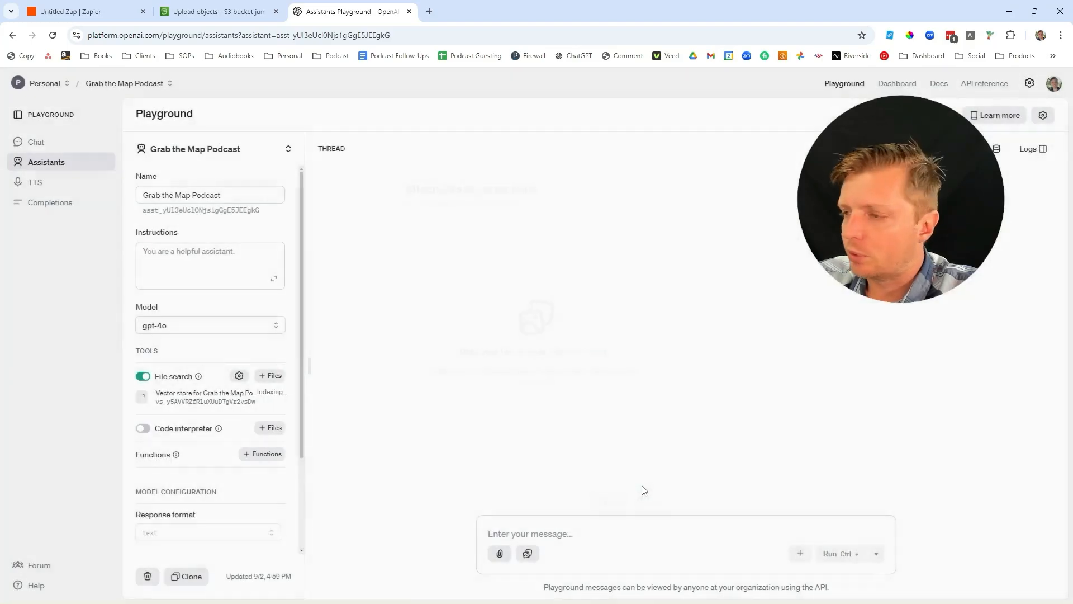
# Step: Upload the transcripts from "Real Estate Financing 101" through "Yacht Giveaway Winner Announcement!" and attach them to the file search vector store
pyautogui.click(270, 377)
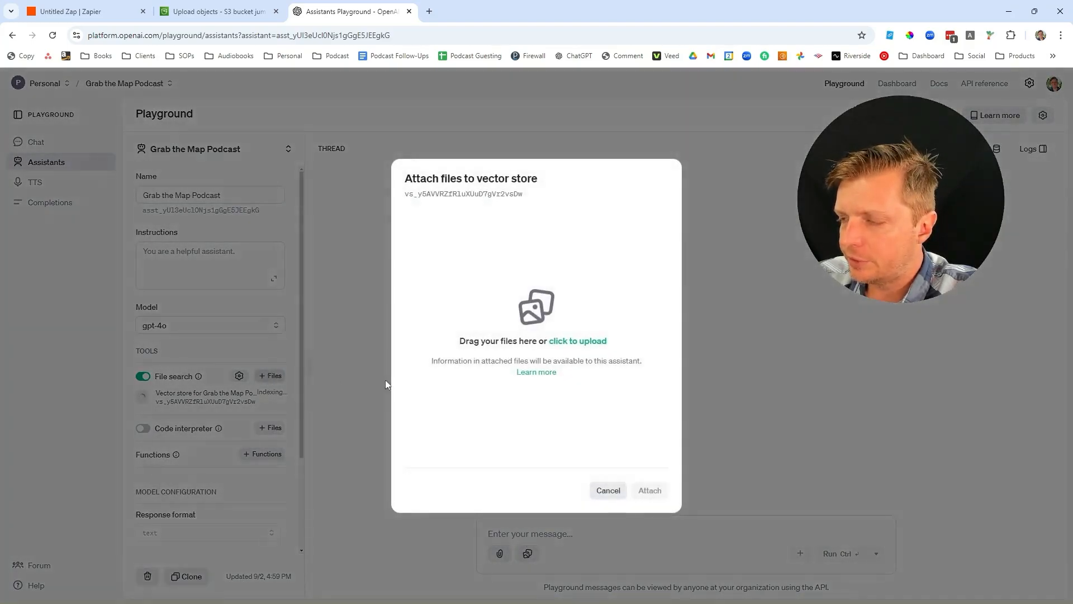
pyautogui.click(574, 345)
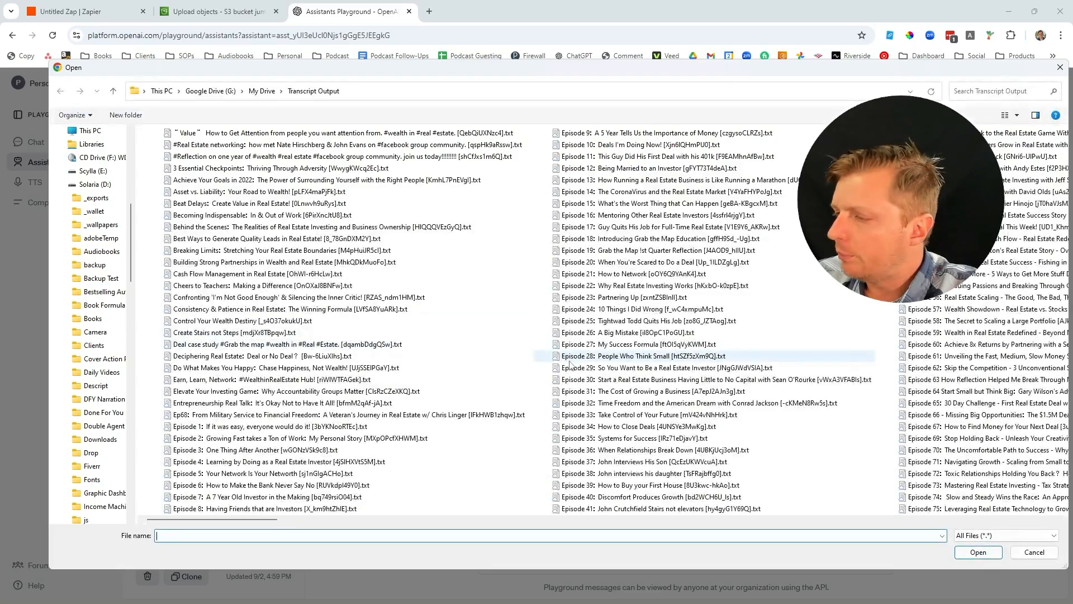
pyautogui.scroll(-2, 570, 364)
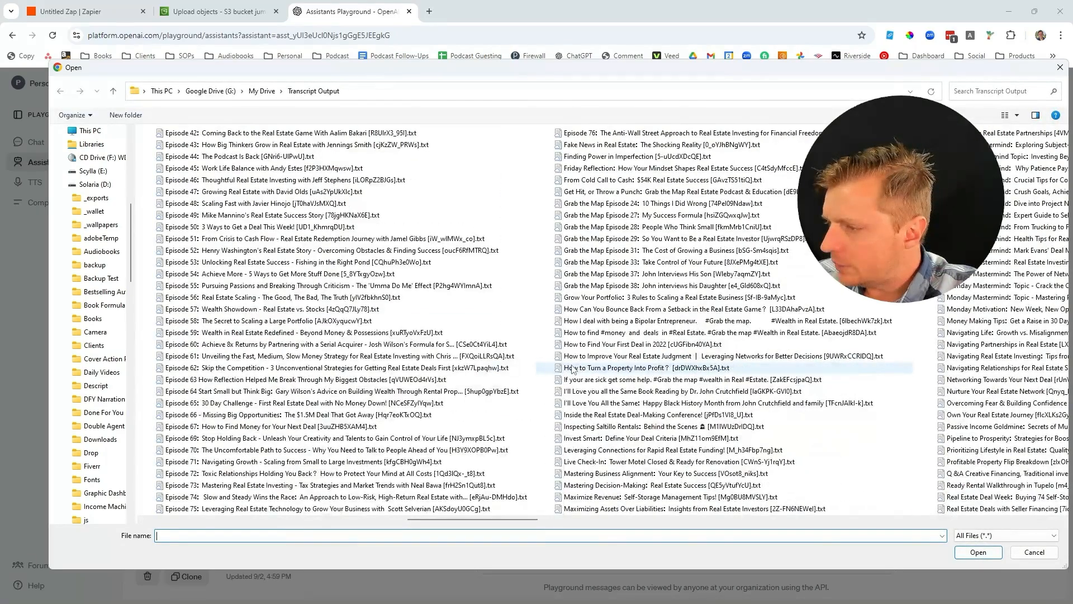
pyautogui.scroll(-1, 574, 368)
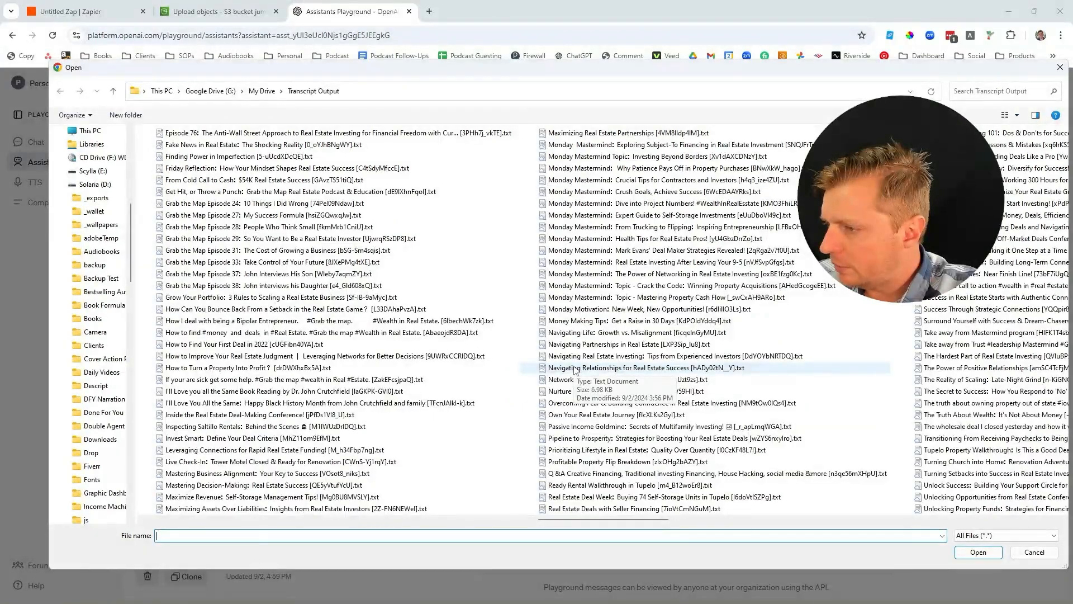
pyautogui.scroll(-1, 574, 370)
pyautogui.scroll(-1, 570, 370)
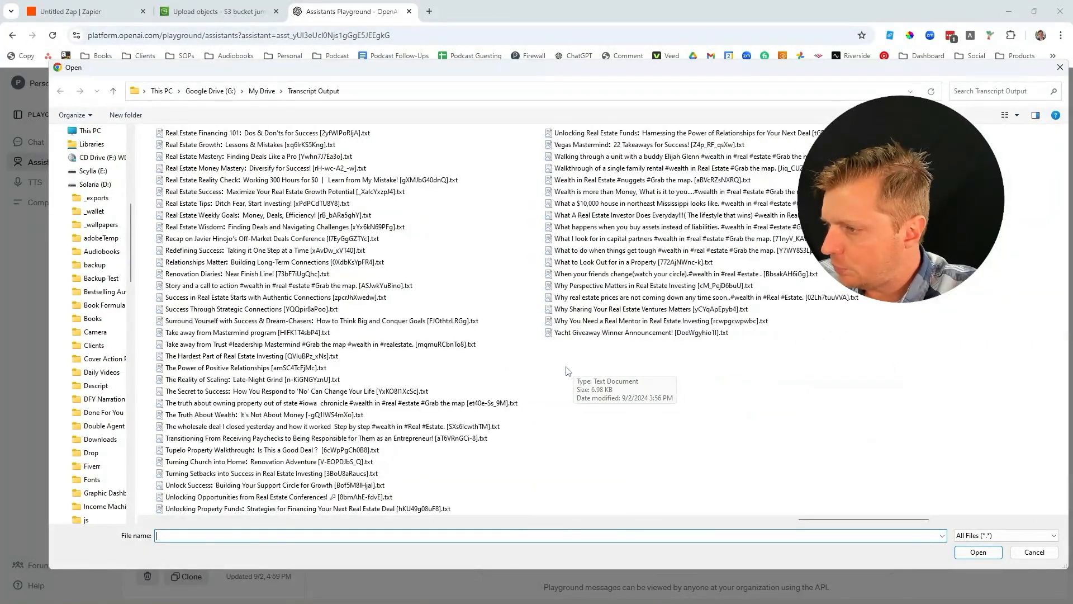
pyautogui.scroll(1, 568, 371)
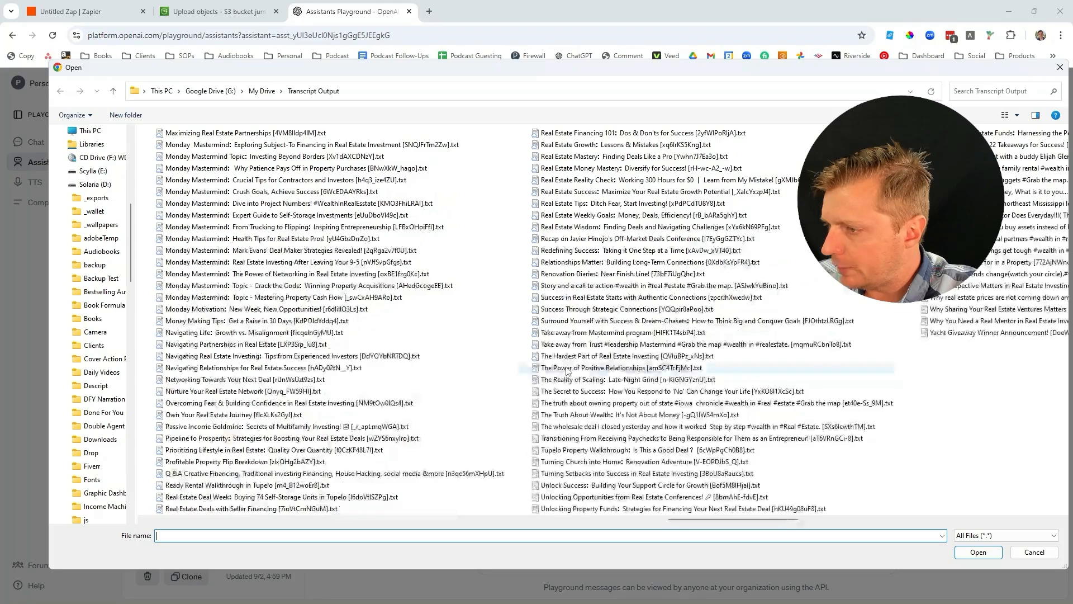
pyautogui.click(571, 134)
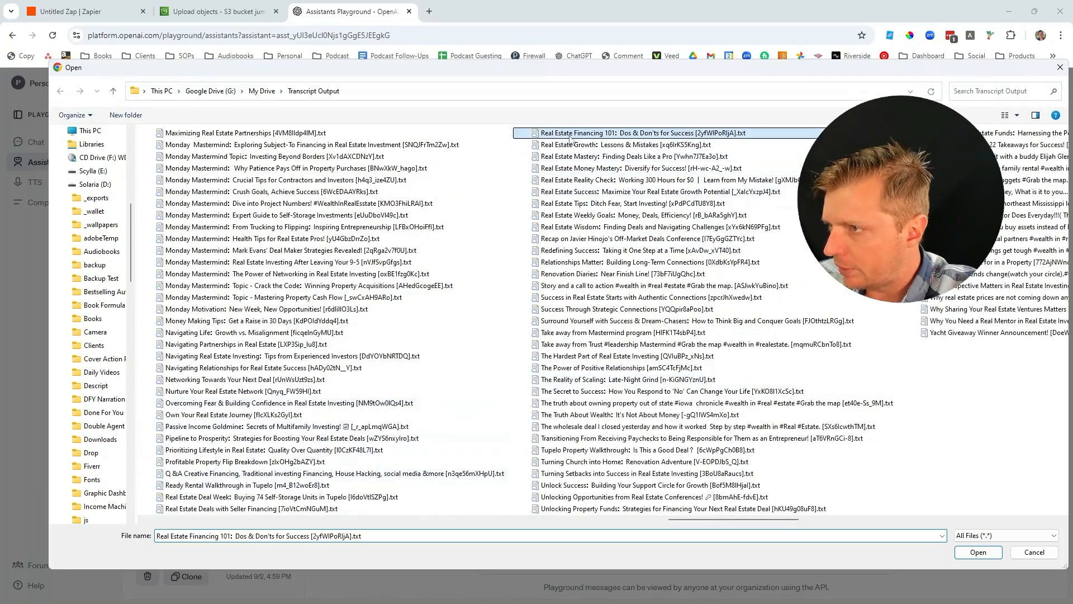
pyautogui.keyDown('shift'); pyautogui.click(943, 334); pyautogui.keyUp('shift')
pyautogui.click(978, 552)
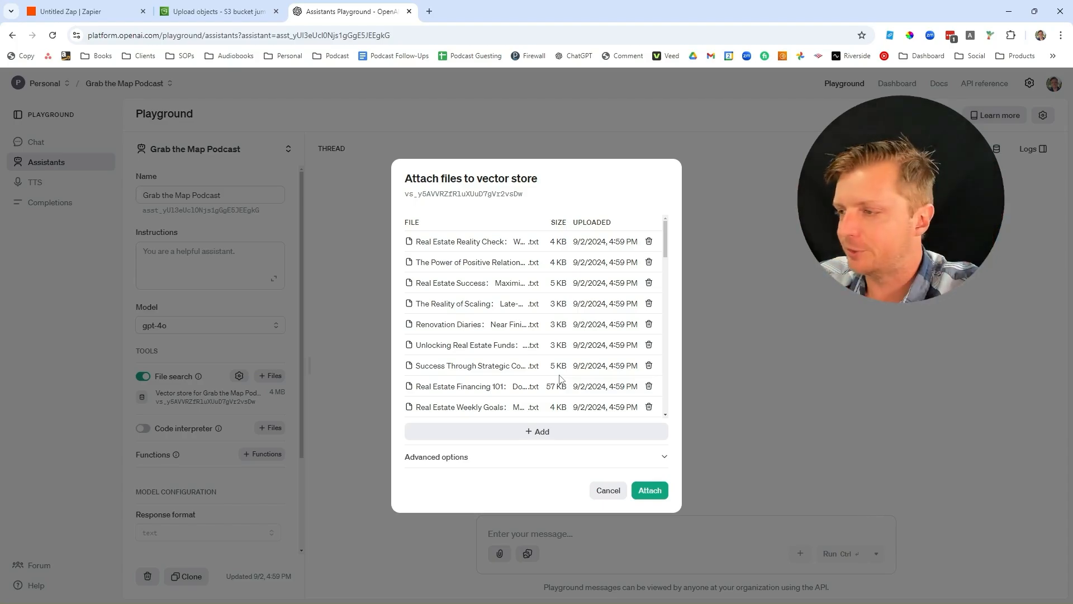
pyautogui.click(660, 490)
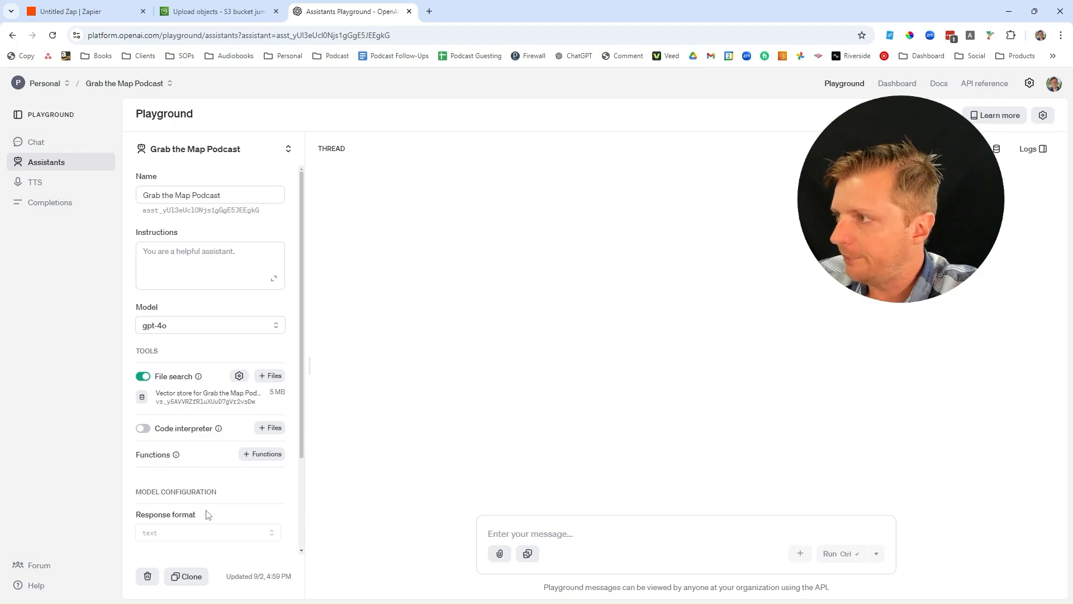
# Step: Set the file search tool's maximum number of results to 50
pyautogui.scroll(-2, 240, 496)
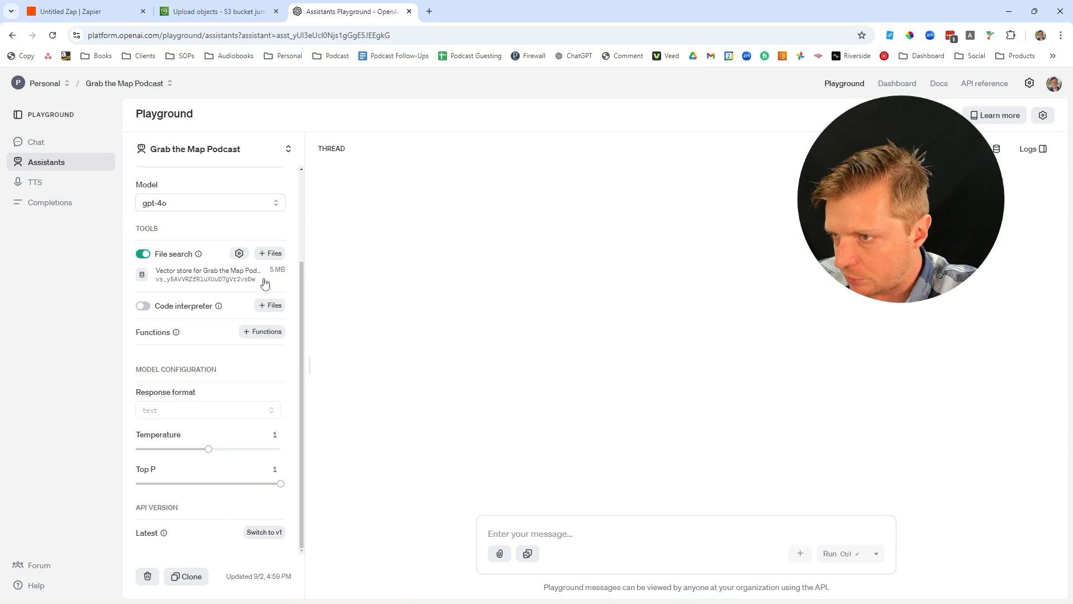
pyautogui.click(239, 253)
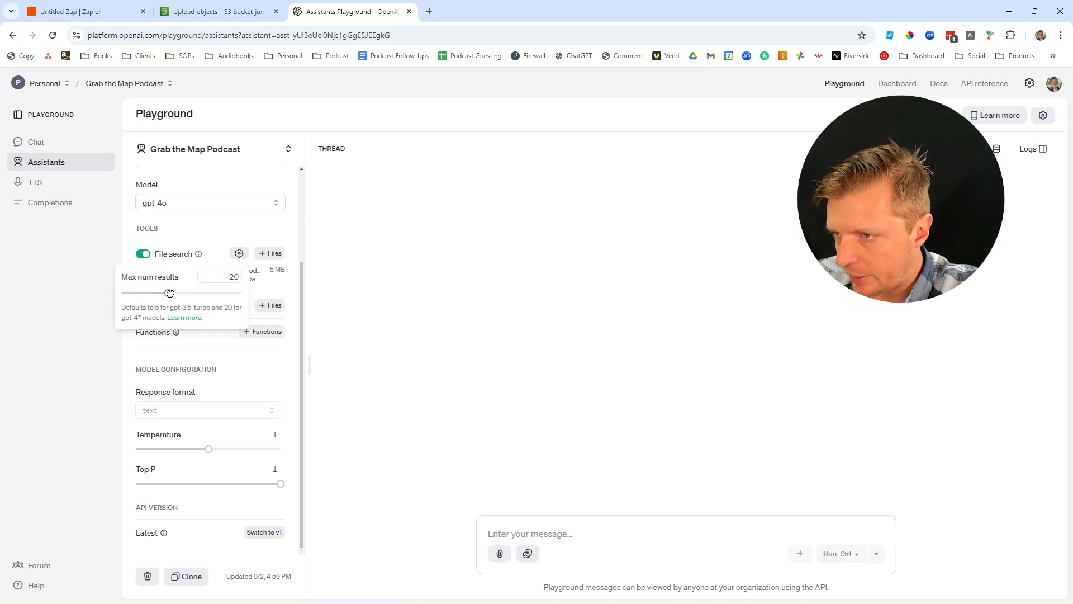
pyautogui.moveTo(169, 293); pyautogui.dragTo(250, 292)
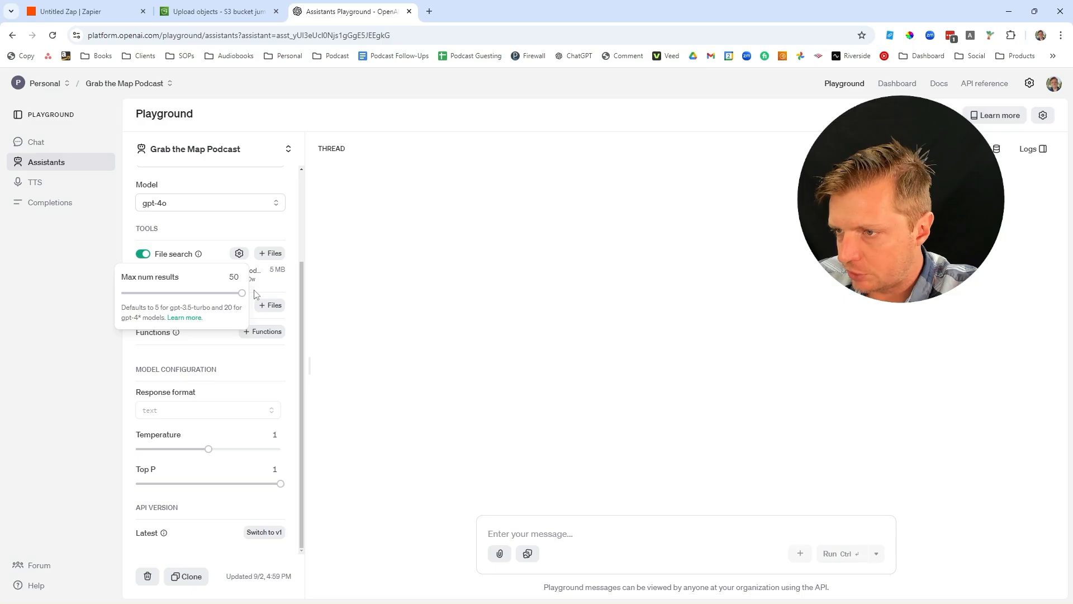
pyautogui.click(363, 296)
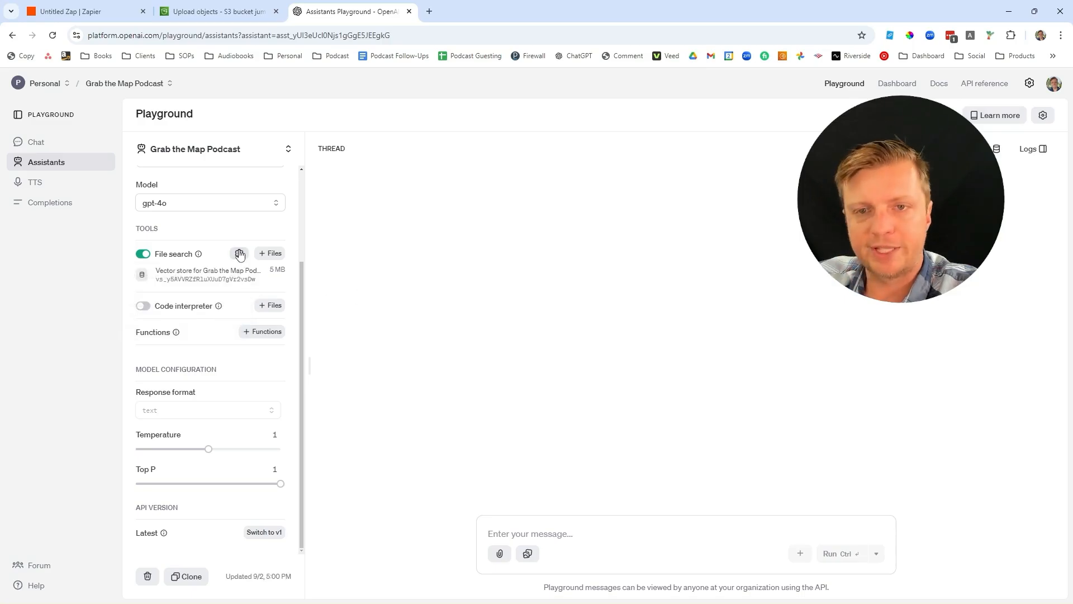
# Step: Run the message "Based on all these different YouTube videos (one per file), suggest some logical grouping for YouTube playlists."
pyautogui.click(526, 534)
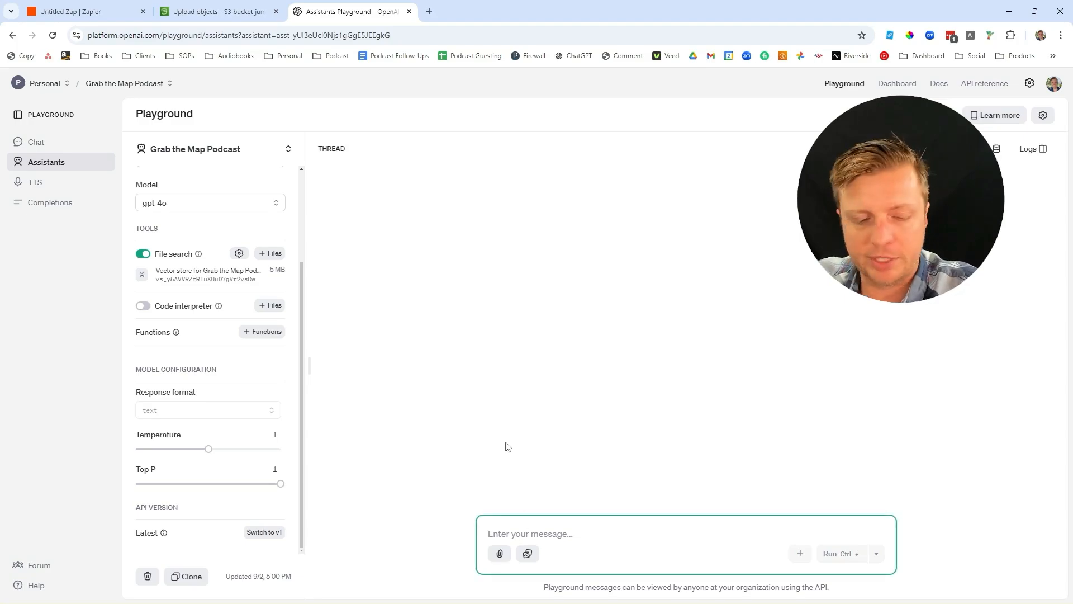
pyautogui.write('Based on all these ')
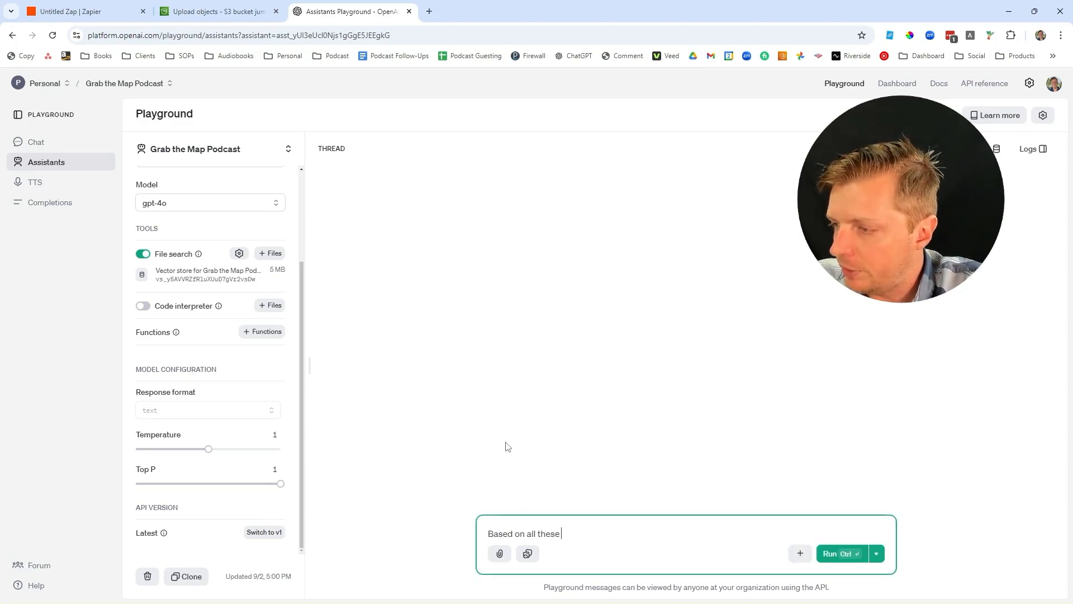
pyautogui.write('different YouTu')
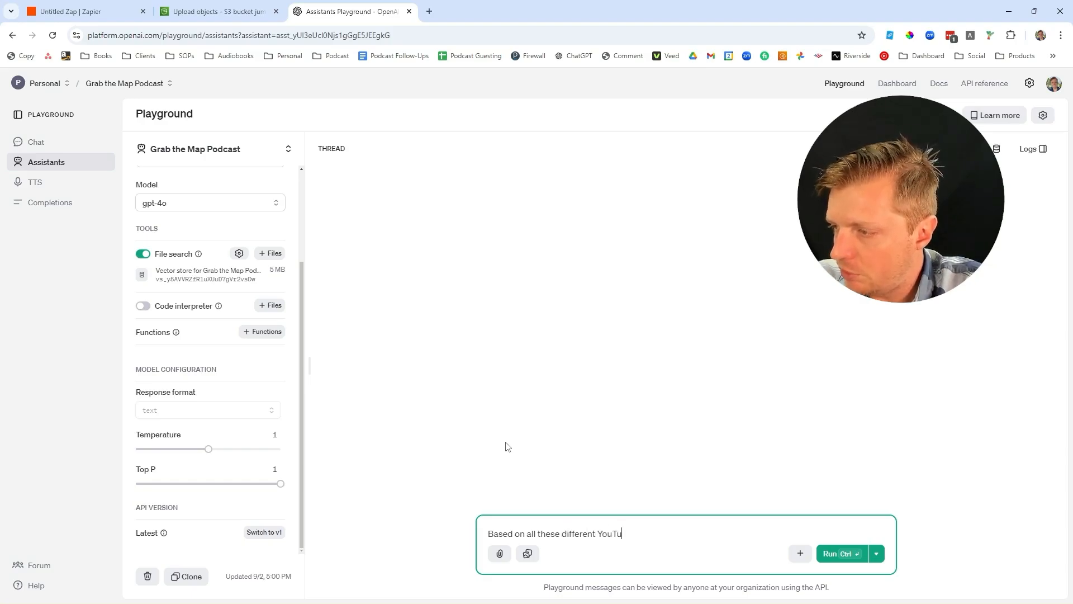
pyautogui.write('be vudeo')
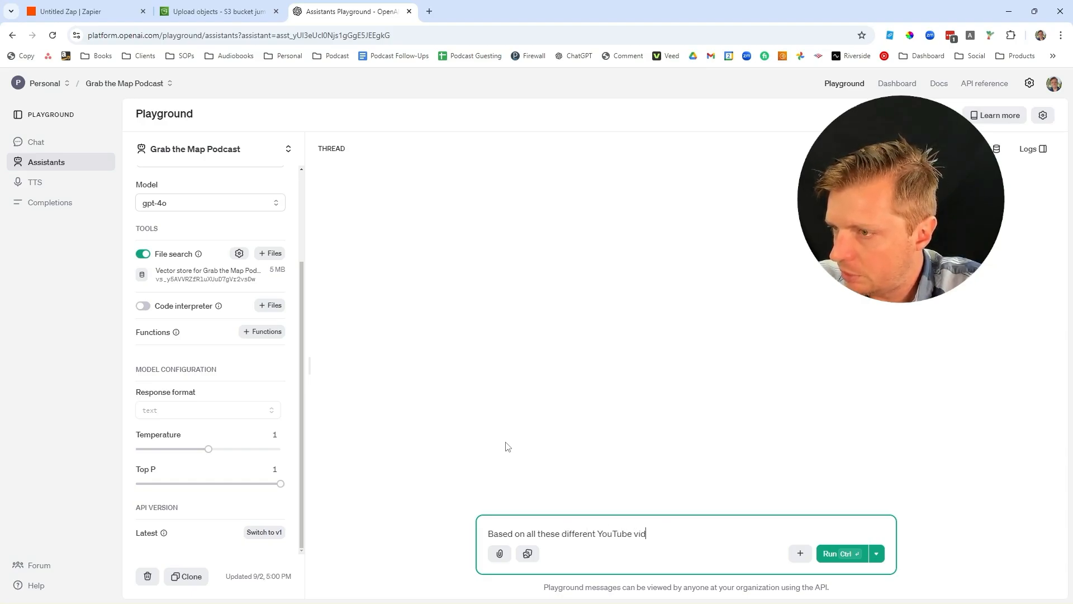
pyautogui.write('eos (one per file), sug')
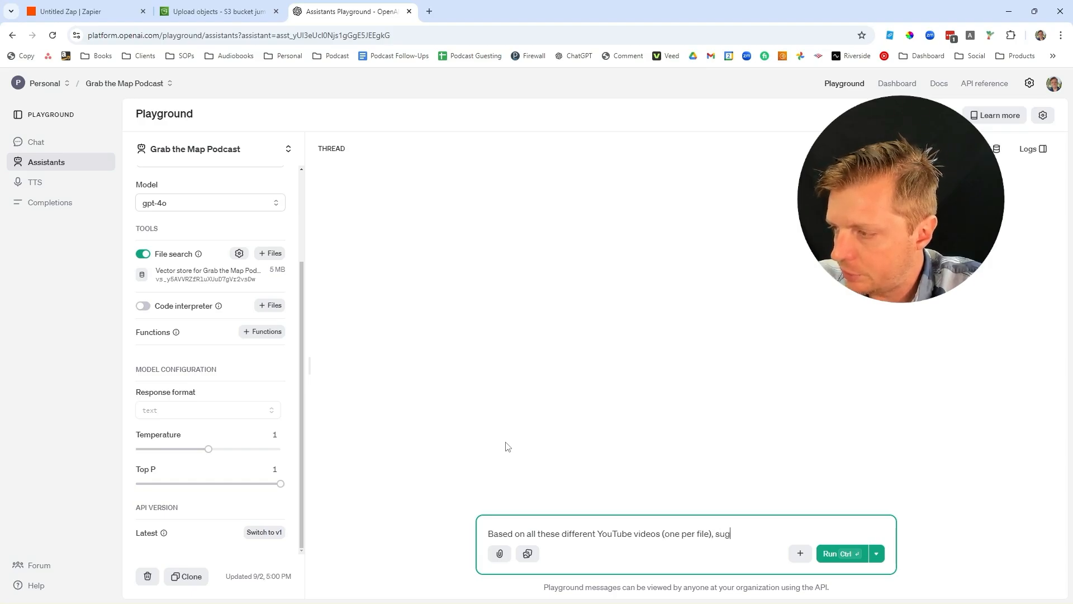
pyautogui.write('gest some logical gsr')
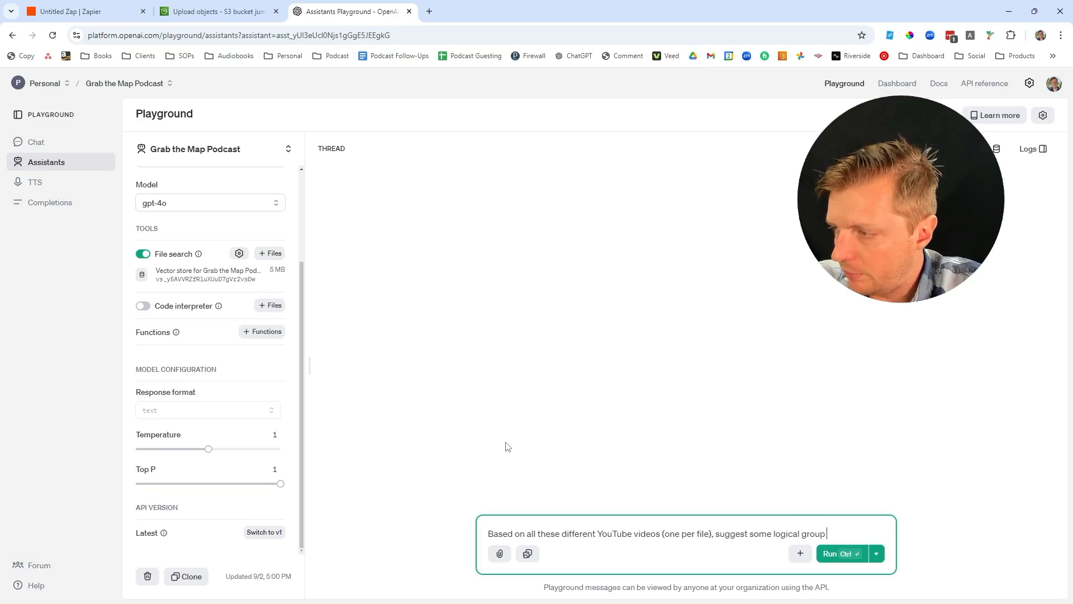
pyautogui.write('ng for YouTube pliayli')
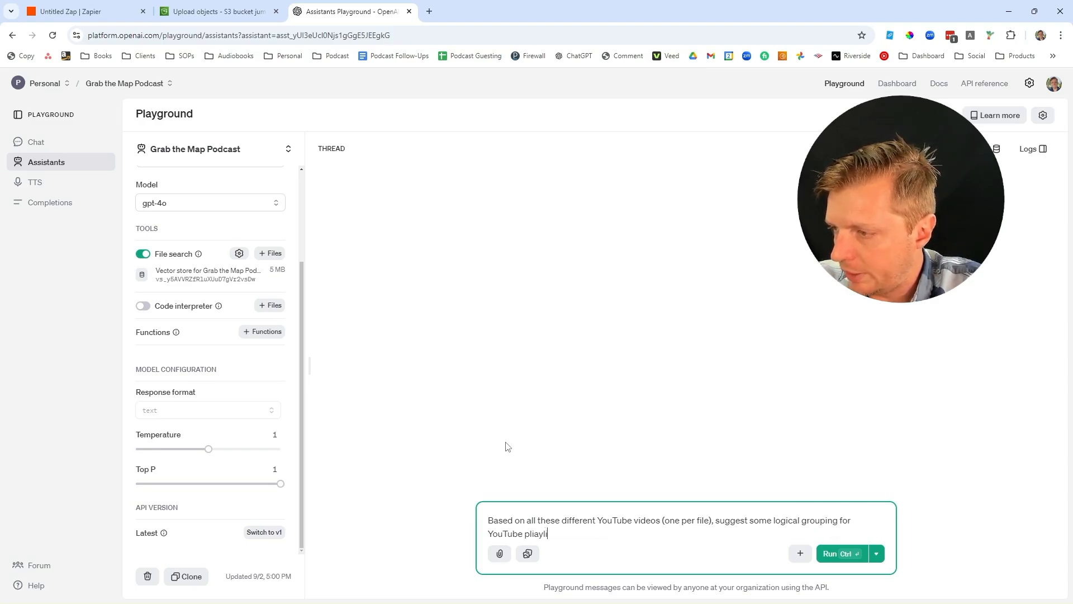
pyautogui.hotkey('ctrl', 'shift', 'Left')
pyautogui.write('playlists.')
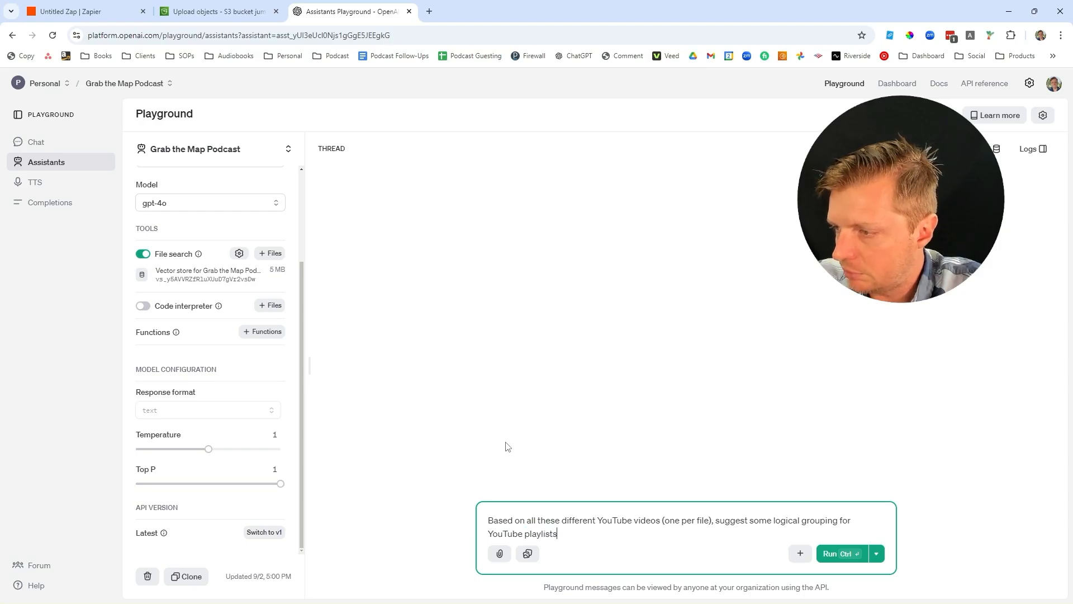
pyautogui.press('Return')
pyautogui.press('BackSpace')
pyautogui.click(828, 554)
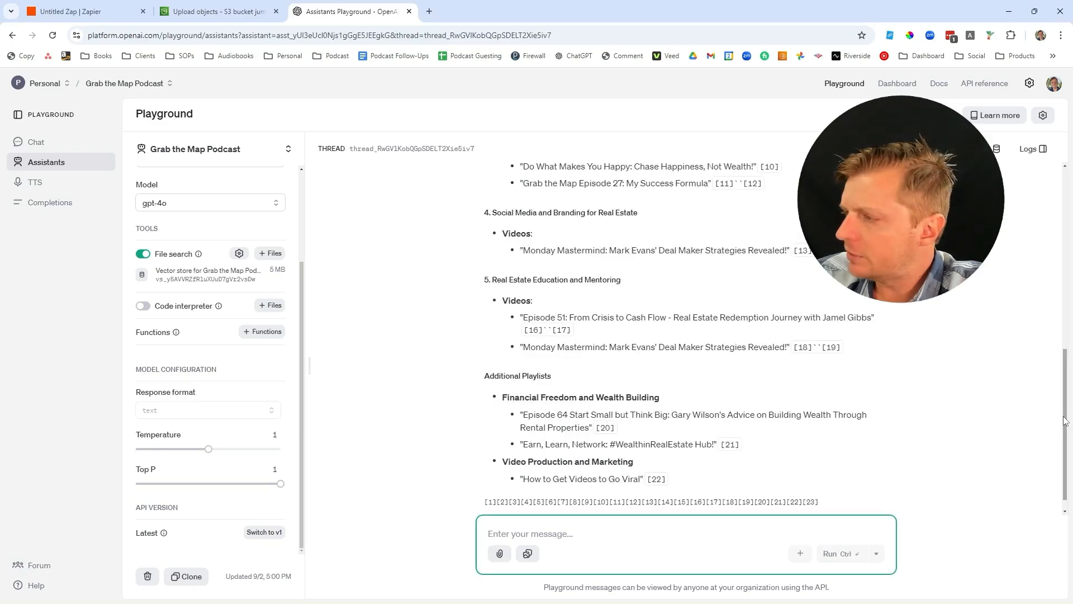
# Step: Copy the first suggested playlist title, "Real Estate Investment Strategies", from the start of the reply into the message draft
pyautogui.moveTo(1068, 430); pyautogui.dragTo(1070, 225)
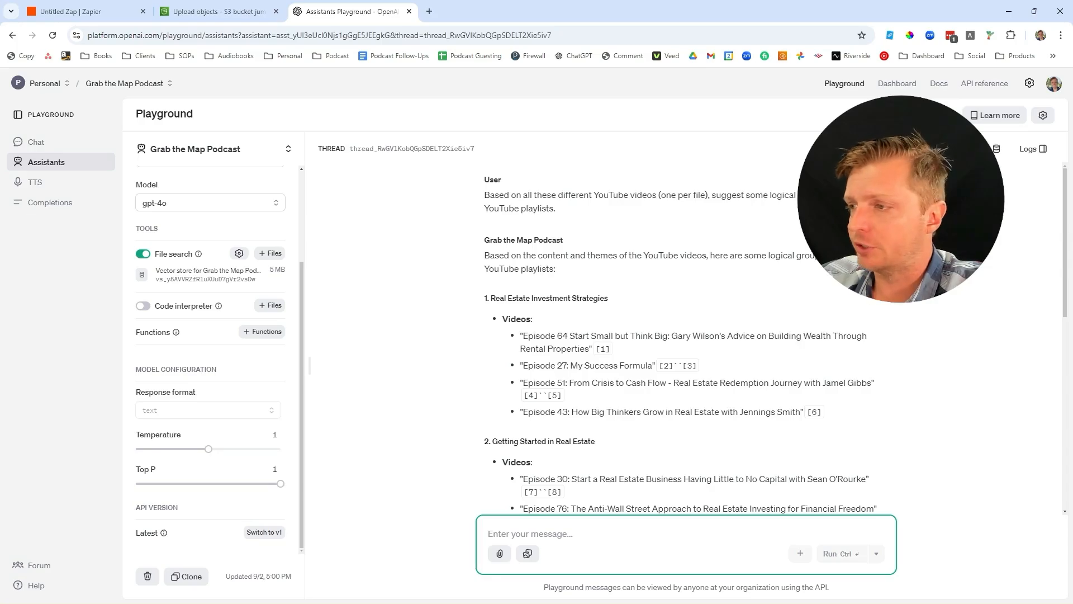
pyautogui.moveTo(612, 298); pyautogui.dragTo(491, 298)
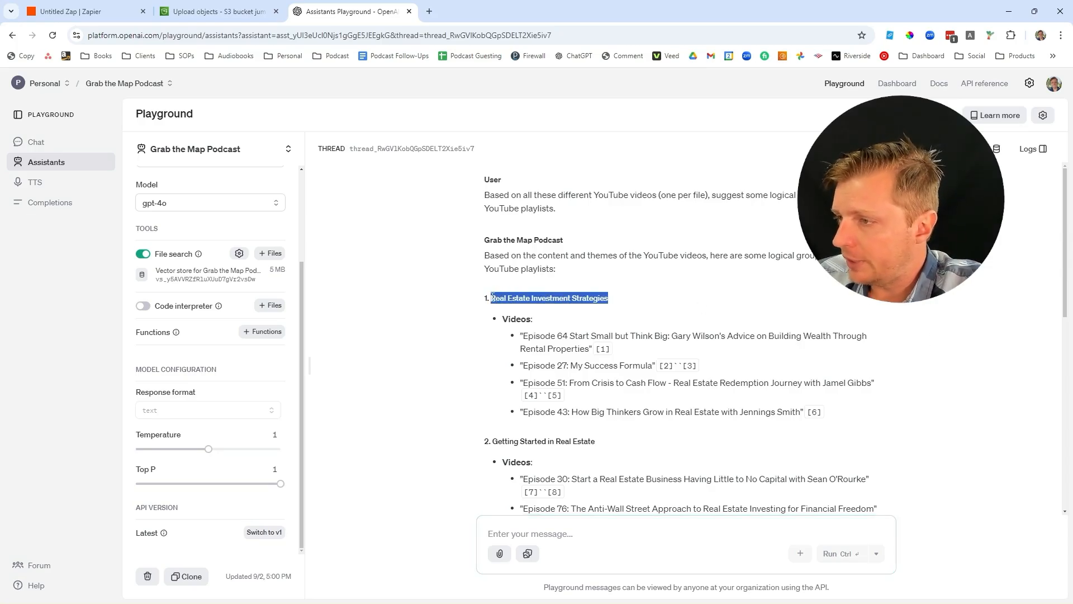
pyautogui.click(578, 525)
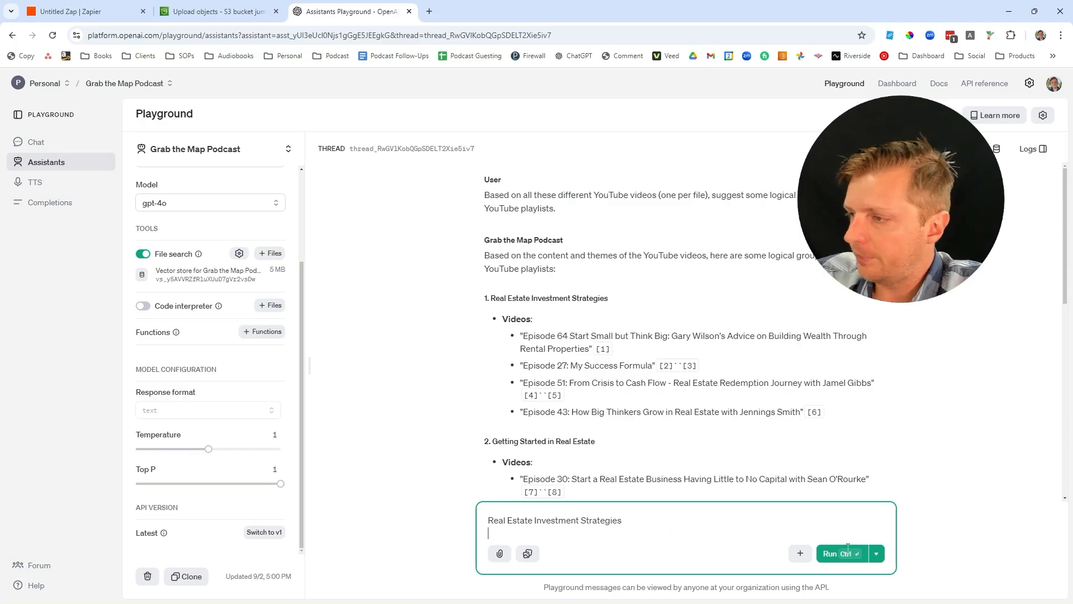
# Step: Copy the second playlist title, "Getting Started in Real Estate", onto a new line of the message draft
pyautogui.scroll(-2, 615, 307)
pyautogui.moveTo(596, 330); pyautogui.dragTo(494, 334)
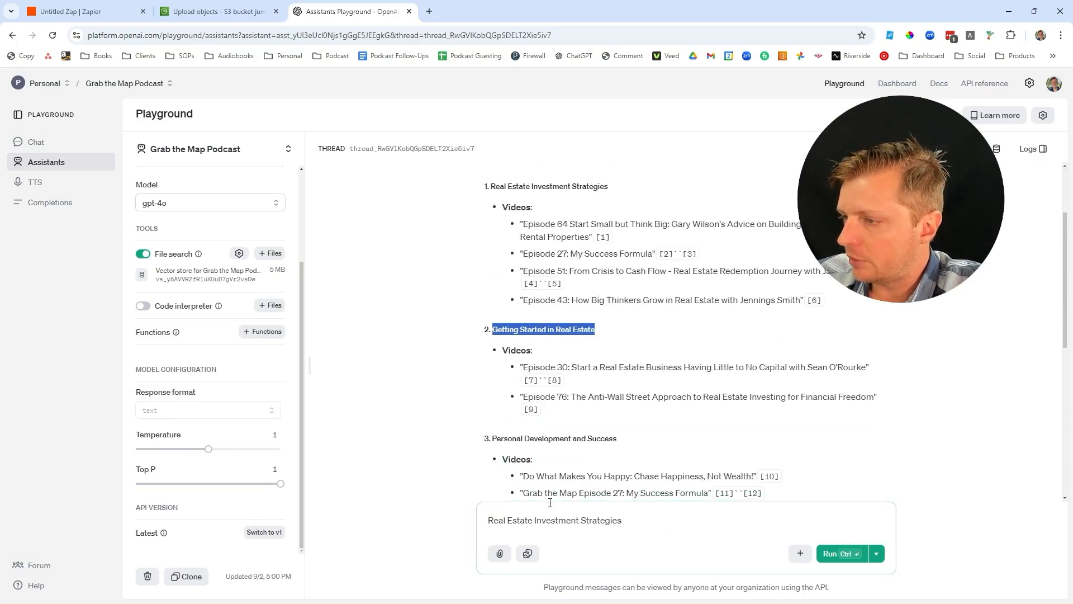
pyautogui.hotkey('ctrl', 'c')
pyautogui.click(642, 521)
pyautogui.press('Return')
pyautogui.hotkey('ctrl', 'v')
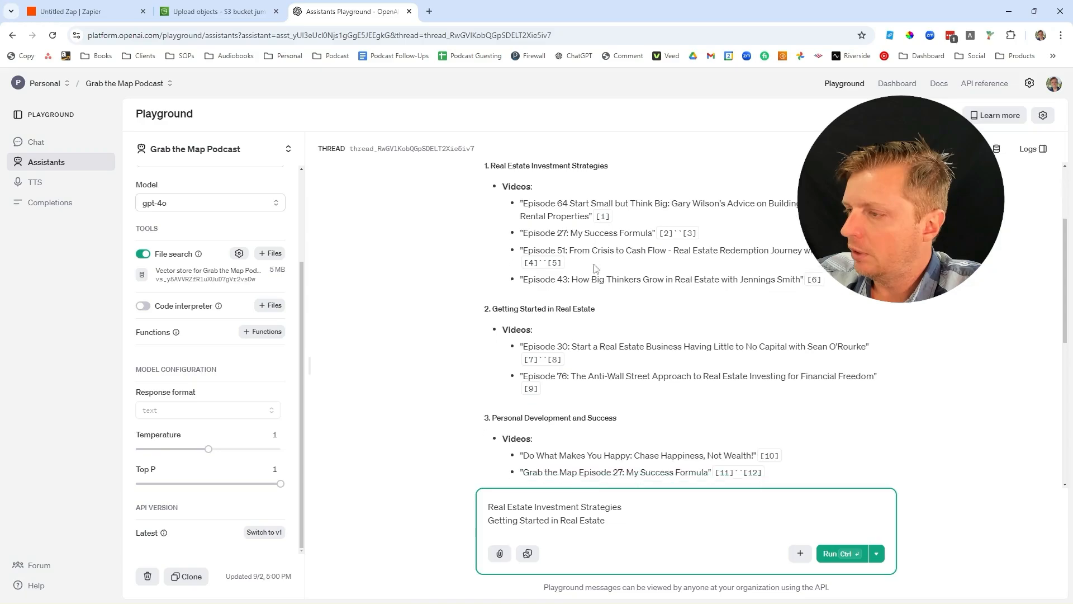
# Step: Add the third playlist title, "Personal Development and Success", from the reply as another line in the message draft
pyautogui.scroll(-1, 596, 268)
pyautogui.moveTo(616, 382); pyautogui.dragTo(494, 392)
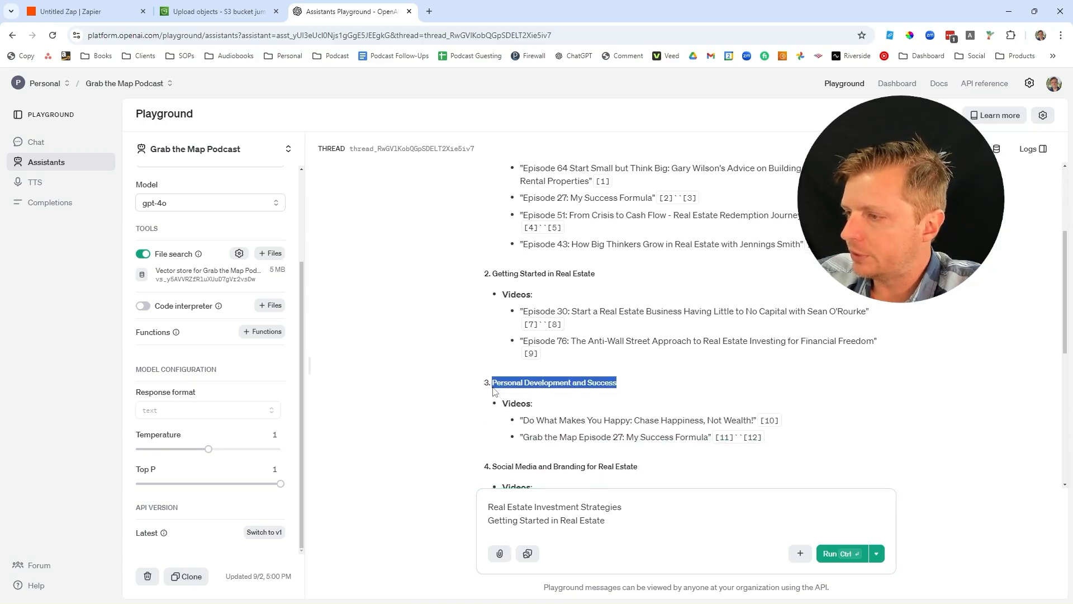
pyautogui.scroll(-4, 630, 392)
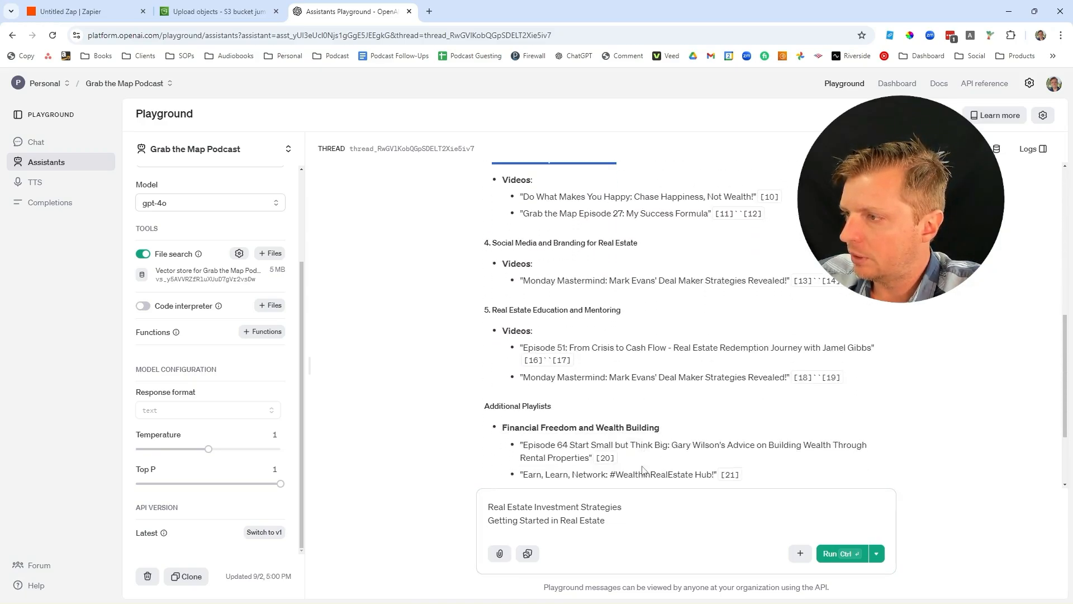
pyautogui.click(612, 528)
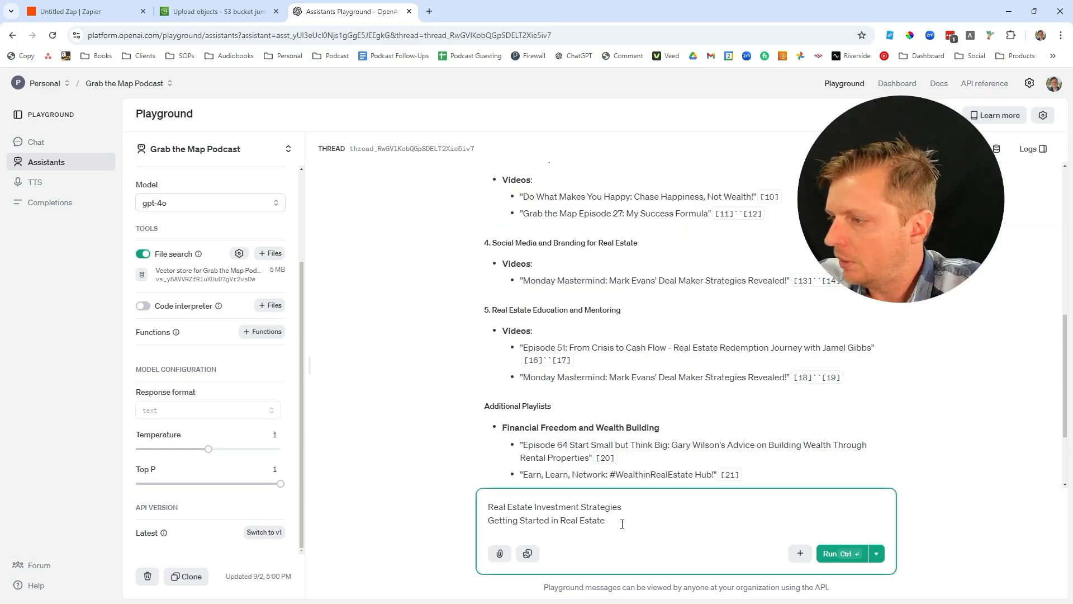
pyautogui.hotkey('ctrl', 'v')
pyautogui.press('Return')
pyautogui.scroll(-2, 691, 321)
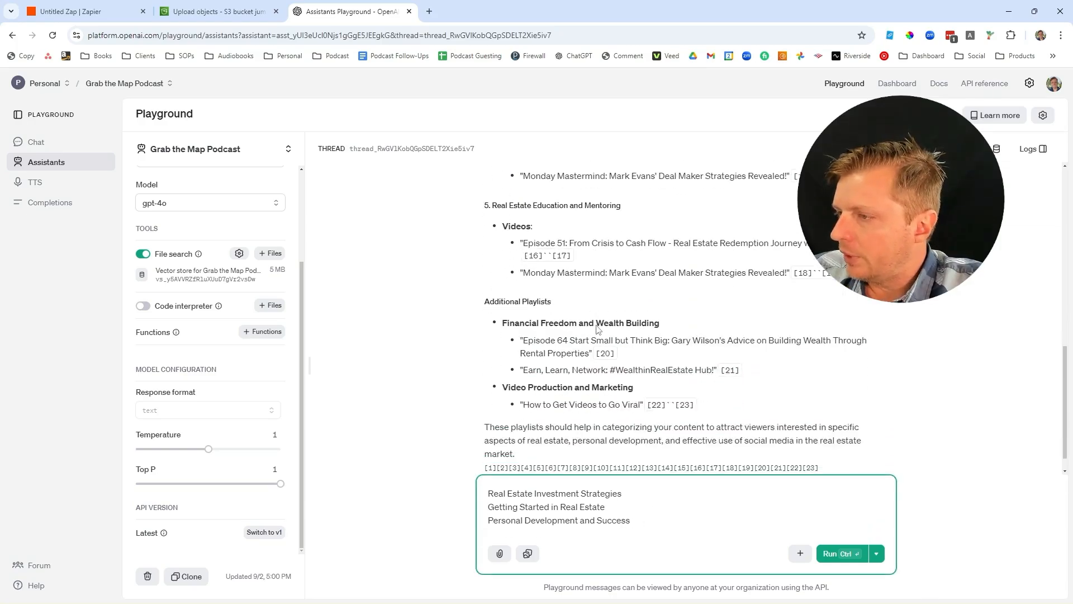
# Step: Copy the additional playlist title "Financial Freedom and Wealth Building" from the reply onto a new line of the message draft
pyautogui.moveTo(690, 319); pyautogui.dragTo(505, 320)
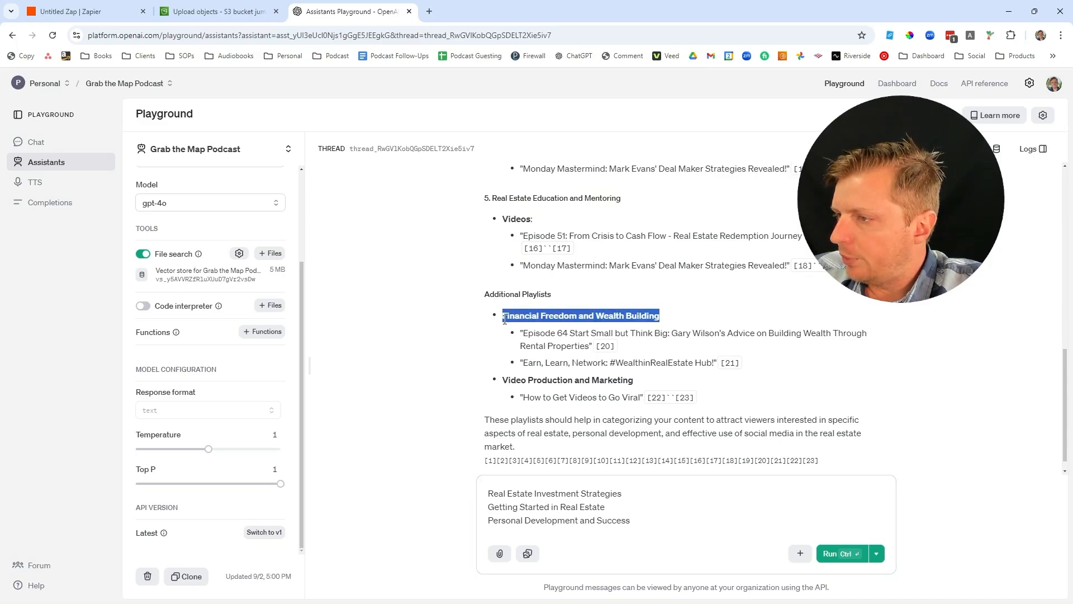
pyautogui.click(535, 536)
pyautogui.hotkey('ctrl', 'v')
pyautogui.press('Return')
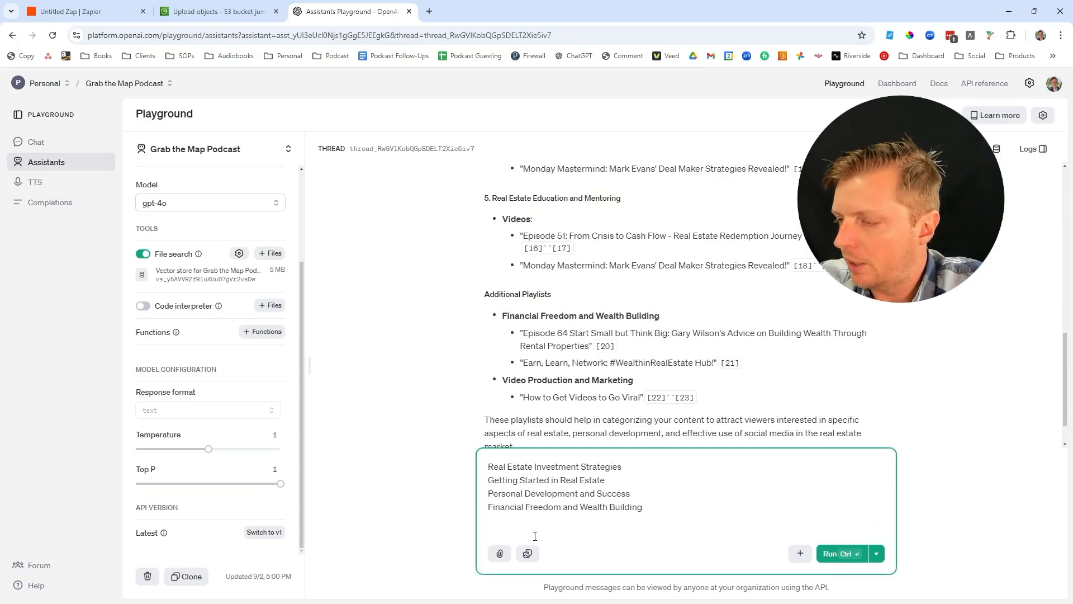
# Step: Below the titles, write "Come up with some more YouTube playlists for me based on the content within your knowledge base."
pyautogui.write('Come up with ')
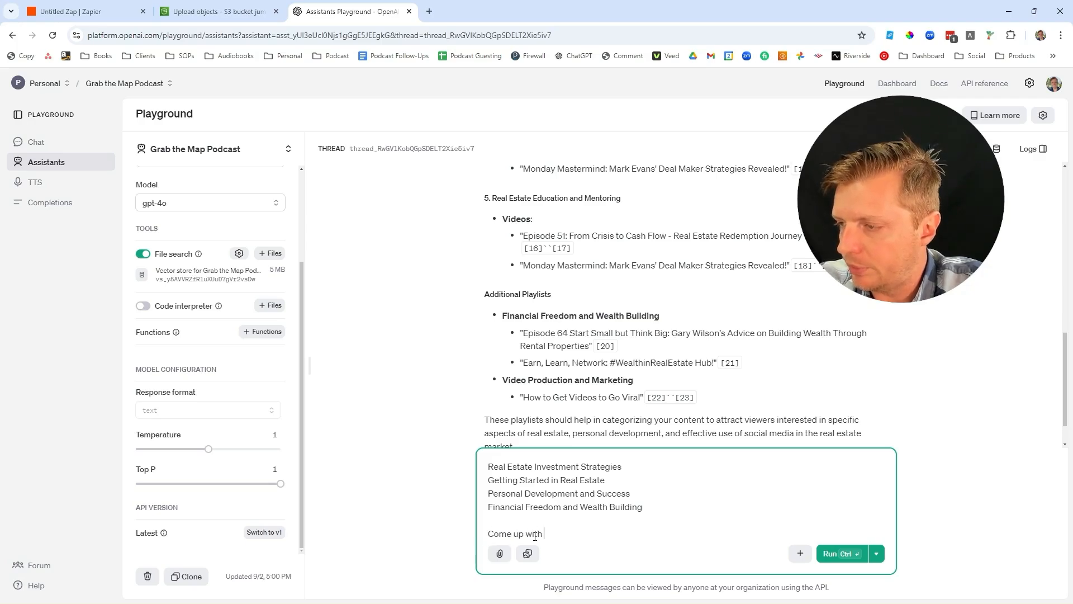
pyautogui.write('some more Y')
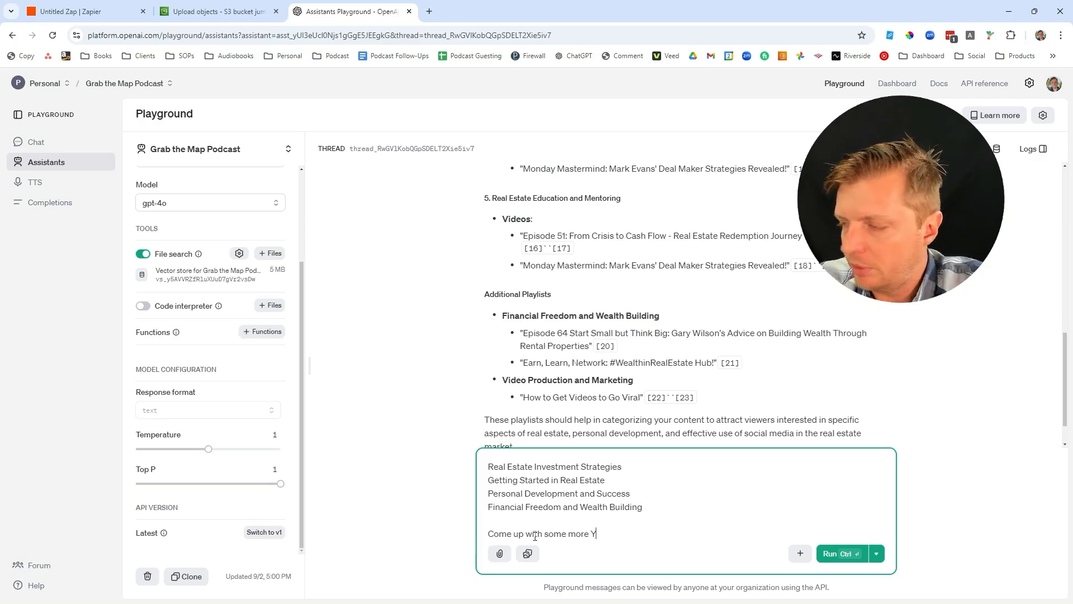
pyautogui.write('ouTube playlists')
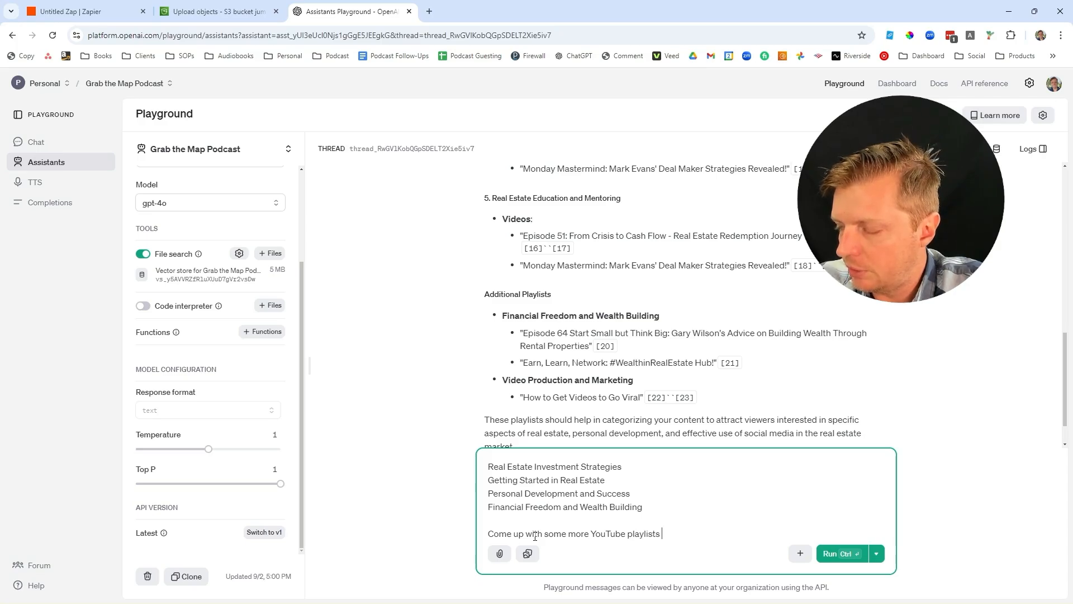
pyautogui.write(' for me based ')
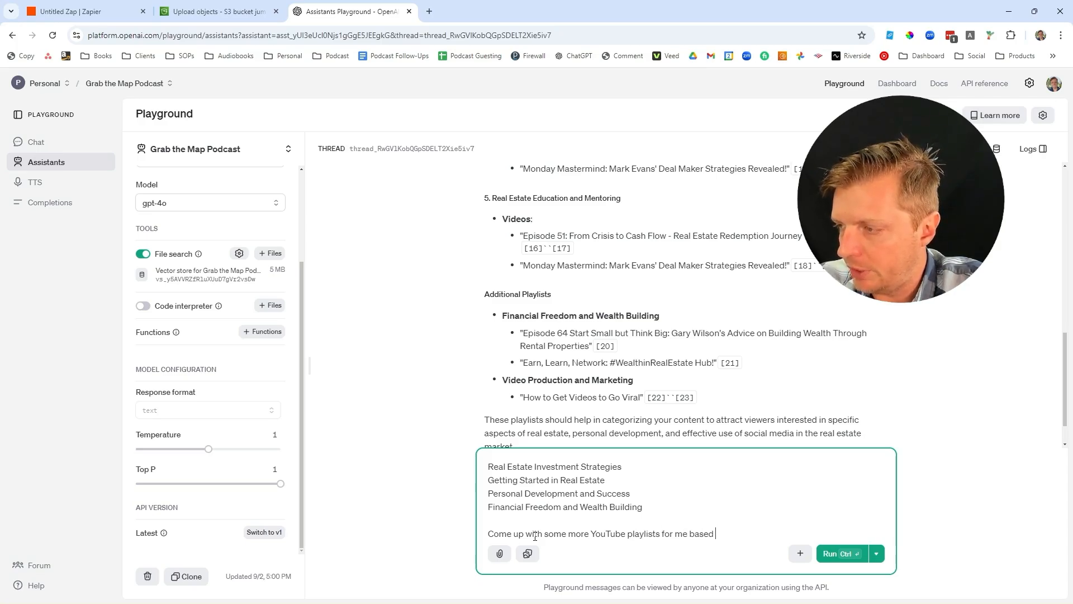
pyautogui.write('on the content within')
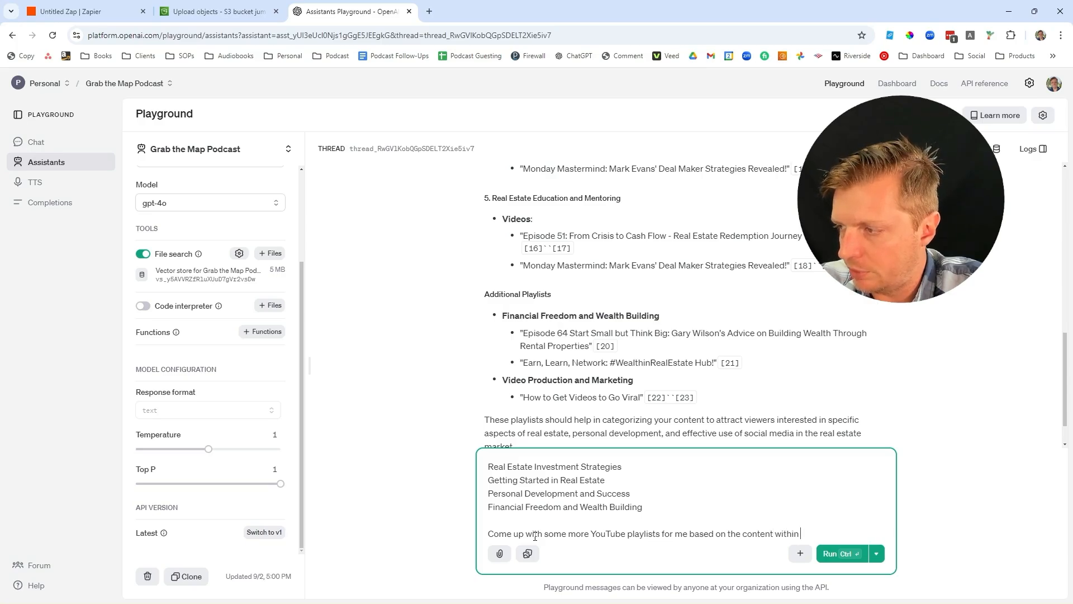
pyautogui.write(' your know')
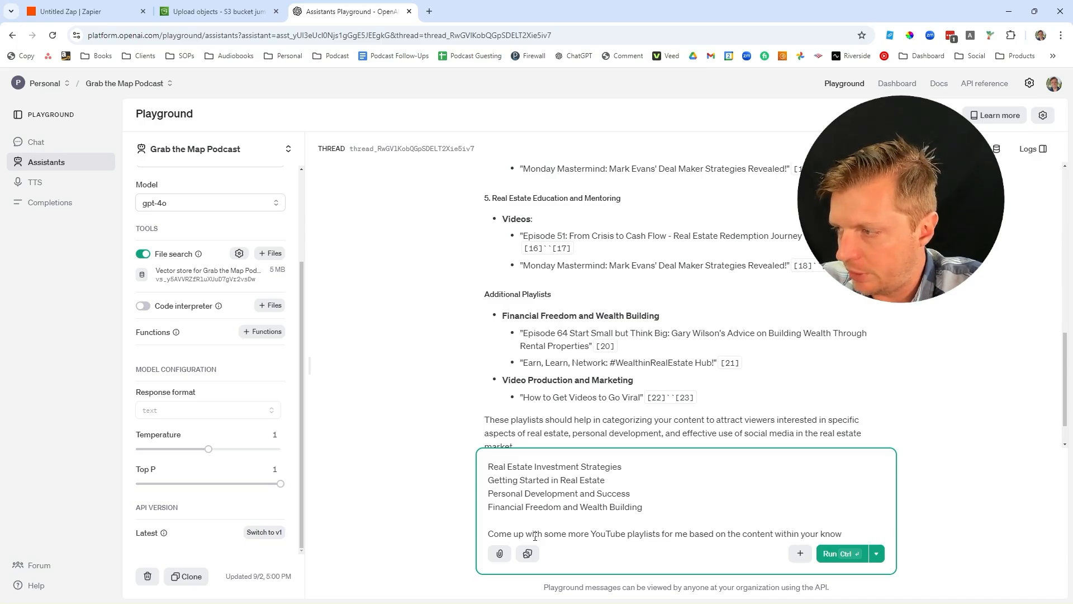
pyautogui.write("ledge base. I'd")
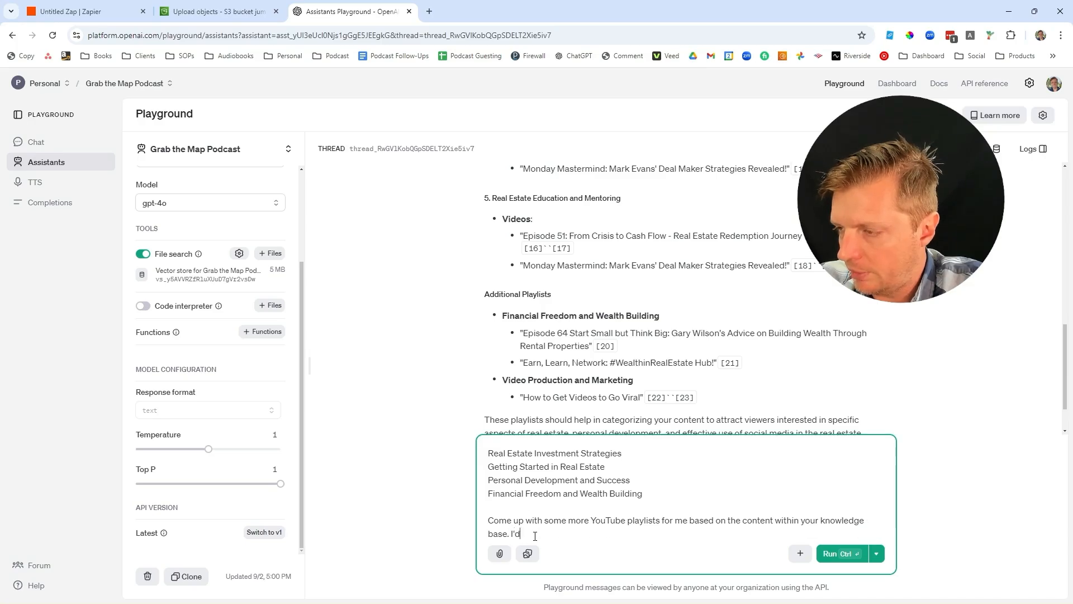
# Step: Finish the message with "They should be SEO optimized and I'd like a list of 10-15, please." and run it
pyautogui.press('BackSpace')
pyautogui.press('BackSpace')
pyautogui.press('BackSpace')
pyautogui.write('They should be SEO opti')
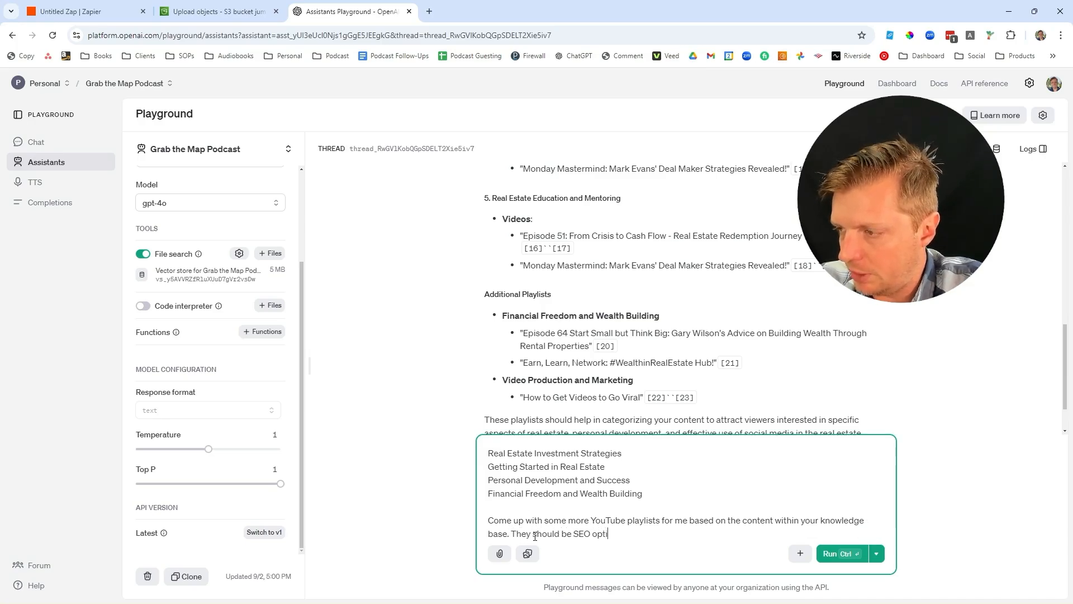
pyautogui.write("mized and I'd like 10-15")
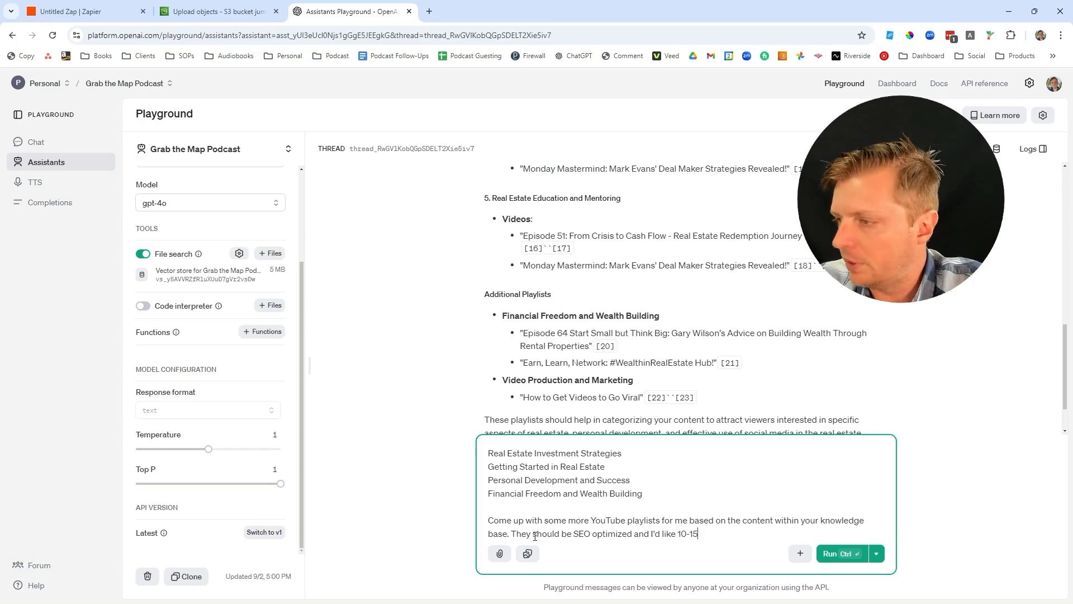
pyautogui.press('Left')
pyautogui.press('Left')
pyautogui.write('a list o')
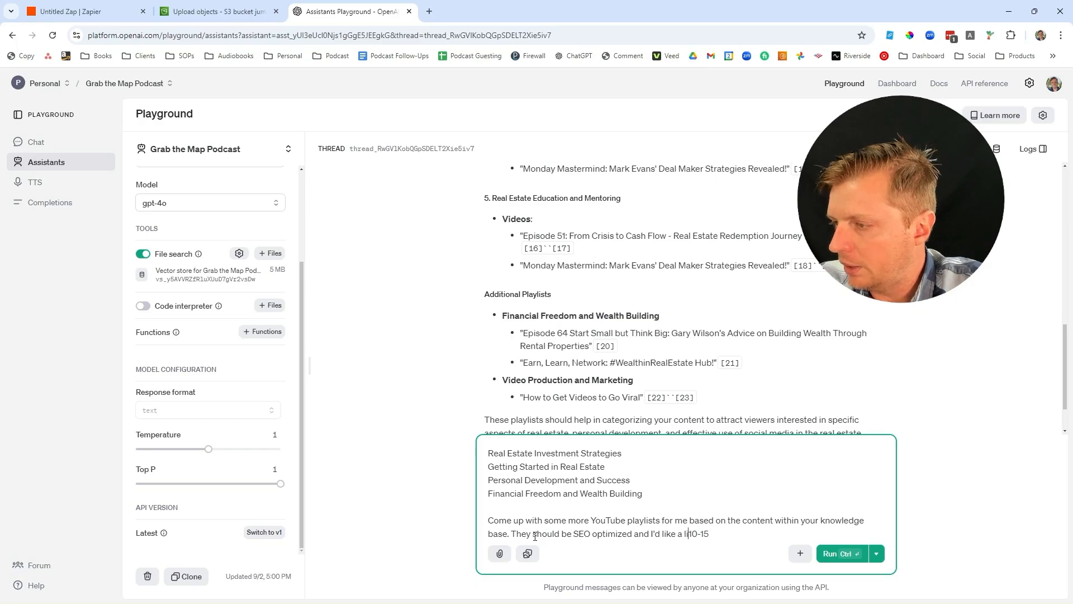
pyautogui.write('f')
pyautogui.press('End')
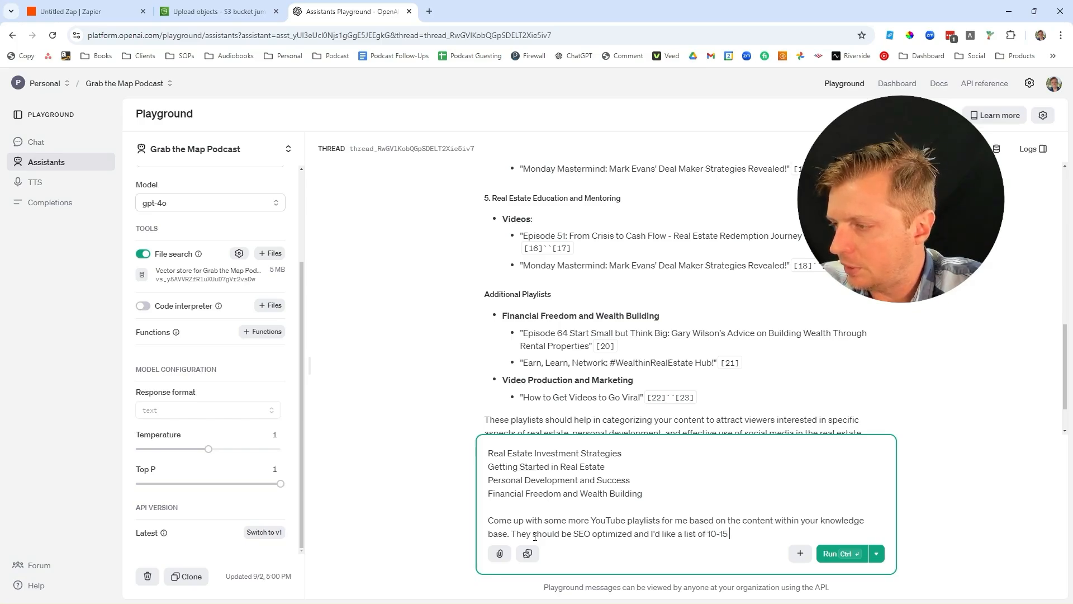
pyautogui.write(', please.')
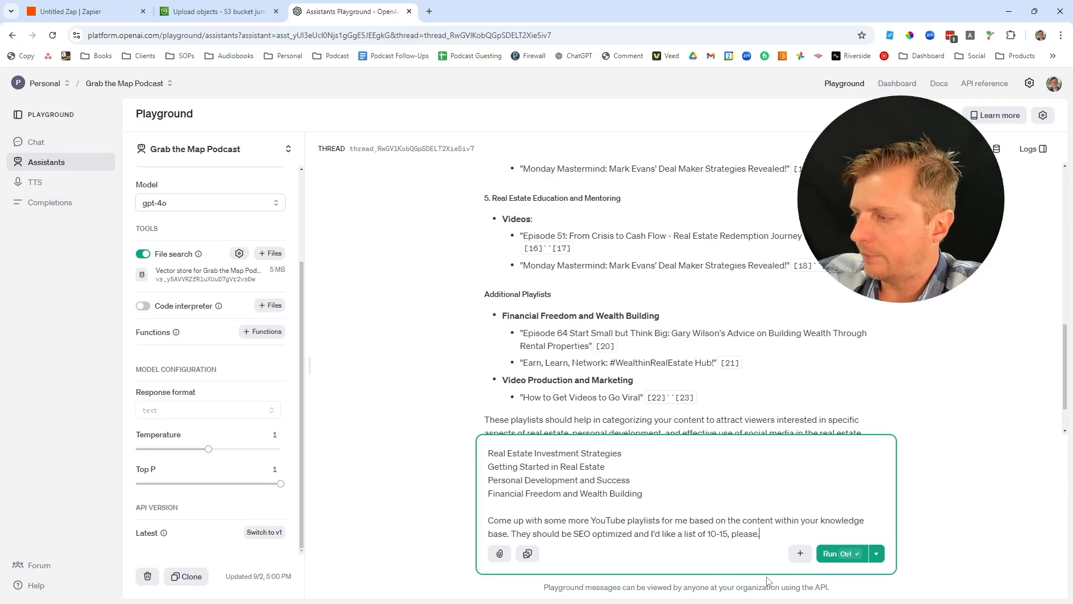
pyautogui.click(822, 555)
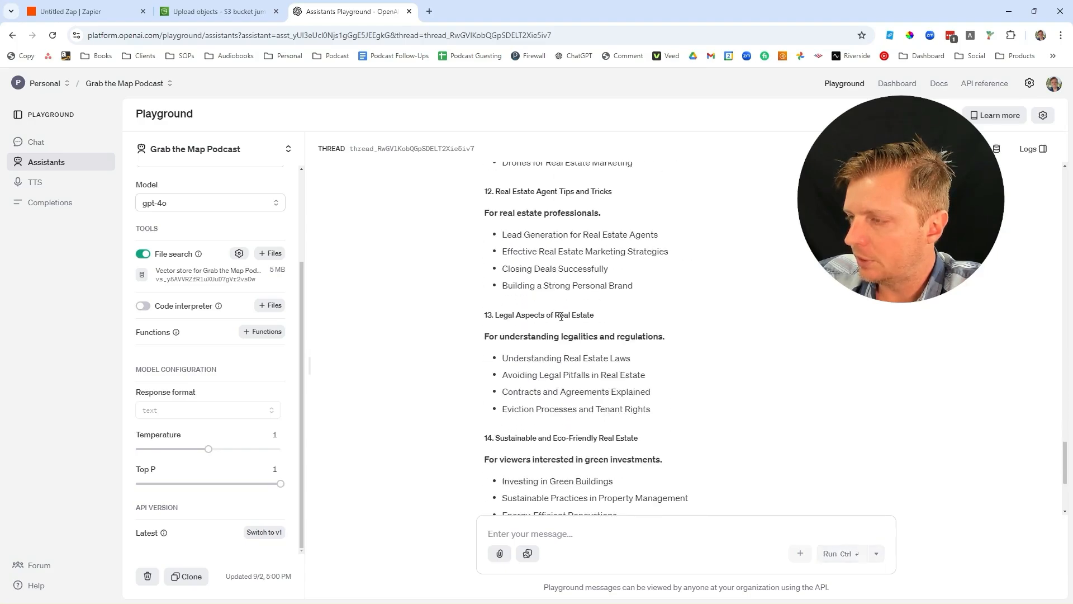
# Step: Review the end of the new reply and copy the four chosen playlist titles from the previous message into a new message draft
pyautogui.scroll(-3, 642, 402)
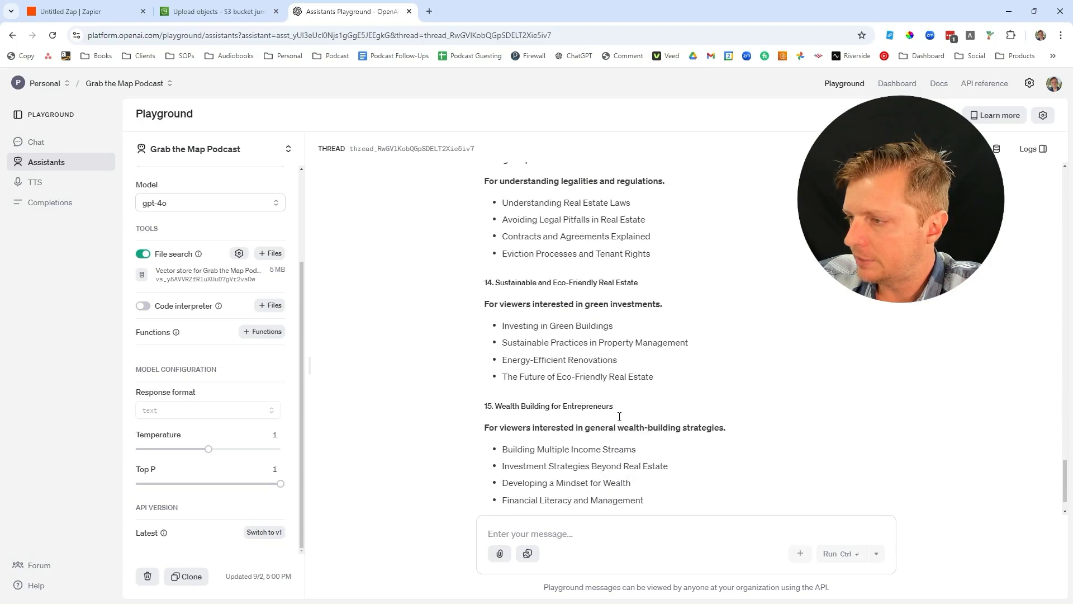
pyautogui.moveTo(1065, 481); pyautogui.dragTo(1052, 286)
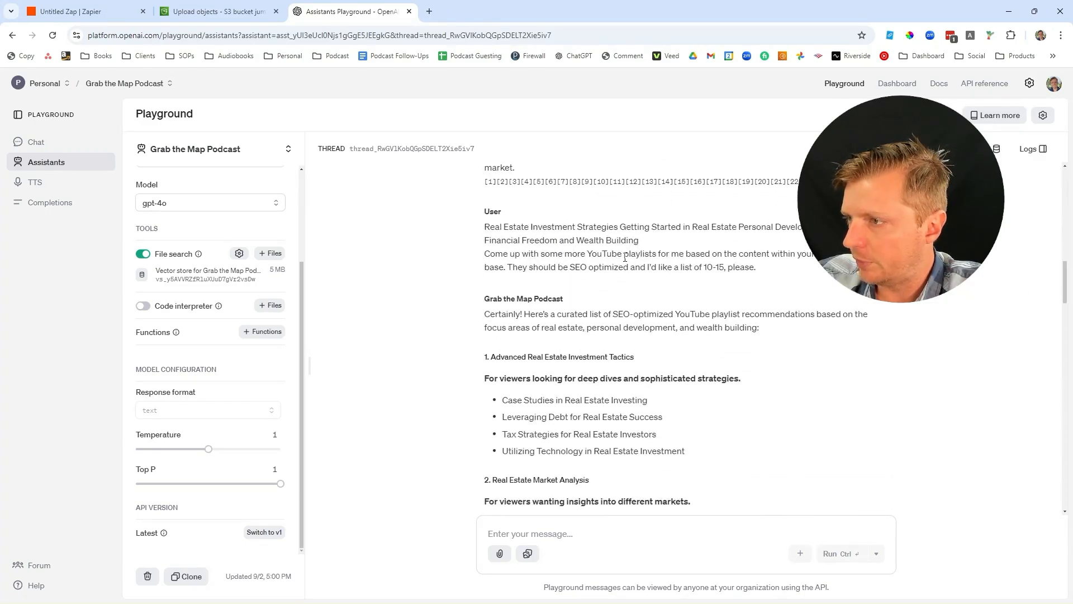
pyautogui.moveTo(639, 240); pyautogui.dragTo(487, 228)
pyautogui.moveTo(1065, 280); pyautogui.dragTo(1066, 480)
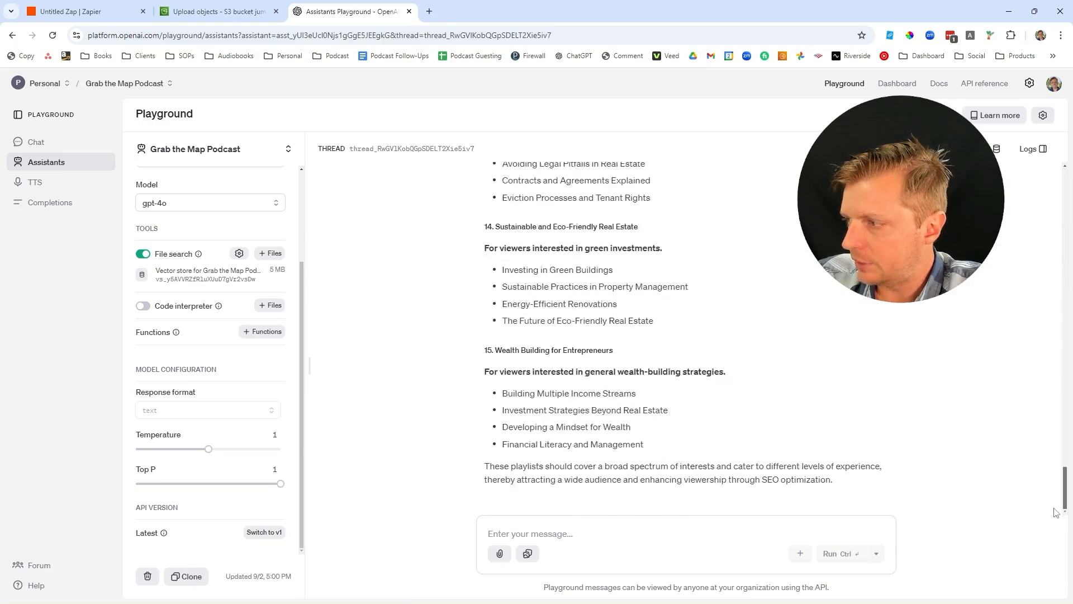
pyautogui.click(595, 519)
pyautogui.write('Real Estate Investment Strategies Getting Started in Real Estate Personal Development and Success Financial Freedom and Wealth Building')
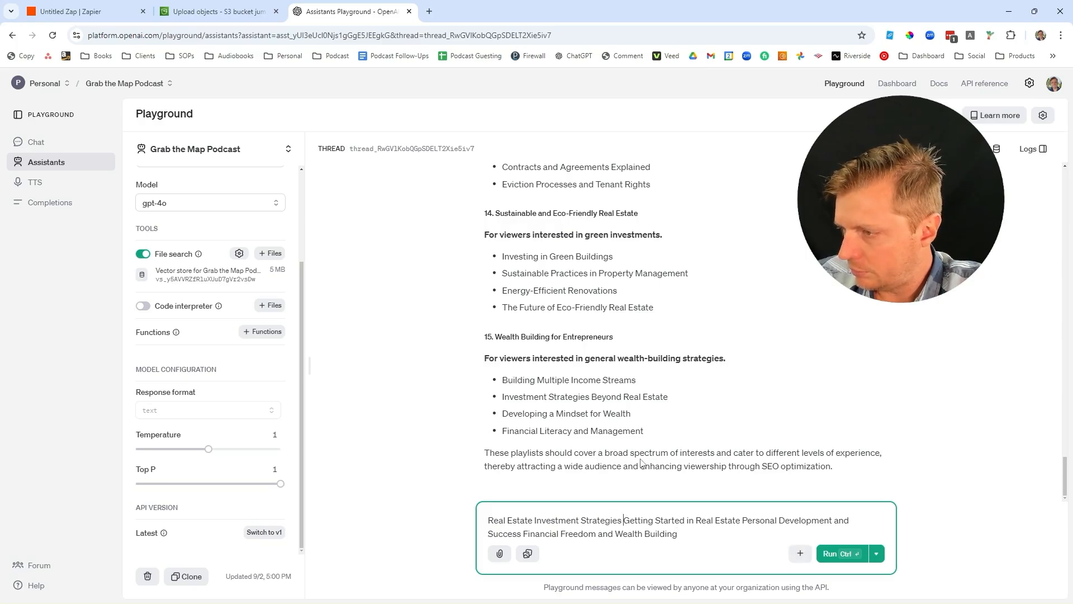
# Step: Put "Real Estate Investment Strategies" on its own line as item 1 and number "Getting Started in Real Estate" as item 2
pyautogui.press('Return')
pyautogui.press('Up')
pyautogui.write('1. ')
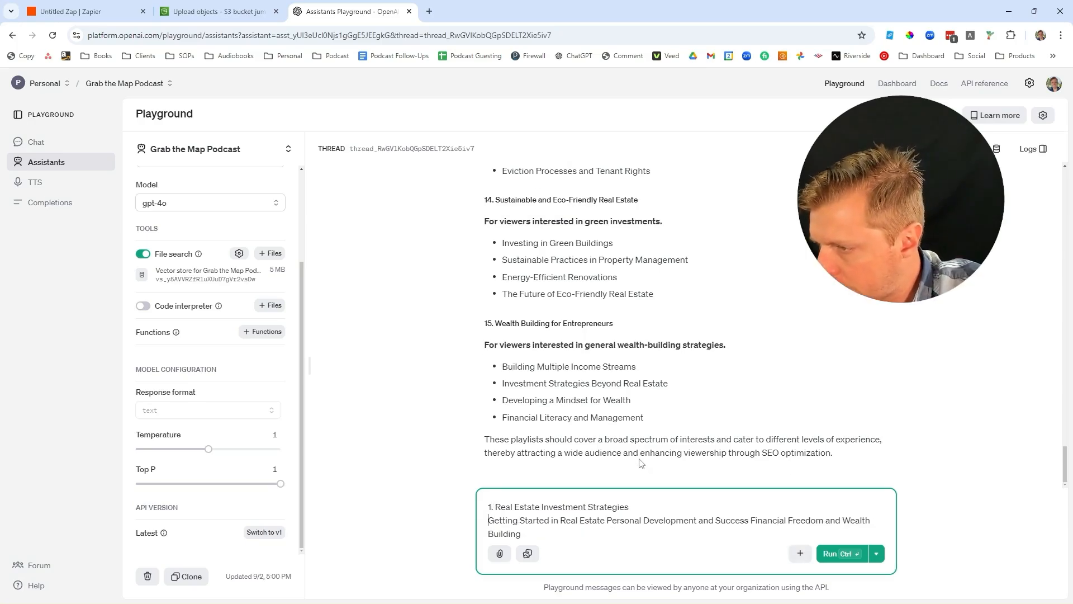
pyautogui.write('2.')
pyautogui.hotkey('ctrl', 'Right')
pyautogui.hotkey('ctrl', 'Right')
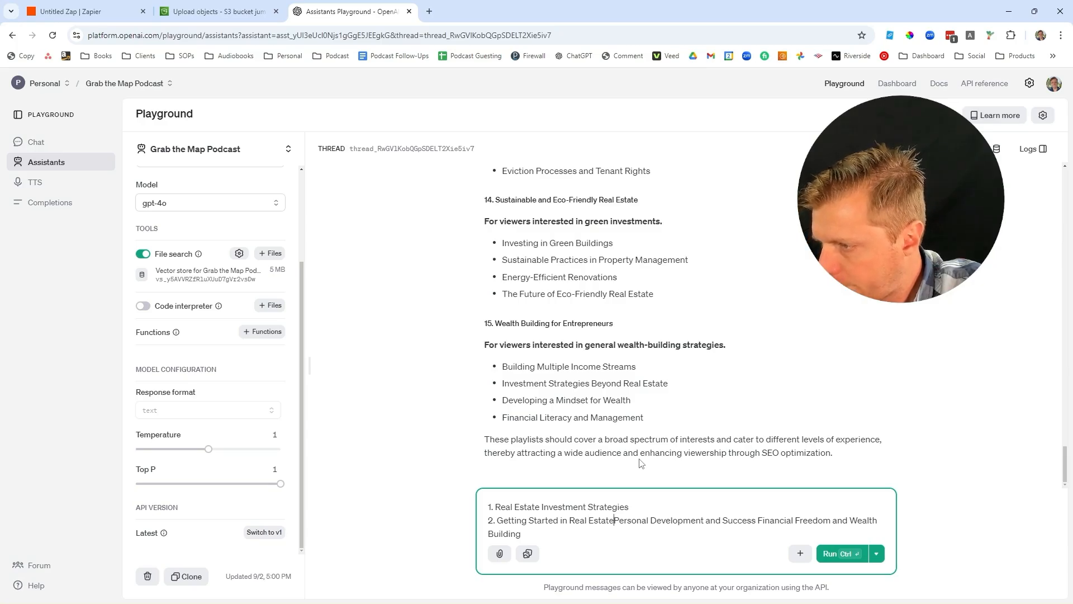
# Step: Break the remaining titles into separate lines, numbering "Personal Development and Success" 3 and "Financial Freedom and Wealth Building" 4
pyautogui.press('Return')
pyautogui.write('3.')
pyautogui.hotkey('ctrl', 'Left')
pyautogui.press('Return')
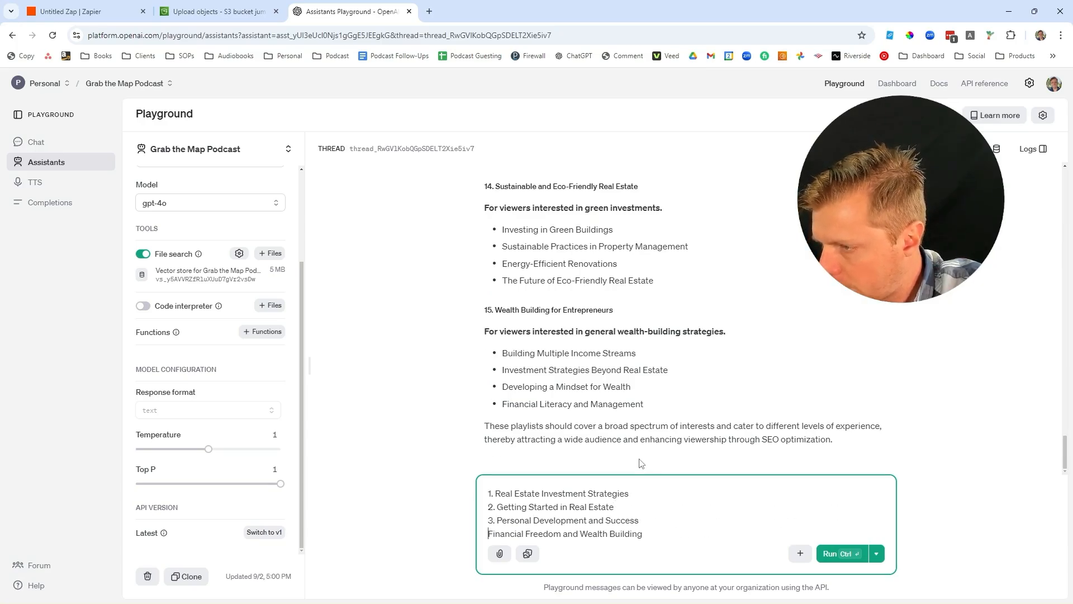
pyautogui.write('3.')
pyautogui.press('BackSpace')
pyautogui.press('BackSpace')
pyautogui.press('BackSpace')
pyautogui.write('4.')
pyautogui.press('End')
pyautogui.press('Return')
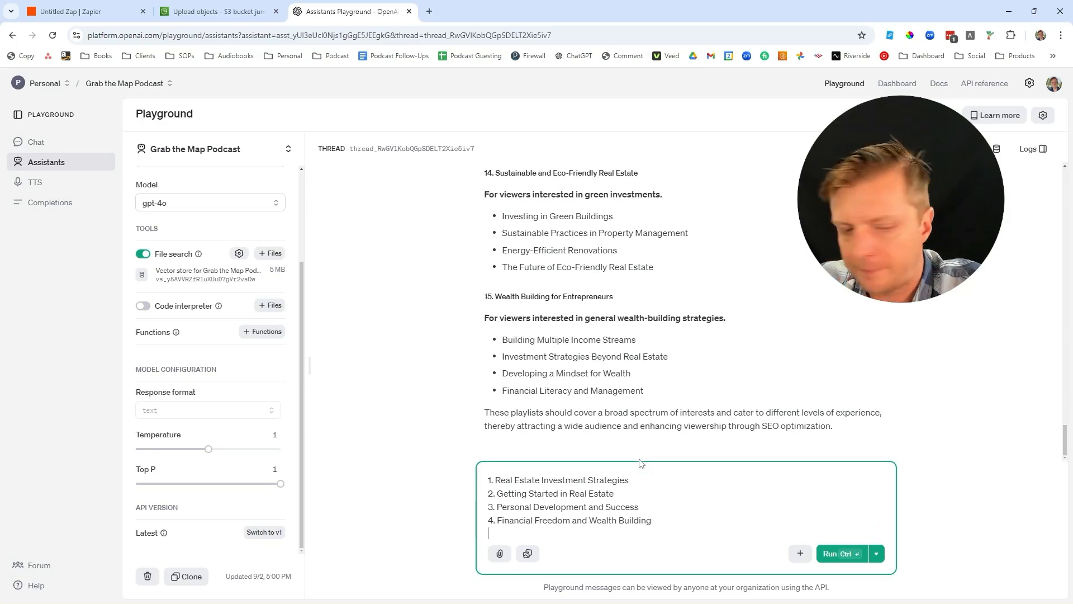
# Step: Add "Property Management Essentials" from the latest reply to the draft list as item 5
pyautogui.scroll(1, 570, 441)
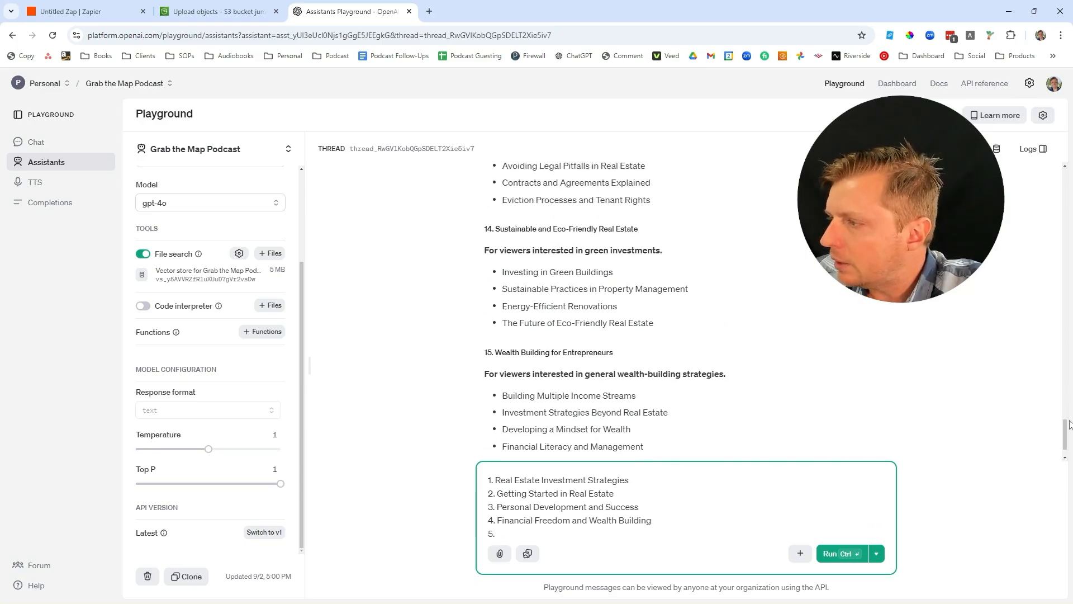
pyautogui.moveTo(1066, 429); pyautogui.dragTo(1062, 305)
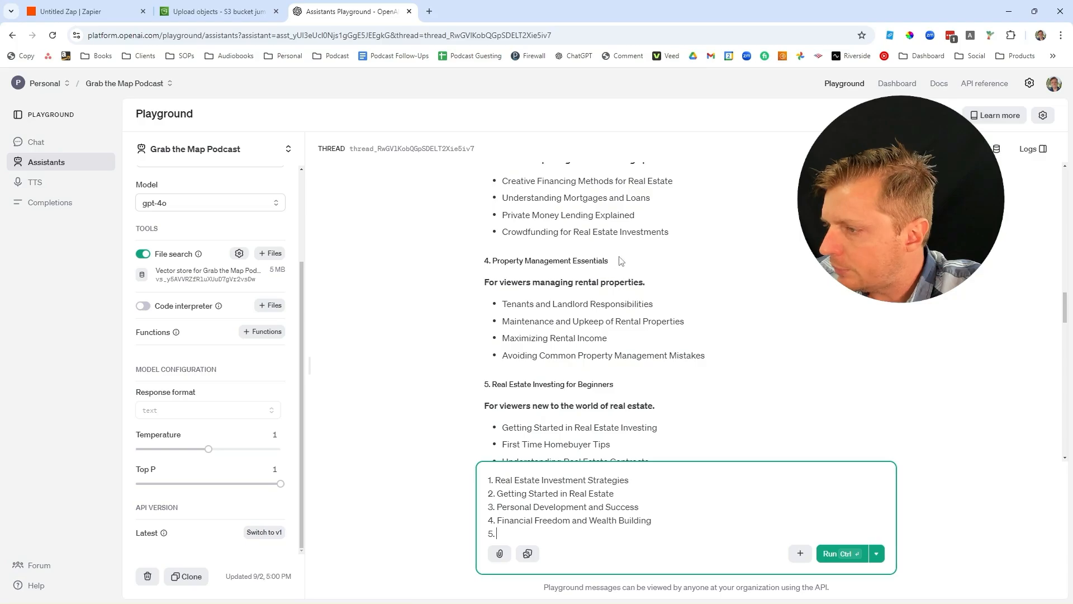
pyautogui.moveTo(622, 261); pyautogui.dragTo(492, 260)
pyautogui.hotkey('ctrl', 'c')
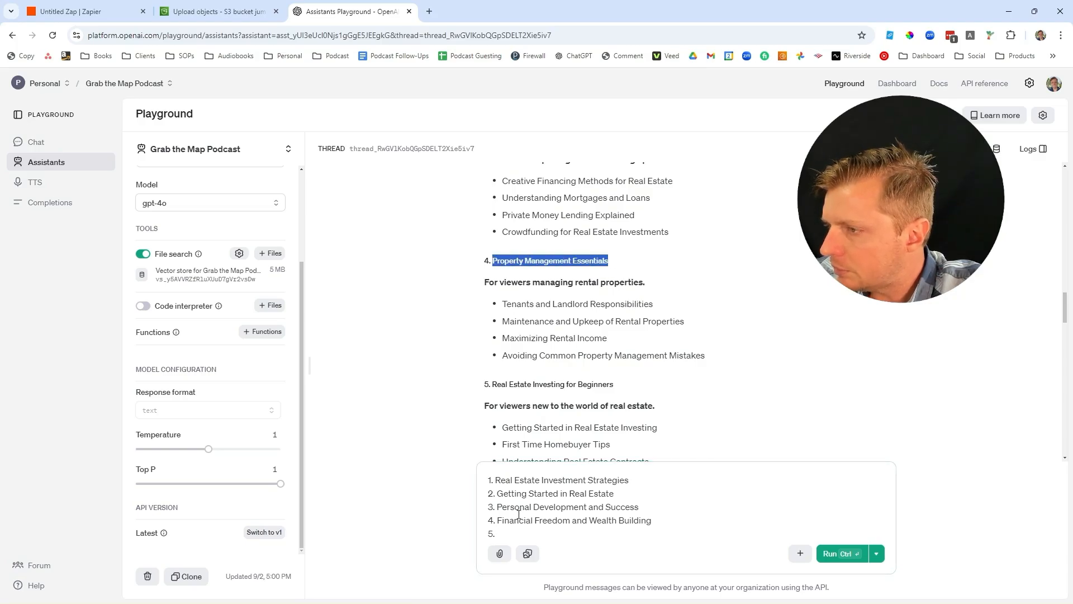
pyautogui.click(520, 532)
pyautogui.hotkey('ctrl', 'v')
# Step: Add "Flipping Houses for Profit" from the reply to the draft list as item 6
pyautogui.scroll(-4, 601, 373)
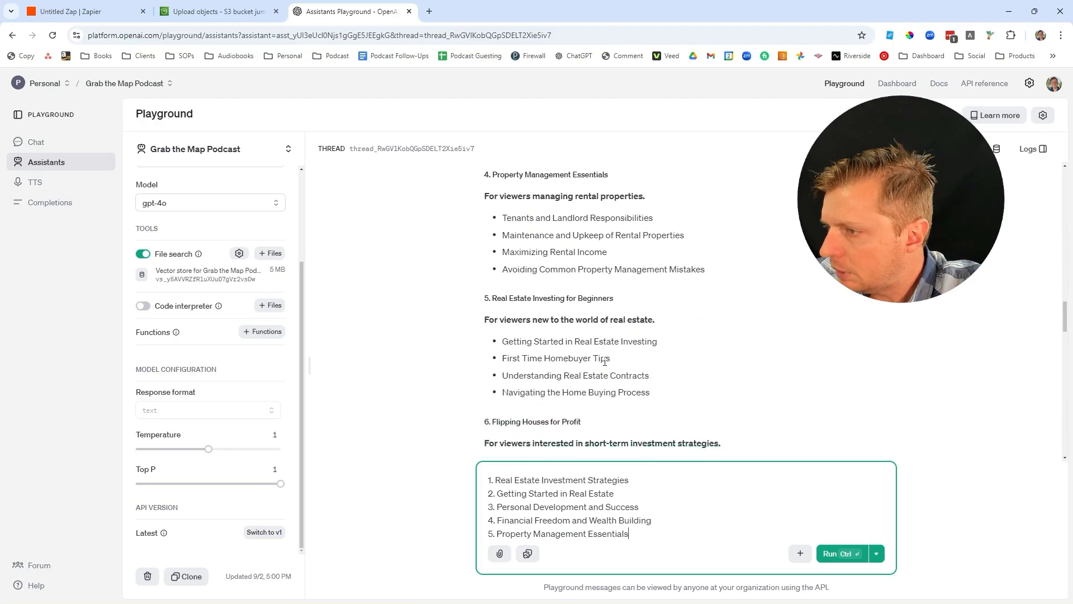
pyautogui.moveTo(582, 283); pyautogui.dragTo(497, 284)
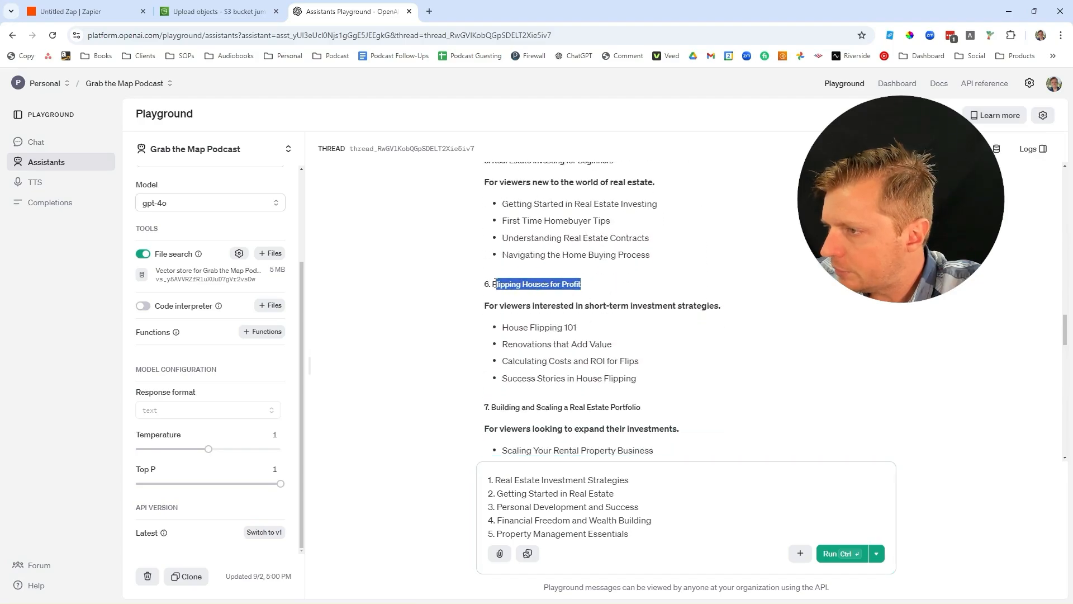
pyautogui.click(638, 526)
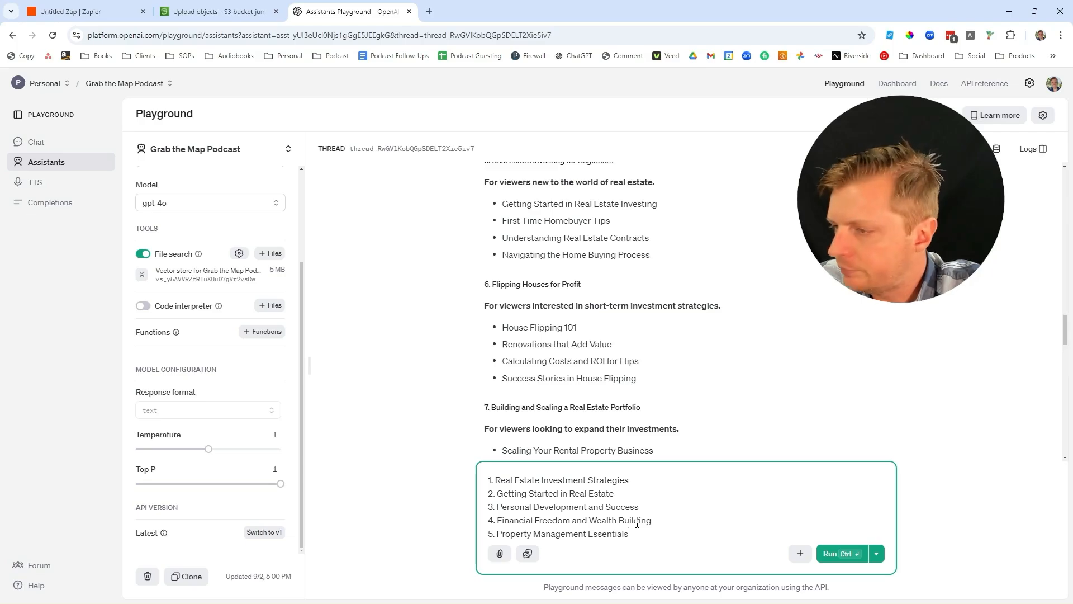
pyautogui.press('Return')
pyautogui.write('6.')
pyautogui.write('Flipping Houses for Profit')
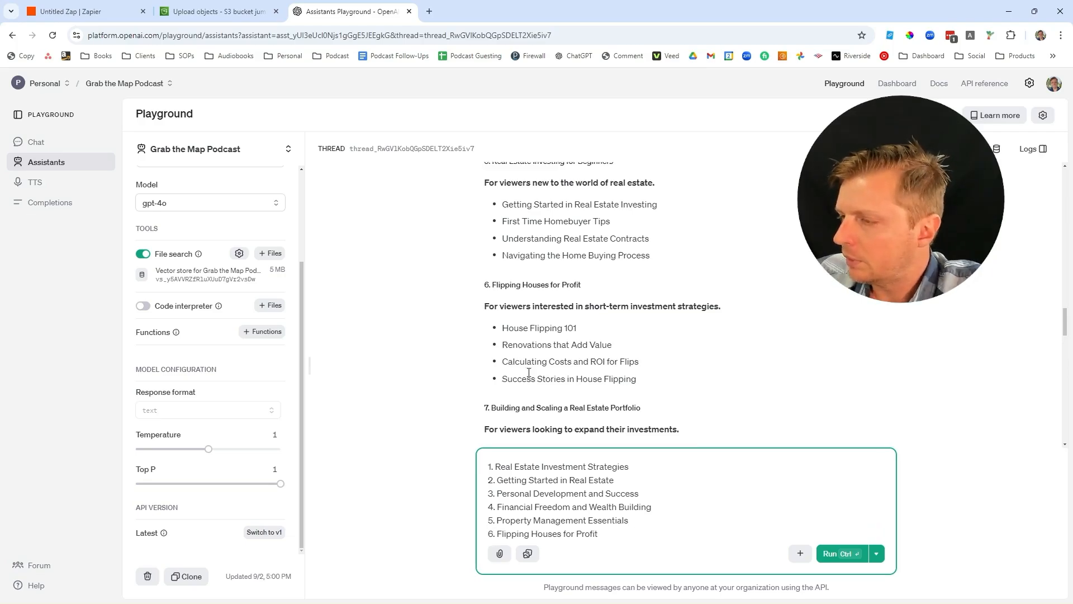
# Step: Copy "Building and Scaling a Real Estate Portfolio" from the reply into the draft list as item 7
pyautogui.scroll(1, 607, 312)
pyautogui.scroll(3, 607, 308)
pyautogui.scroll(-3, 607, 308)
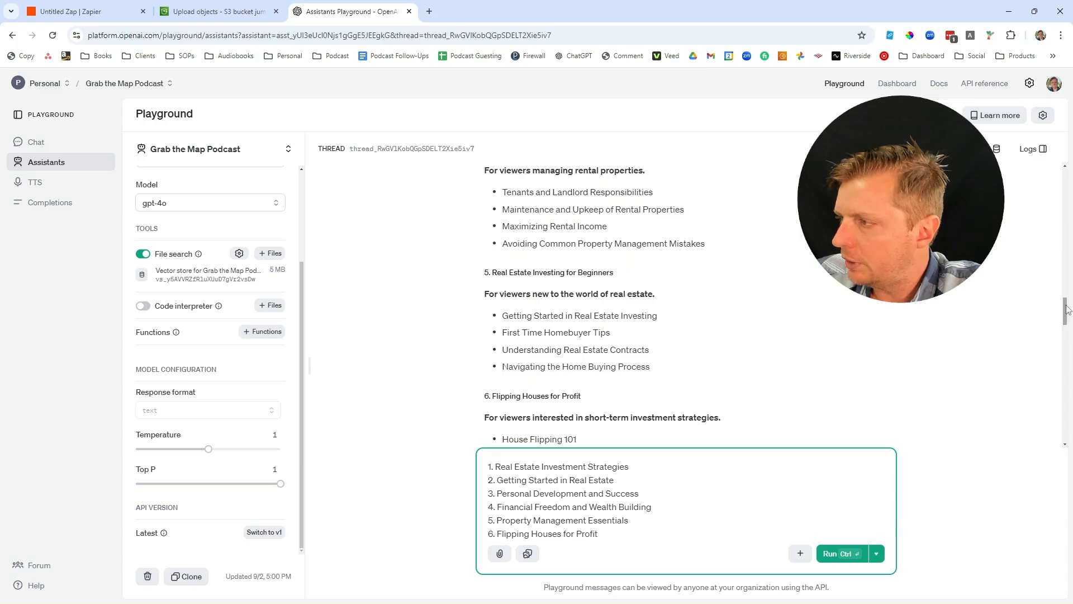
pyautogui.moveTo(1065, 314); pyautogui.dragTo(1066, 334)
pyautogui.scroll(-1, 1066, 334)
pyautogui.moveTo(640, 241); pyautogui.dragTo(486, 241)
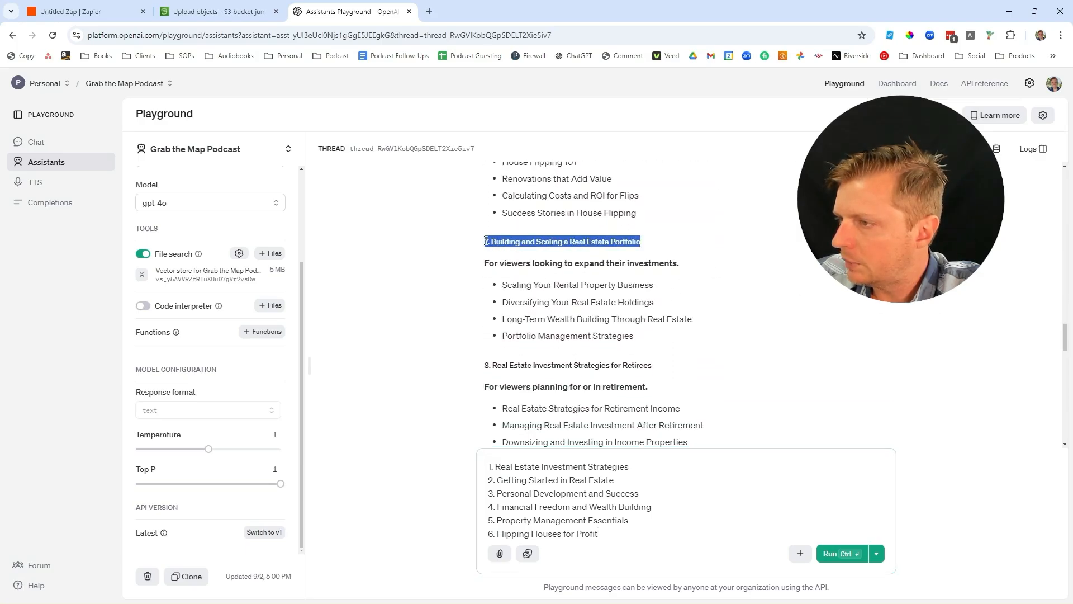
pyautogui.hotkey('ctrl', 'c')
pyautogui.click(618, 532)
pyautogui.press('Return')
pyautogui.write('7.')
pyautogui.hotkey('ctrl', 'v')
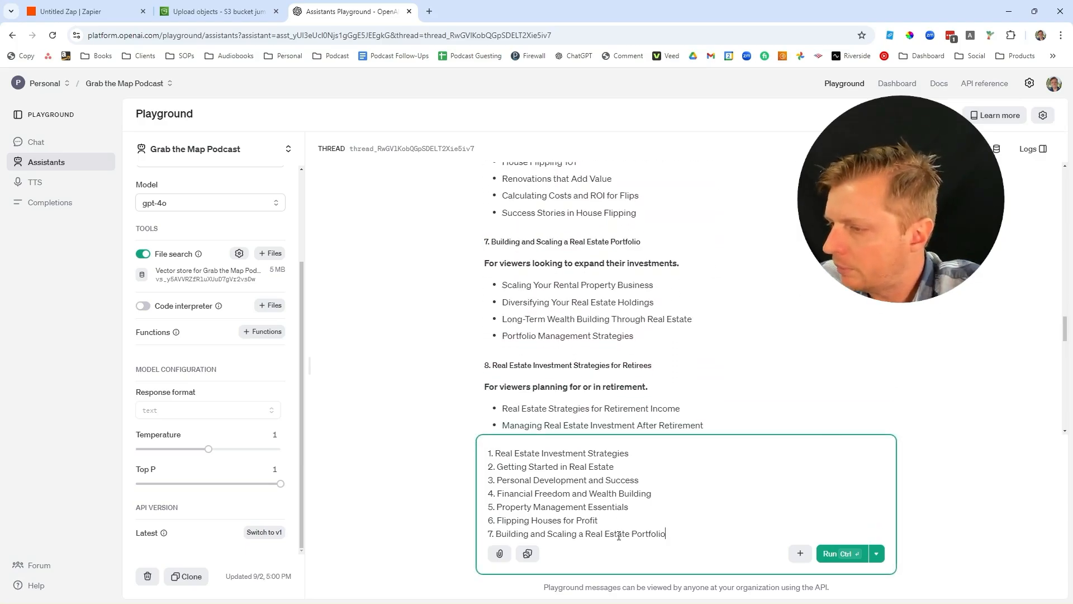
# Step: Copy "Networking and Relationships in Real Estate" from the reply into the draft list as item 8
pyautogui.scroll(1, 618, 391)
pyautogui.scroll(-4, 618, 320)
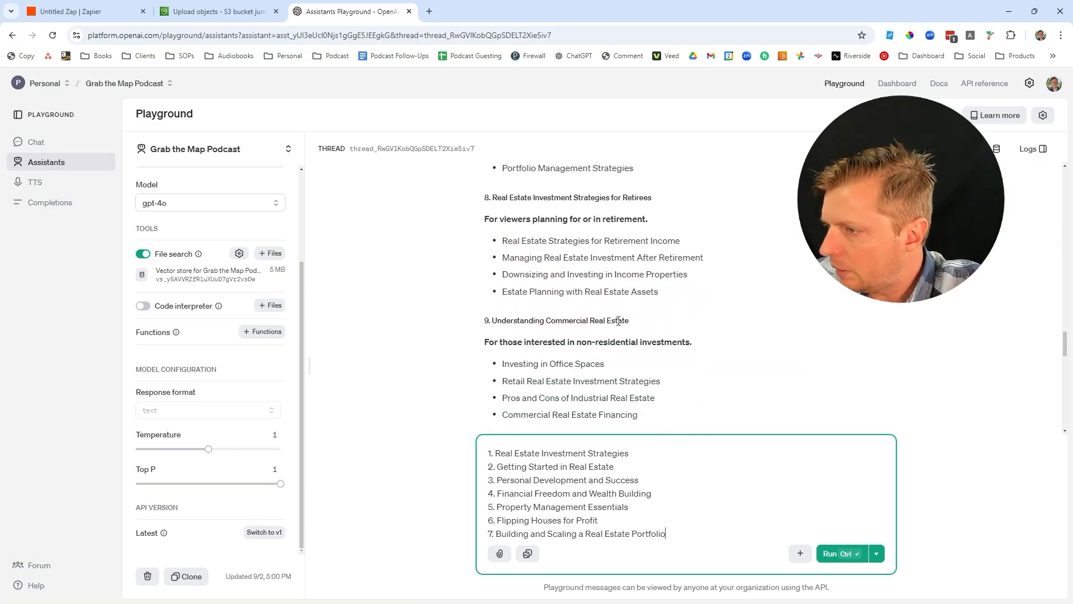
pyautogui.scroll(-3, 626, 319)
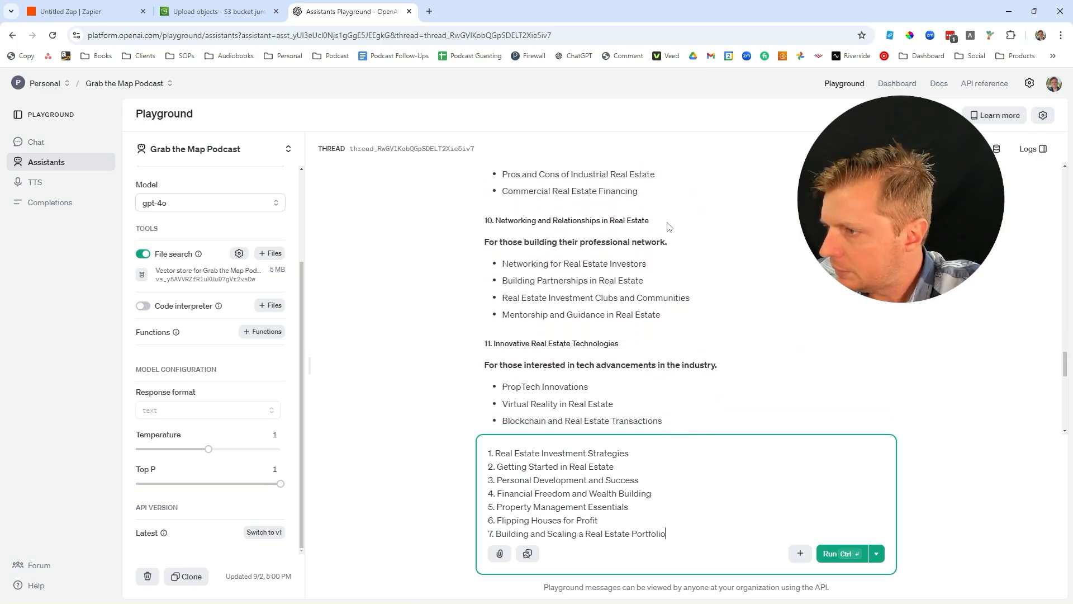
pyautogui.moveTo(667, 222); pyautogui.dragTo(479, 223)
pyautogui.click(680, 528)
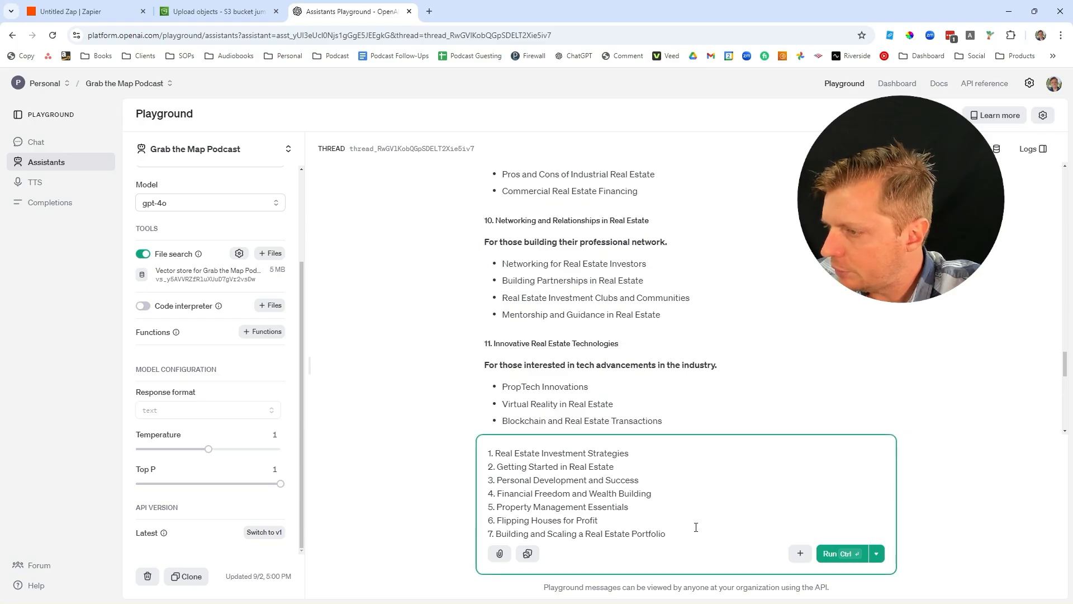
pyautogui.press('Return')
pyautogui.hotkey('ctrl', 'v')
pyautogui.press('Home')
pyautogui.press('Delete')
pyautogui.press('Delete')
pyautogui.write('8')
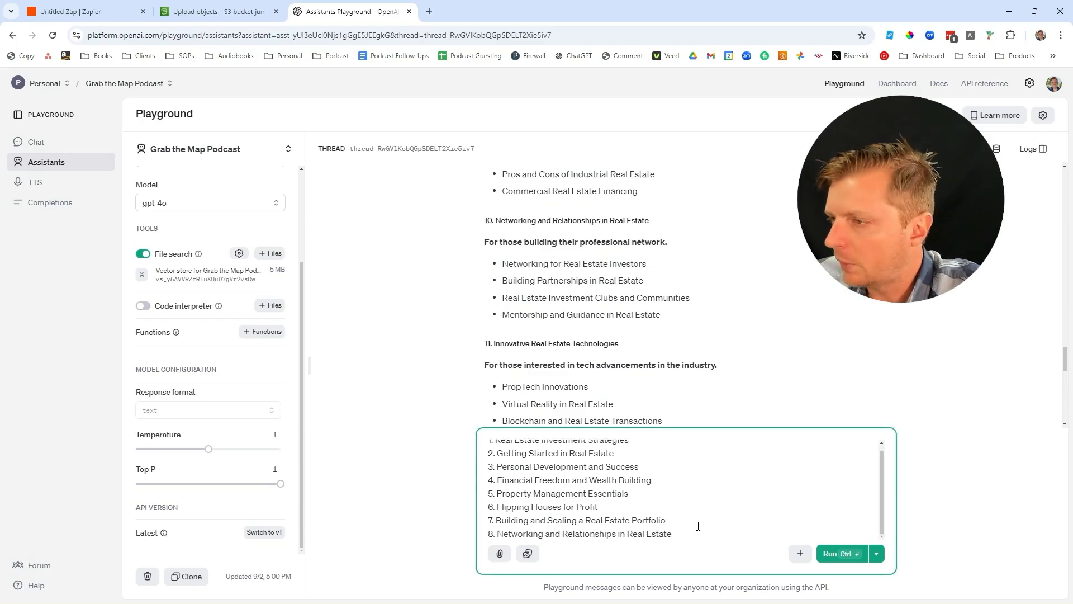
# Step: Add "Wealth Building for Entrepreneurs" from the end of the reply to the draft list as item 9
pyautogui.scroll(-1, 642, 304)
pyautogui.scroll(-7, 643, 304)
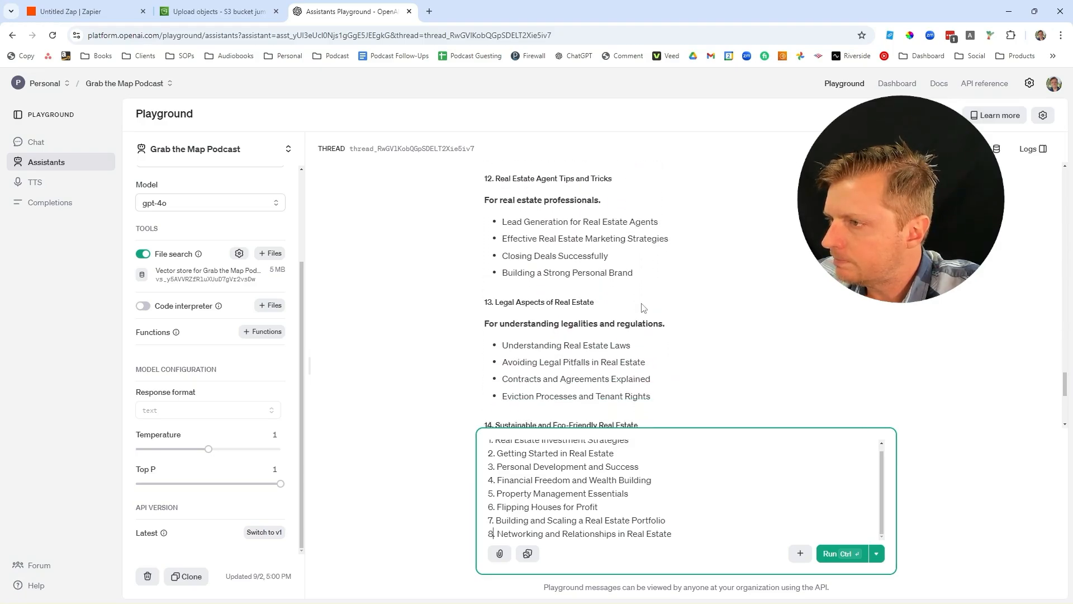
pyautogui.scroll(-1, 616, 305)
pyautogui.moveTo(614, 277); pyautogui.dragTo(496, 279)
pyautogui.click(685, 530)
pyautogui.press('Return')
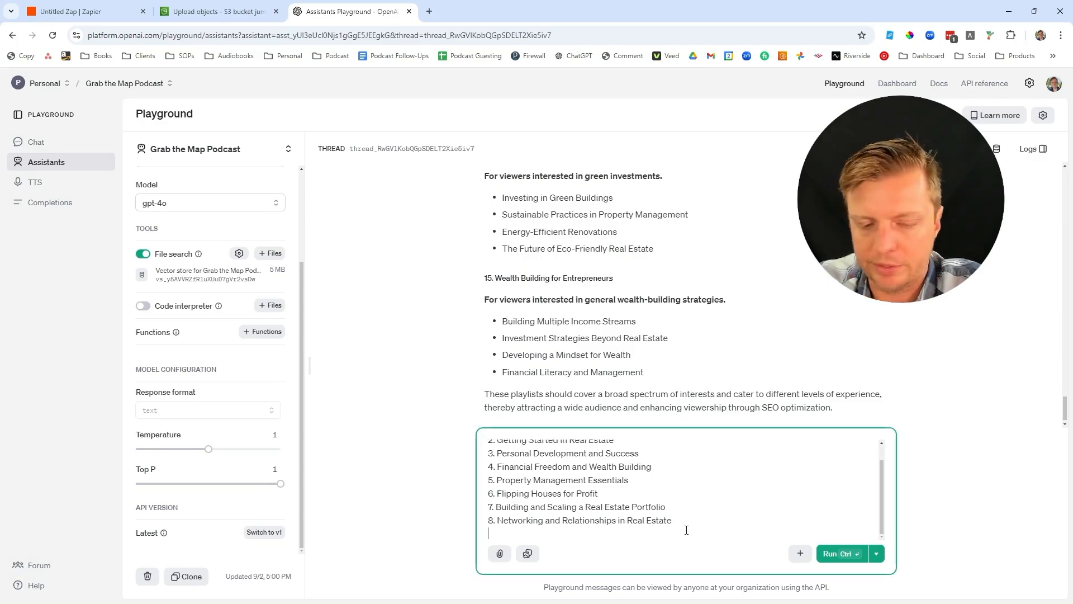
pyautogui.write('9.')
pyautogui.hotkey('ctrl', 'v')
# Step: Move the draft list from the message box into a new Notepad document and copy its first title, "Real Estate Investment Strategies"
pyautogui.hotkey('ctrl', 'Return')
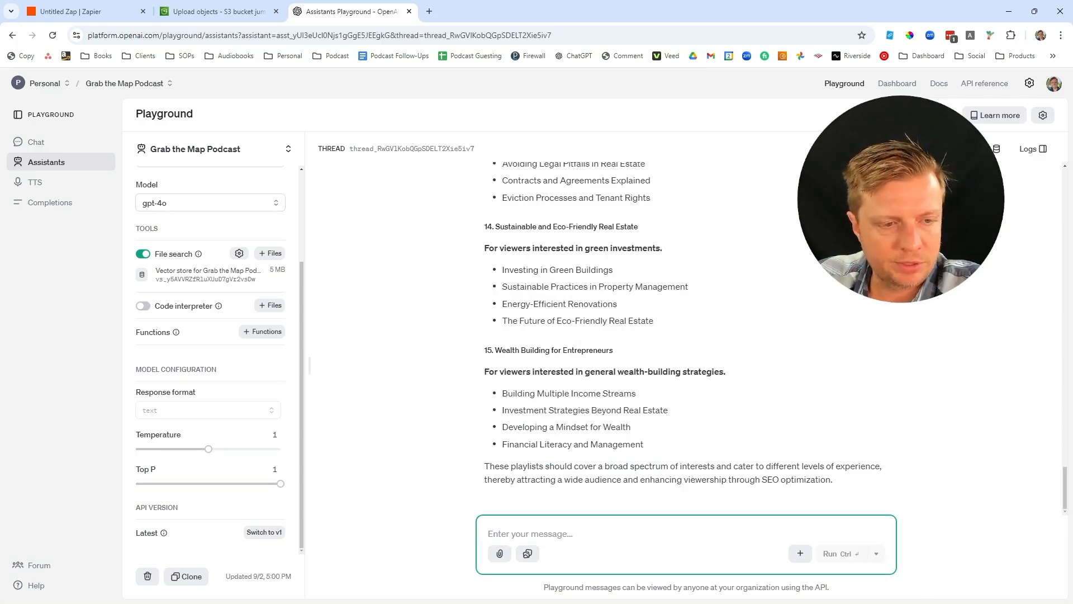
pyautogui.hotkey('alt', 'Tab')
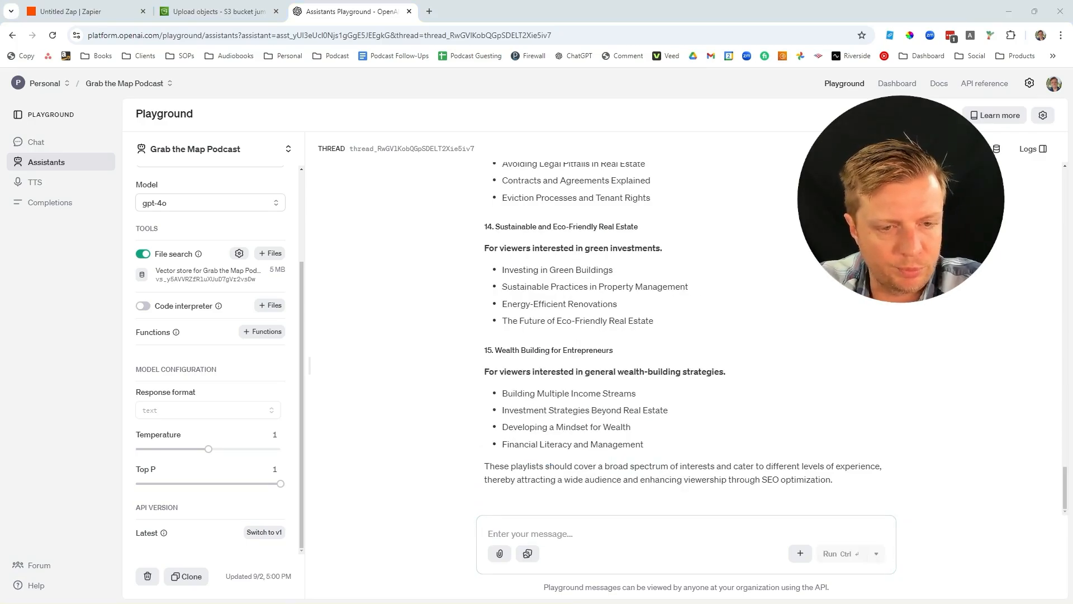
pyautogui.click(435, 179)
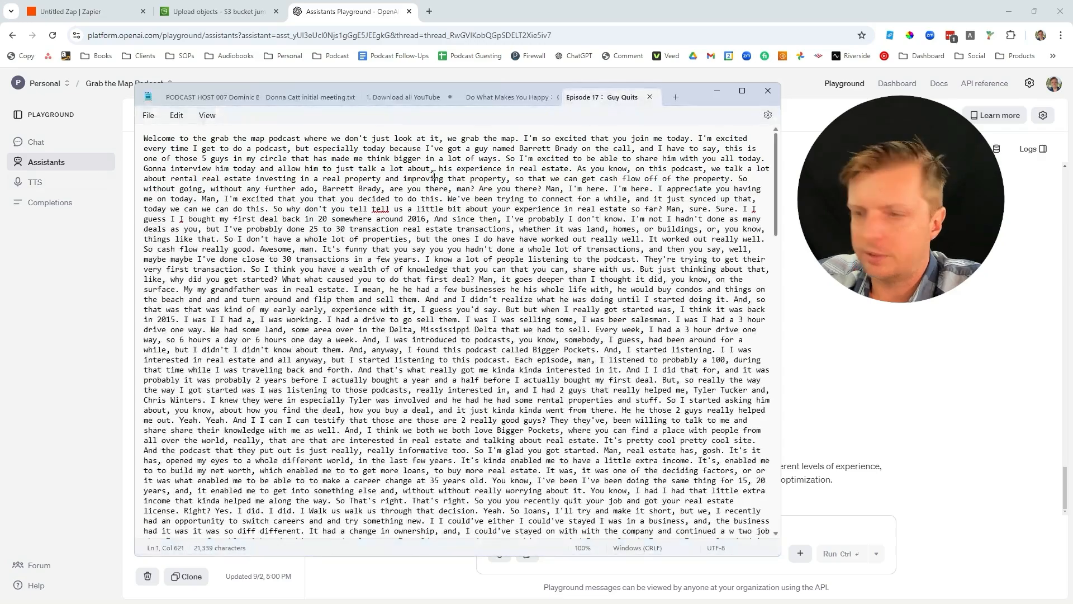
pyautogui.hotkey('ctrl', 'n')
pyautogui.hotkey('ctrl', 'v')
pyautogui.moveTo(305, 138); pyautogui.dragTo(157, 139)
pyautogui.hotkey('alt', 'Tab')
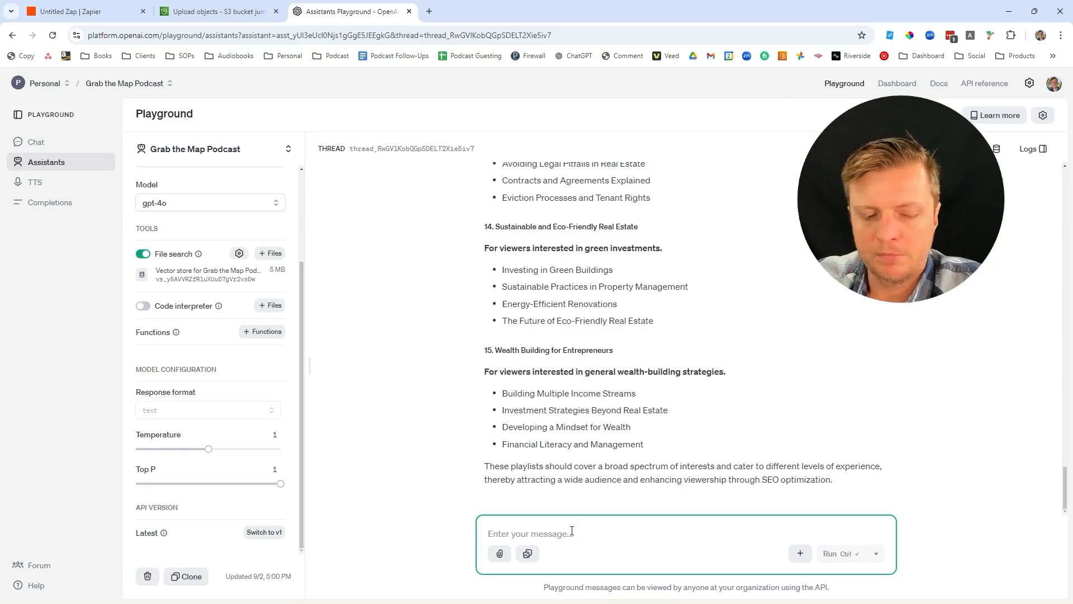
# Step: Start a message to the assistant reading: Let's build the YouTube playlist for "Real Estate Investment Strategies"
pyautogui.write("Let's build the YouTube pl")
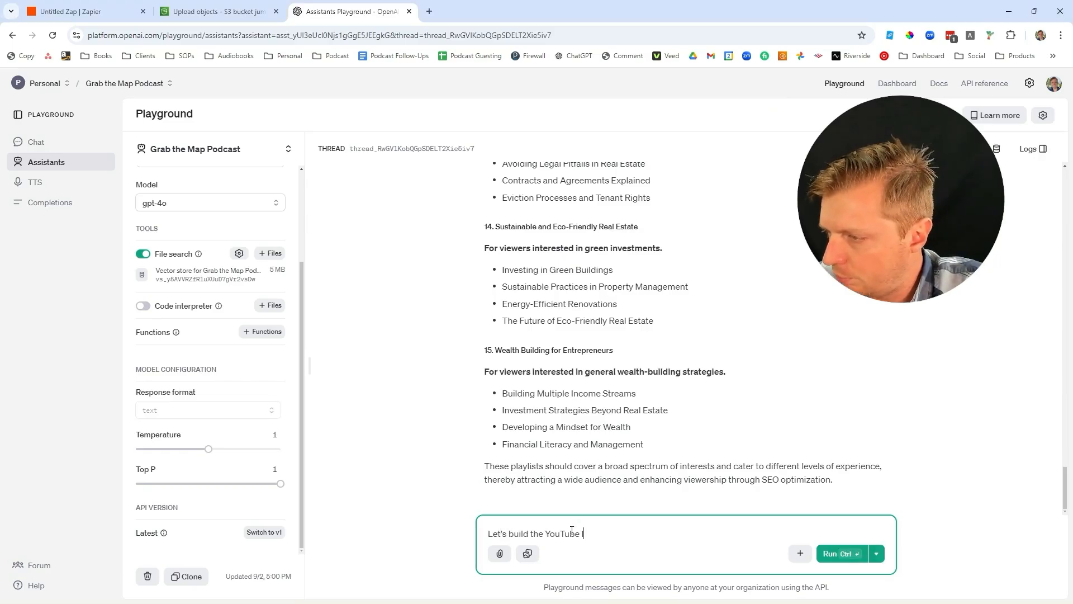
pyautogui.write('aylist for "')
pyautogui.hotkey('ctrl', 'v')
pyautogui.write('"')
pyautogui.hotkey('shift', 'Return')
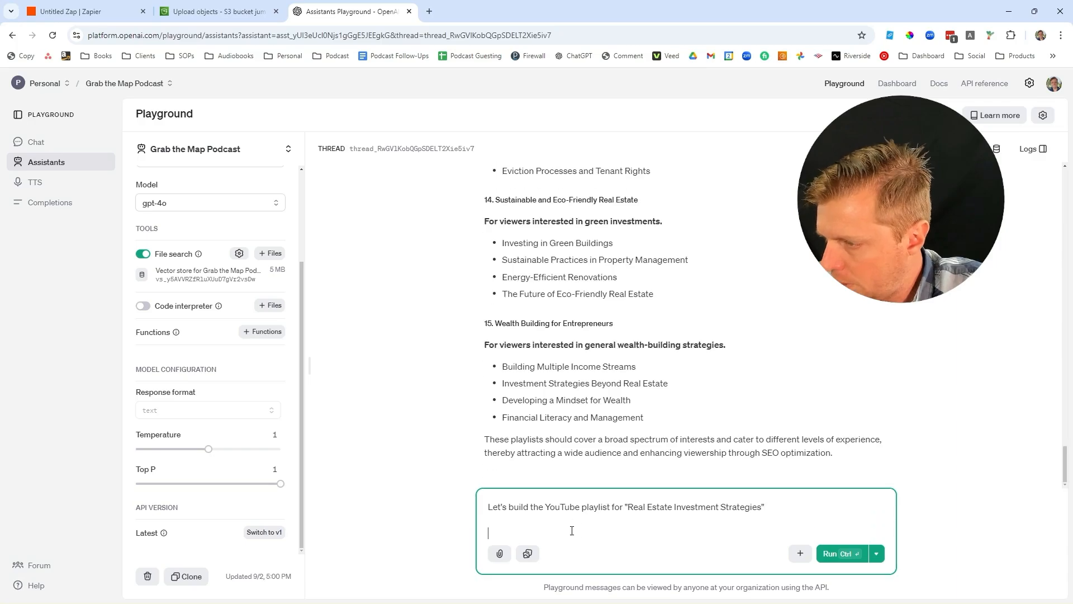
# Step: Add the request "List me 10 videos from this knowledge base that belong within this list." to the message
pyautogui.write('List me 10 videos')
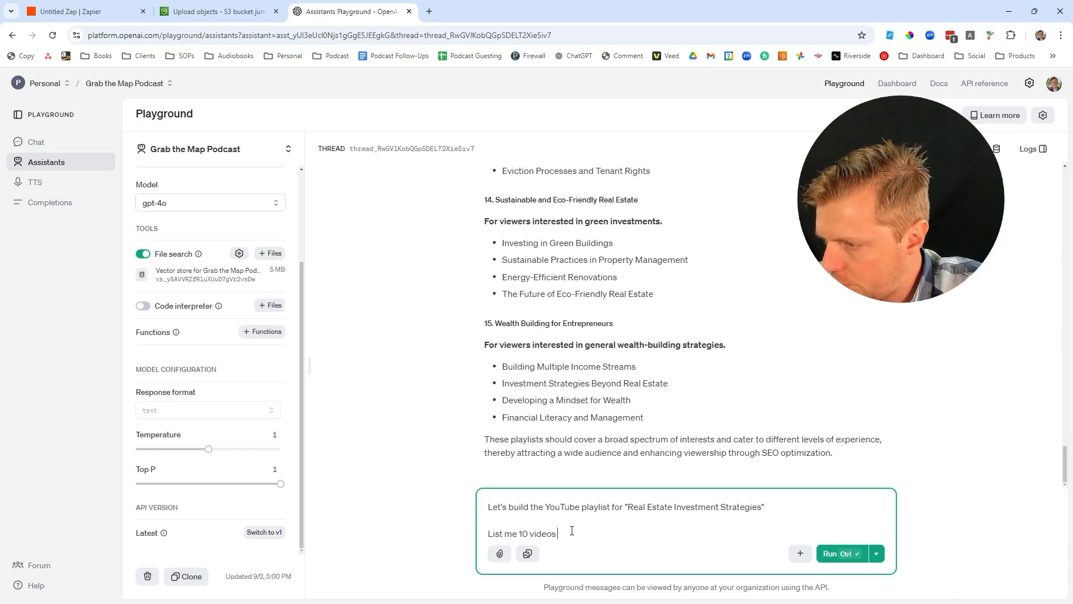
pyautogui.write(' from this knowled')
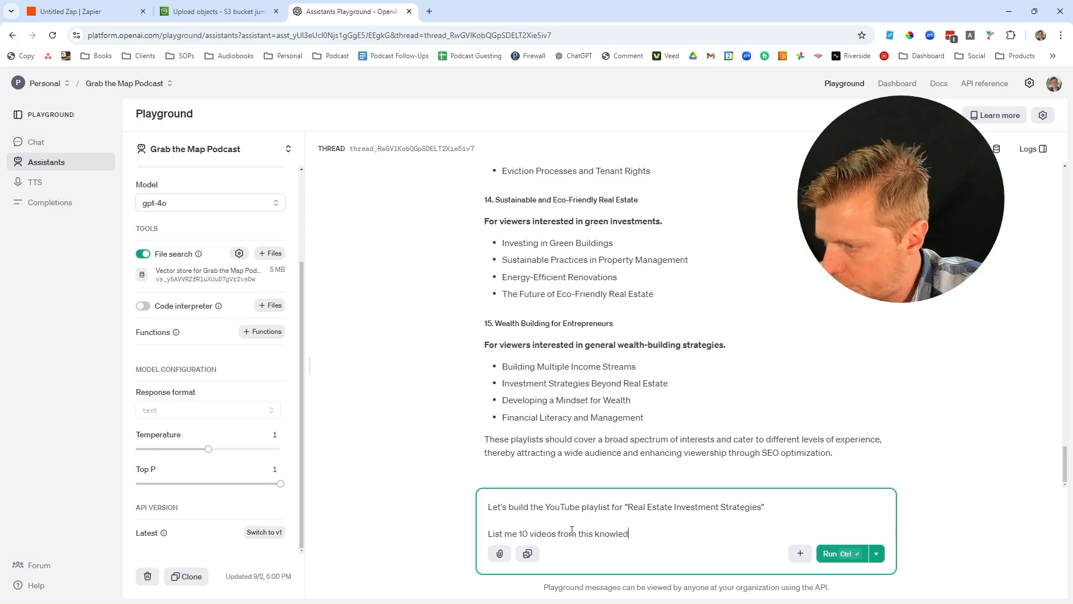
pyautogui.write('ge base that belogn ')
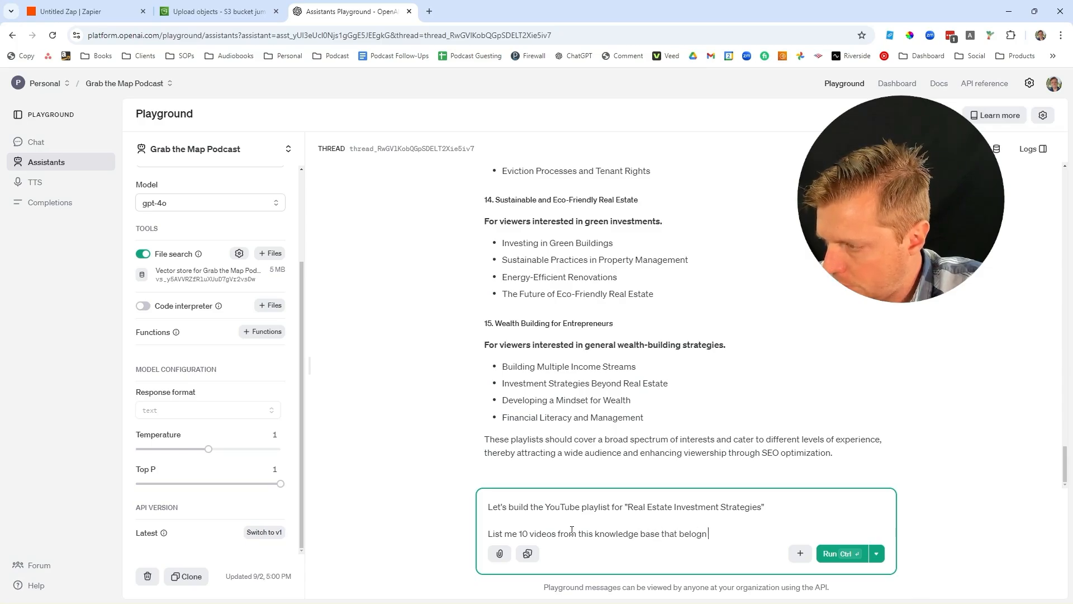
pyautogui.write('to')
pyautogui.hotkey('ctrl', 'shift', 'Left')
pyautogui.hotkey('ctrl', 'shift', 'Left')
pyautogui.write('belong within this list.')
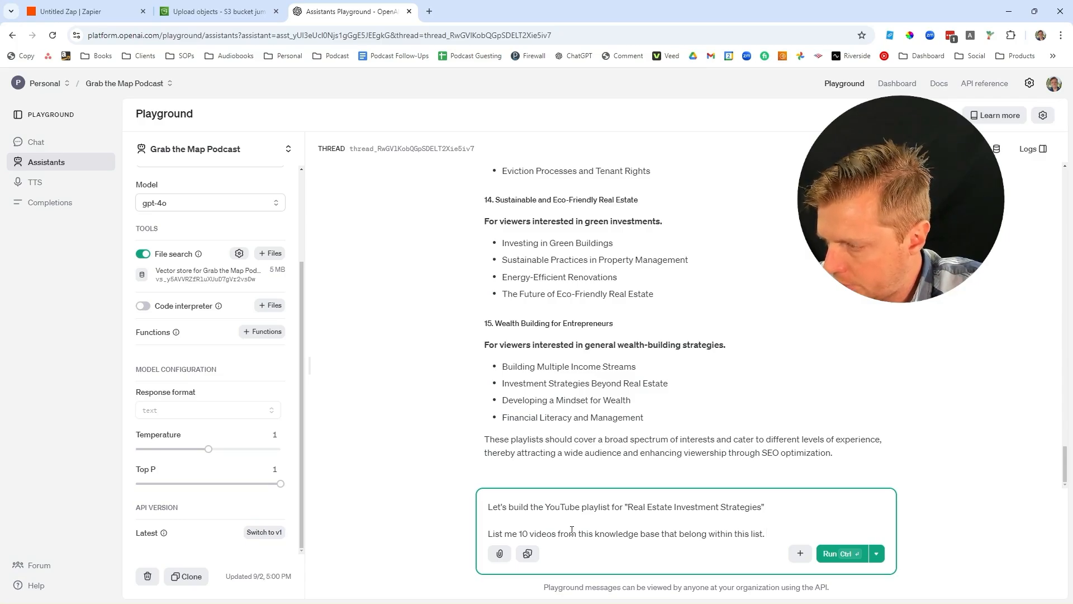
# Step: Add "Be sure to arrange the videos in a logical order that makes sense if someone watches the playlist from start to finish." and send the message
pyautogui.write(' Be sure to arran')
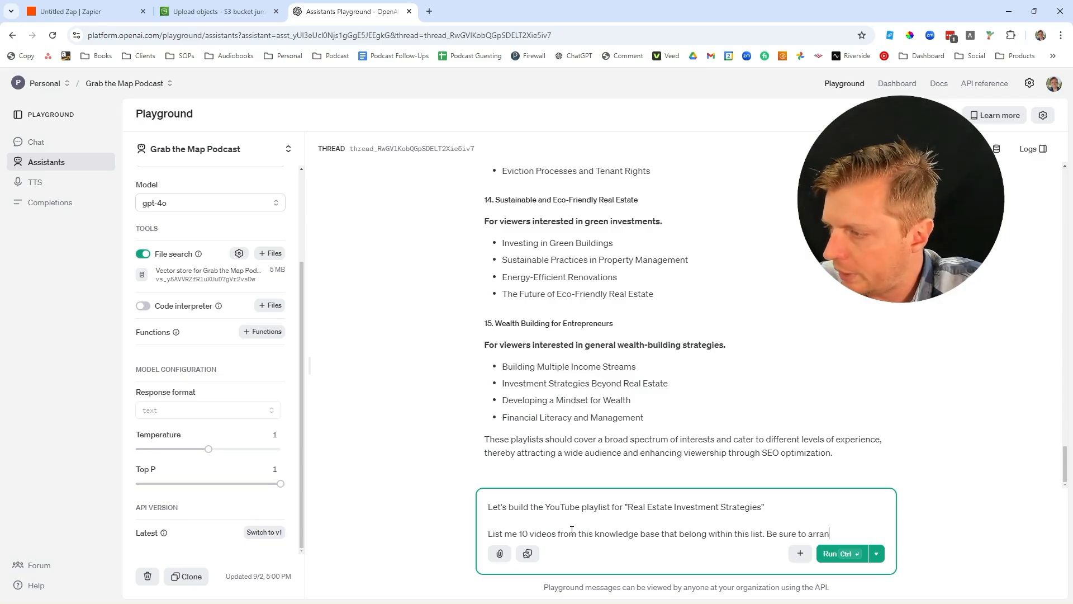
pyautogui.write('ge the videos in a logical ')
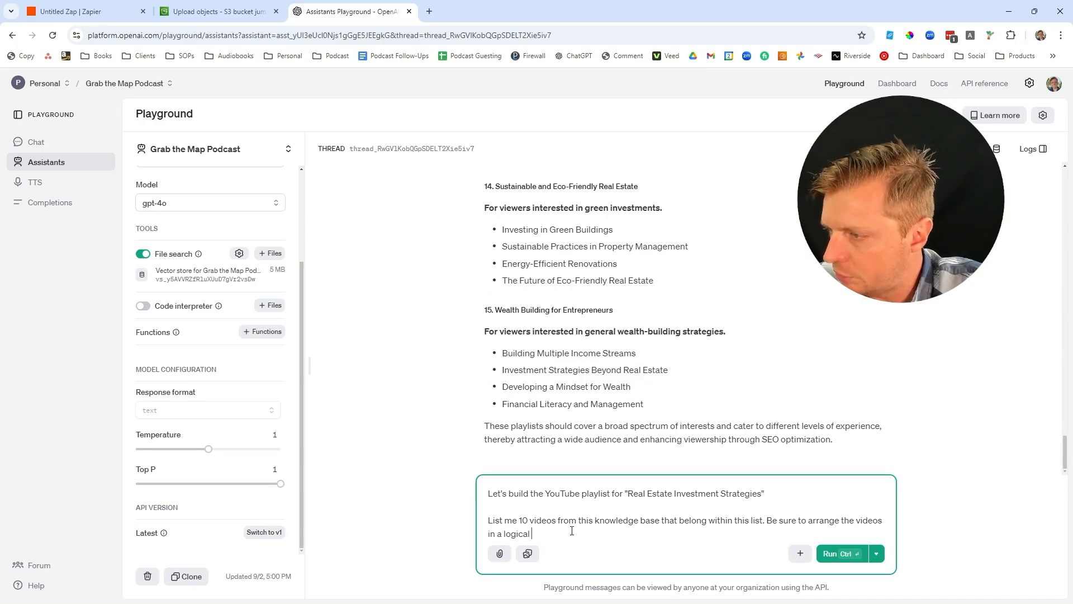
pyautogui.write('order ')
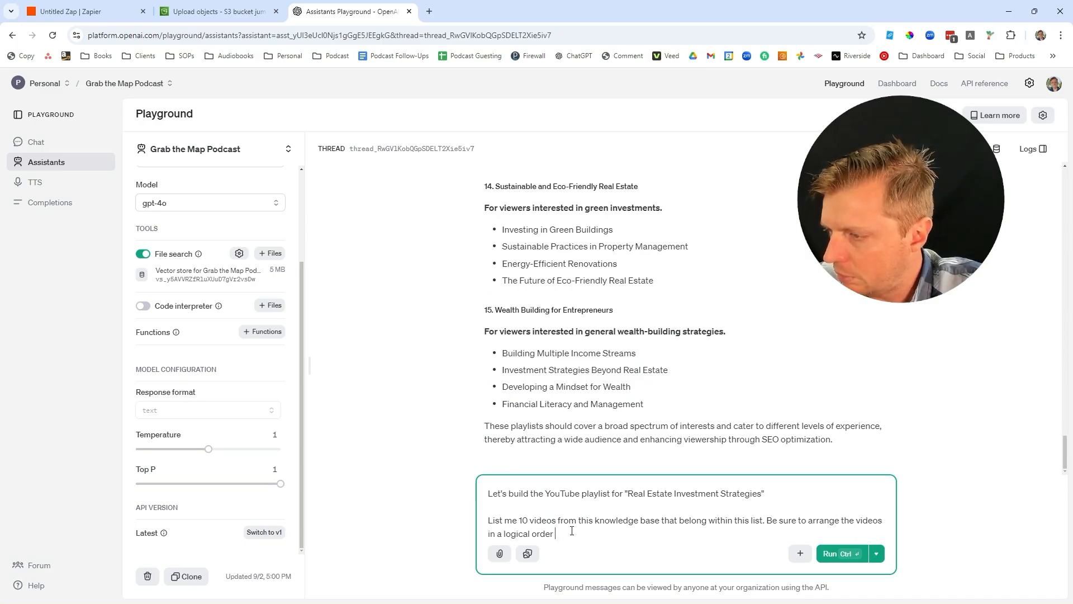
pyautogui.write('that makes sense if someone ')
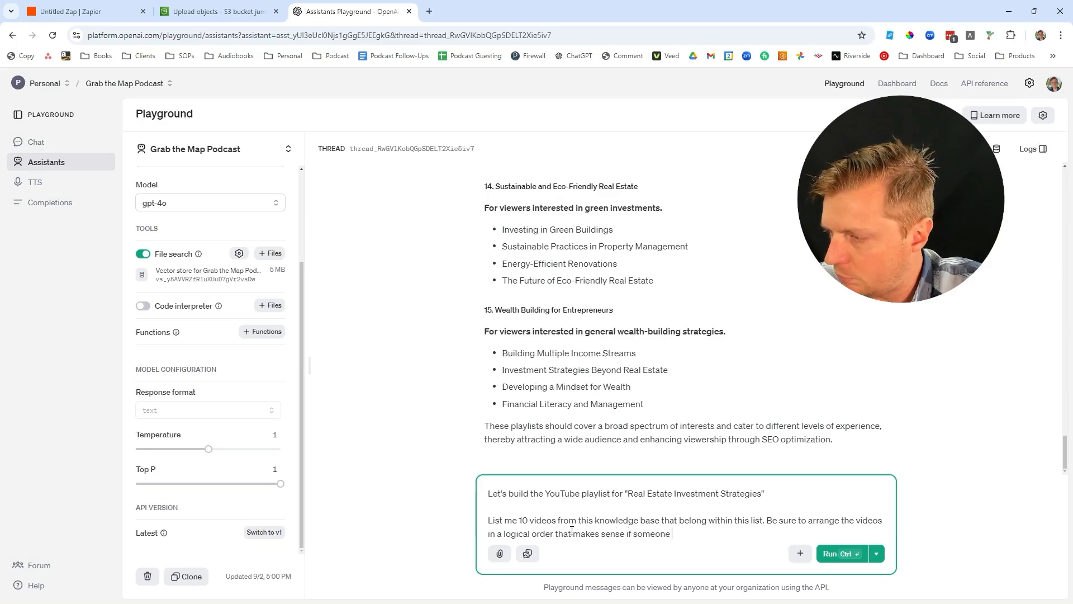
pyautogui.write('watches the ploay')
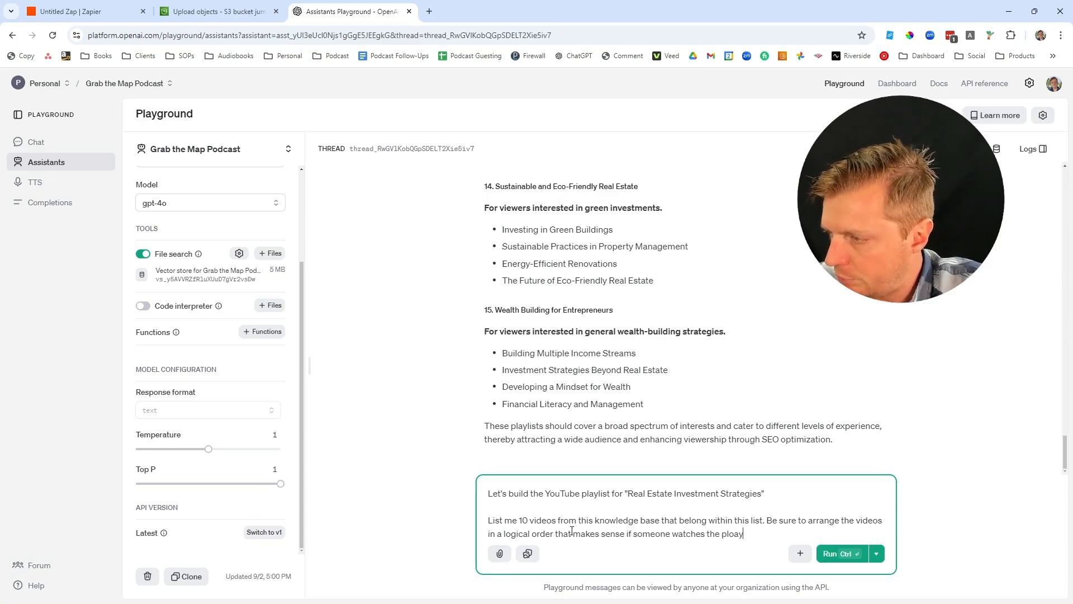
pyautogui.press('BackSpace')
pyautogui.press('BackSpace')
pyautogui.press('BackSpace')
pyautogui.write('aylist from star')
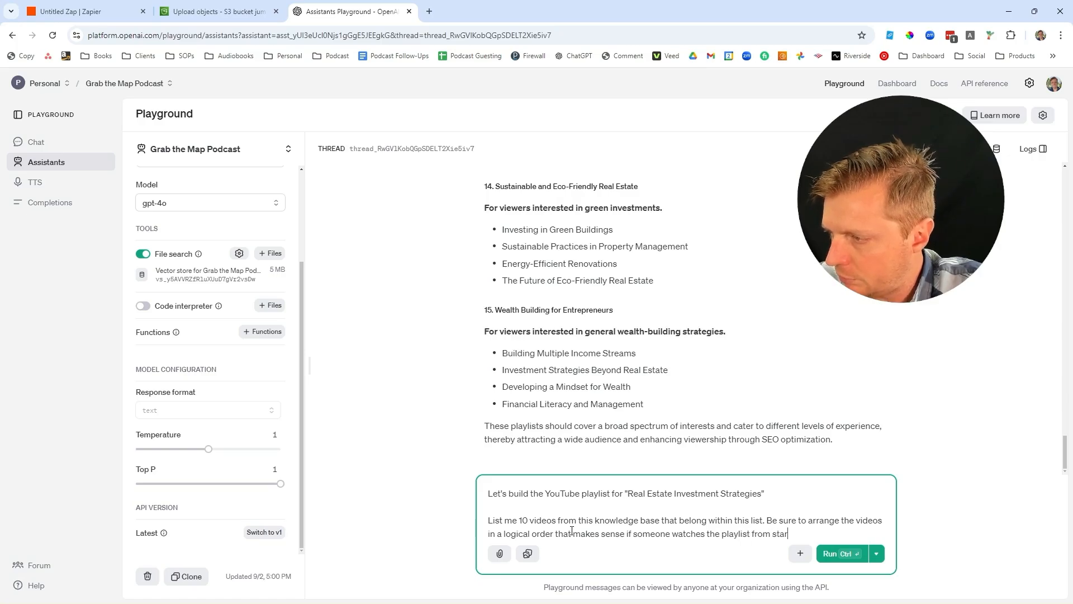
pyautogui.write('t to finish')
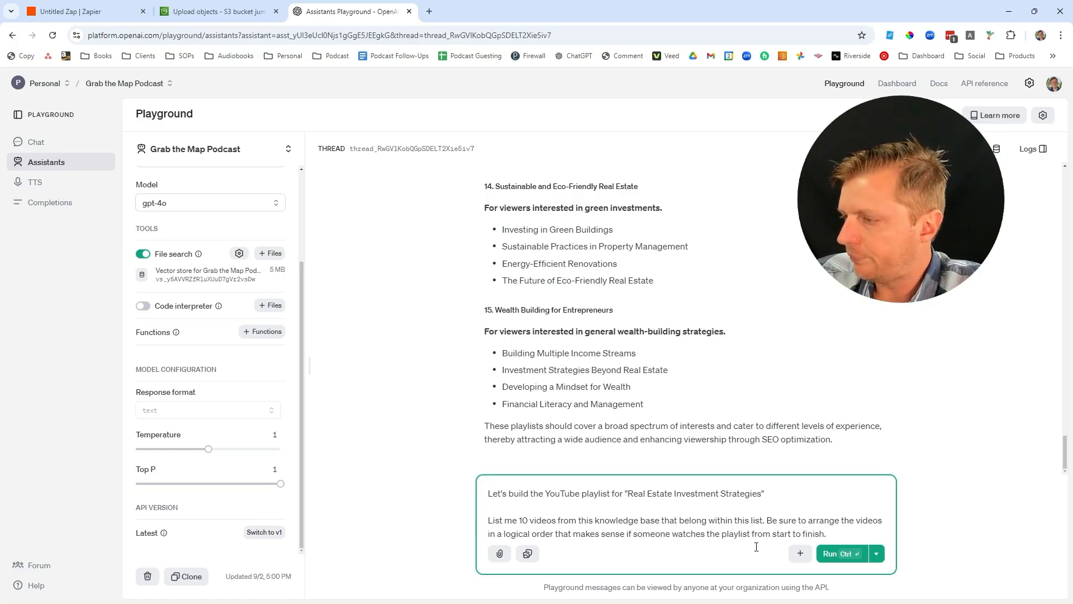
pyautogui.write('.')
pyautogui.hotkey('ctrl', 'Return')
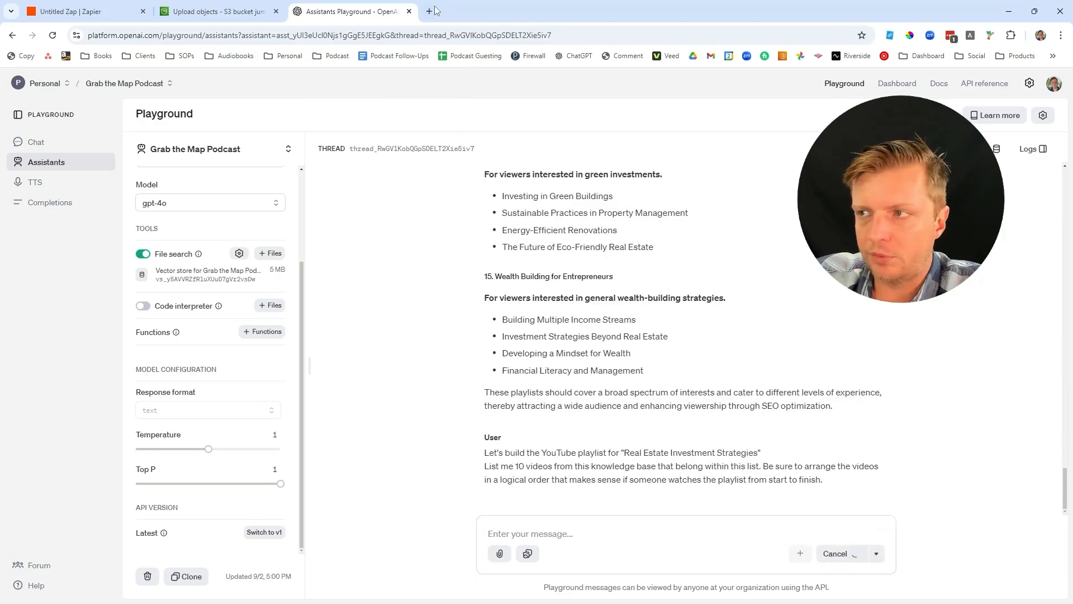
# Step: Open YouTube in a new browser tab and go to YouTube Studio from the account options
pyautogui.click(435, 9)
pyautogui.write('you')
pyautogui.press('Return')
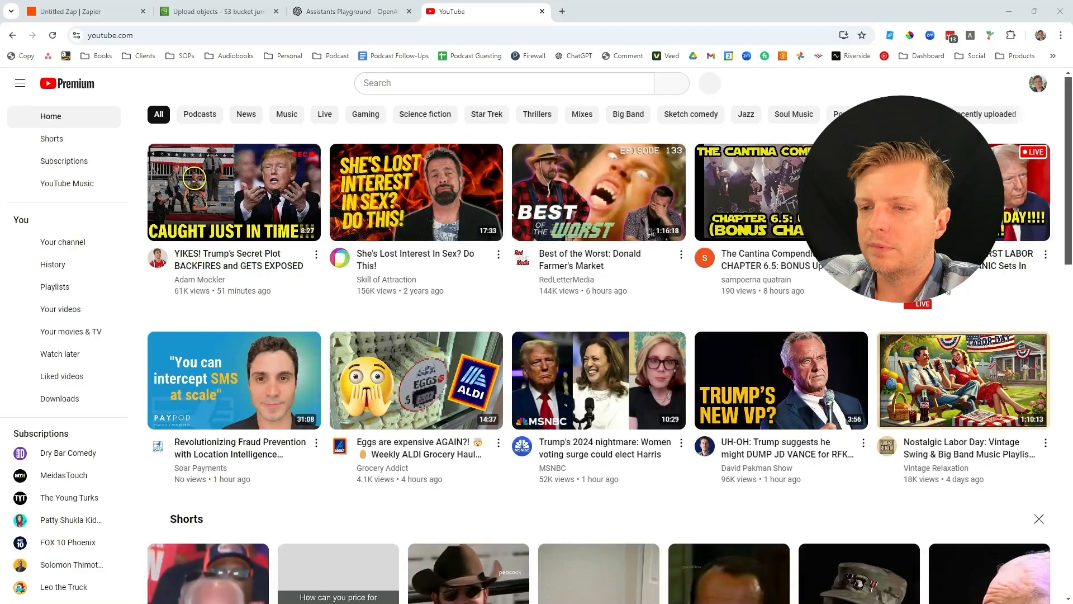
pyautogui.click(1044, 87)
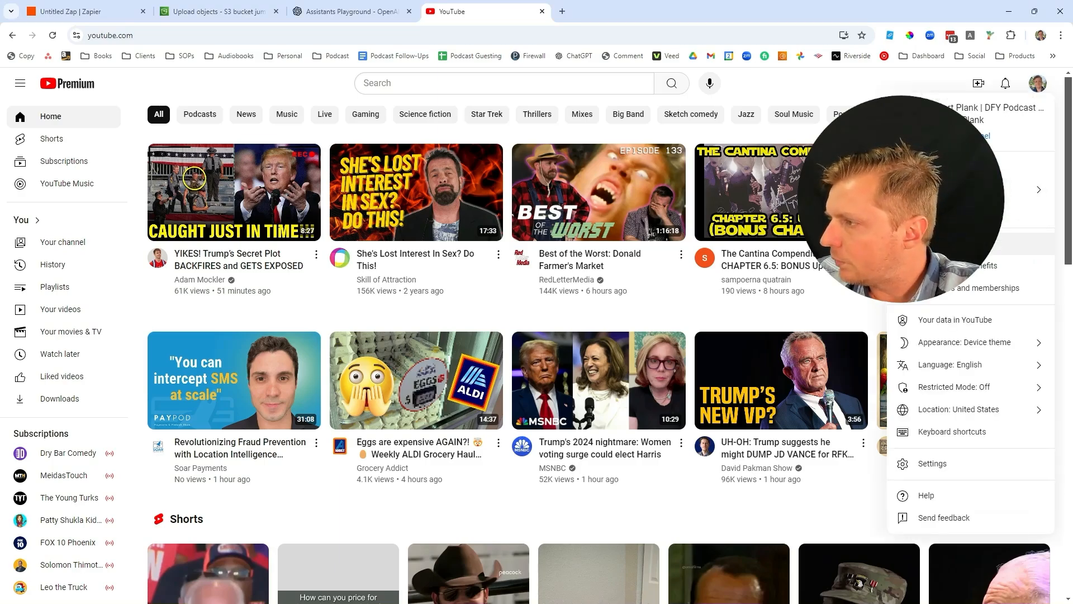
pyautogui.click(1017, 243)
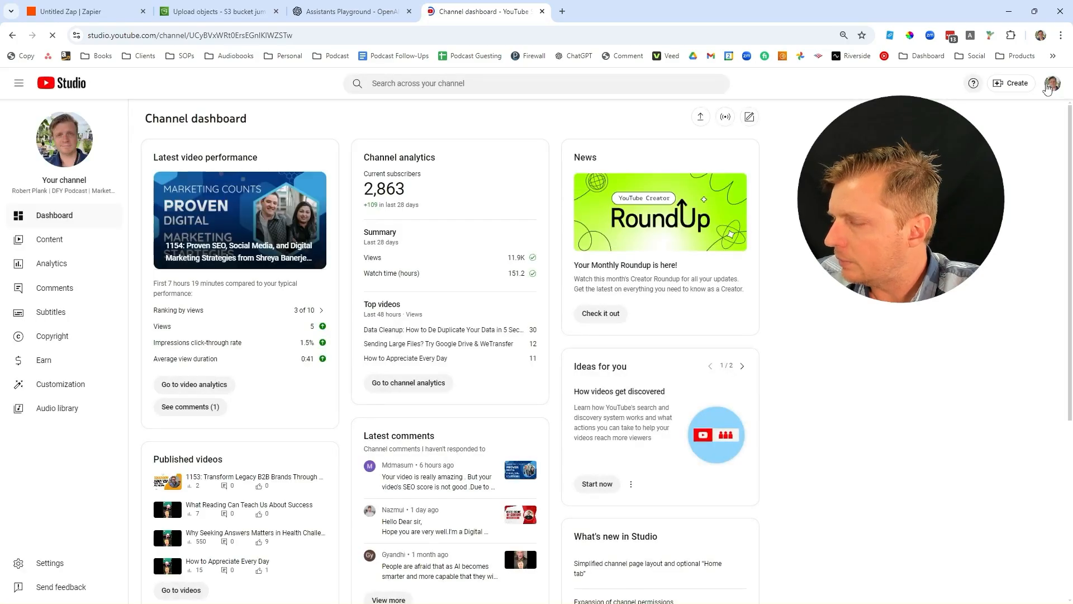
# Step: Switch YouTube Studio to the Grab the Map channel account
pyautogui.click(1051, 85)
pyautogui.click(984, 185)
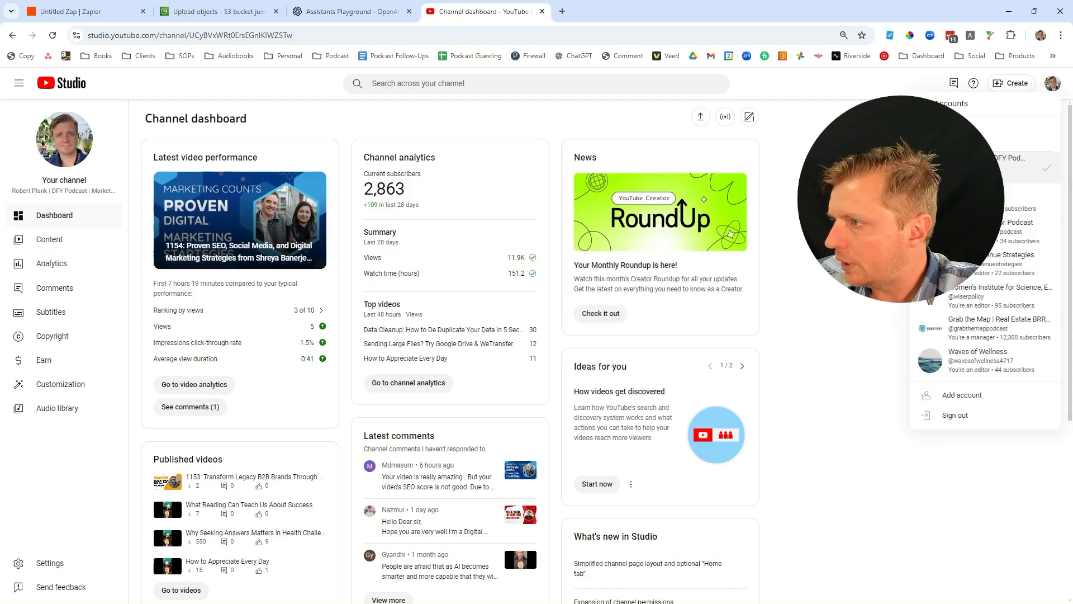
pyautogui.click(968, 330)
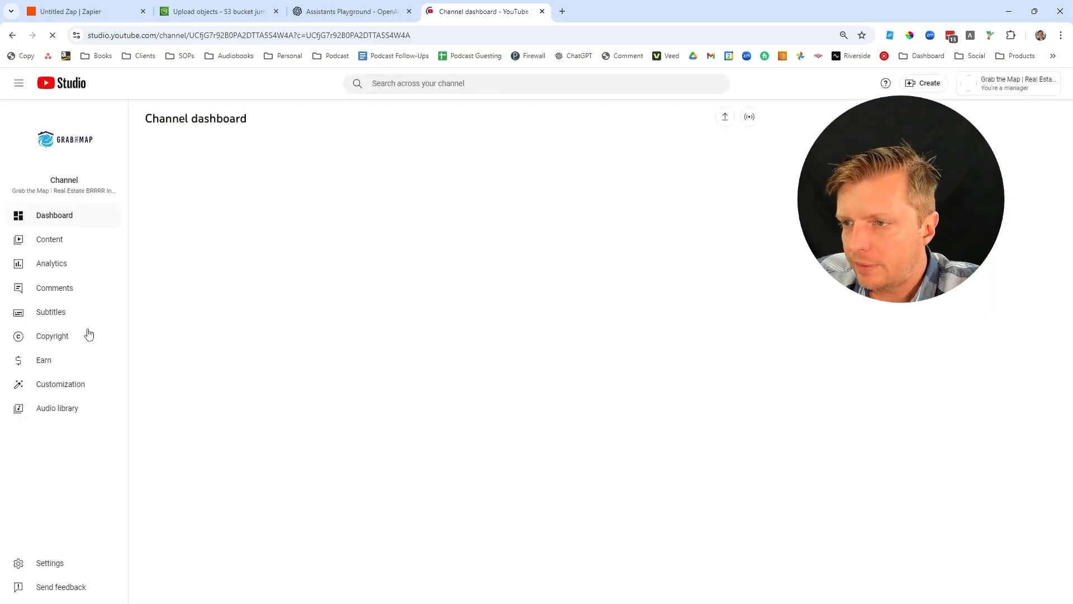
# Step: Review the channel's existing playlists and open its list of uploaded videos
pyautogui.click(50, 241)
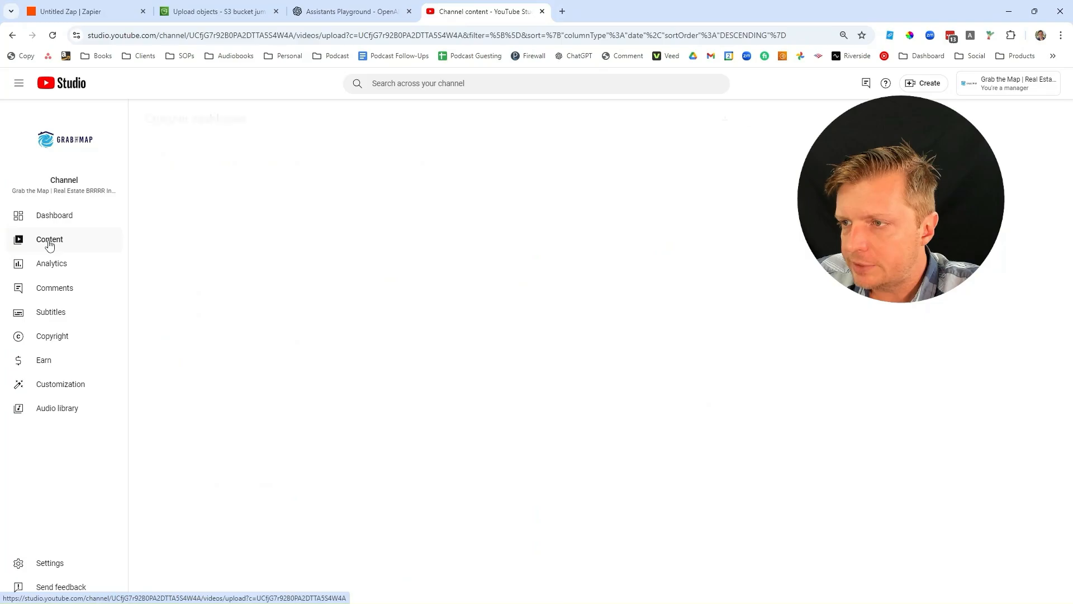
pyautogui.click(338, 148)
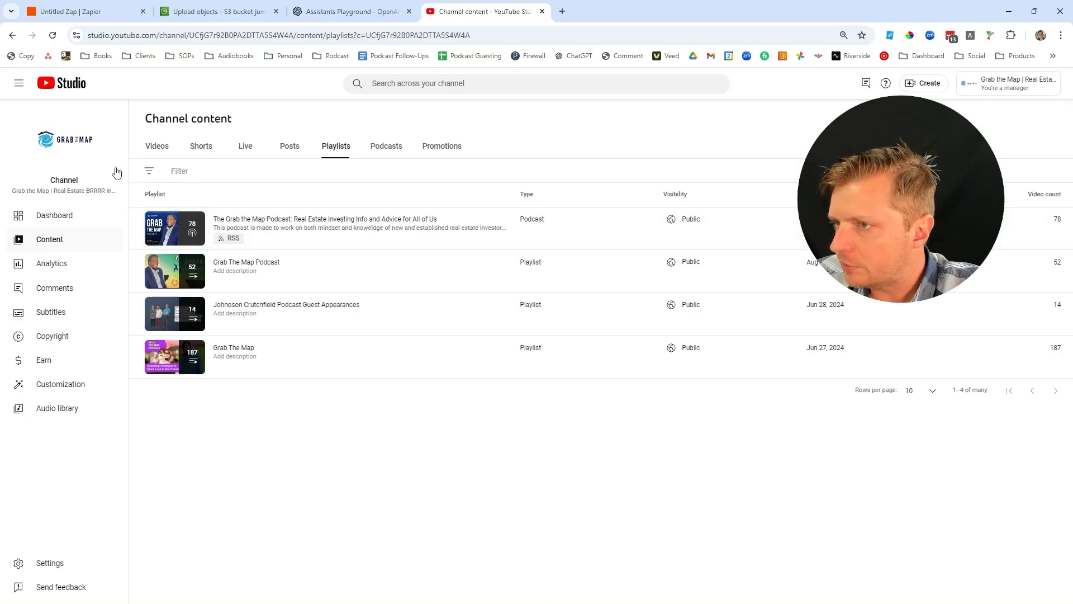
pyautogui.click(159, 149)
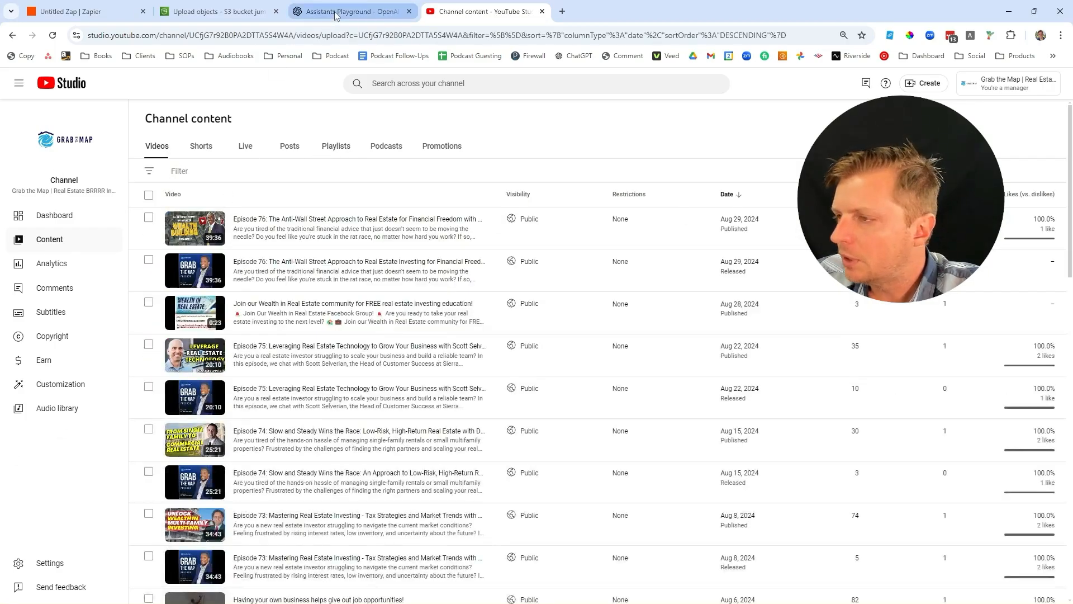
# Step: Copy the video ID hKxbO-k0zpE of Episode 22 from the first entry in the assistant's playlist answer
pyautogui.click(338, 13)
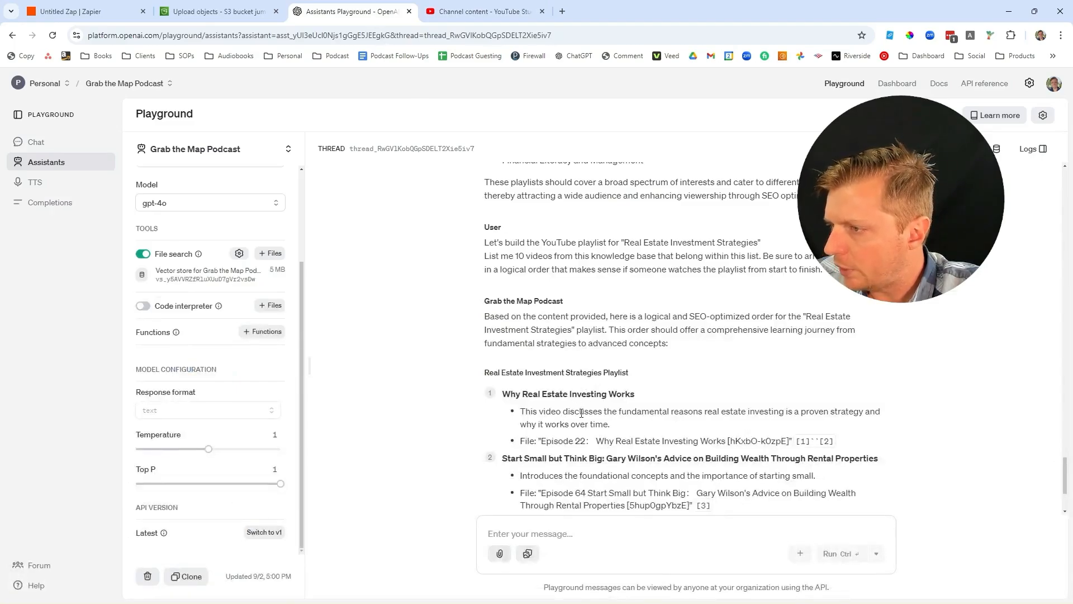
pyautogui.moveTo(599, 441); pyautogui.dragTo(726, 442)
pyautogui.click(467, 7)
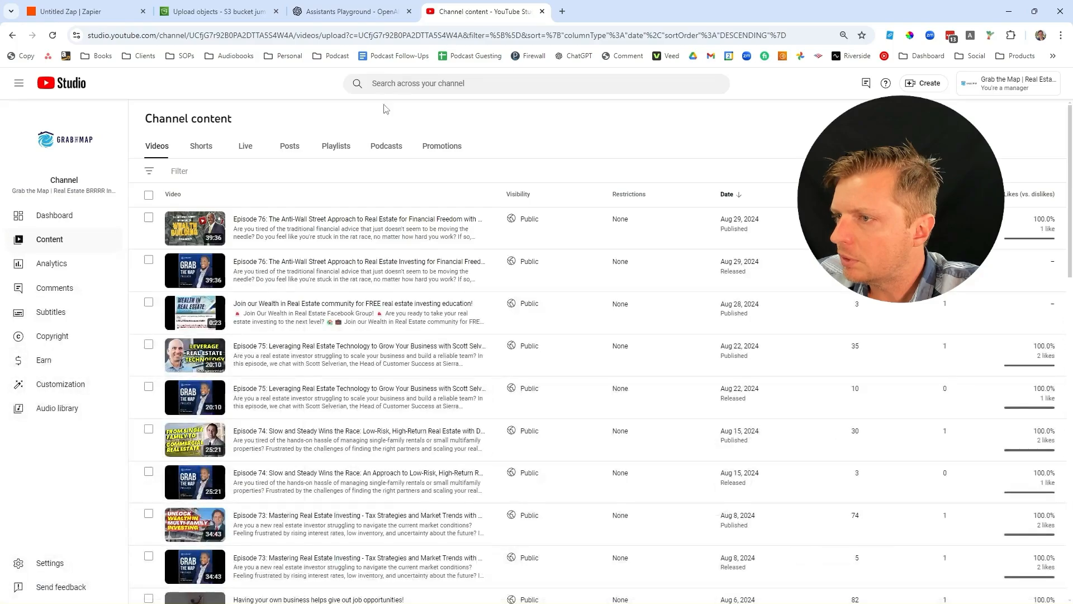
pyautogui.click(351, 9)
pyautogui.click(738, 441)
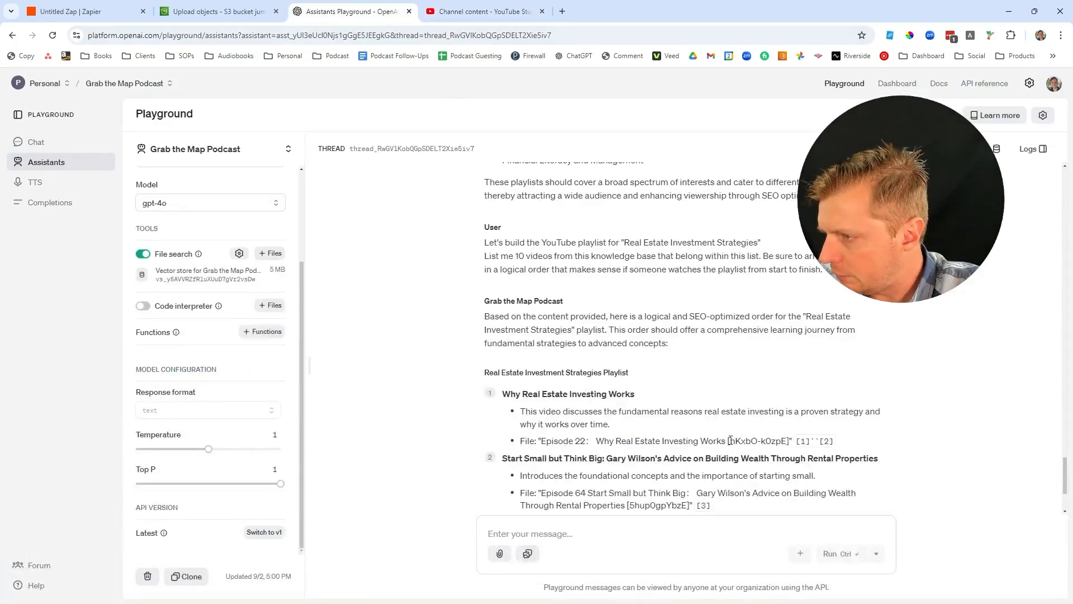
pyautogui.moveTo(731, 440); pyautogui.dragTo(785, 444)
pyautogui.hotkey('ctrl', 'c')
# Step: Search YouTube Studio for the copied video ID and open the details of "Episode 22: Why Real Estate Investing Works"
pyautogui.click(509, 13)
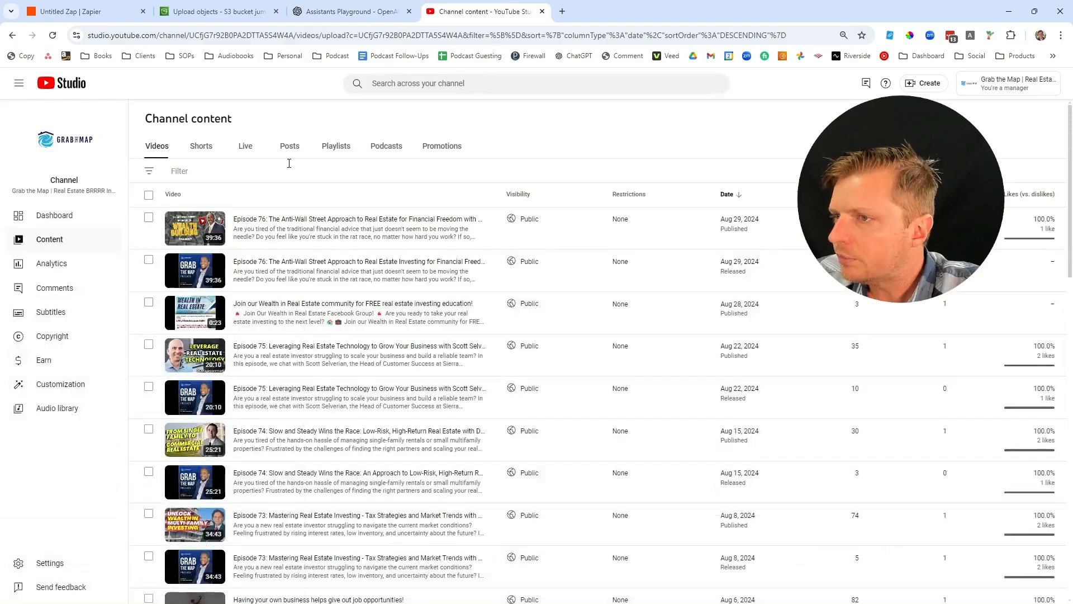
pyautogui.click(408, 85)
pyautogui.hotkey('ctrl', 'v')
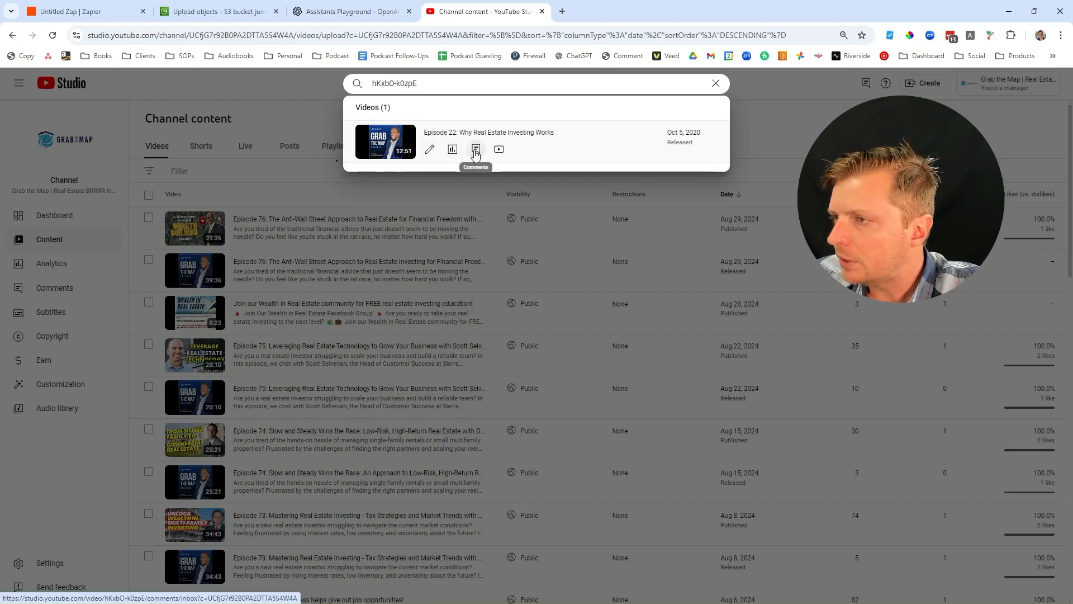
pyautogui.click(429, 150)
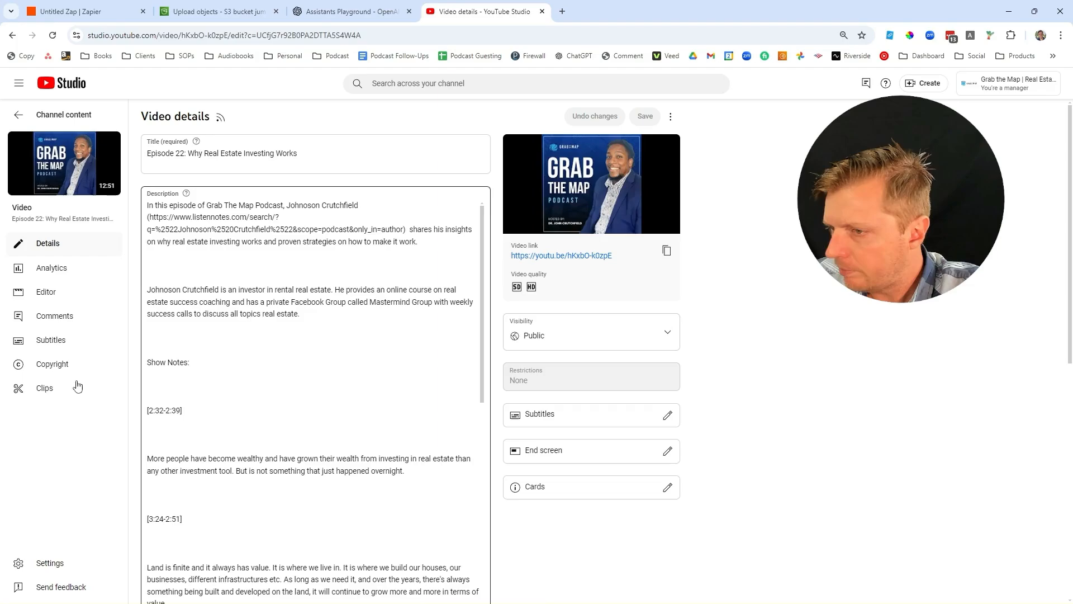
# Step: Start creating a new playlist from the Episode 22 video's playlist selection
pyautogui.scroll(-8, 125, 422)
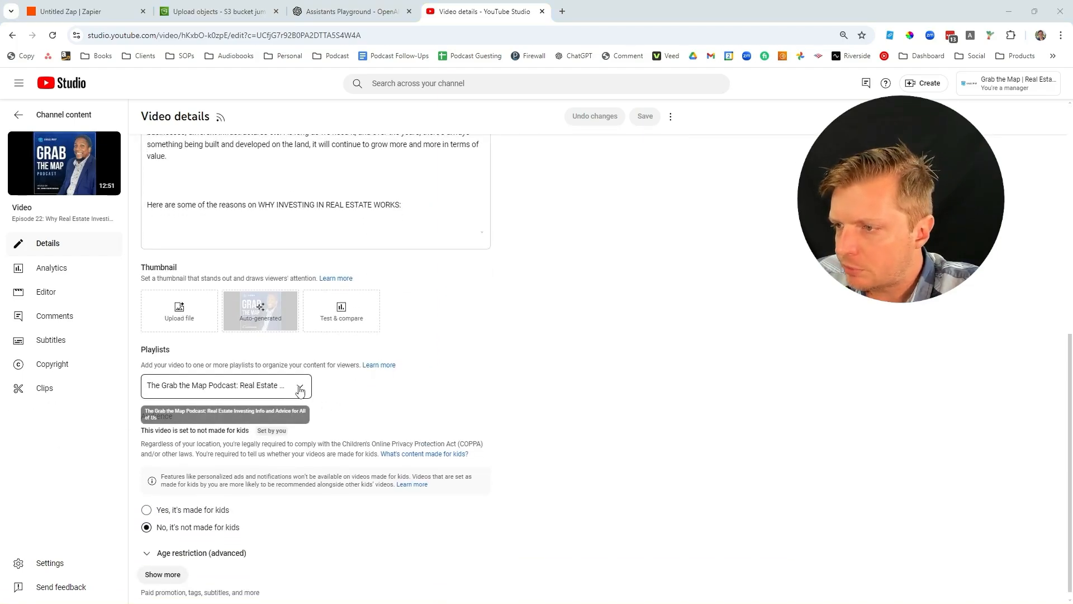
pyautogui.click(297, 390)
pyautogui.click(192, 556)
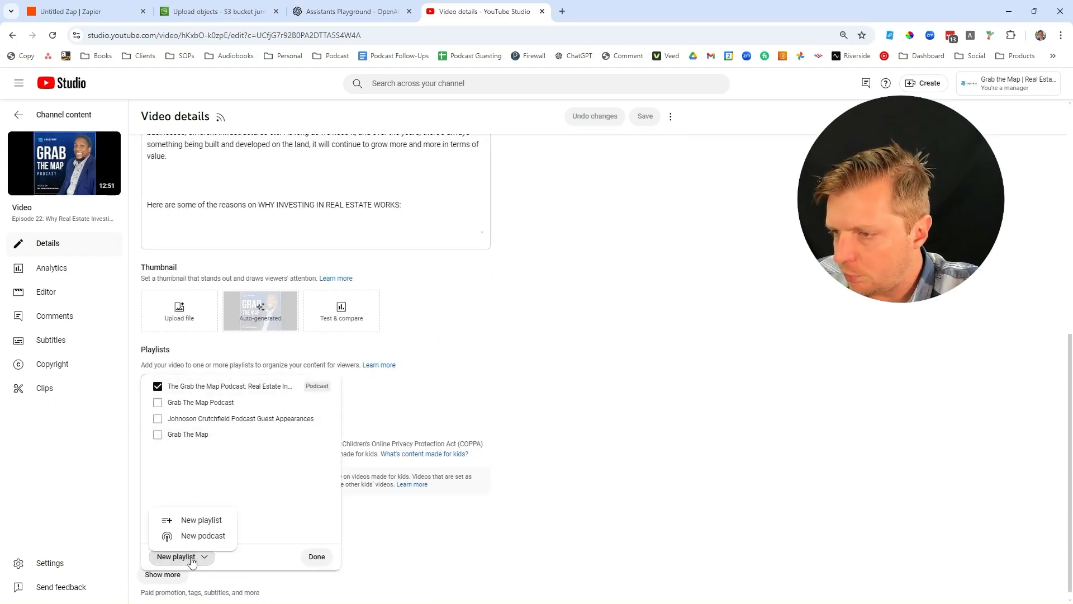
pyautogui.click(195, 519)
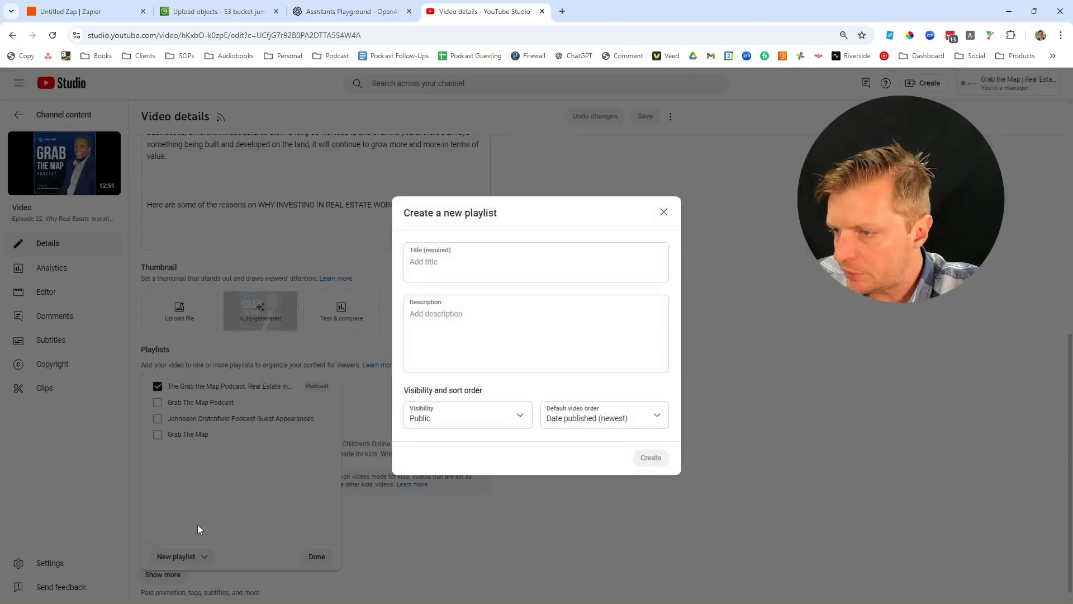
# Step: Copy "Why Real Estate Investing Works" from the assistant's answer into the new playlist's title
pyautogui.click(367, 11)
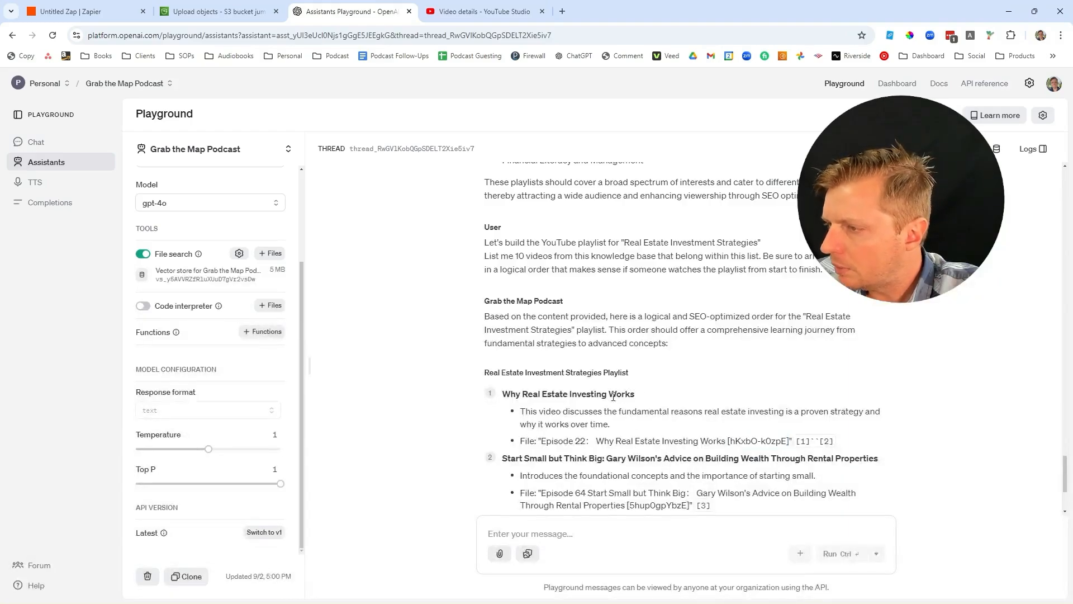
pyautogui.moveTo(651, 395); pyautogui.dragTo(510, 396)
pyautogui.hotkey('ctrl', 'c')
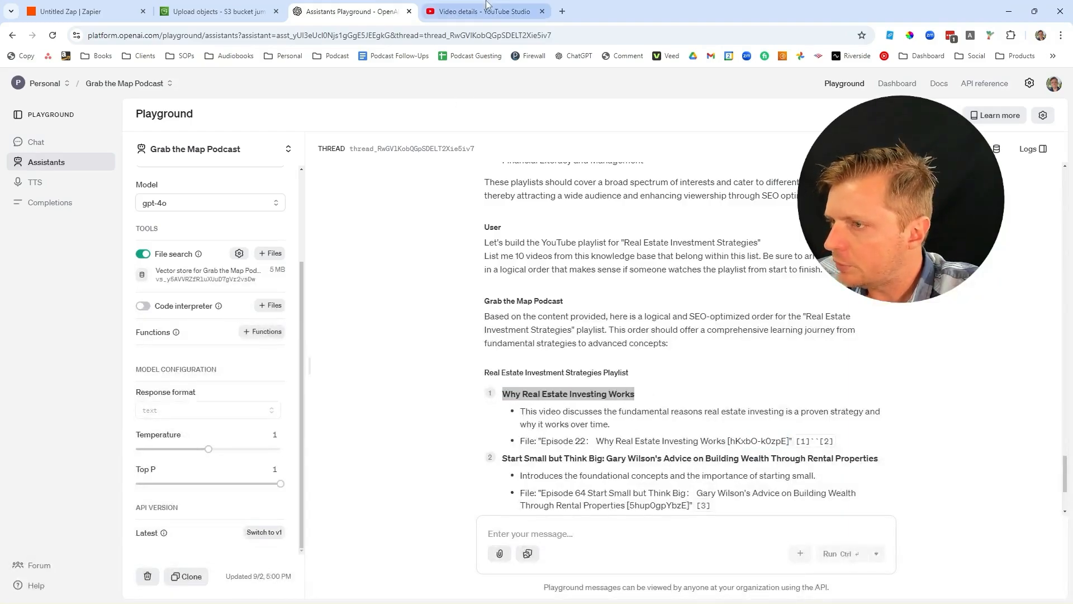
pyautogui.click(478, 11)
pyautogui.hotkey('ctrl', 'v')
# Step: Replace the new playlist's title with "Real Estate Investment Strategies", copied from the heading of the assistant's answer
pyautogui.click(366, 6)
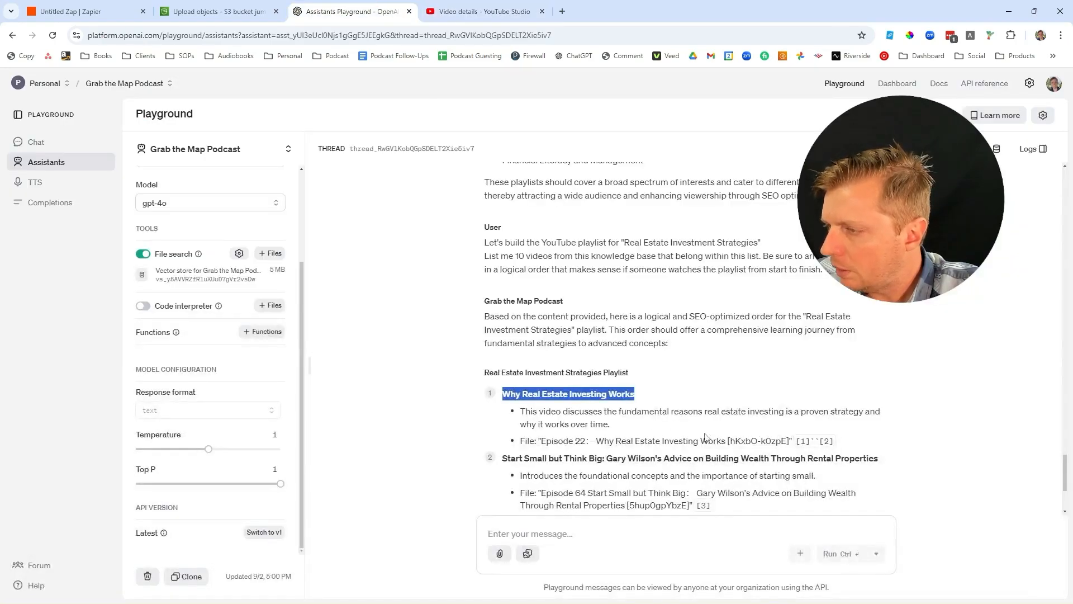
pyautogui.scroll(-1, 696, 436)
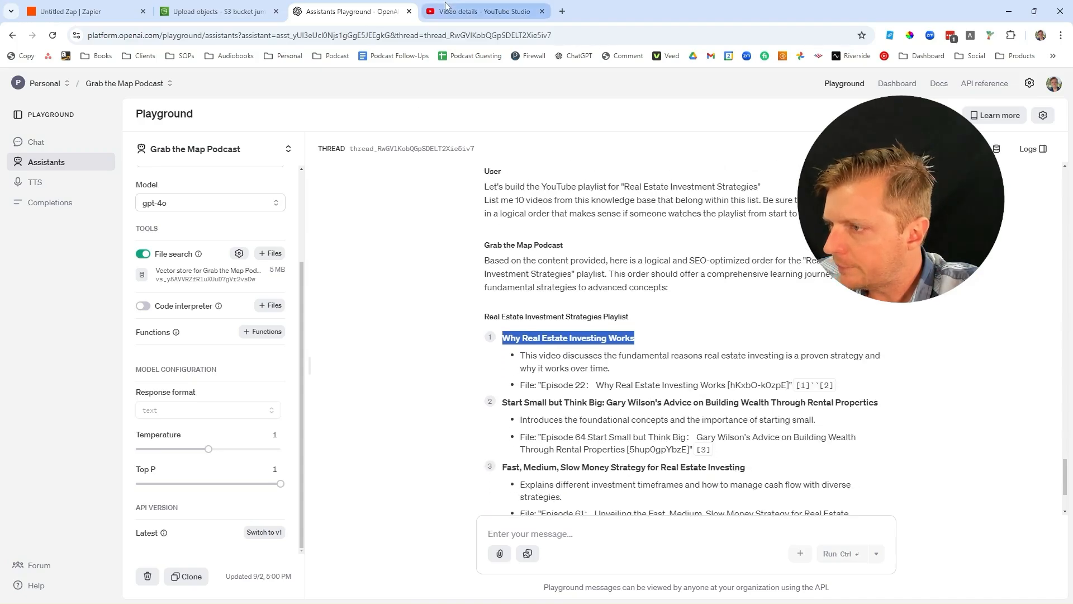
pyautogui.click(618, 305)
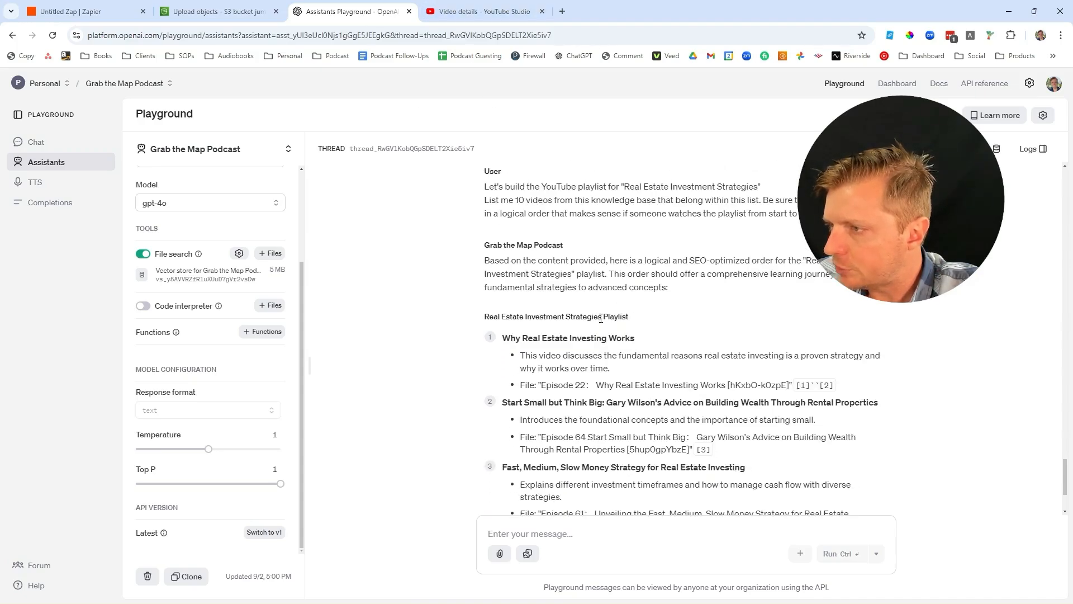
pyautogui.moveTo(601, 318); pyautogui.dragTo(486, 313)
pyautogui.click(484, 4)
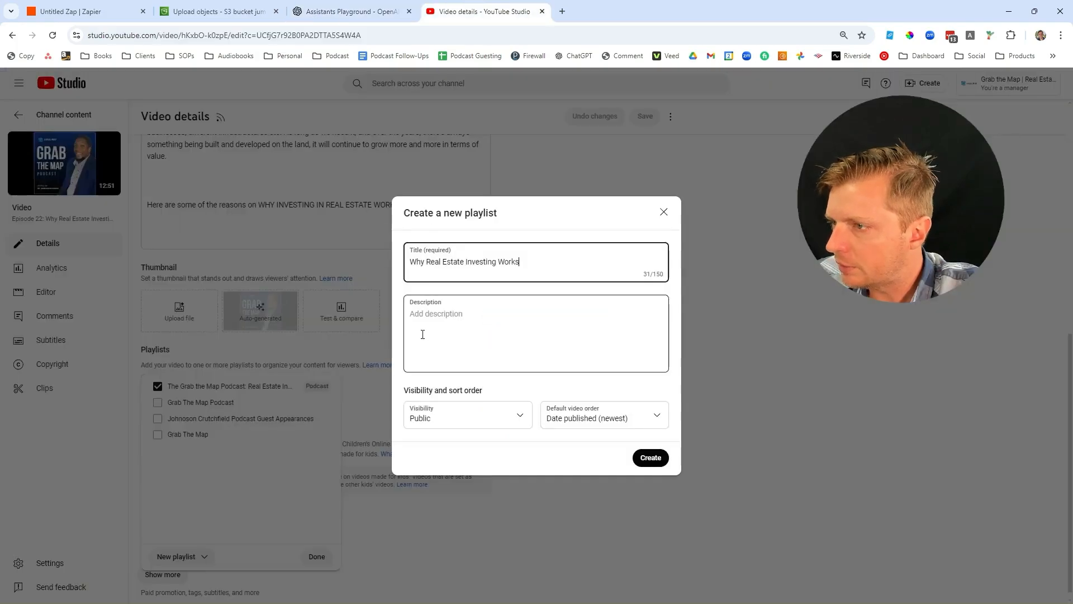
pyautogui.hotkey('ctrl', 'a')
pyautogui.hotkey('ctrl', 'v')
# Step: Begin a new message to the Grab the Map Podcast assistant with "Write a very detailed, descriptive, SEO-optimized"
pyautogui.click(358, 10)
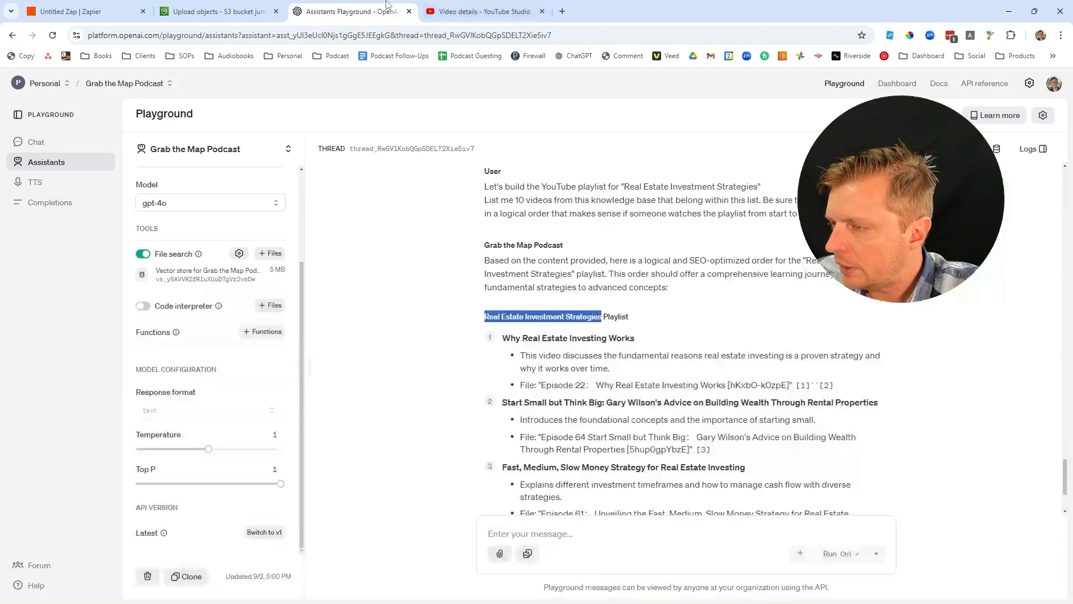
pyautogui.scroll(-3, 579, 395)
pyautogui.click(584, 519)
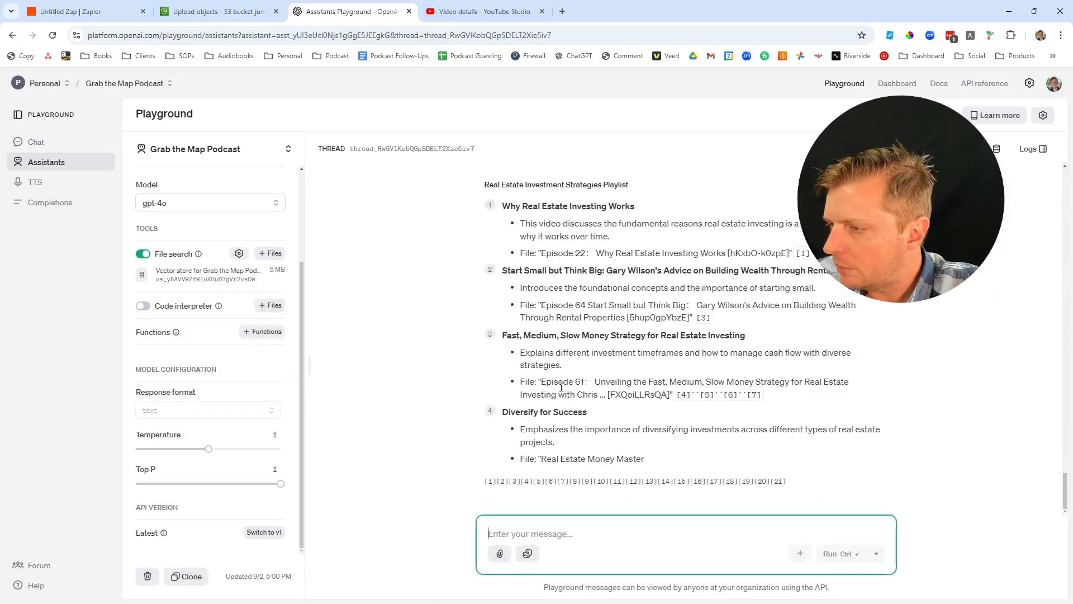
pyautogui.click(478, 11)
pyautogui.click(487, 353)
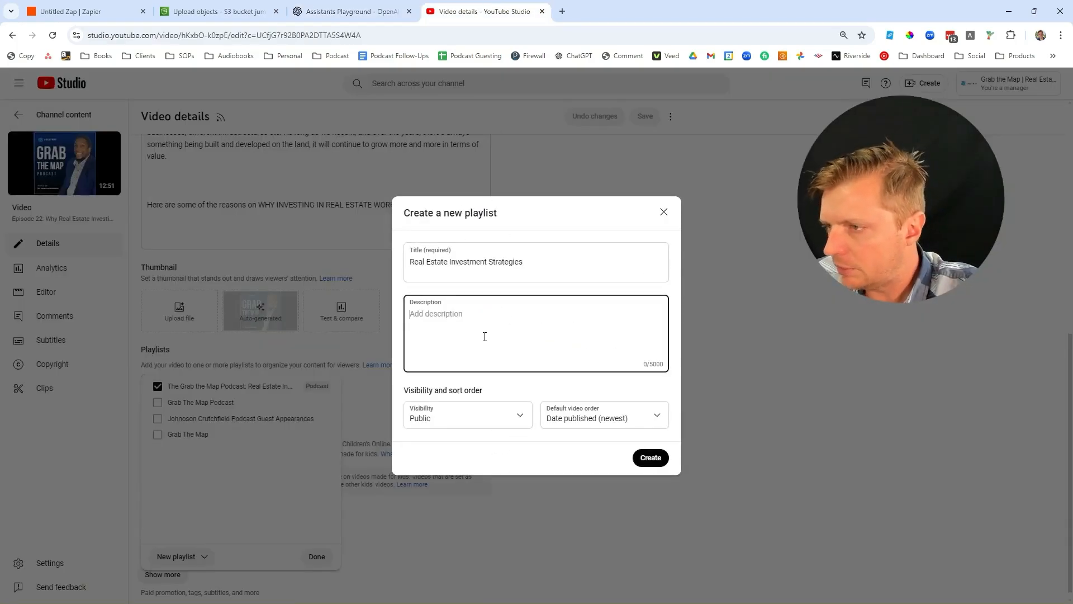
pyautogui.click(352, 11)
pyautogui.write('Write a very det')
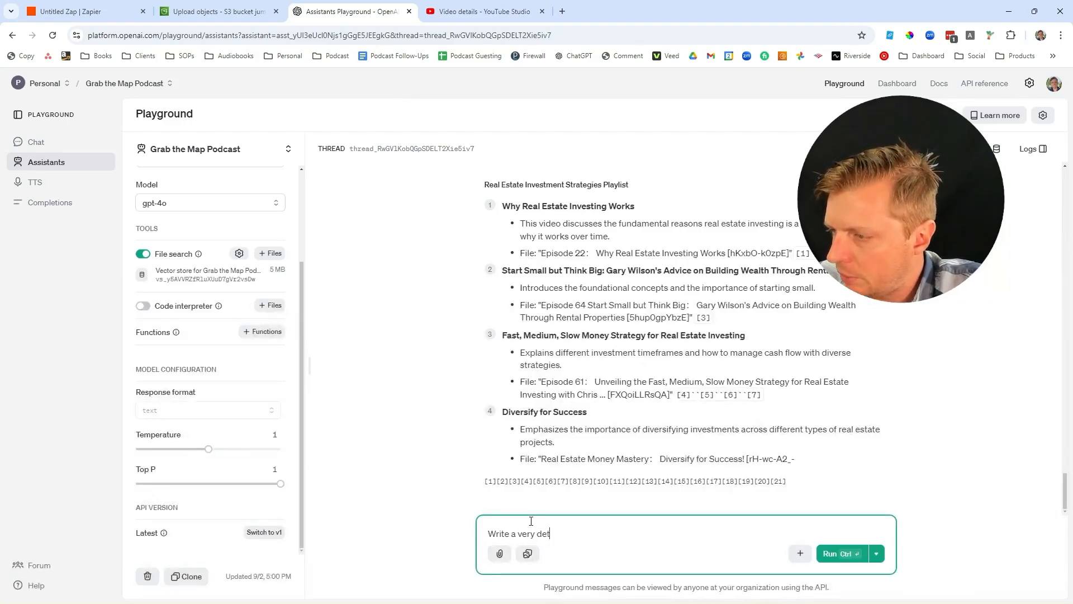
pyautogui.write('ailed, descripti')
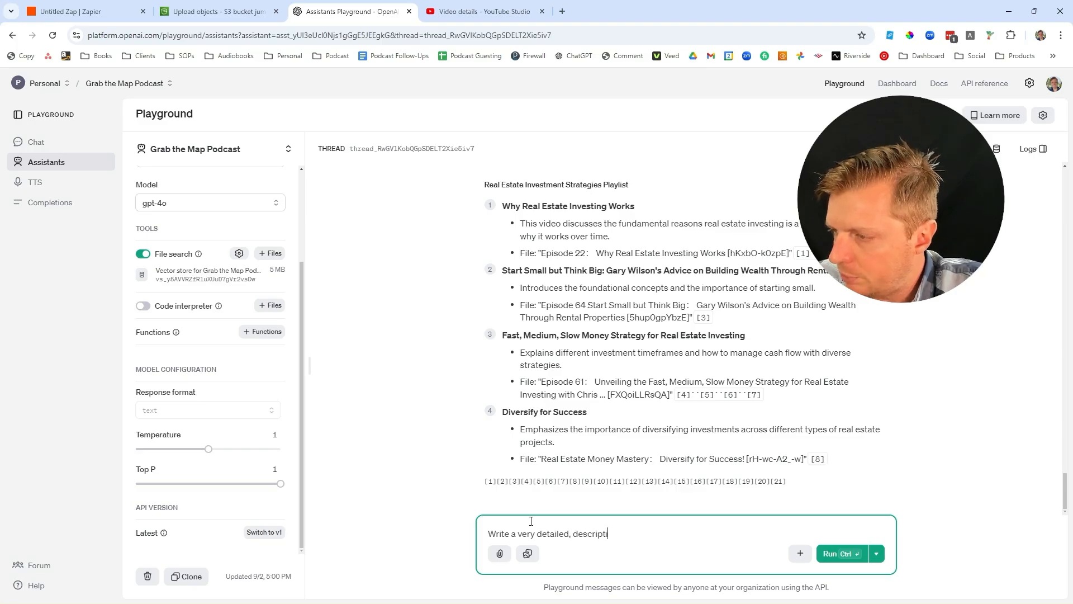
pyautogui.write('ve, SEO-optimized')
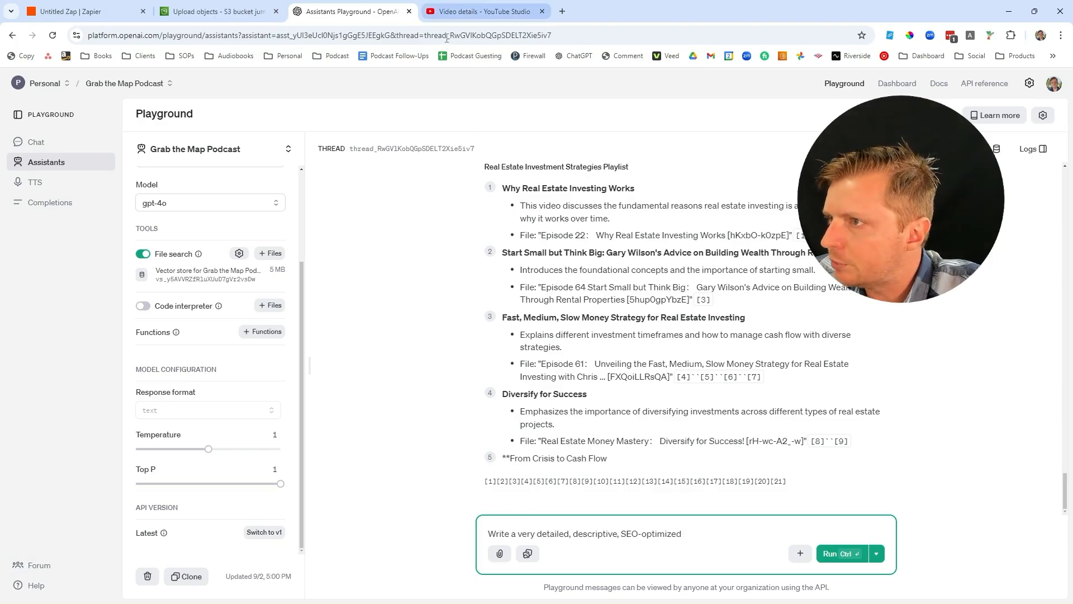
# Step: Check the playlist's empty description field in YouTube Studio and continue the assistant message with "description for this YouTube playlist."
pyautogui.click(454, 12)
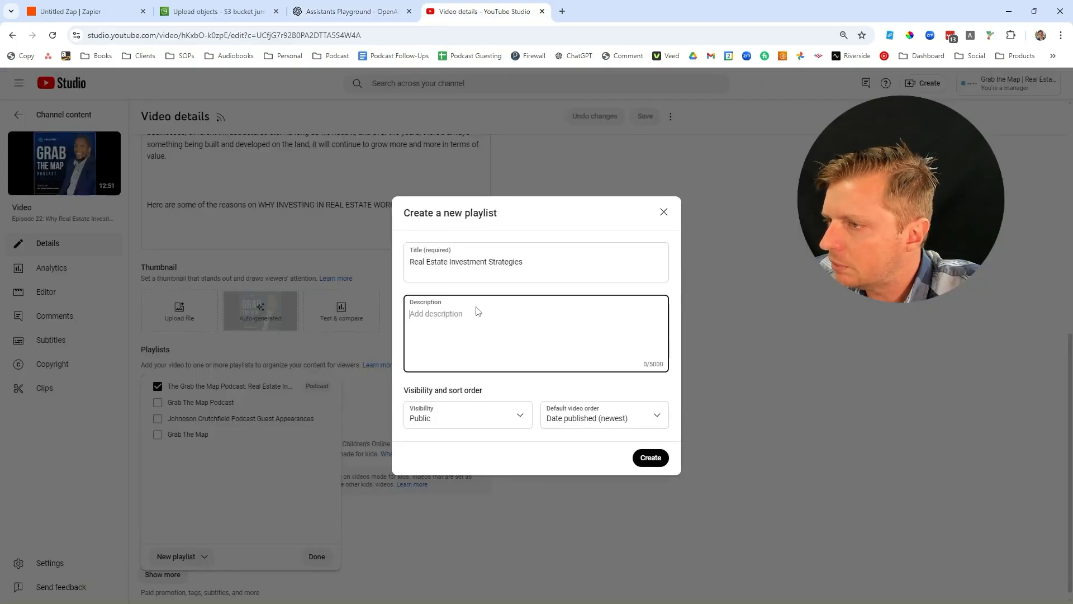
pyautogui.click(351, 12)
pyautogui.click(691, 536)
pyautogui.write('descriptive, SEO-optimized desc')
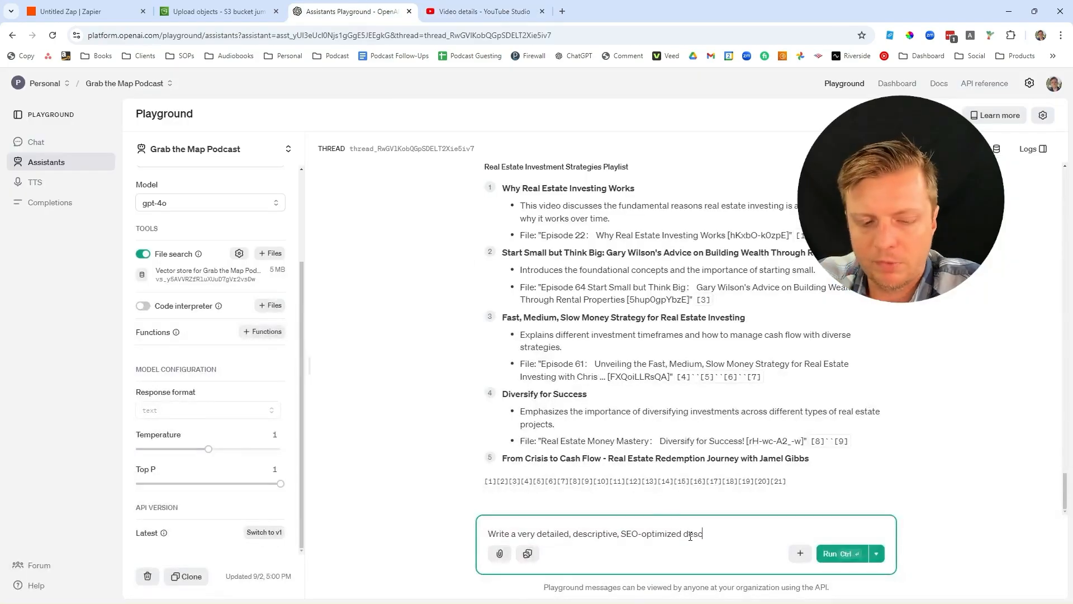
pyautogui.write('ription for this YouTube')
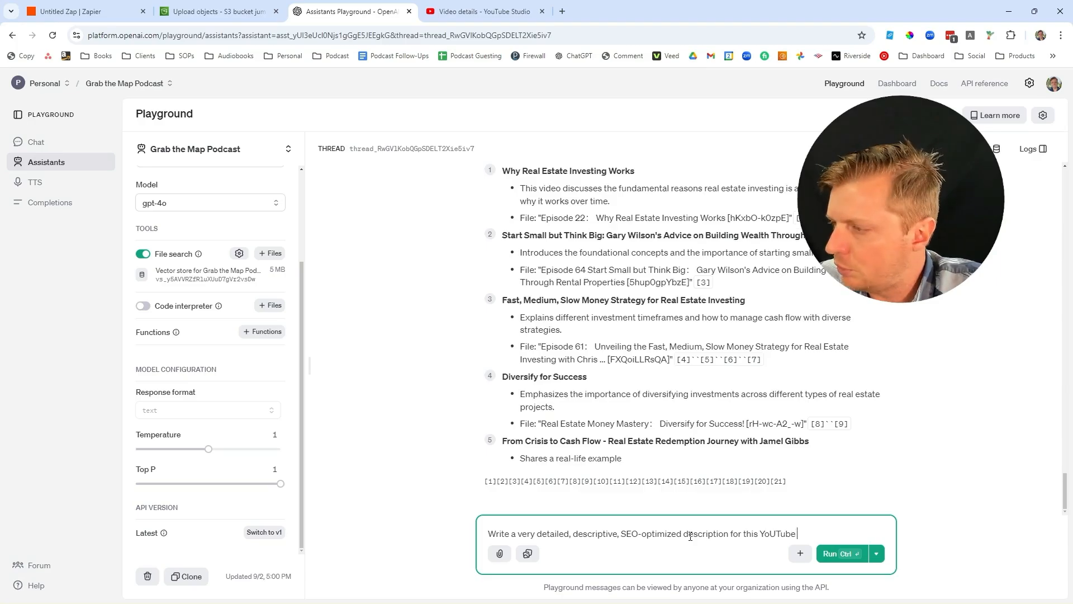
pyautogui.hotkey('ctrl', 'shift', 'Left')
pyautogui.write('YouTu')
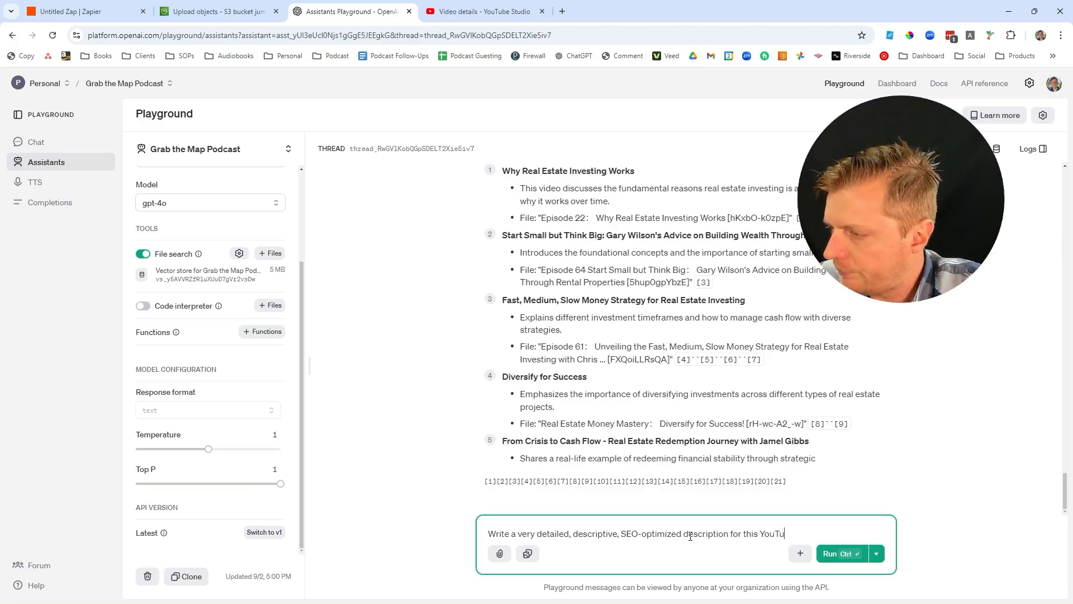
pyautogui.write('be playlist. At')
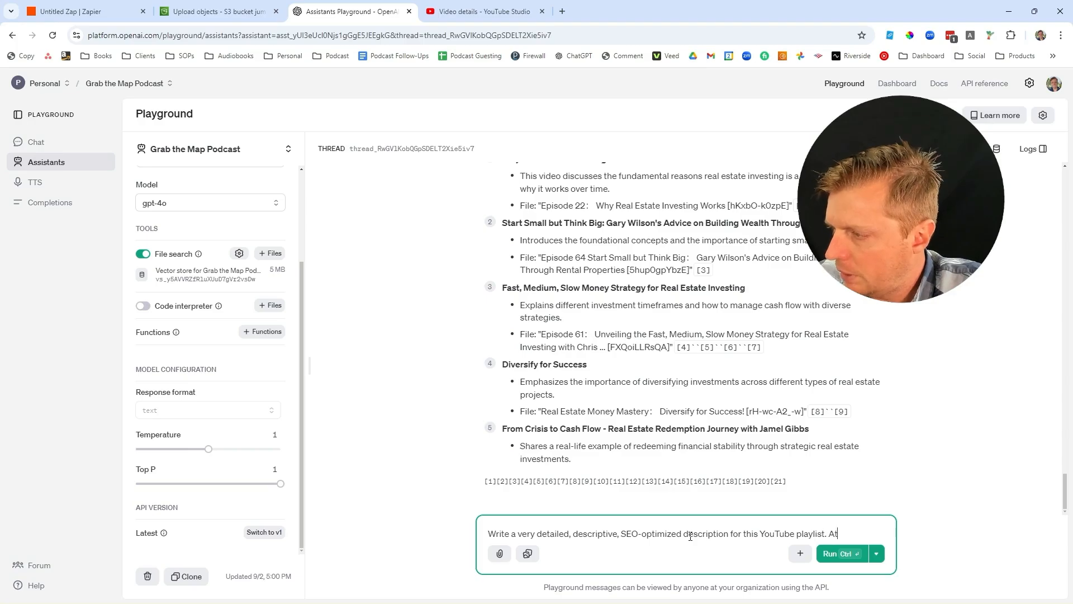
# Step: Finish the unsent assistant message with the length requirement "At least 200 words but no more than 5000 characters."
pyautogui.write(' least ')
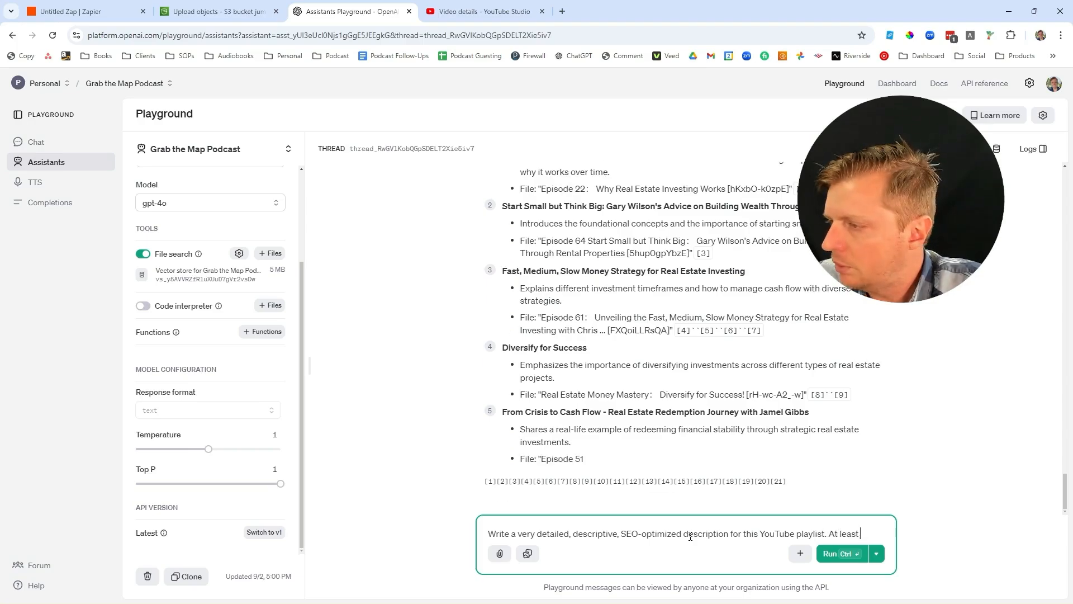
pyautogui.write('200 words but not')
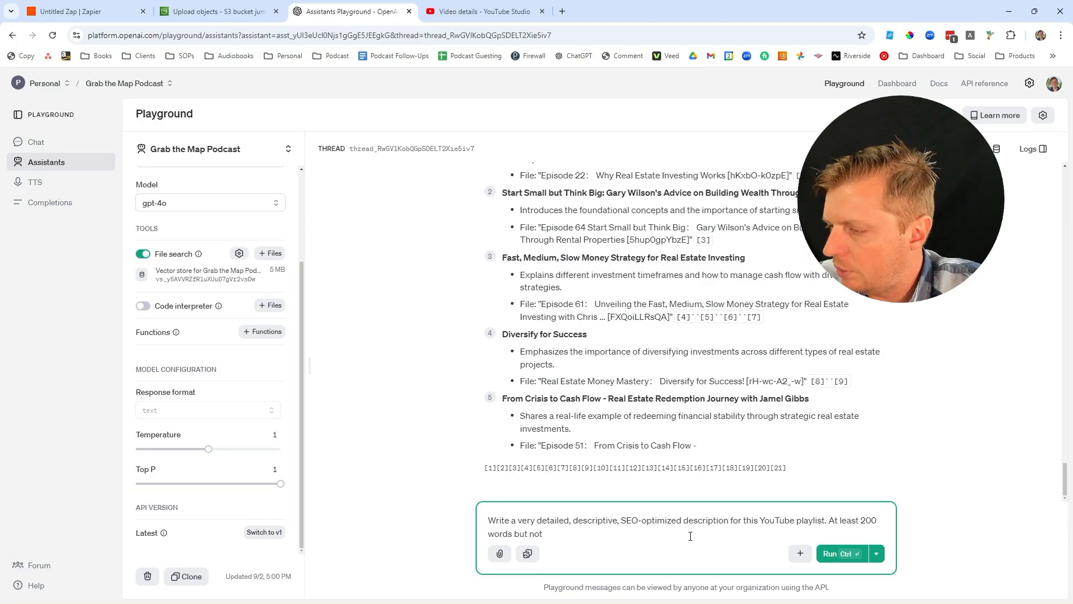
pyautogui.press('BackSpace')
pyautogui.write('more than ')
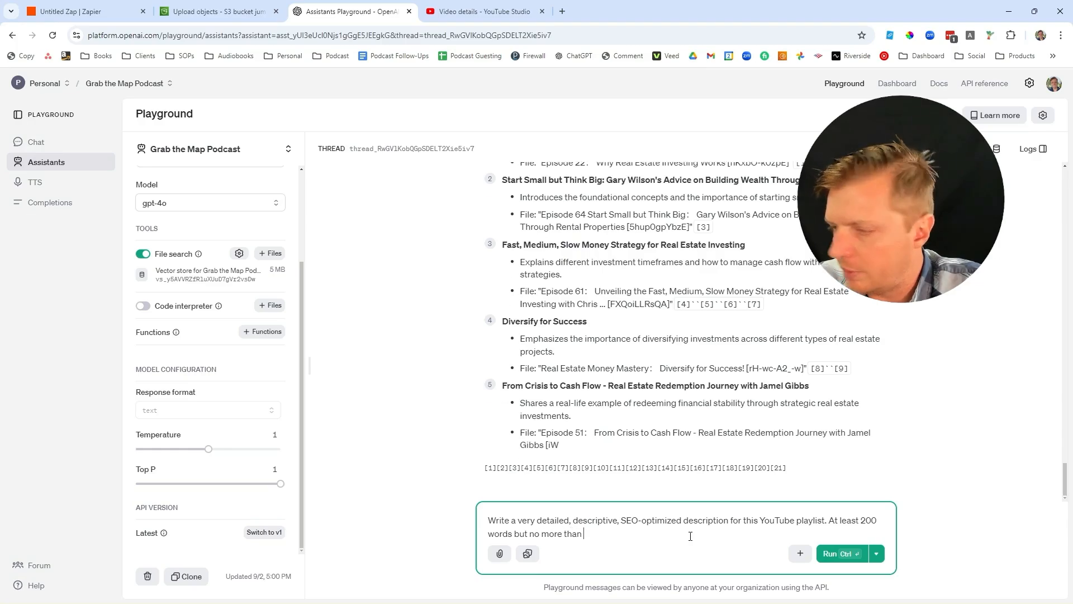
pyautogui.write('5000 characters.')
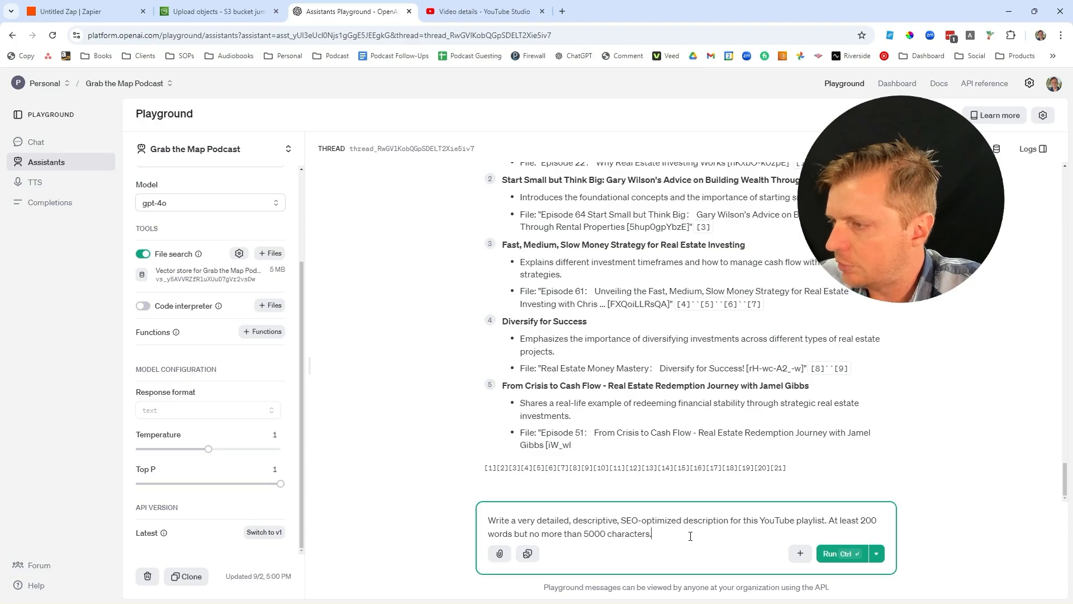
pyautogui.scroll(3, 660, 423)
pyautogui.scroll(-1, 587, 355)
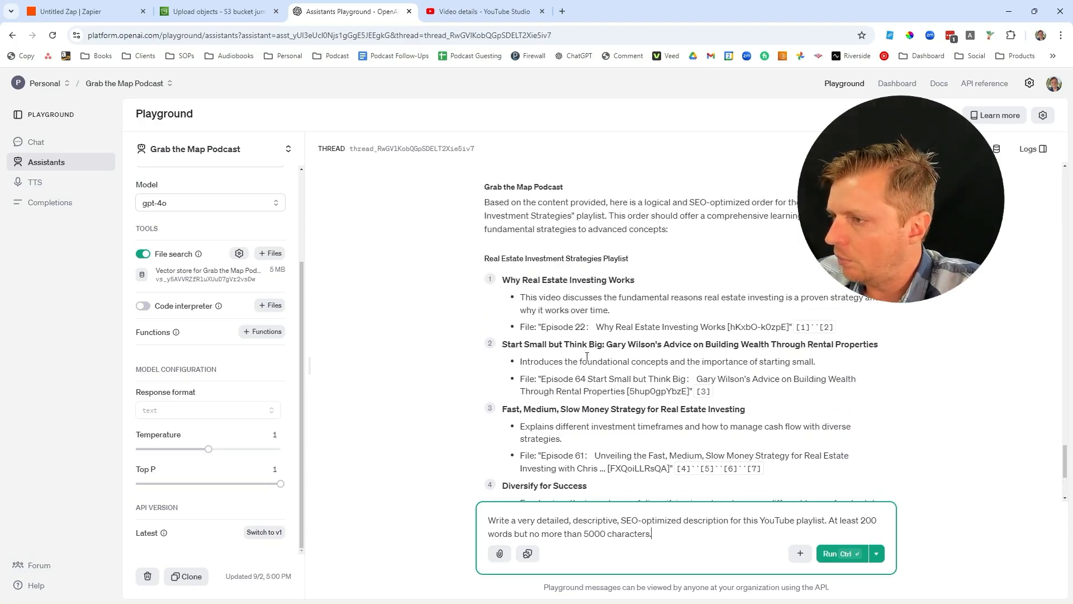
# Step: Create the public "Real Estate Investment Strategies" playlist with no description and open the channel's playlists page on YouTube
pyautogui.click(491, 16)
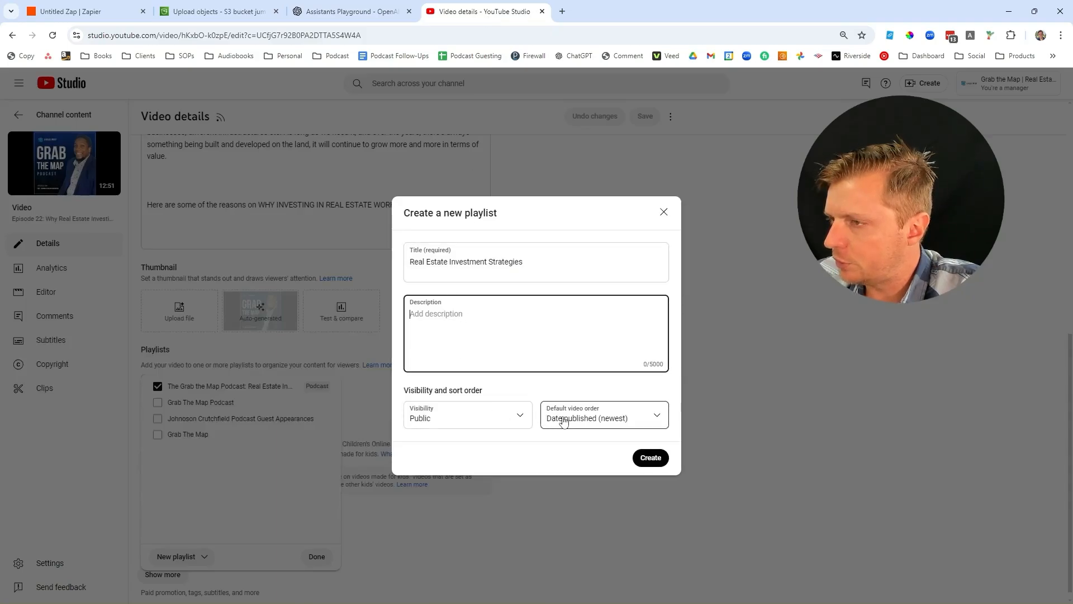
pyautogui.click(639, 458)
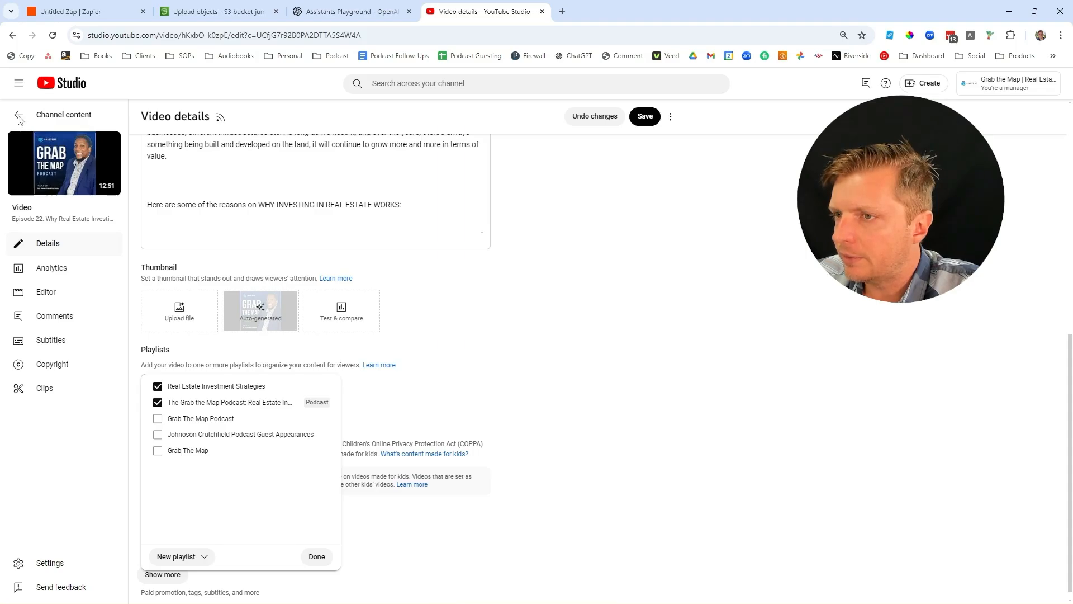
pyautogui.click(19, 119)
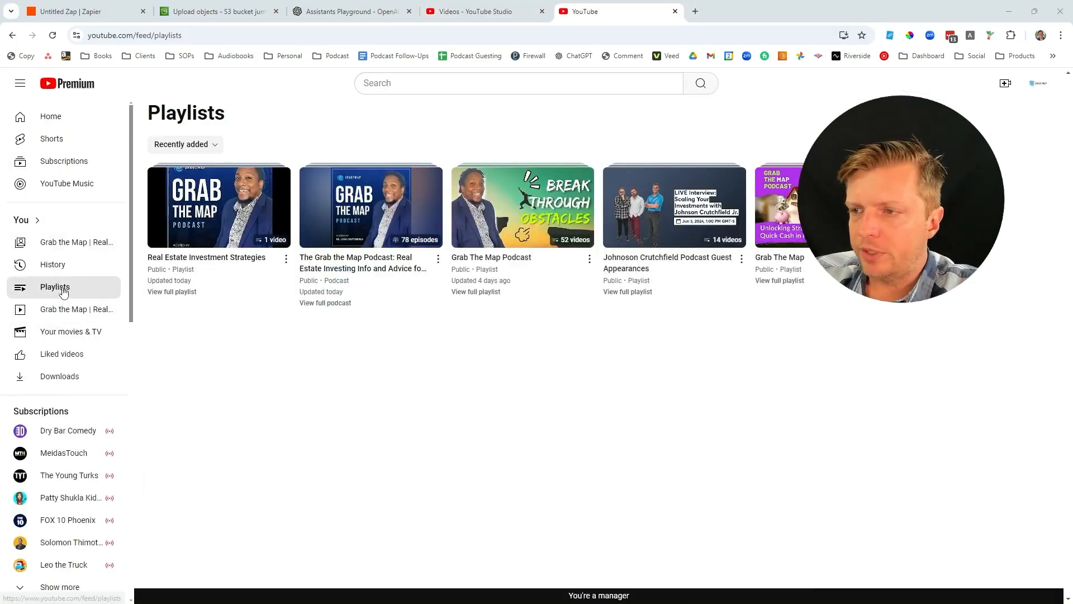
pyautogui.click(60, 287)
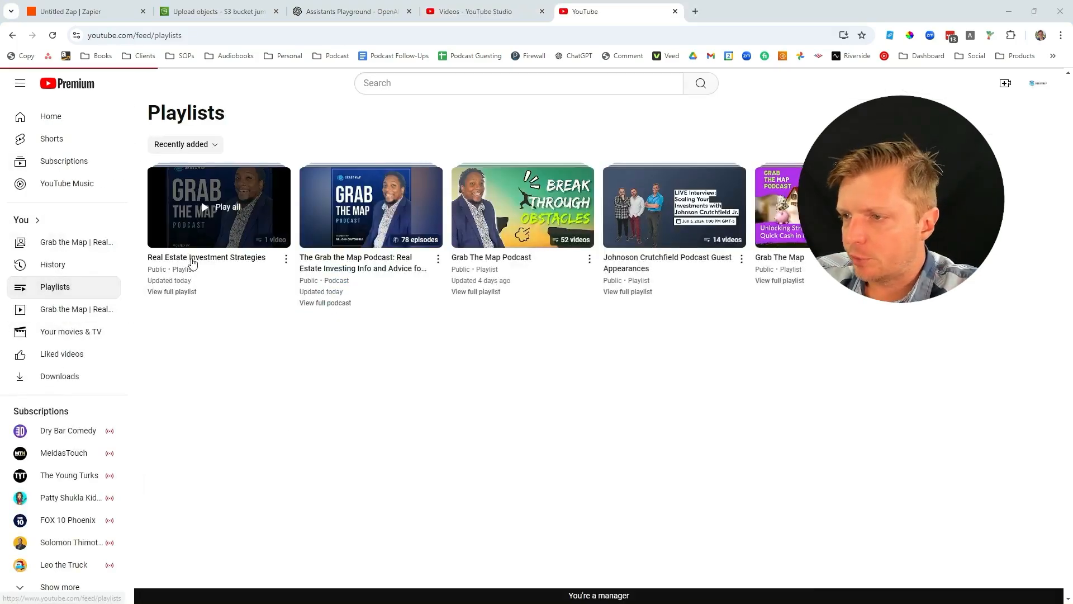
pyautogui.click(192, 260)
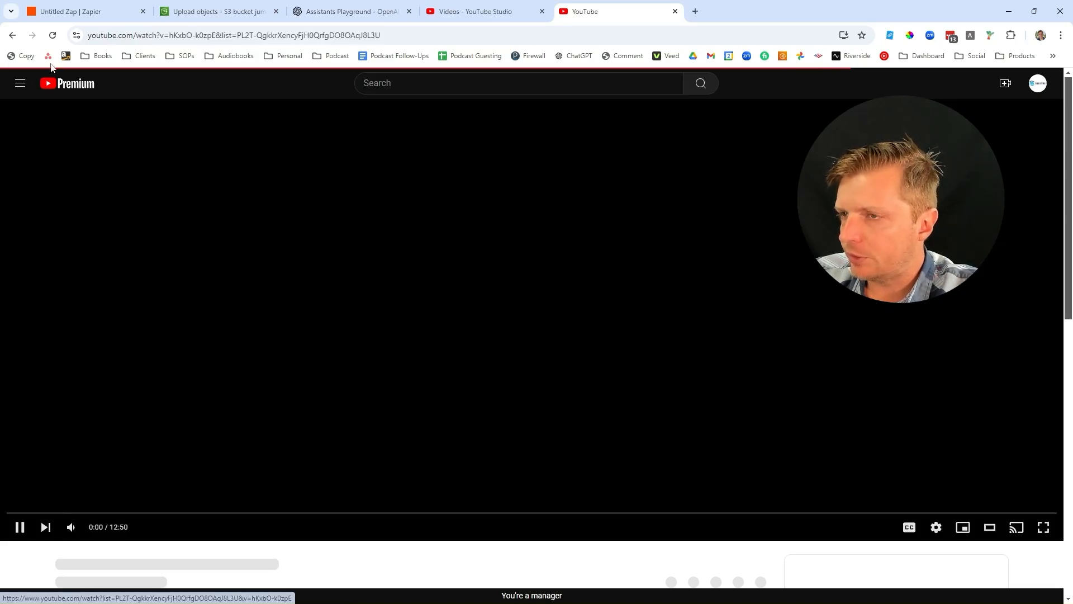
pyautogui.click(13, 36)
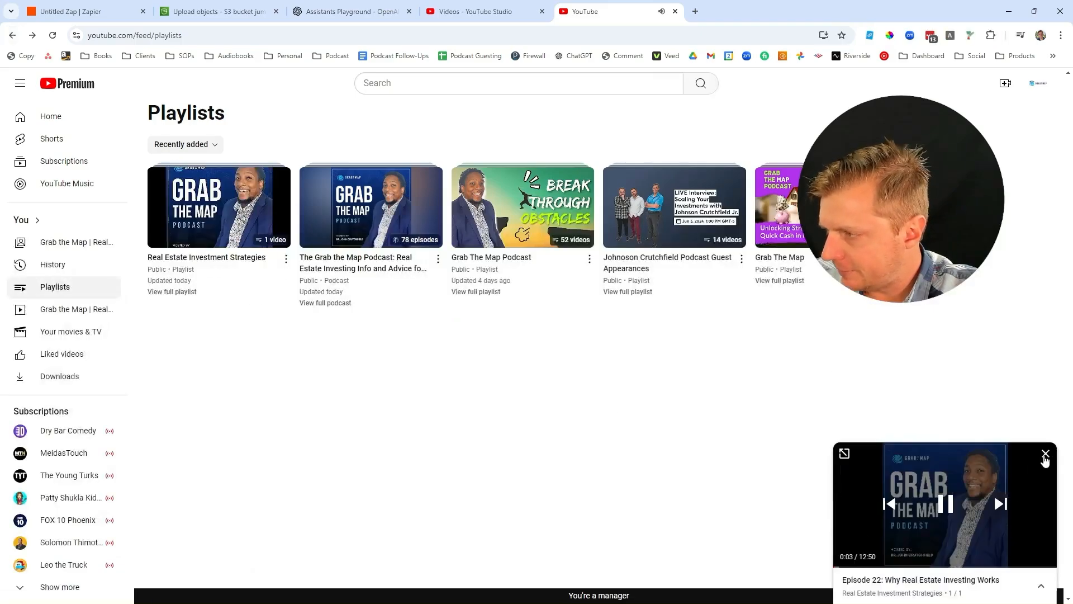
pyautogui.click(1045, 460)
# Step: Check the edit settings available for the Real Estate Investment Strategies playlist on the YouTube playlists page
pyautogui.click(285, 258)
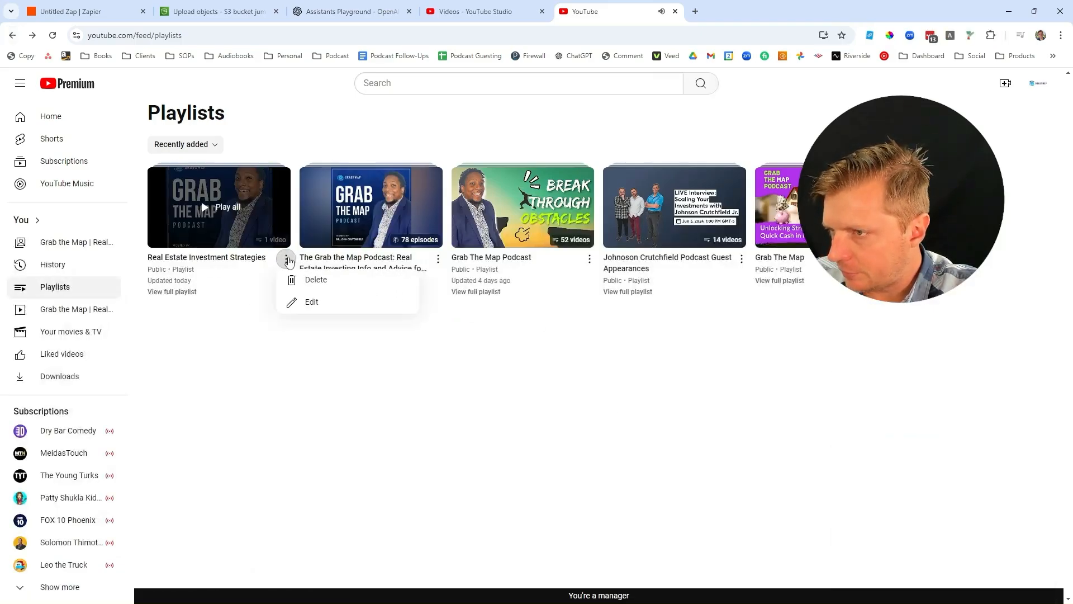
pyautogui.click(312, 301)
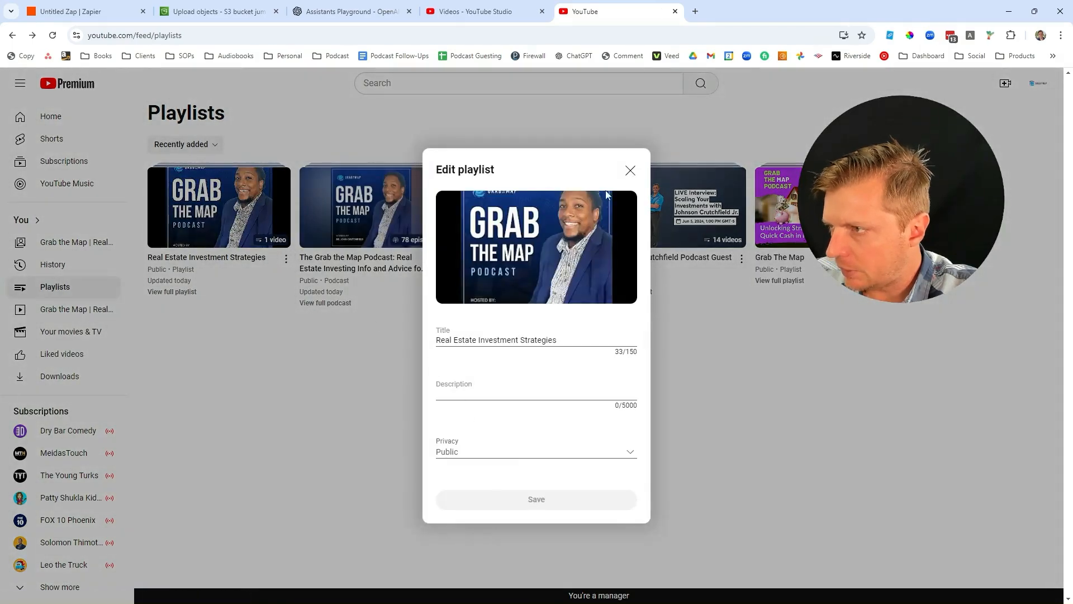
pyautogui.click(630, 170)
pyautogui.click(288, 263)
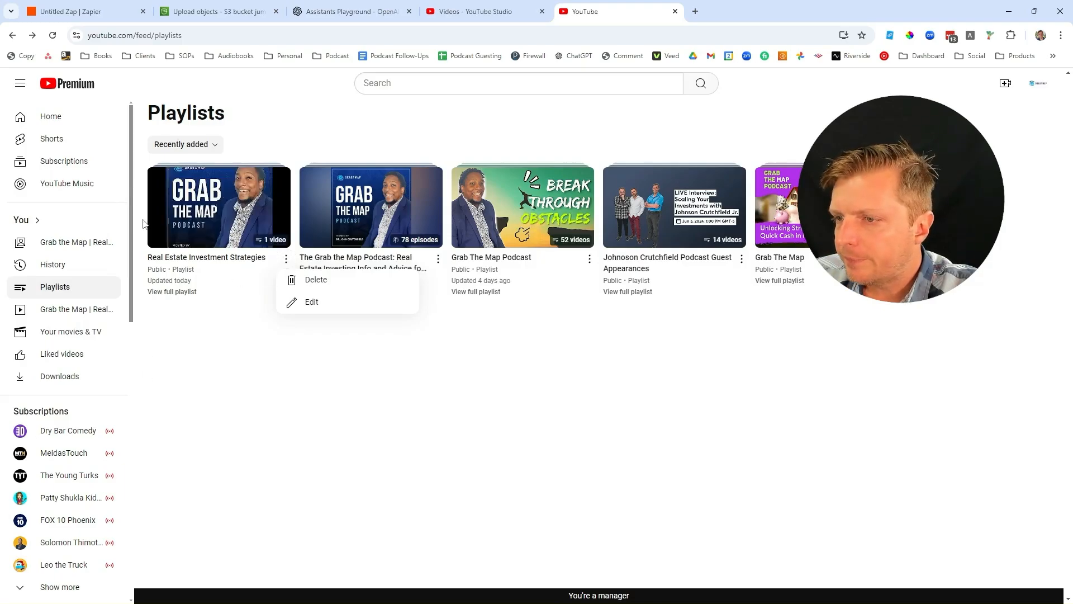
# Step: Switch to YouTube Studio and open the channel content's list of playlists
pyautogui.click(1038, 83)
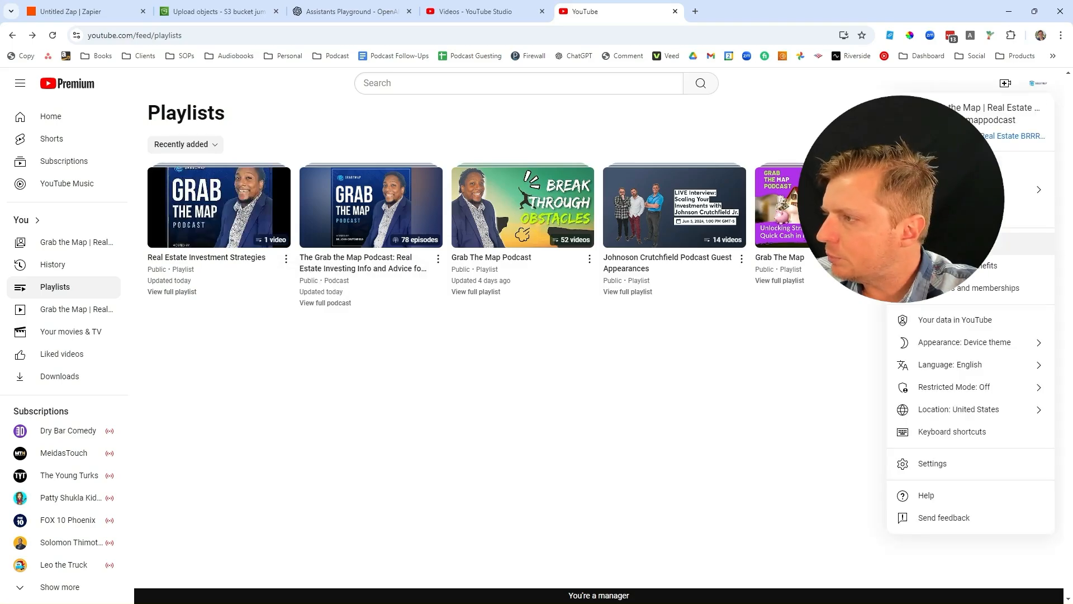
pyautogui.click(983, 243)
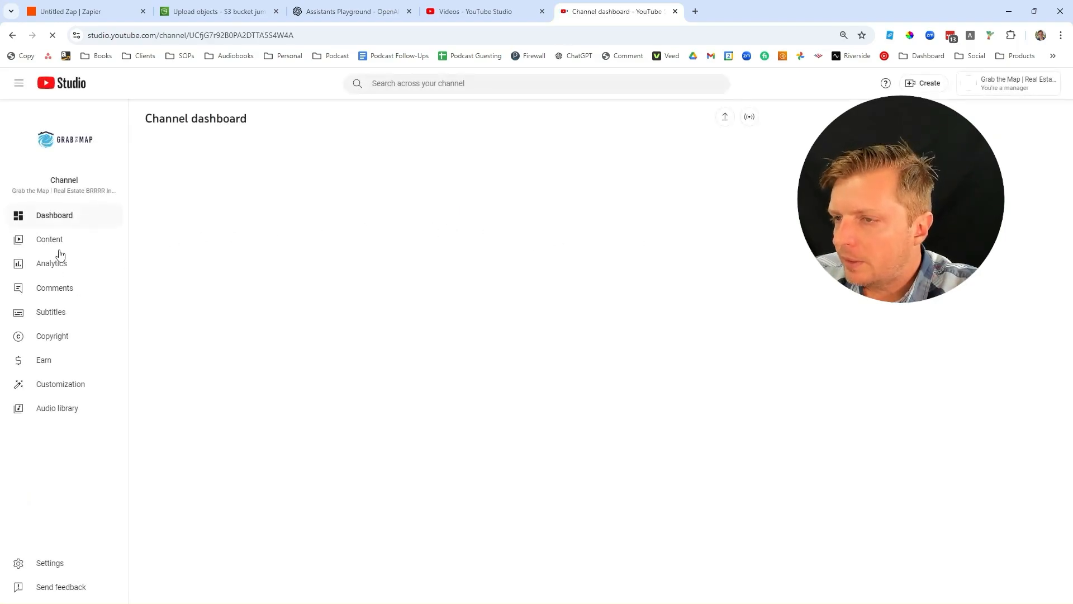
pyautogui.click(61, 241)
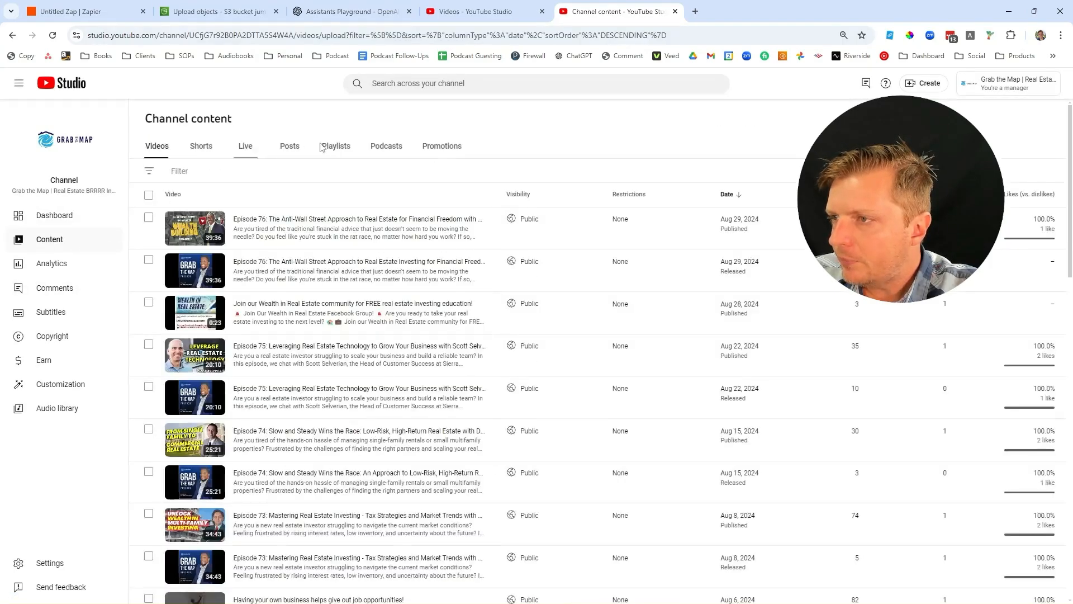
pyautogui.click(347, 150)
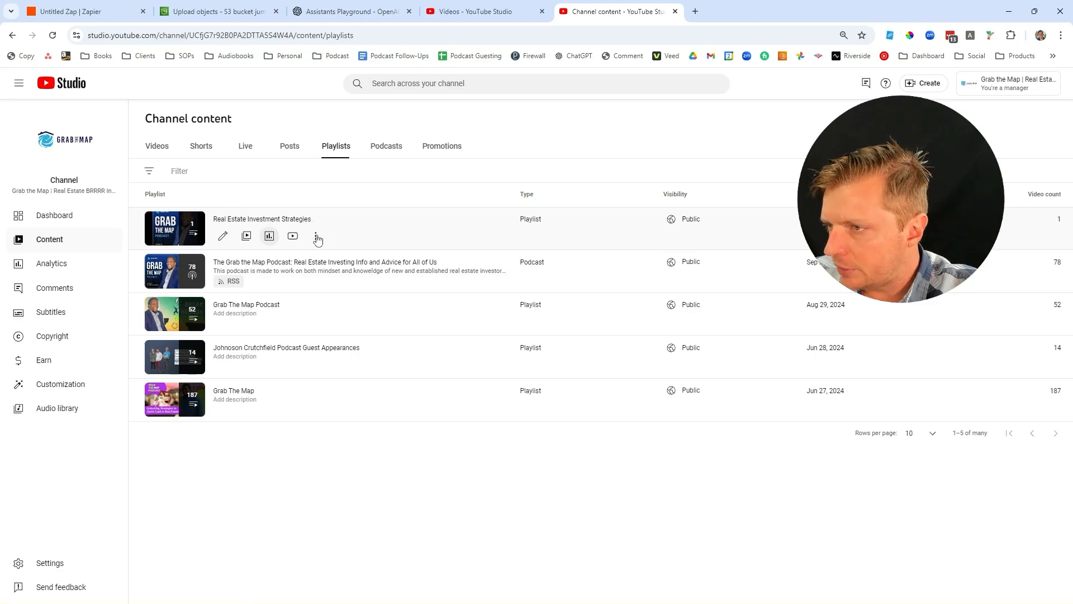
# Step: Check the details page of the Real Estate Investment Strategies playlist and return to the playlist list
pyautogui.click(316, 236)
pyautogui.click(383, 246)
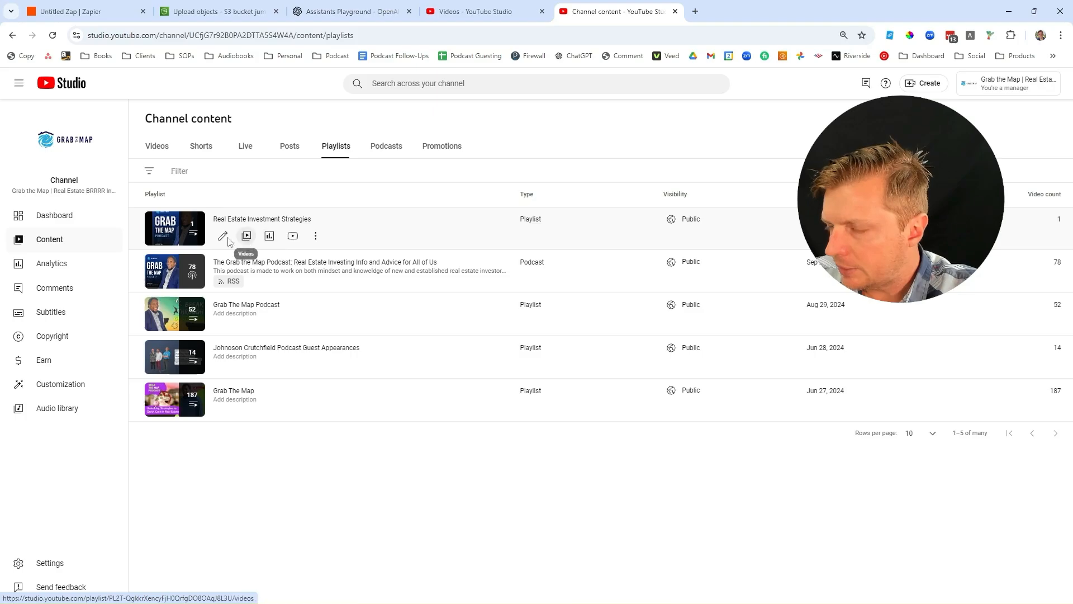
pyautogui.click(223, 236)
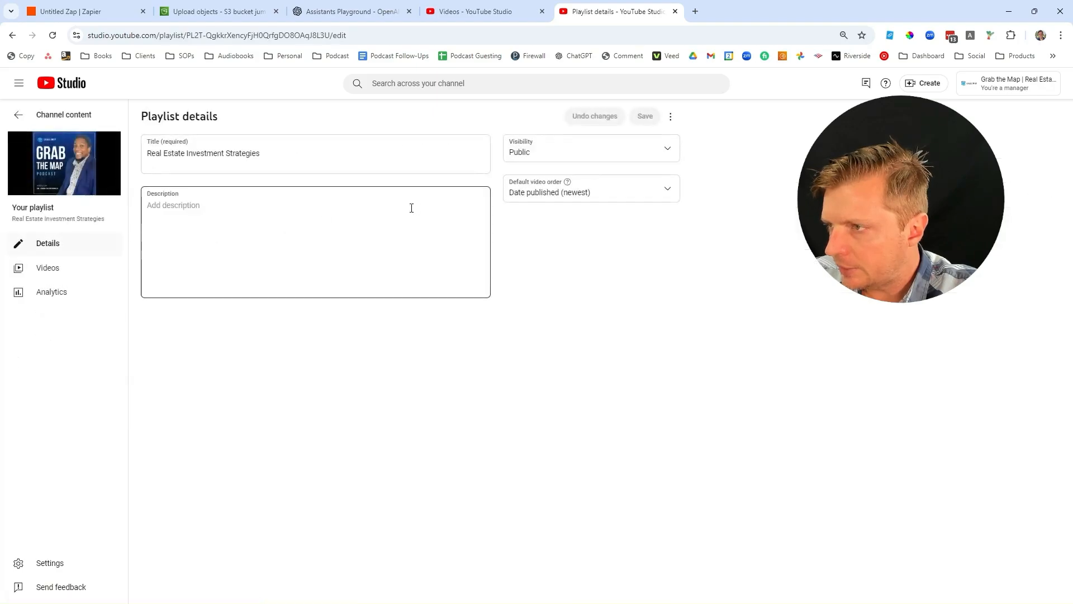
pyautogui.click(18, 115)
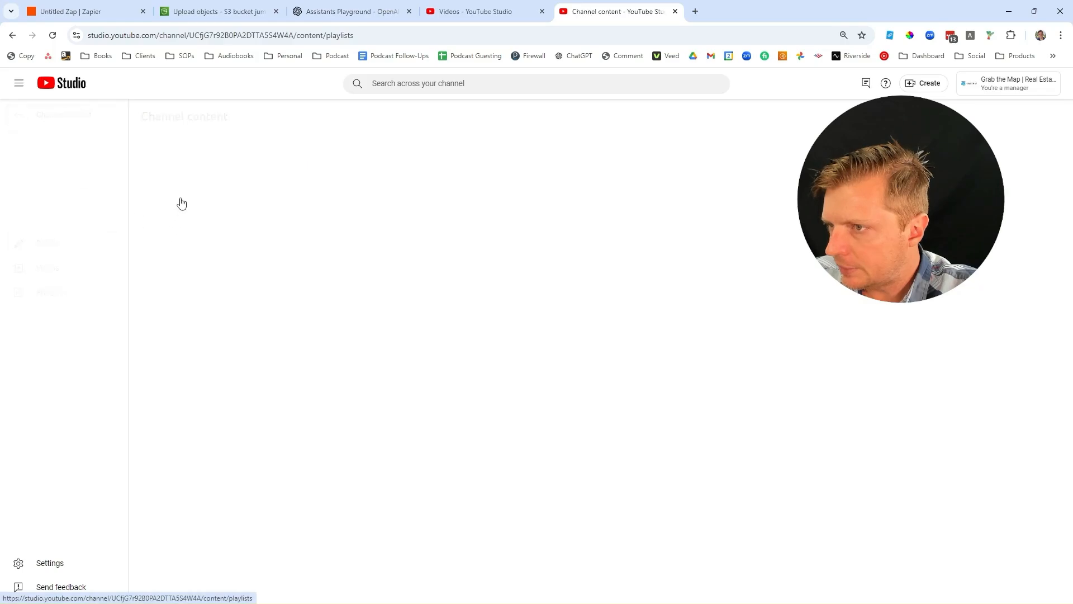
# Step: Open the Real Estate Investment Strategies playlist's videos for editing in YouTube and start adding a video
pyautogui.click(245, 237)
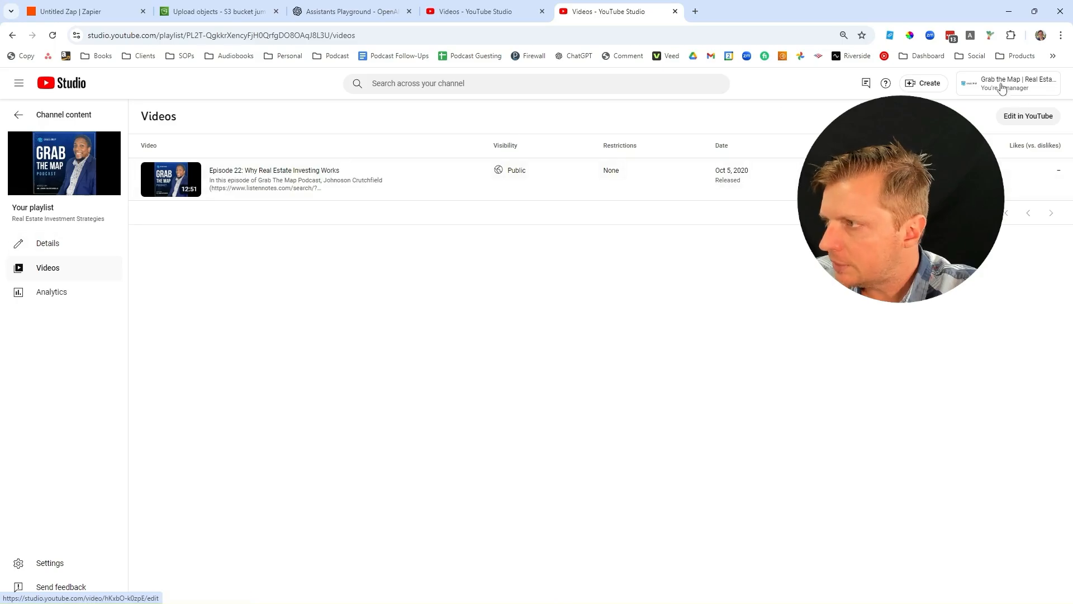
pyautogui.click(1029, 116)
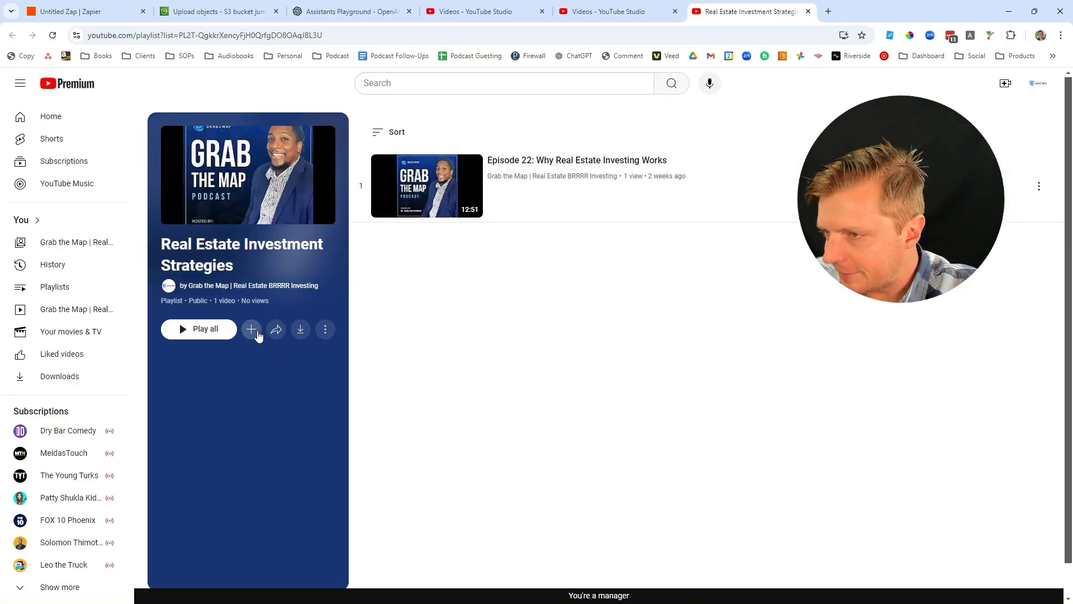
pyautogui.click(251, 329)
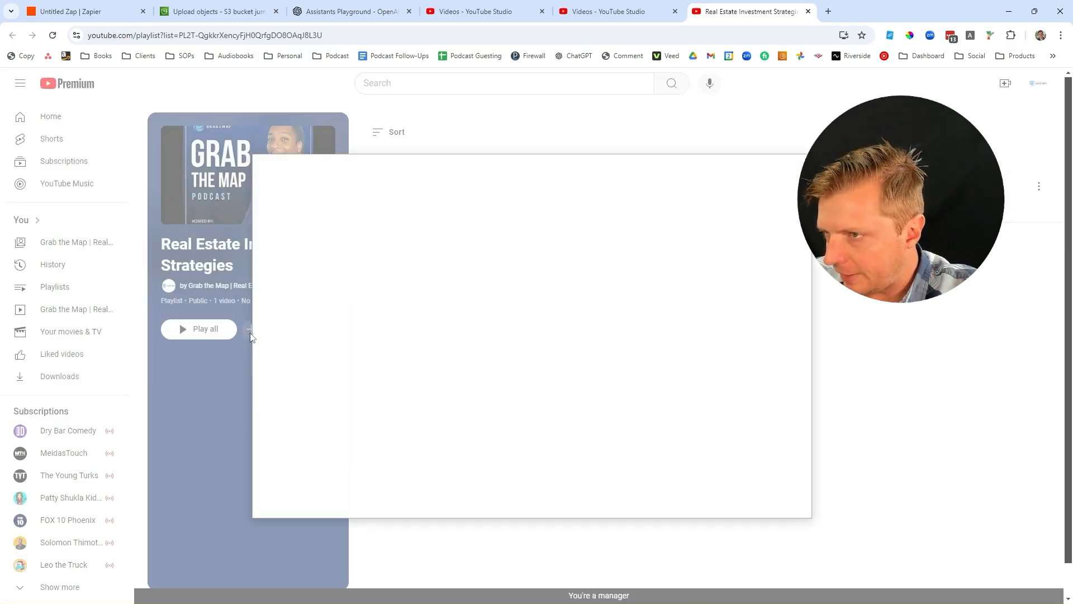
# Step: Try to find the assistant's second recommended video by searching for its title "Start Small but Think Big" in the add-video dialog
pyautogui.click(324, 12)
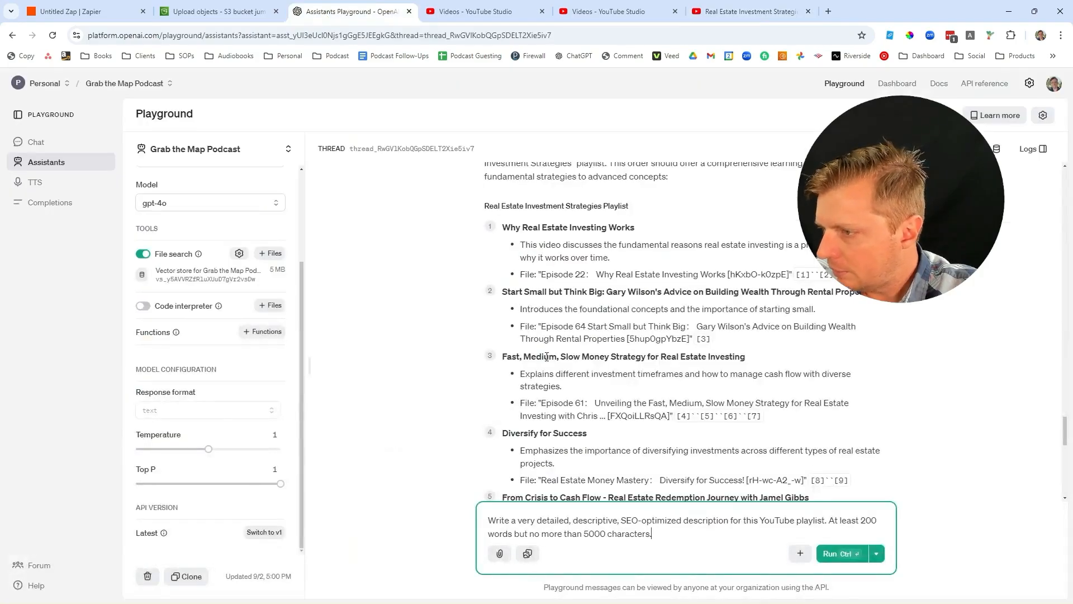
pyautogui.scroll(-10, 1071, 447)
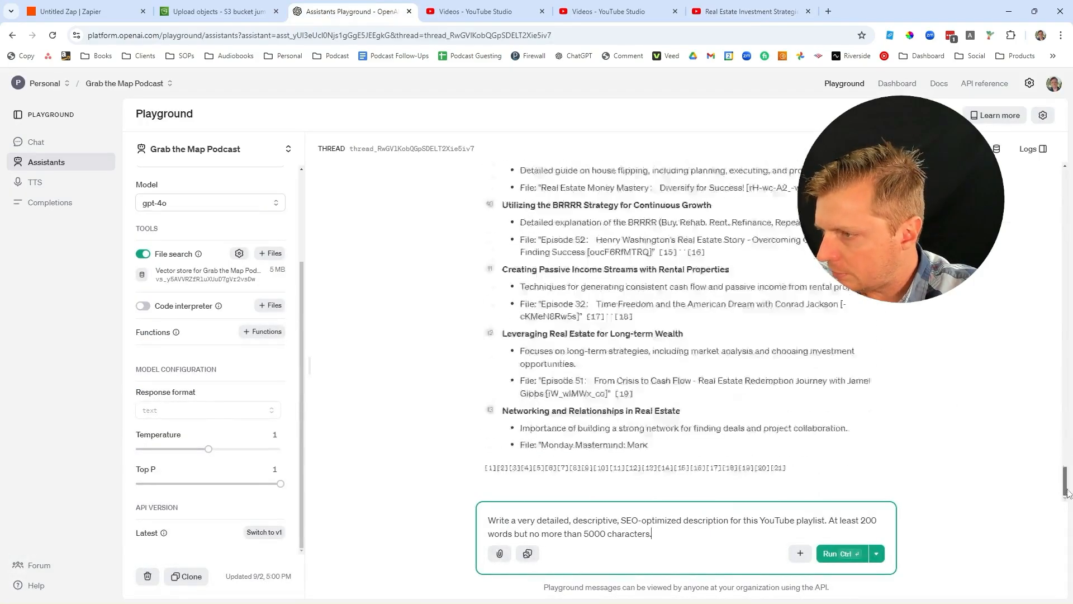
pyautogui.moveTo(1065, 479); pyautogui.dragTo(1065, 434)
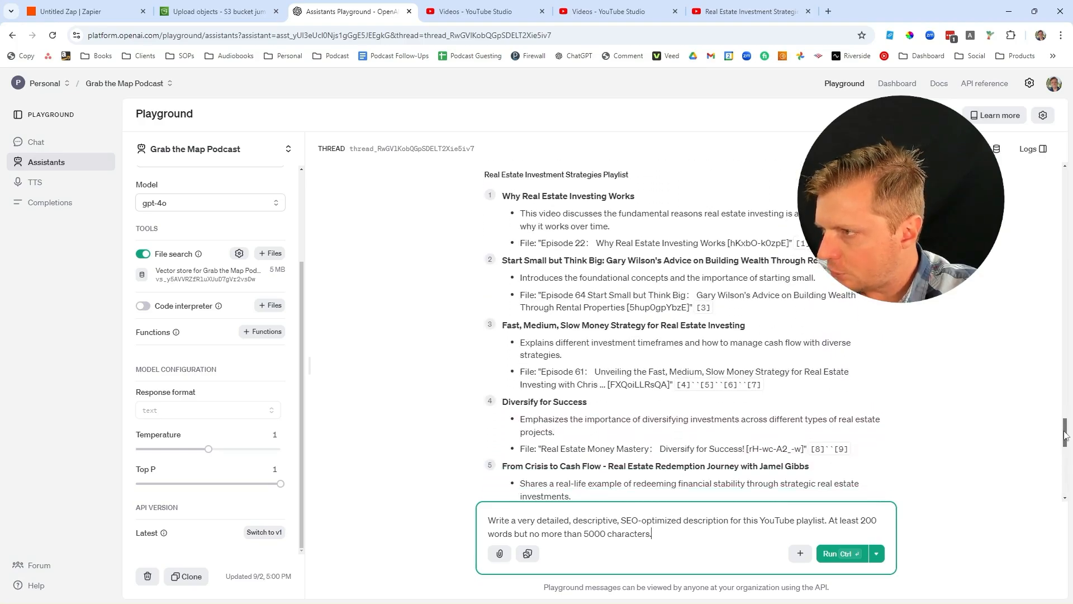
pyautogui.moveTo(605, 258); pyautogui.dragTo(505, 257)
pyautogui.hotkey('ctrl', 'c')
pyautogui.click(727, 11)
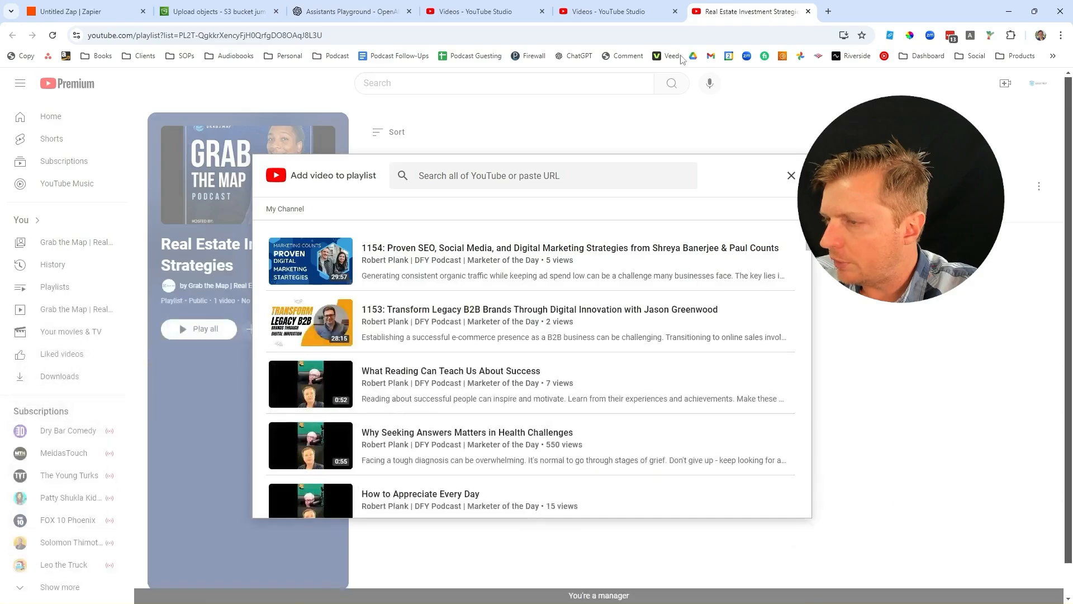
pyautogui.click(450, 175)
pyautogui.hotkey('ctrl', 'v')
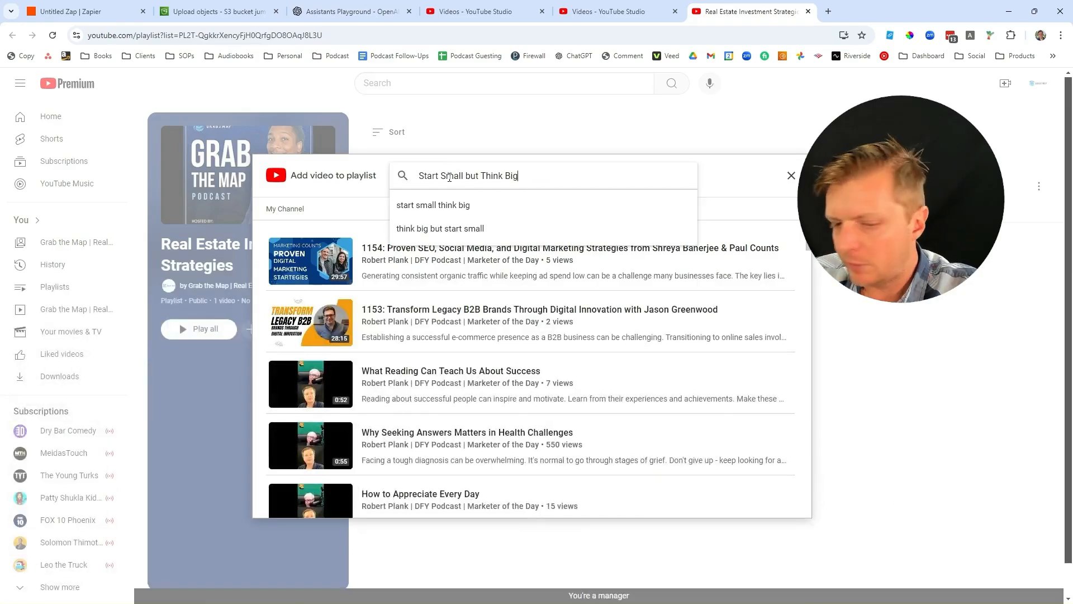
pyautogui.press('Return')
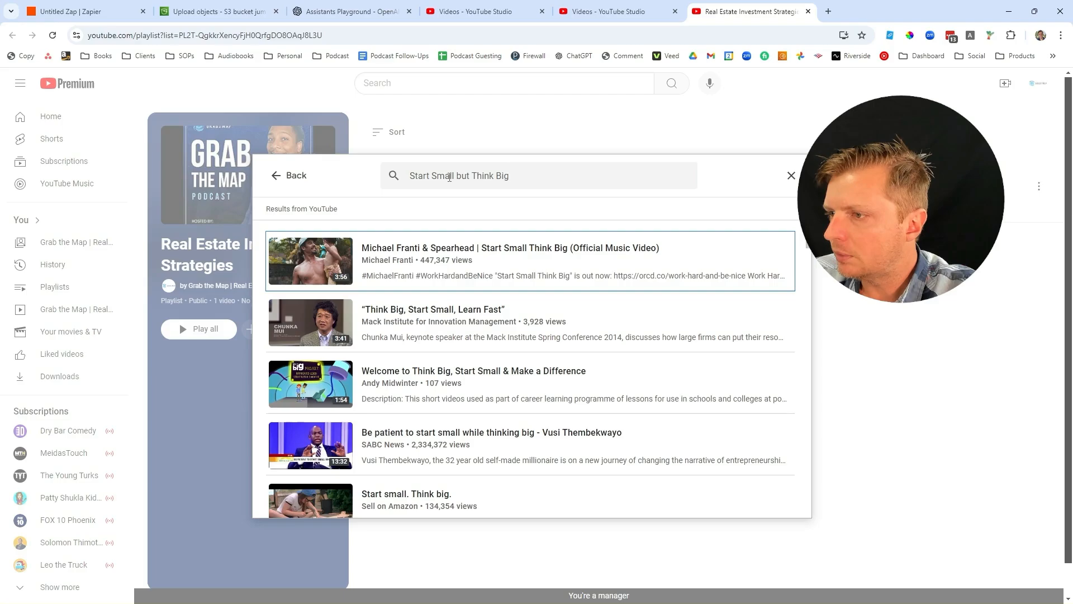
# Step: Copy the second video's ID 5hup0gpYbzE from the assistant's list, search for it and add Episode 64 to the playlist
pyautogui.click(329, 12)
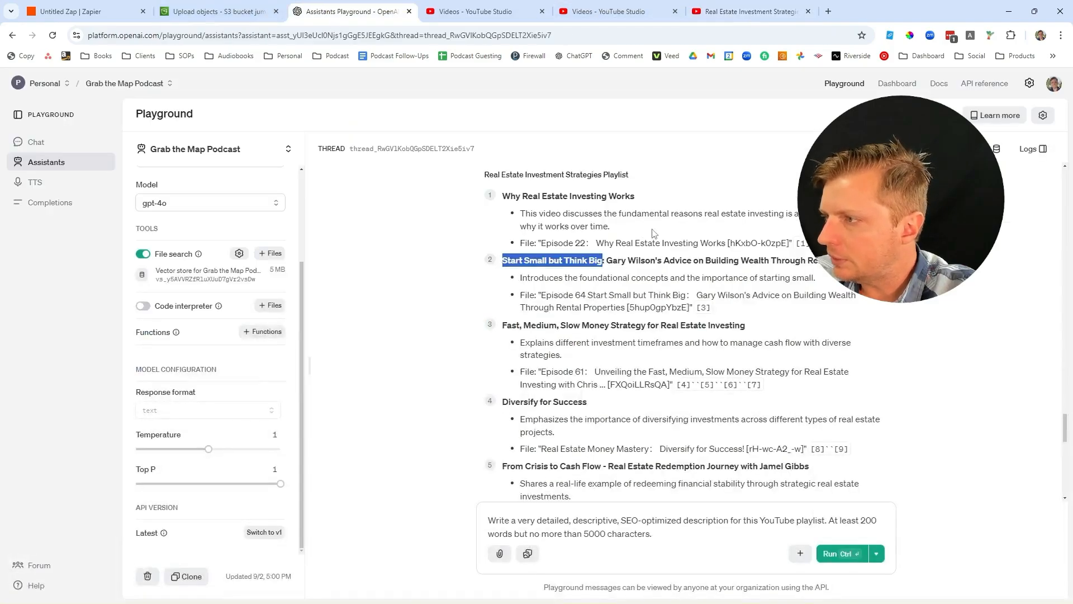
pyautogui.doubleClick(689, 307)
pyautogui.hotkey('ctrl', 'c')
pyautogui.click(749, 11)
pyautogui.click(472, 175)
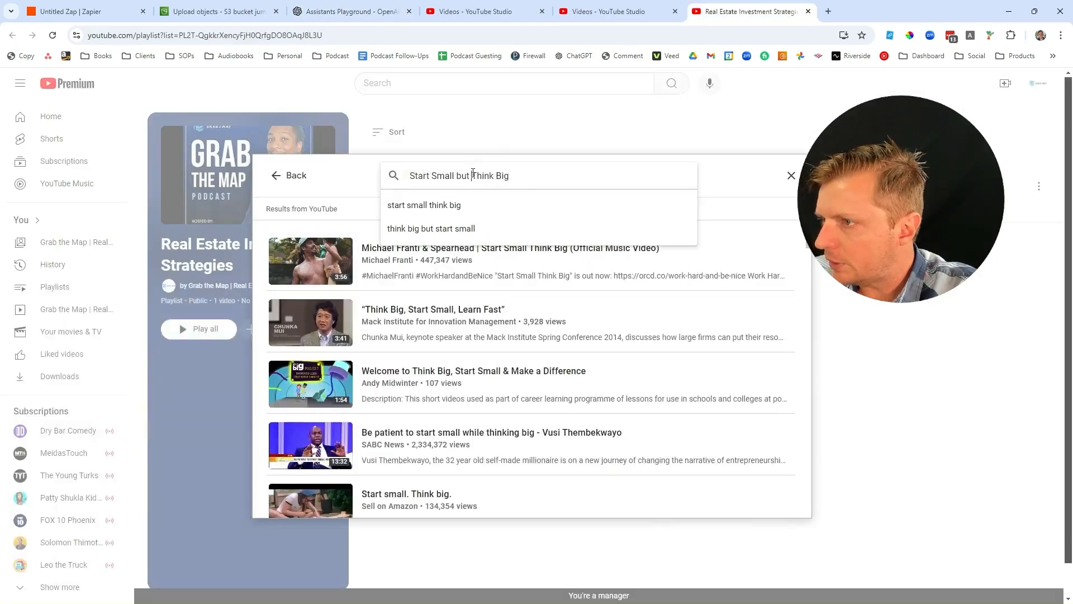
pyautogui.hotkey('ctrl', 'a')
pyautogui.hotkey('ctrl', 'v')
pyautogui.press('Return')
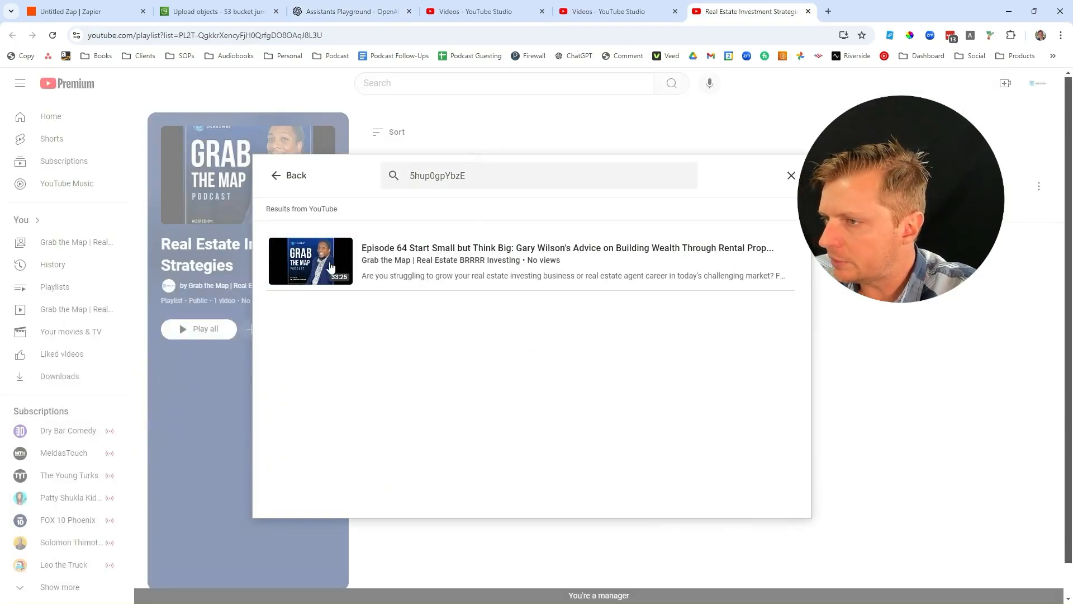
pyautogui.click(330, 267)
pyautogui.click(769, 500)
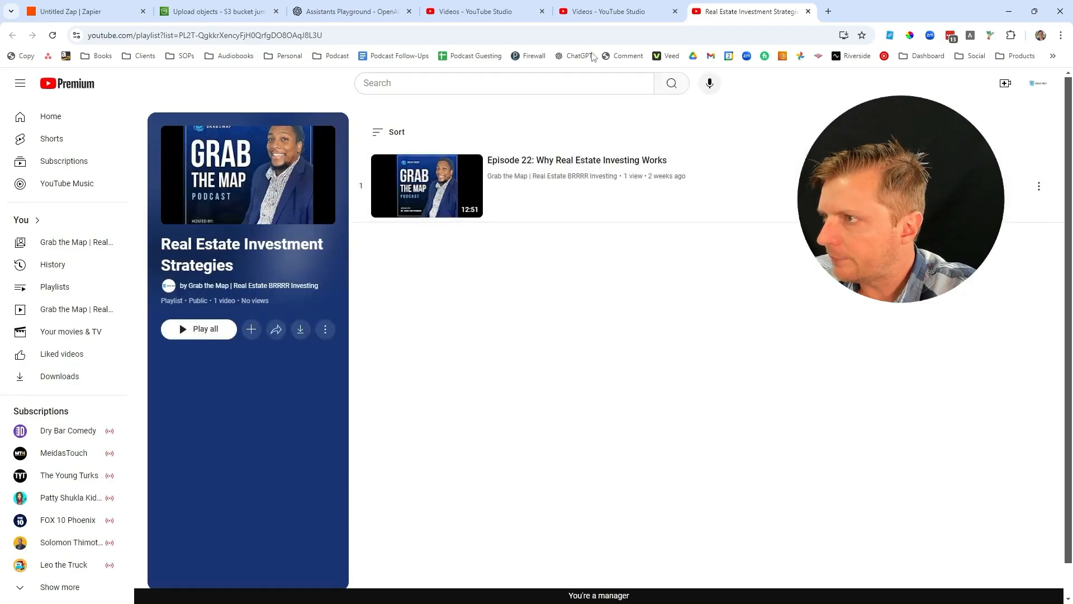
# Step: Copy the third video's ID FXQoiLLRsQA from the assistant's list, search for it and add Episode 61 to the playlist
pyautogui.click(237, 10)
pyautogui.click(333, 11)
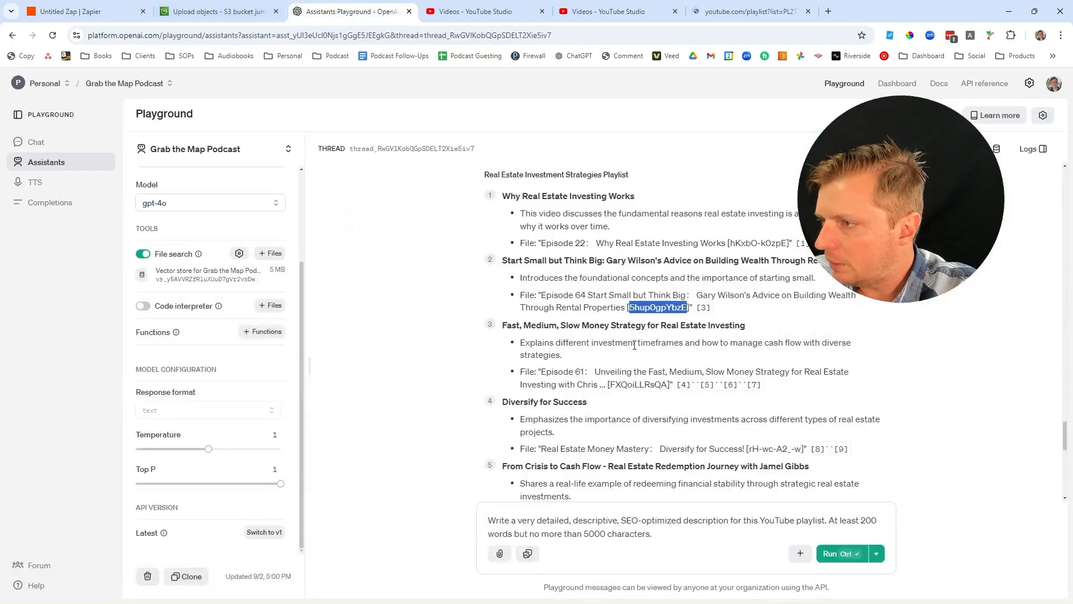
pyautogui.doubleClick(646, 384)
pyautogui.hotkey('ctrl', 'c')
pyautogui.click(747, 12)
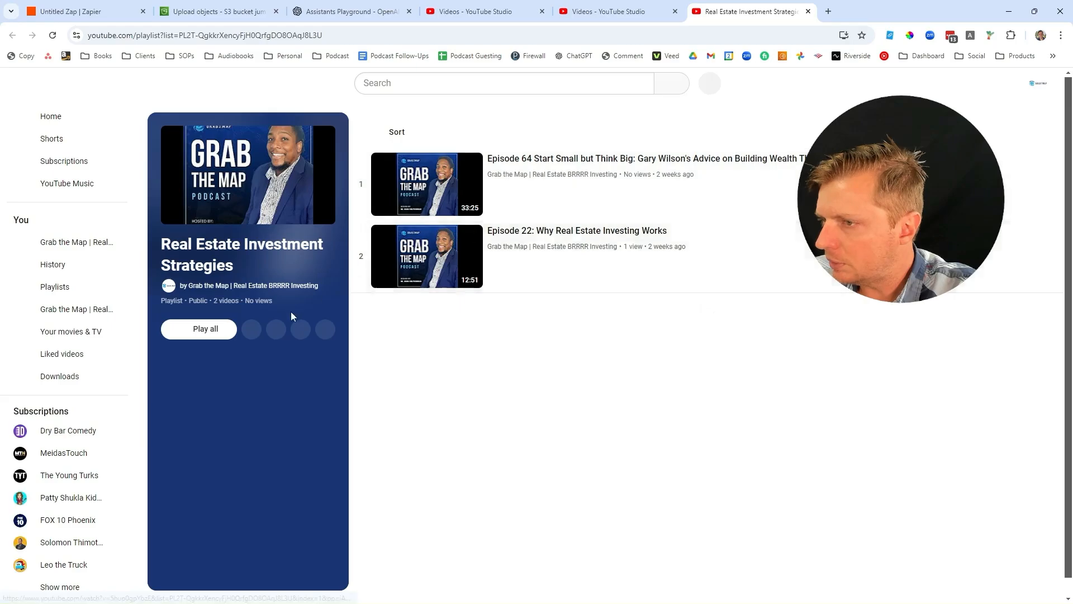
pyautogui.click(252, 329)
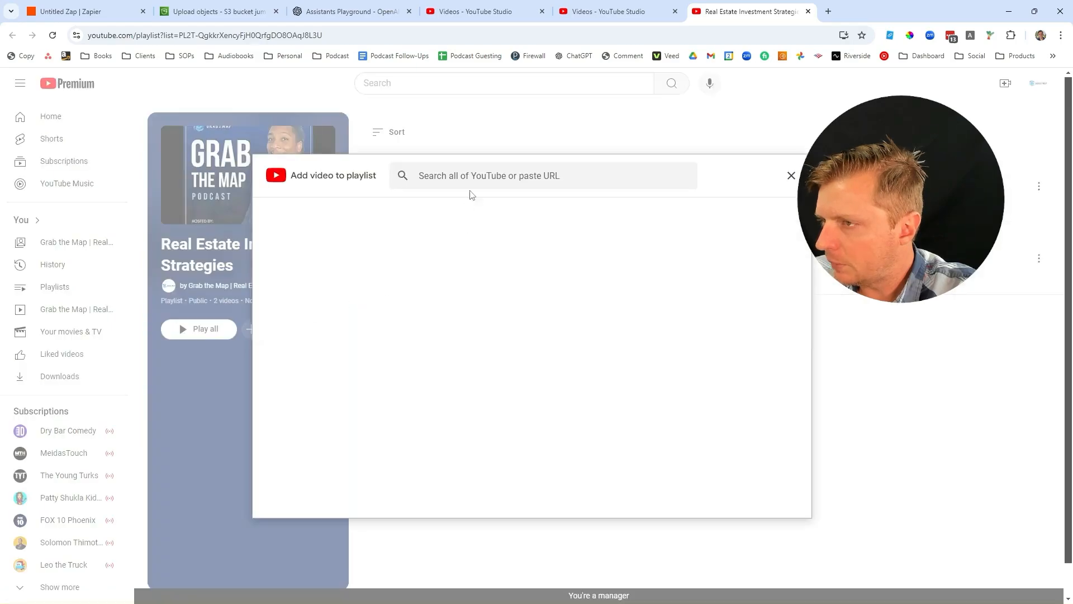
pyautogui.hotkey('ctrl', 'v')
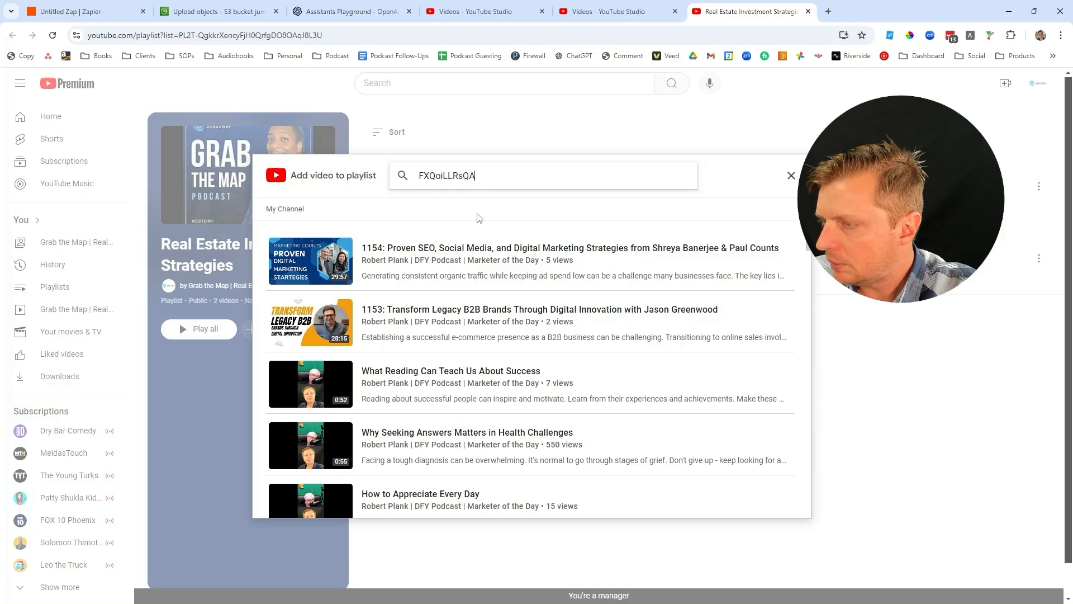
pyautogui.press('Return')
pyautogui.click(396, 263)
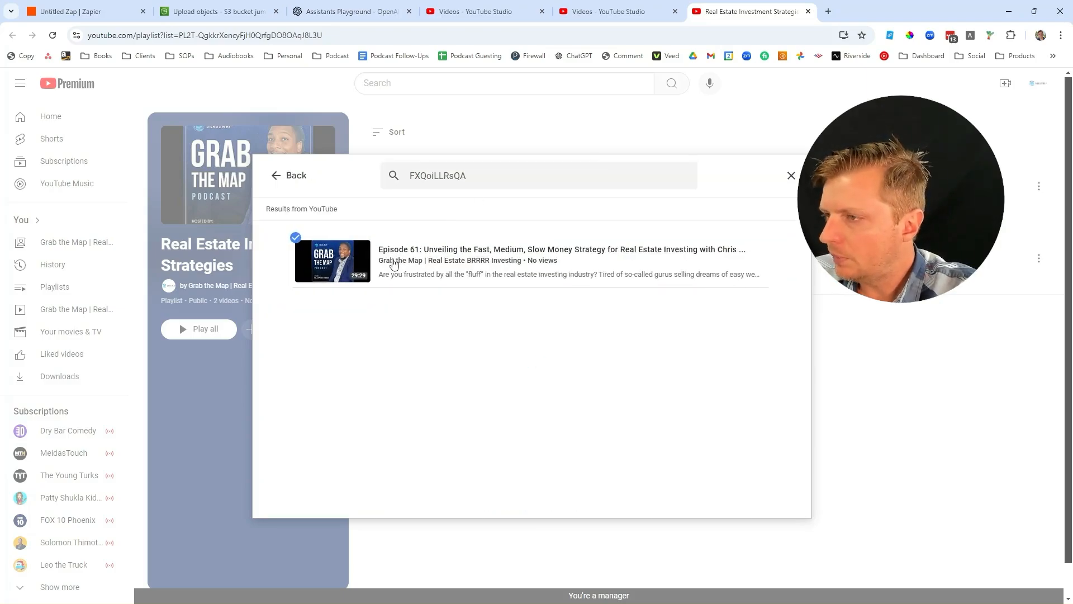
pyautogui.click(748, 499)
# Step: Copy the ID rH-wc-A2_-w of the fourth video, "Diversify for Success", from the assistant's playlist answer
pyautogui.hotkey('ctrl', '3')
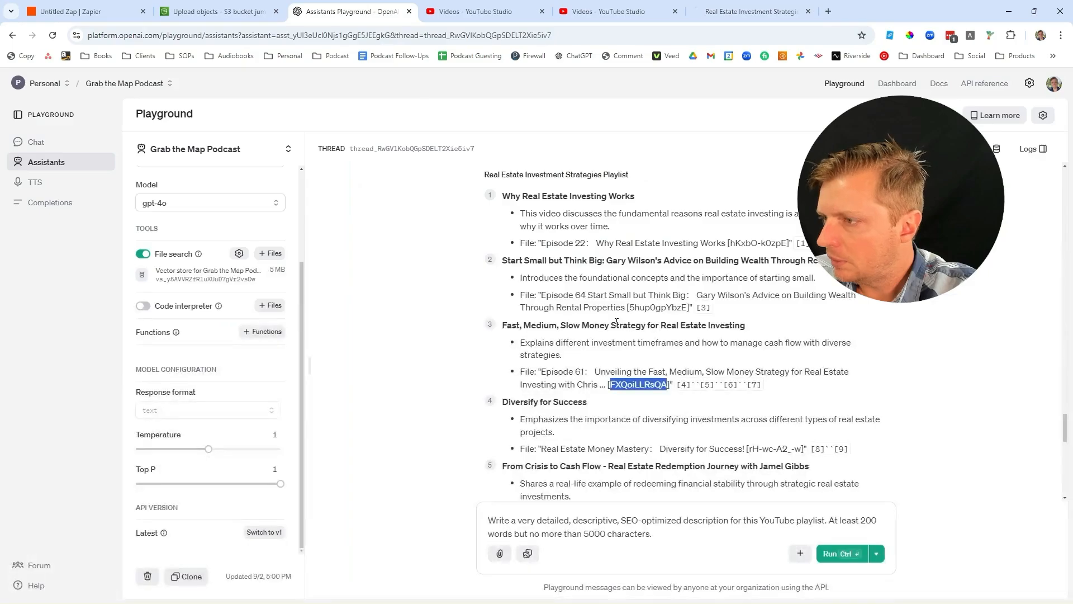
pyautogui.click(773, 446)
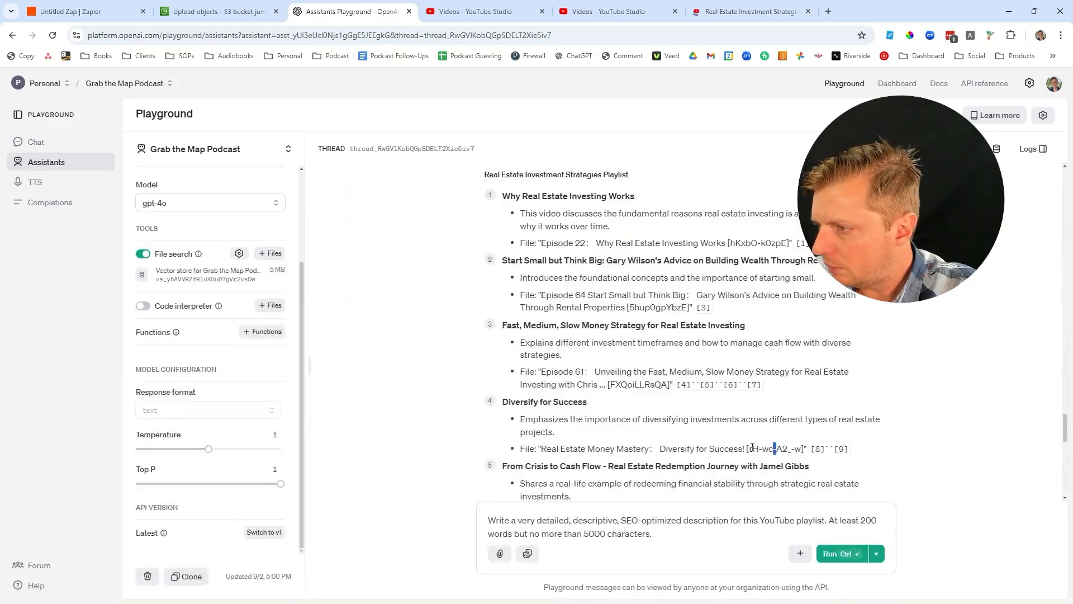
pyautogui.moveTo(750, 448); pyautogui.dragTo(805, 447)
pyautogui.hotkey('ctrl', 'c')
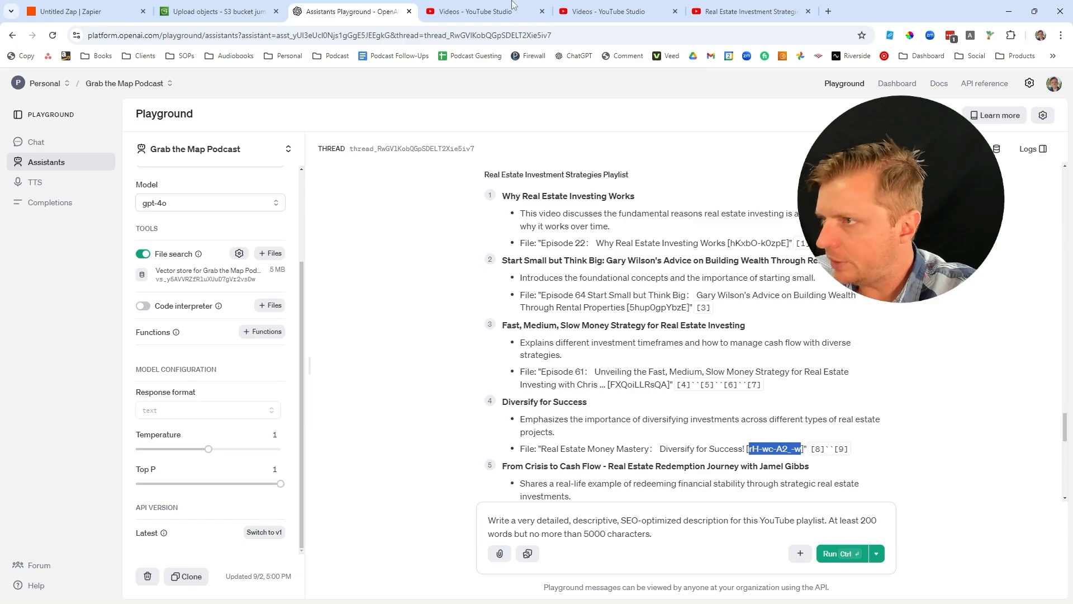
# Step: Close both YouTube Studio pages and return to the Real Estate Investment Strategies playlist on YouTube
pyautogui.click(514, 9)
pyautogui.click(587, 11)
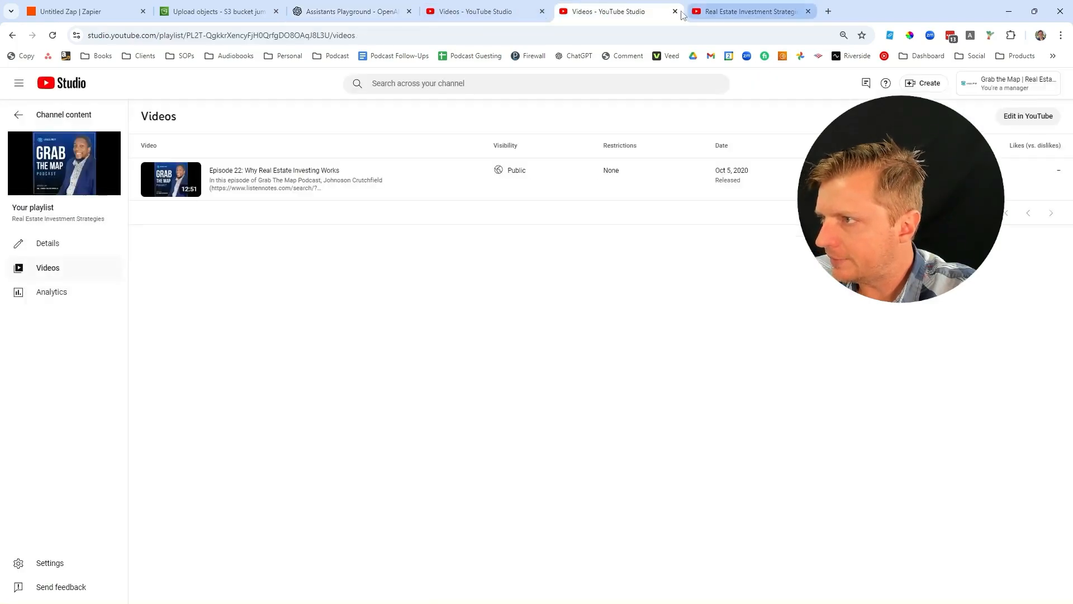
pyautogui.click(675, 11)
pyautogui.click(542, 11)
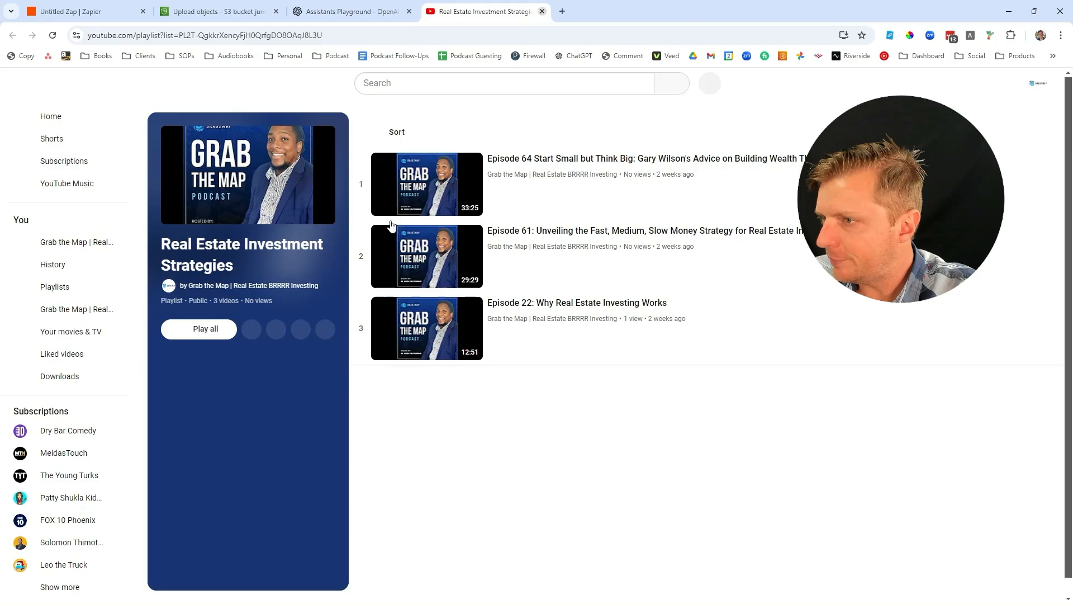
# Step: Try to find the fourth video by searching for its ID rH-wc-A2_-w among videos to add to the playlist
pyautogui.click(252, 329)
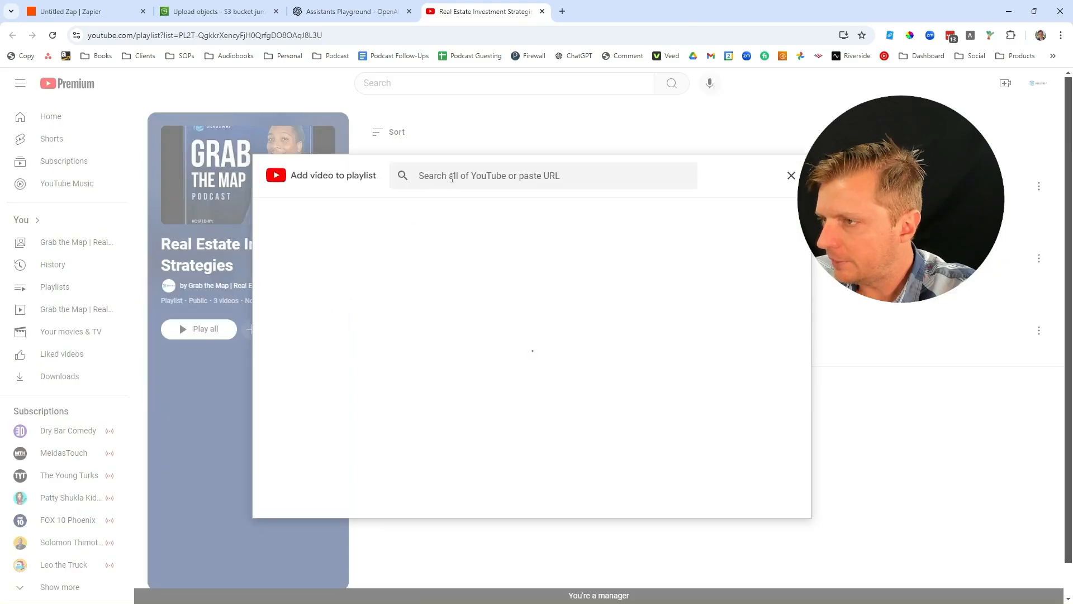
pyautogui.hotkey('ctrl', 'v')
pyautogui.press('Return')
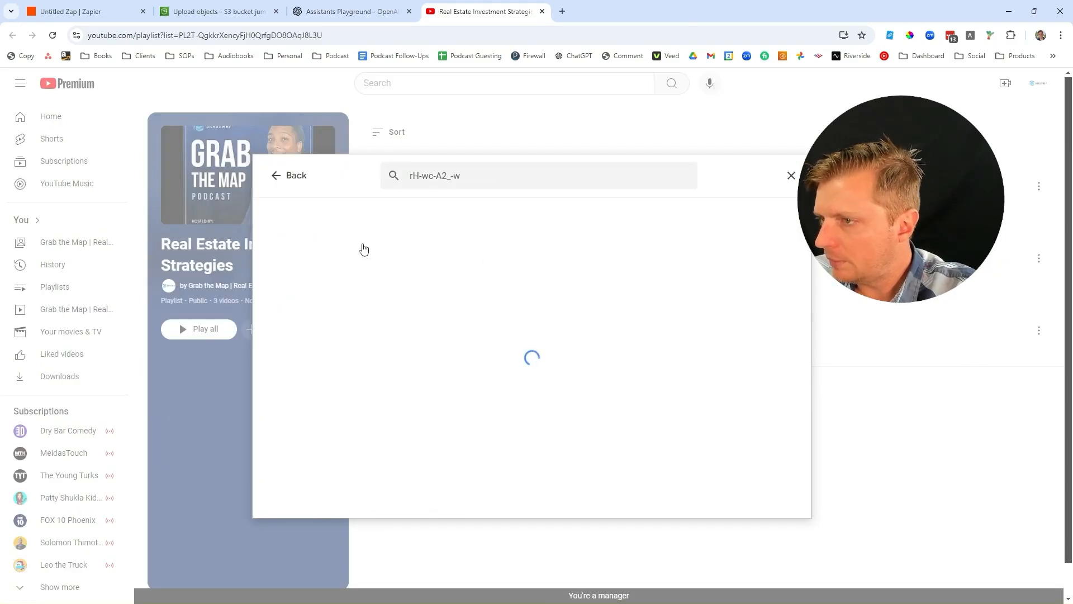
pyautogui.click(498, 177)
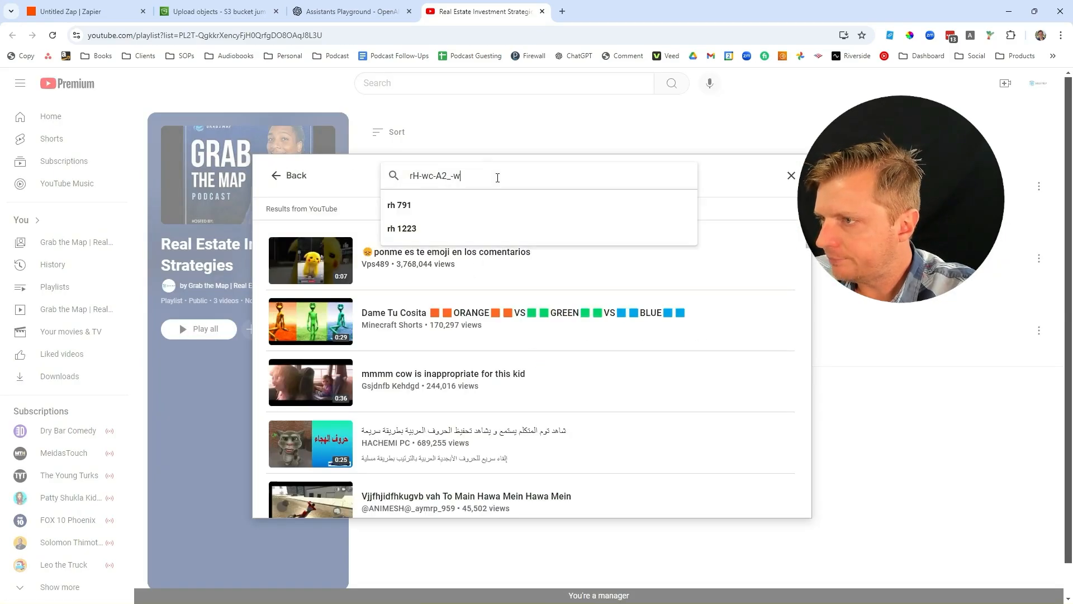
# Step: Copy "Diversify for Success" from the assistant's fourth entry and search for it among videos to add to the playlist
pyautogui.click(366, 20)
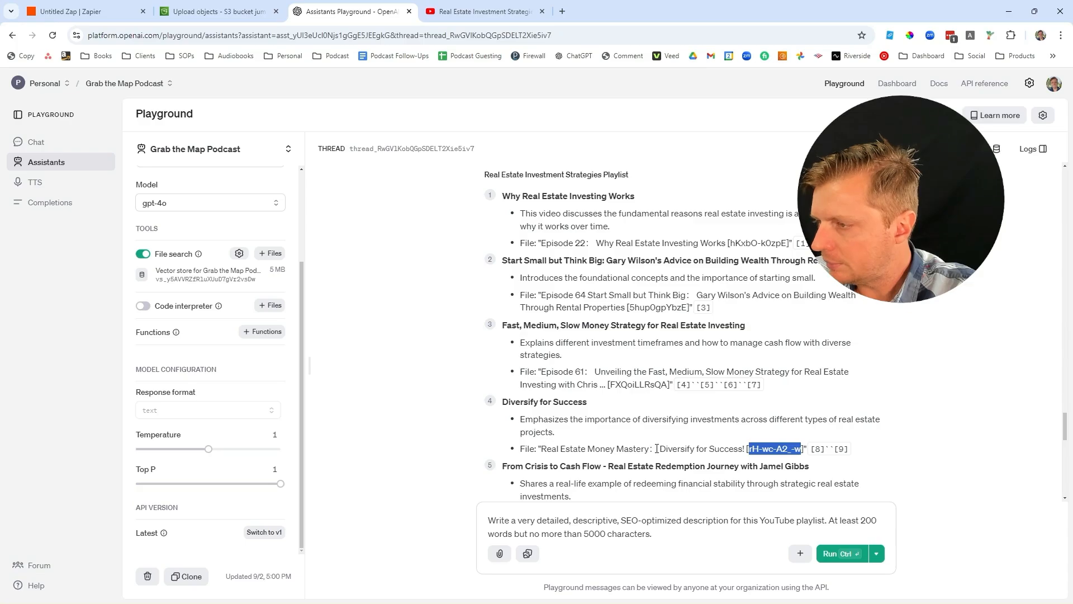
pyautogui.moveTo(661, 449); pyautogui.dragTo(740, 448)
pyautogui.hotkey('ctrl', 'c')
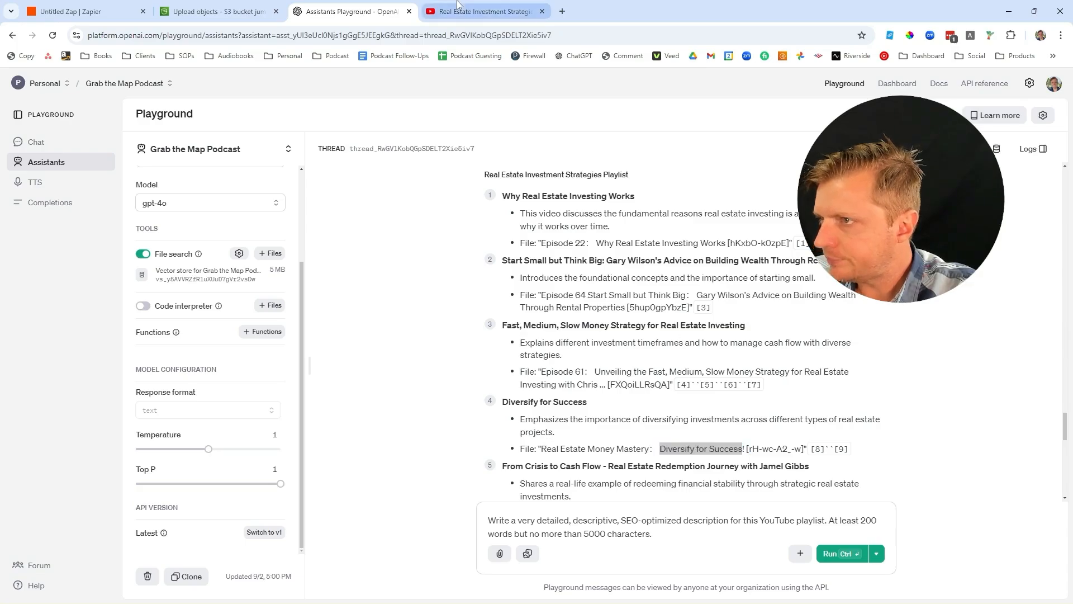
pyautogui.click(485, 11)
pyautogui.tripleClick(477, 175)
pyautogui.hotkey('ctrl', 'v')
pyautogui.press('Return')
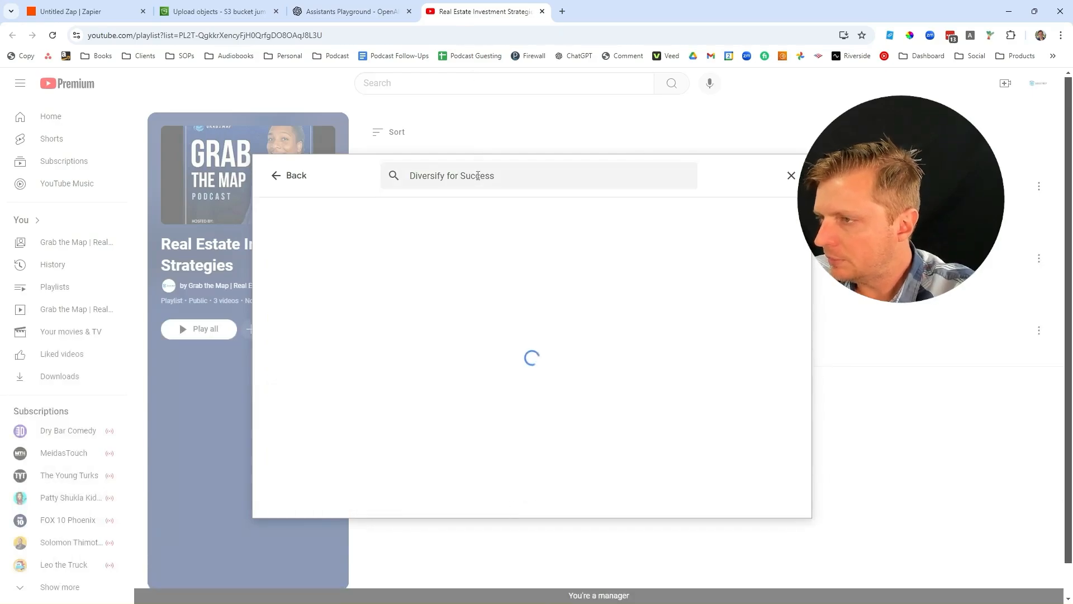
# Step: Refine the search to "Diversify for Success grab the map" and add "Real Estate Money Mastery: Diversify for Success!" to the playlist
pyautogui.click(521, 172)
pyautogui.write('grab the map')
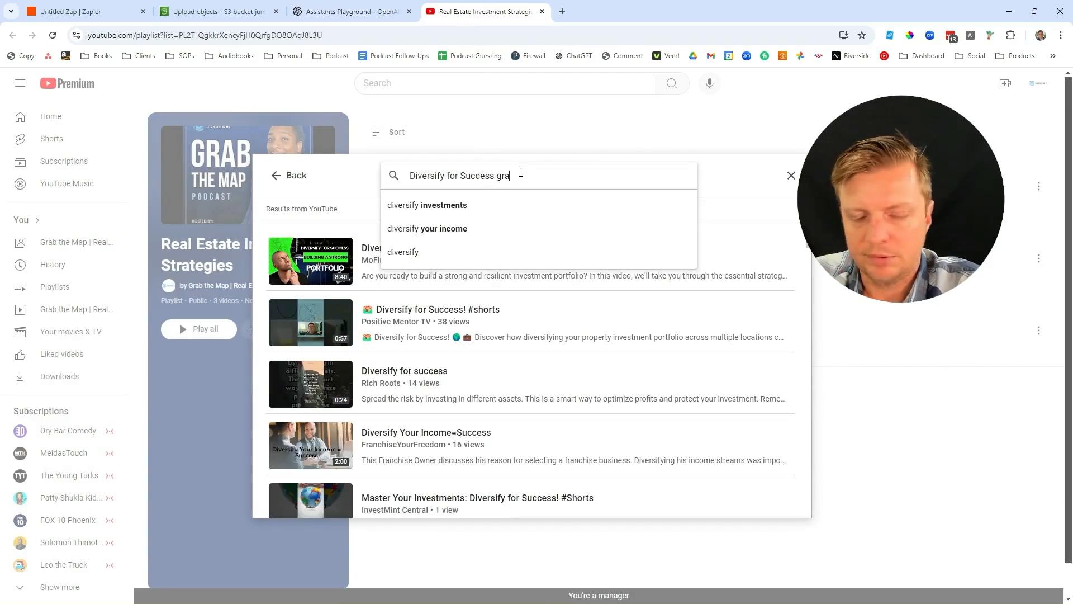
pyautogui.press('Return')
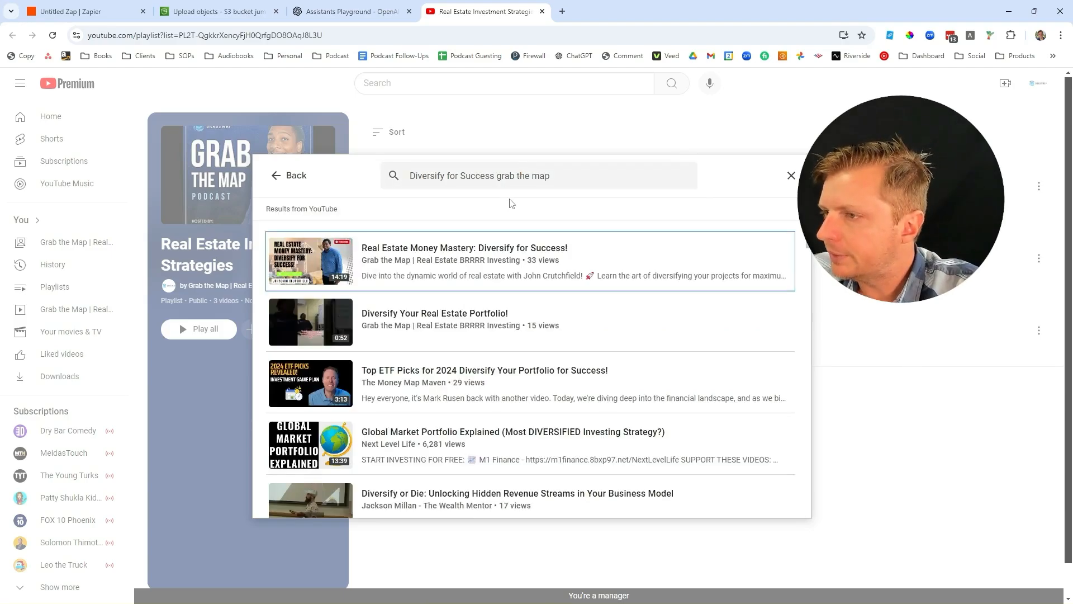
pyautogui.click(497, 273)
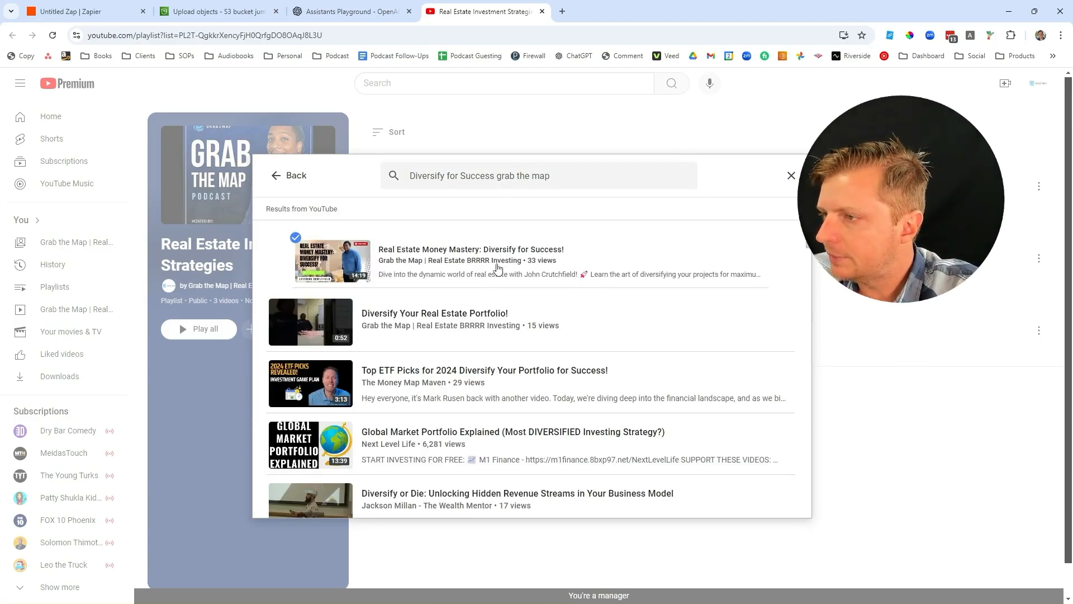
pyautogui.click(766, 566)
# Step: Copy the fifth video's ID iW_wlMWx_co from the assistant's list, search for it and add Episode 51 to the playlist
pyautogui.click(351, 11)
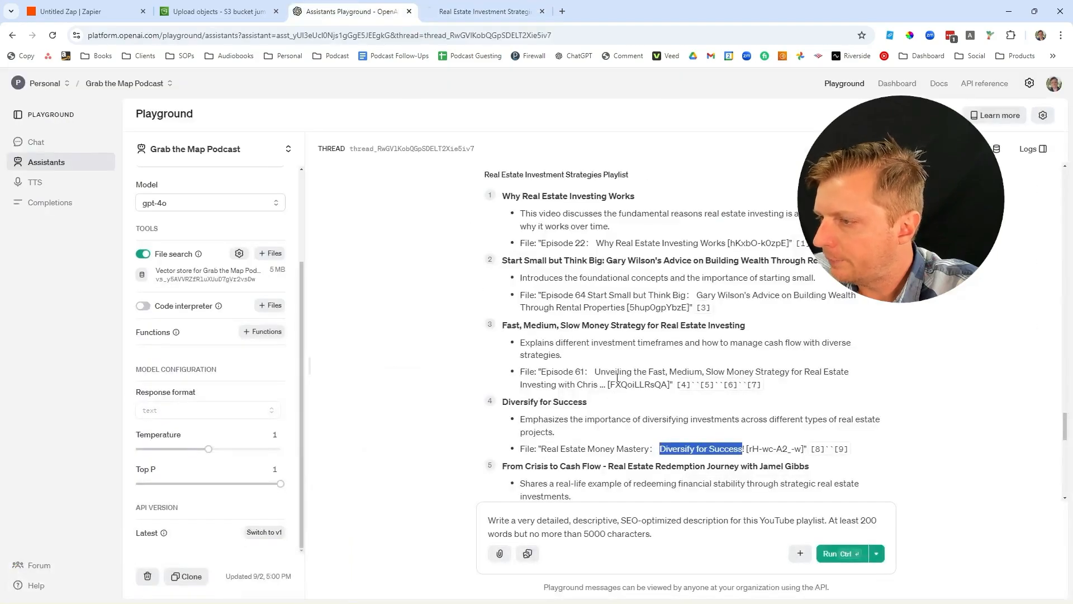
pyautogui.scroll(-5, 617, 369)
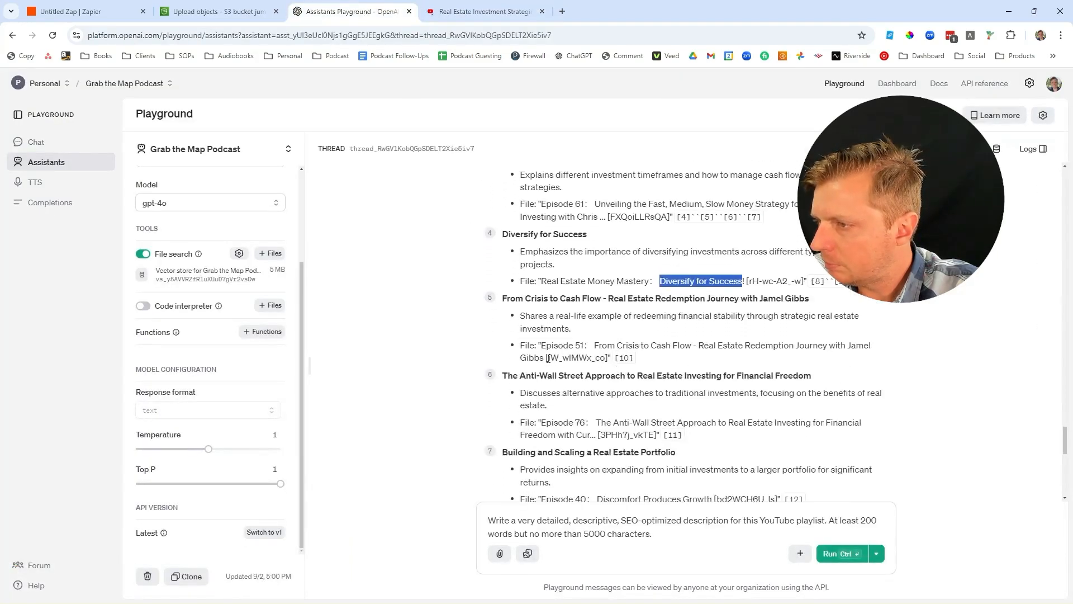
pyautogui.moveTo(548, 359); pyautogui.dragTo(607, 364)
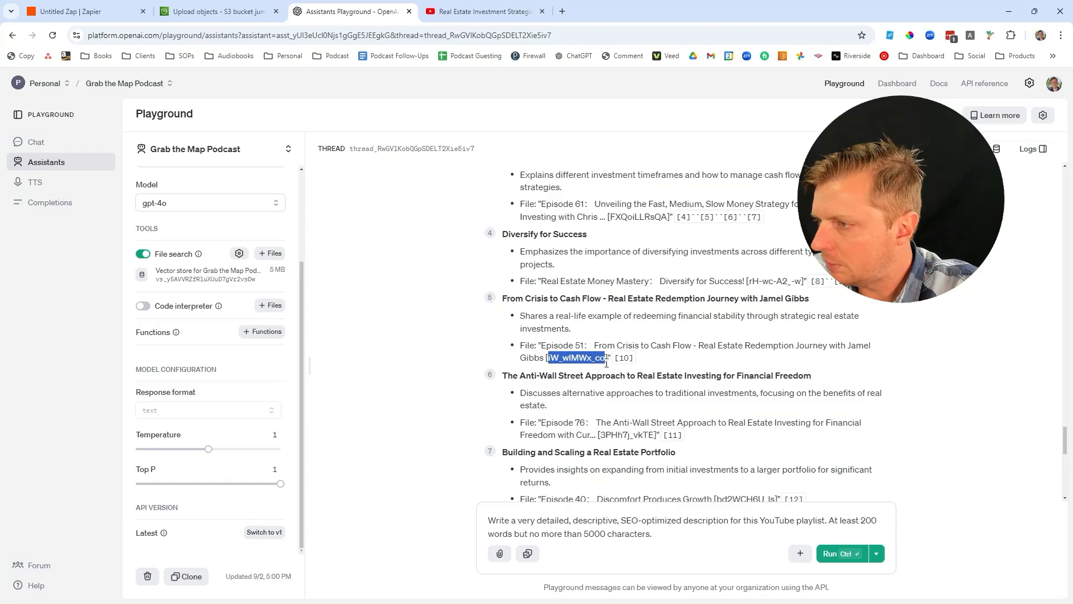
pyautogui.click(426, 12)
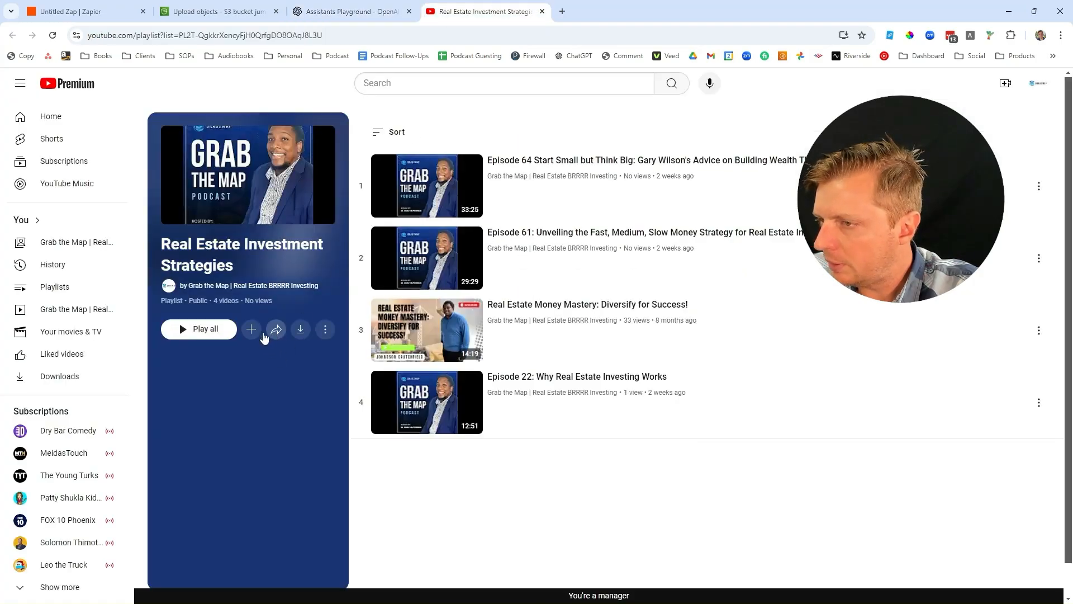
pyautogui.click(250, 333)
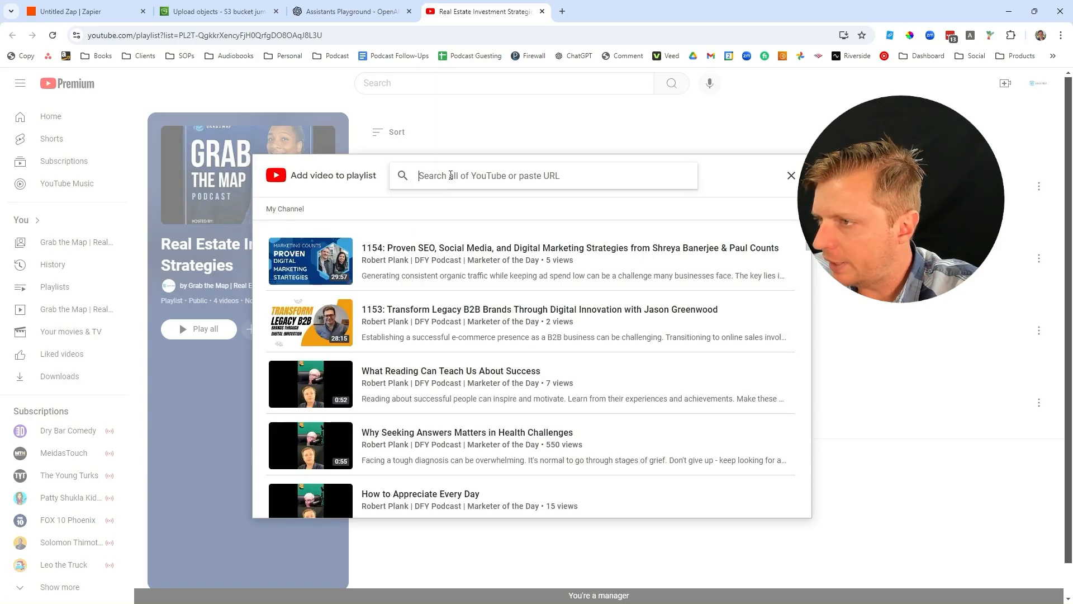
pyautogui.click(419, 174)
pyautogui.hotkey('ctrl', 'v')
pyautogui.press('Return')
pyautogui.click(425, 278)
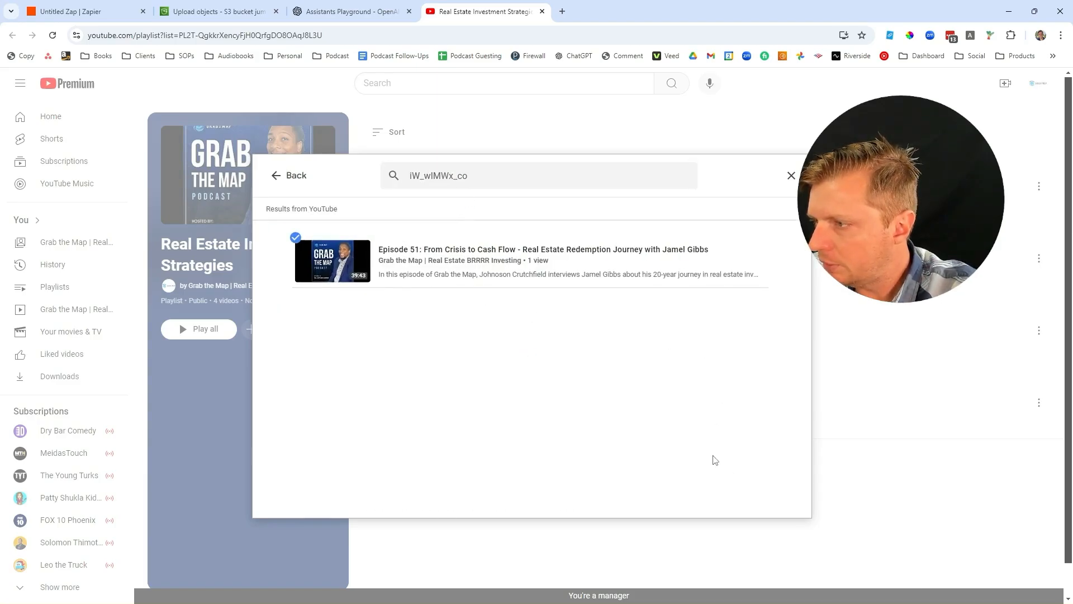
pyautogui.click(764, 499)
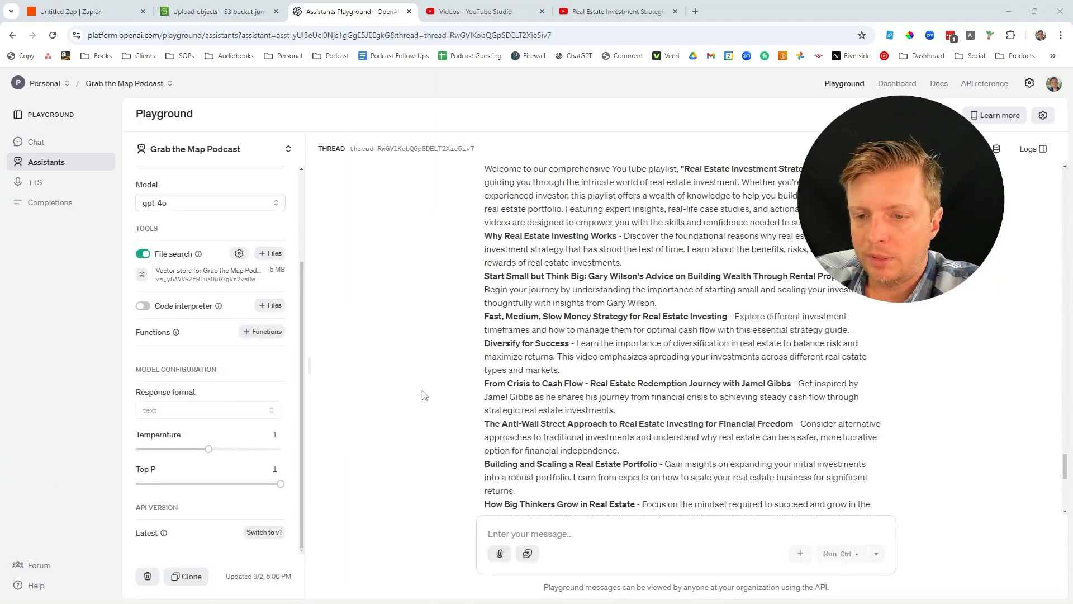
# Step: Copy the assistant's full Real Estate Investment Strategies playlist description, from the welcome sentence through the closing subscribe line
pyautogui.scroll(10, 553, 350)
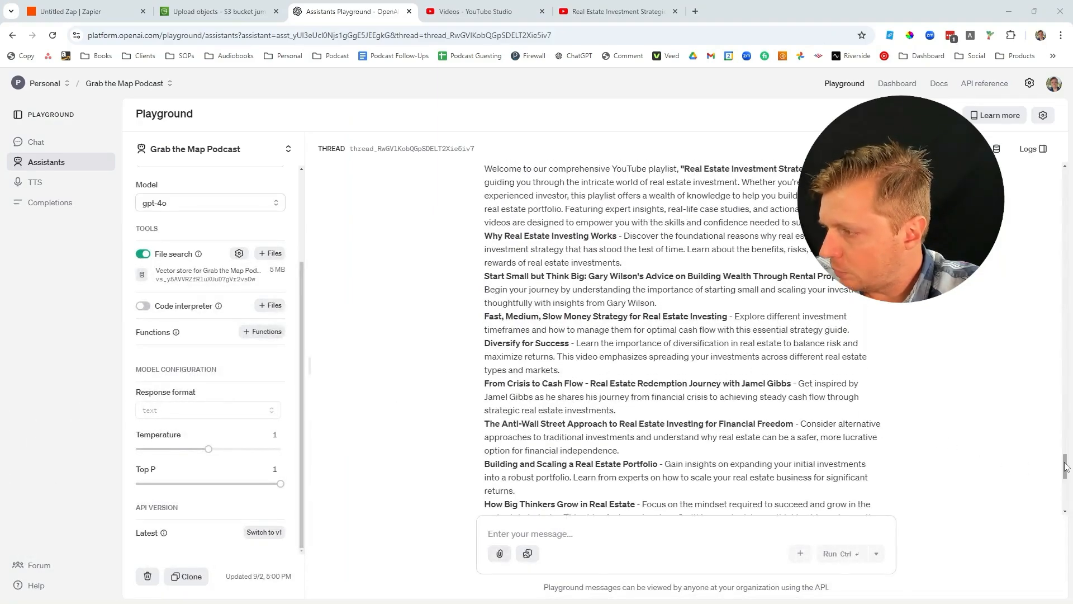
pyautogui.scroll(-5, 628, 278)
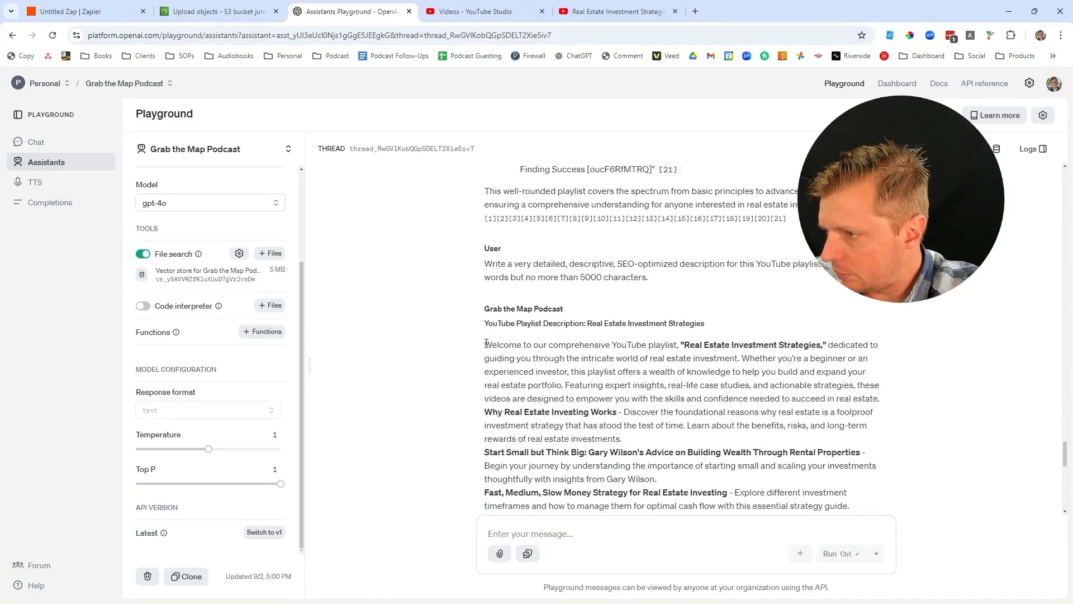
pyautogui.moveTo(486, 343); pyautogui.dragTo(673, 484)
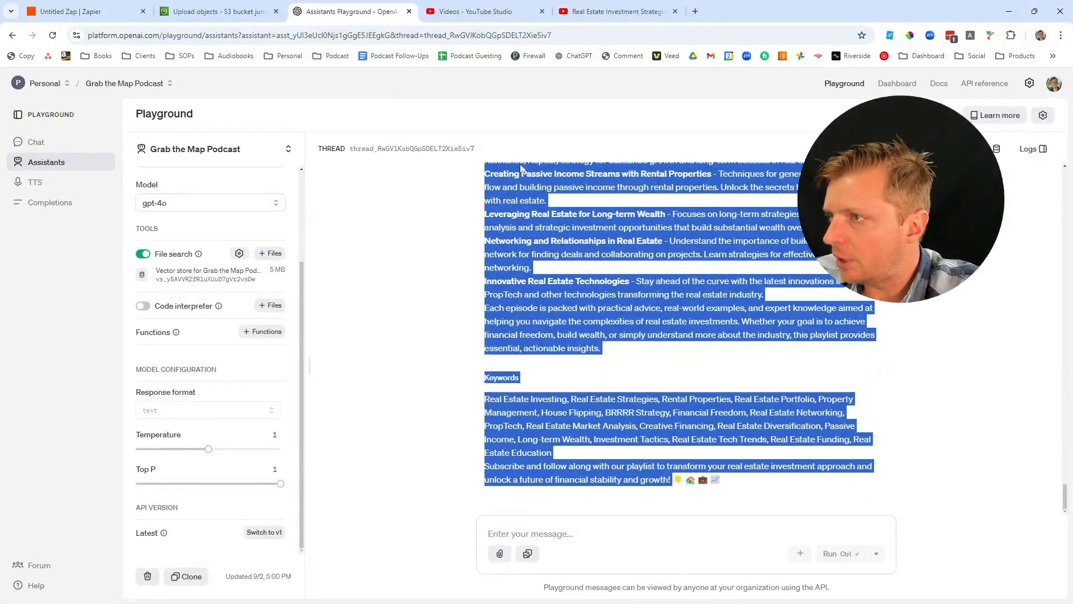
# Step: Paste the copied text as the description of the Real Estate Investment Strategies playlist on YouTube and save it
pyautogui.click(615, 11)
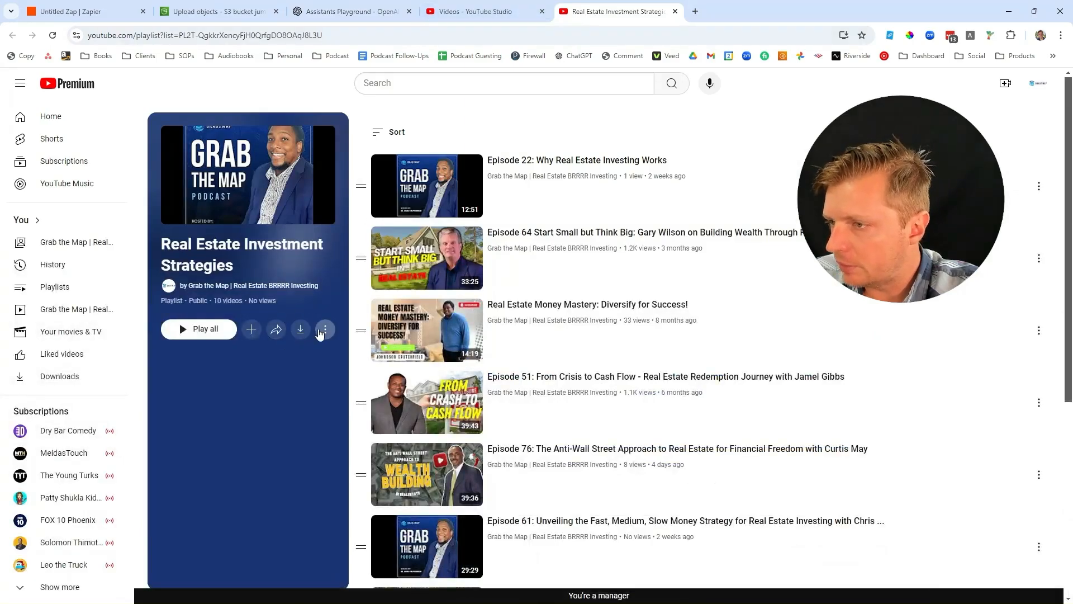
pyautogui.click(323, 331)
pyautogui.click(358, 374)
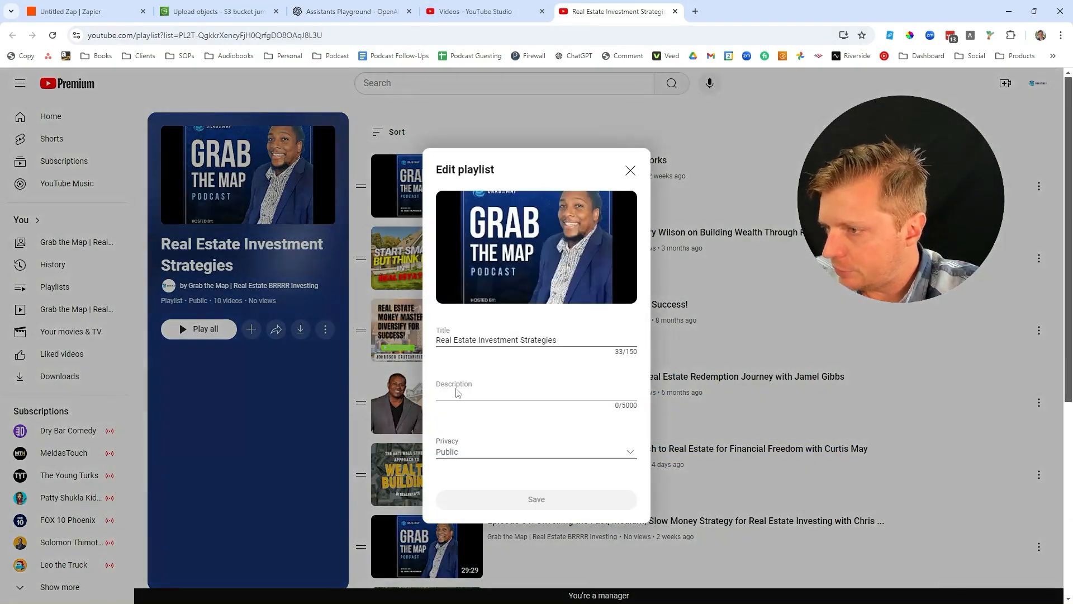
pyautogui.click(456, 392)
pyautogui.rightClick(475, 394)
pyautogui.click(510, 248)
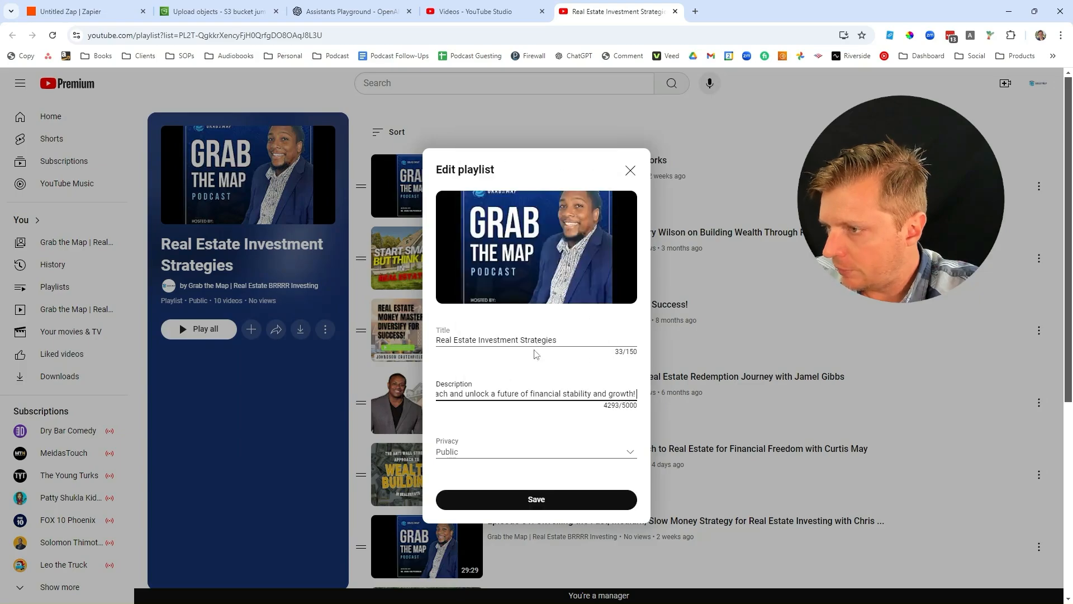
pyautogui.click(562, 497)
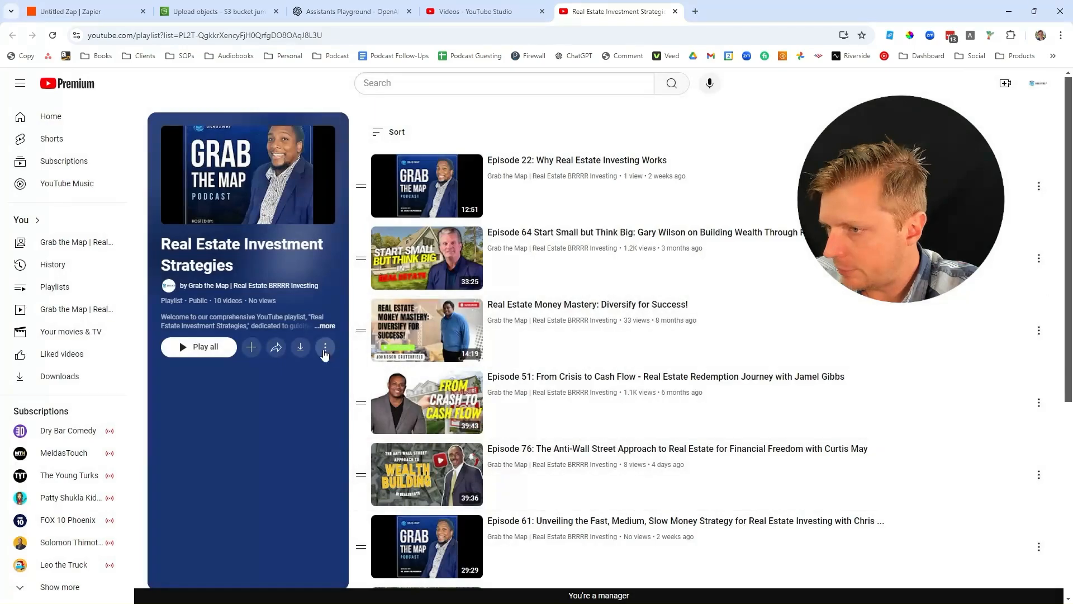
pyautogui.click(324, 348)
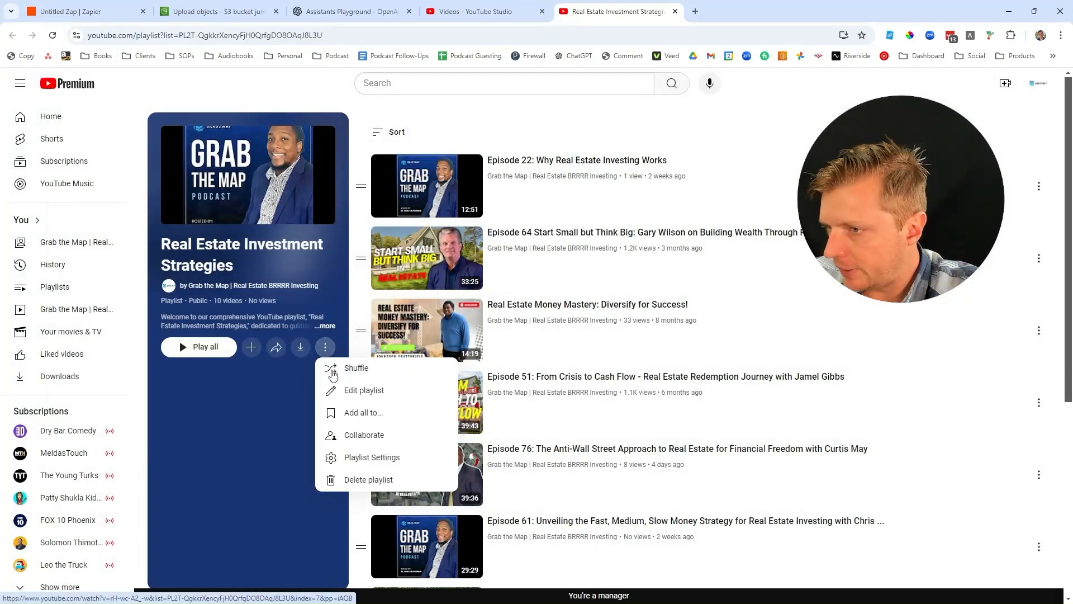
pyautogui.click(358, 390)
pyautogui.click(630, 171)
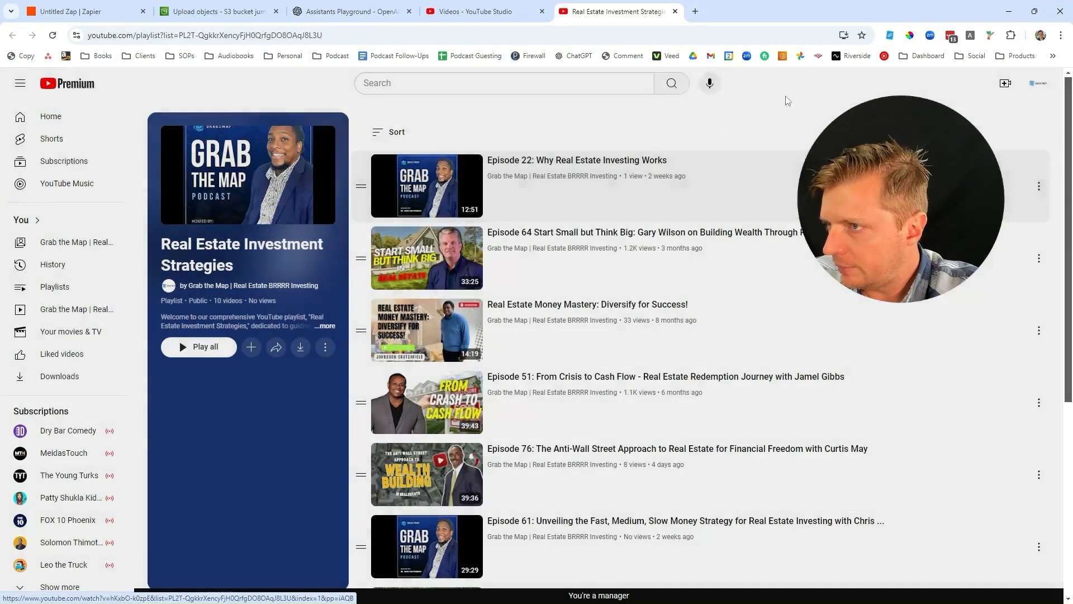
# Step: Switch to YouTube Studio and open the details of the Real Estate Investment Strategies playlist from the channel's content
pyautogui.click(1038, 84)
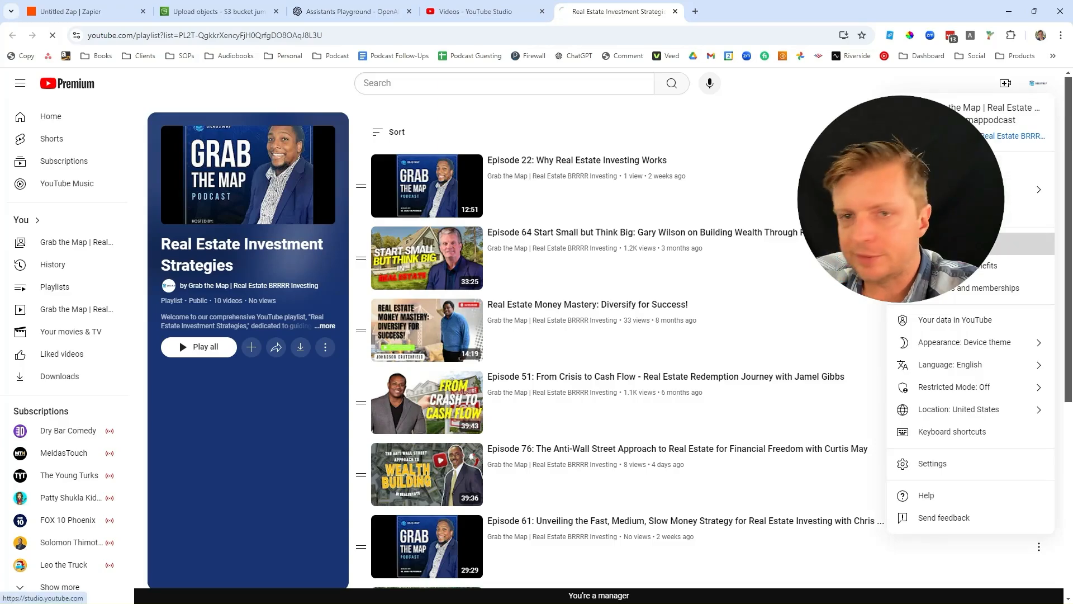
pyautogui.click(1006, 243)
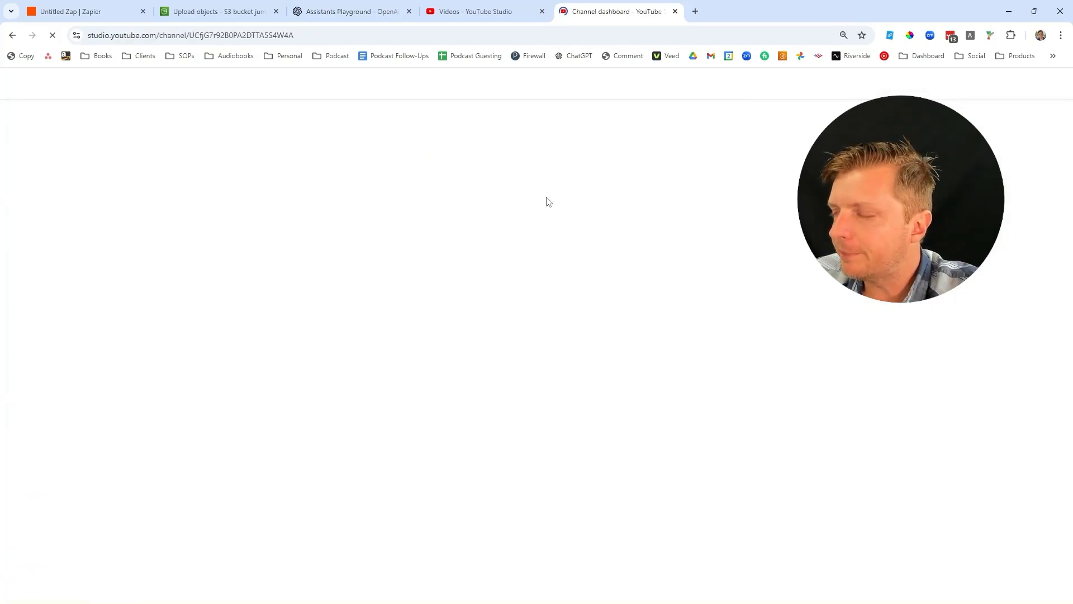
pyautogui.click(61, 244)
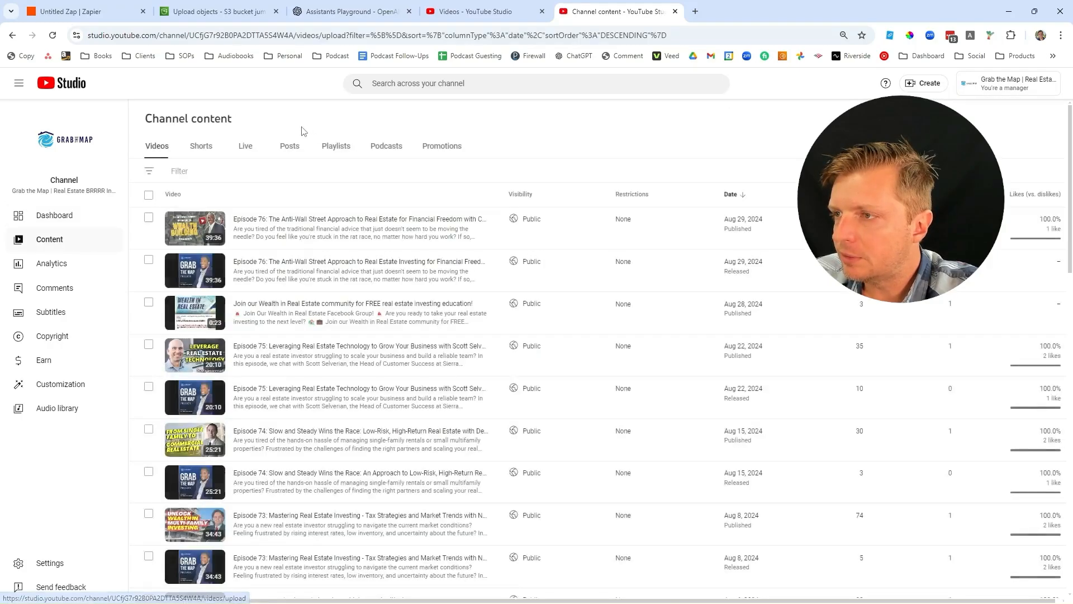
pyautogui.click(330, 145)
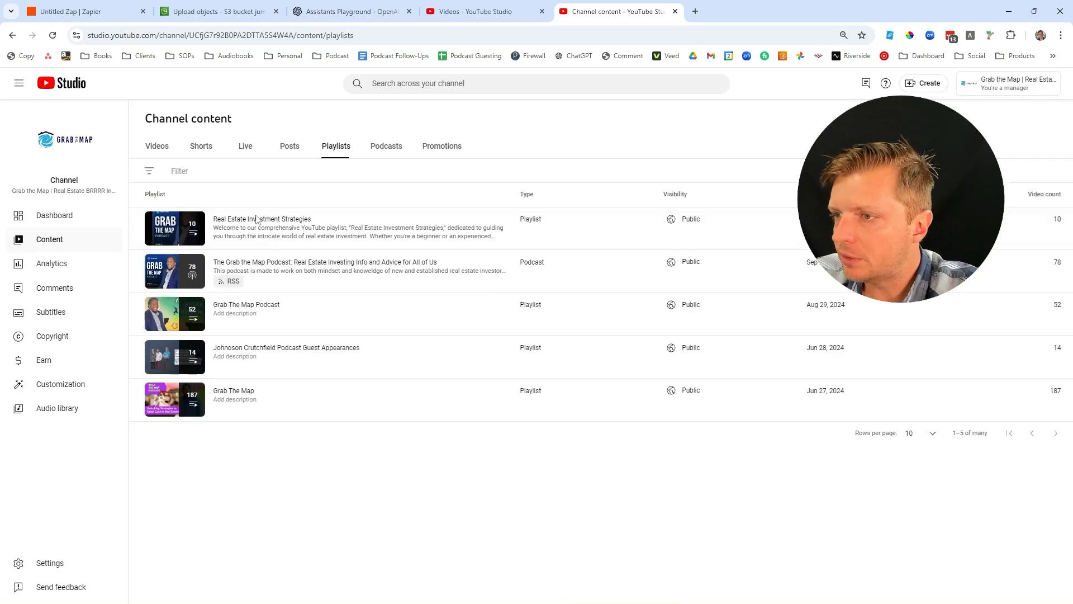
pyautogui.click(228, 238)
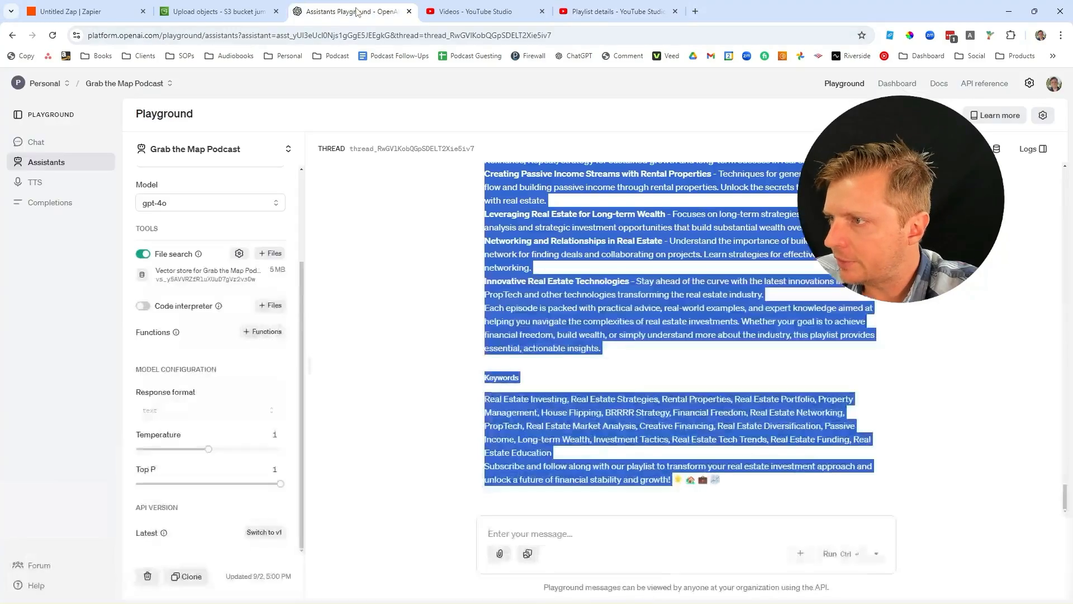
# Step: Replace the playlist's entire description in YouTube Studio with the assistant's description, keeping its paragraph breaks, and review the text
pyautogui.click(358, 12)
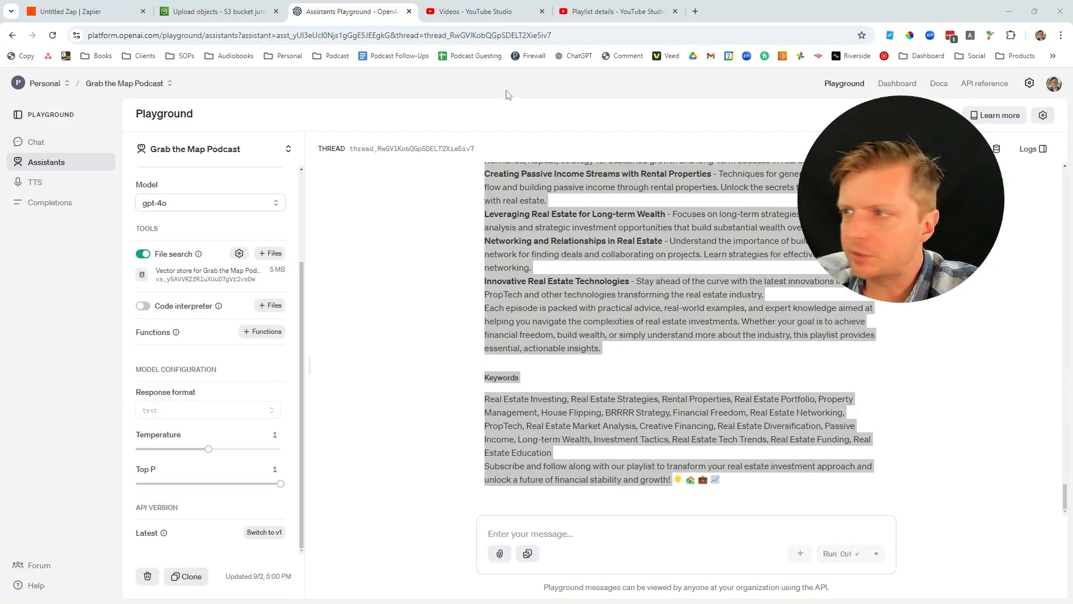
pyautogui.click(594, 7)
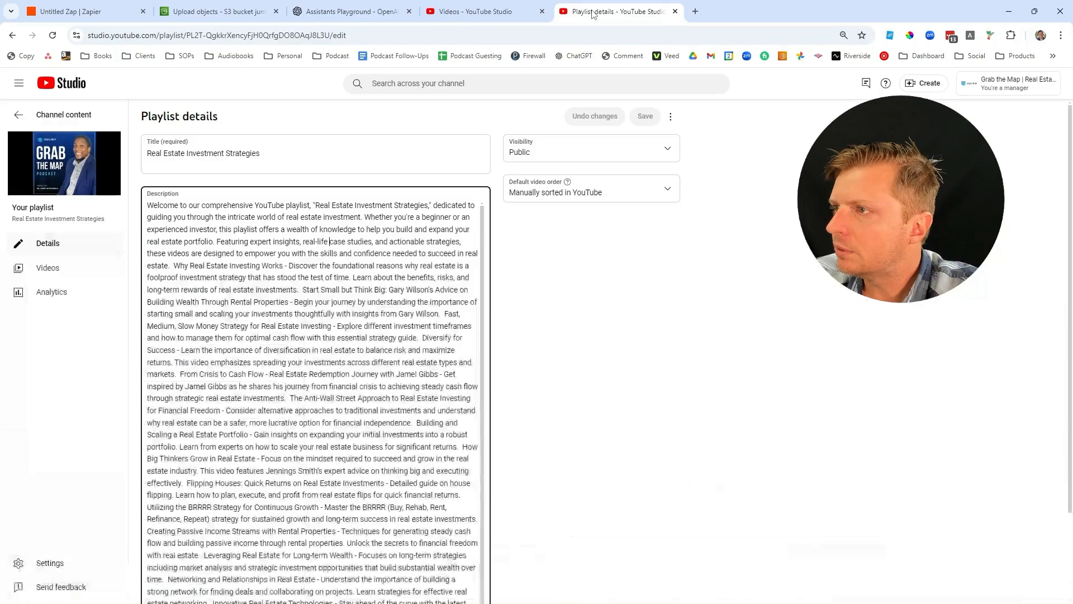
pyautogui.click(343, 284)
pyautogui.hotkey('ctrl', 'a')
pyautogui.hotkey('ctrl', 'v')
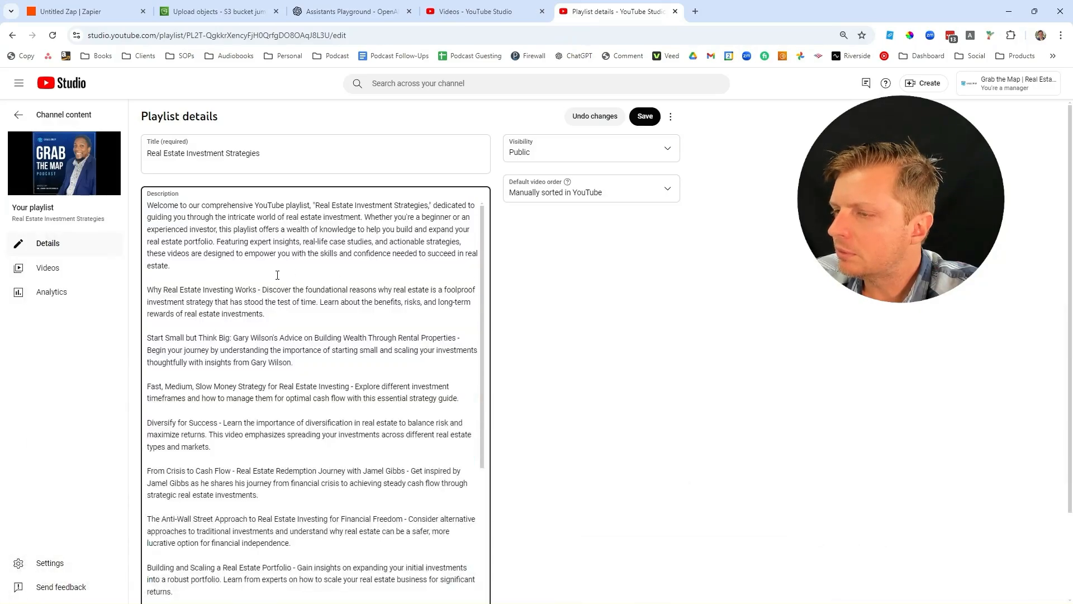
pyautogui.scroll(-15, 336, 419)
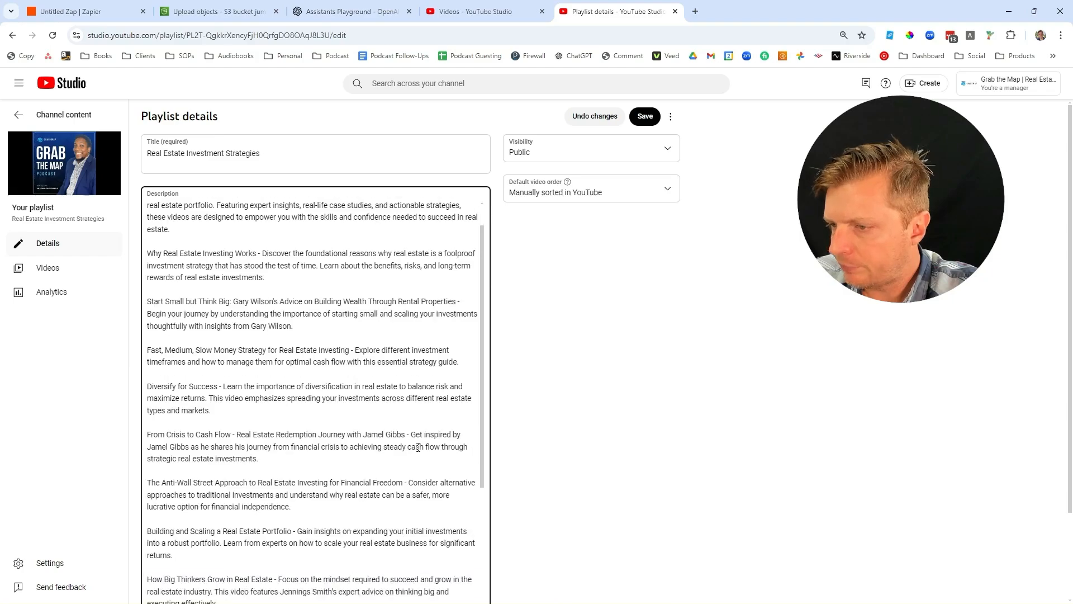
pyautogui.scroll(5, 260, 459)
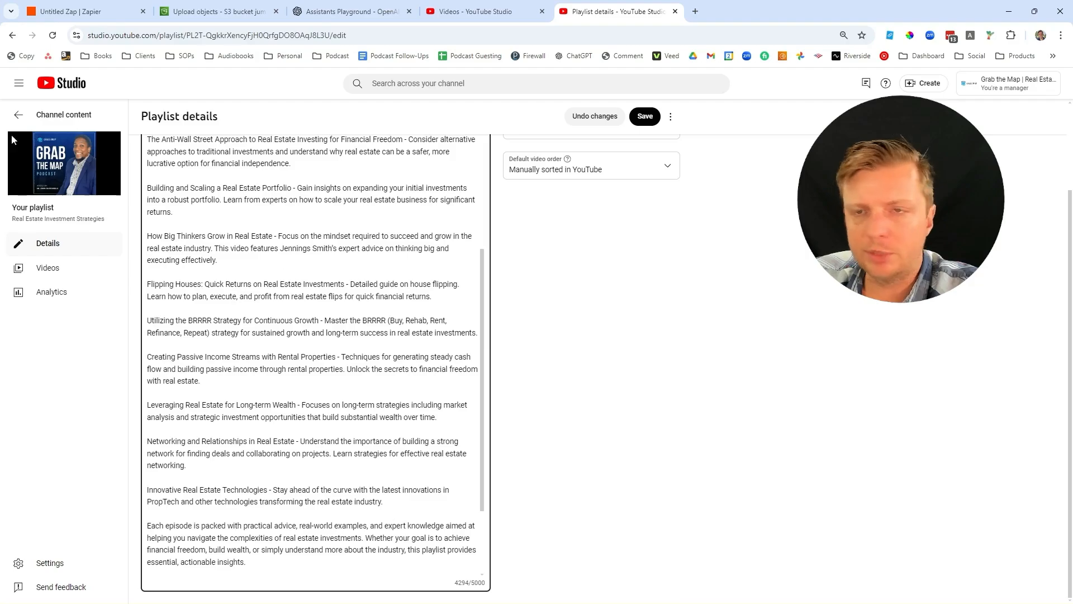
# Step: Review the pasted Real Estate Investment Strategies description back up to its beginning and save the playlist details
pyautogui.scroll(5, 313, 358)
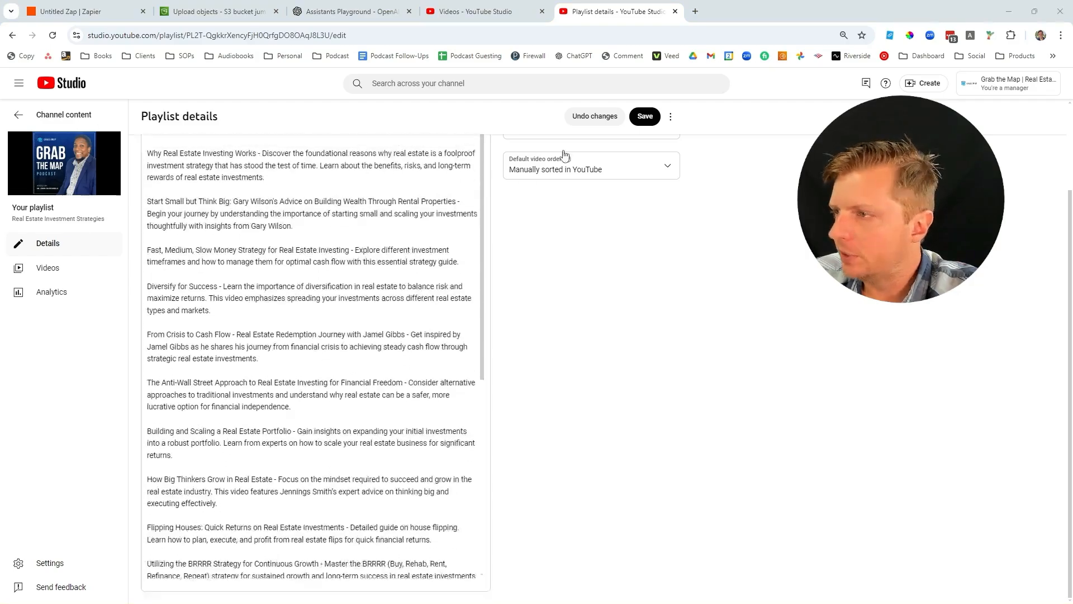
pyautogui.scroll(3, 620, 232)
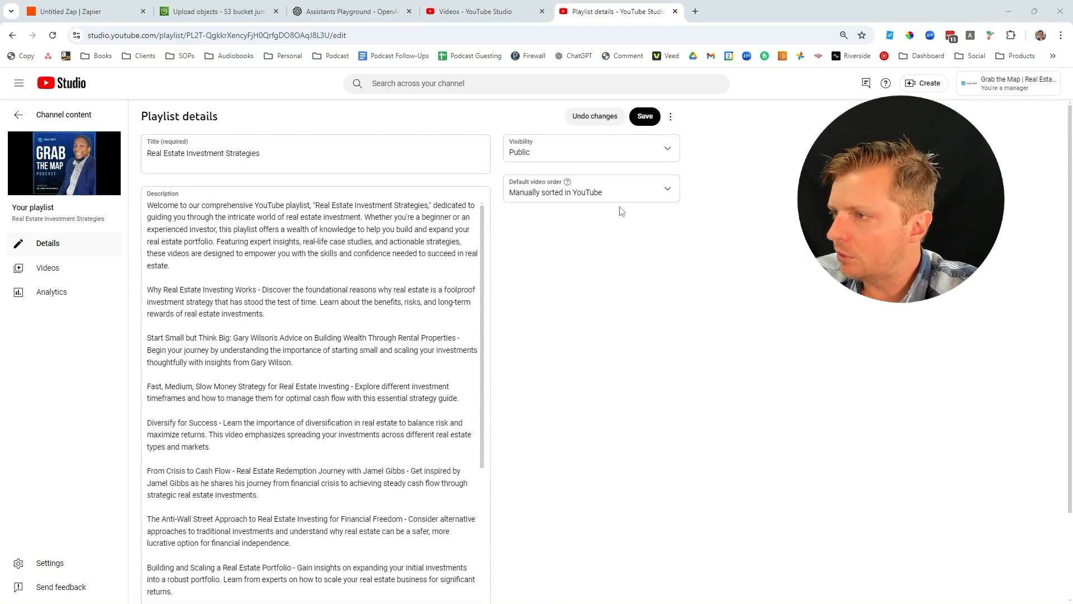
pyautogui.click(647, 121)
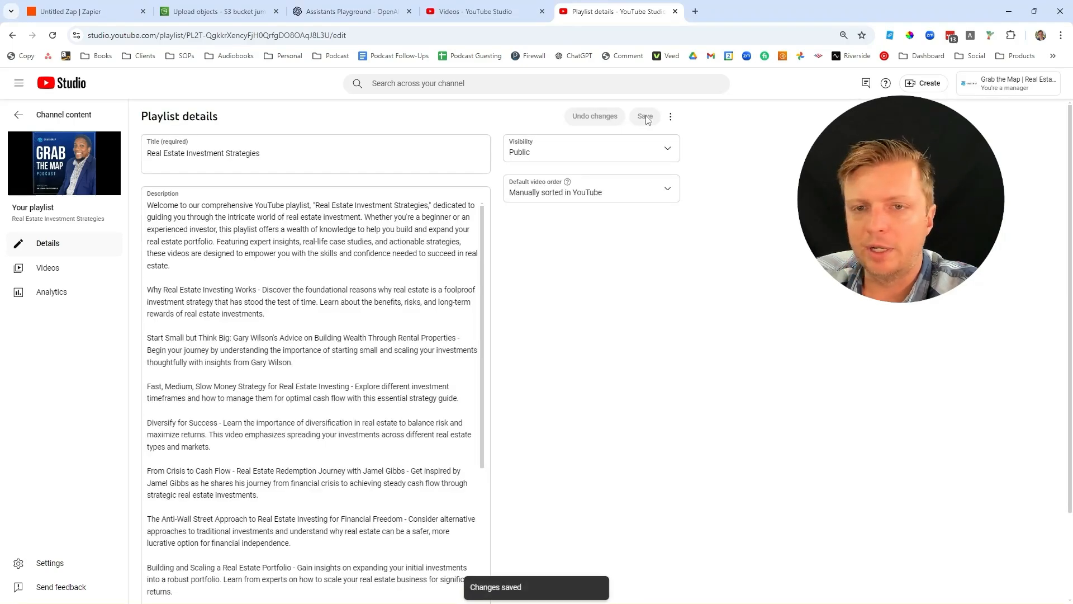
# Step: Switch to the OpenAI Playground and review the numbered list of playlist titles in Notepad, then return to the assistant thread
pyautogui.click(344, 10)
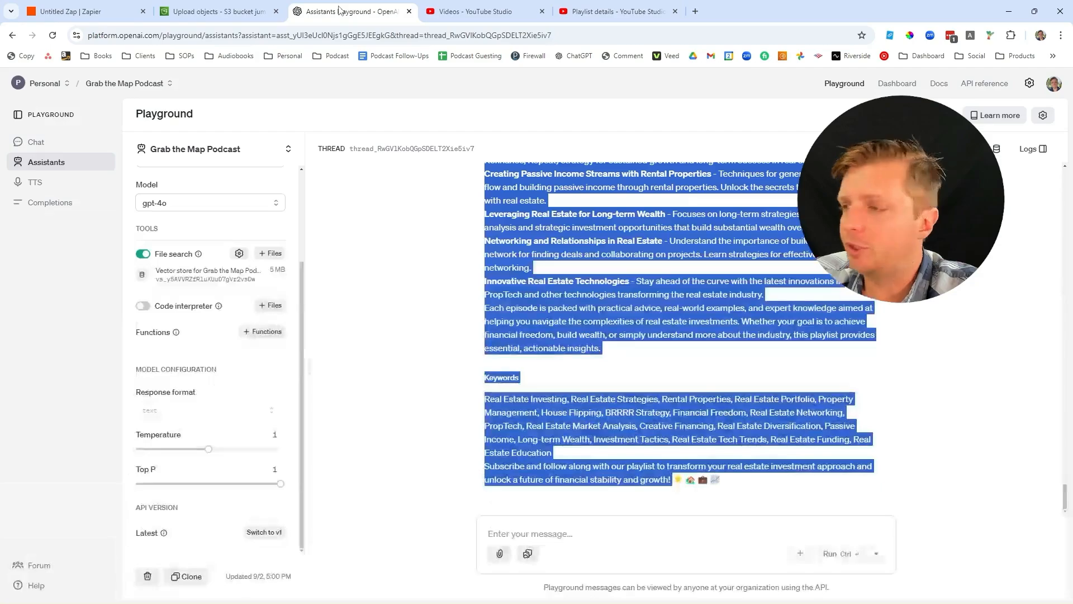
pyautogui.hotkey('alt', 'Tab')
pyautogui.moveTo(193, 138); pyautogui.dragTo(139, 140)
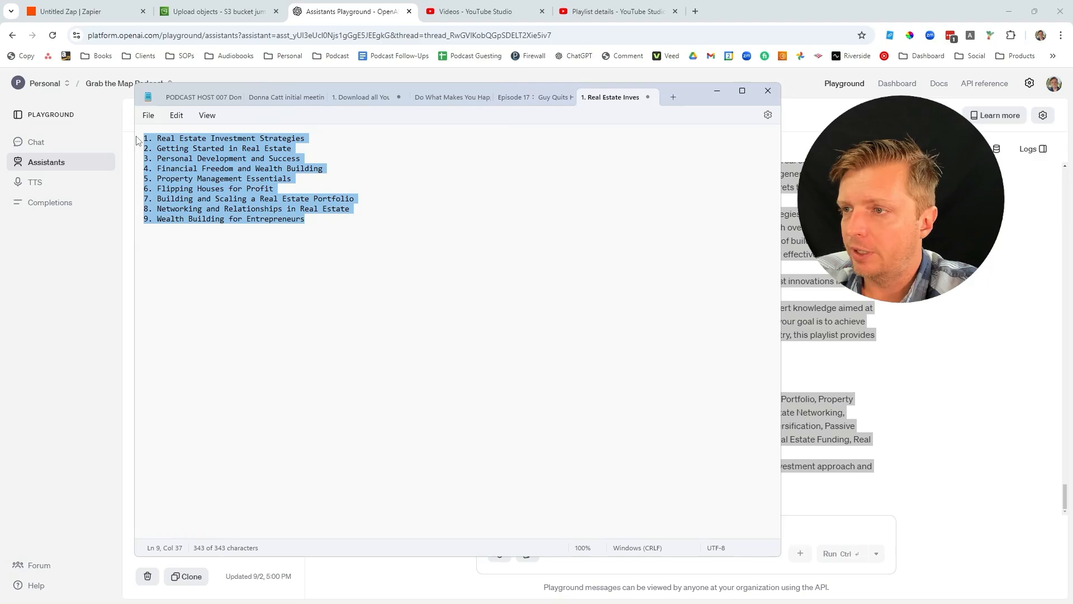
pyautogui.click(185, 149)
pyautogui.moveTo(303, 159); pyautogui.dragTo(187, 150)
pyautogui.click(187, 150)
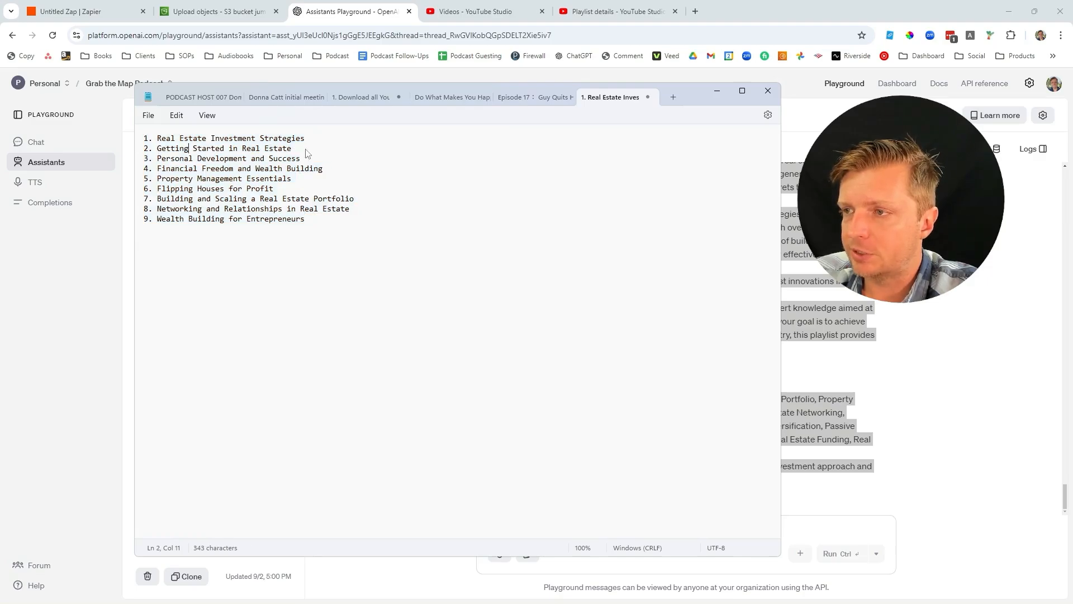
pyautogui.moveTo(305, 151); pyautogui.dragTo(162, 152)
pyautogui.moveTo(301, 159); pyautogui.dragTo(159, 162)
pyautogui.click(173, 167)
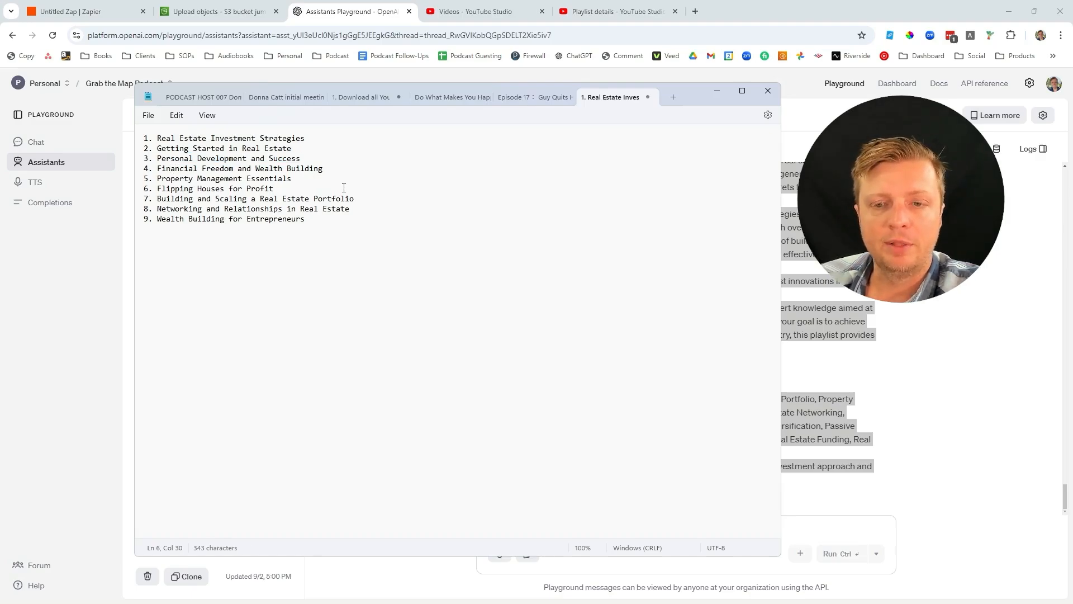
pyautogui.click(733, 3)
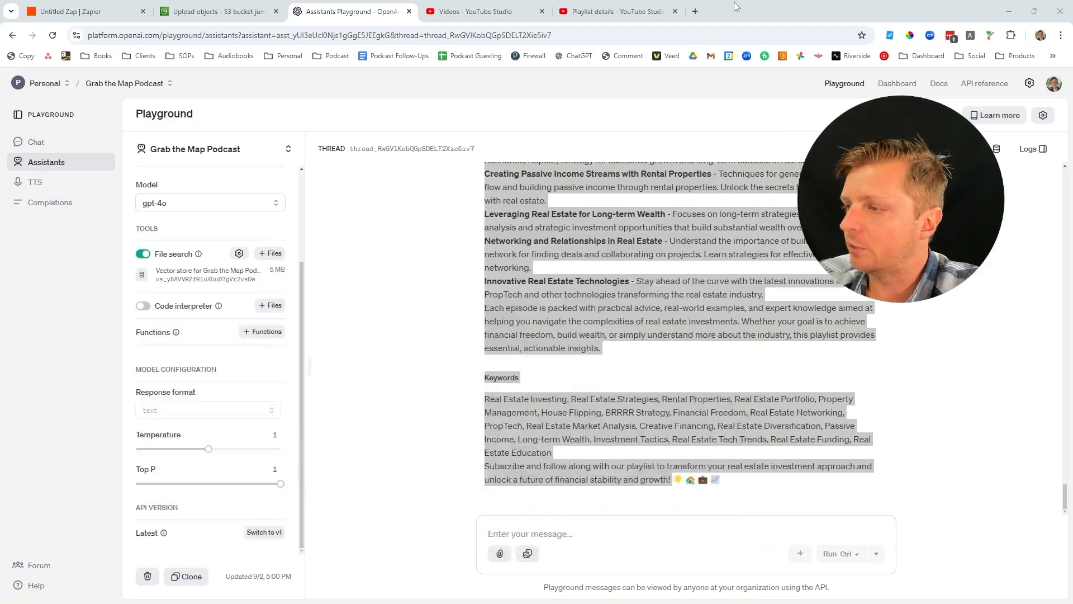
# Step: Ask the assistant: "Outline a book based on the best material you find in this knowledge base."
pyautogui.click(576, 533)
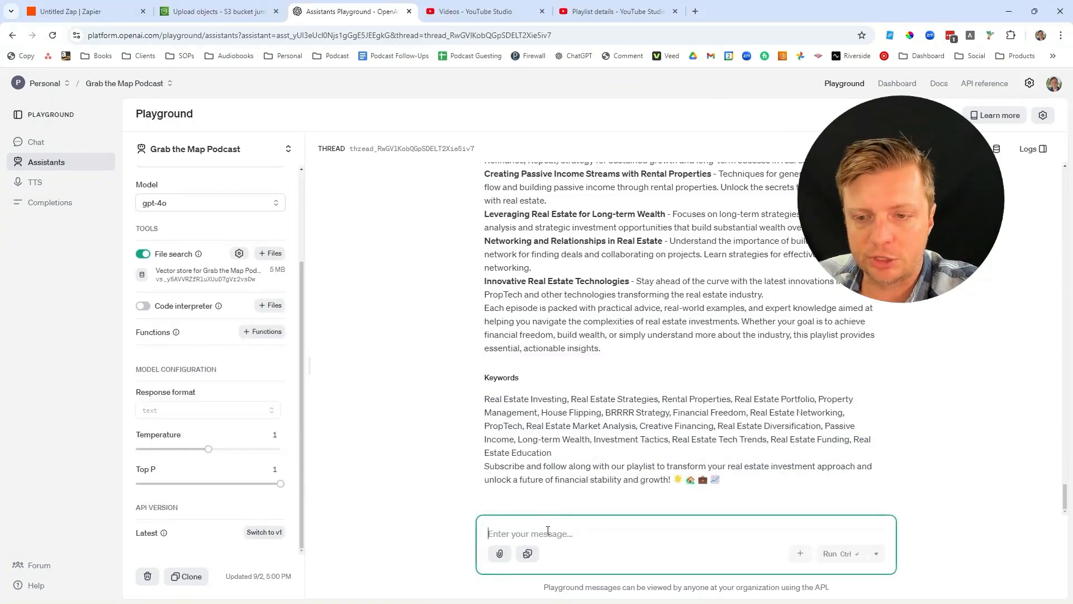
pyautogui.write('Outline a book based on the best maeteirl')
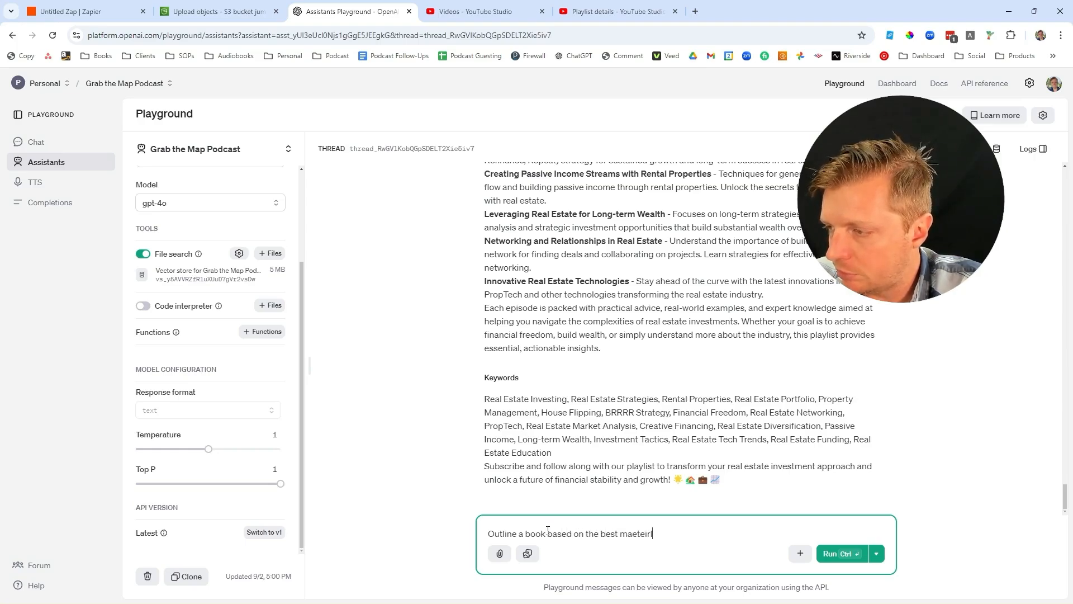
pyautogui.press('BackSpace')
pyautogui.press('BackSpace')
pyautogui.press('BackSpace')
pyautogui.press('BackSpace')
pyautogui.press('BackSpace')
pyautogui.press('BackSpace')
pyautogui.press('BackSpace')
pyautogui.write('et')
pyautogui.press('BackSpace')
pyautogui.write('aterial you find in this knowledge base.')
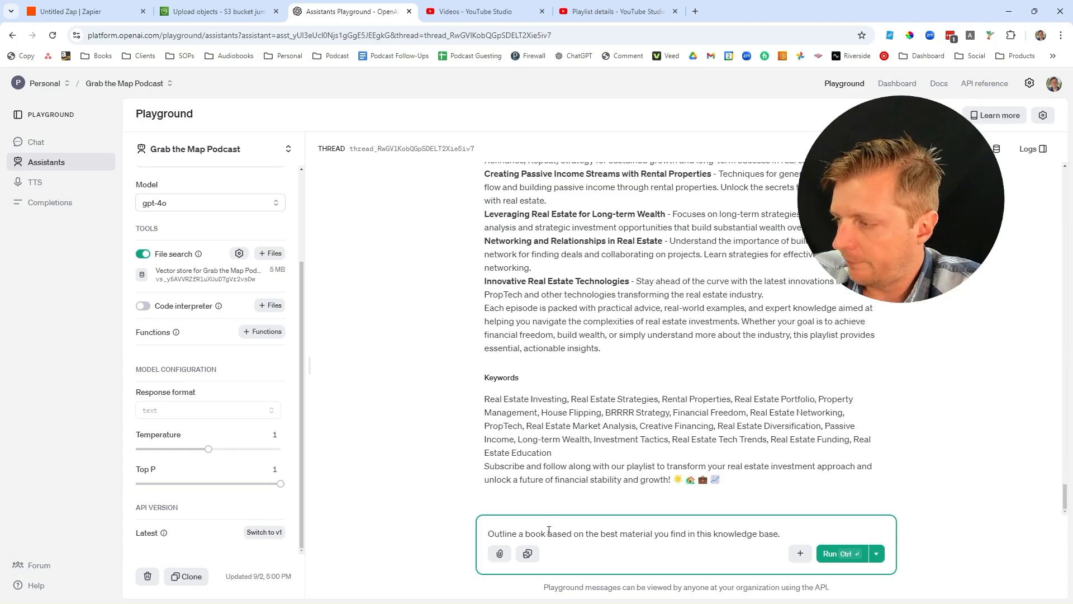
pyautogui.click(838, 553)
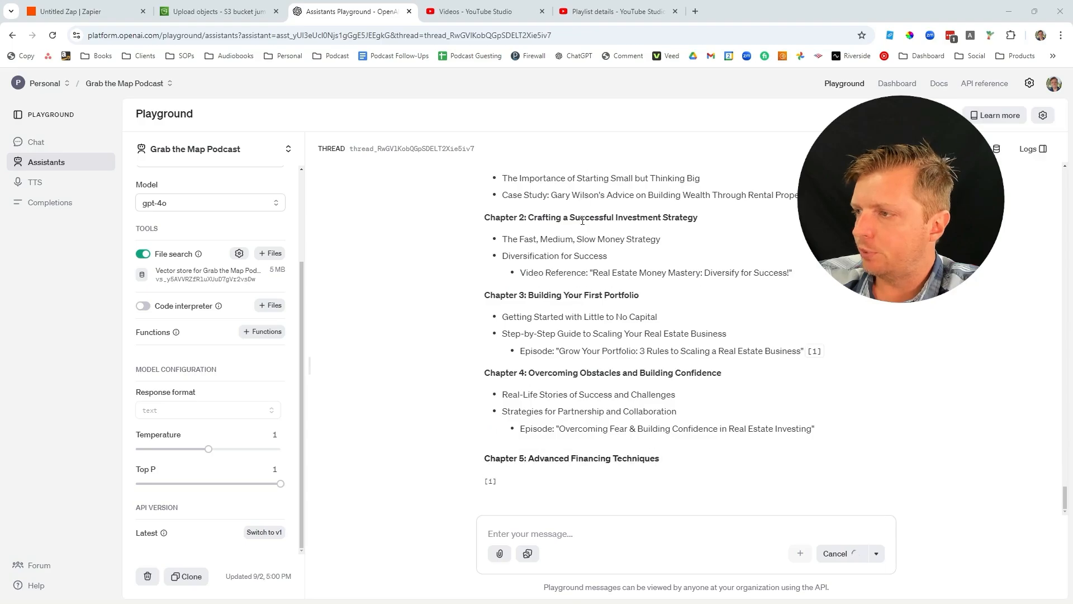
# Step: Read the assistant's book outline, from the table of contents and chapter topics through the closing summary
pyautogui.scroll(2, 707, 377)
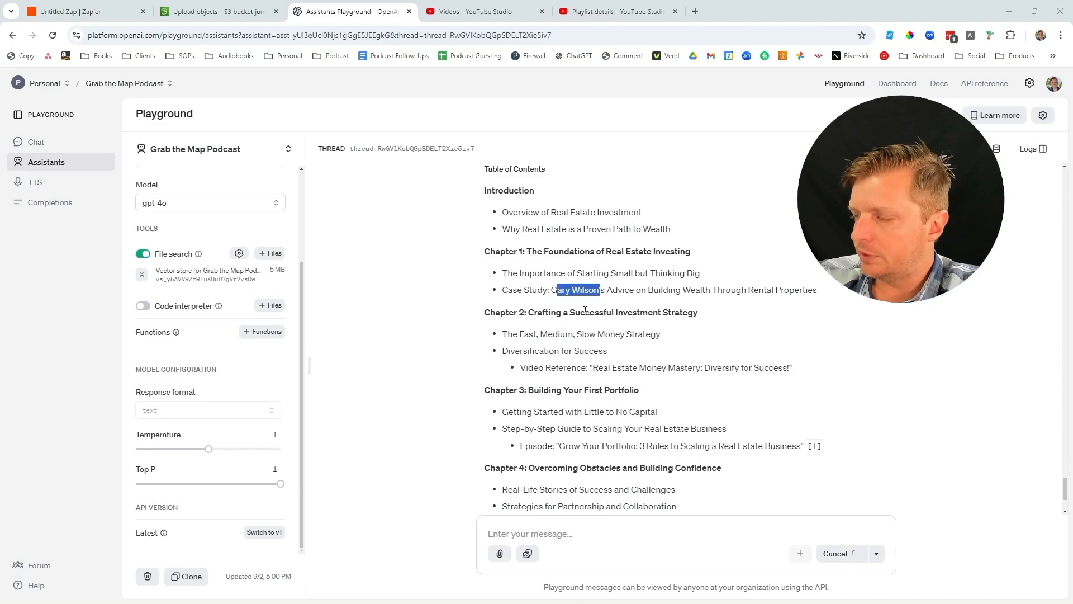
pyautogui.moveTo(536, 334); pyautogui.dragTo(665, 337)
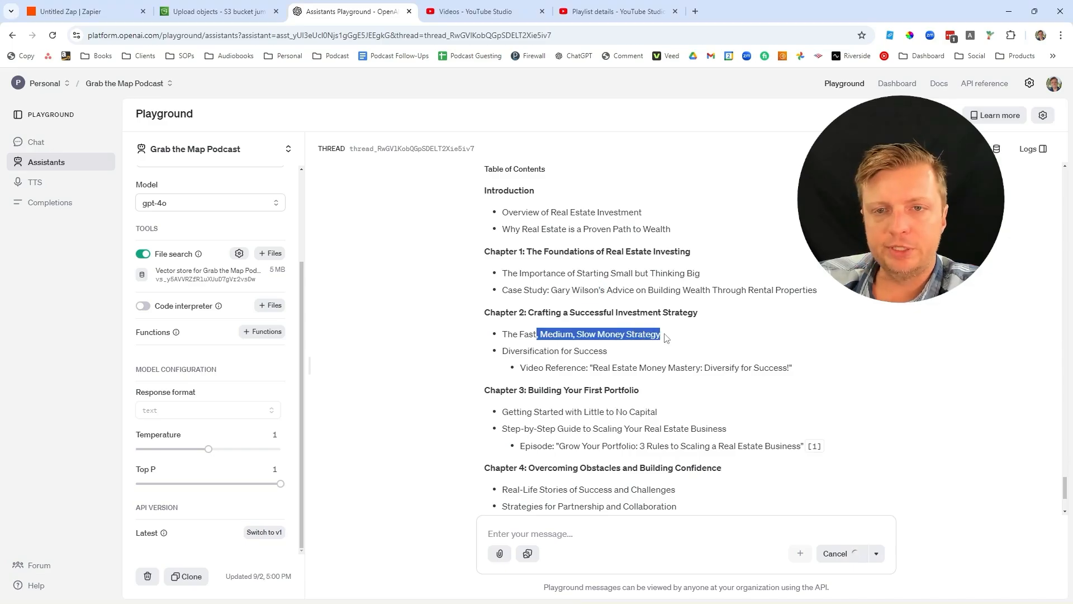
pyautogui.click(666, 337)
pyautogui.scroll(-3, 680, 354)
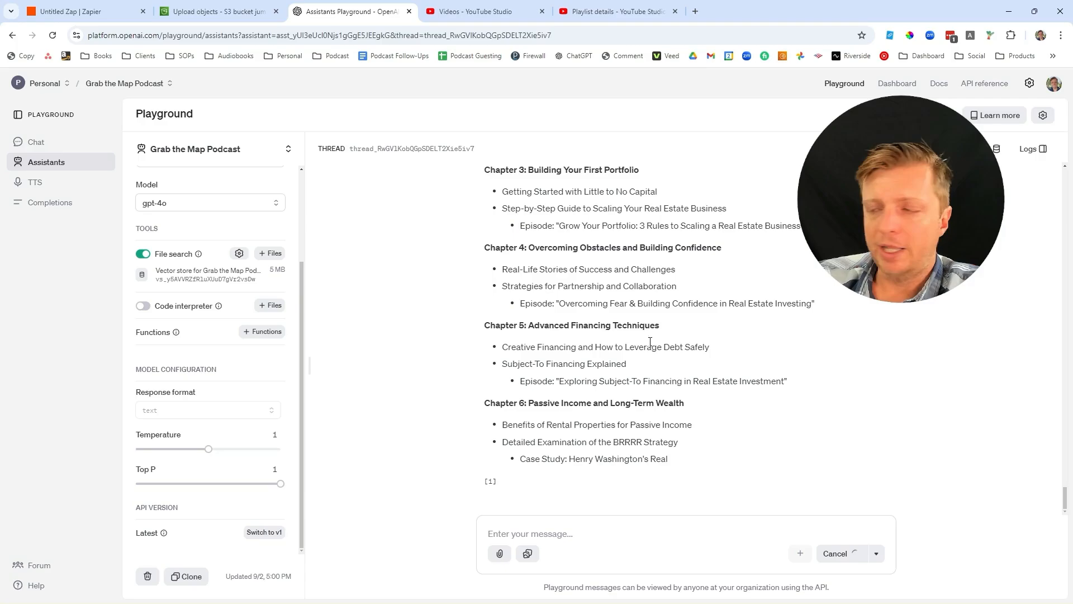
pyautogui.scroll(1, 639, 335)
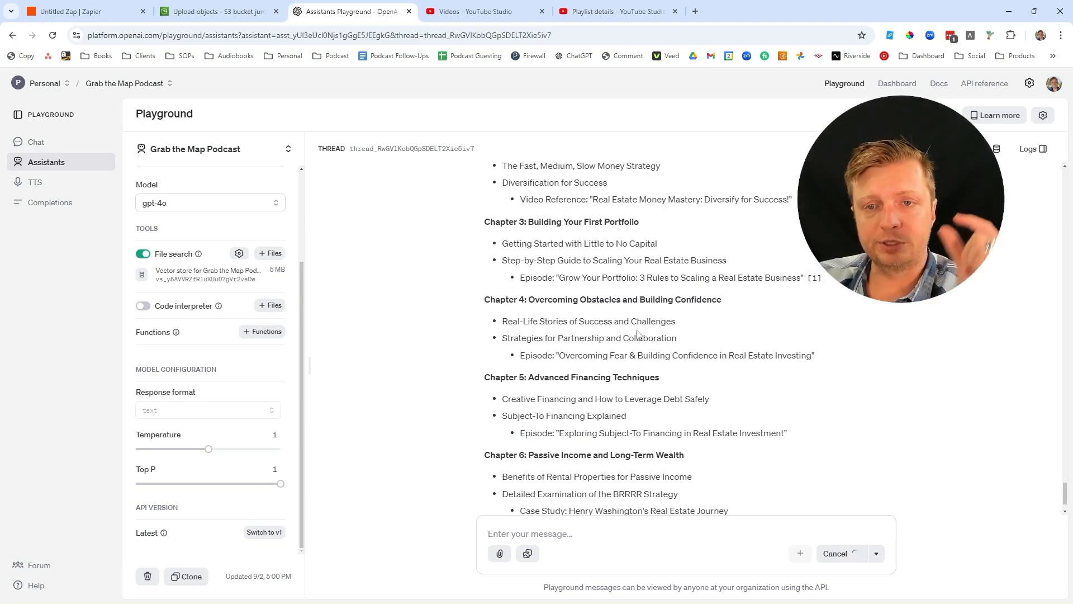
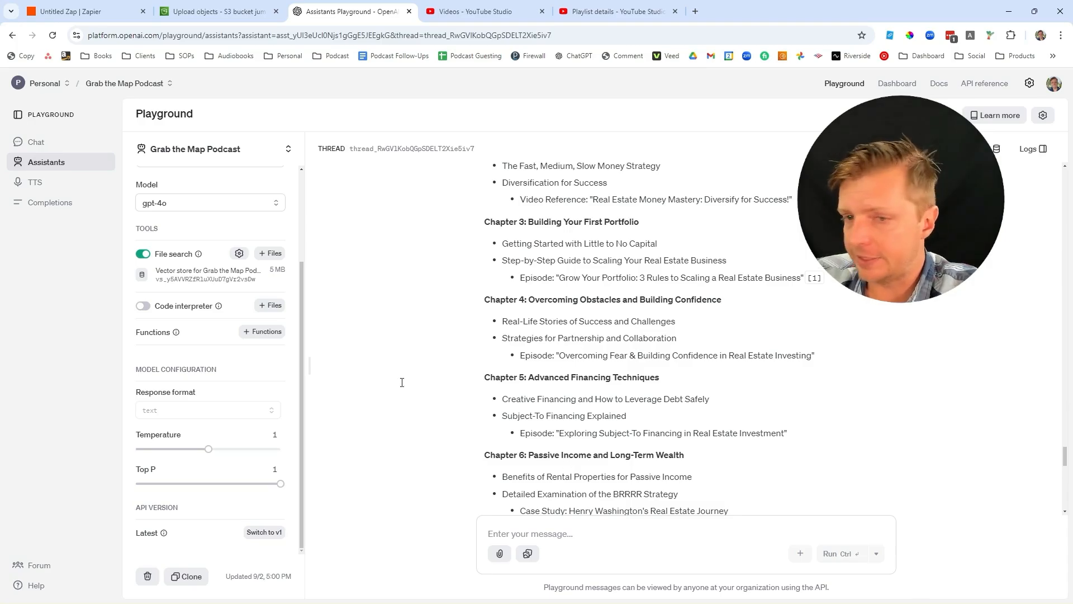
pyautogui.scroll(-4, 60, 467)
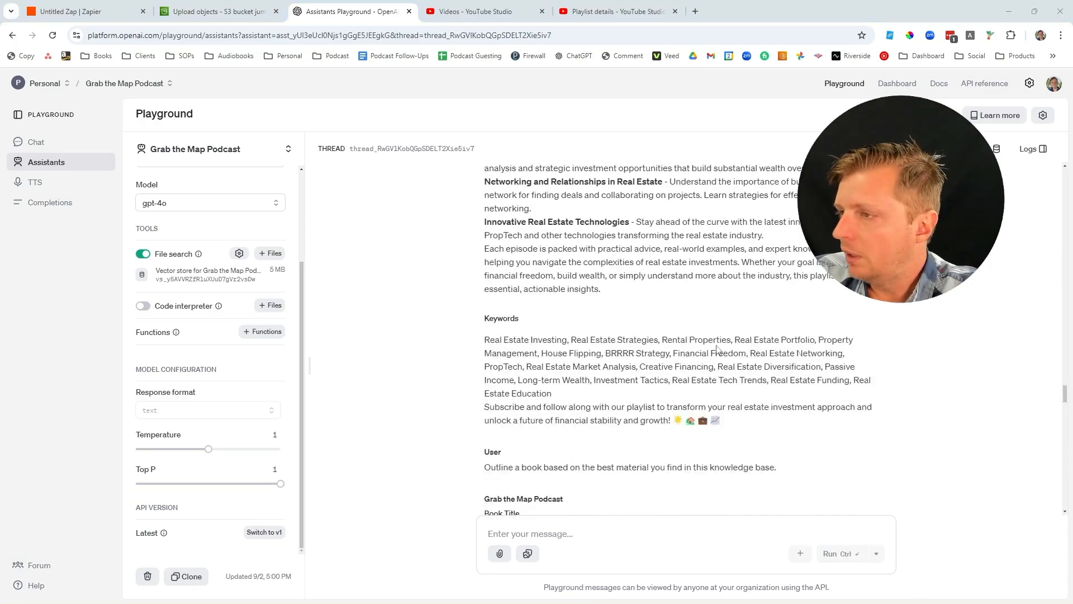
pyautogui.moveTo(1065, 394); pyautogui.dragTo(1065, 443)
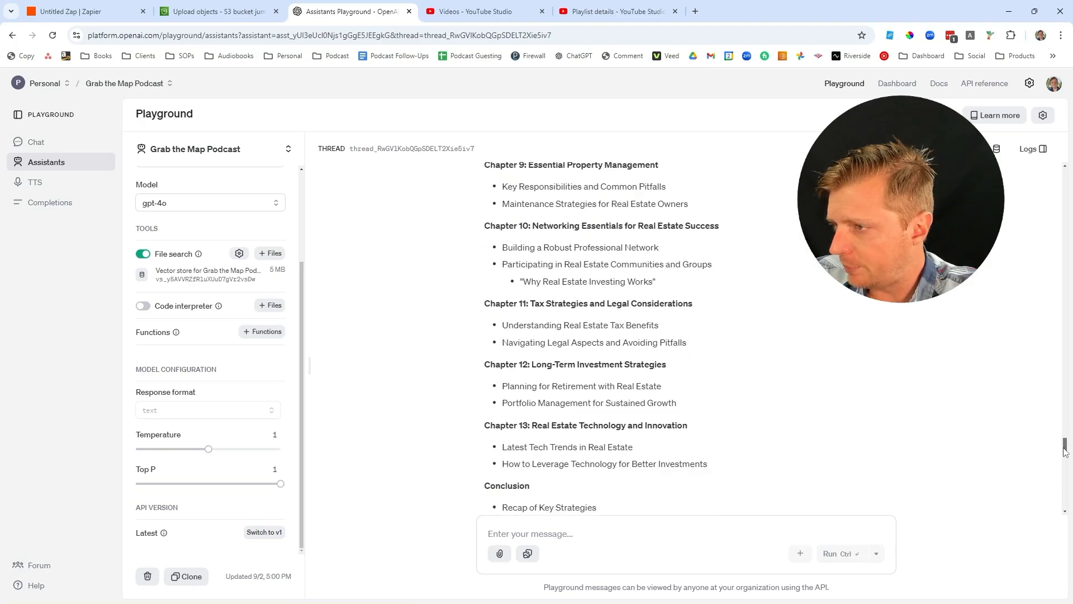
pyautogui.moveTo(1065, 454); pyautogui.dragTo(1065, 506)
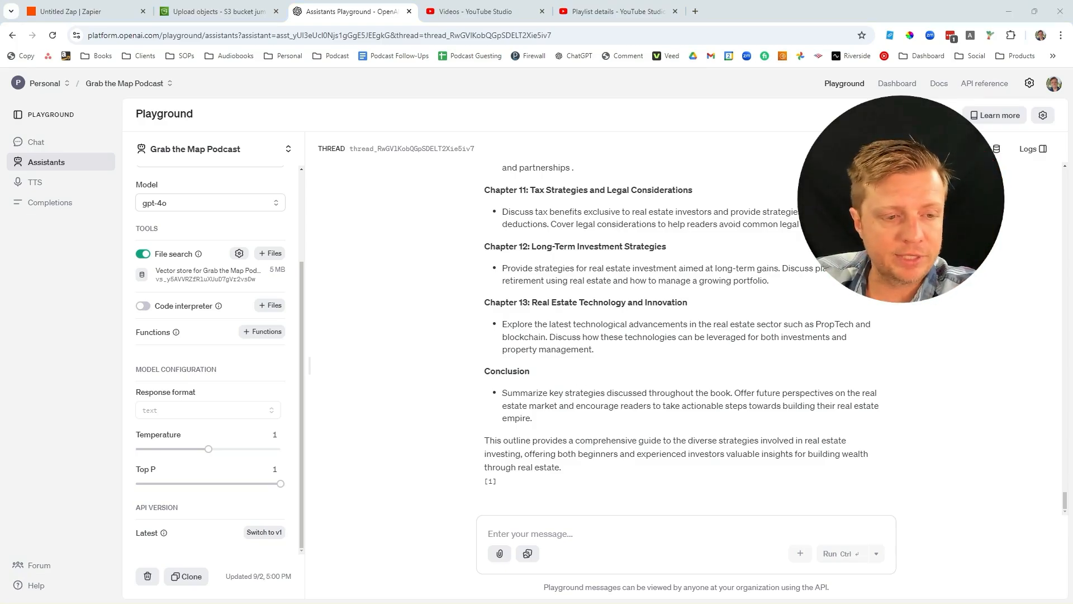
# Step: Switch to the Transcript Output folder in File Explorer, widen the name column and examine the Episode 21 How to Network transcript file's entry
pyautogui.hotkey('alt', 'Tab')
pyautogui.click(563, 270)
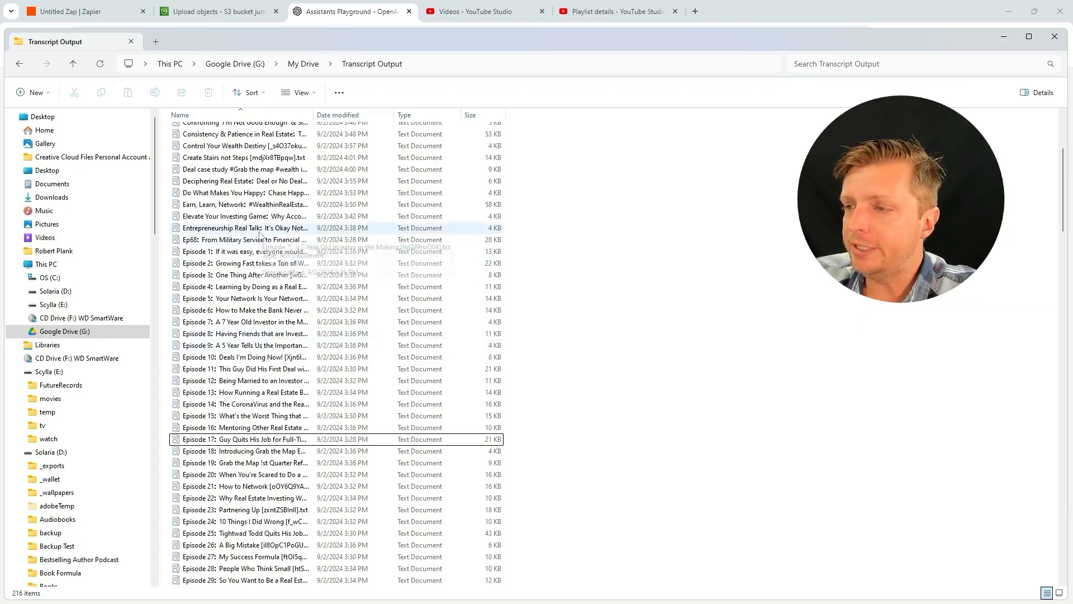
pyautogui.click(246, 485)
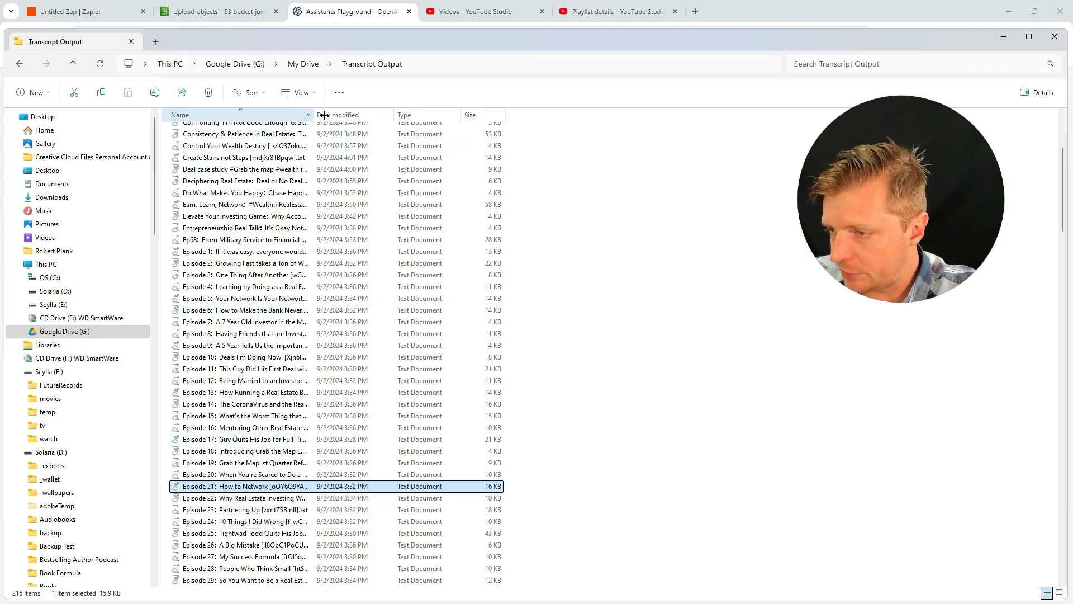
pyautogui.moveTo(367, 112); pyautogui.dragTo(380, 113)
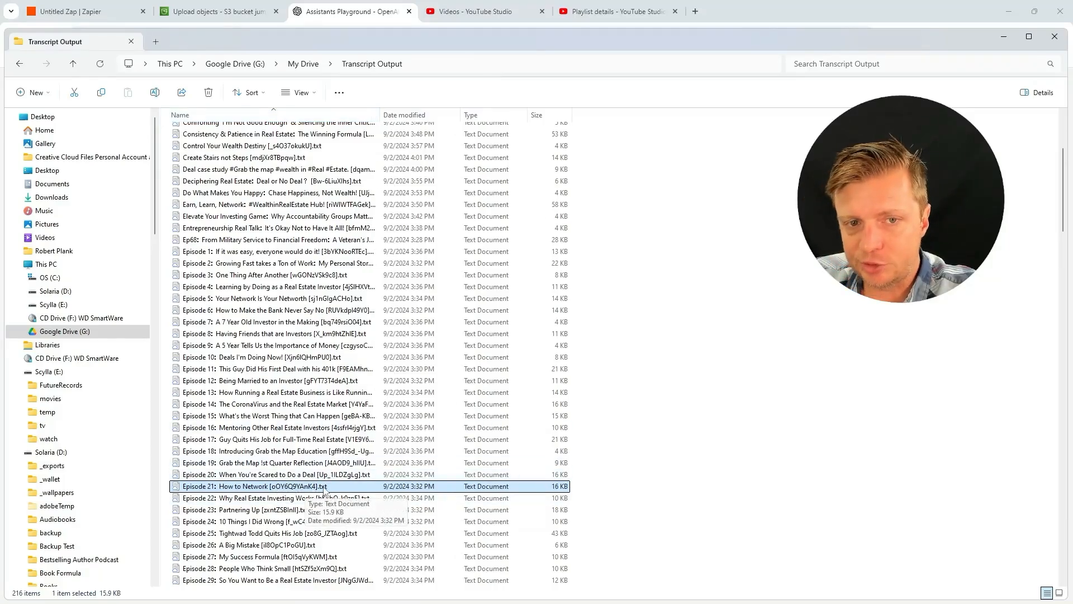
pyautogui.click(524, 488)
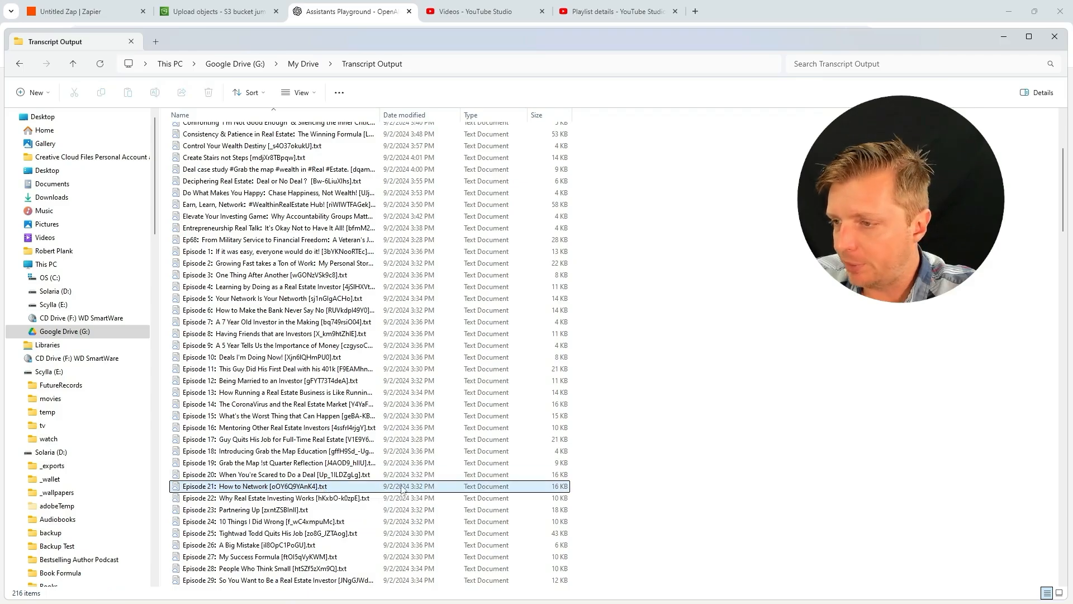
pyautogui.click(350, 491)
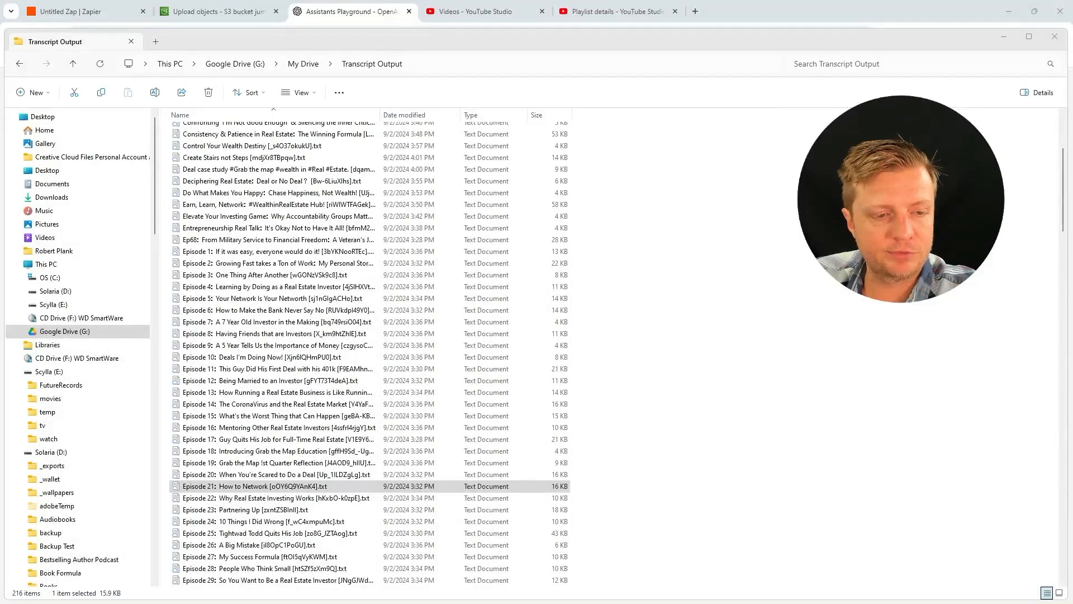
pyautogui.hotkey('alt', 'Tab')
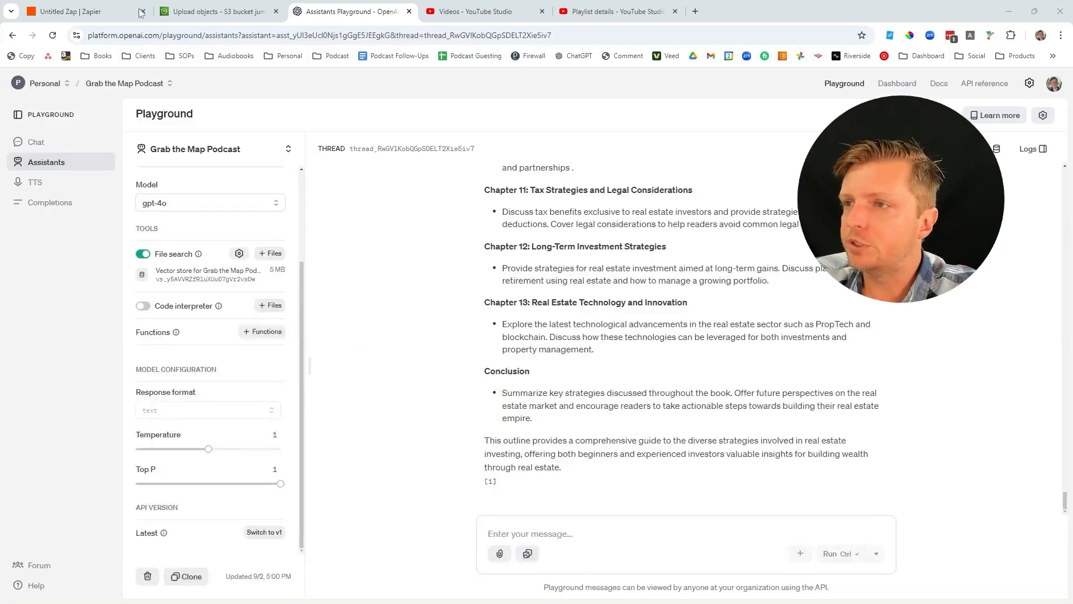
# Step: Switch to Zapier and rename the untitled transcription Zap as Transcribe Audio
pyautogui.click(64, 11)
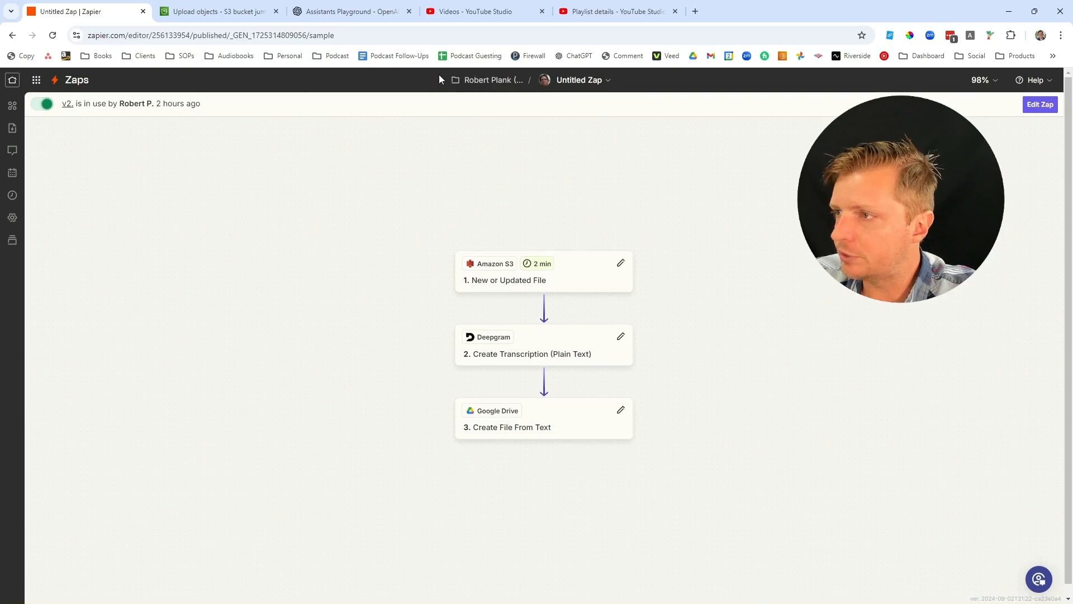
pyautogui.click(547, 83)
pyautogui.click(549, 111)
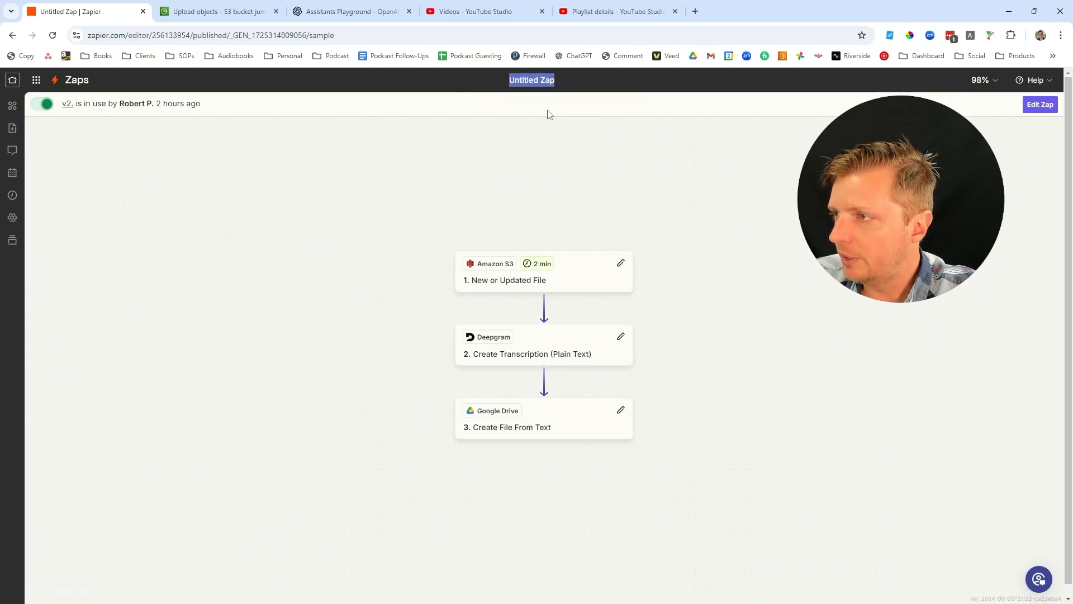
pyautogui.write('Transc')
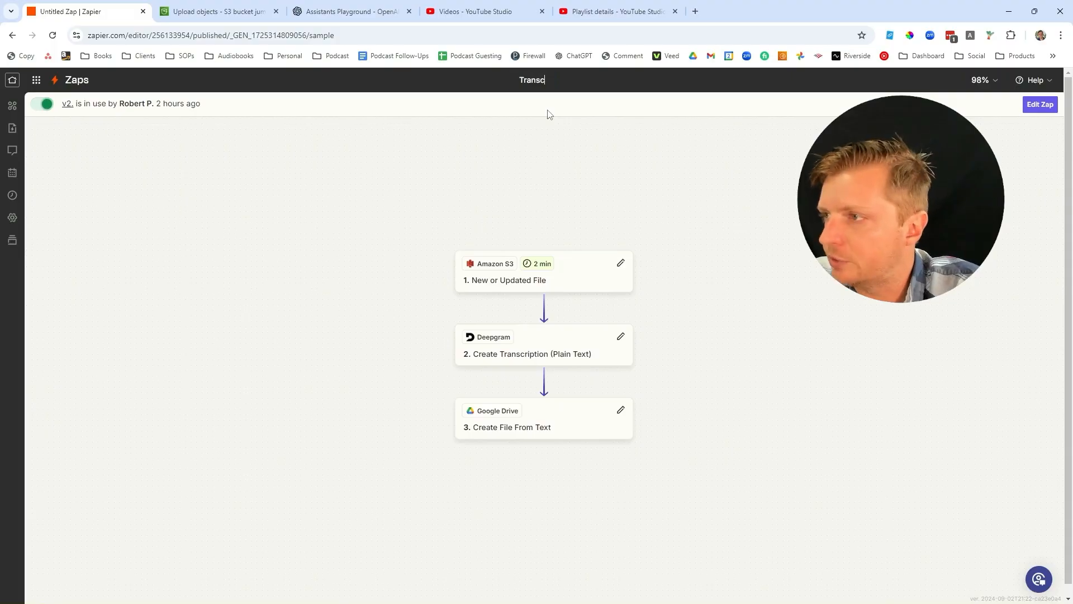
pyautogui.write('ribe Audio')
pyautogui.press('Return')
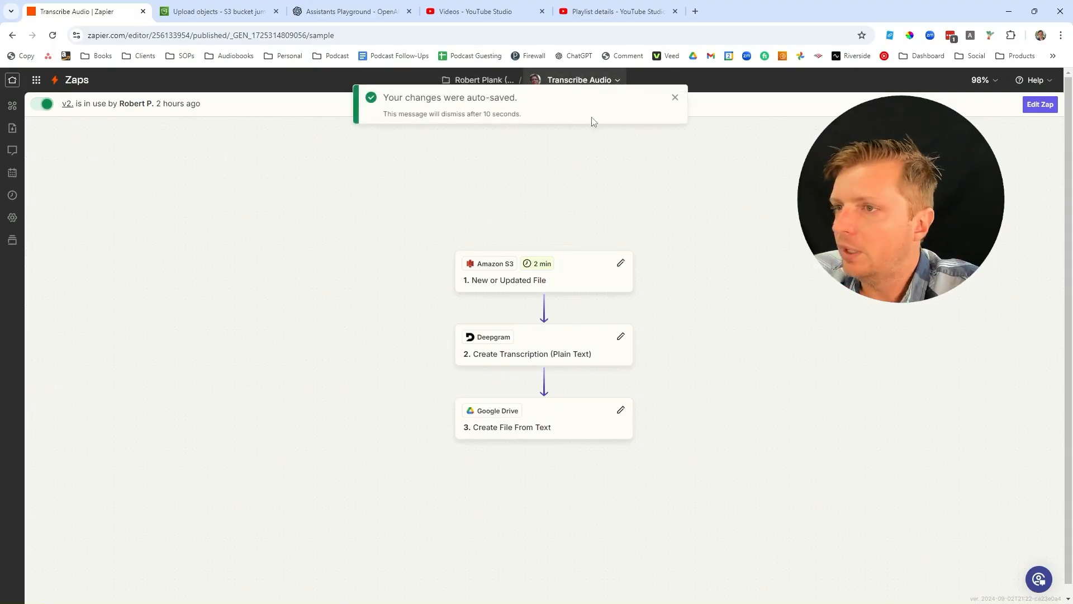
# Step: Create a new Zap from the Zaps overview and choose Amazon S3 as its trigger app
pyautogui.click(79, 80)
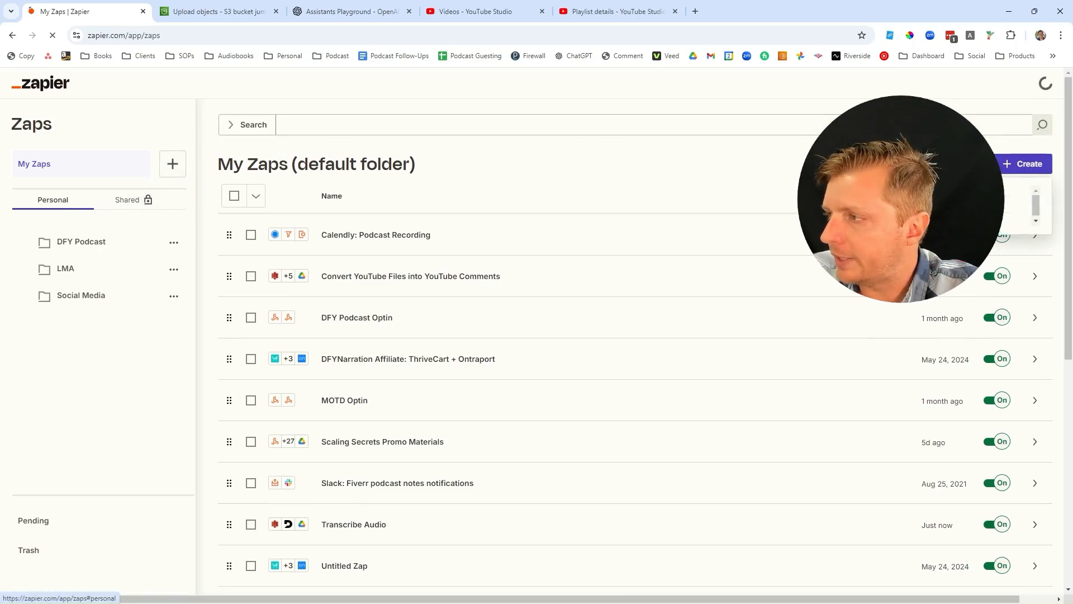
pyautogui.click(1004, 165)
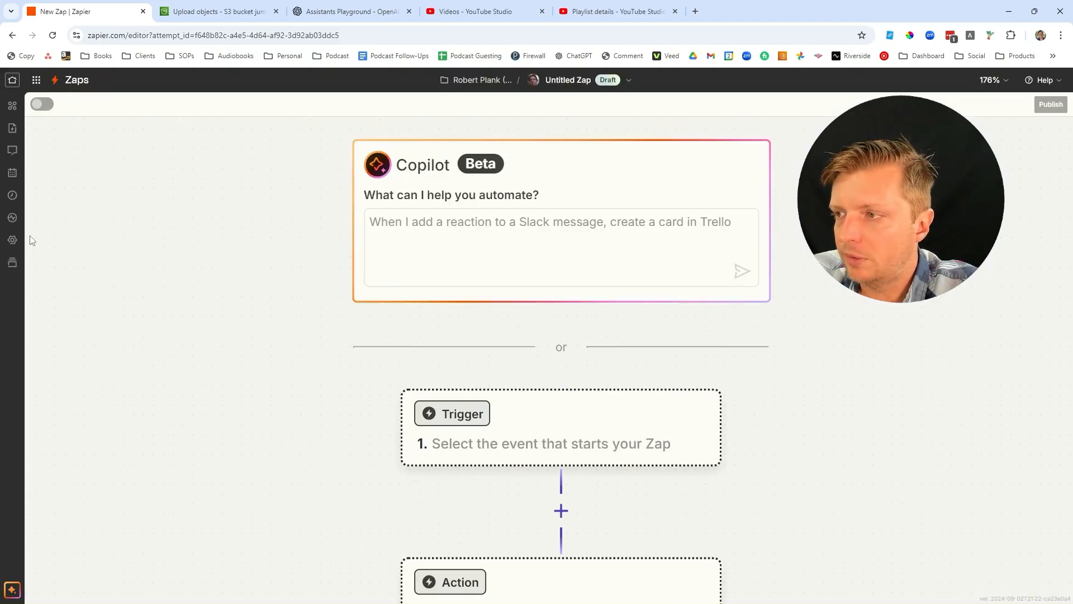
pyautogui.scroll(-1, 360, 364)
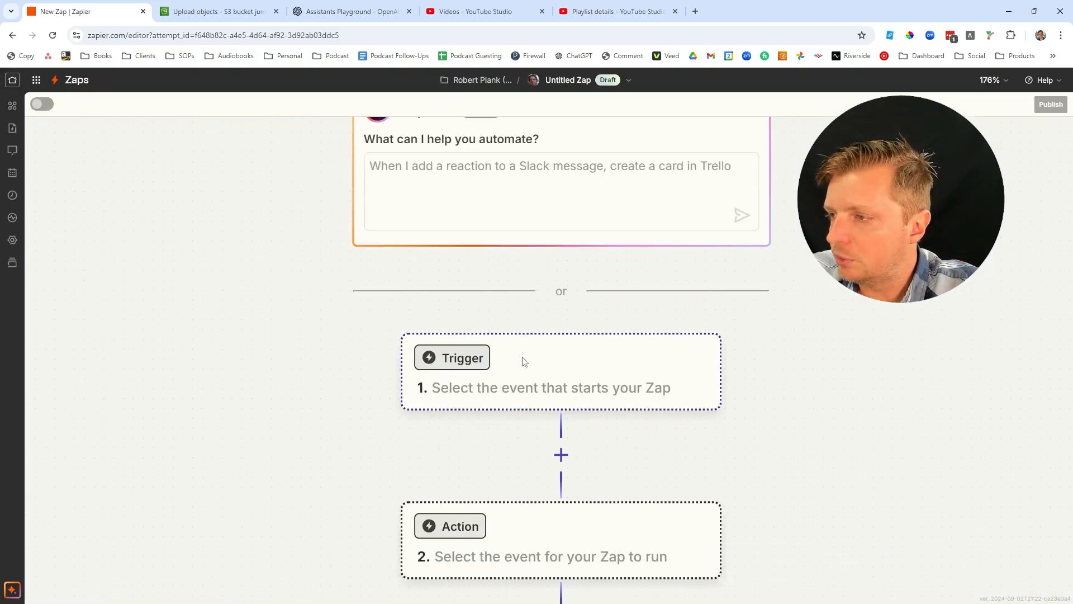
pyautogui.click(524, 362)
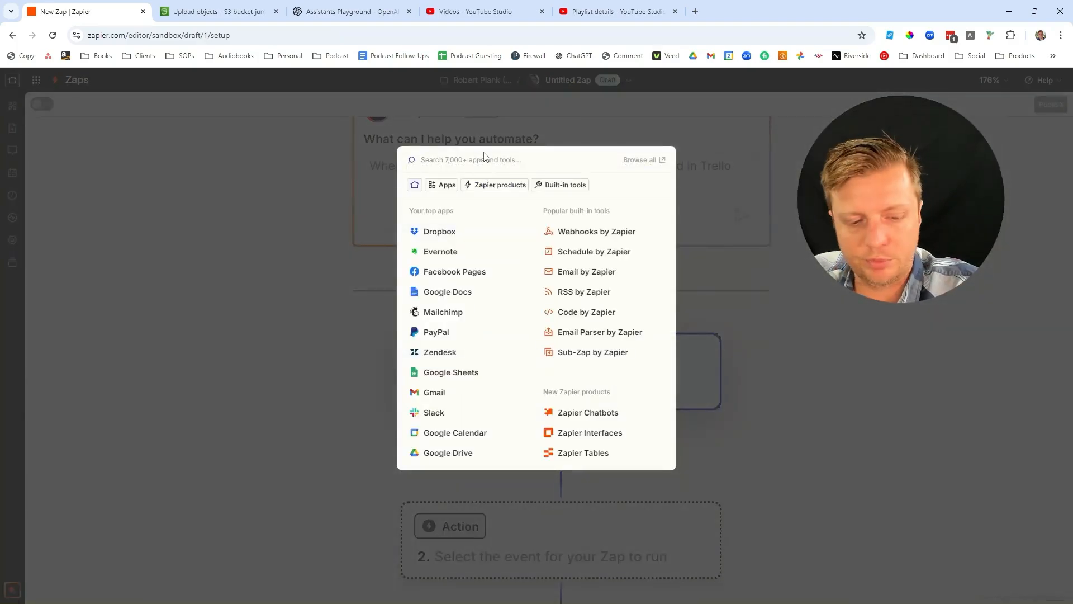
pyautogui.write('S3')
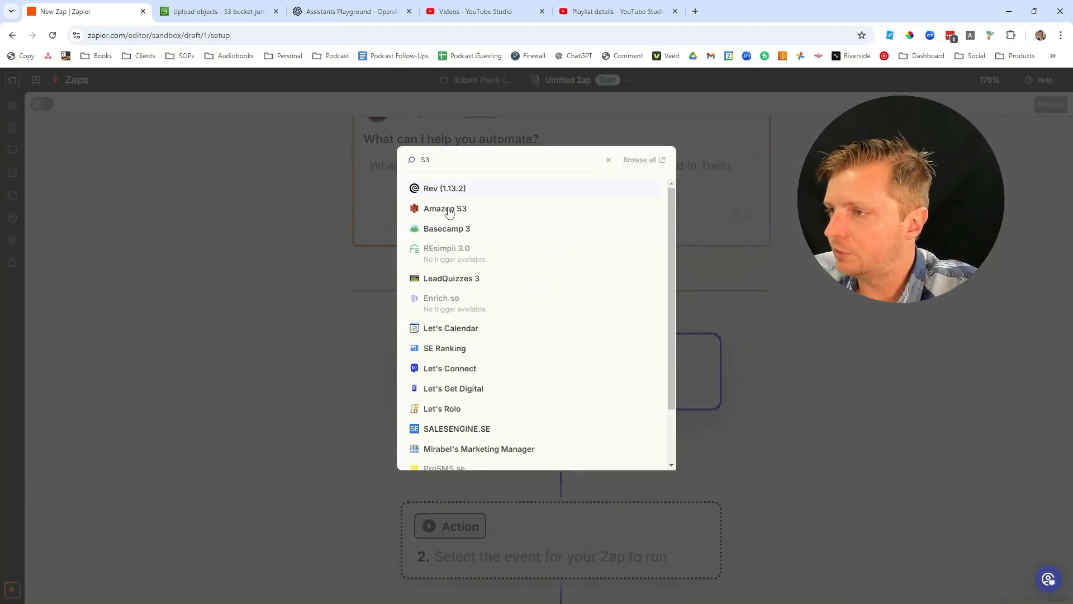
pyautogui.click(445, 209)
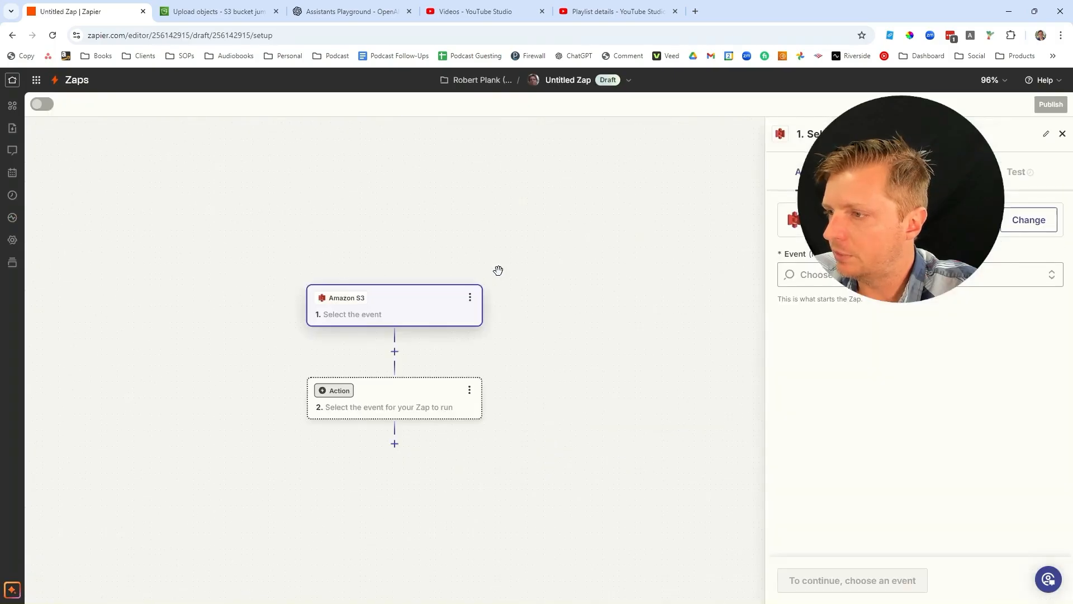
# Step: Set the Amazon S3 trigger event to New or Updated File and proceed with the connected account
pyautogui.click(839, 275)
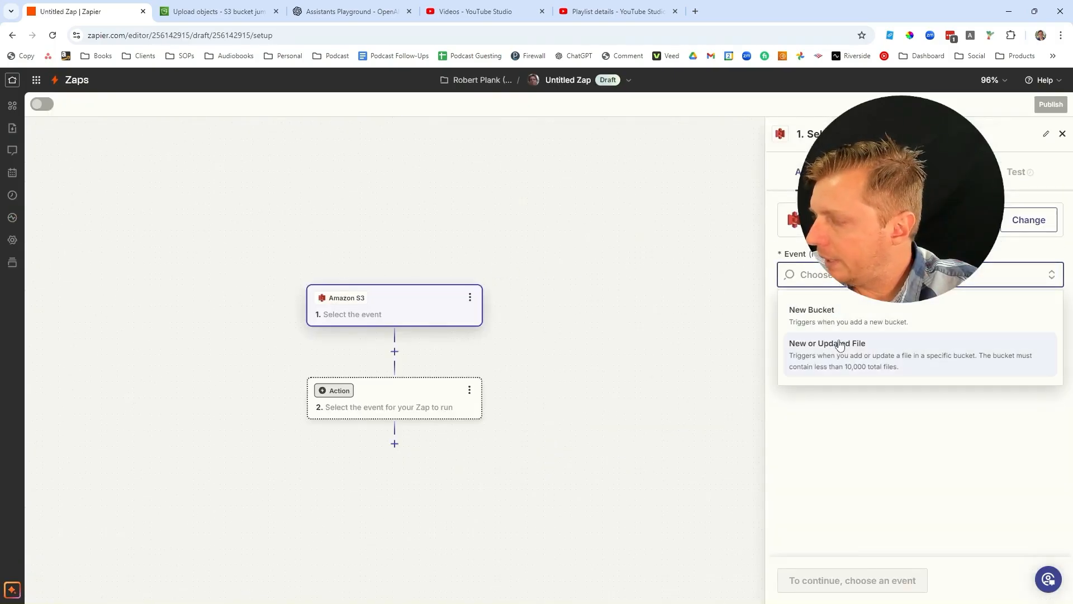
pyautogui.click(839, 345)
pyautogui.click(813, 581)
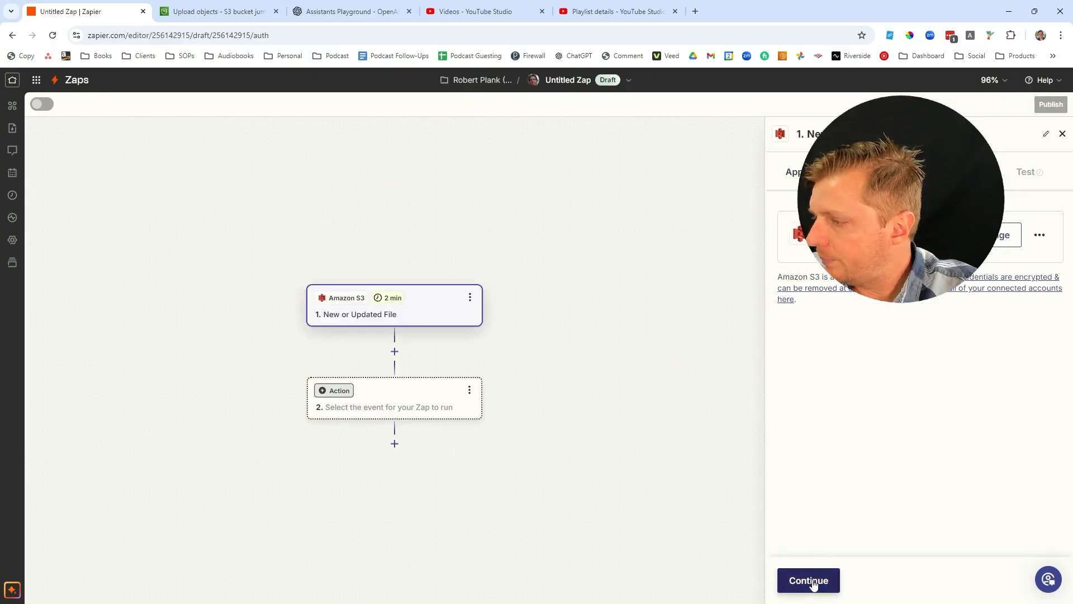
pyautogui.click(813, 581)
# Step: Search the bucket list for "chatgpt" and choose jumpx.chatgpt as the trigger's bucket
pyautogui.click(814, 260)
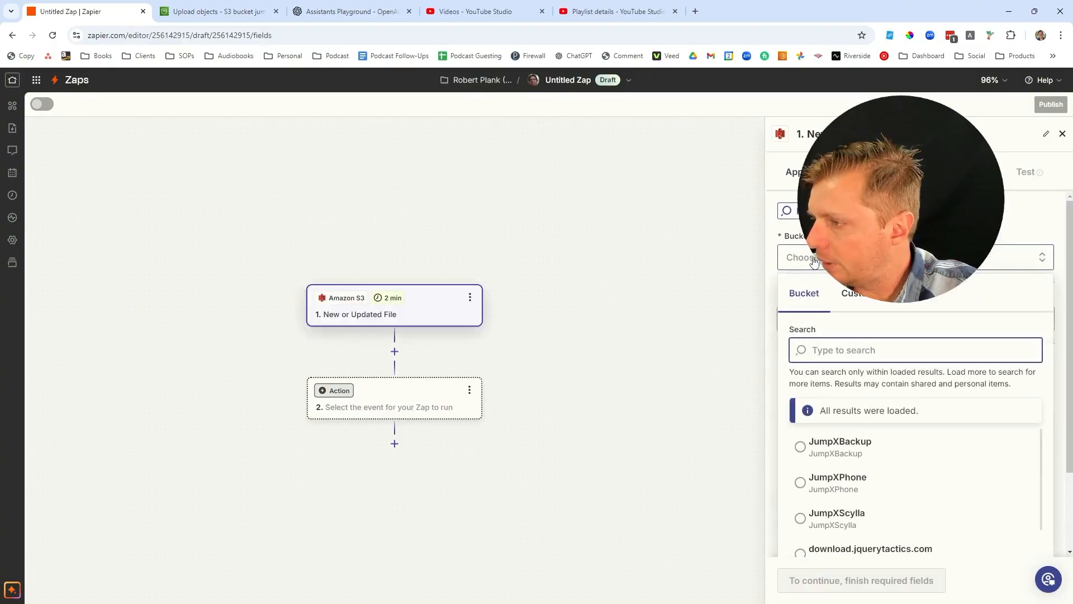
pyautogui.write('t')
pyautogui.press('Return')
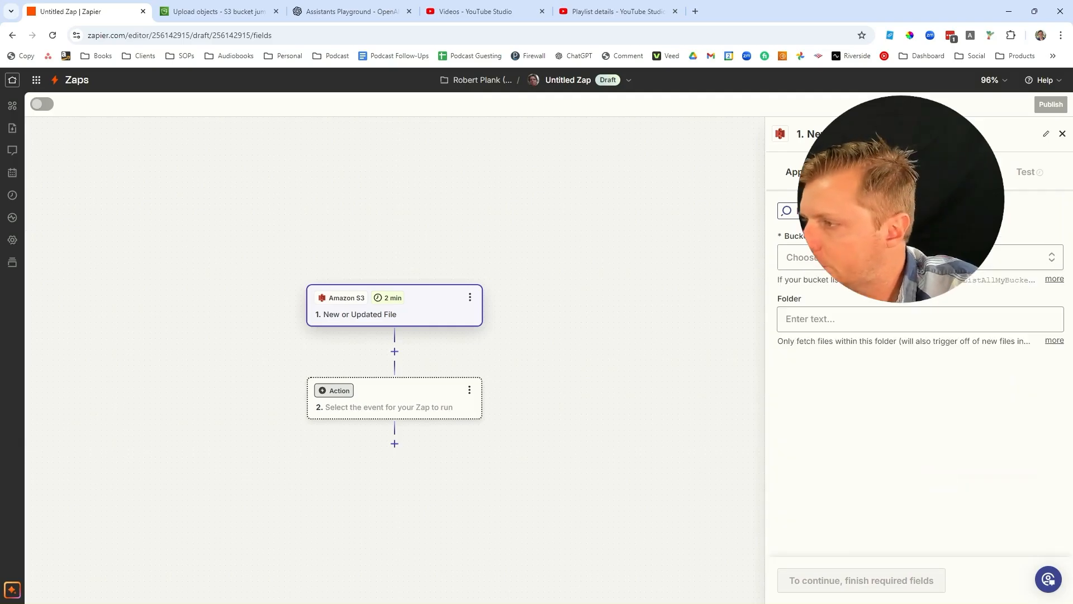
pyautogui.click(820, 260)
pyautogui.write('chatgp')
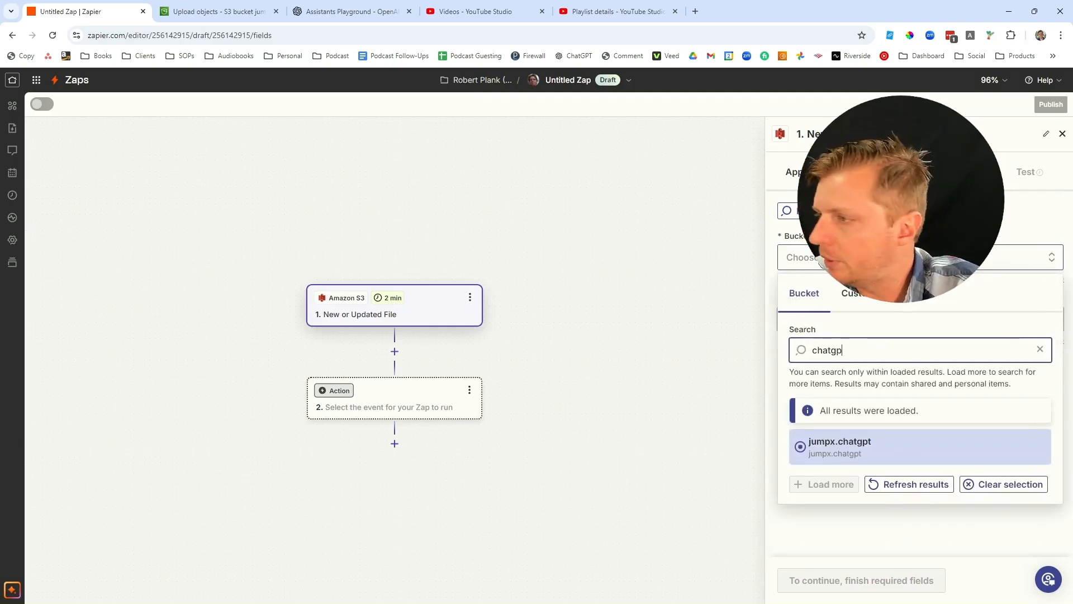
pyautogui.write('t')
pyautogui.click(819, 447)
pyautogui.click(826, 316)
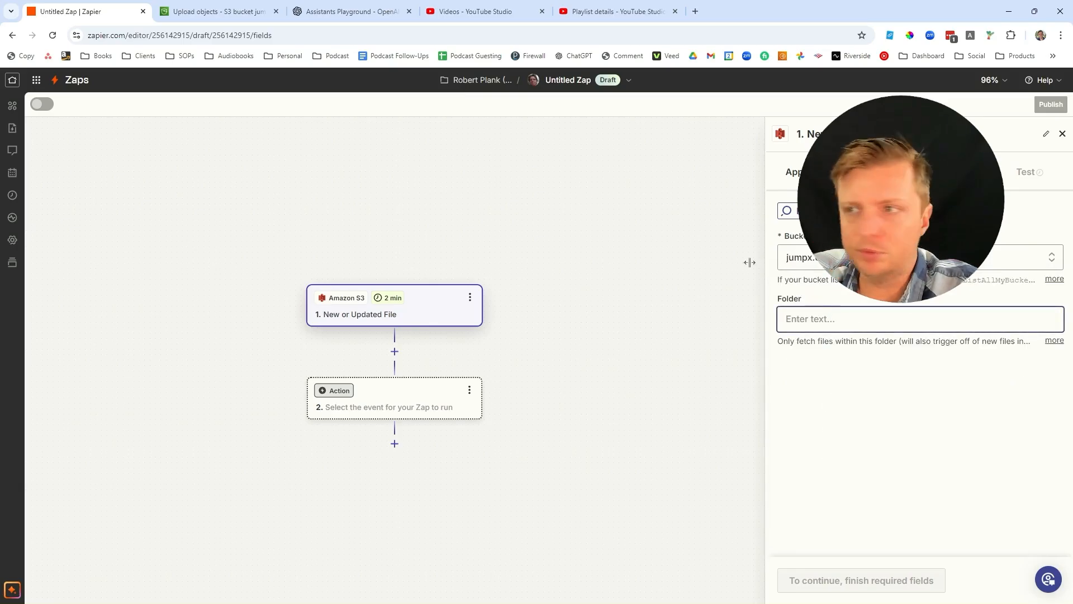
# Step: Switch to the Amazon S3 console, leave the upload status page and create a folder named Input Promo Email in the jumpx.chatgpt bucket
pyautogui.click(204, 12)
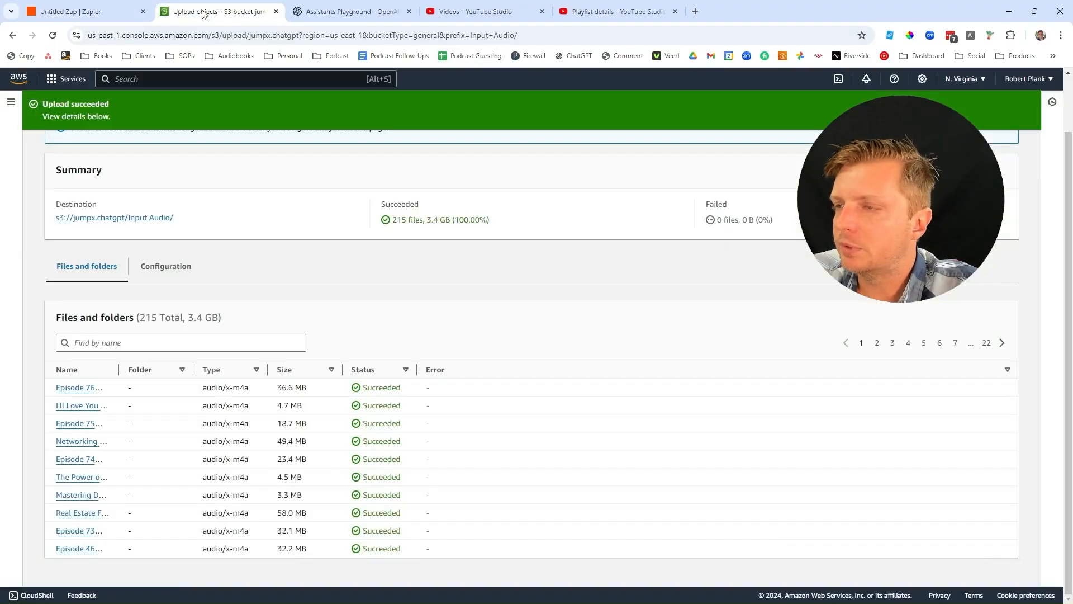
pyautogui.scroll(2, 125, 229)
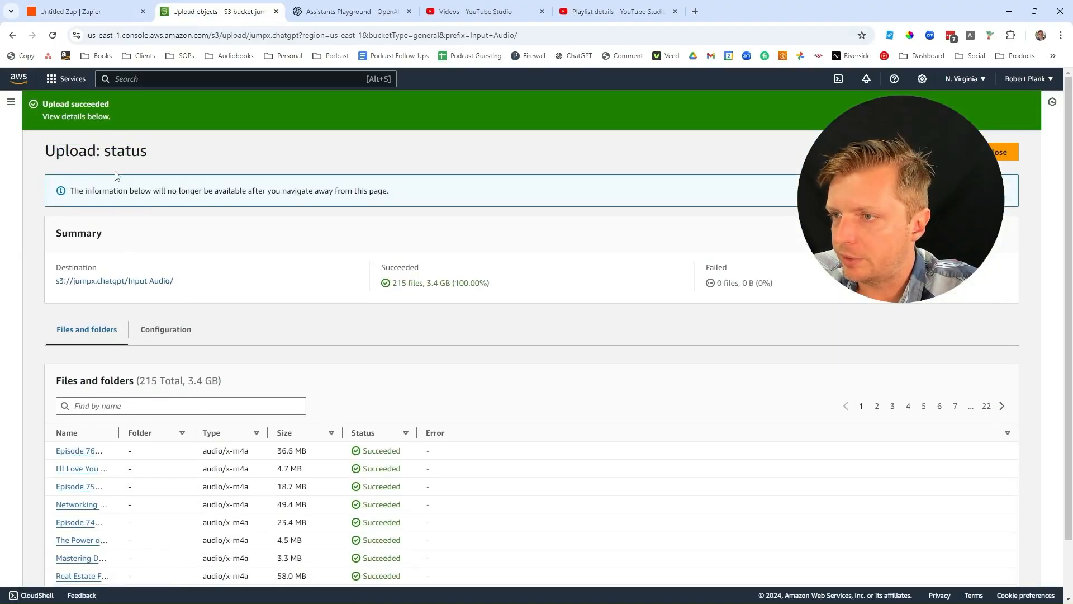
pyautogui.click(1004, 152)
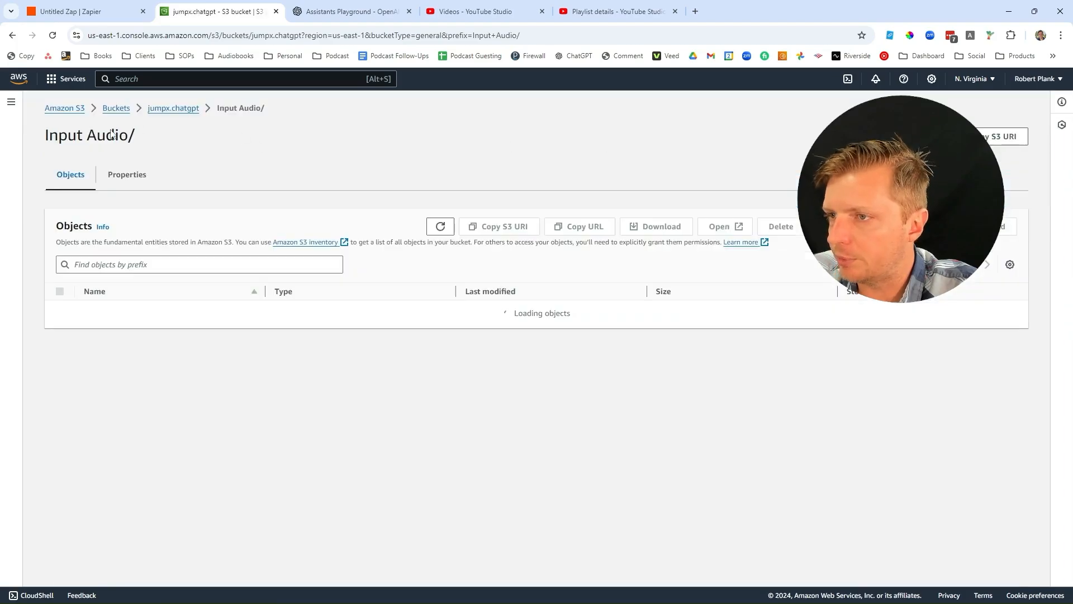
pyautogui.click(171, 109)
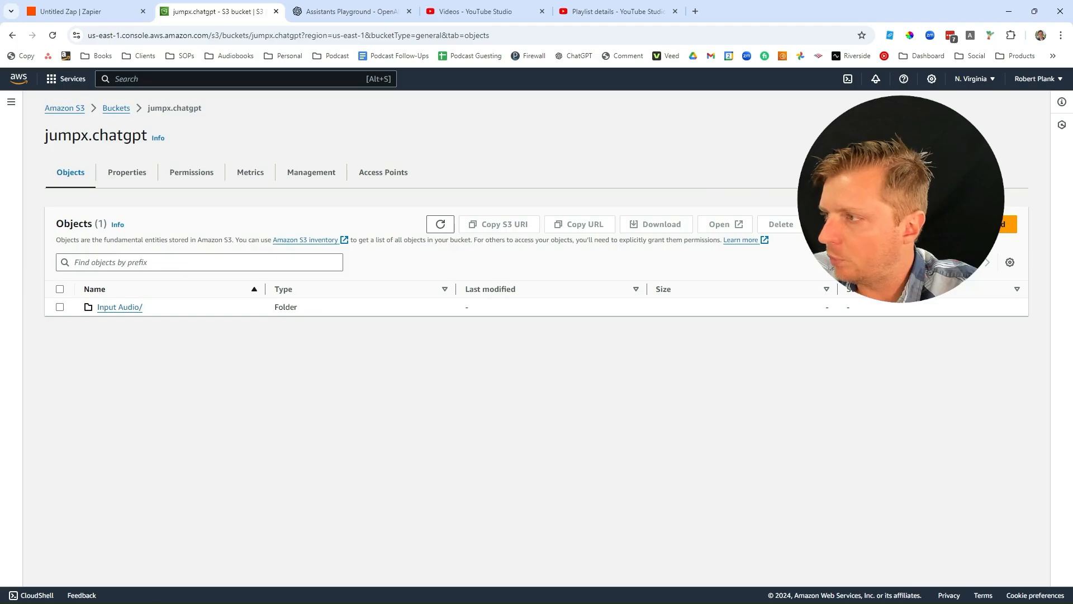
pyautogui.click(916, 224)
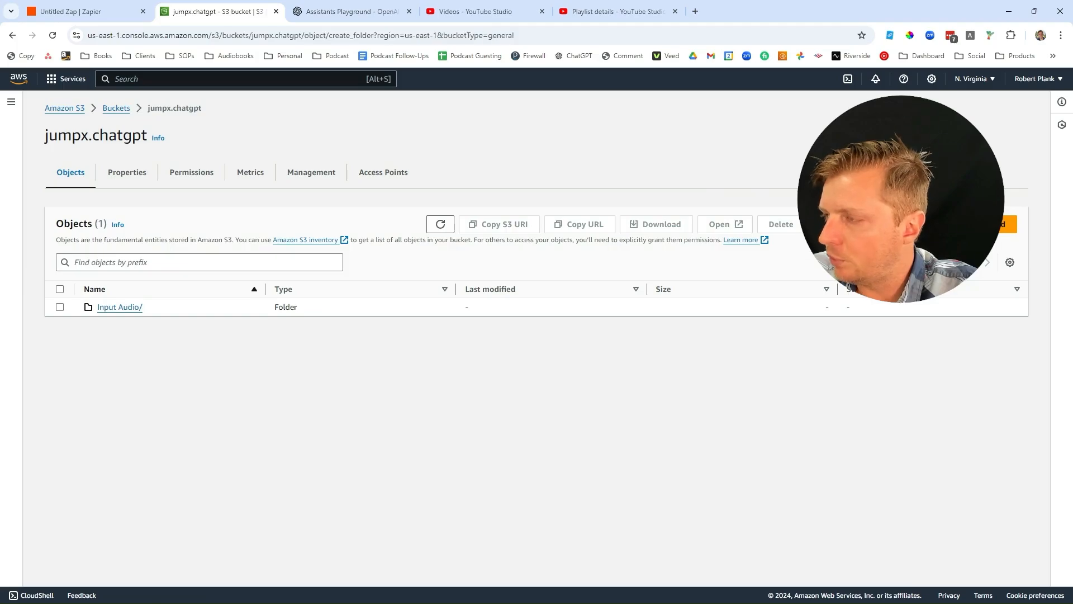
pyautogui.write('Input Promo Email')
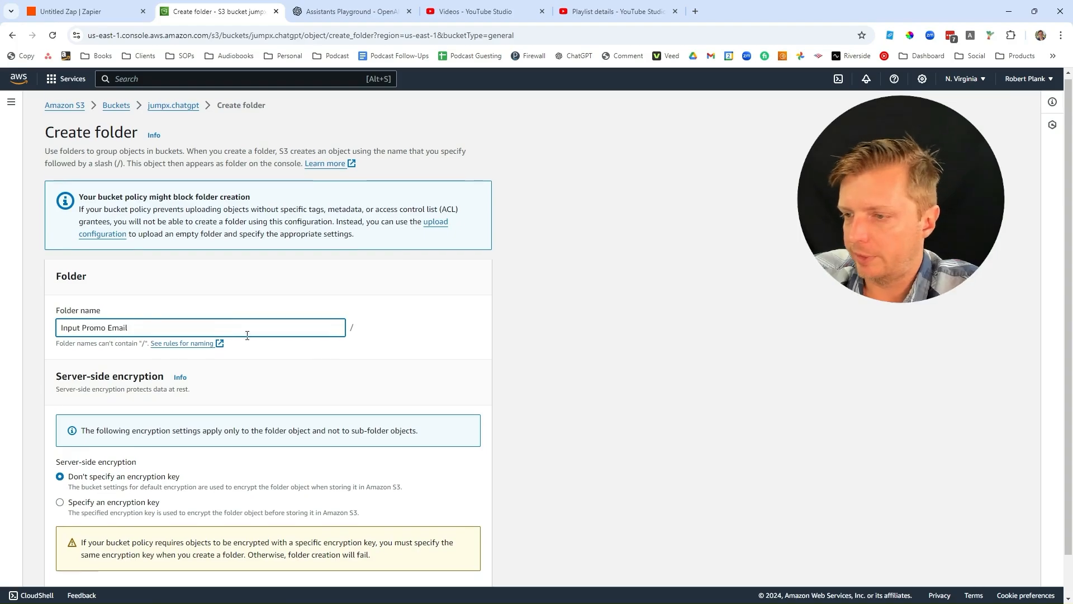
pyautogui.scroll(-1, 335, 447)
pyautogui.click(436, 566)
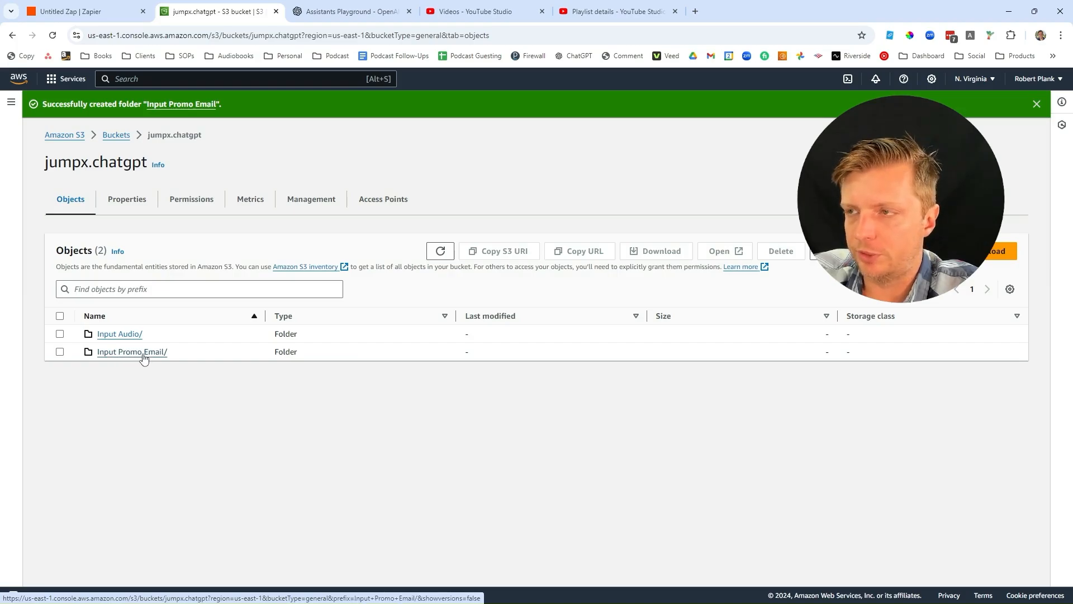
# Step: Switch back to Zapier and set the trigger's folder to Input Promo Email
pyautogui.click(84, 11)
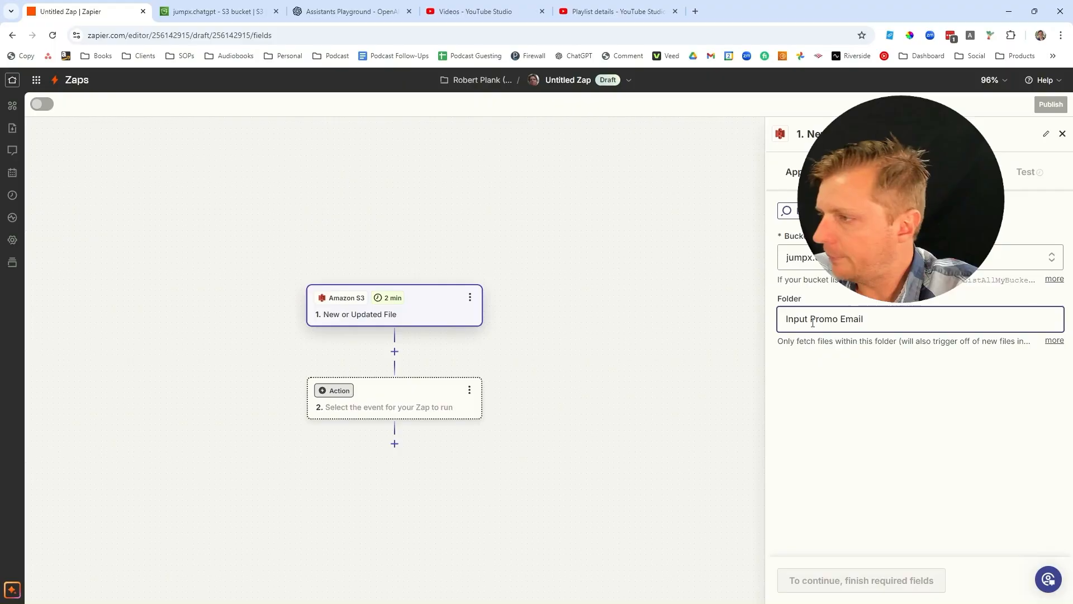
pyautogui.click(868, 368)
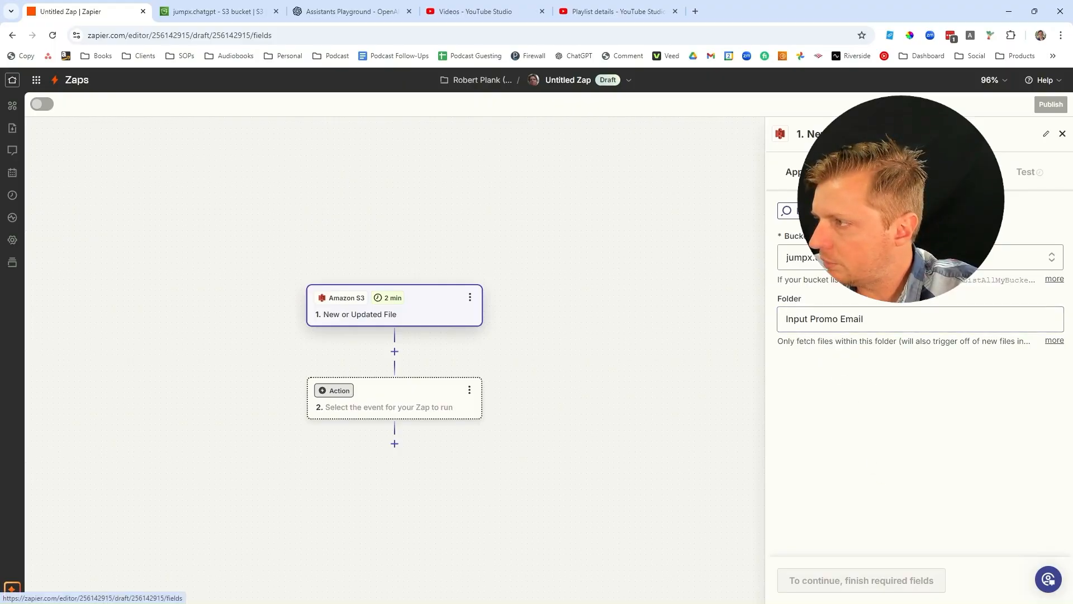
pyautogui.click(892, 318)
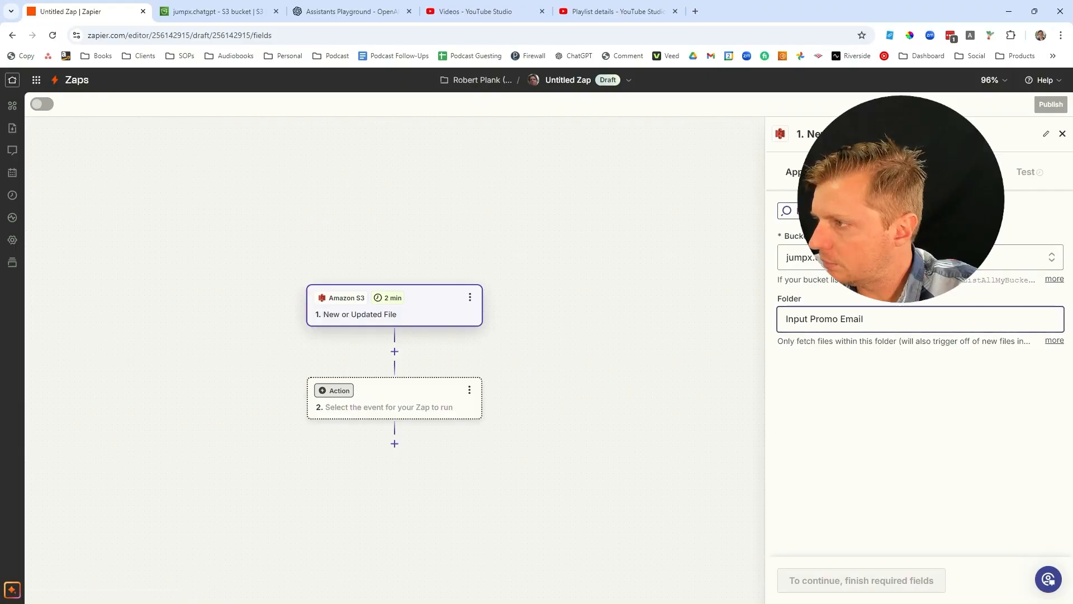
pyautogui.click(912, 459)
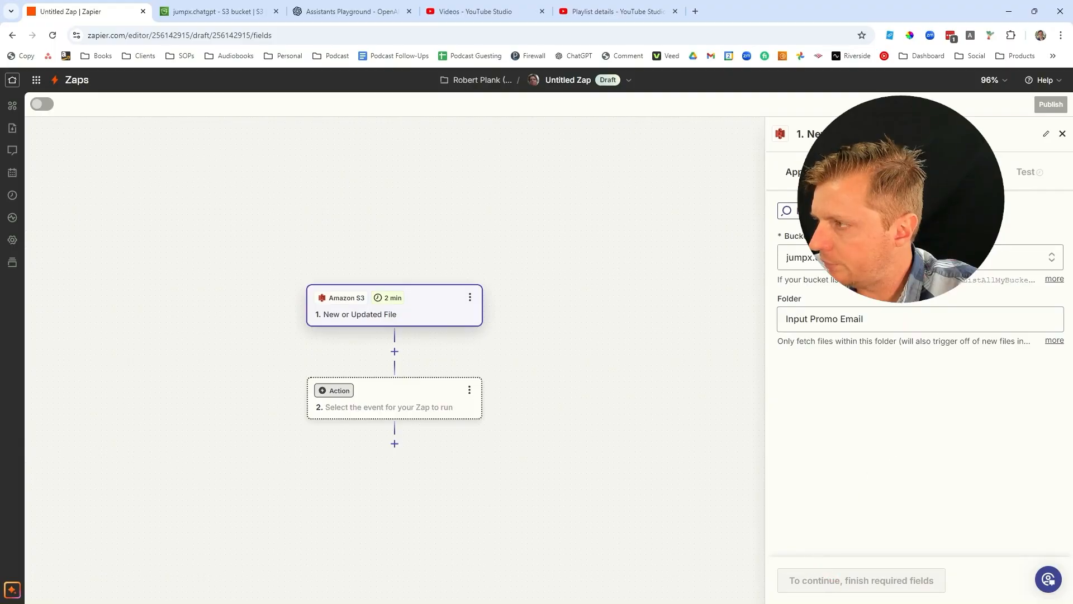
# Step: Reselect jumpx.chatgpt as the trigger's bucket, then close and reopen the trigger step to reach its Test stage
pyautogui.click(850, 257)
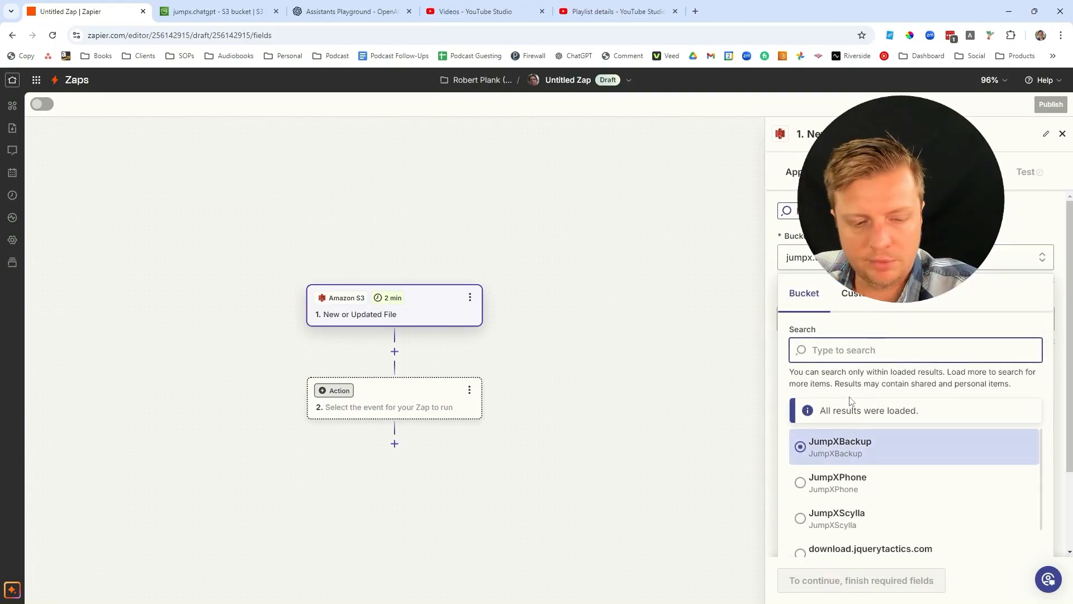
pyautogui.write('chat')
pyautogui.click(867, 445)
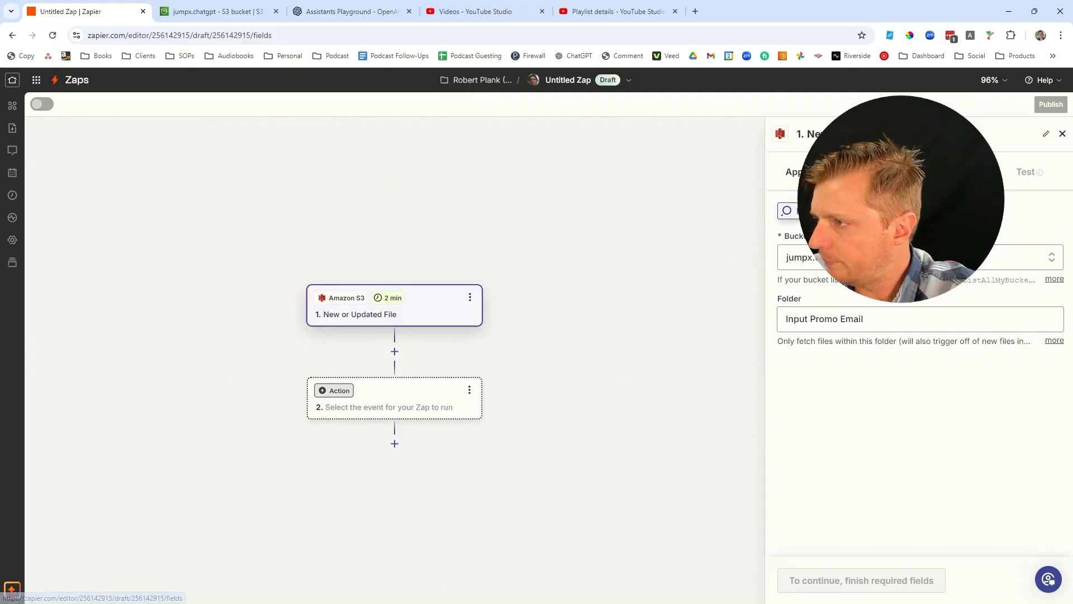
pyautogui.click(816, 211)
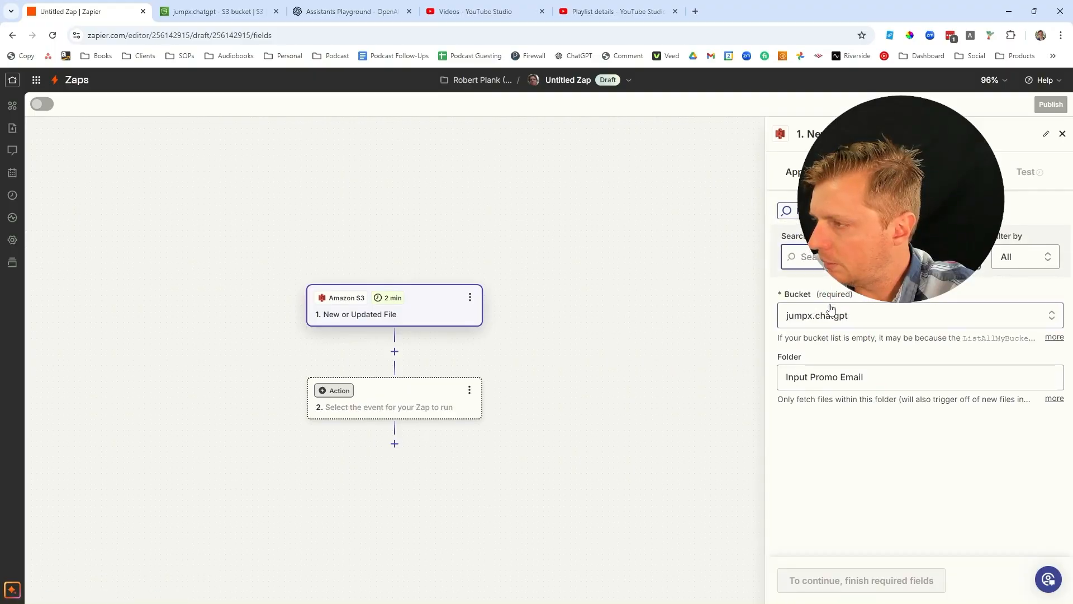
pyautogui.click(899, 378)
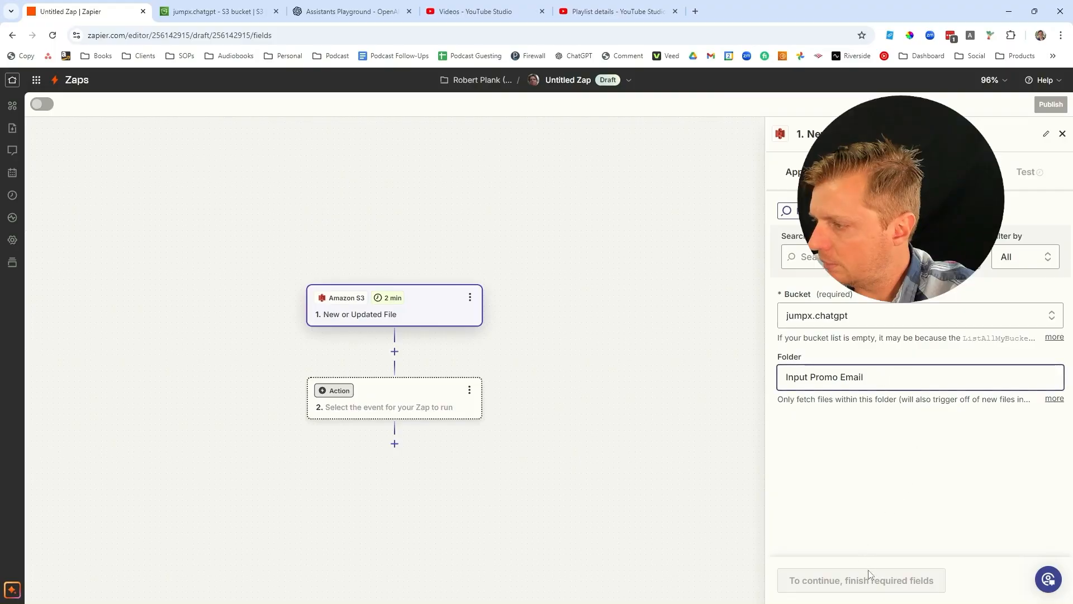
pyautogui.click(1062, 134)
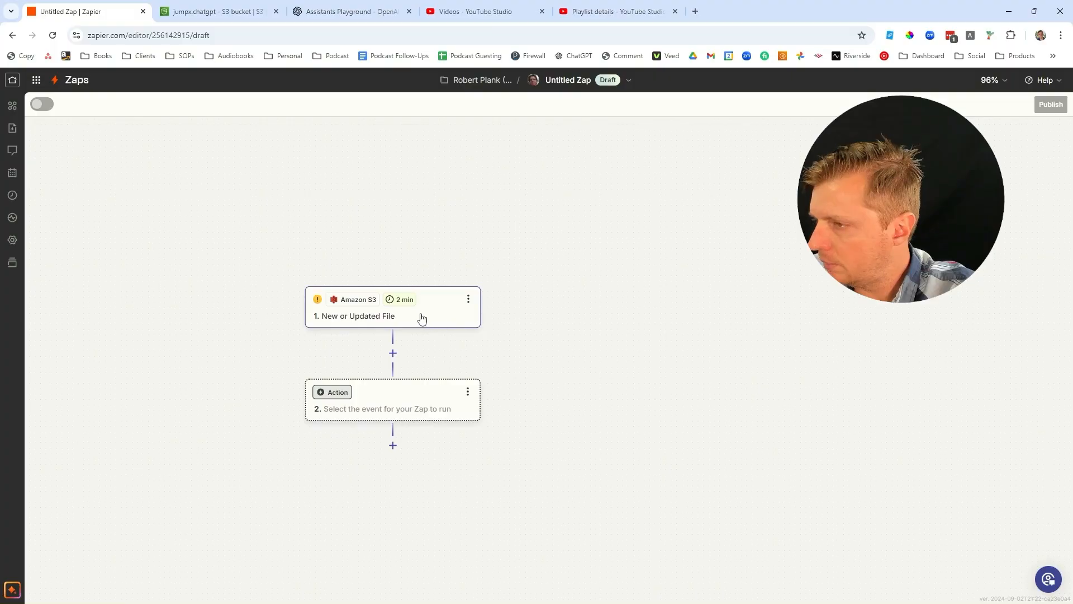
pyautogui.click(467, 301)
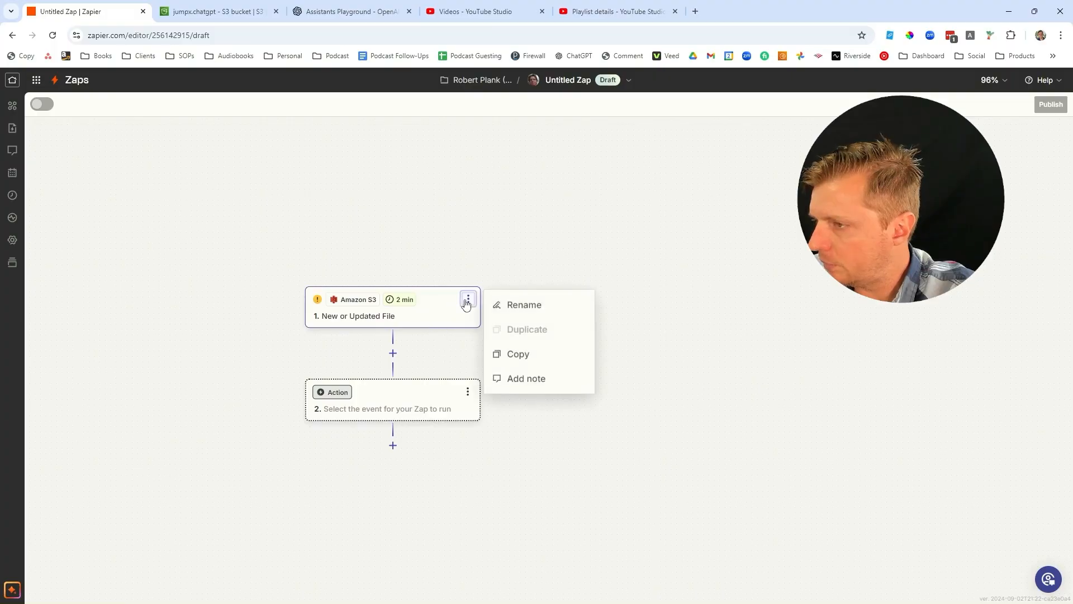
pyautogui.click(432, 303)
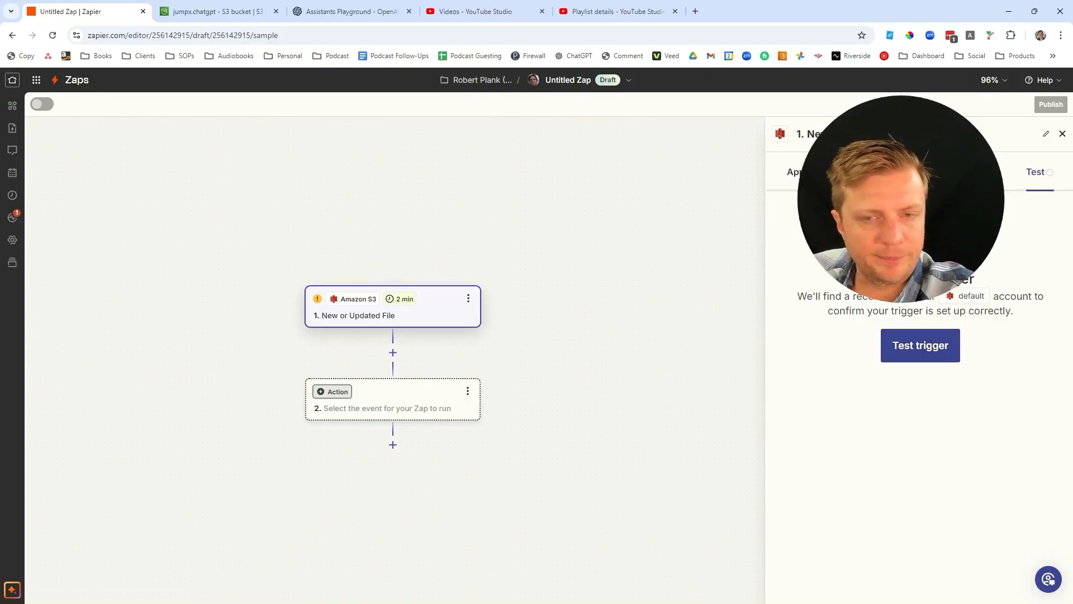
# Step: Switch to Amazon S3 and start moving the first audio file, "Value" How to Get Attention, out of the Input Audio folder
pyautogui.click(252, 12)
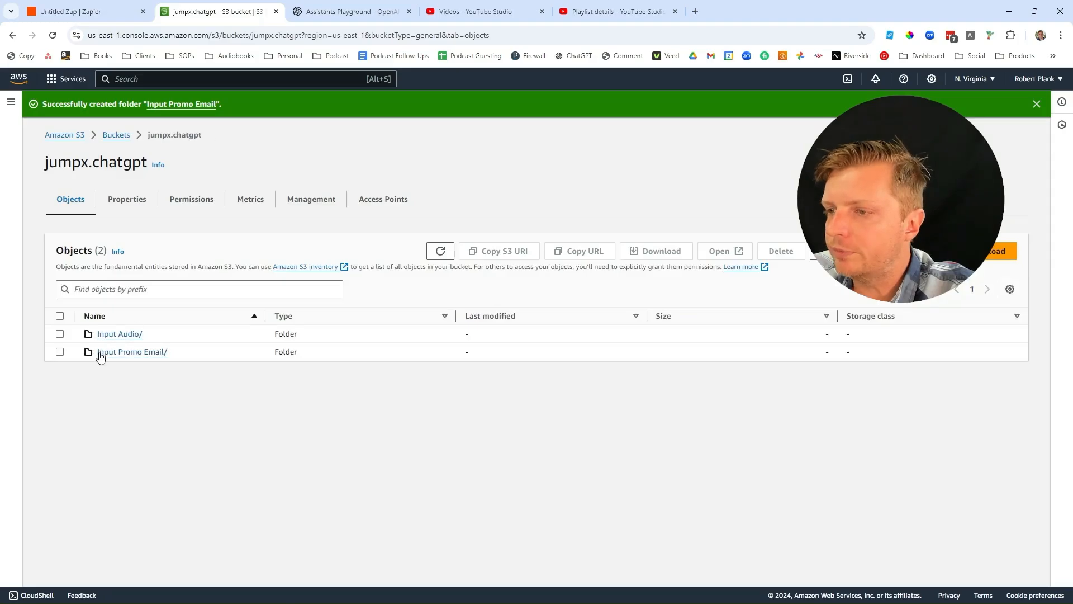
pyautogui.click(106, 335)
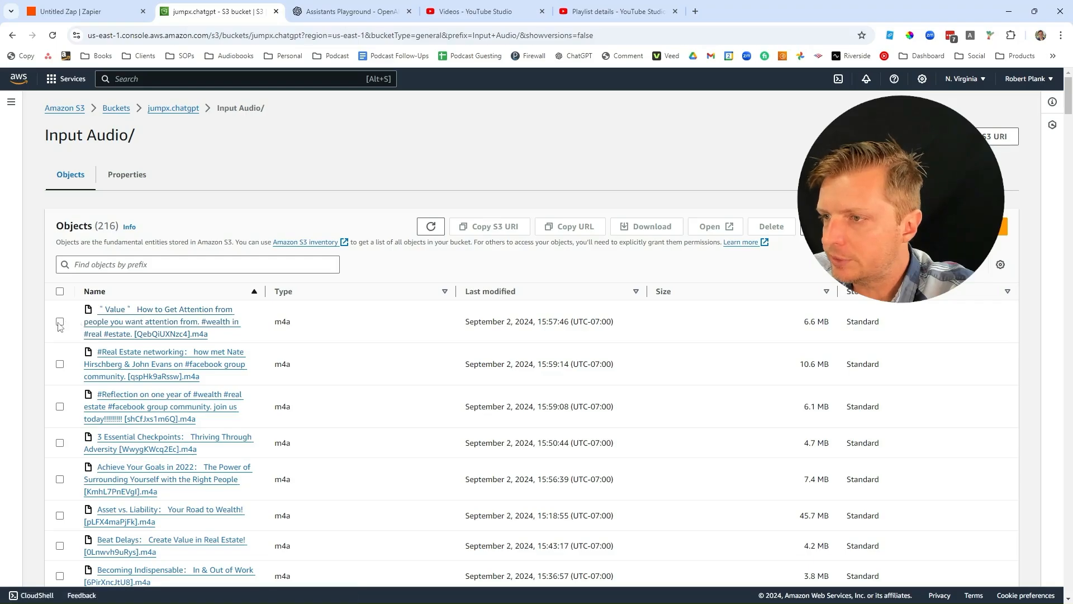
pyautogui.click(59, 323)
pyautogui.click(833, 227)
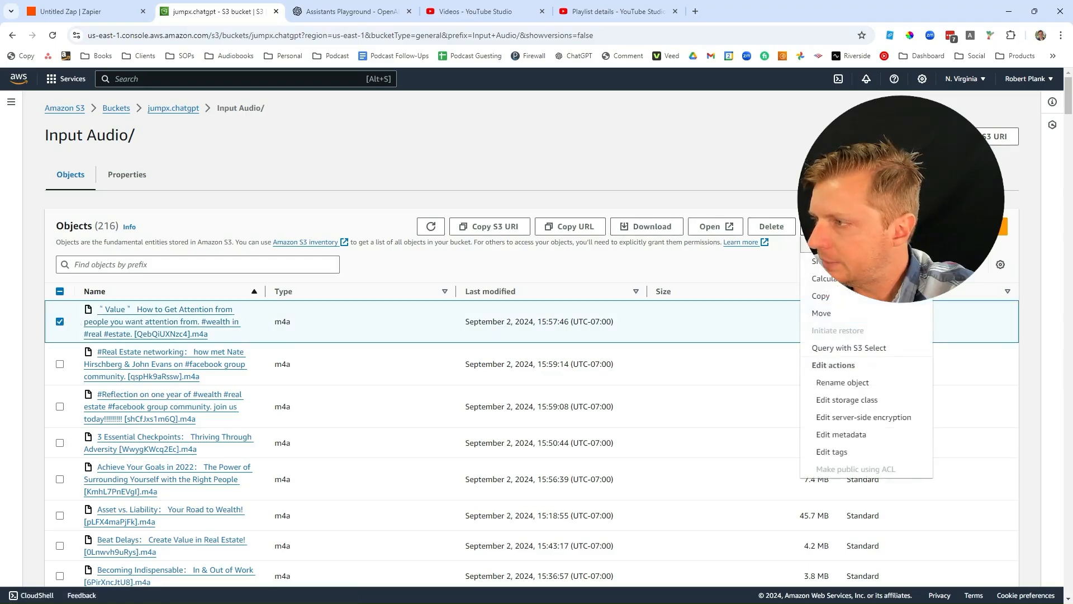
pyautogui.click(834, 320)
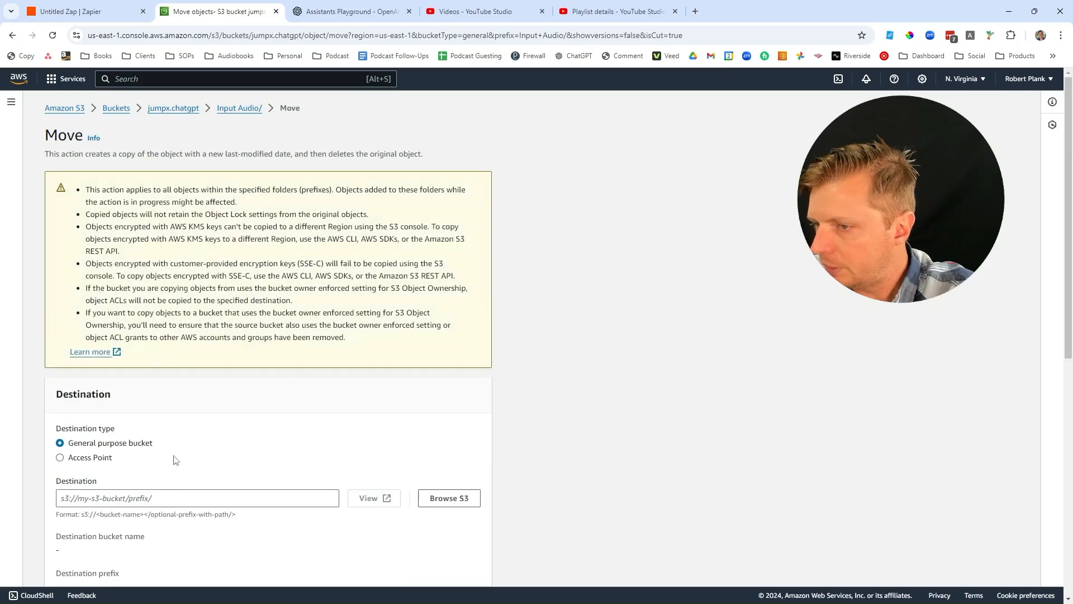
# Step: Keep General purpose bucket as the destination type and browse the jumpx.chatgpt bucket for the file's destination folder
pyautogui.scroll(-5, 239, 448)
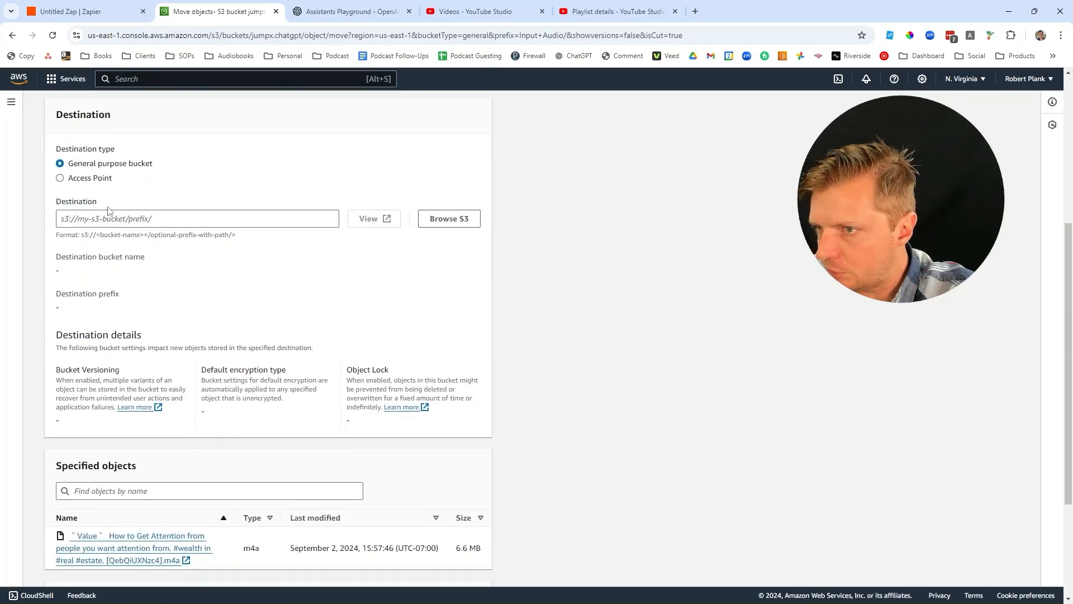
pyautogui.click(112, 218)
pyautogui.click(97, 178)
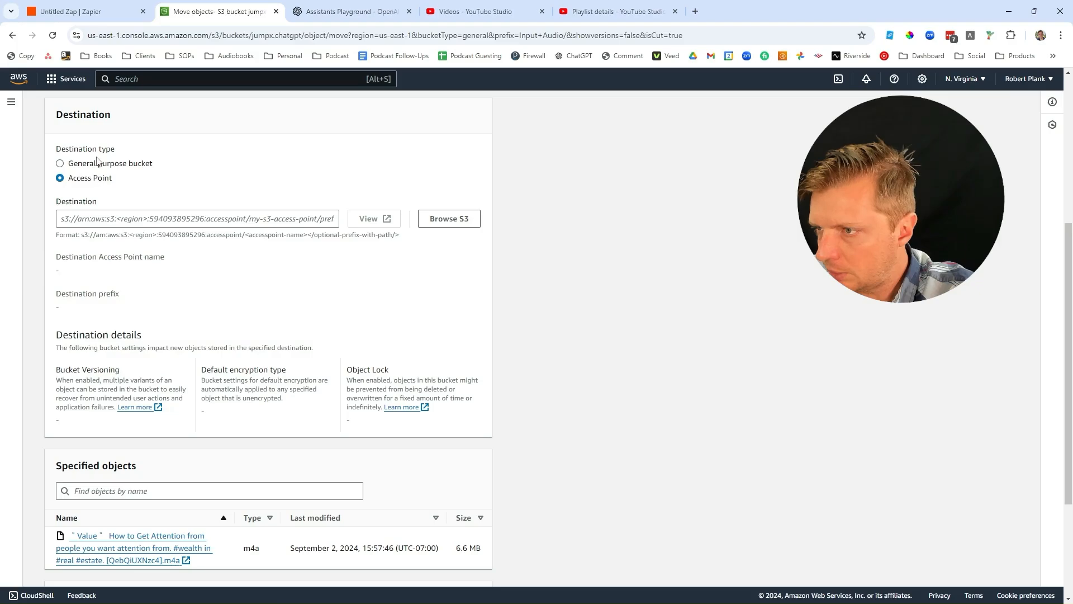
pyautogui.click(119, 164)
pyautogui.click(145, 217)
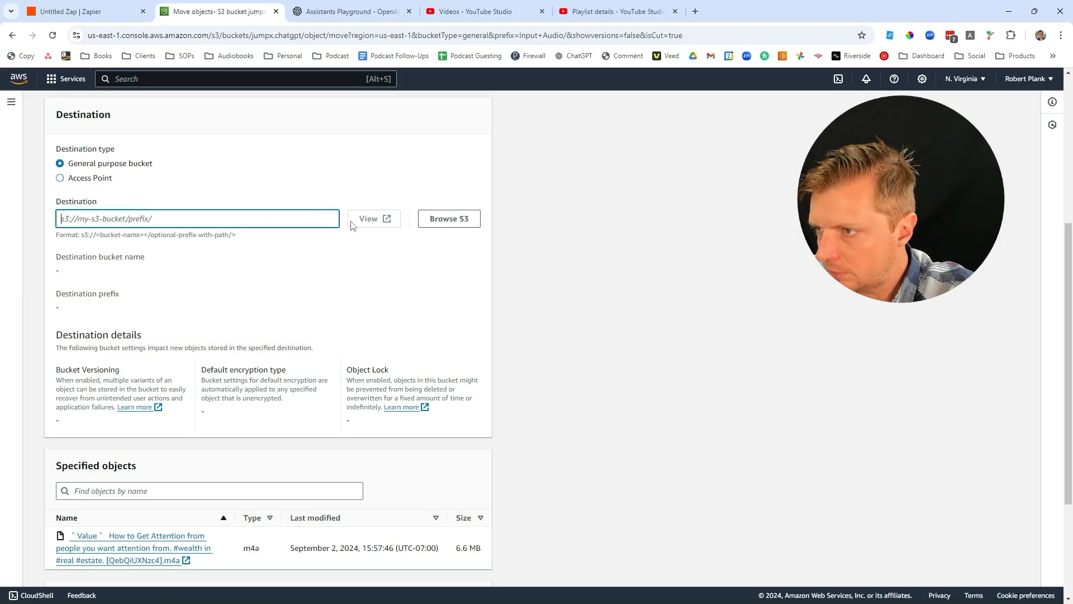
pyautogui.click(429, 222)
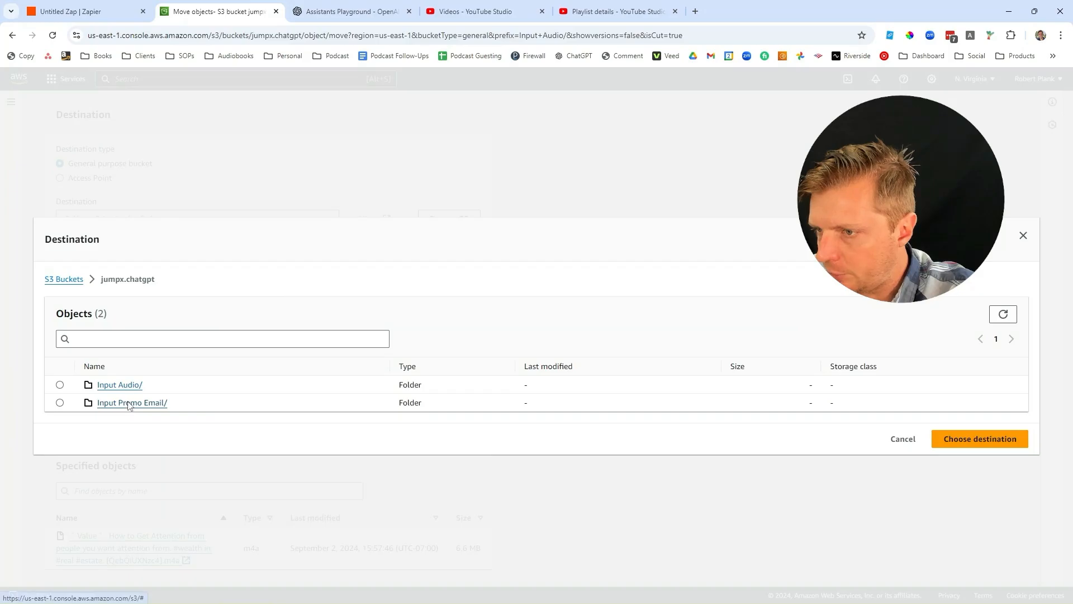
# Step: Move the selected m4a file into the Input Promo Email/ folder of the jumpx.chatgpt bucket and open that folder
pyautogui.click(129, 403)
pyautogui.click(984, 445)
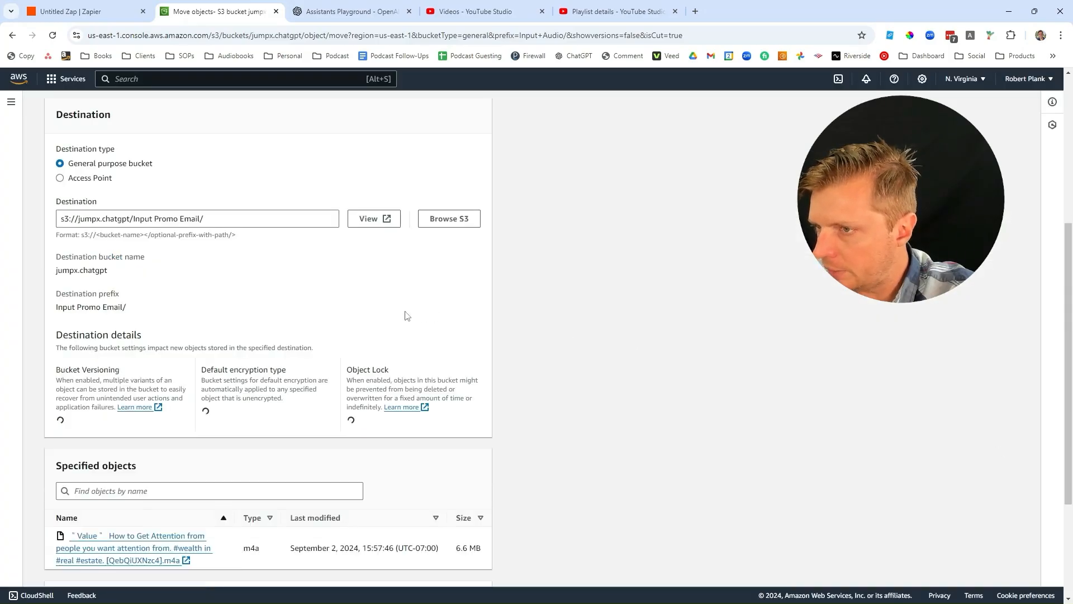
pyautogui.scroll(-4, 402, 314)
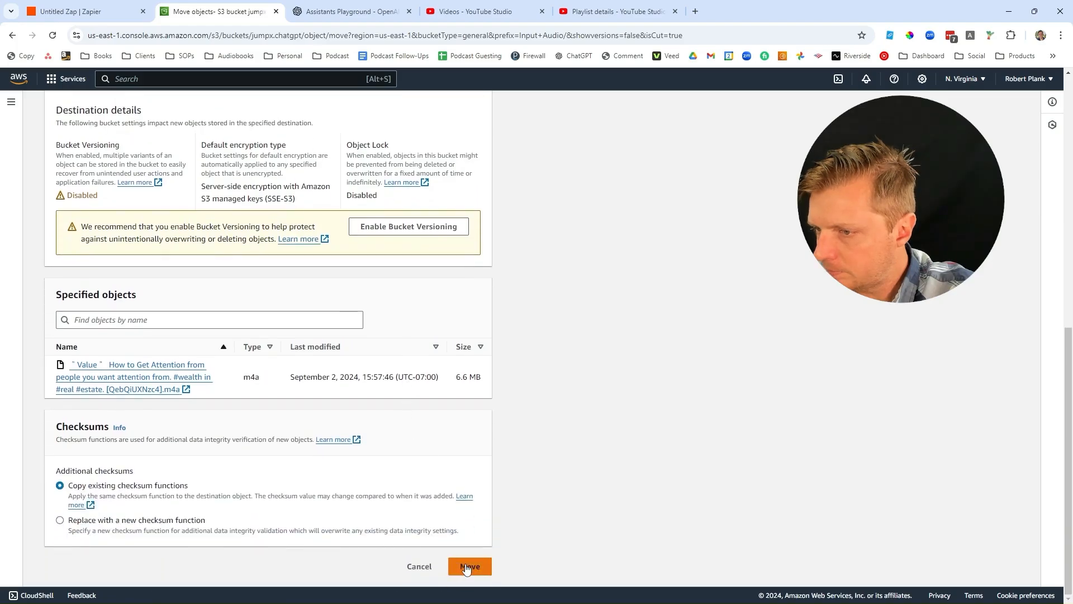
pyautogui.click(469, 567)
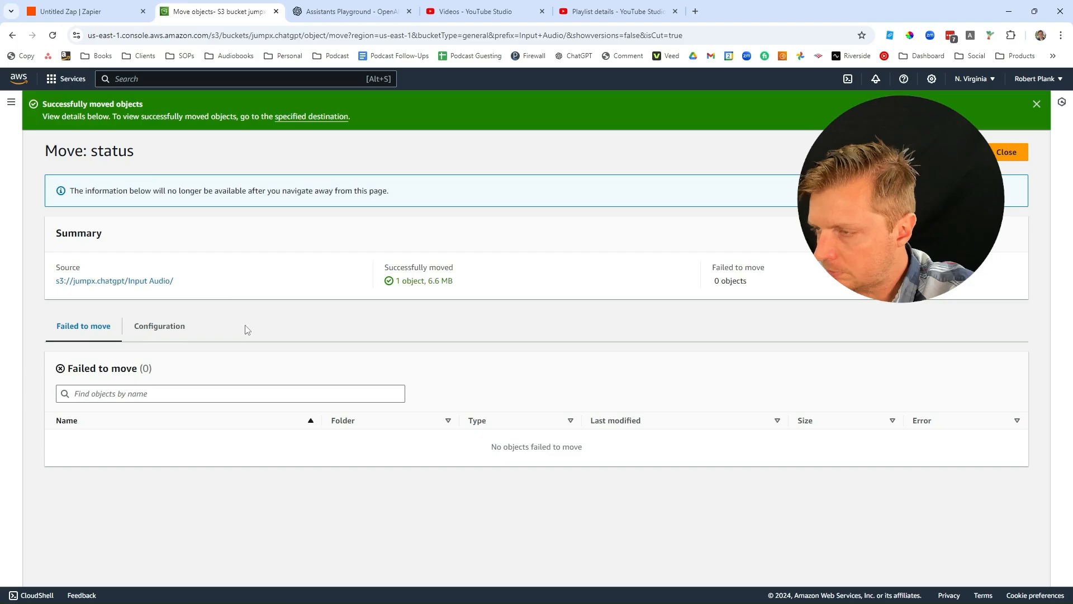
pyautogui.click(1004, 156)
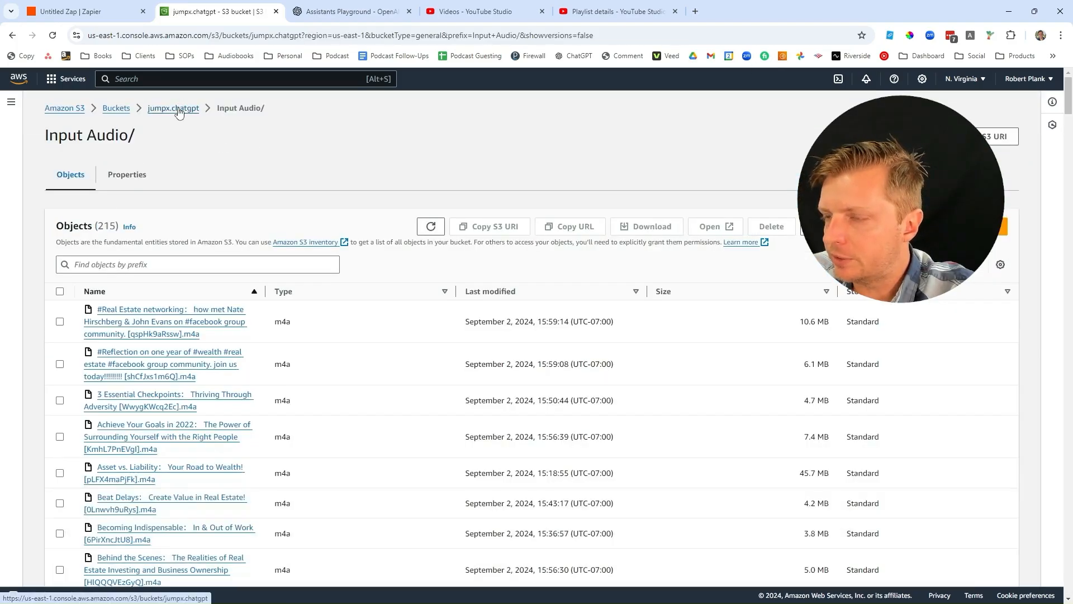
pyautogui.click(179, 109)
pyautogui.click(124, 329)
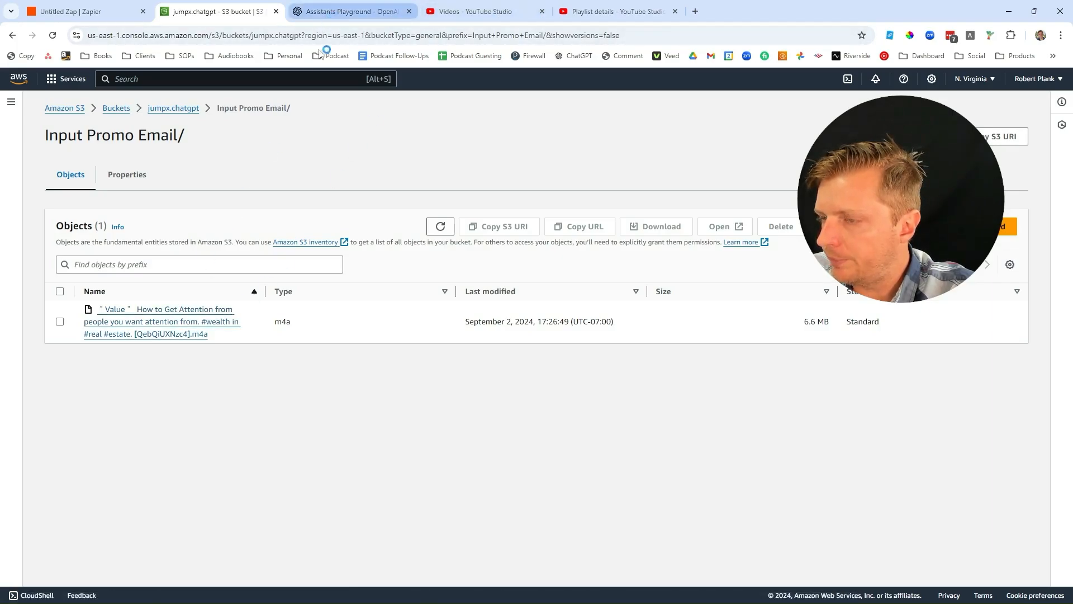
# Step: Switch to the Zapier draft, test the Amazon S3 trigger, and continue with the File A record
pyautogui.click(92, 11)
pyautogui.click(923, 349)
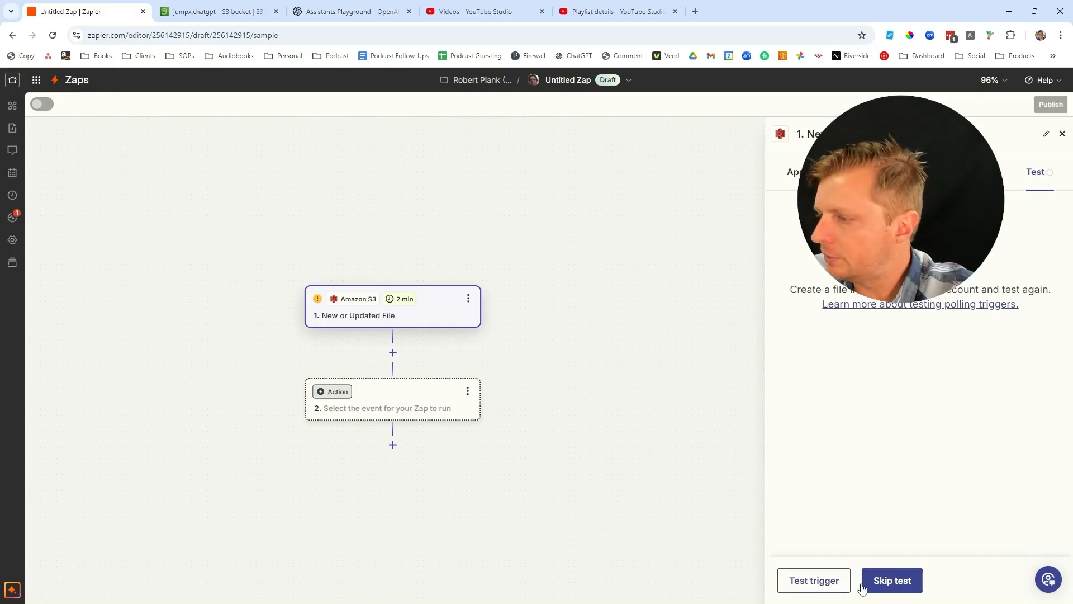
pyautogui.click(826, 588)
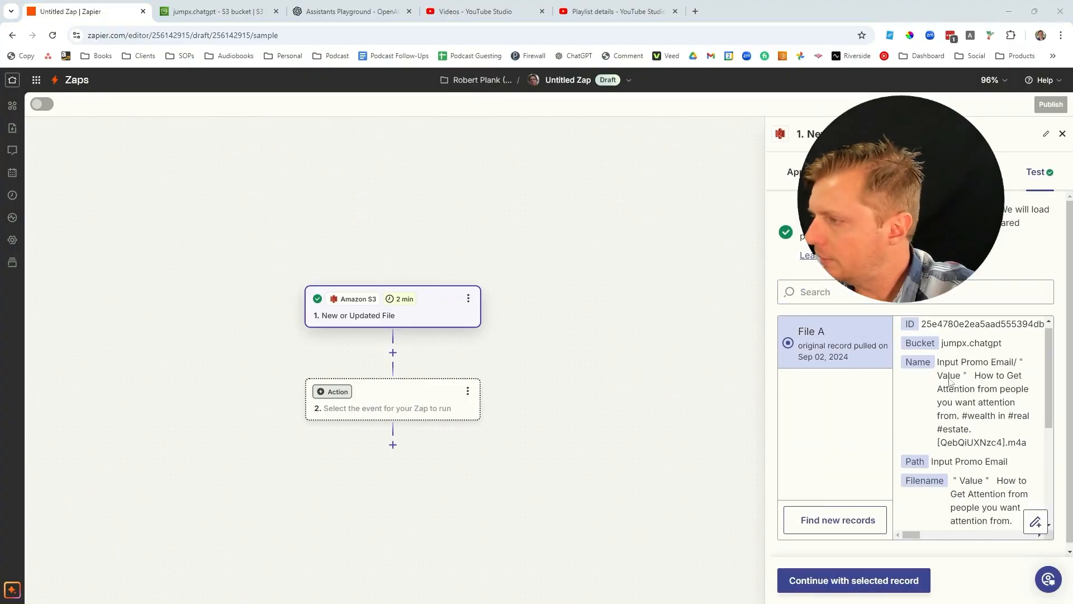
pyautogui.moveTo(975, 375); pyautogui.dragTo(961, 416)
pyautogui.click(985, 402)
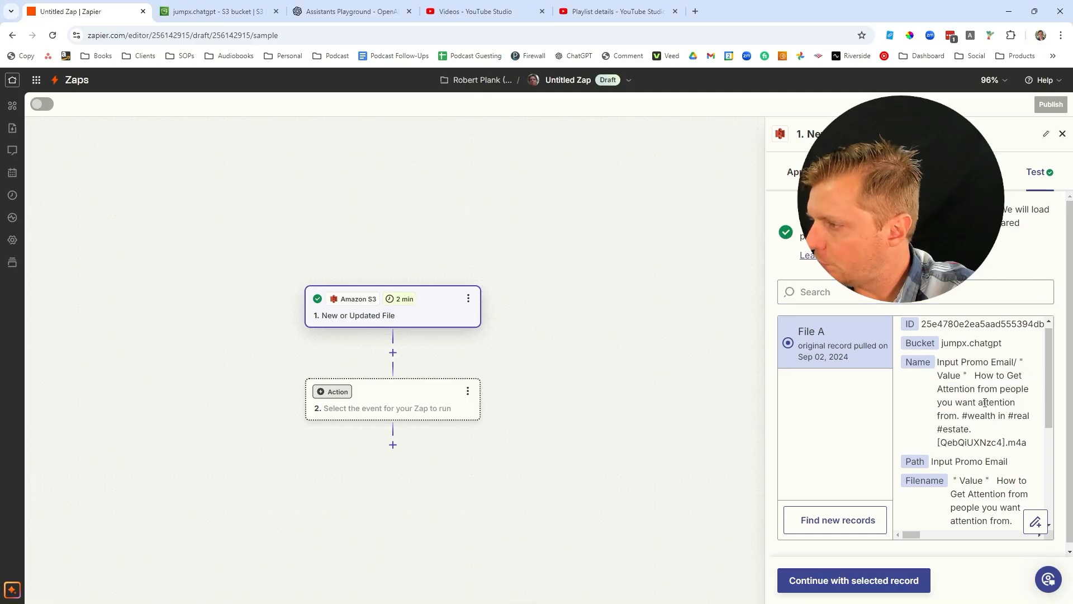
pyautogui.click(864, 581)
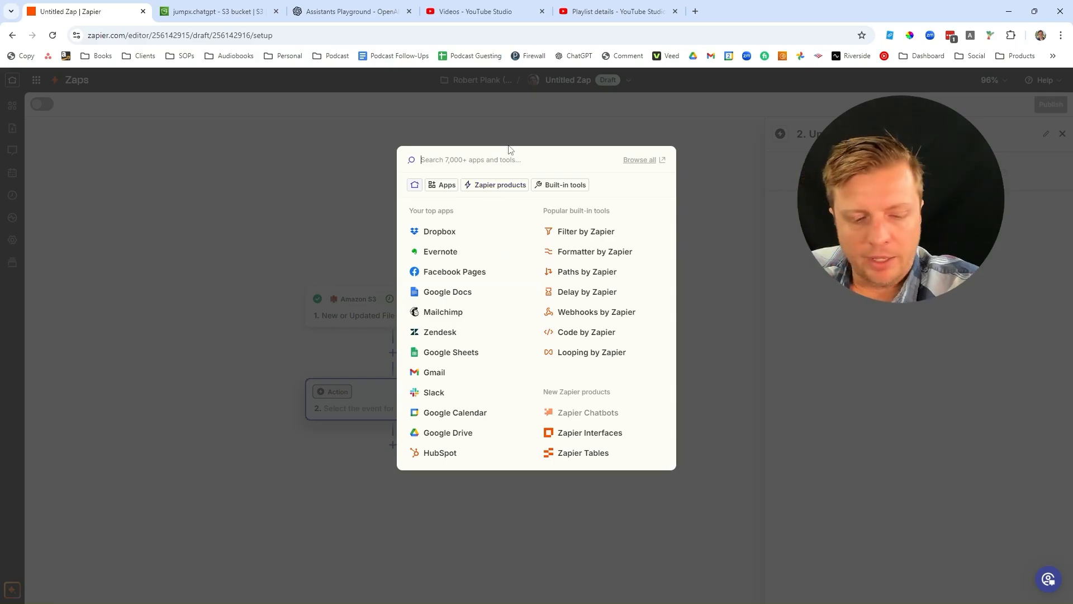
# Step: Set the Zap's second step to ChatGPT with the Conversation event and continue to its configuration
pyautogui.write('chatgpt')
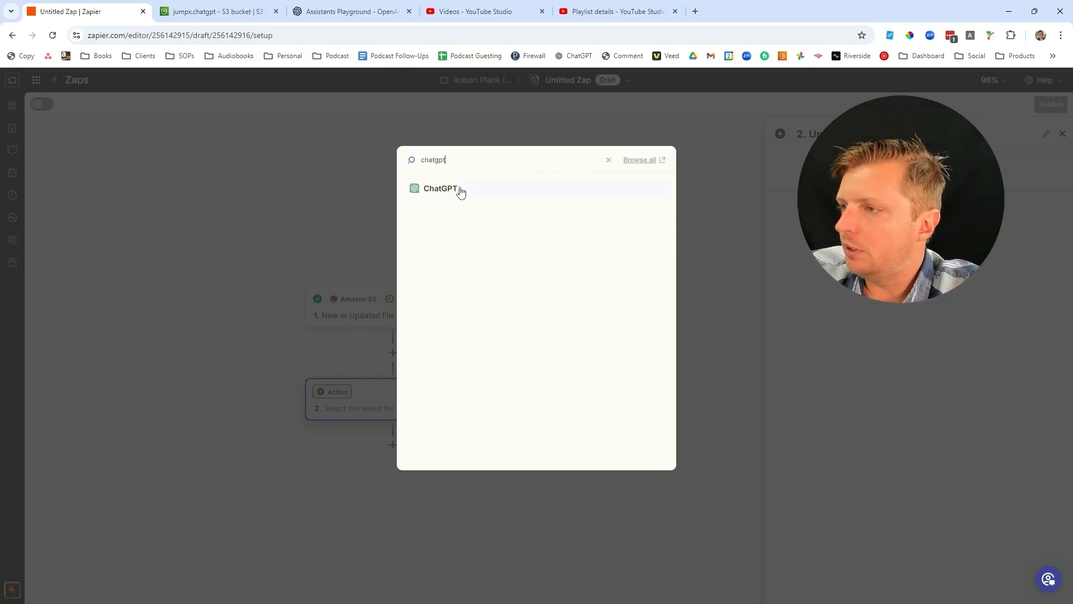
pyautogui.click(457, 189)
pyautogui.click(827, 274)
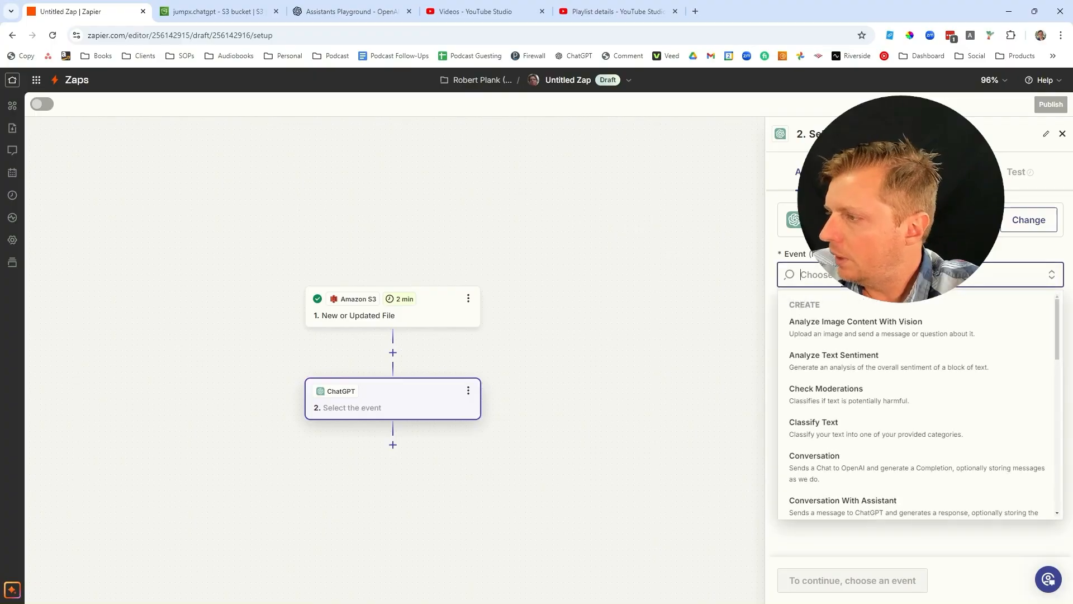
pyautogui.scroll(-5, 856, 419)
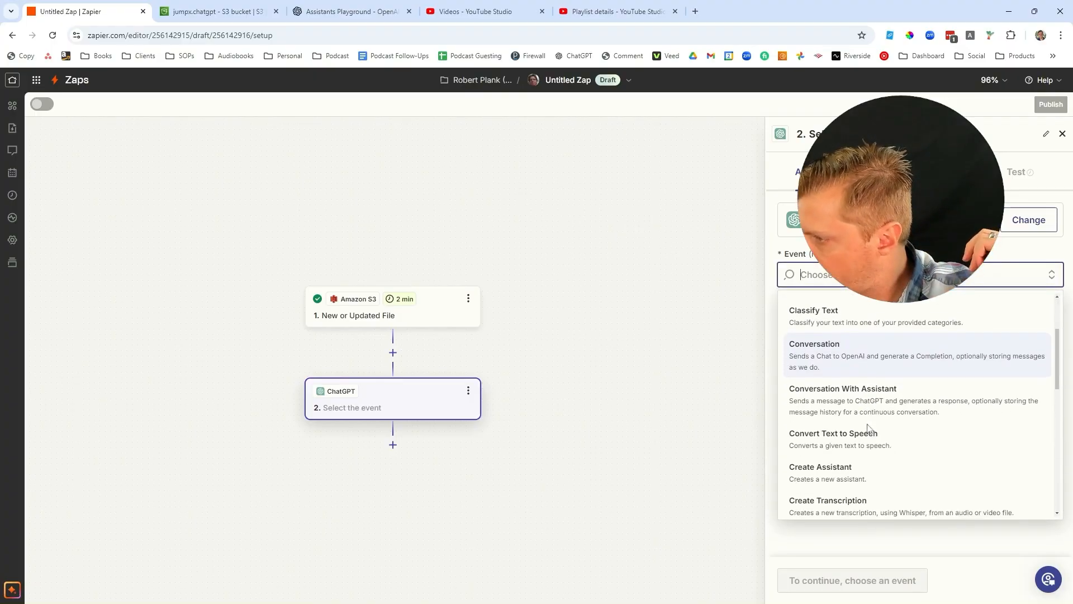
pyautogui.scroll(-3, 890, 427)
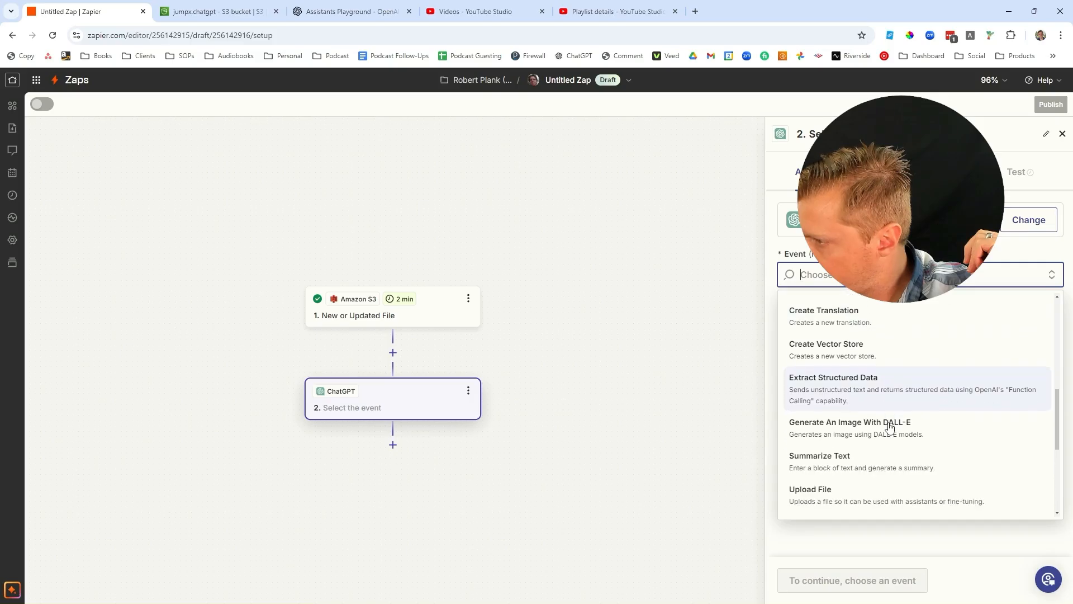
pyautogui.scroll(-2, 836, 413)
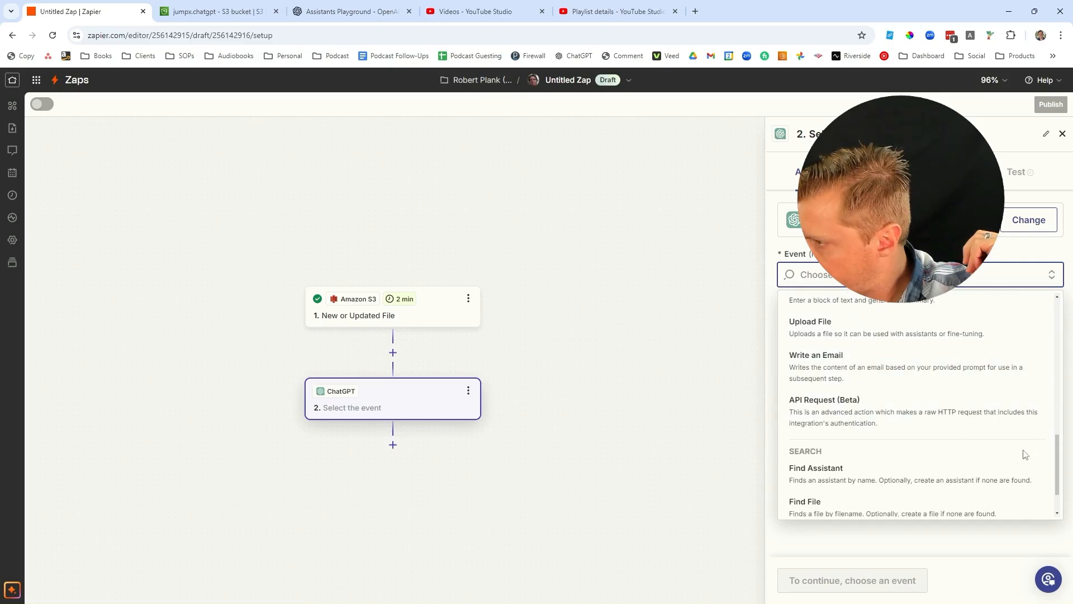
pyautogui.moveTo(1055, 463); pyautogui.dragTo(1055, 342)
pyautogui.click(918, 416)
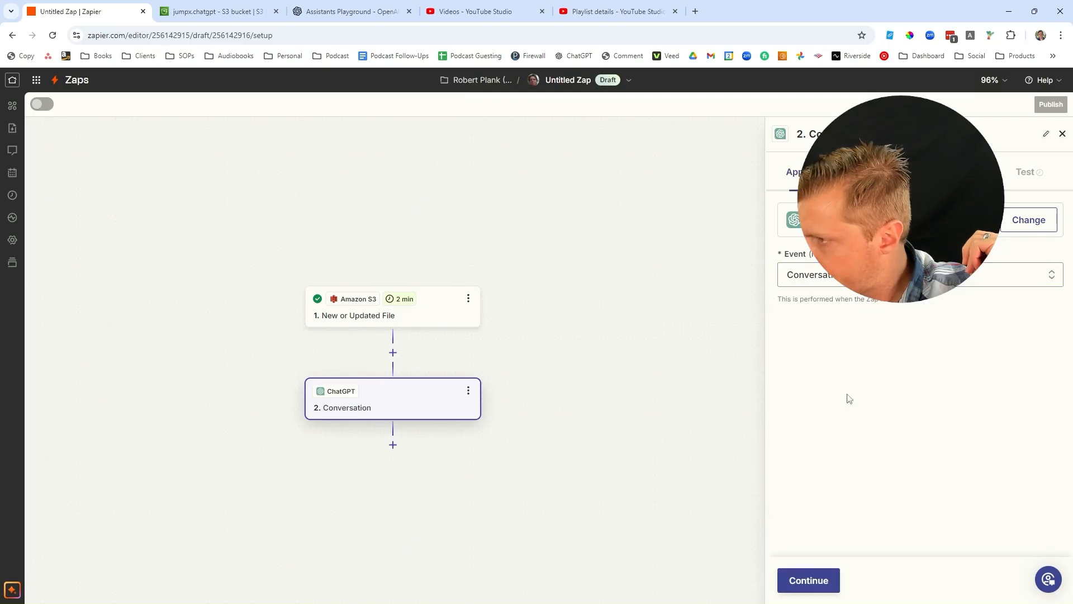
pyautogui.click(808, 580)
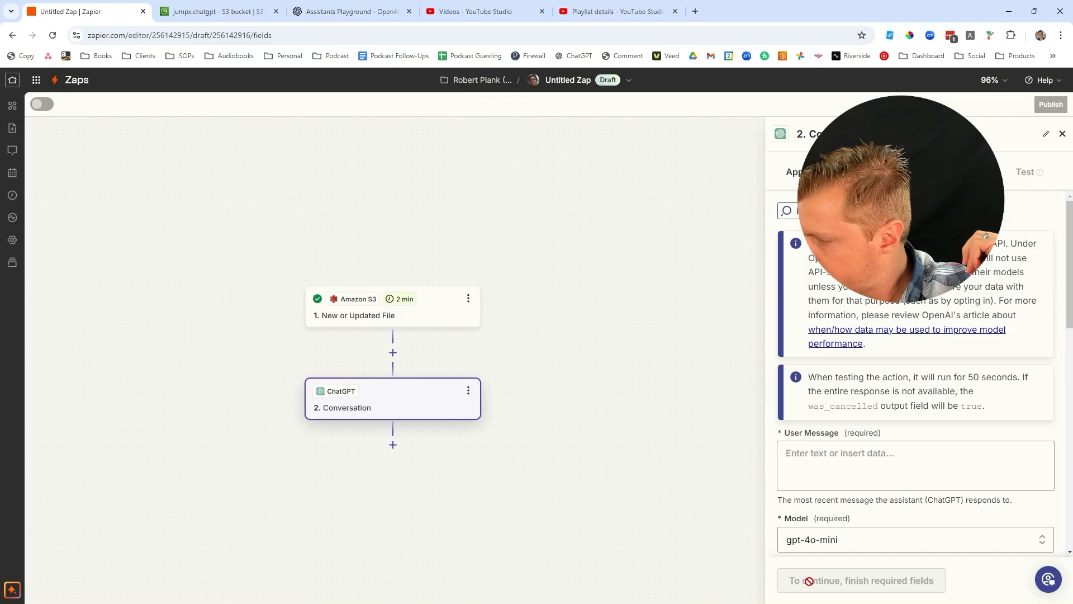
# Step: Insert the File data from the New or Updated File trigger into the User Message of the ChatGPT step
pyautogui.click(781, 468)
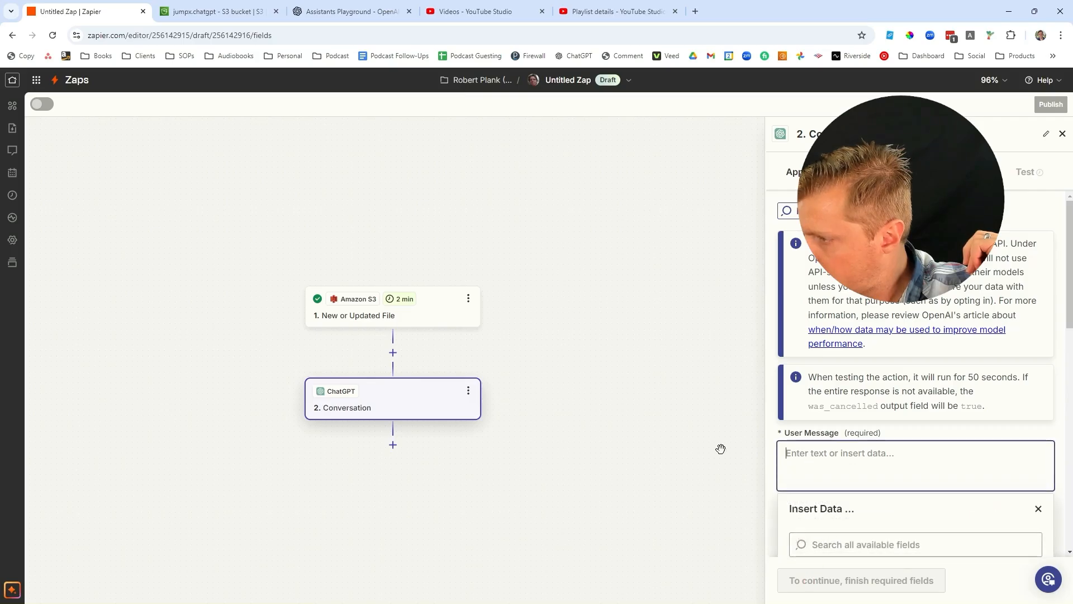
pyautogui.scroll(-1, 719, 448)
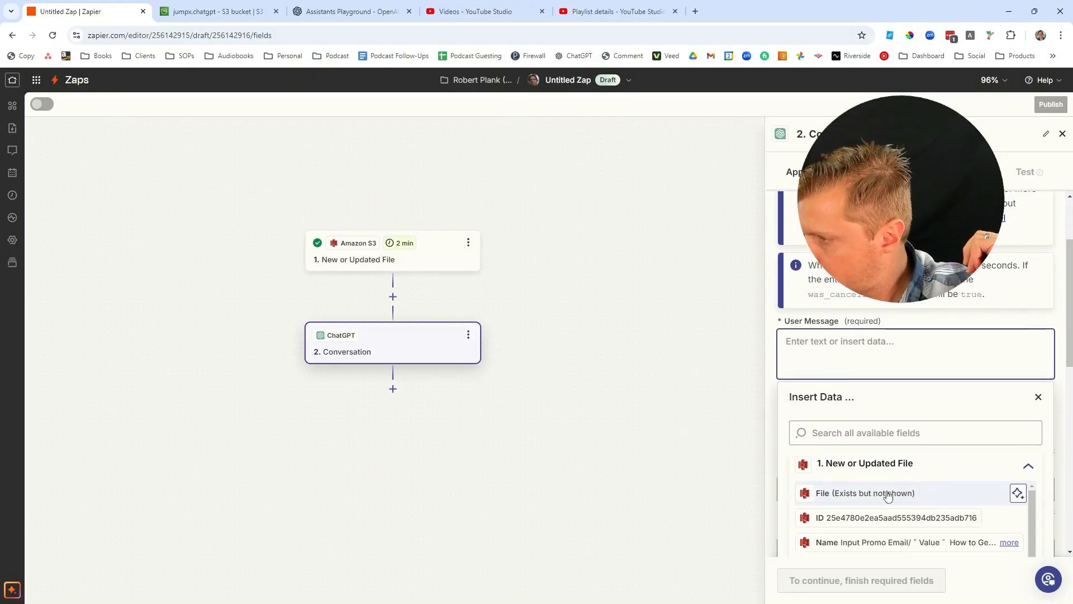
pyautogui.click(888, 496)
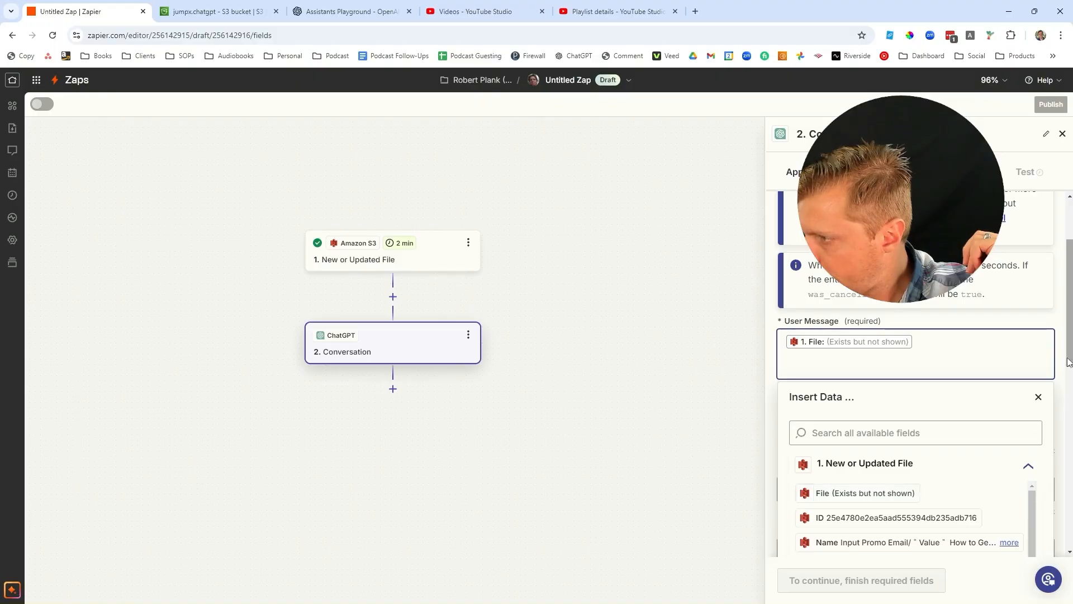
pyautogui.scroll(-1, 962, 306)
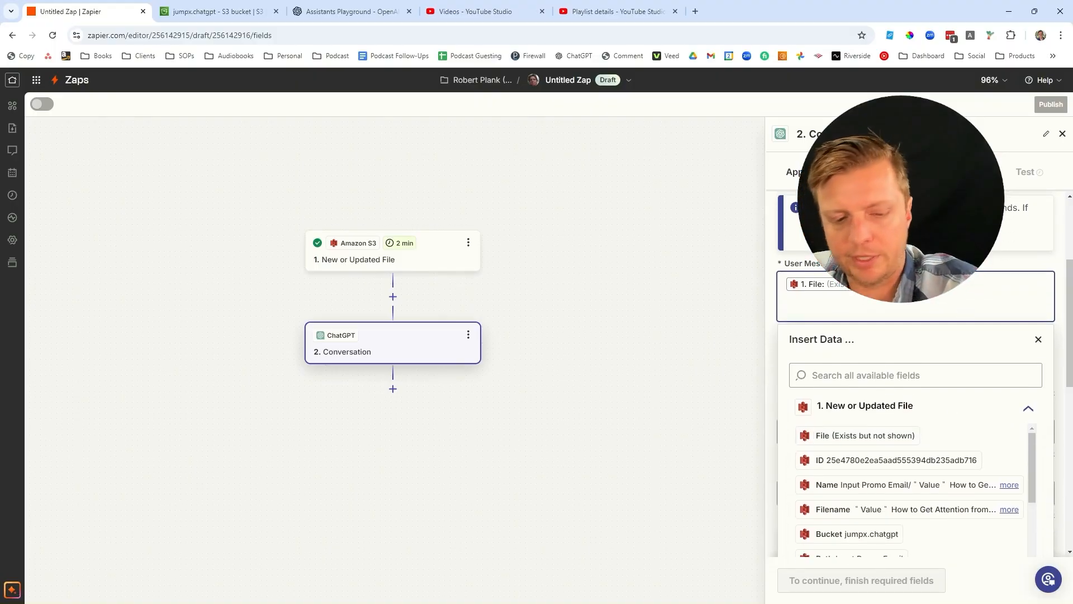
# Step: Below the file, add the prompt "Write a promotional email sending people to watch this YouTube video. Create a compelling, attention-grabbing subject line."
pyautogui.press('Return')
pyautogui.write('Wr')
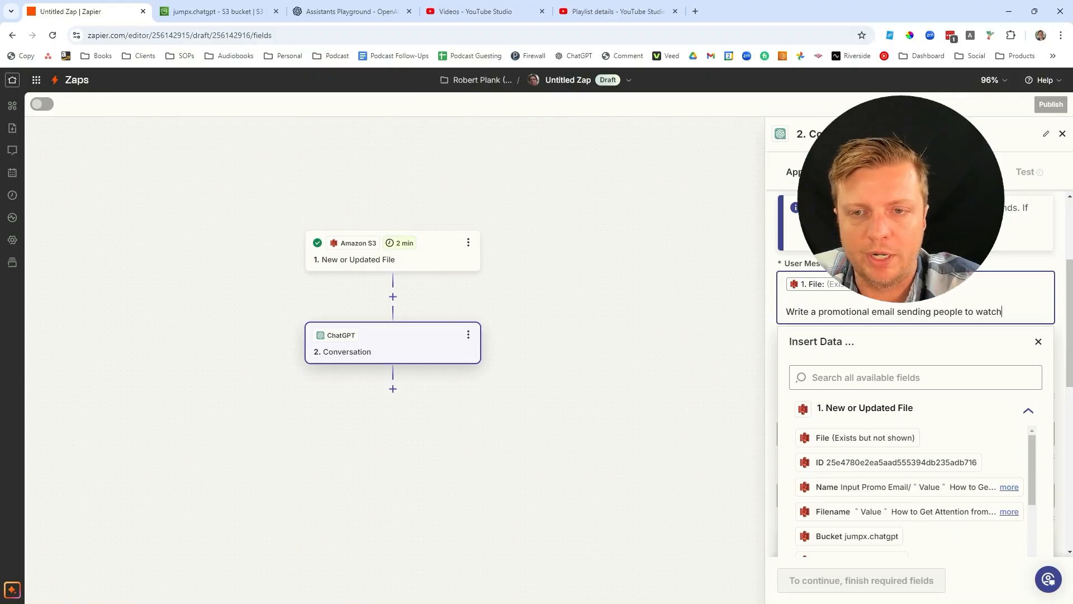
pyautogui.write('this YouTube video. Create a com')
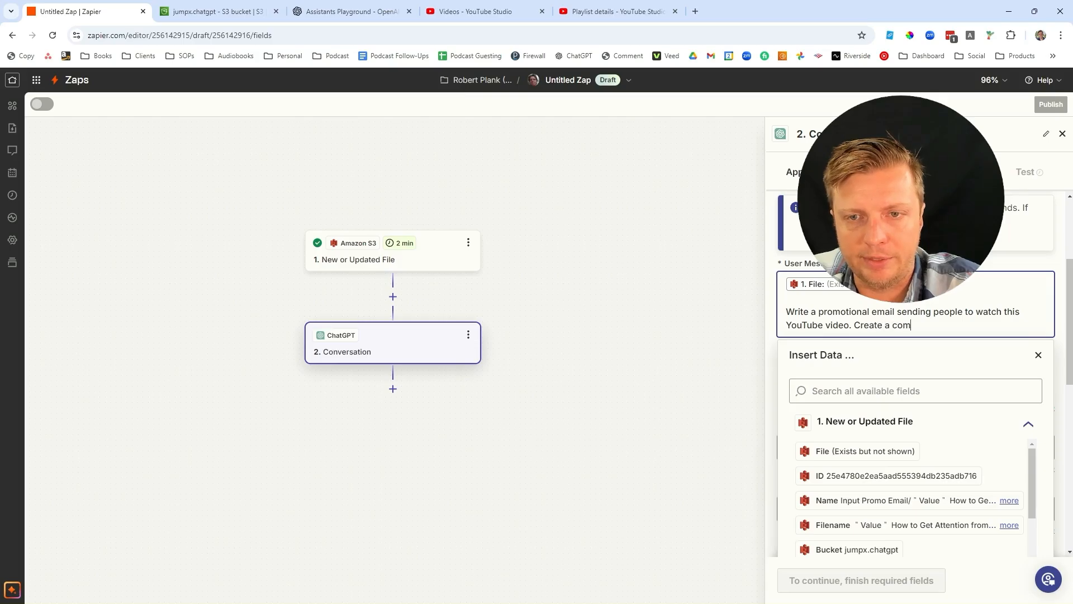
pyautogui.write('grabbing subject line. Start w')
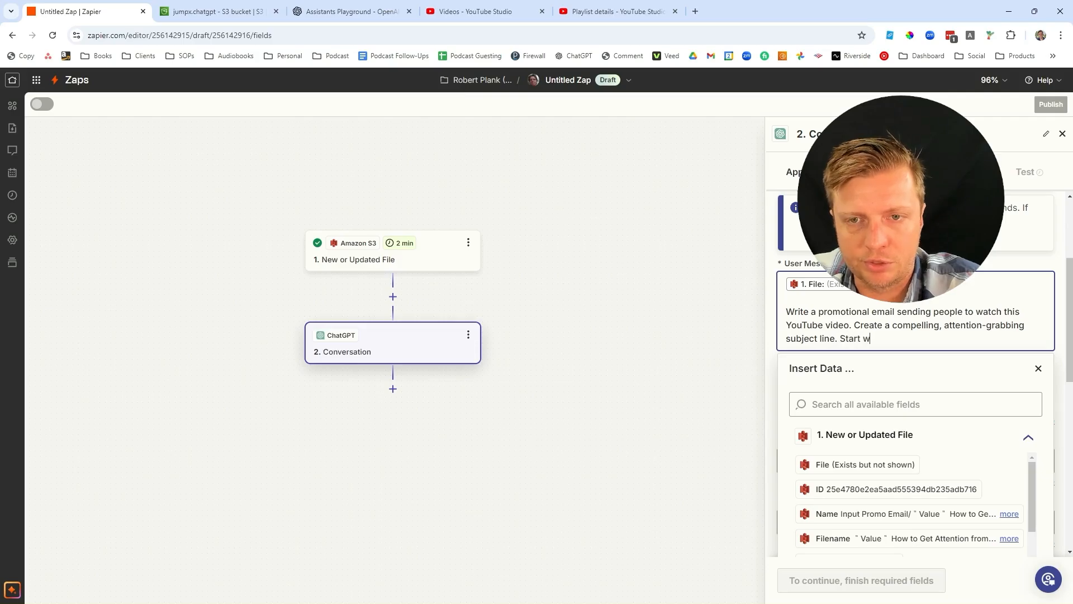
# Step: Extend the prompt with "Start with either a question or pattern interrupting attention getter."
pyautogui.write('ith either a')
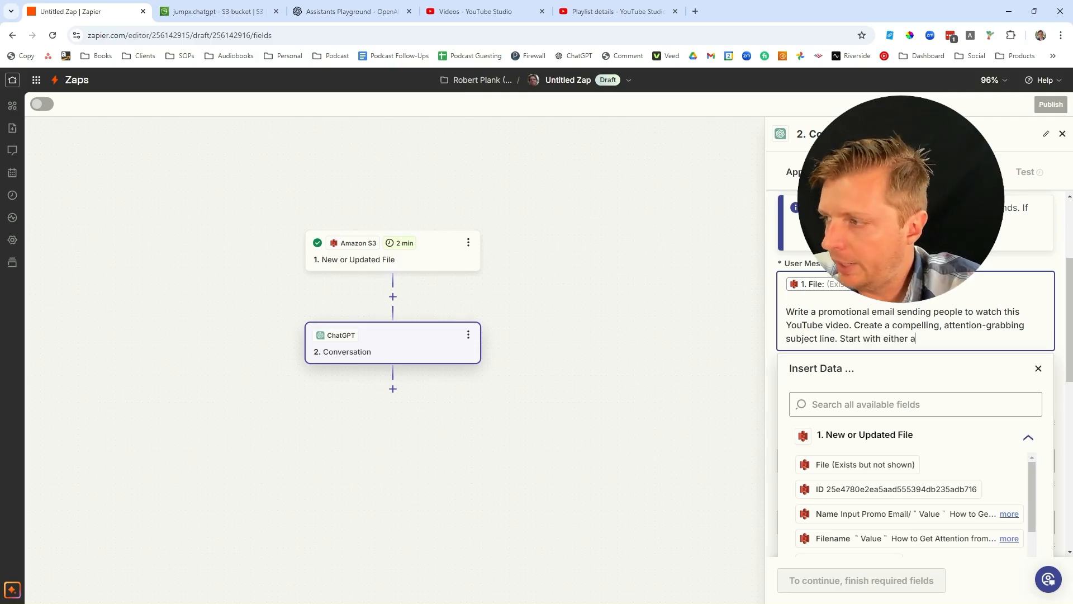
pyautogui.write(' question or patte')
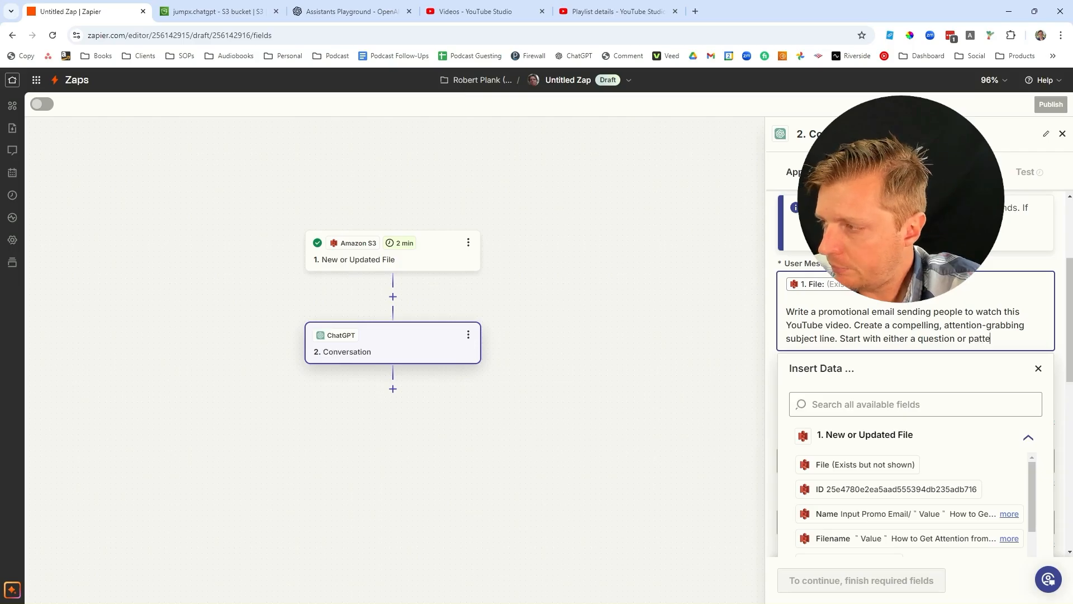
pyautogui.write('rn interrupt')
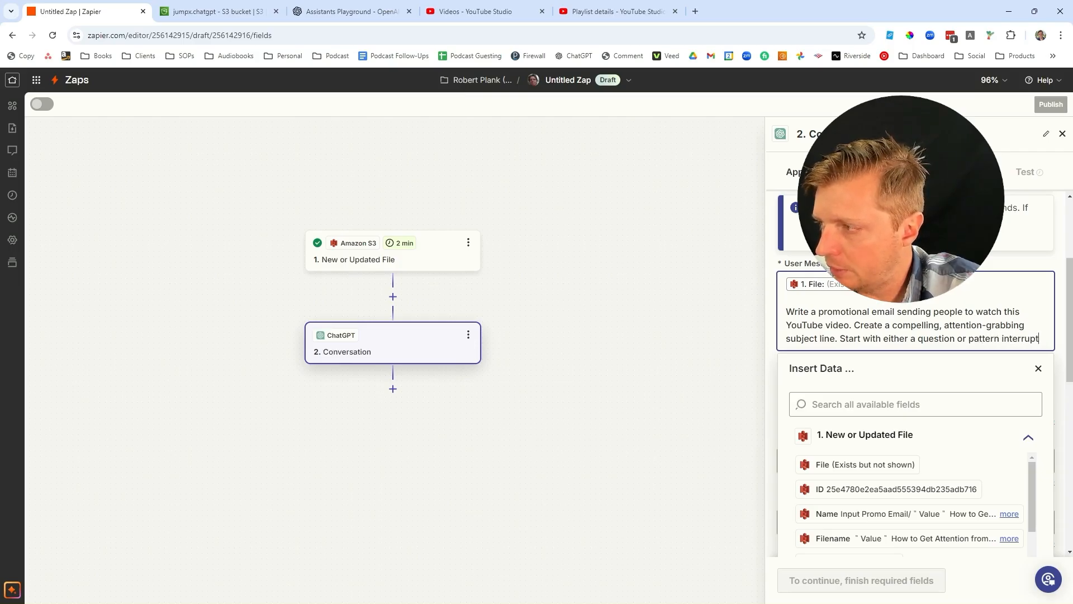
pyautogui.write('ing attention getter. List')
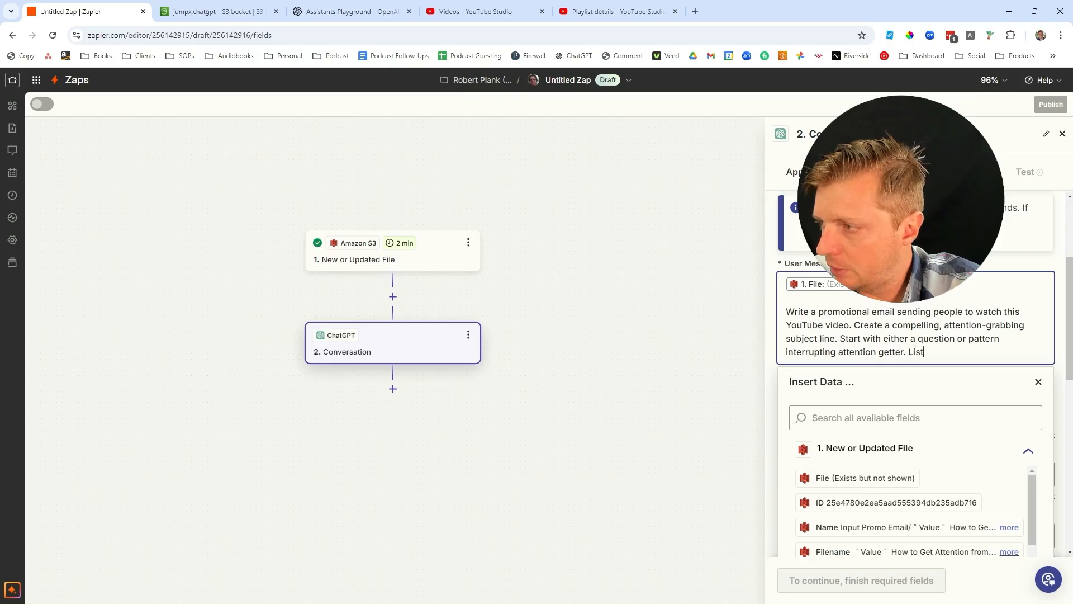
# Step: Extend the prompt with "List at least 5 compelling bullet points for why they would want to click."
pyautogui.hotkey('ctrl', 'shift', 'Left')
pyautogui.press('Right')
pyautogui.write('at least')
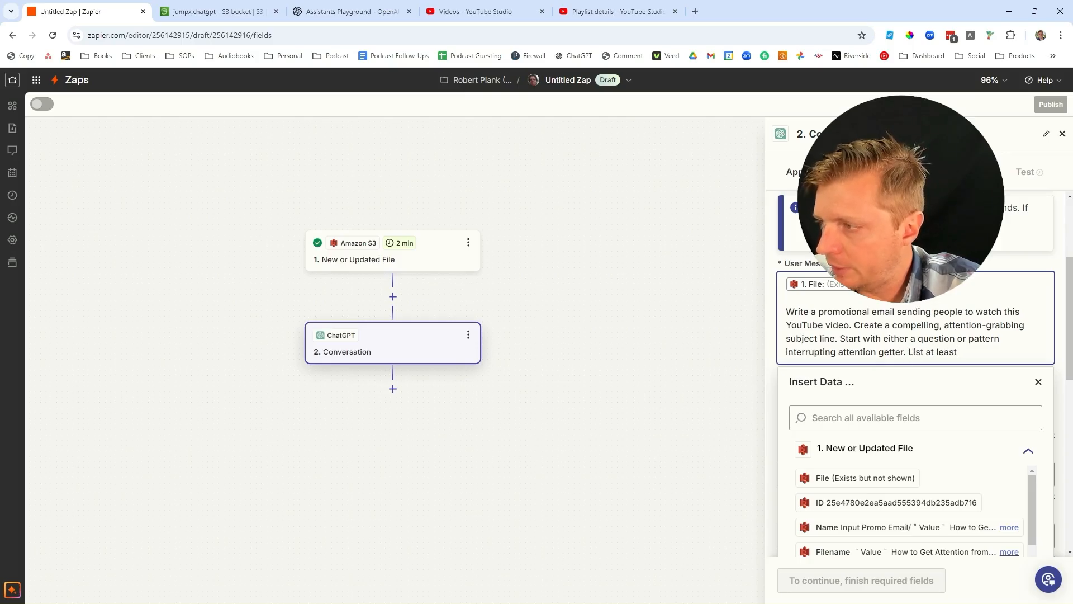
pyautogui.write(' 5 compelling bulle')
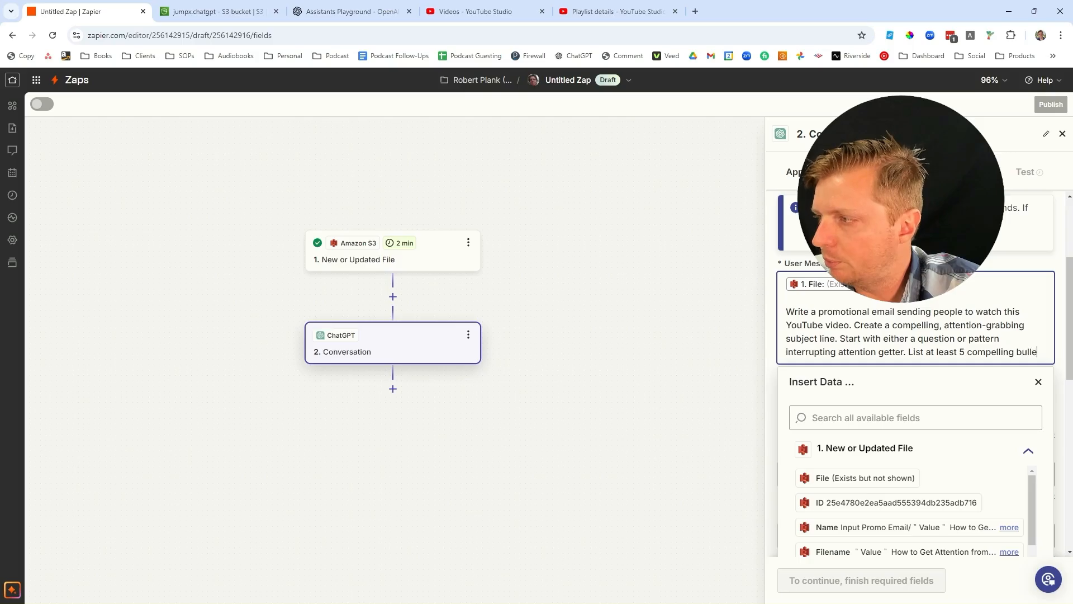
pyautogui.write('t points for why they wou')
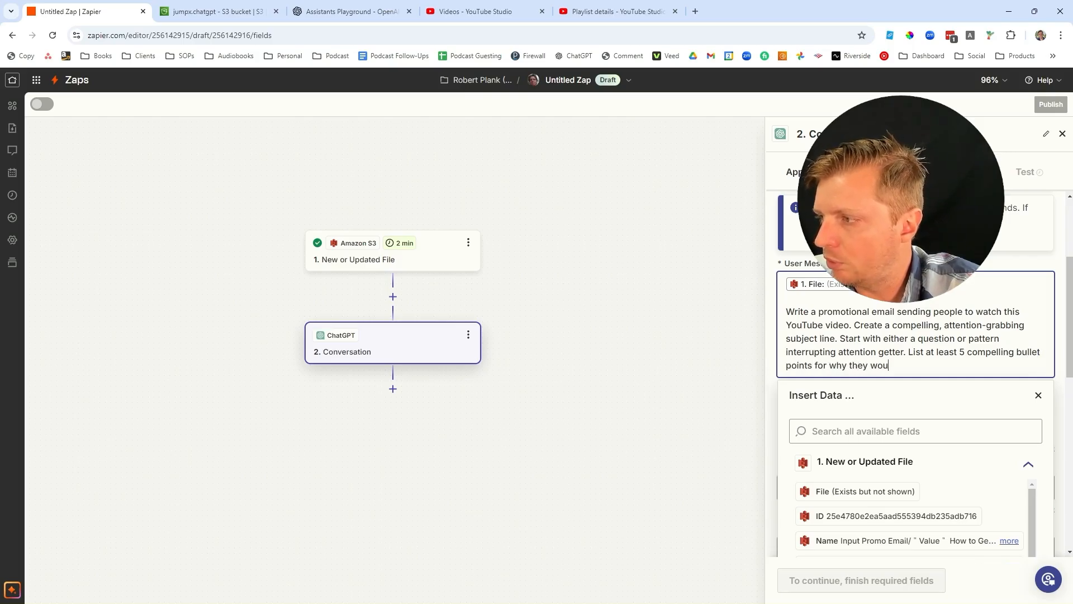
pyautogui.write('ld want to click')
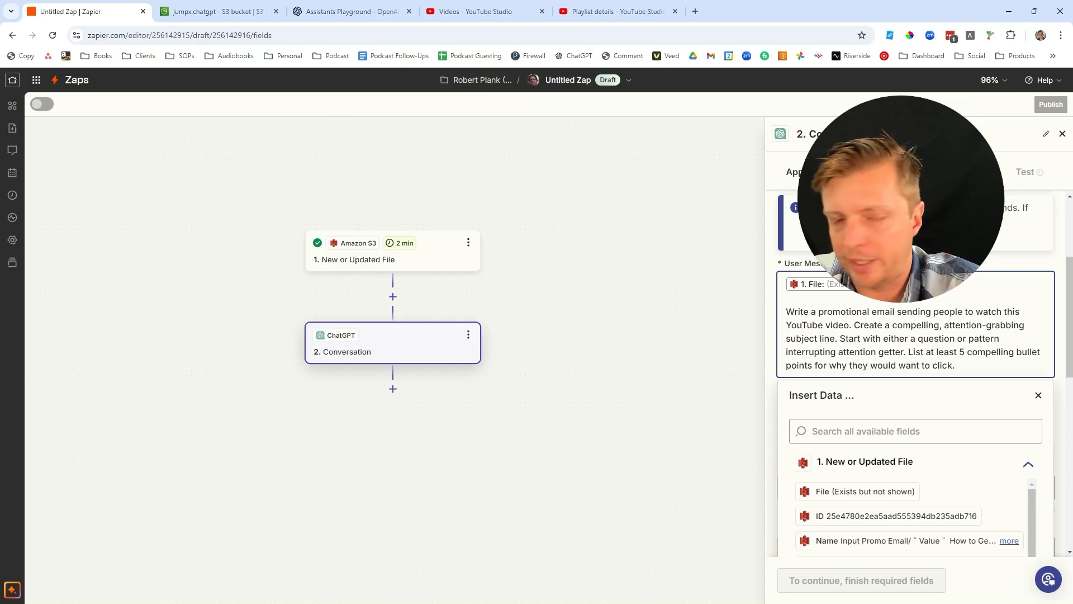
pyautogui.write('. Above')
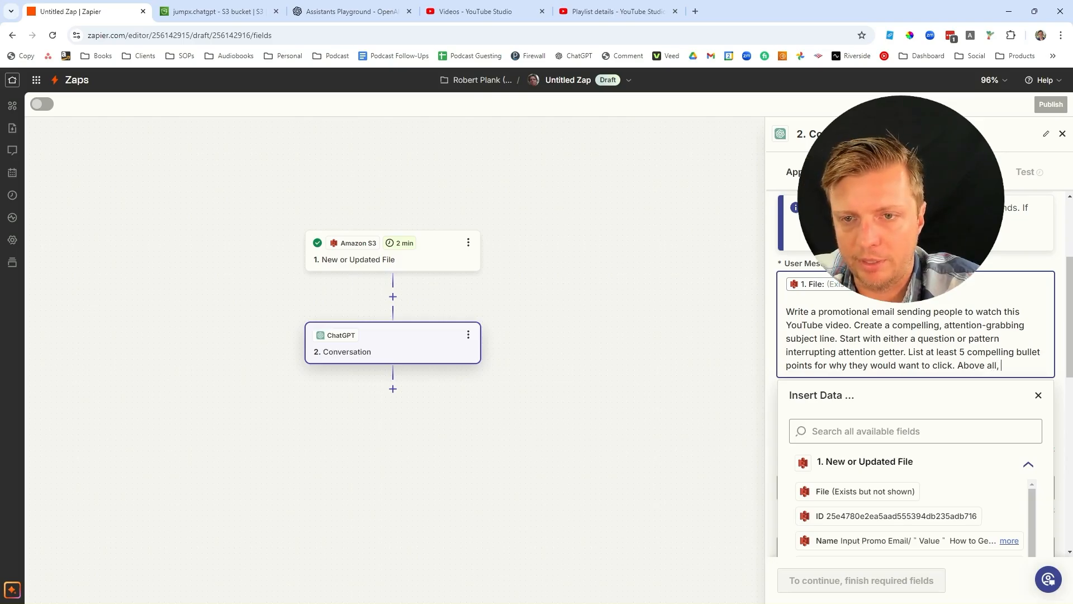
pyautogui.write(' all,')
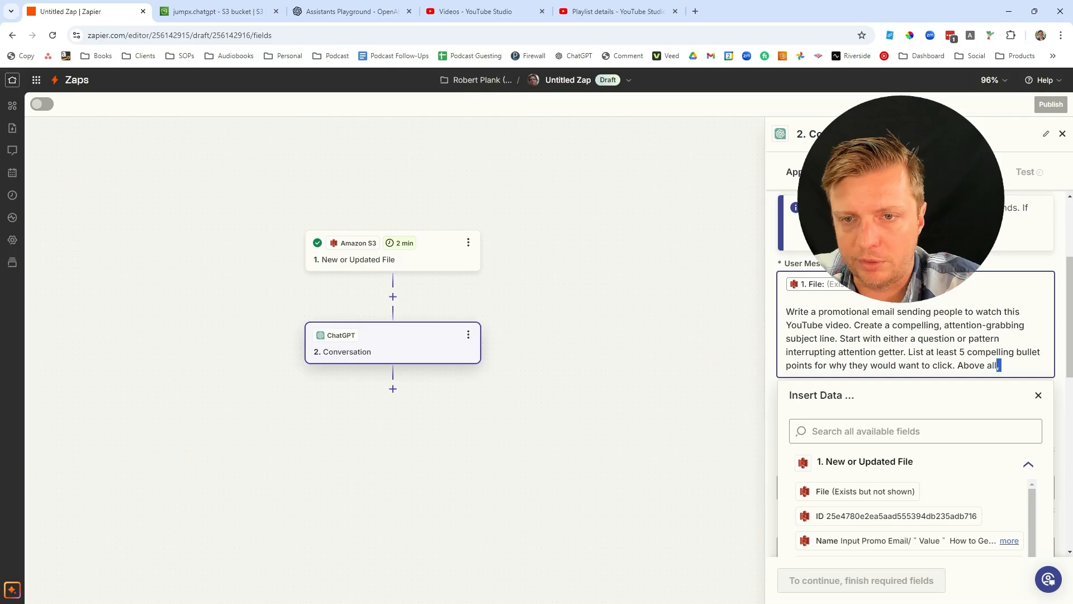
pyautogui.hotkey('ctrl', 'shift', 'Left')
pyautogui.hotkey('ctrl', 'shift', 'Left')
# Step: Extend the prompt with "Use the AIDA formula and any other conversion techniques (Cialdini Weapons of Influence) you deem necessary."
pyautogui.write('Use the AIDA formula and ')
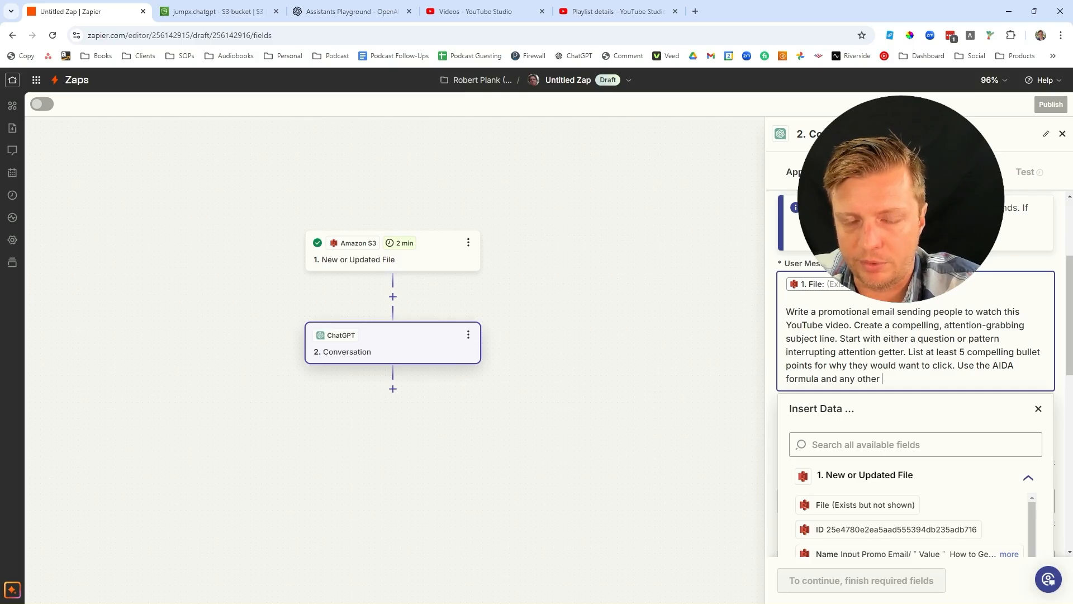
pyautogui.write('any other conversat')
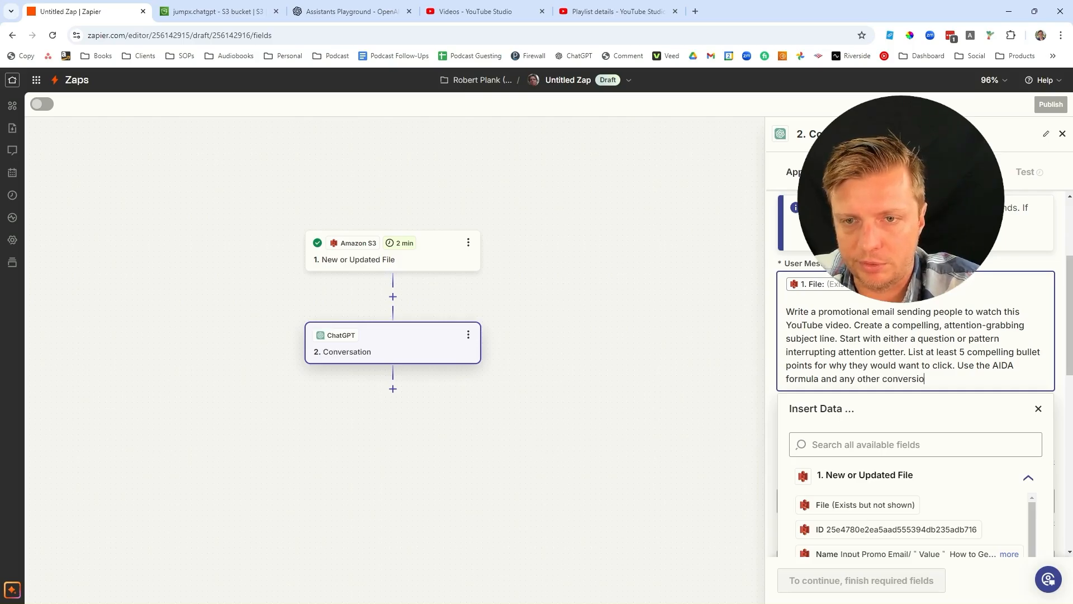
pyautogui.write('ion techniques (Cialdini Wea')
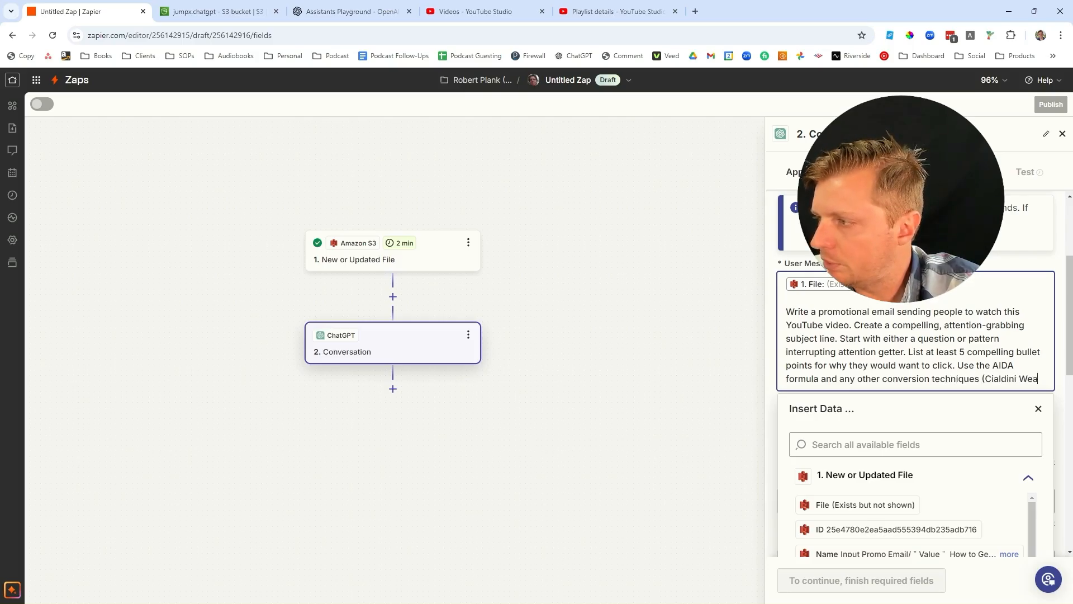
pyautogui.write('pons of Influence ')
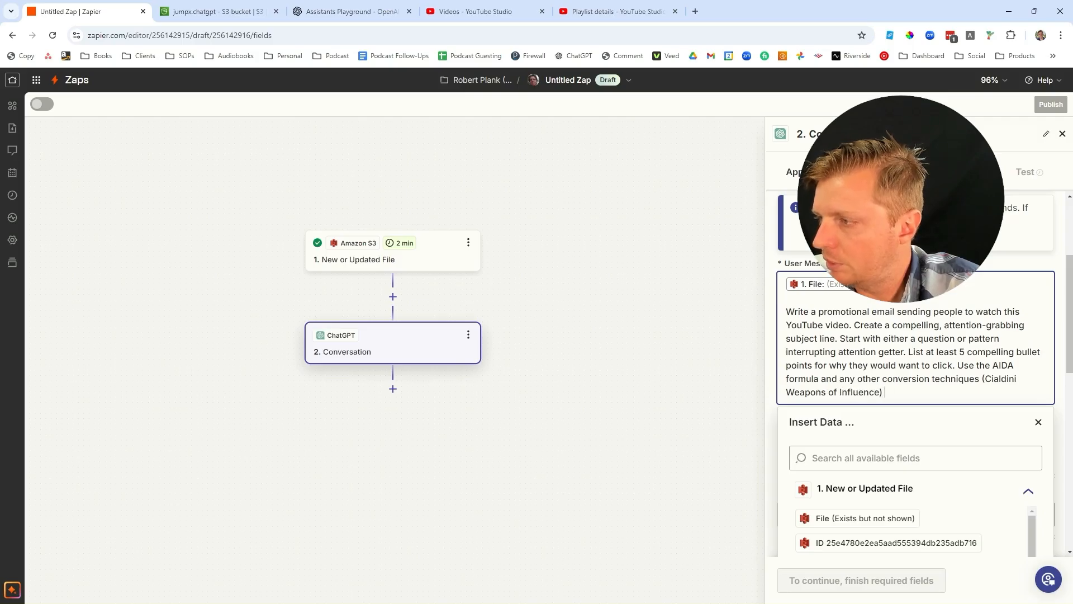
pyautogui.write(' you deem necessary. Ou')
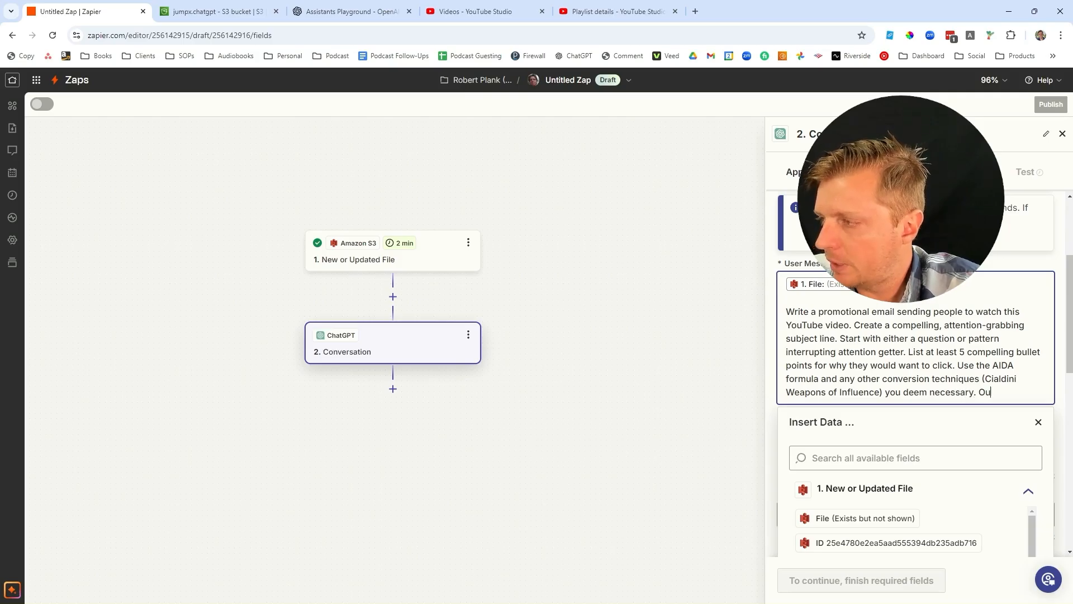
# Step: Finish the prompt with "Do not show your work. Output ONLY the promotional email."
pyautogui.press('BackSpace')
pyautogui.press('BackSpace')
pyautogui.write('Do not show your ')
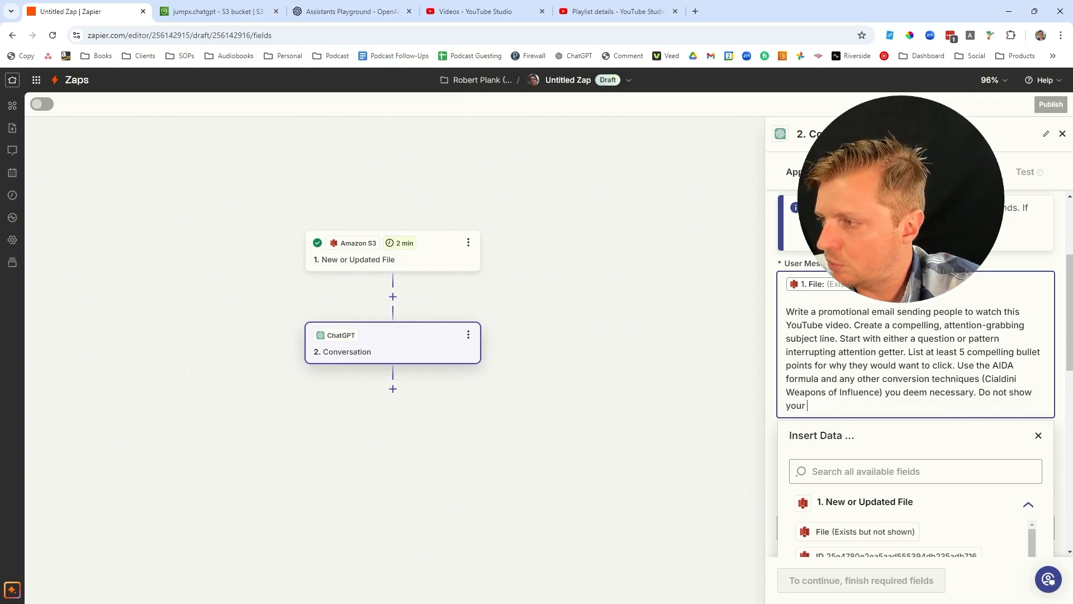
pyautogui.write('work. Output ')
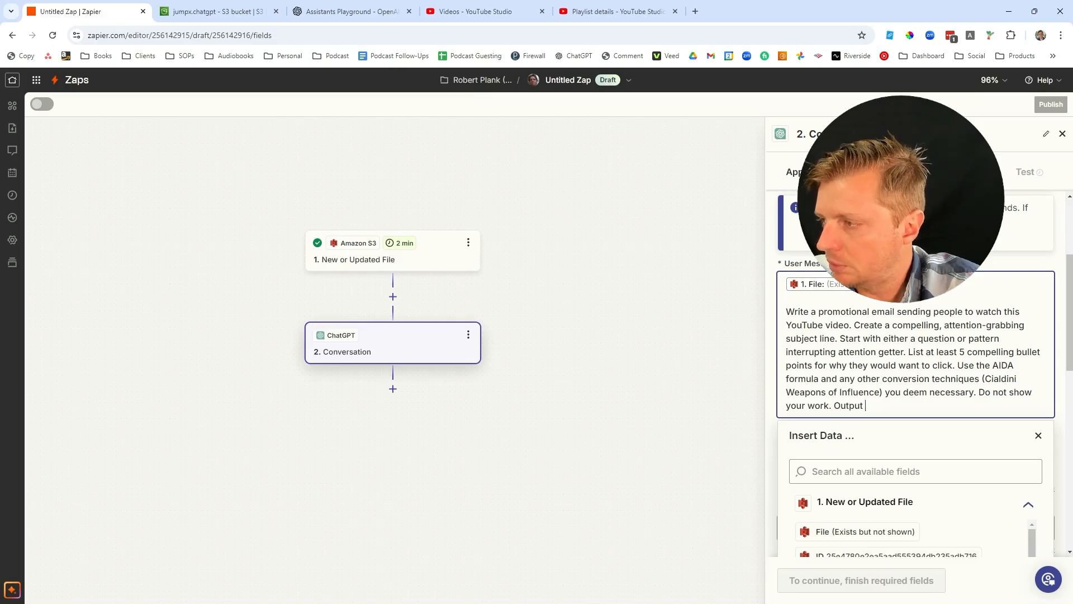
pyautogui.write('ONLY the promotional email.')
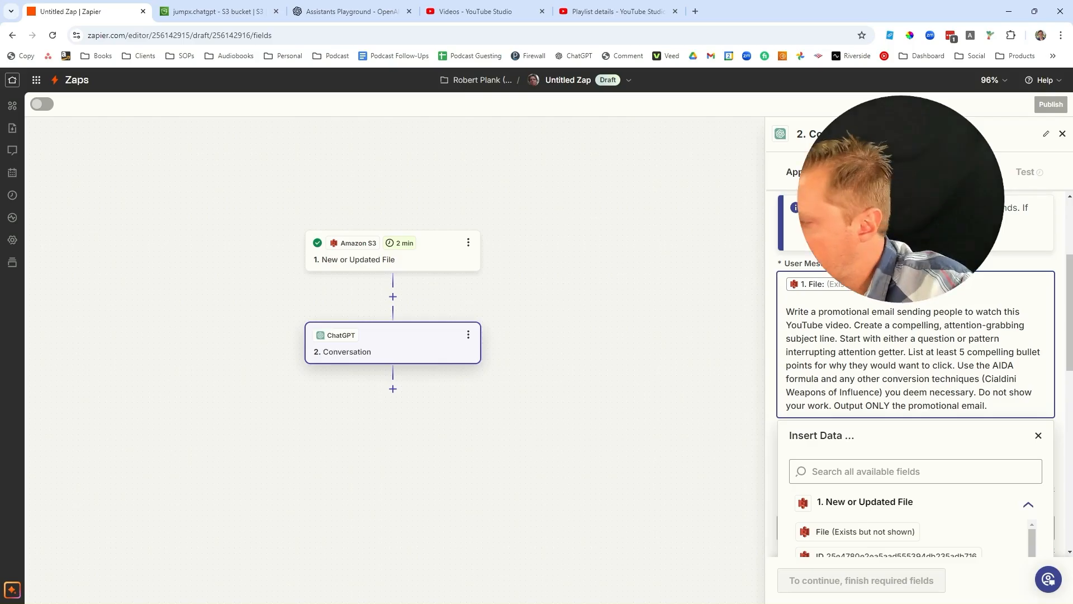
# Step: Review the remaining ChatGPT step settings, continue with the gpt-4o-mini model and run a test of the step
pyautogui.scroll(-6, 924, 432)
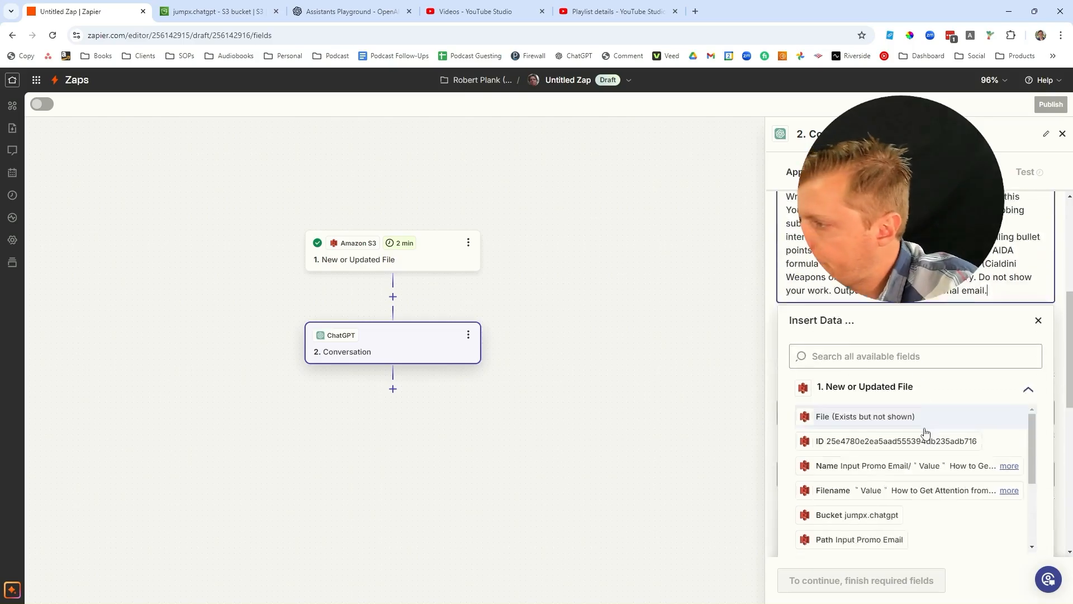
pyautogui.scroll(-3, 843, 427)
pyautogui.scroll(-2, 845, 428)
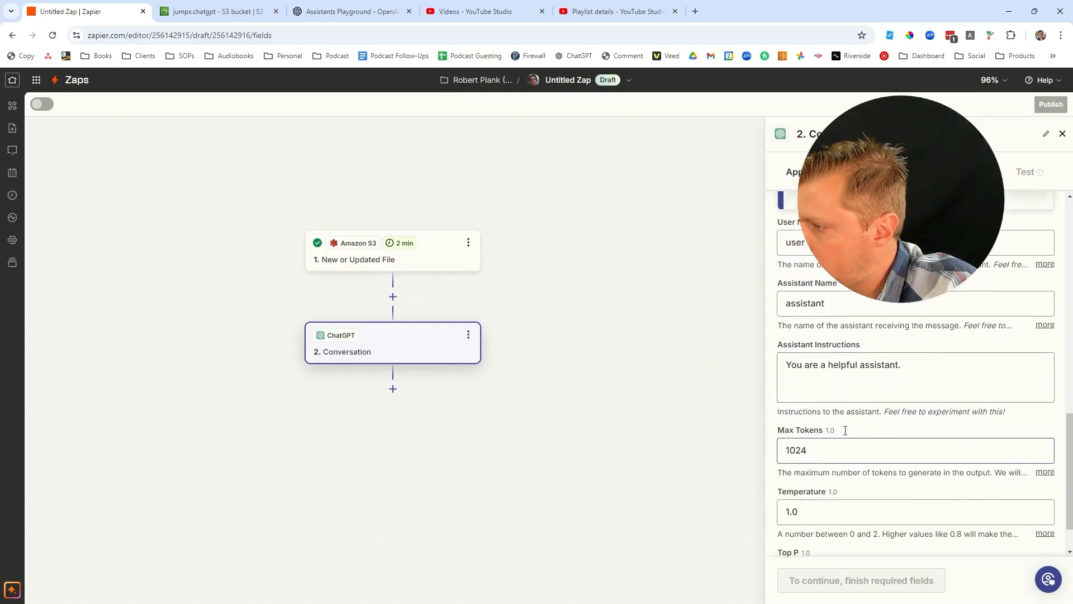
pyautogui.moveTo(1069, 525); pyautogui.dragTo(1068, 373)
pyautogui.click(1044, 359)
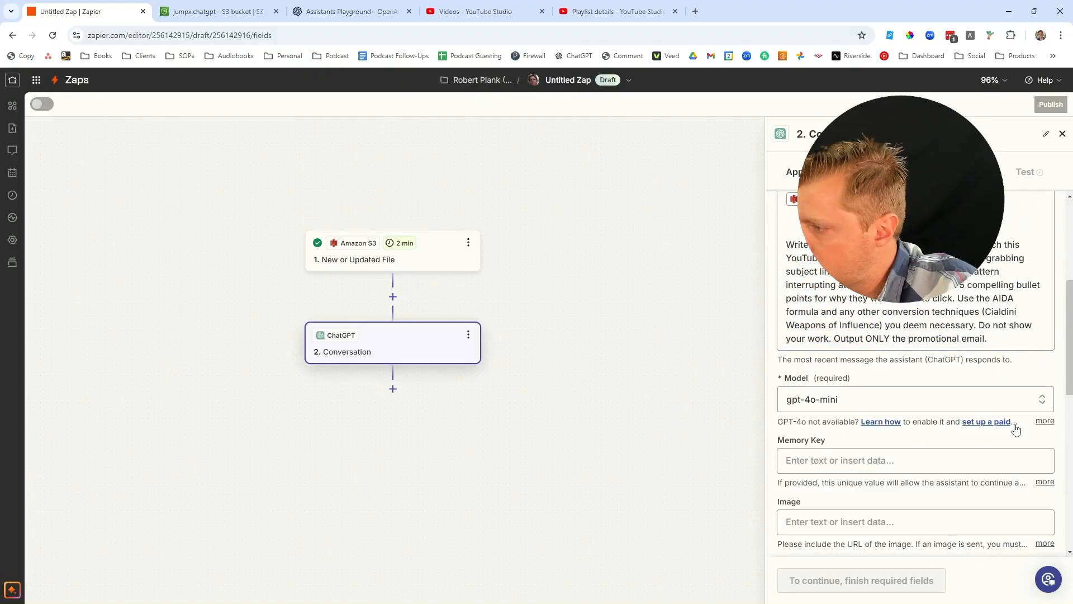
pyautogui.click(817, 581)
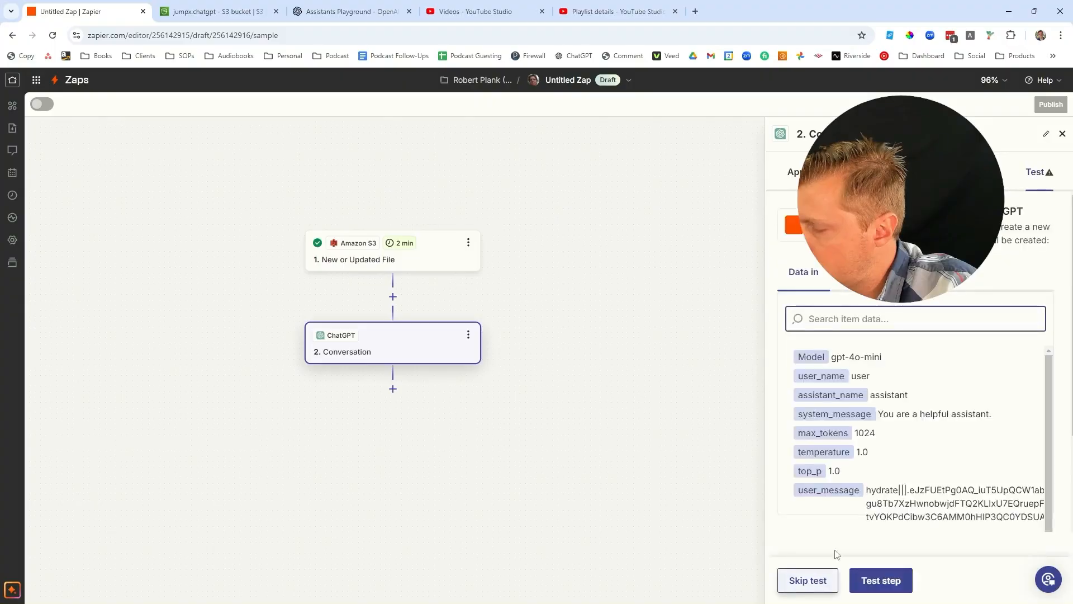
pyautogui.click(875, 581)
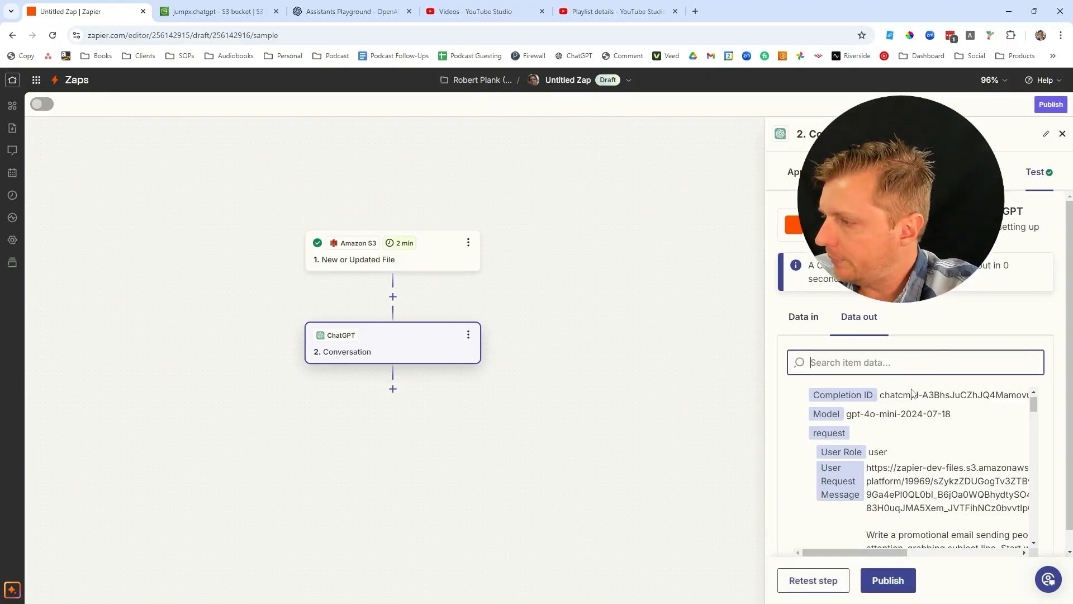
# Step: Examine the promotional email and the video link that ChatGPT generated in the test's output data
pyautogui.scroll(-1, 985, 402)
pyautogui.moveTo(1032, 412)
pyautogui.mouseDown()
pyautogui.moveTo(1037, 442)
pyautogui.moveTo(1041, 427)
pyautogui.mouseUp()
pyautogui.moveTo(903, 552); pyautogui.dragTo(925, 551)
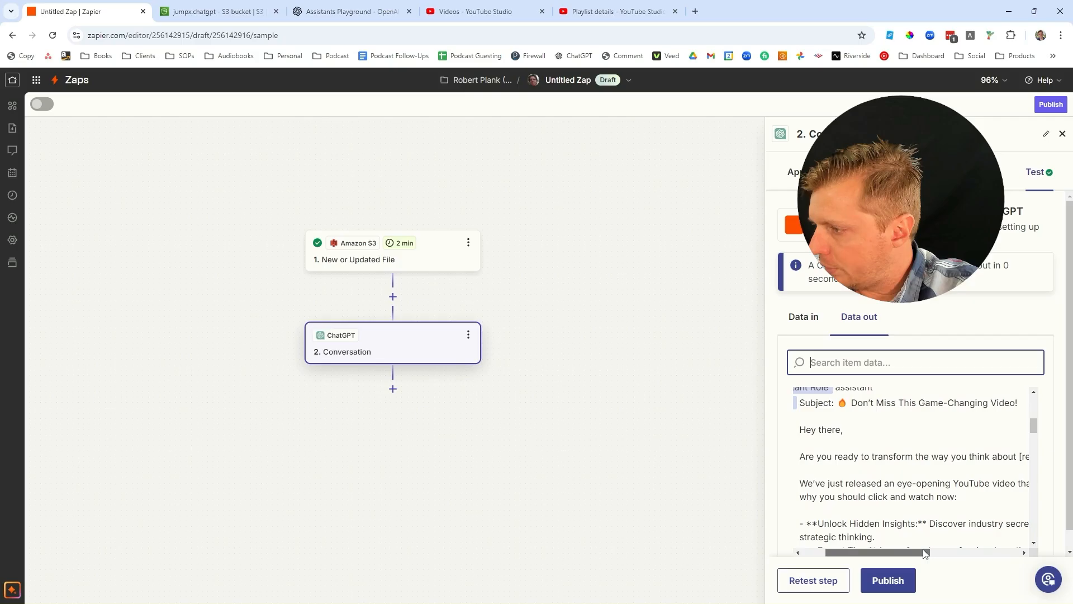
pyautogui.scroll(-2, 923, 520)
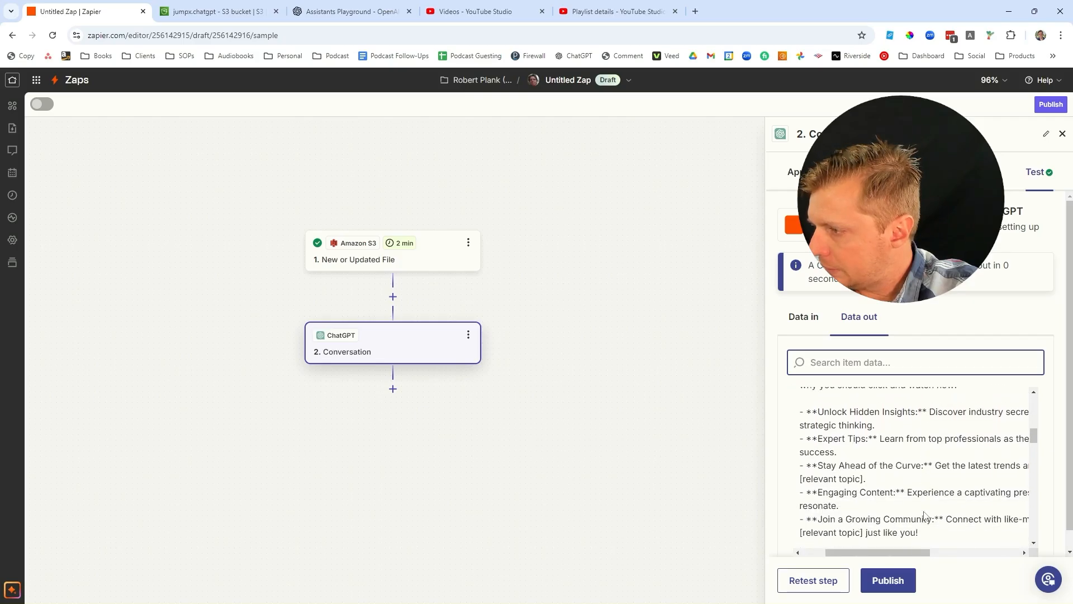
pyautogui.scroll(5, 925, 517)
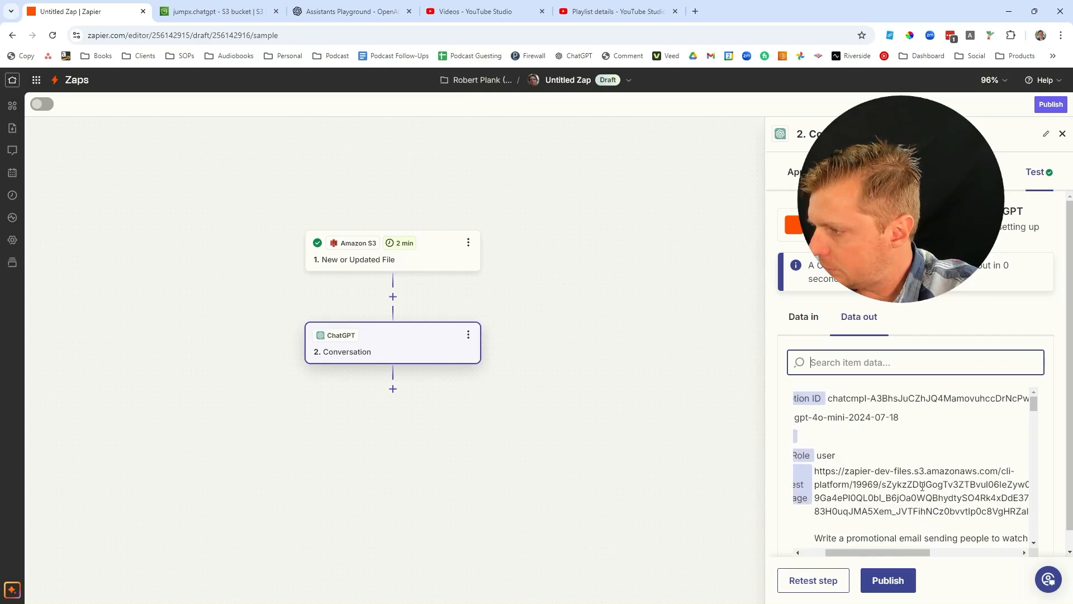
pyautogui.scroll(-10, 1028, 447)
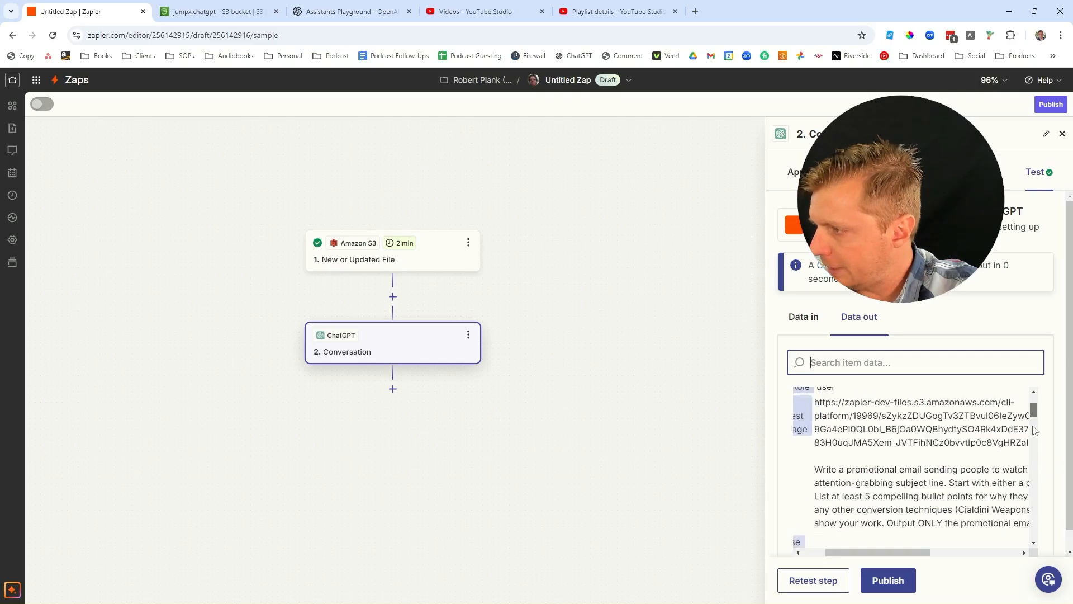
pyautogui.moveTo(1038, 486); pyautogui.dragTo(1041, 450)
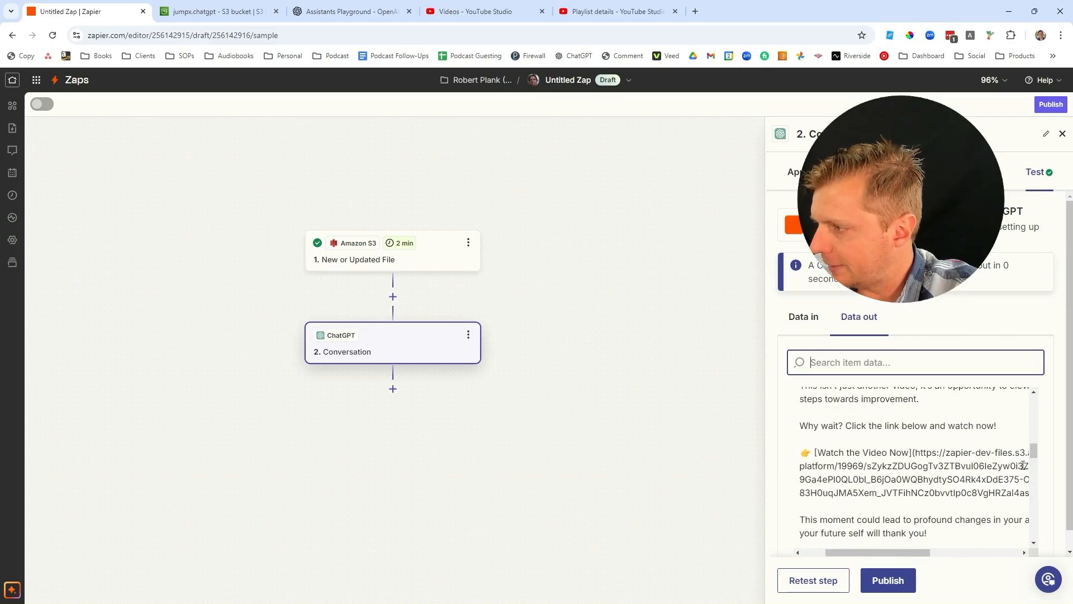
pyautogui.scroll(-1, 1023, 465)
# Step: Return to the ChatGPT step's configuration and look through the New or Updated File fields available for the User Message
pyautogui.click(973, 172)
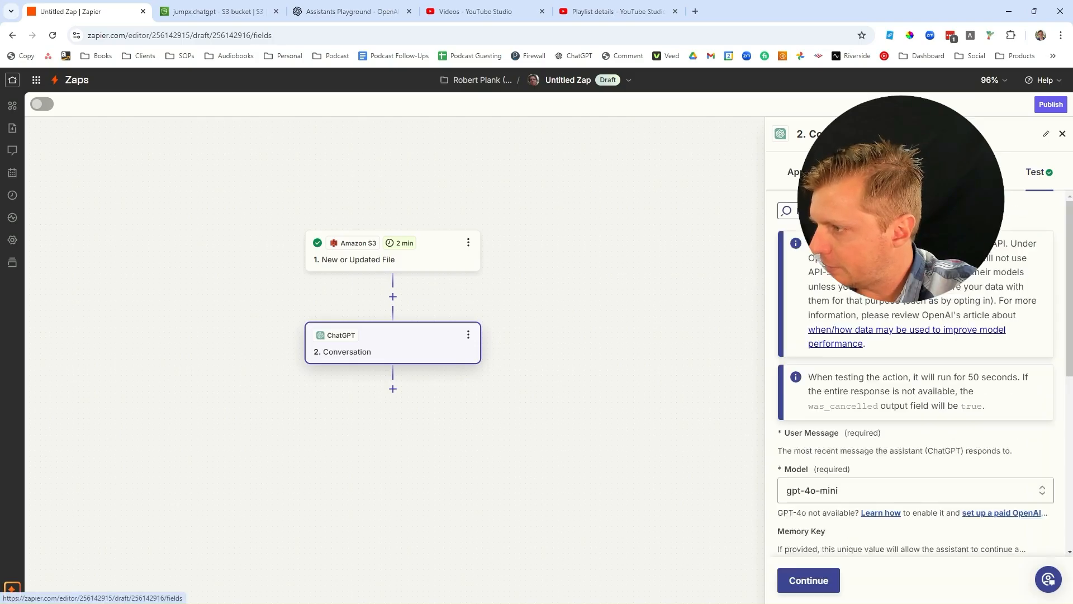
pyautogui.click(901, 172)
pyautogui.click(973, 172)
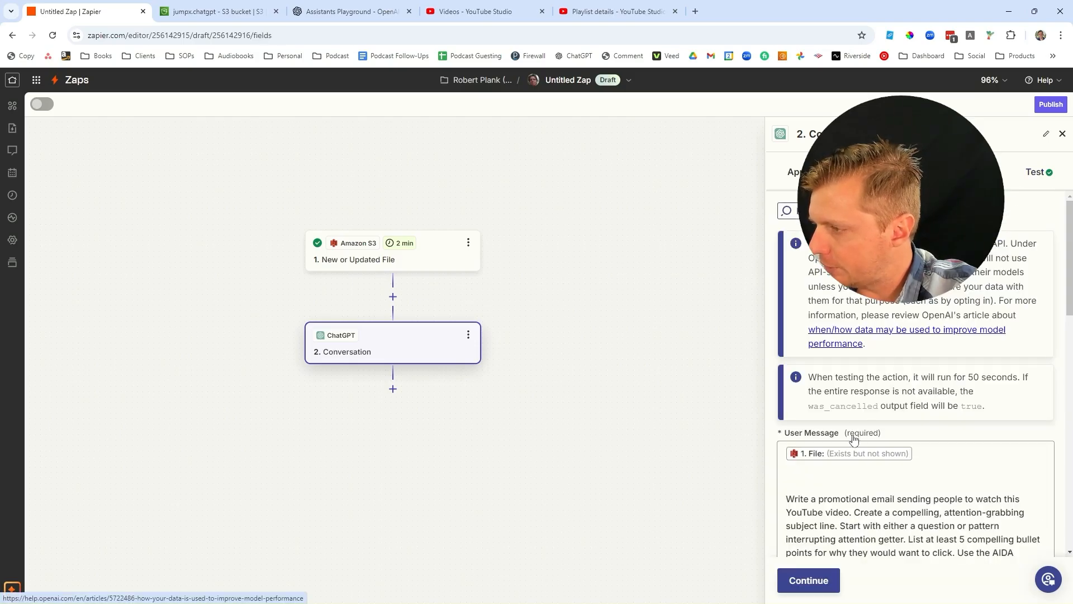
pyautogui.click(850, 438)
pyautogui.scroll(-4, 894, 506)
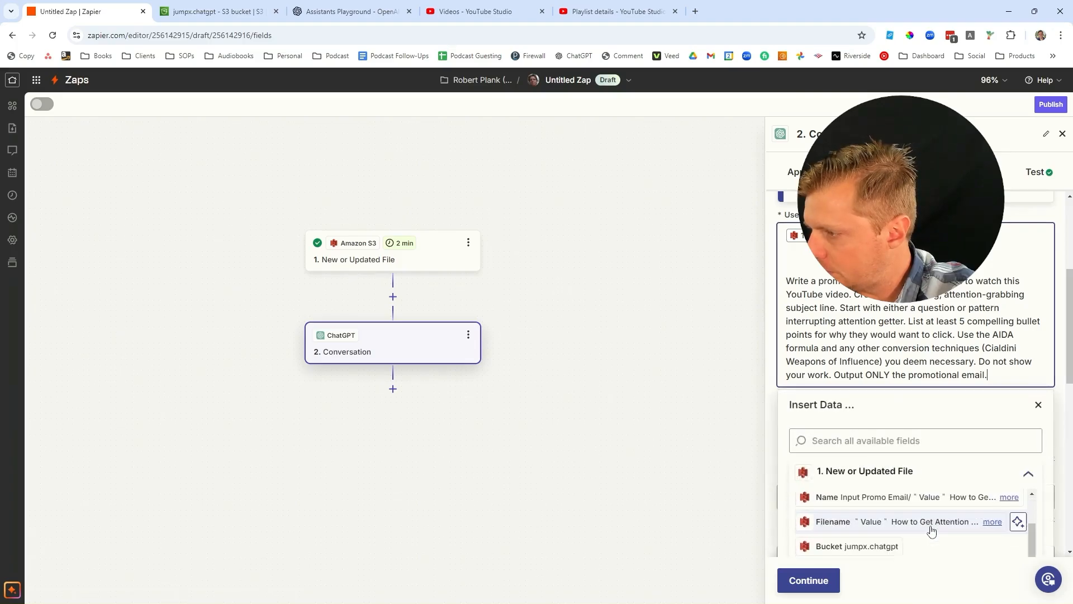
pyautogui.scroll(2, 932, 529)
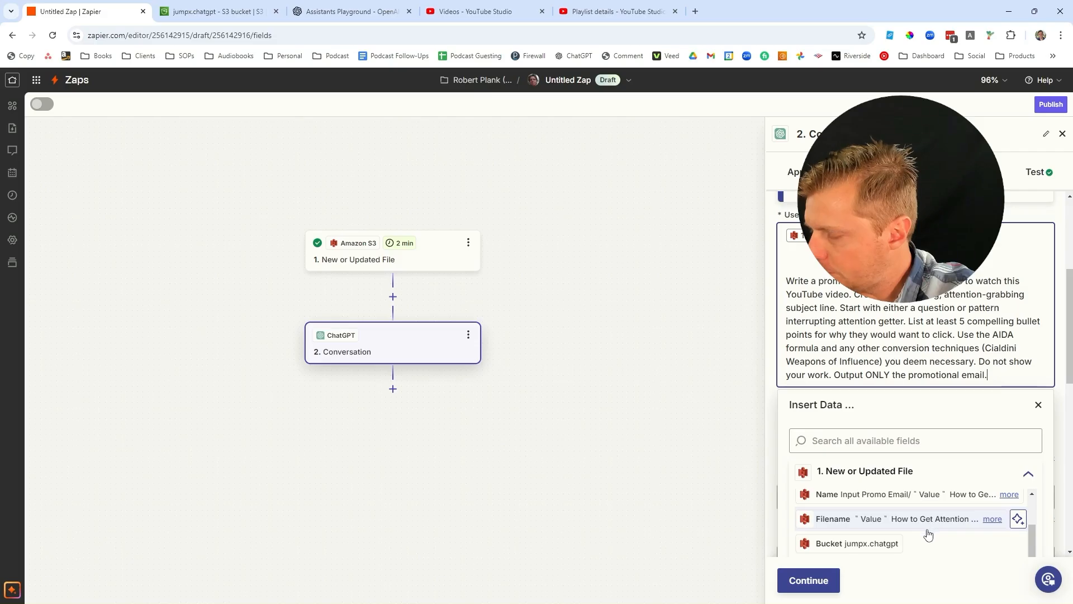
pyautogui.scroll(-2, 933, 528)
pyautogui.scroll(4, 929, 532)
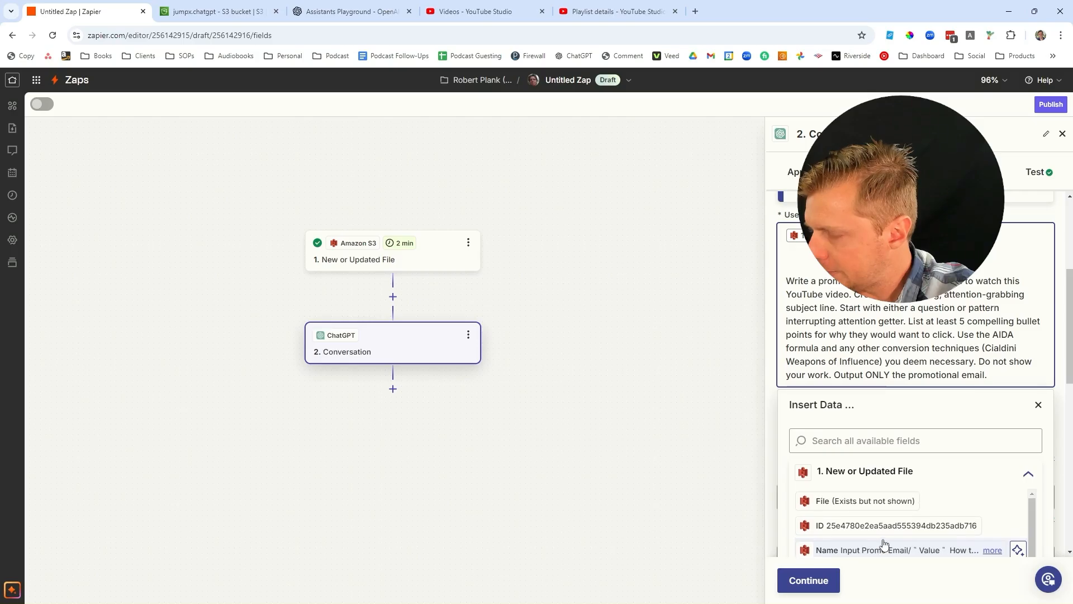
pyautogui.scroll(1, 882, 537)
pyautogui.scroll(-1, 881, 538)
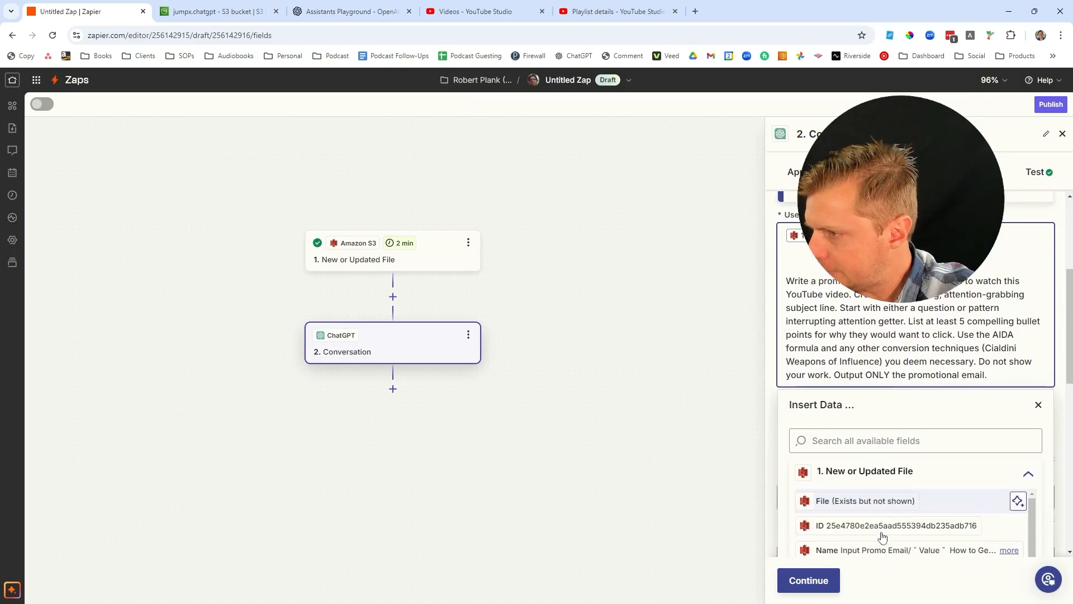
pyautogui.scroll(-2, 889, 520)
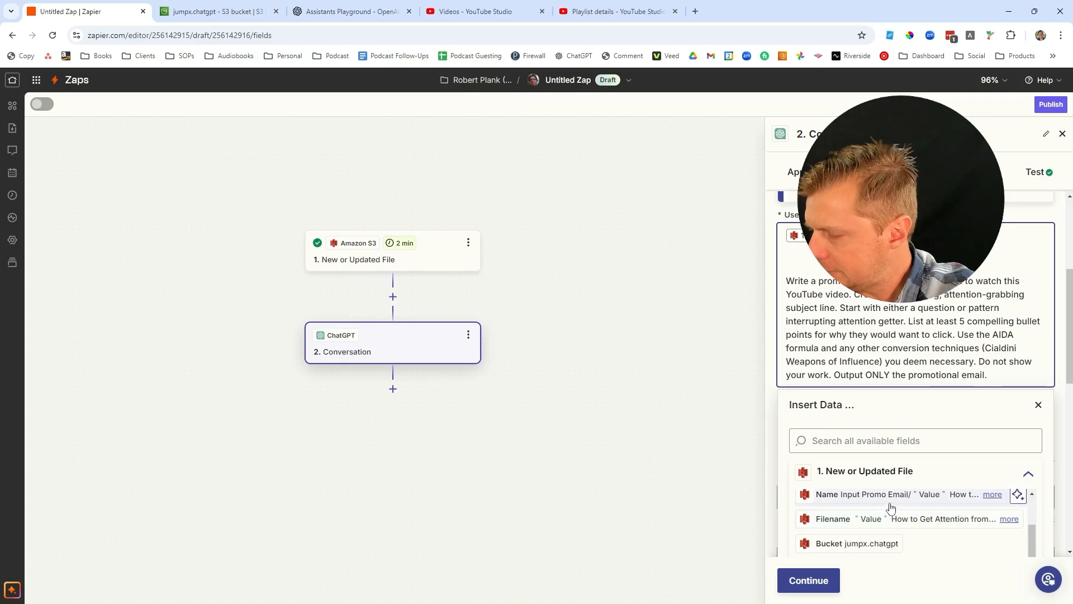
pyautogui.click(987, 501)
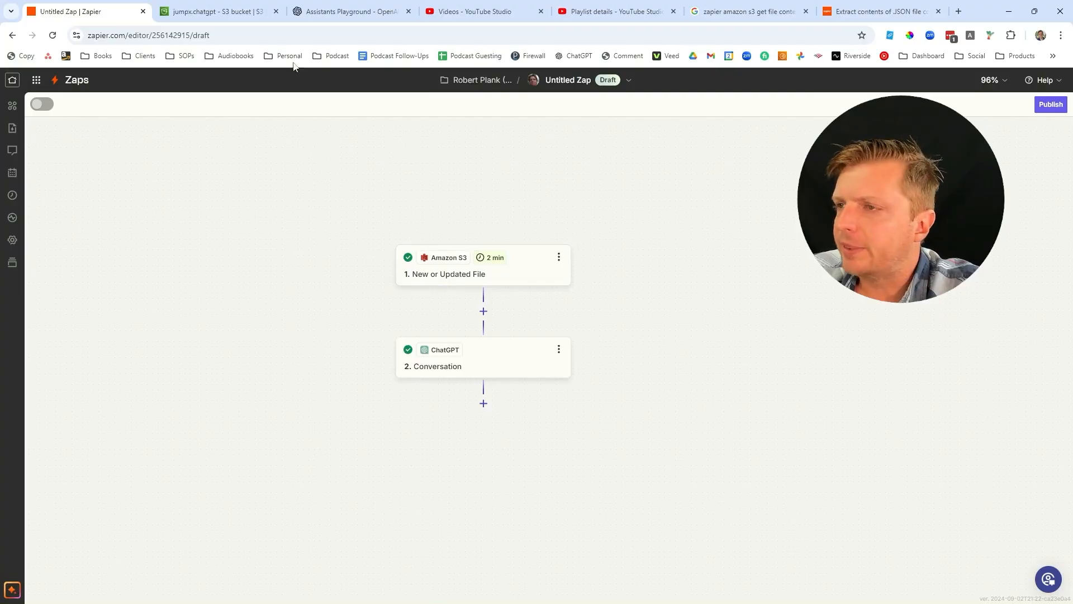
# Step: Switch to the Amazon S3 console, go up to the jumpx.chatgpt bucket and examine its properties and permissions
pyautogui.click(202, 17)
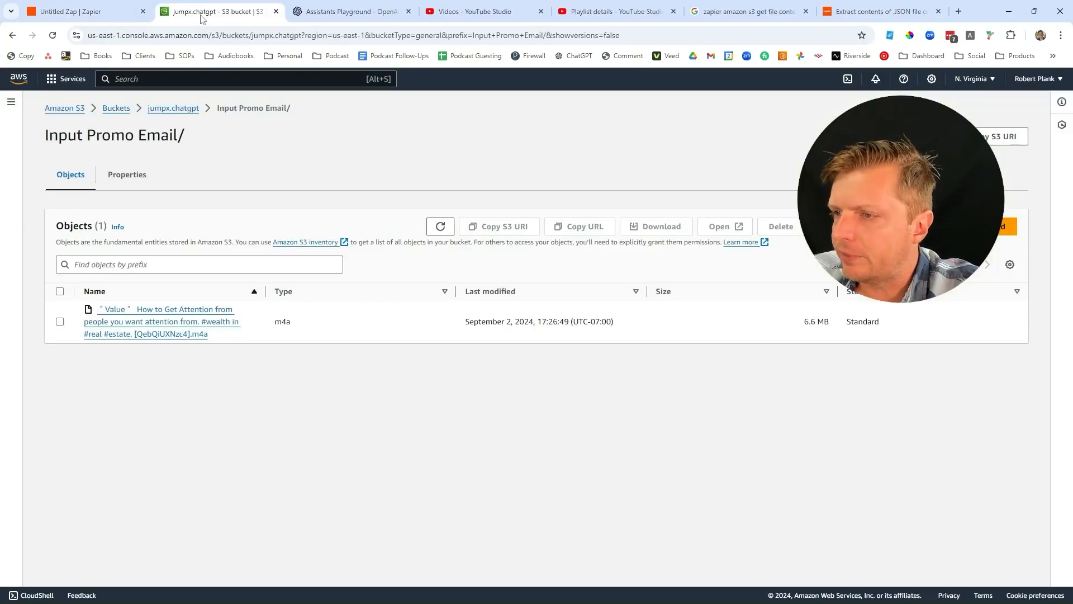
pyautogui.click(174, 109)
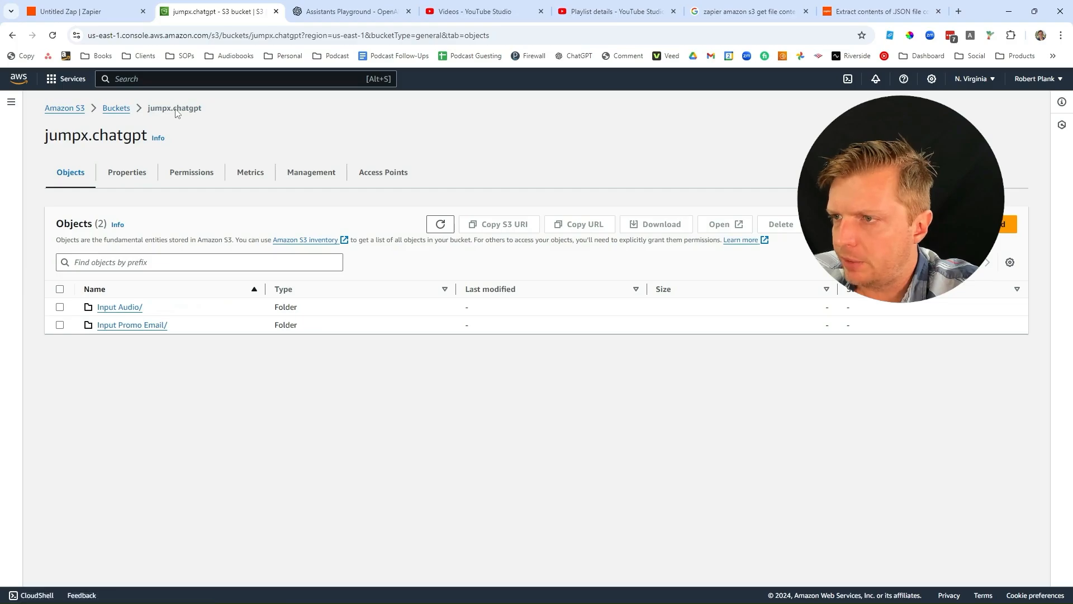
pyautogui.click(59, 325)
pyautogui.click(127, 173)
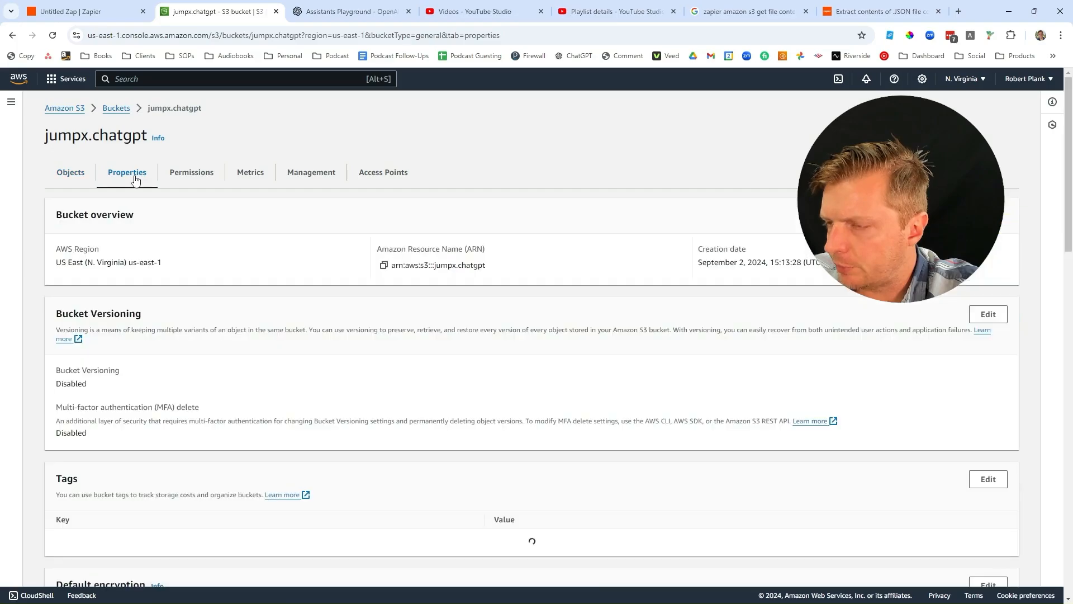
pyautogui.scroll(-10, 189, 342)
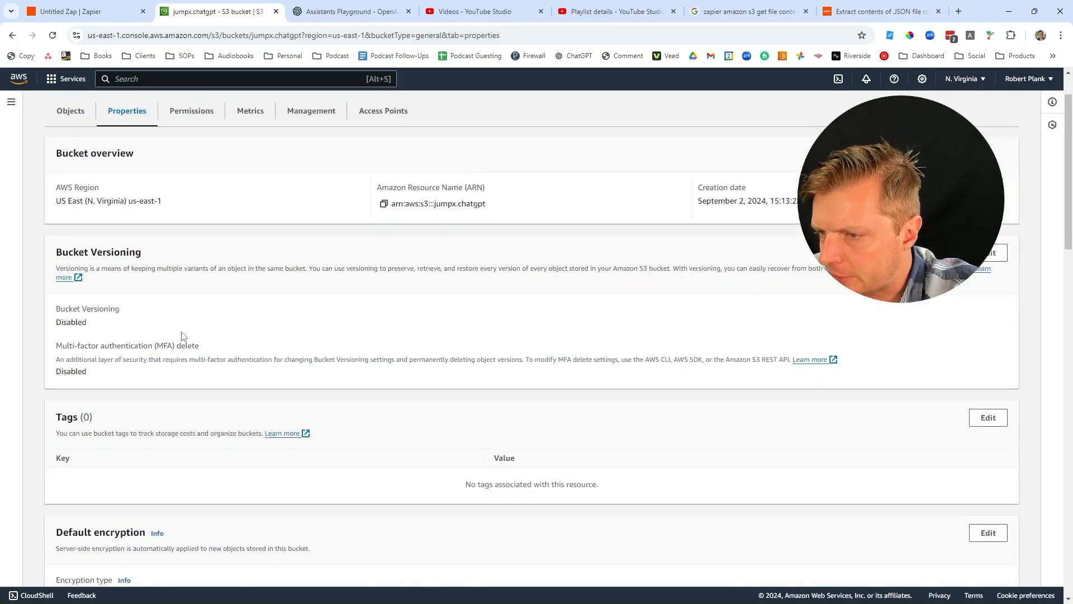
pyautogui.scroll(10, 189, 345)
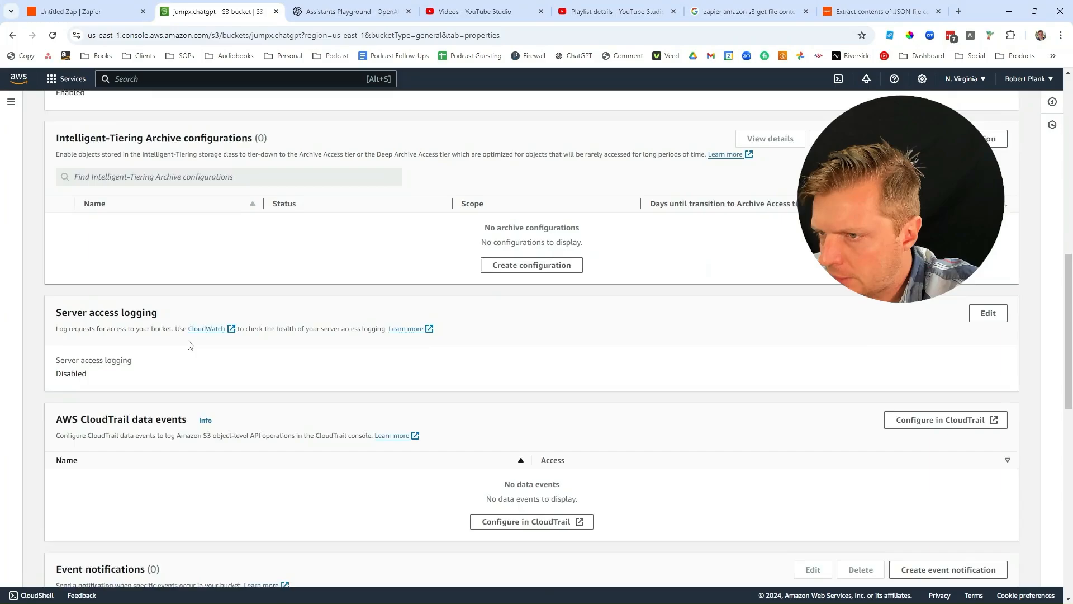
pyautogui.scroll(2, 171, 216)
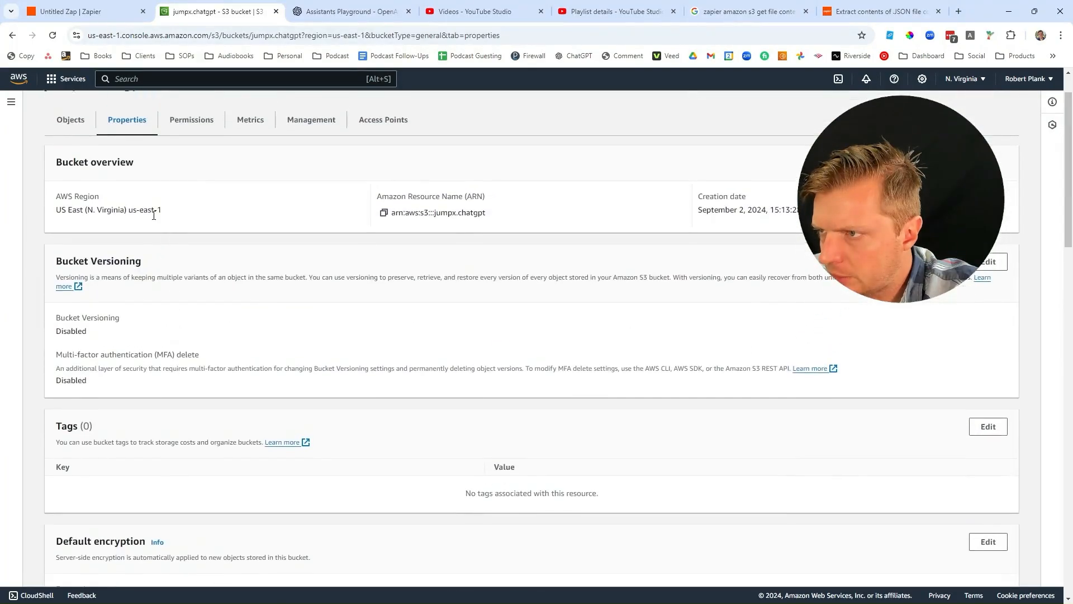
pyautogui.click(191, 172)
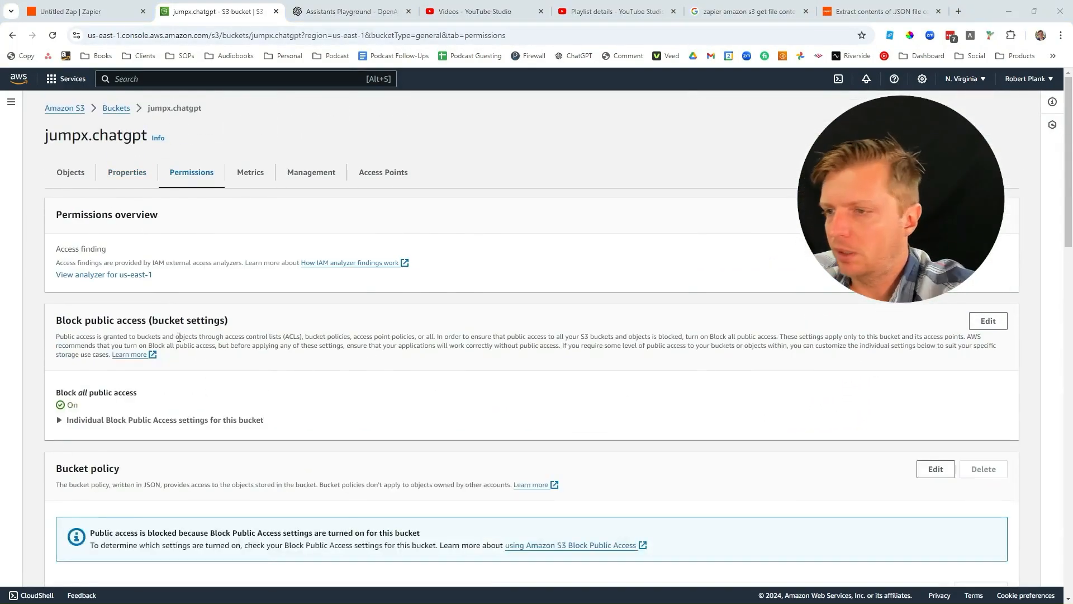
# Step: Turn off Block all public access for the jumpx.chatgpt bucket, save the changes and enter "confirm" to approve them
pyautogui.click(987, 321)
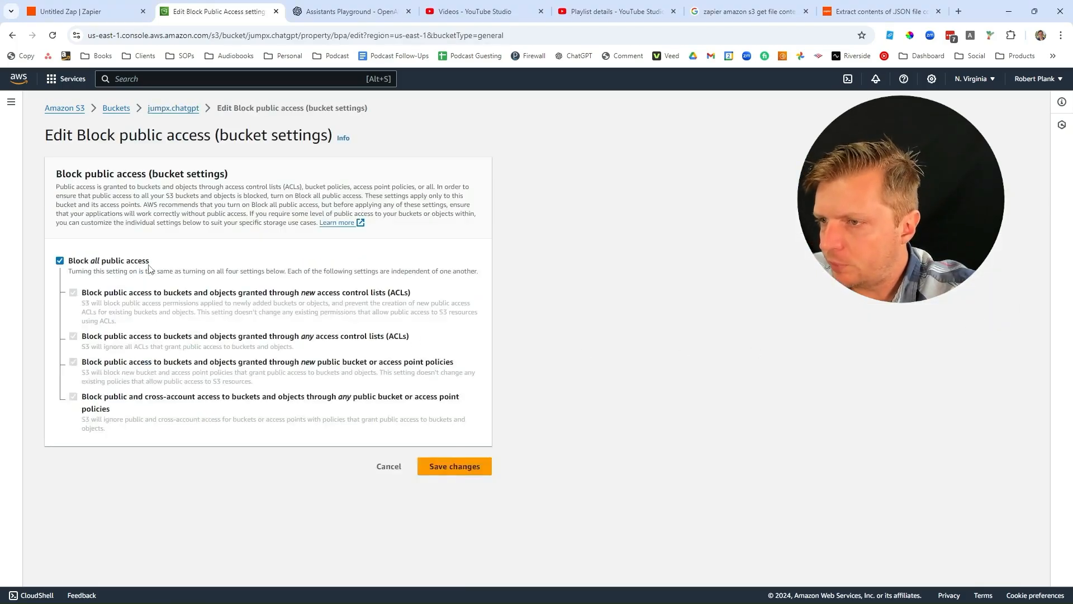
pyautogui.click(112, 262)
pyautogui.click(446, 464)
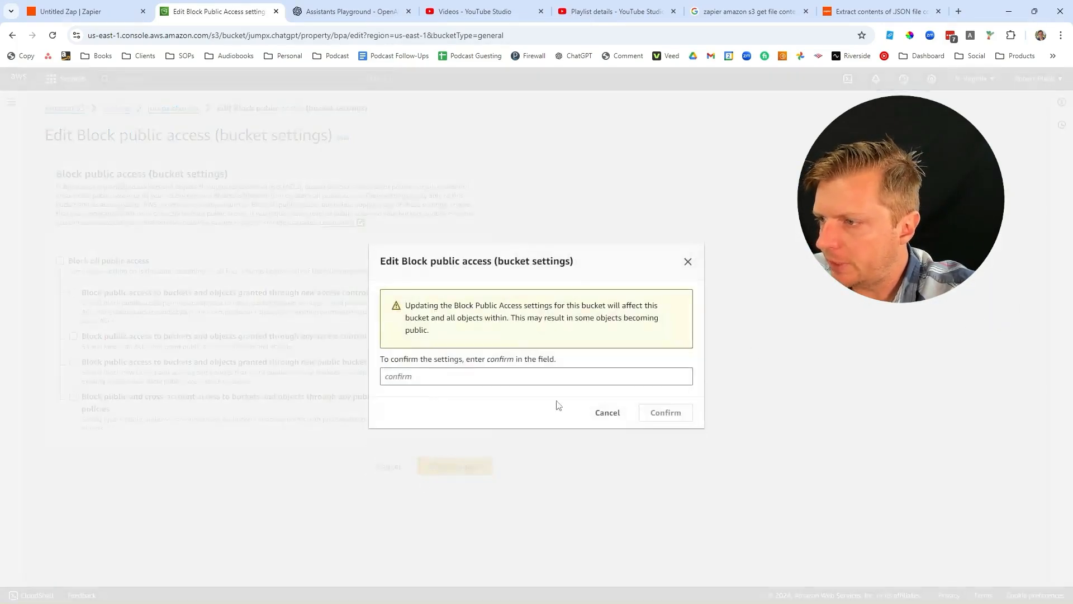
pyautogui.click(553, 376)
pyautogui.write('cnnfir')
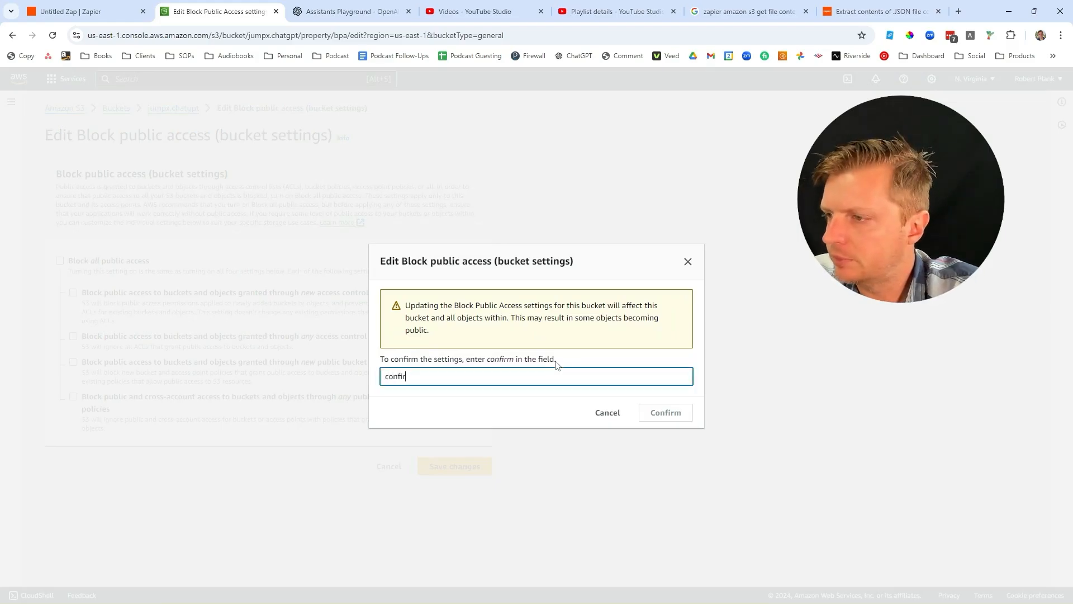
pyautogui.write('m')
pyautogui.click(651, 412)
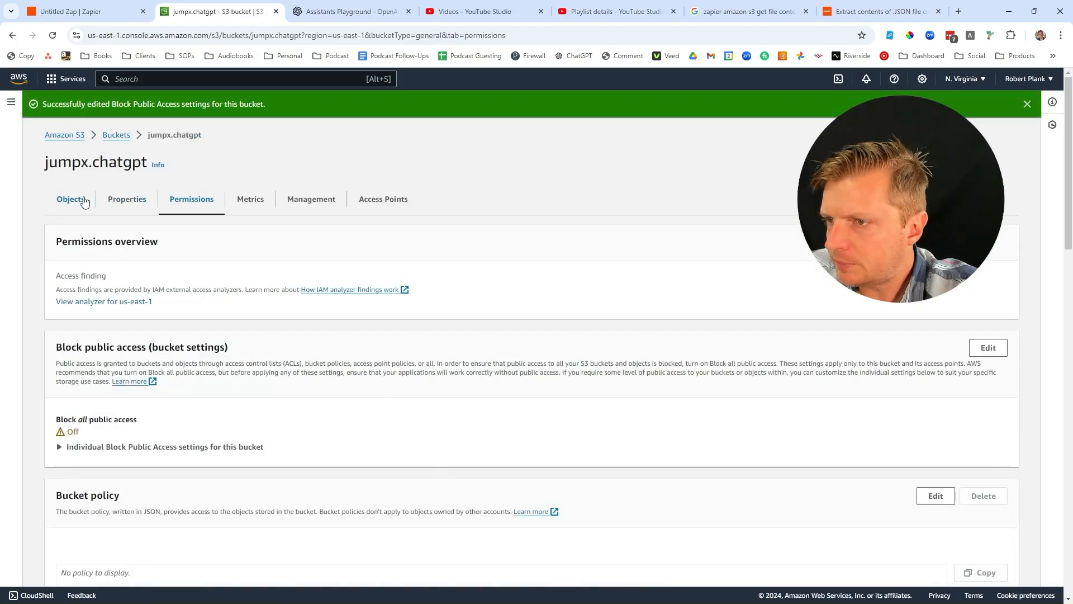
# Step: Open the m4a file's details in the Input Promo Email folder and test its Object URL in an incognito window
pyautogui.click(84, 201)
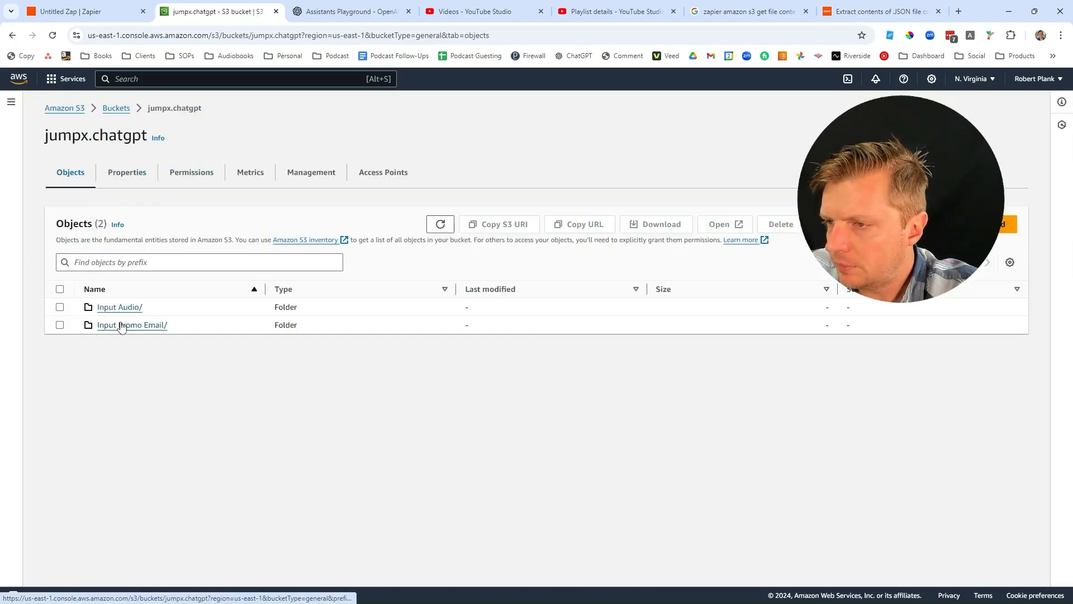
pyautogui.click(165, 329)
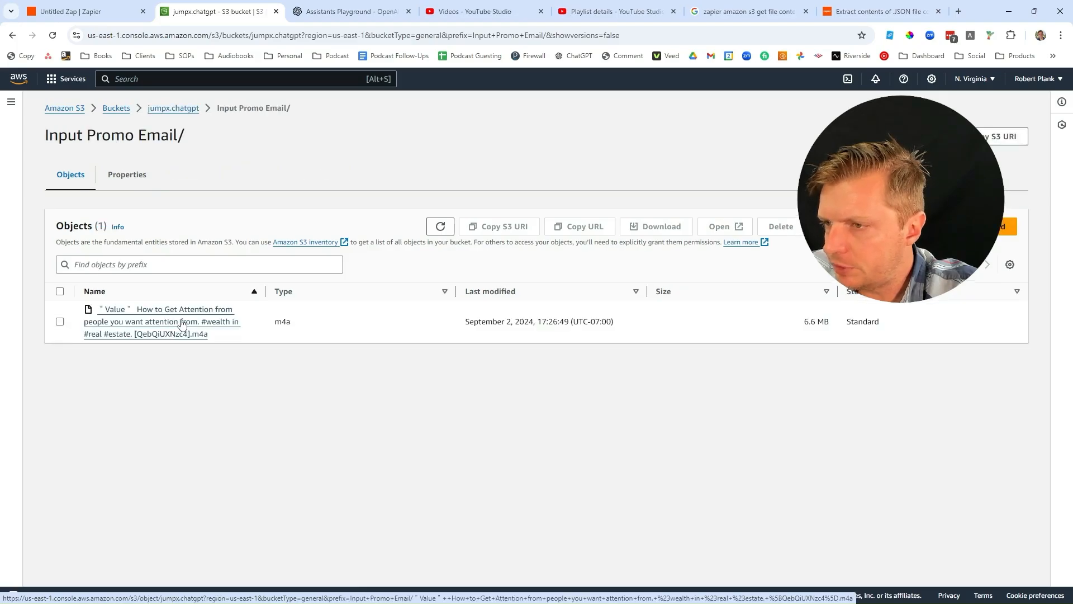
pyautogui.click(182, 323)
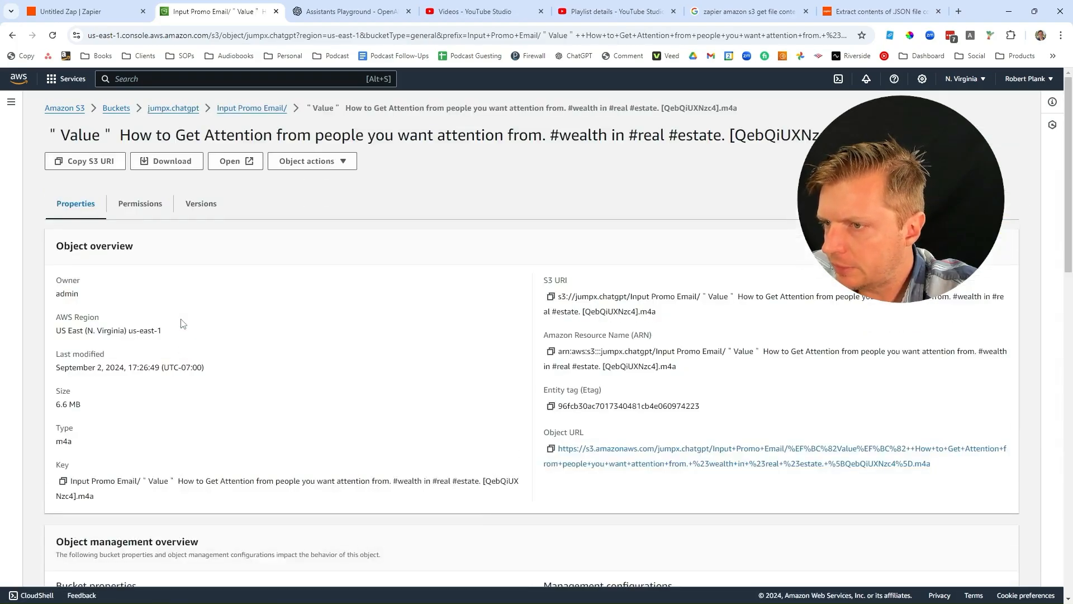
pyautogui.rightClick(609, 451)
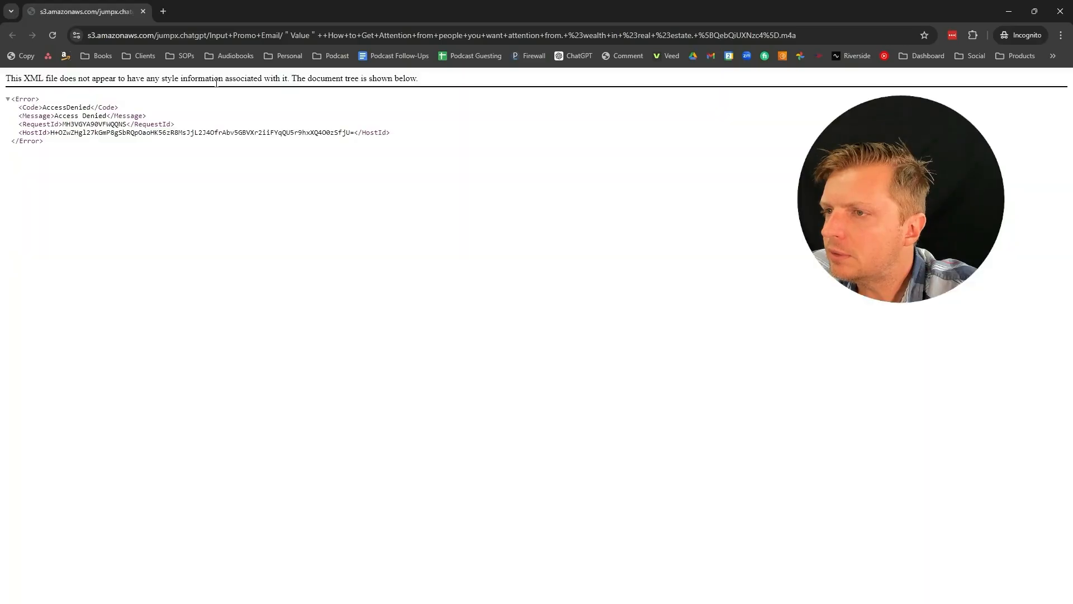
pyautogui.moveTo(296, 6); pyautogui.dragTo(460, 192)
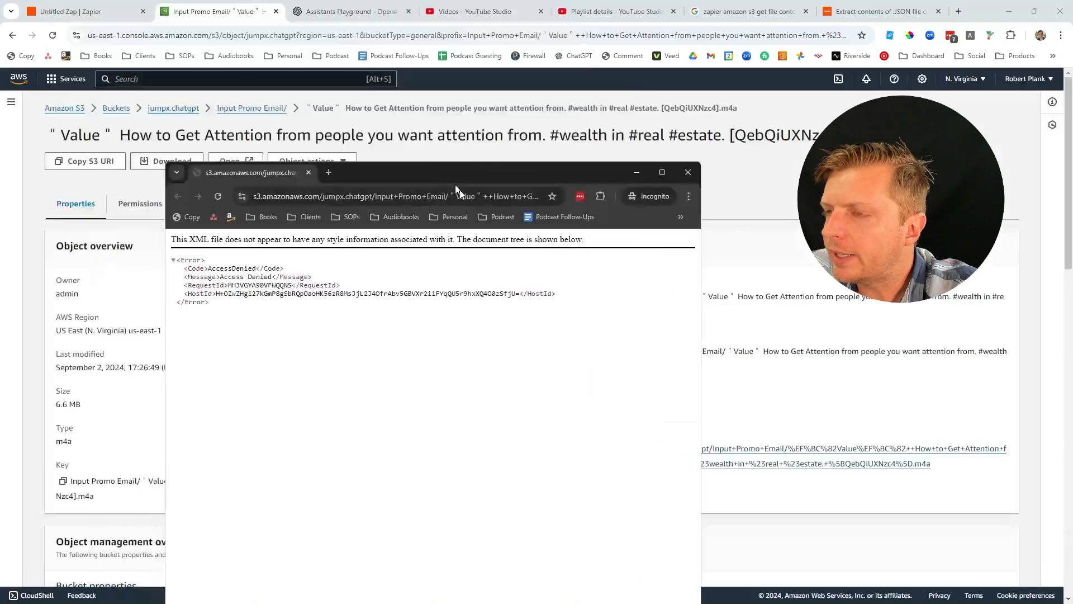
pyautogui.click(145, 248)
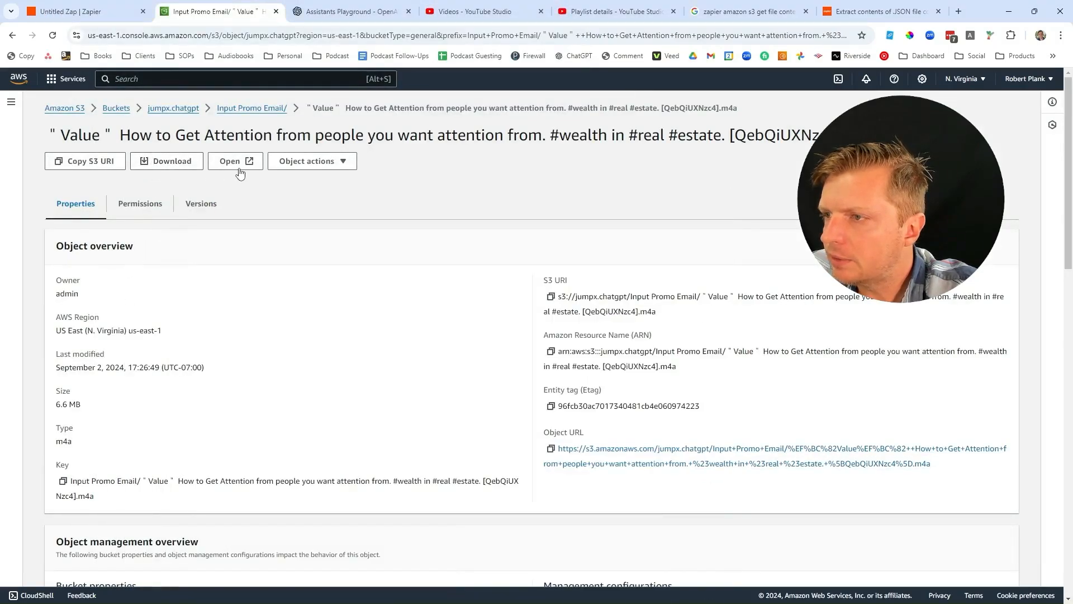
# Step: Check the available actions for the m4a file, the Input Promo Email folder and the bucket for a way to make objects public
pyautogui.click(299, 166)
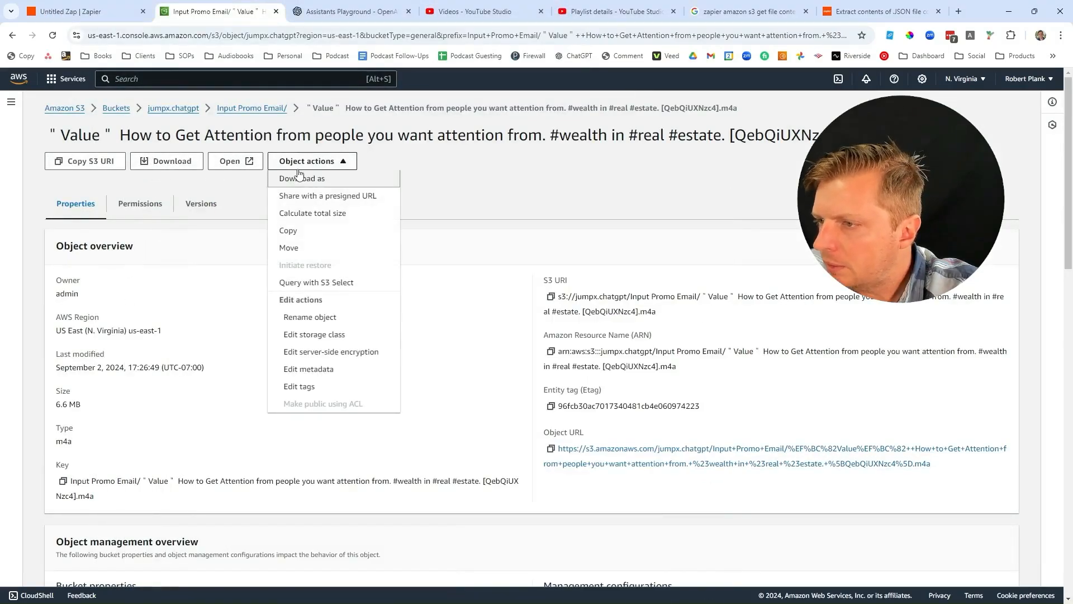
pyautogui.click(440, 176)
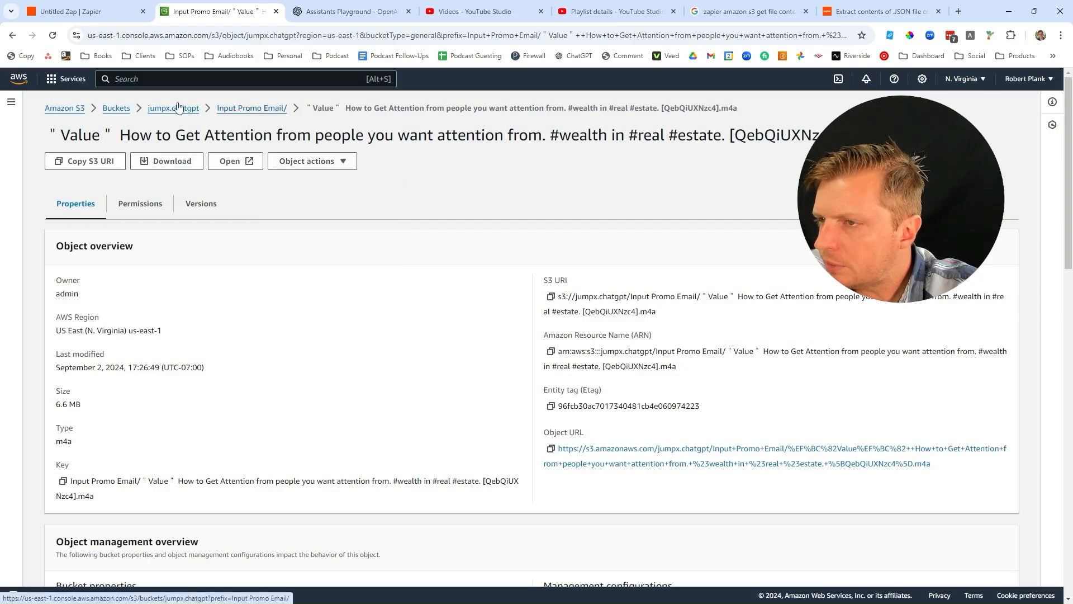
pyautogui.click(233, 111)
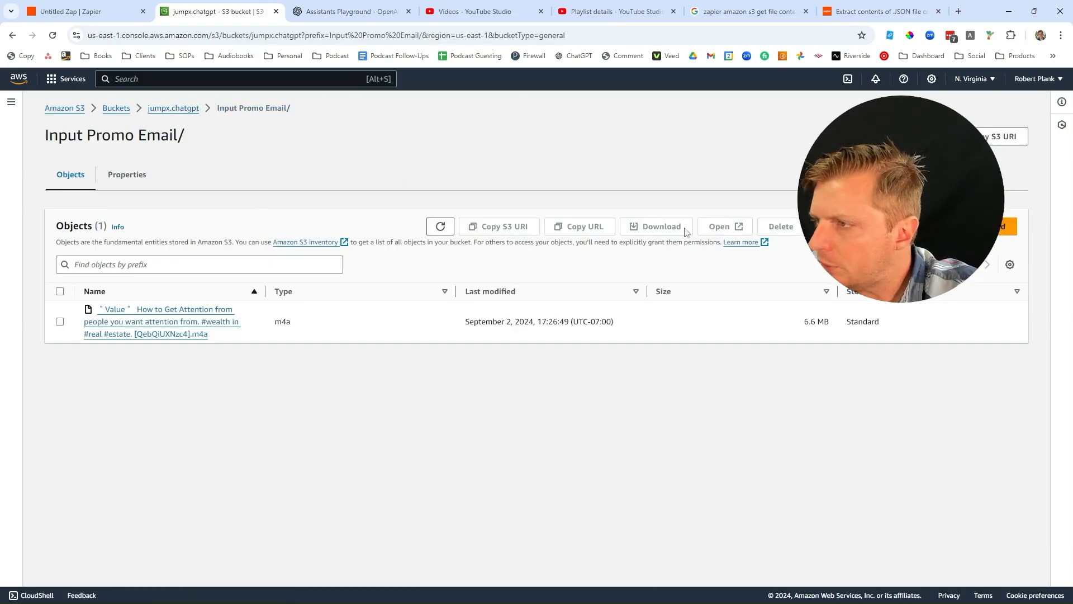
pyautogui.click(836, 227)
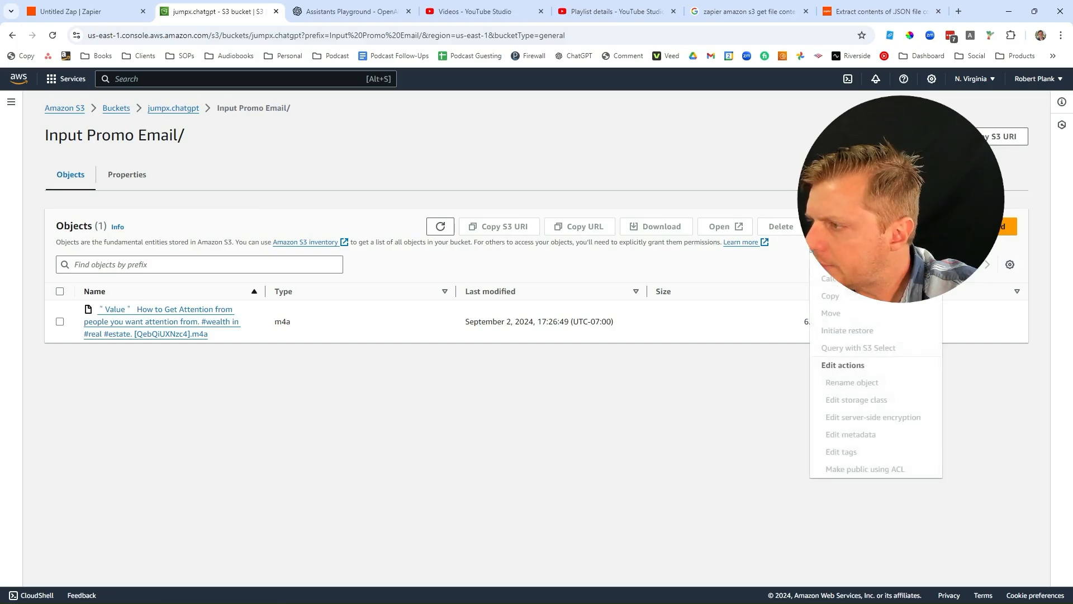
pyautogui.click(157, 109)
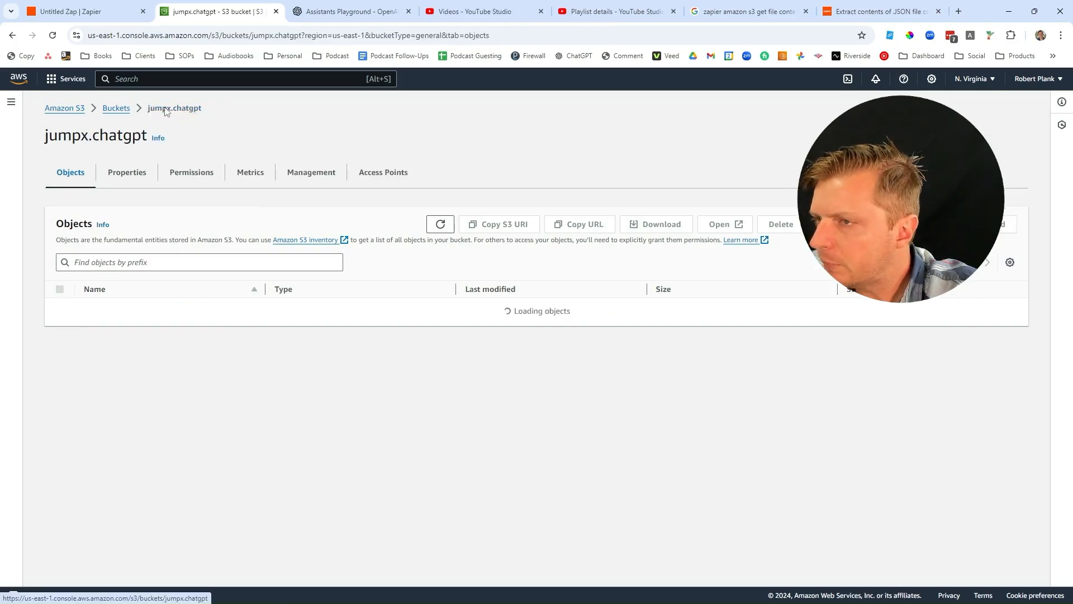
pyautogui.click(836, 224)
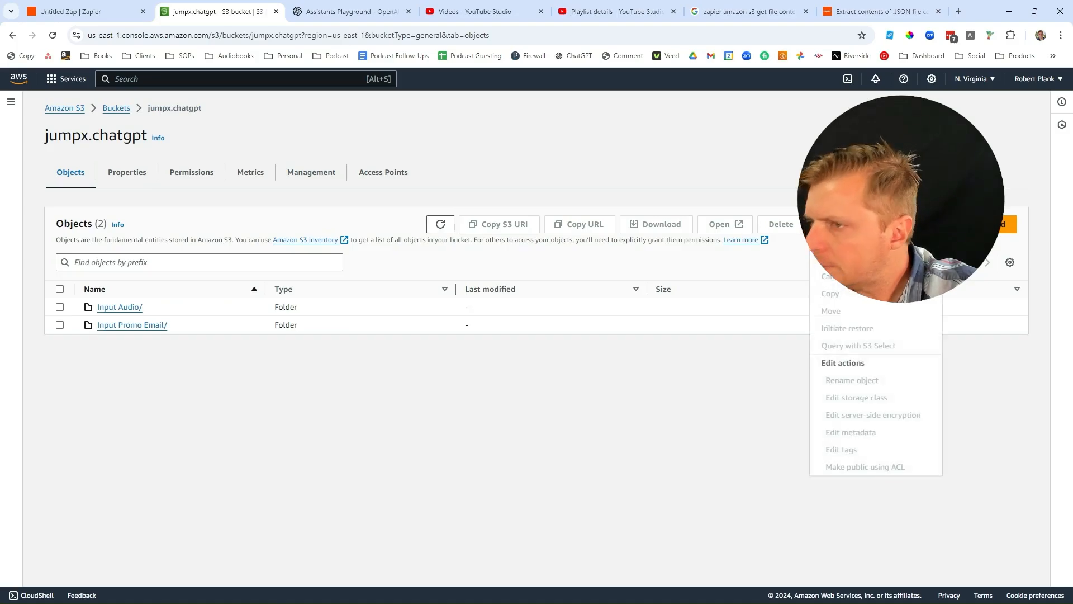
pyautogui.click(679, 192)
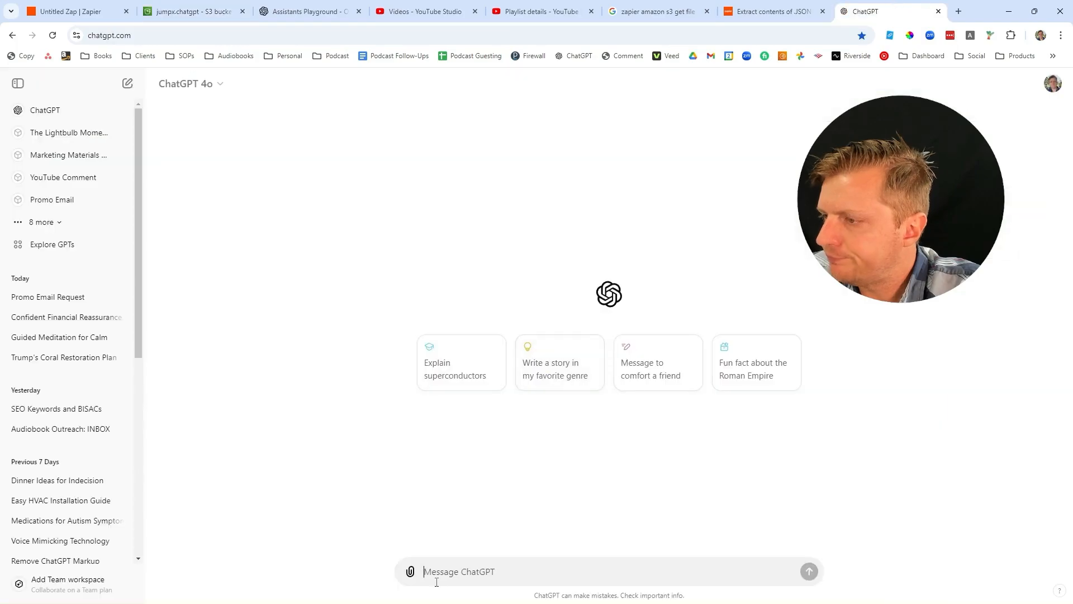
# Step: In ChatGPT, request "Write me a bucket policy to make jumpx.chatgpt a public bucket." and copy the generated JSON policy
pyautogui.click(438, 566)
pyautogui.write('Wr')
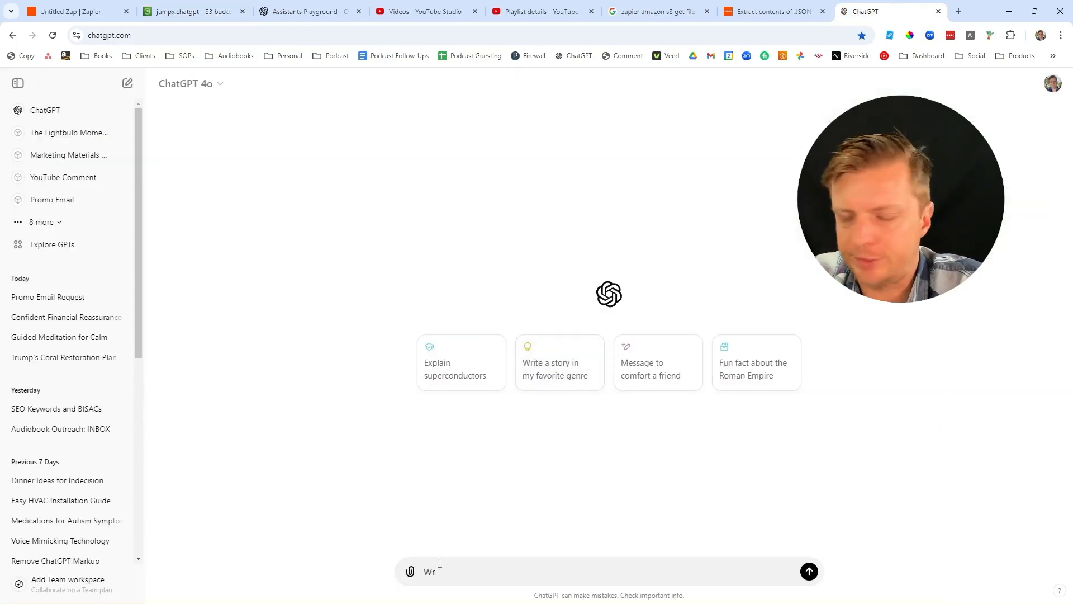
pyautogui.write('ite me a bucket policy ')
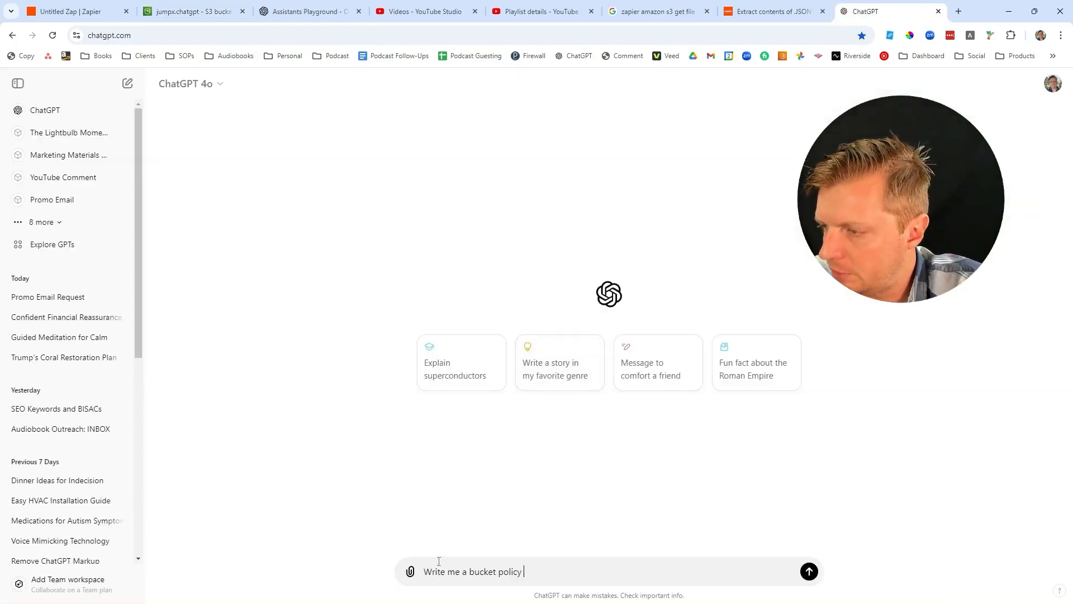
pyautogui.write('to make jumpx.chatgpt')
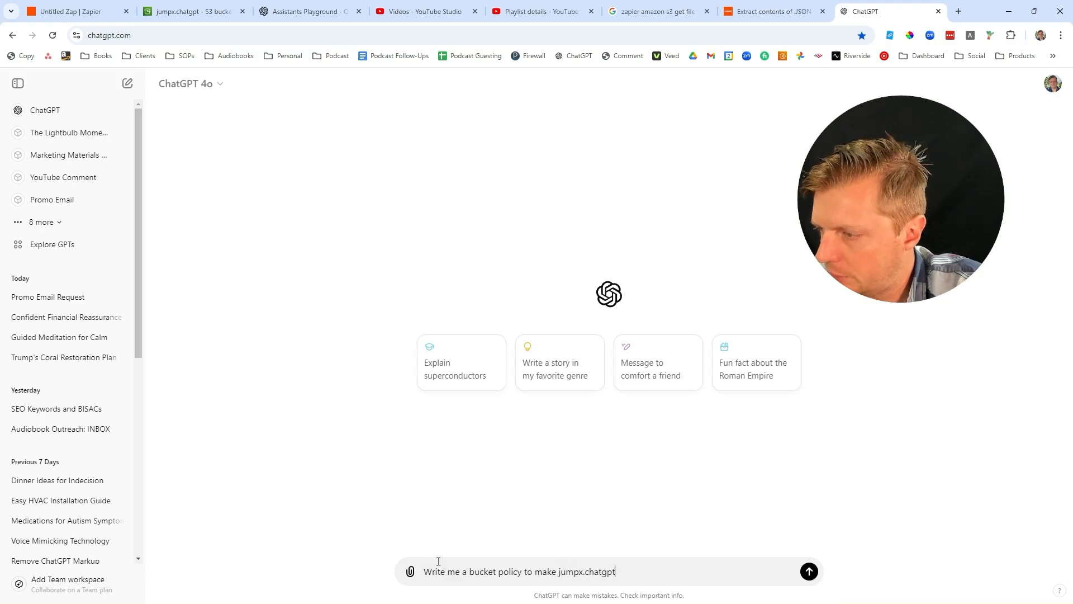
pyautogui.write(' a public bucket.')
pyautogui.press('Return')
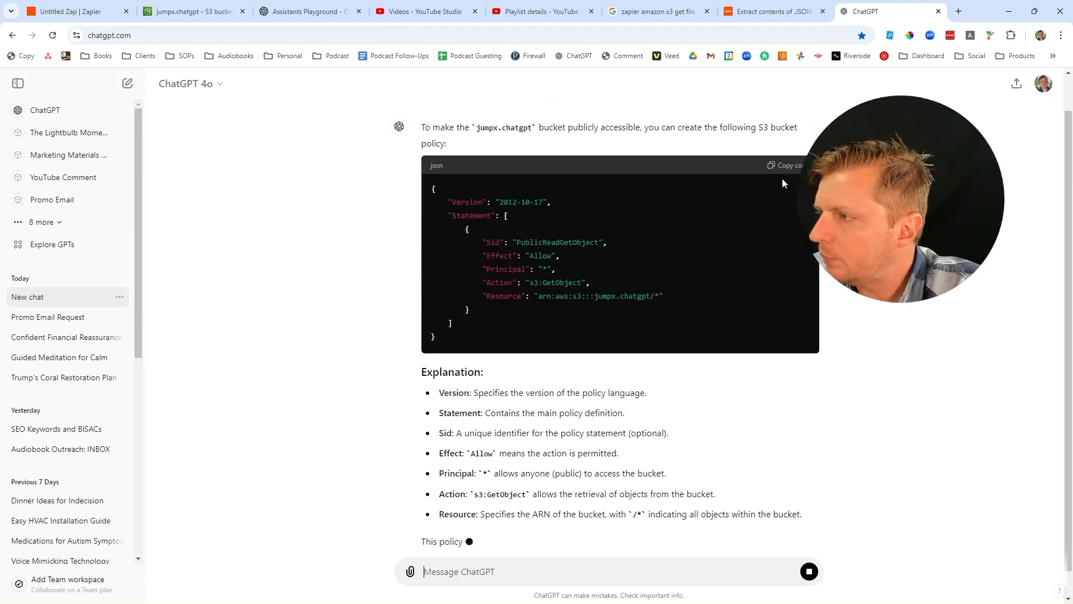
pyautogui.scroll(1, 783, 183)
pyautogui.click(785, 193)
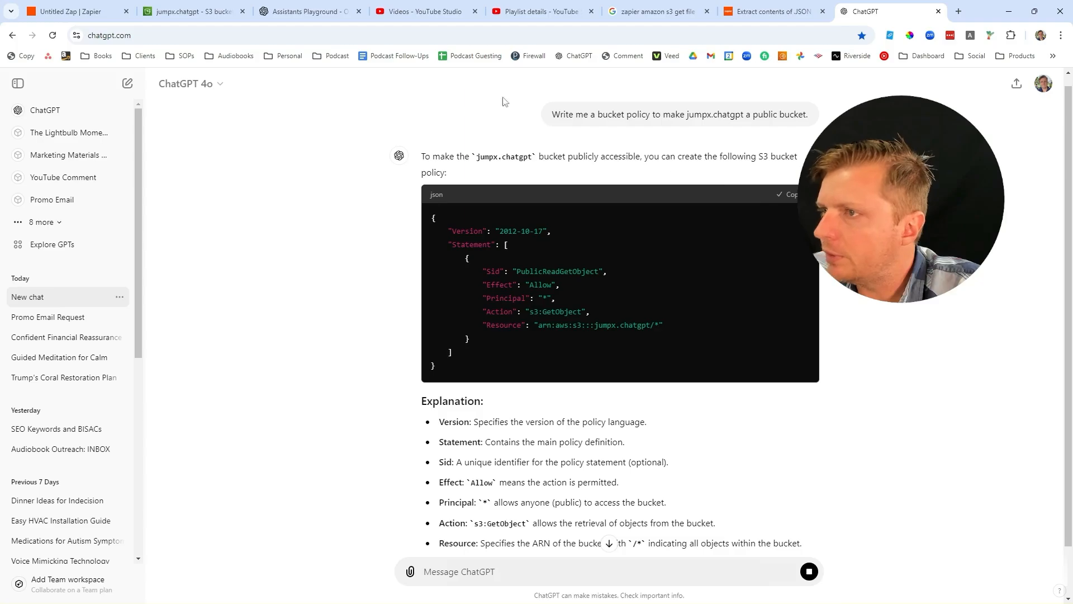
# Step: Return to the S3 console, paste the copied PublicReadGetObject JSON as the jumpx.chatgpt bucket policy and save the changes
pyautogui.click(421, 15)
pyautogui.click(190, 11)
pyautogui.click(137, 433)
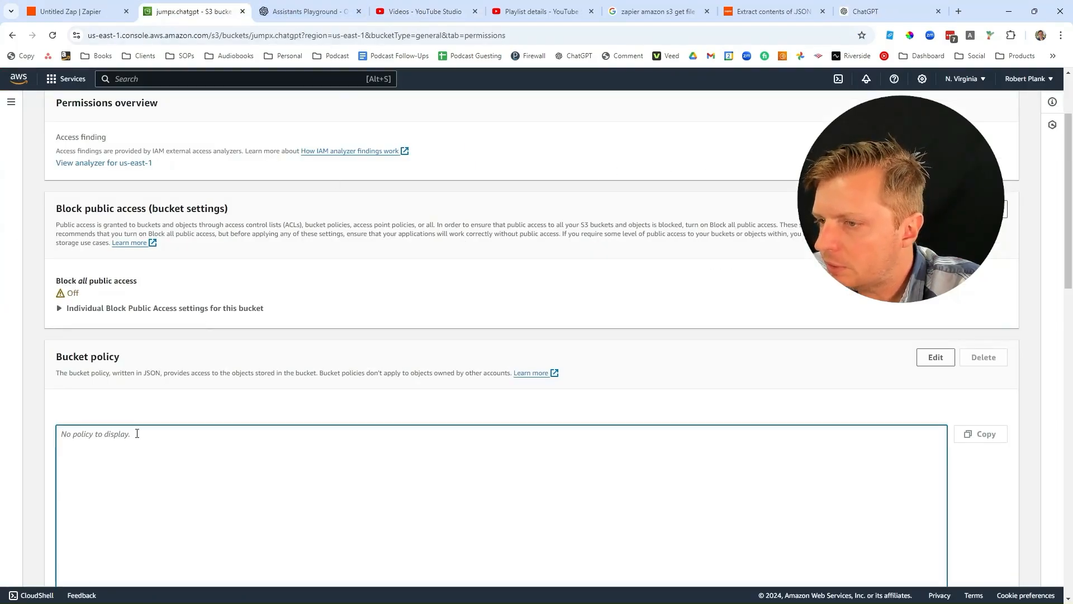
pyautogui.scroll(-1, 143, 430)
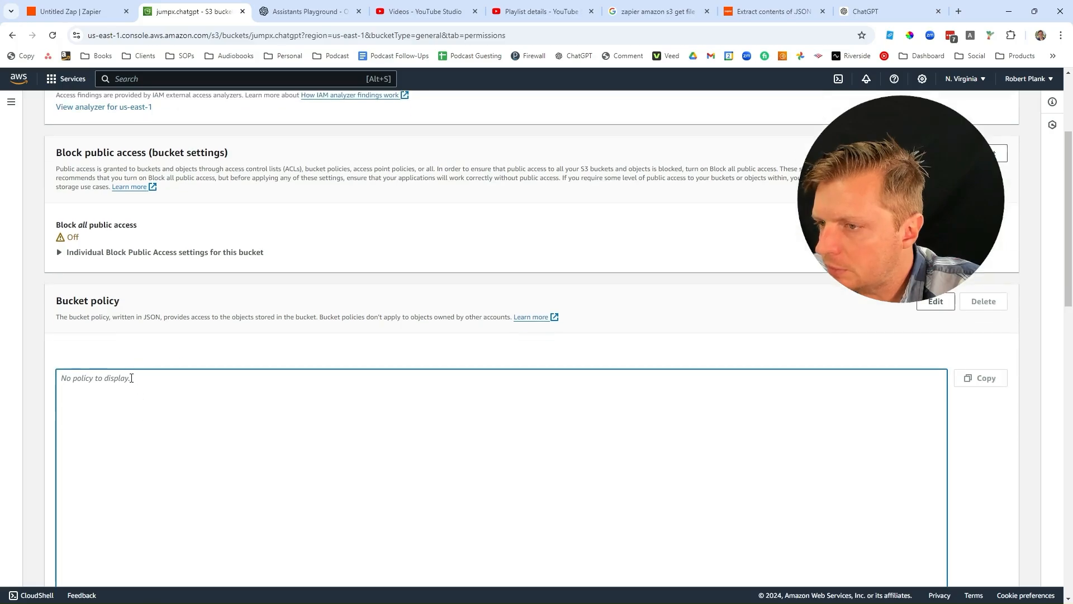
pyautogui.click(936, 301)
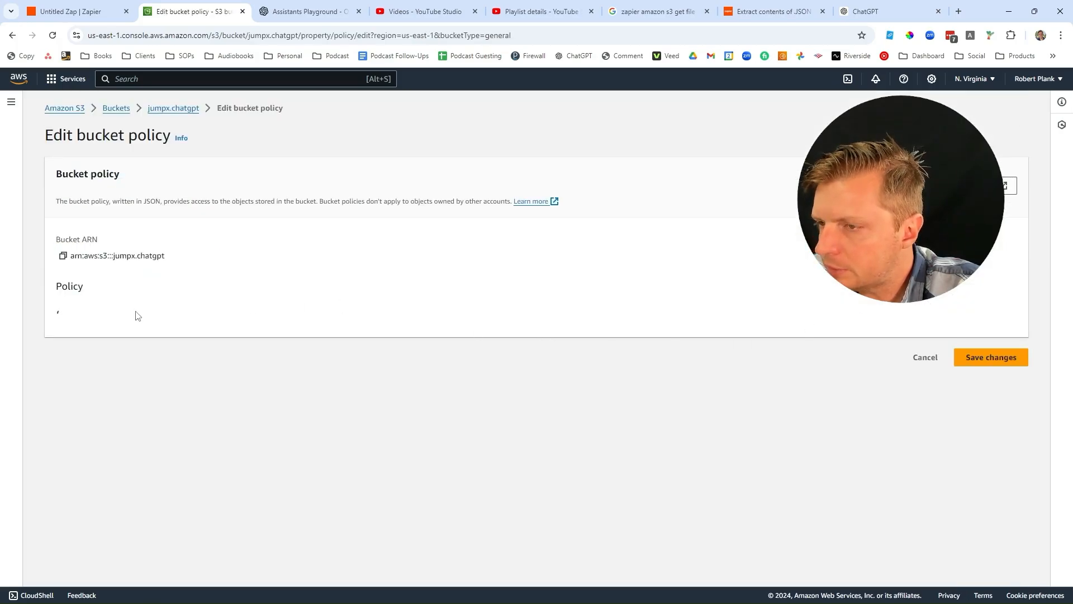
pyautogui.click(132, 334)
pyautogui.write('{     "Version": "2012-10-17",     "Statement": [         {             "Sid": "PublicReadGetObject",             "Effect": "Allow",             "Principal": "*",             "Action": "s3:GetObject",             "Resource": "arn:aws:s3:::jumpx.chatgpt/*"         }     ] }')
pyautogui.scroll(-3, 907, 522)
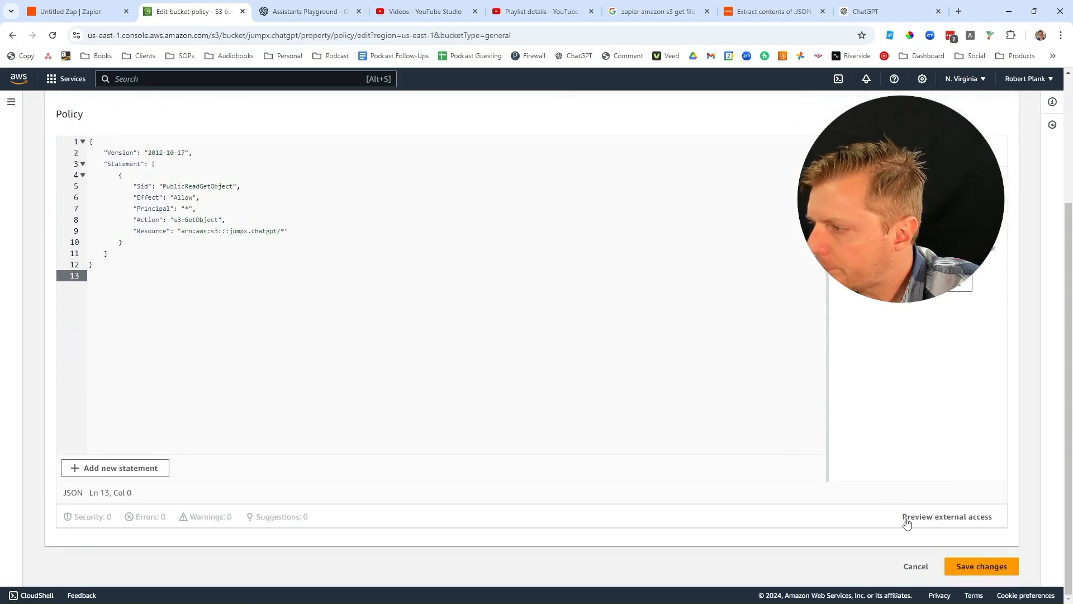
pyautogui.click(956, 566)
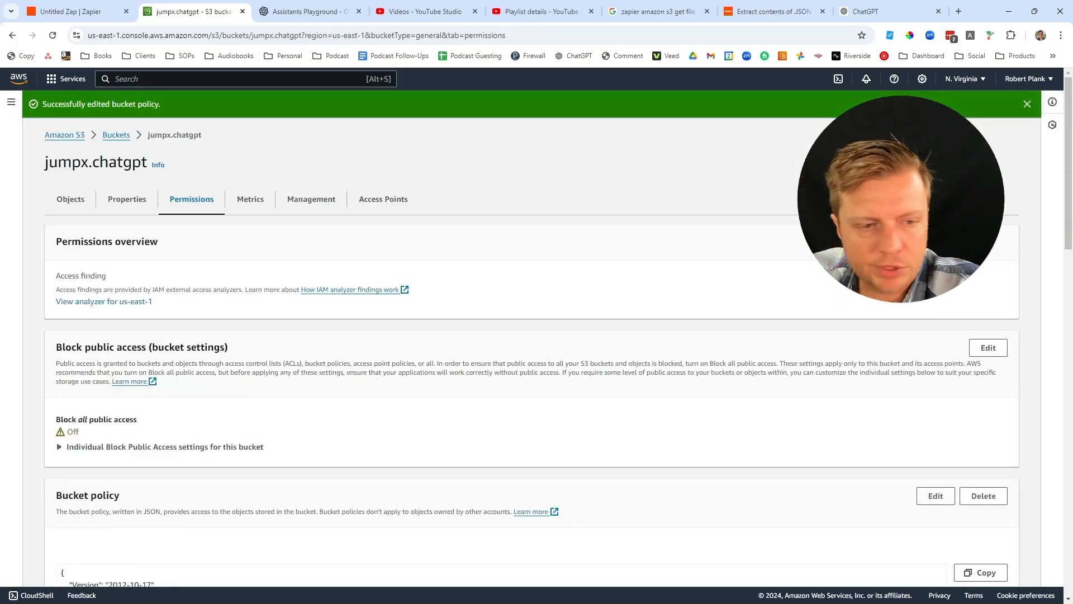
# Step: Reload the audio file's URL in the incognito window to test public access, and close that window
pyautogui.hotkey('alt', 'Tab')
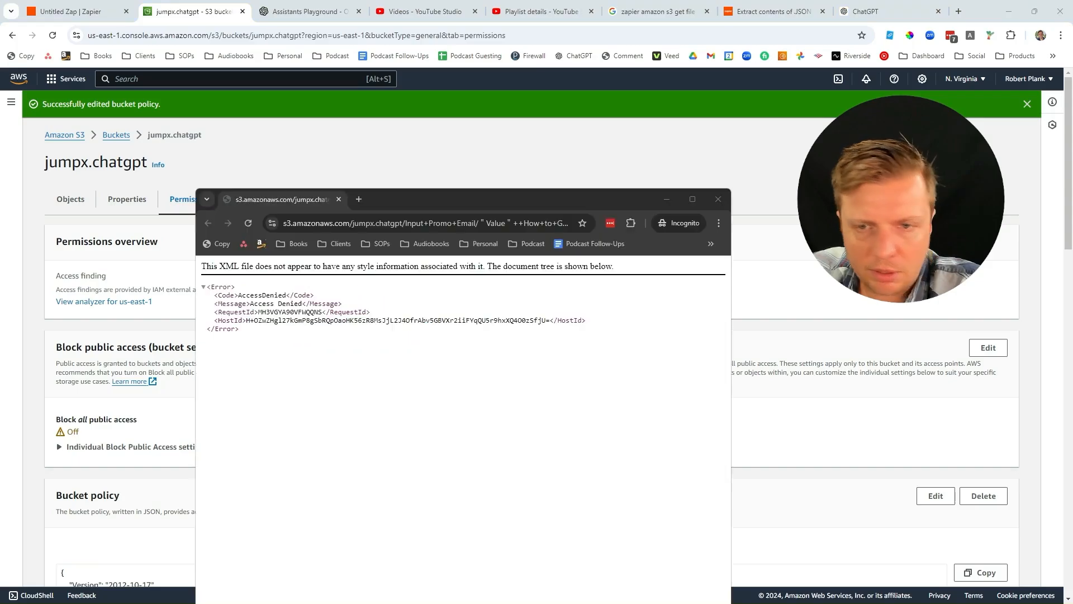
pyautogui.click(249, 223)
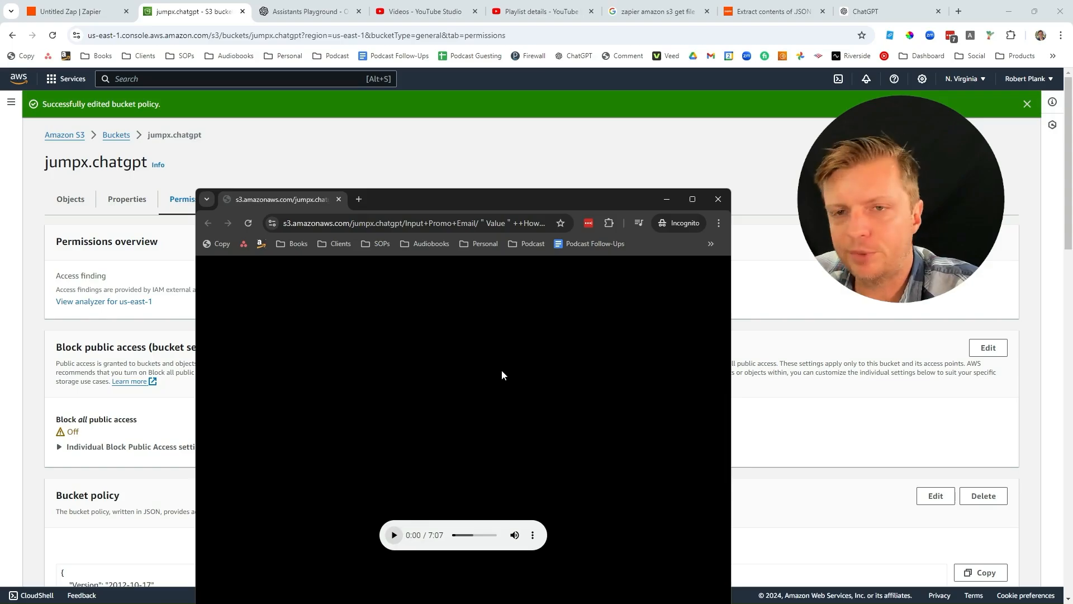
pyautogui.click(718, 199)
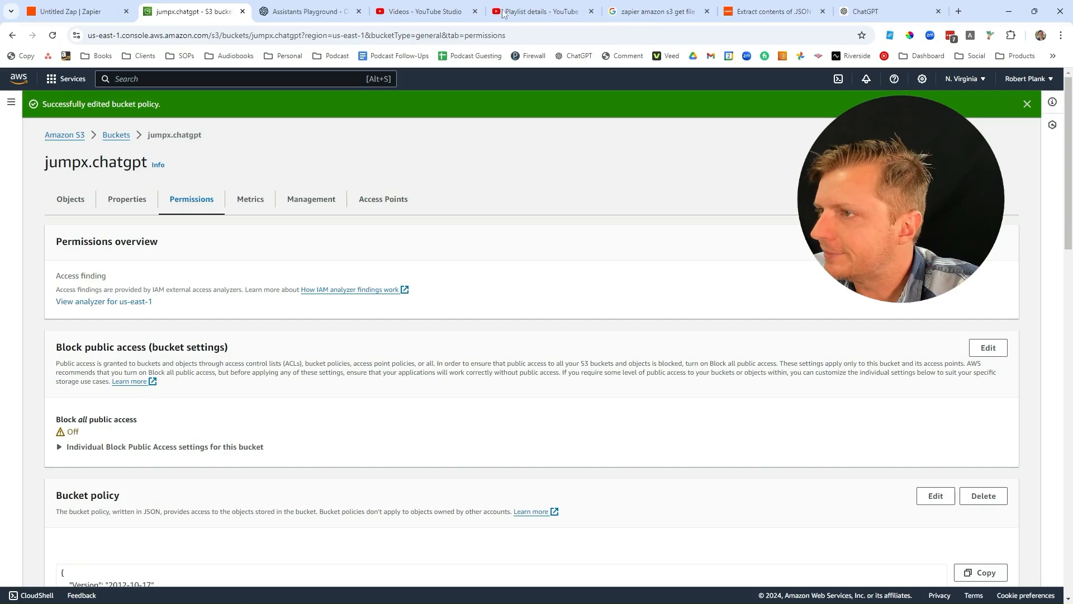
# Step: Open the Input Promo Email folder of the jumpx.chatgpt bucket and start a move of its m4a file
pyautogui.click(89, 11)
pyautogui.click(192, 16)
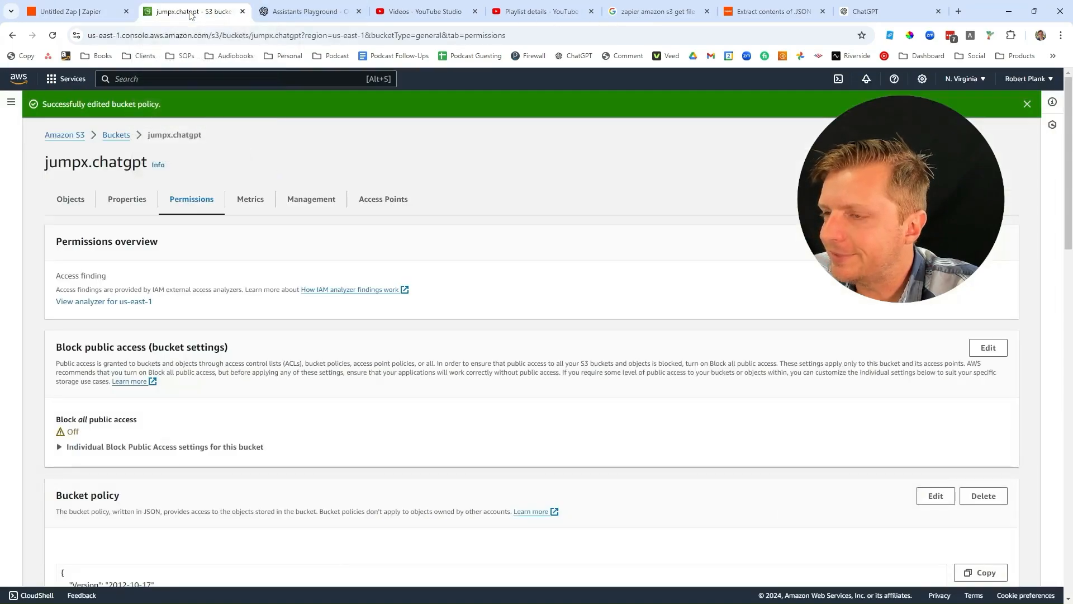
pyautogui.click(115, 136)
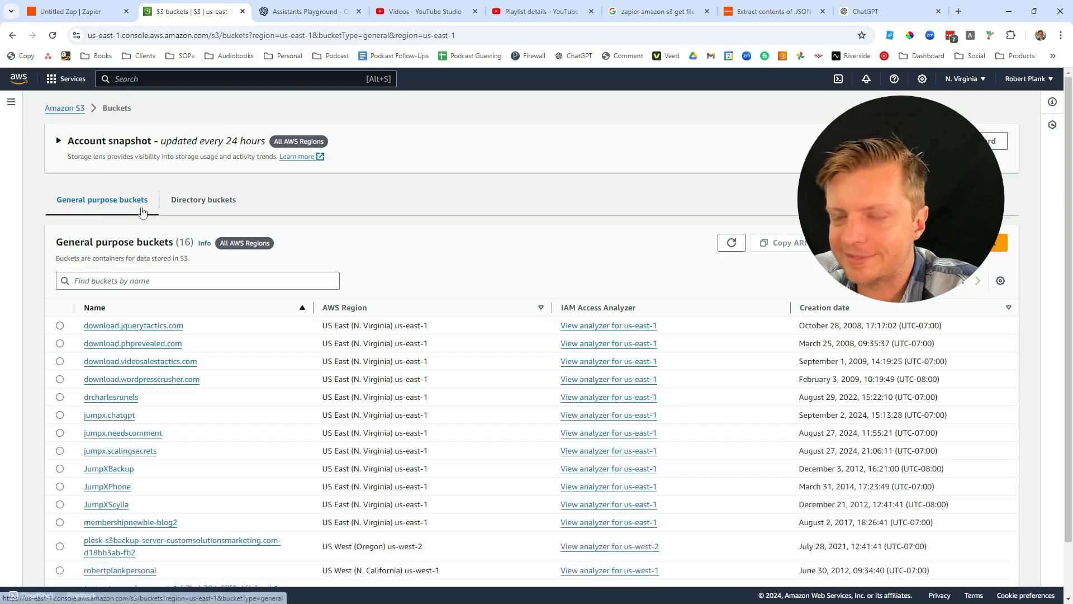
pyautogui.click(112, 415)
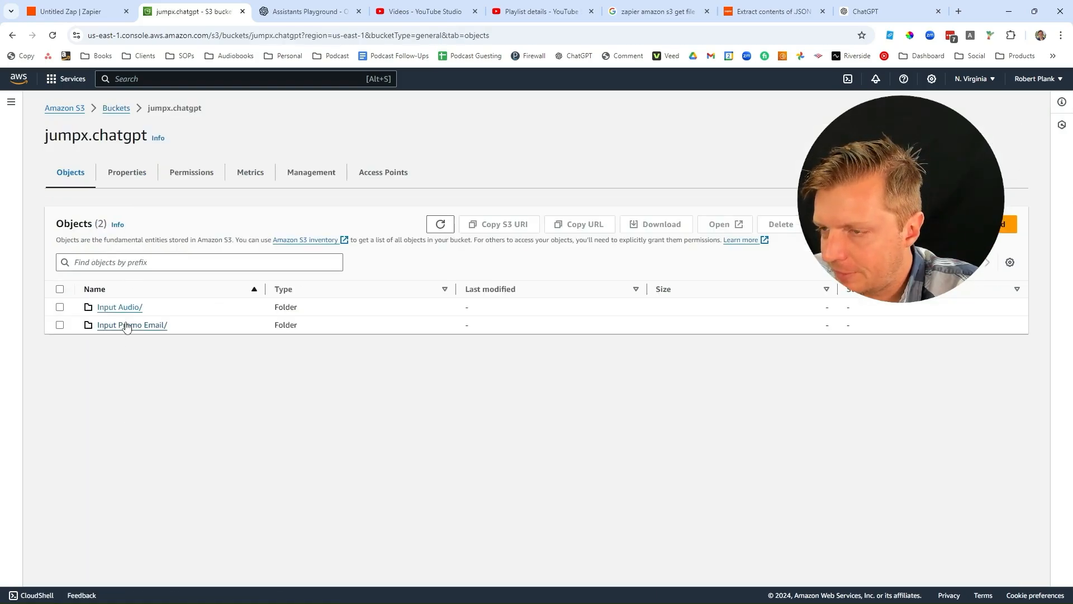
pyautogui.click(127, 327)
pyautogui.click(60, 321)
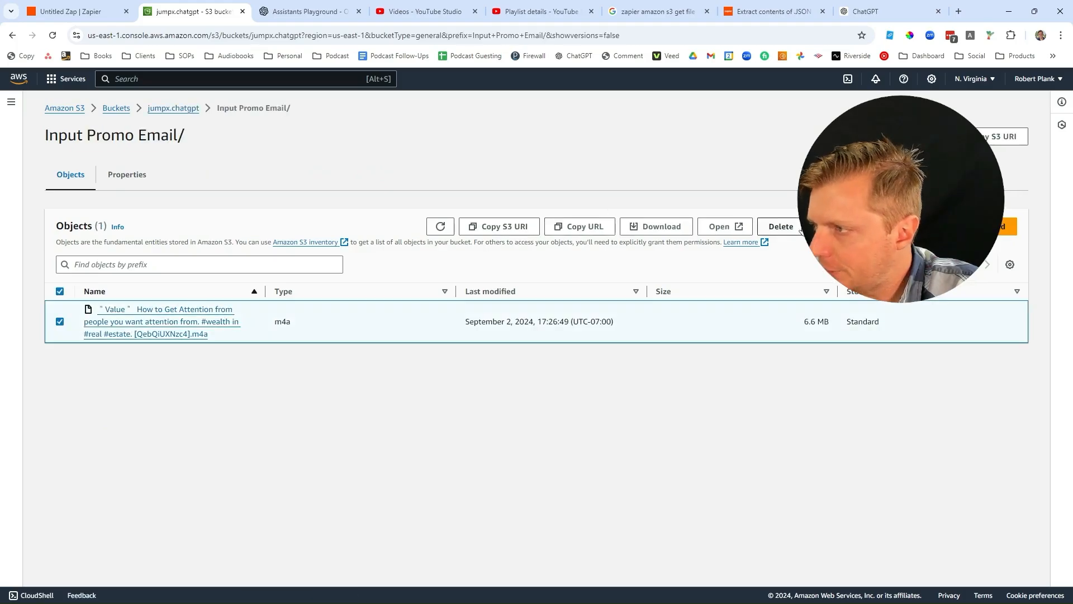
pyautogui.click(827, 226)
pyautogui.click(851, 312)
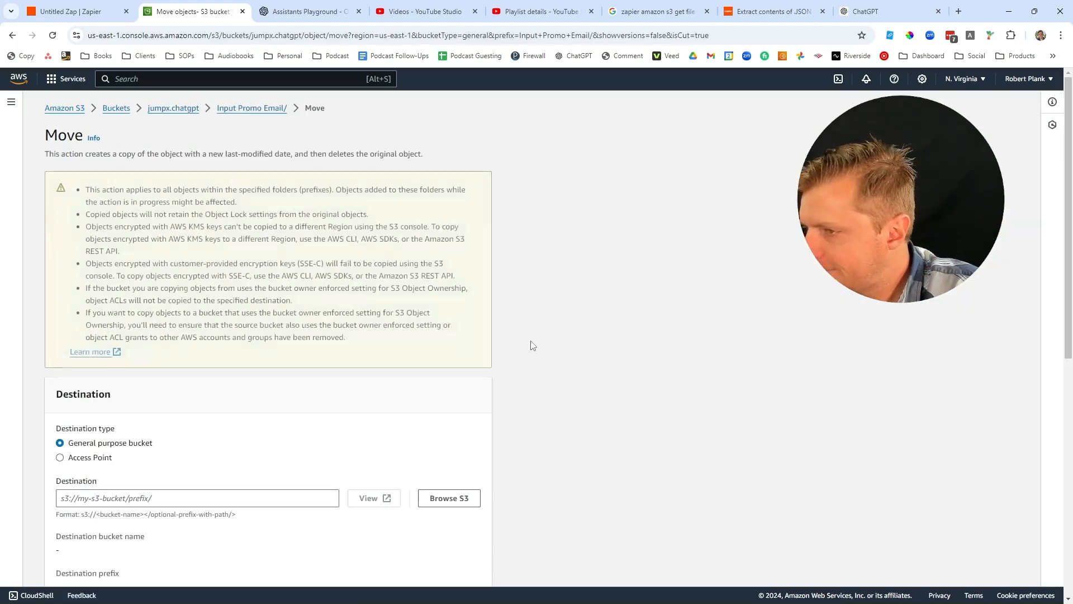
# Step: Choose the Input Audio folder in jumpx.chatgpt as the destination of the move
pyautogui.scroll(-5, 199, 447)
pyautogui.scroll(1, 199, 447)
pyautogui.scroll(-5, 223, 481)
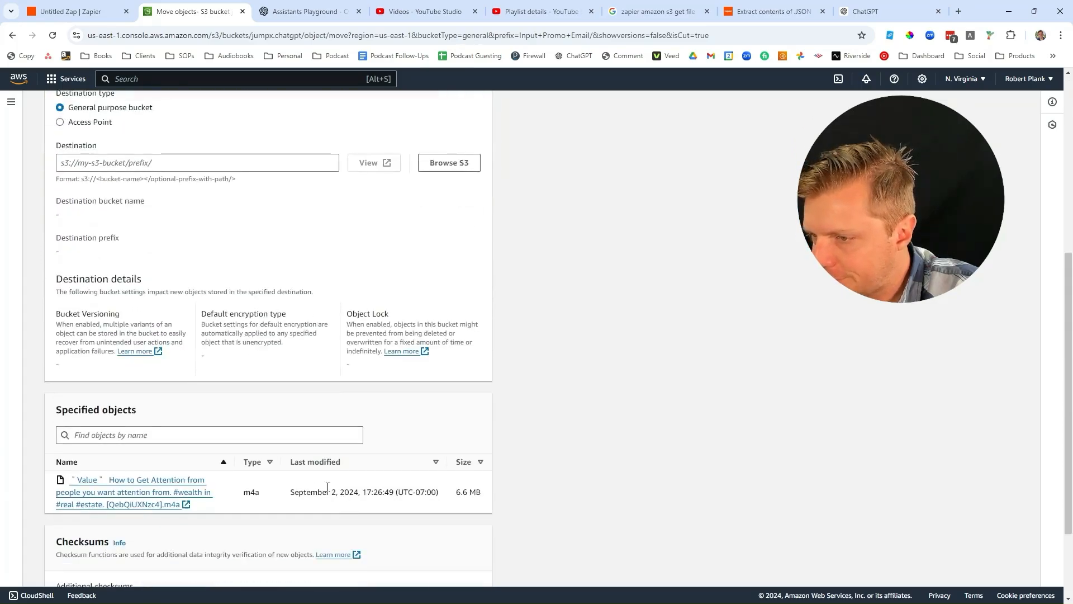
pyautogui.scroll(6, 234, 502)
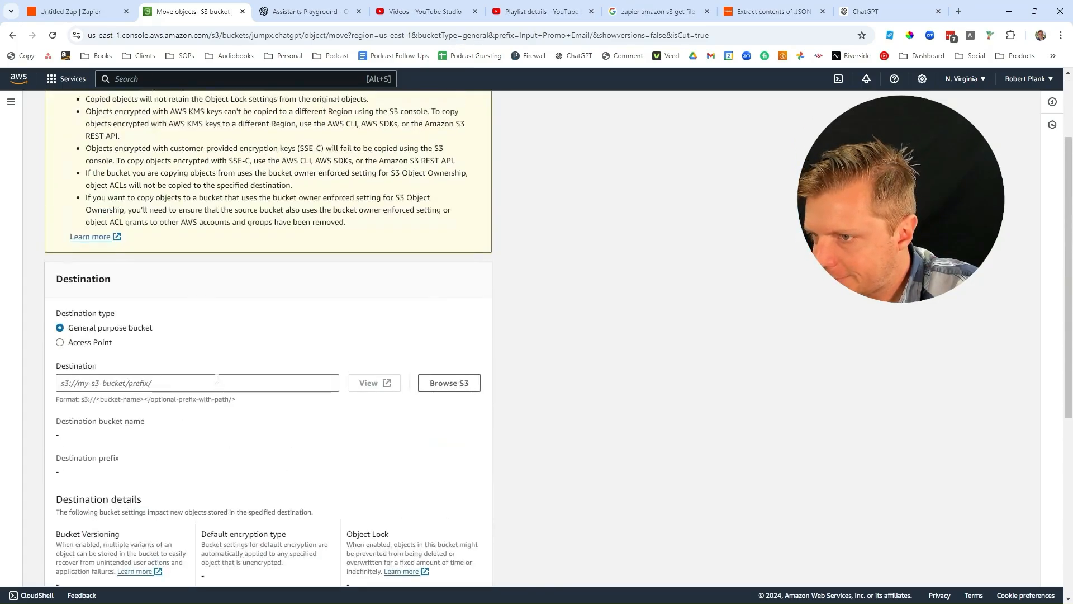
pyautogui.click(447, 383)
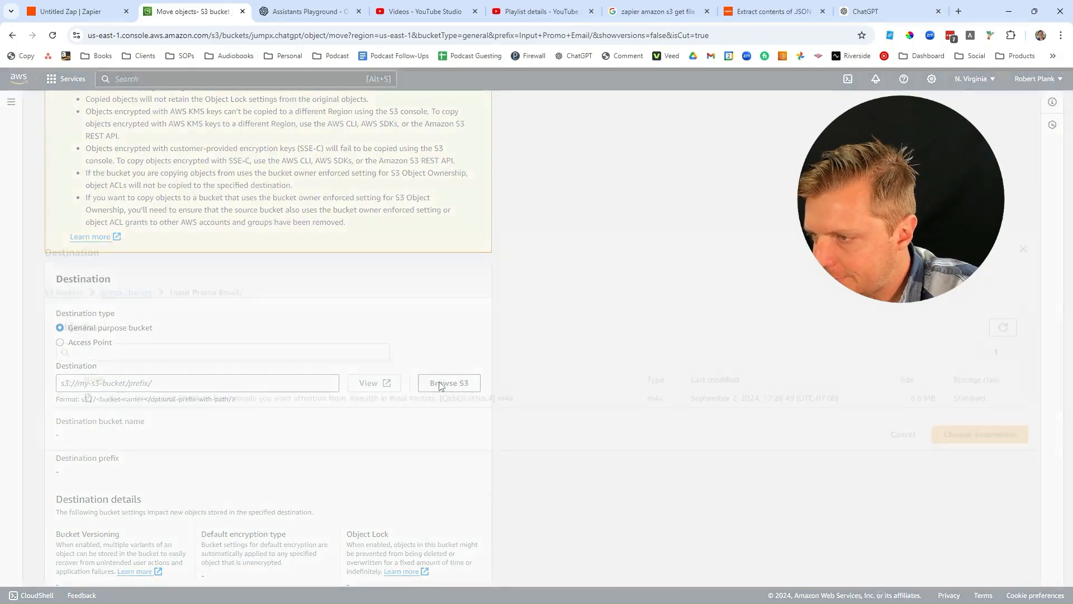
pyautogui.click(134, 288)
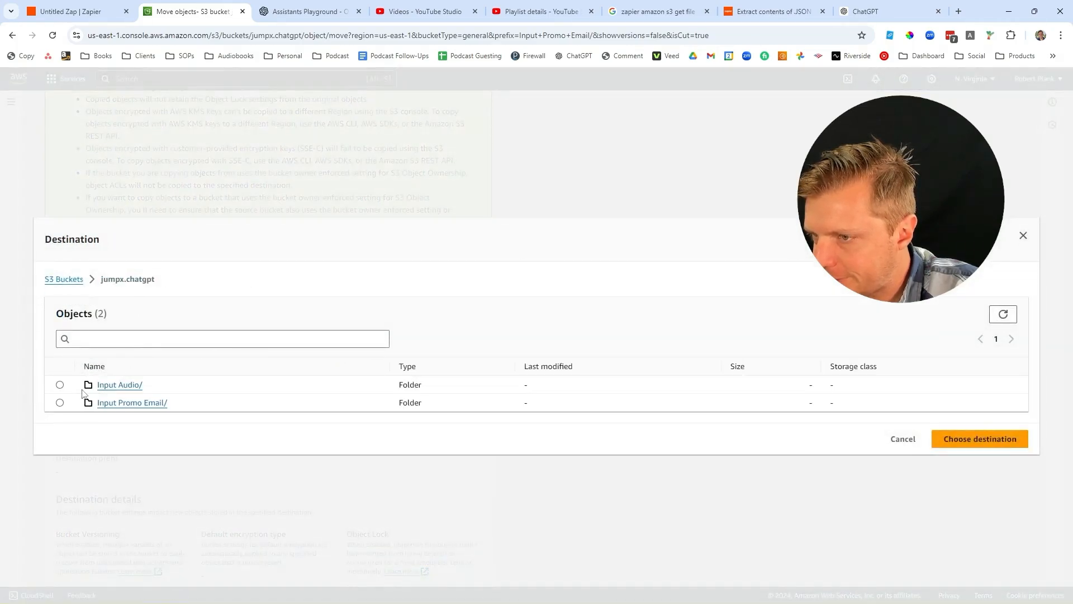
pyautogui.click(60, 403)
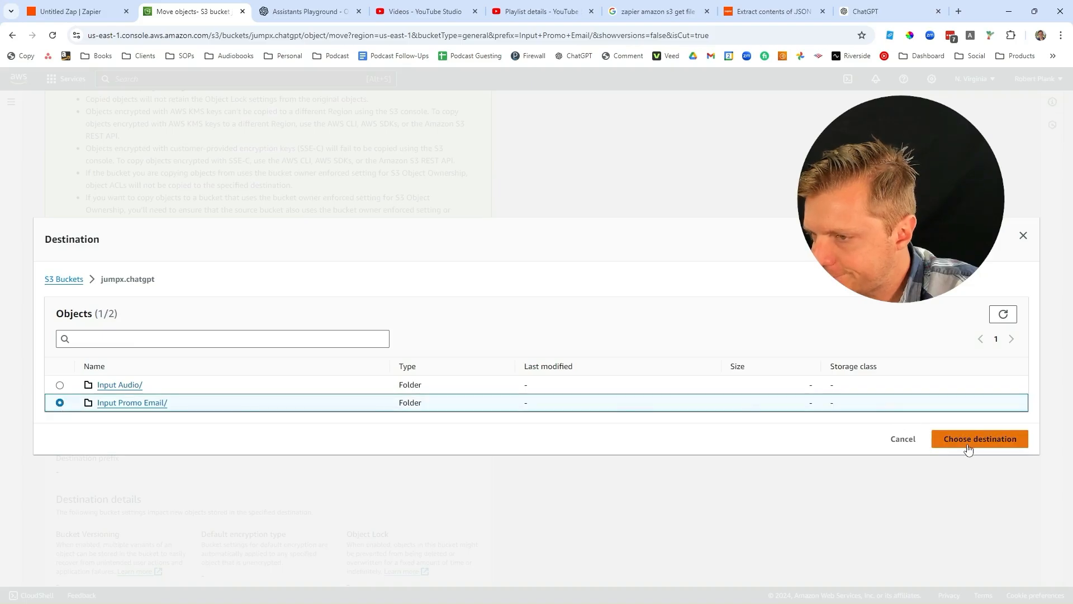
pyautogui.click(60, 385)
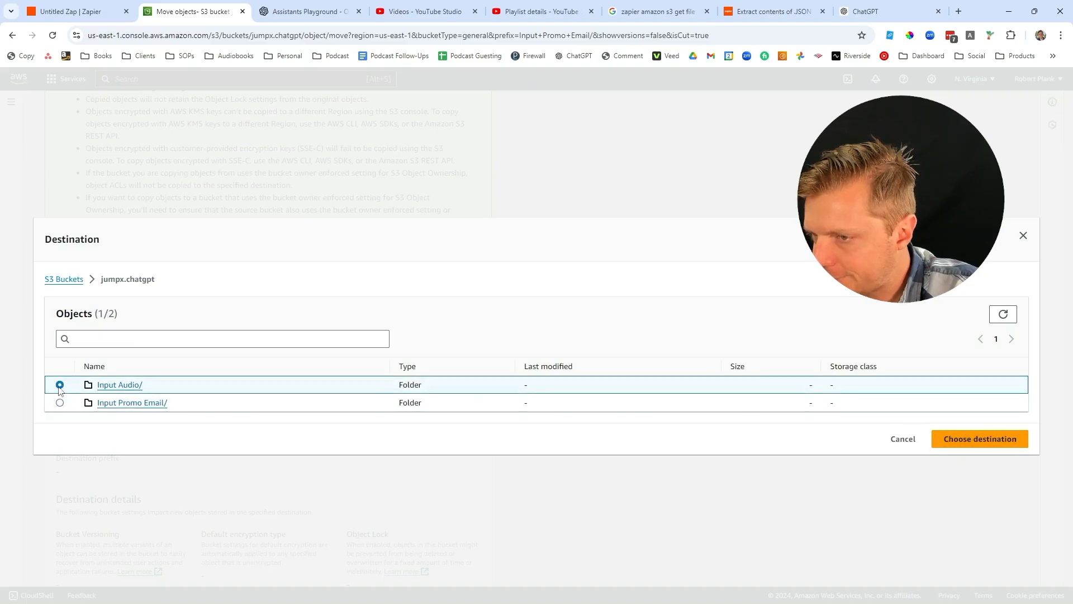
pyautogui.click(961, 438)
# Step: Carry out the move of the m4a file with the existing checksum functions and close the status report
pyautogui.scroll(-6, 575, 438)
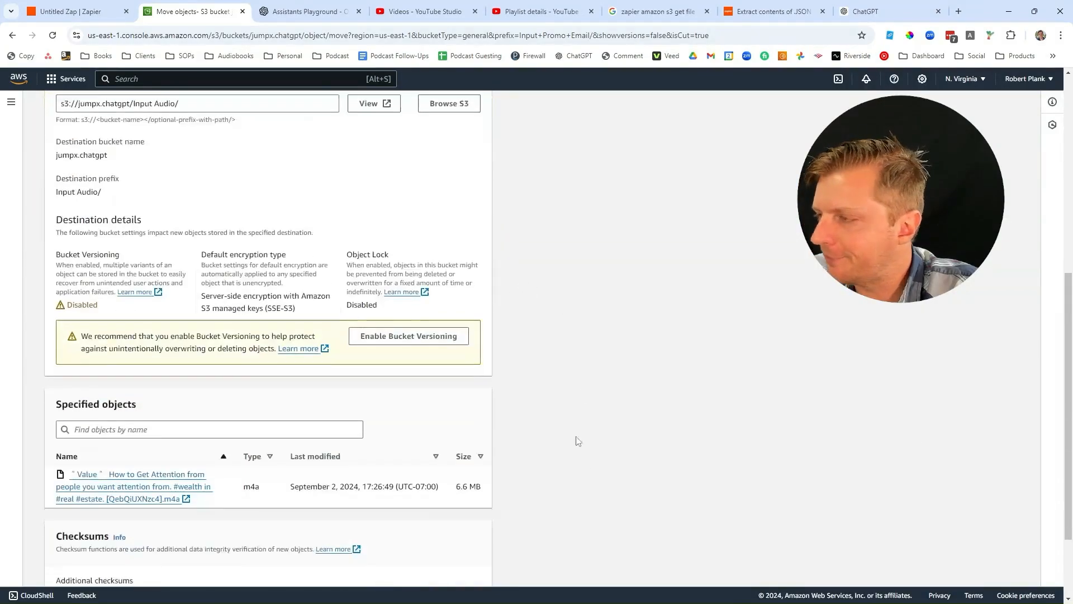
pyautogui.scroll(-2, 474, 576)
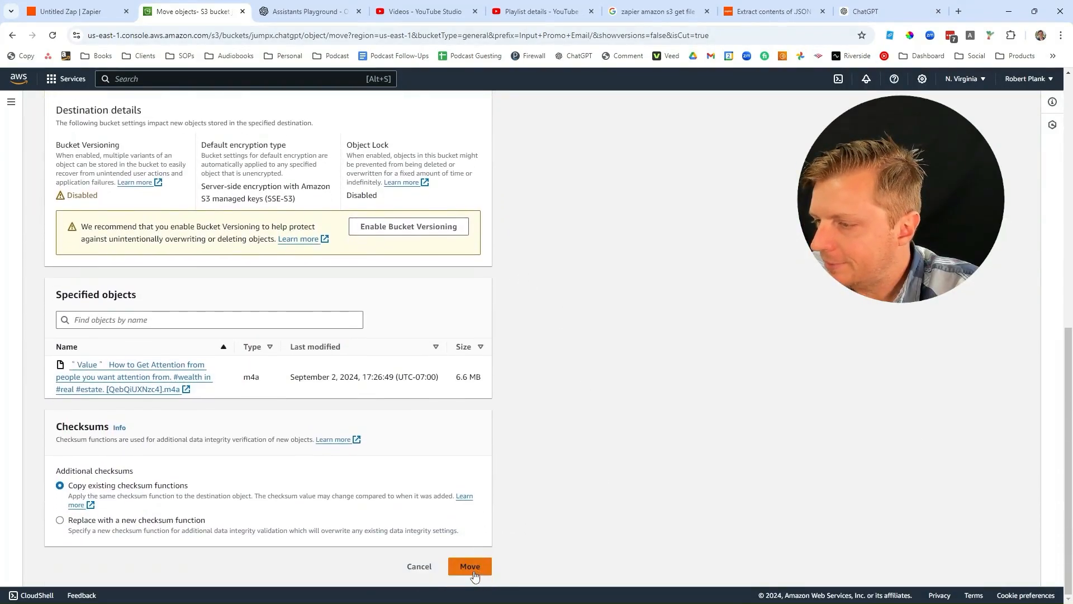
pyautogui.click(476, 573)
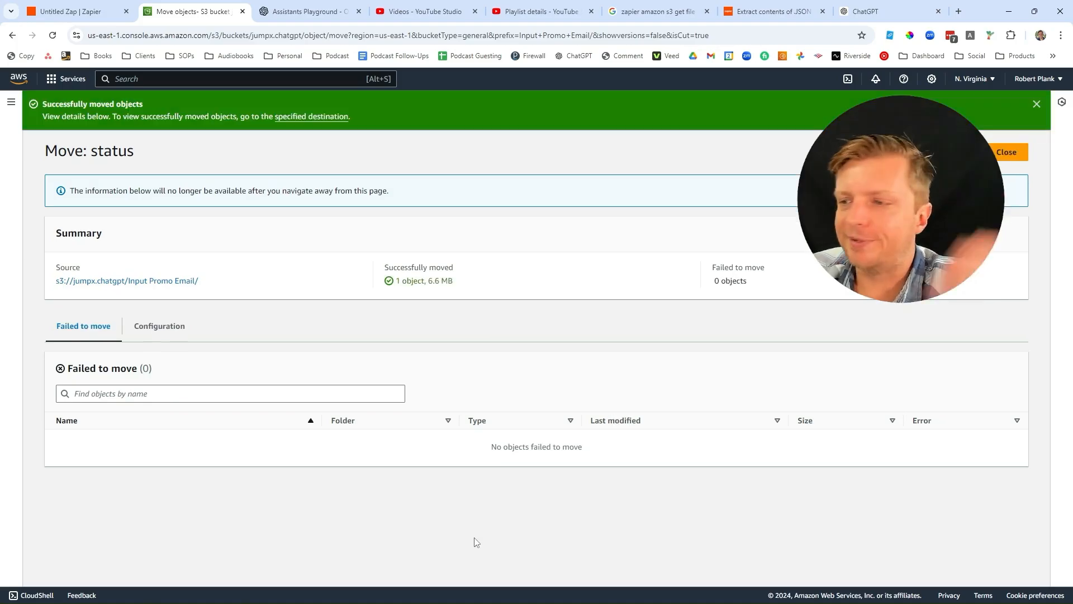
pyautogui.click(1006, 152)
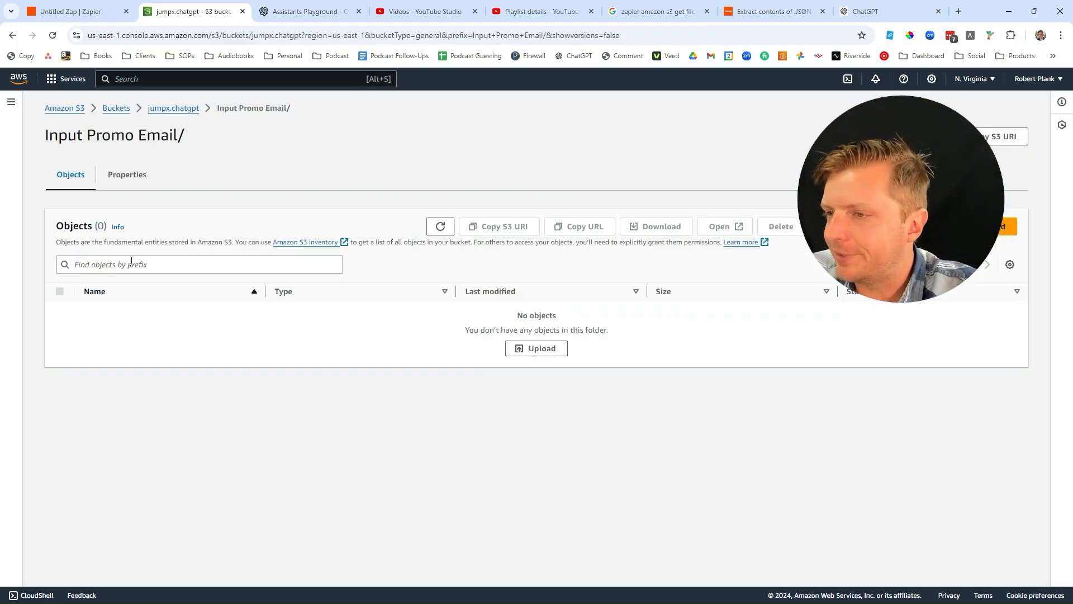
# Step: Begin an upload into the Input Promo Email folder of jumpx.chatgpt and open the file selection
pyautogui.click(166, 109)
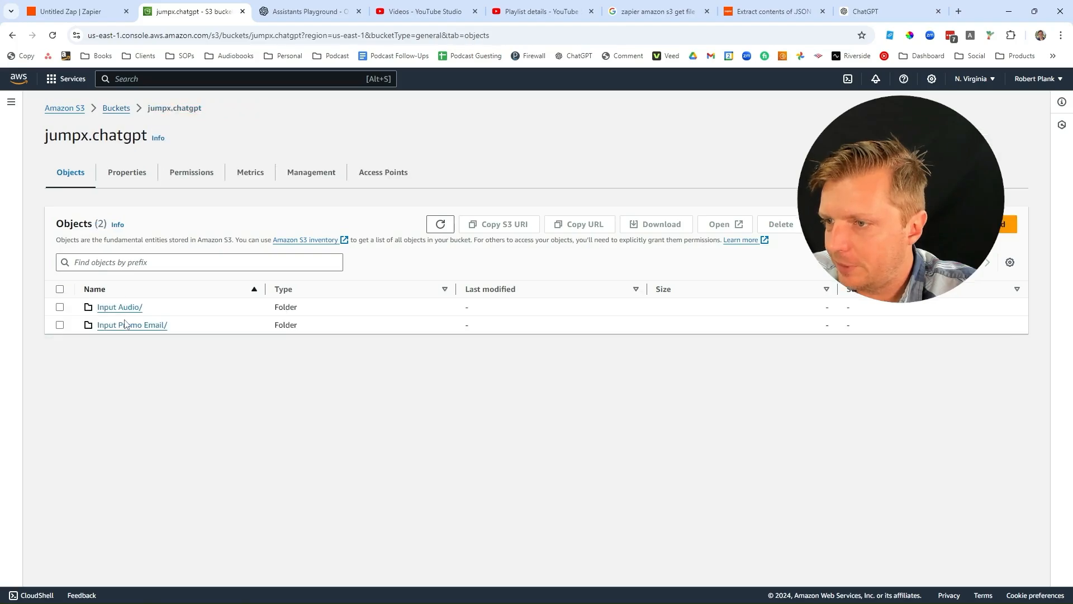
pyautogui.click(128, 327)
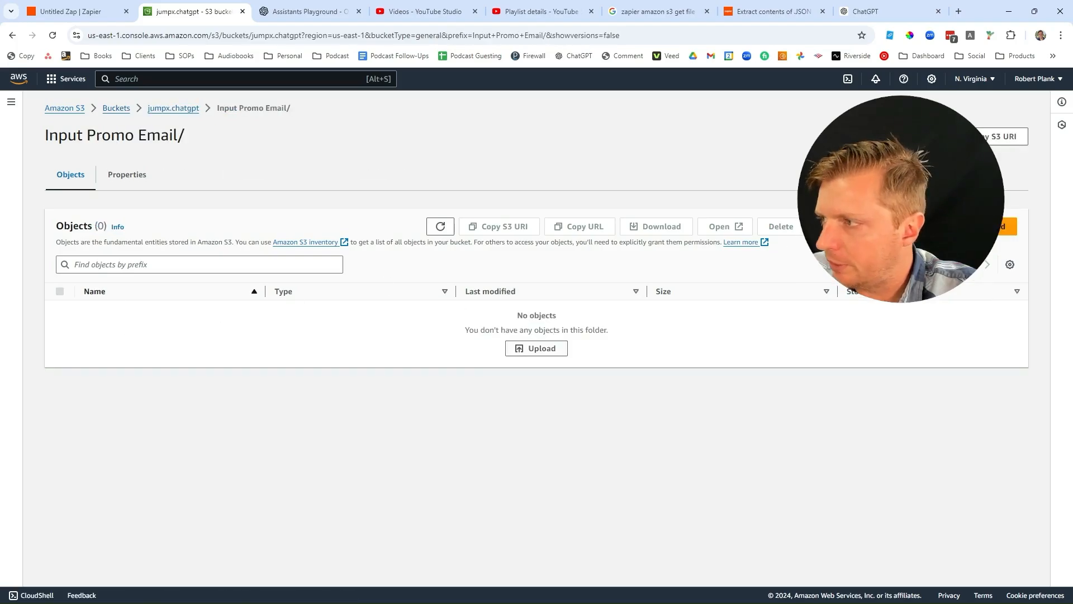
pyautogui.click(1006, 224)
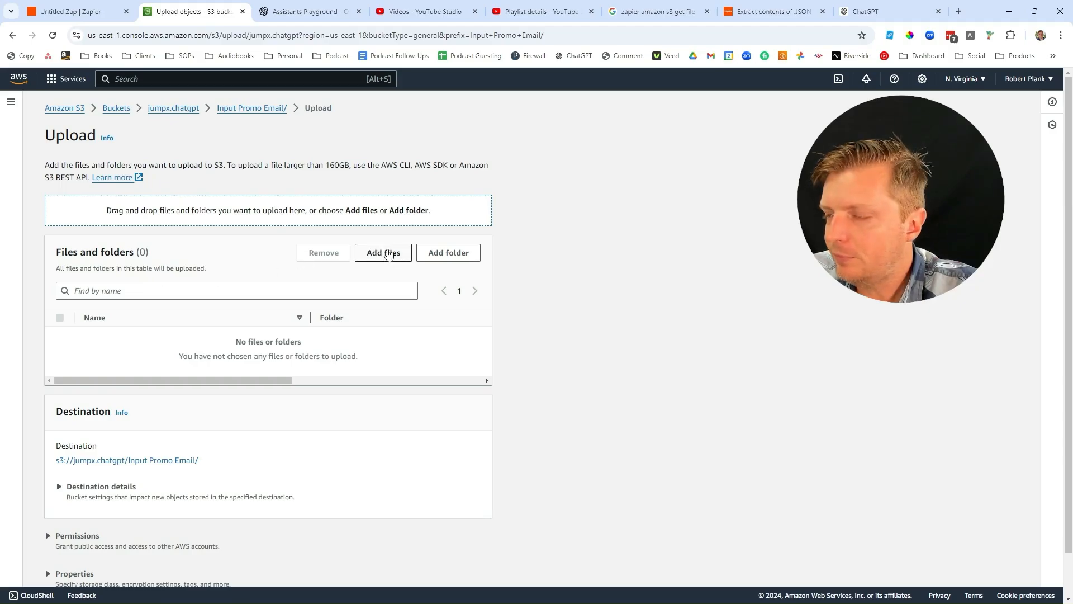
pyautogui.click(389, 254)
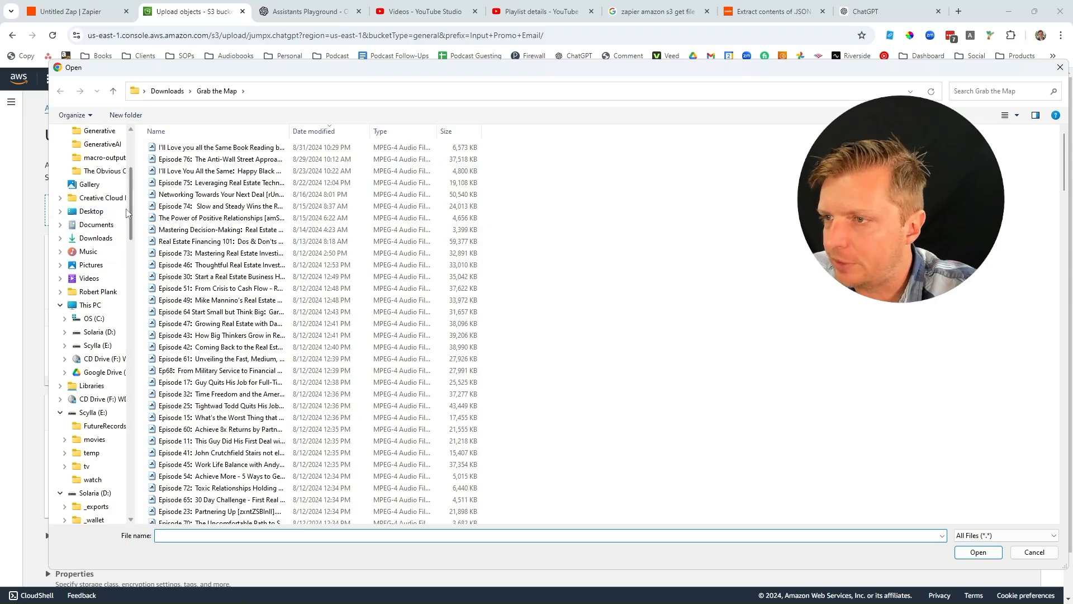
# Step: Upload the "Breaking Limits: Stretching Your Real Estate Boundaries" txt file from the Transcript Output folder in Google Drive's My Drive
pyautogui.scroll(-3, 125, 235)
pyautogui.scroll(-1, 125, 237)
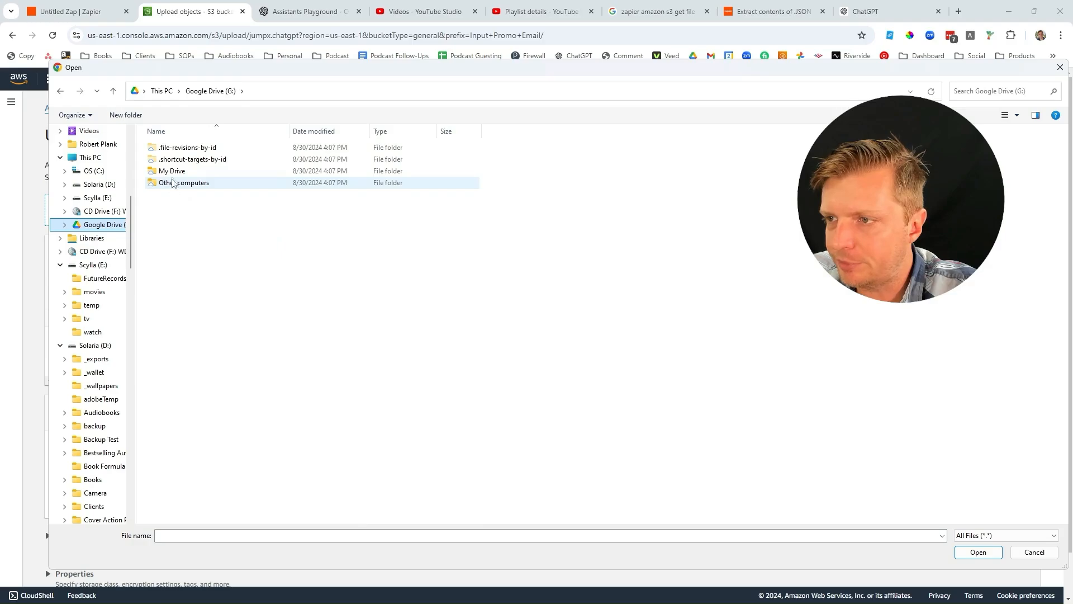
pyautogui.click(173, 174)
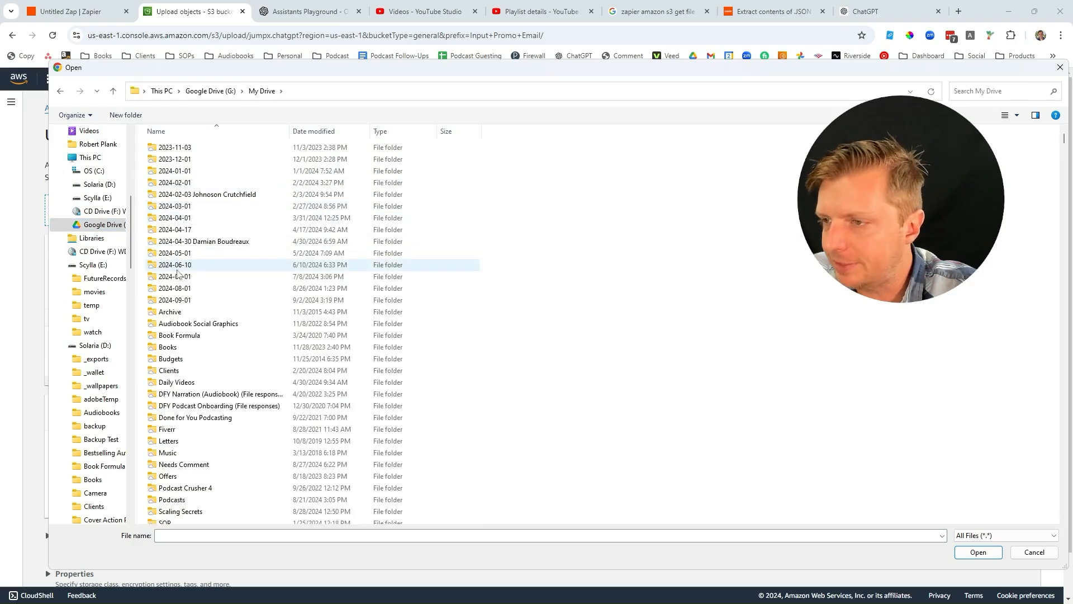
pyautogui.scroll(-3, 186, 450)
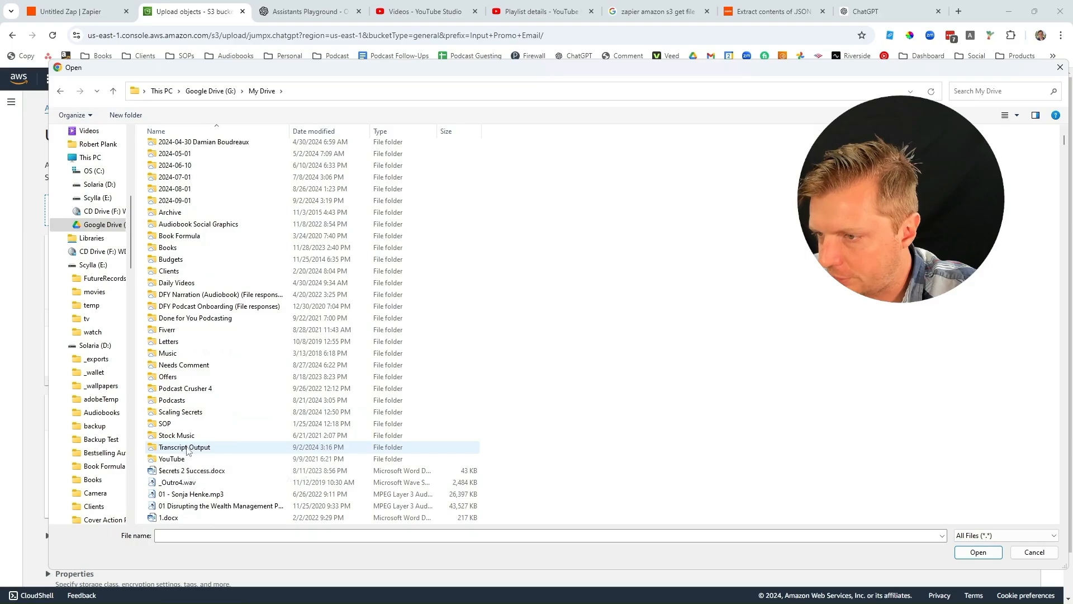
pyautogui.doubleClick(189, 448)
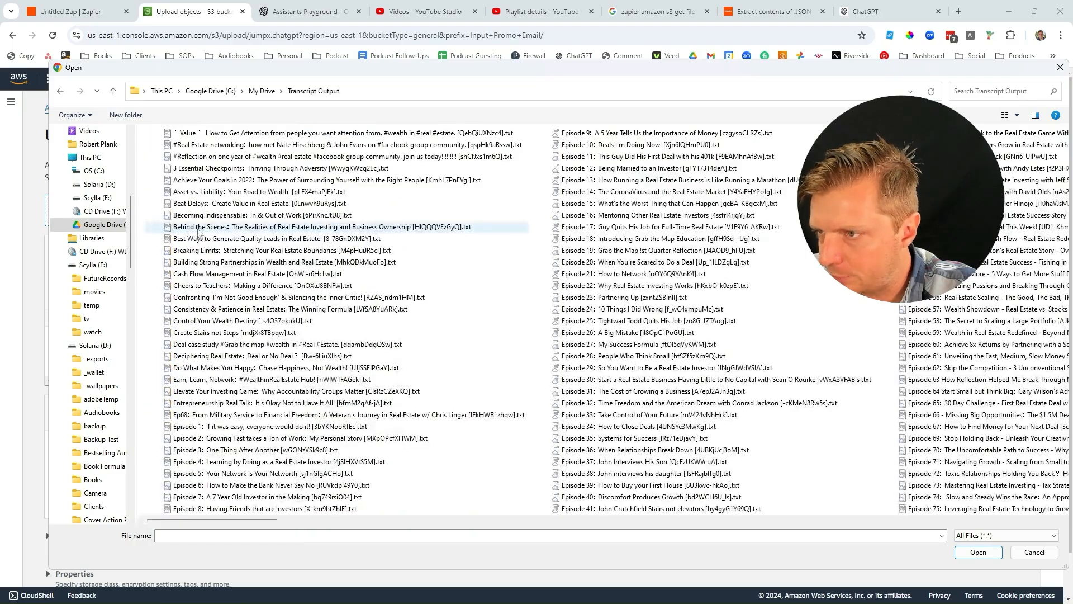
pyautogui.click(200, 251)
pyautogui.doubleClick(199, 253)
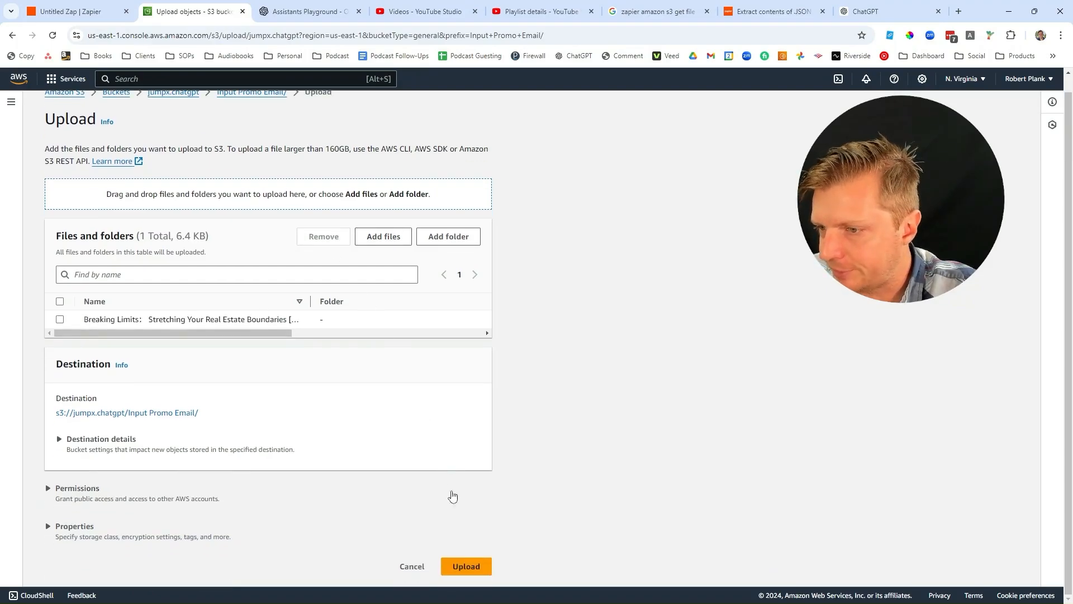
pyautogui.click(467, 580)
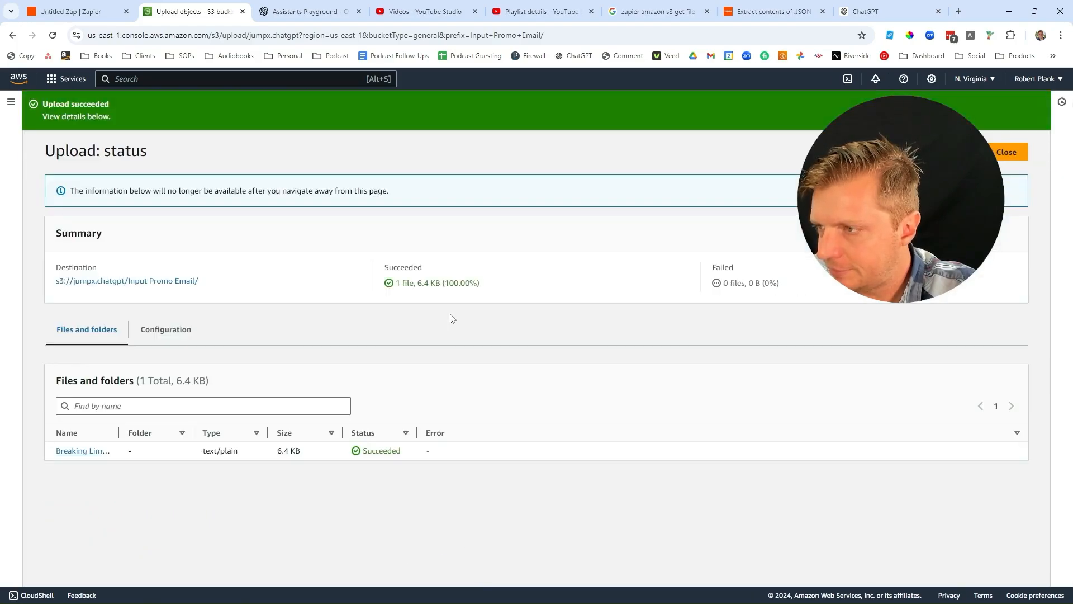
# Step: Switch to the Zapier editor and delete the Amazon S3 Get Object step from the Zap
pyautogui.click(84, 12)
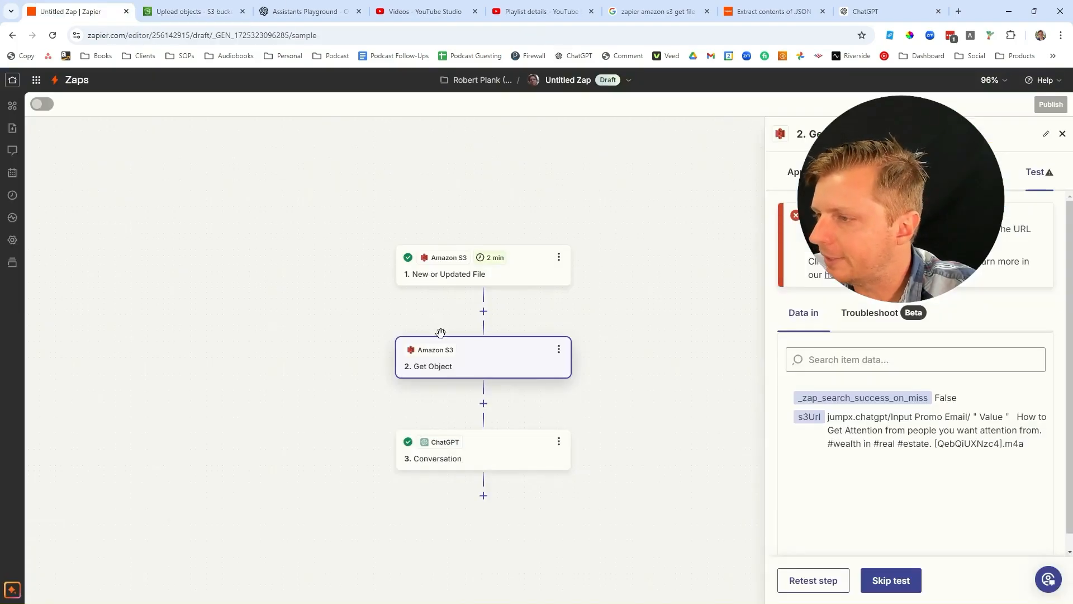
pyautogui.click(561, 356)
pyautogui.click(597, 478)
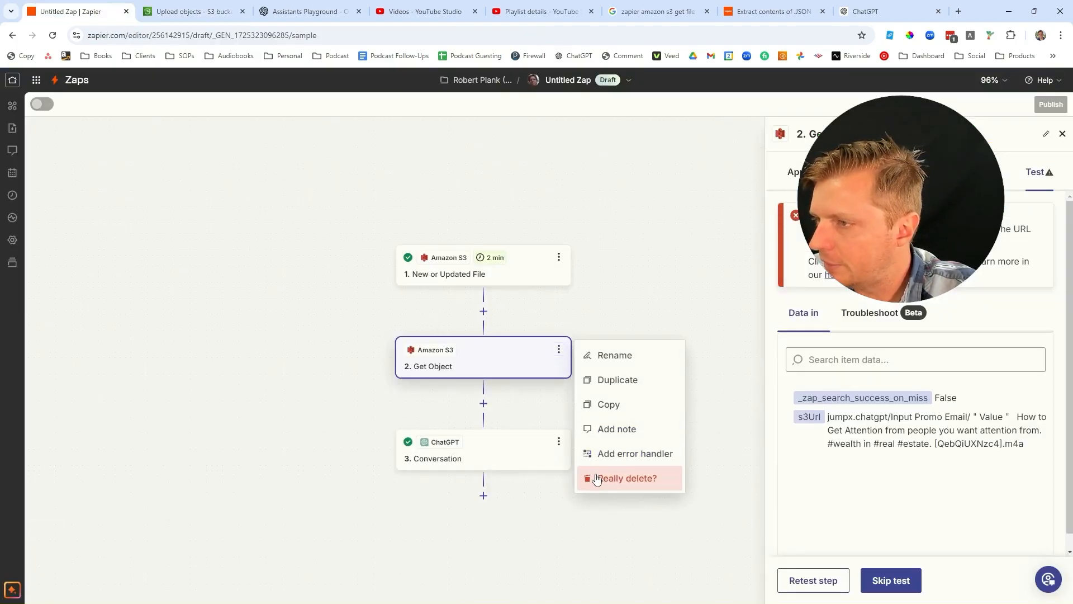
pyautogui.click(602, 475)
# Step: Review the setup of the ChatGPT Conversation step and test it with the trigger's file
pyautogui.click(503, 273)
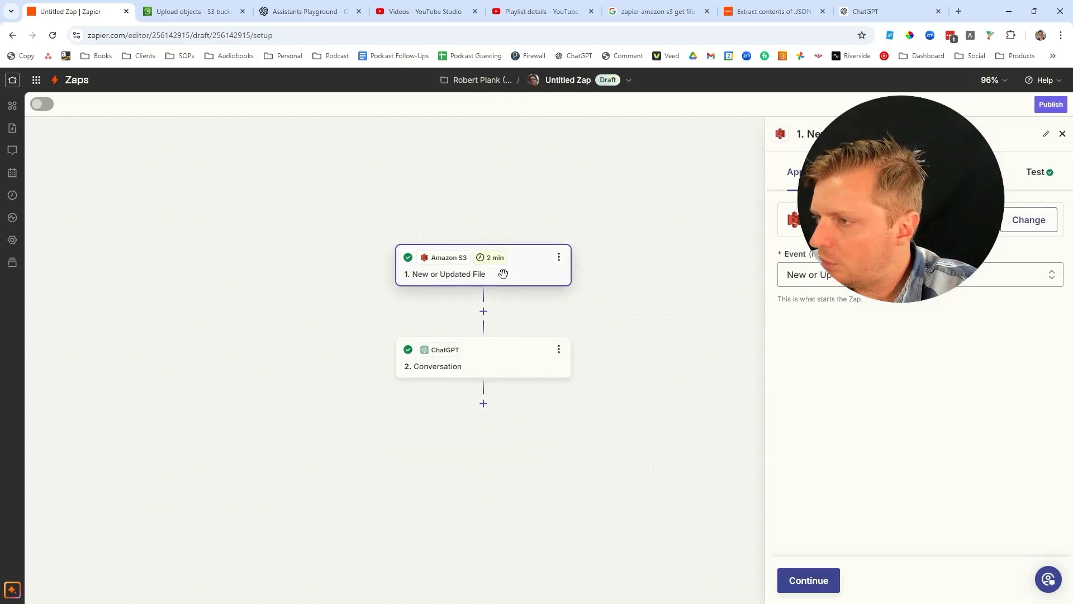
pyautogui.click(503, 359)
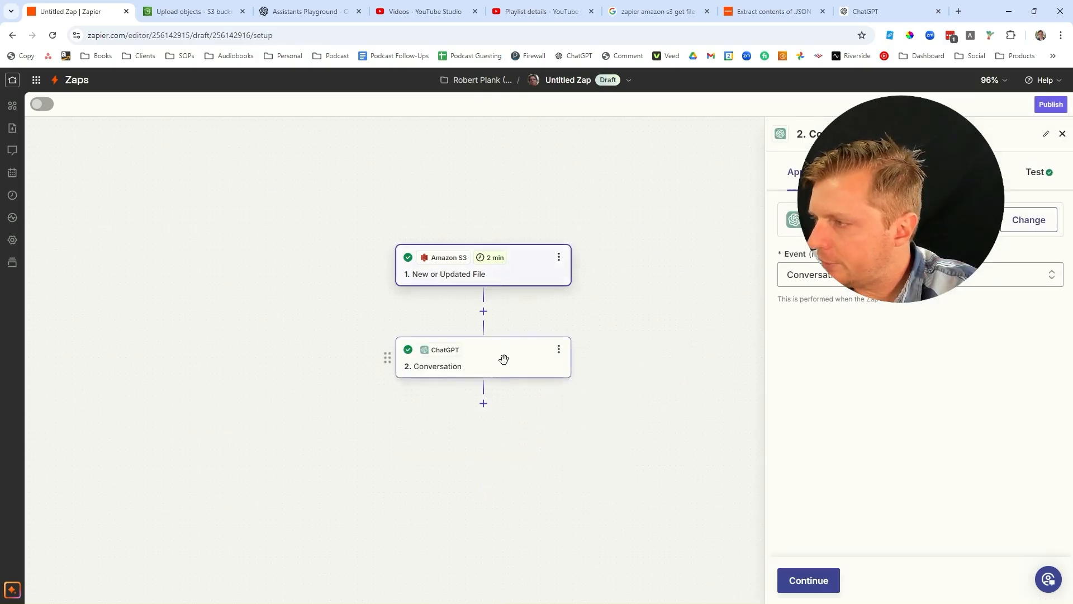
pyautogui.click(831, 586)
pyautogui.click(832, 586)
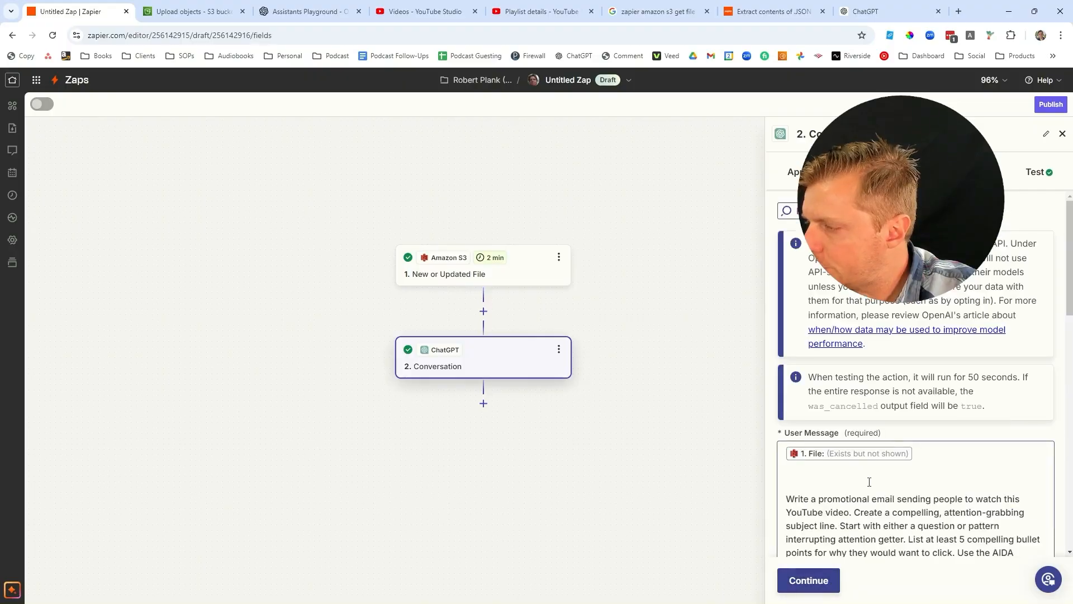
pyautogui.click(811, 581)
pyautogui.click(818, 583)
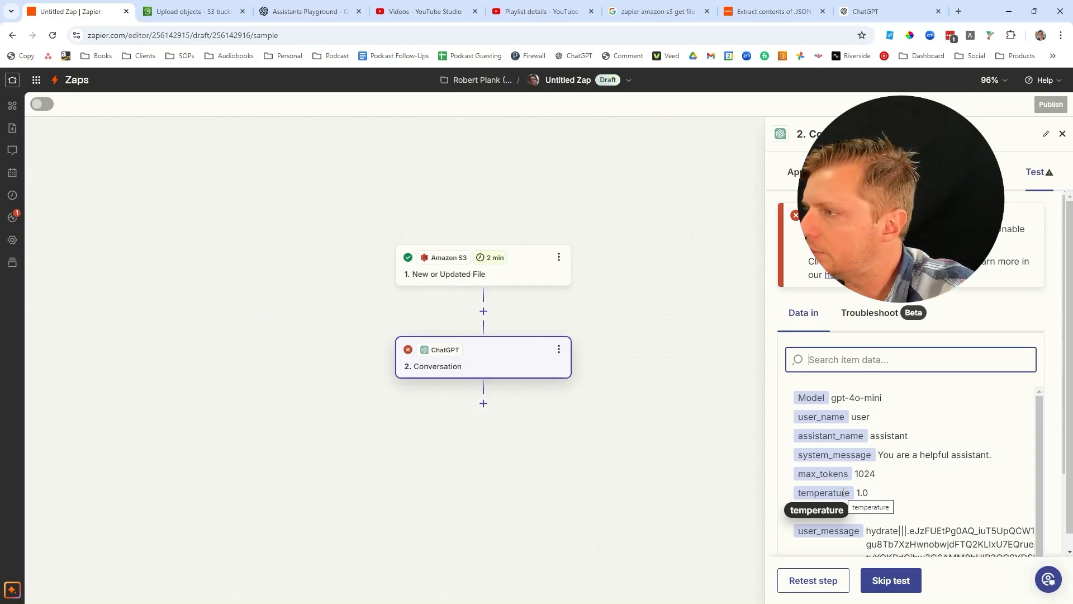
# Step: Go to the test of the Amazon S3 New or Updated File trigger and find new records
pyautogui.click(530, 260)
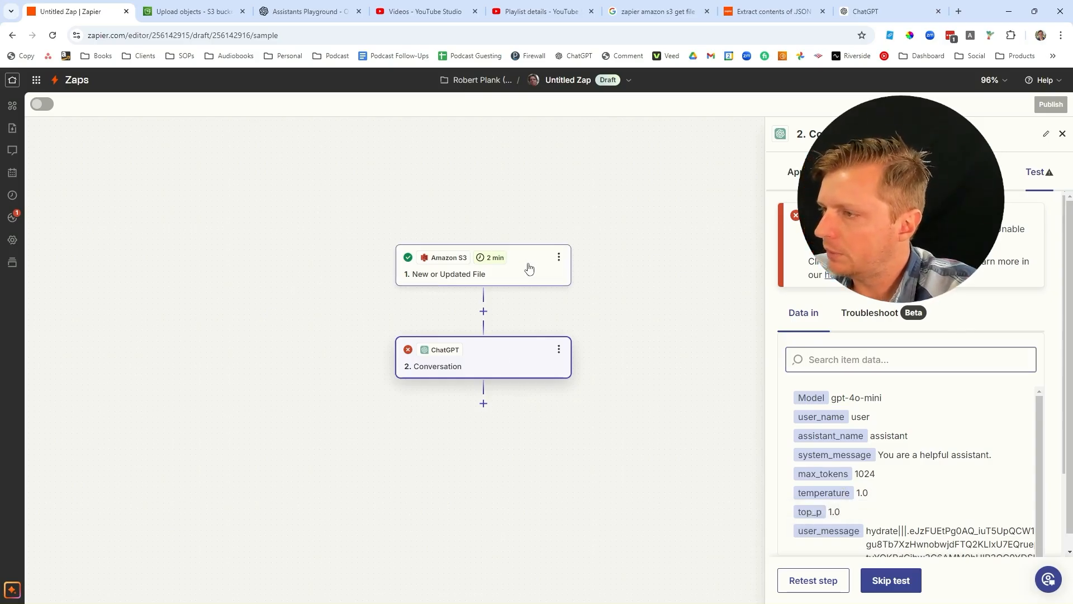
pyautogui.click(815, 582)
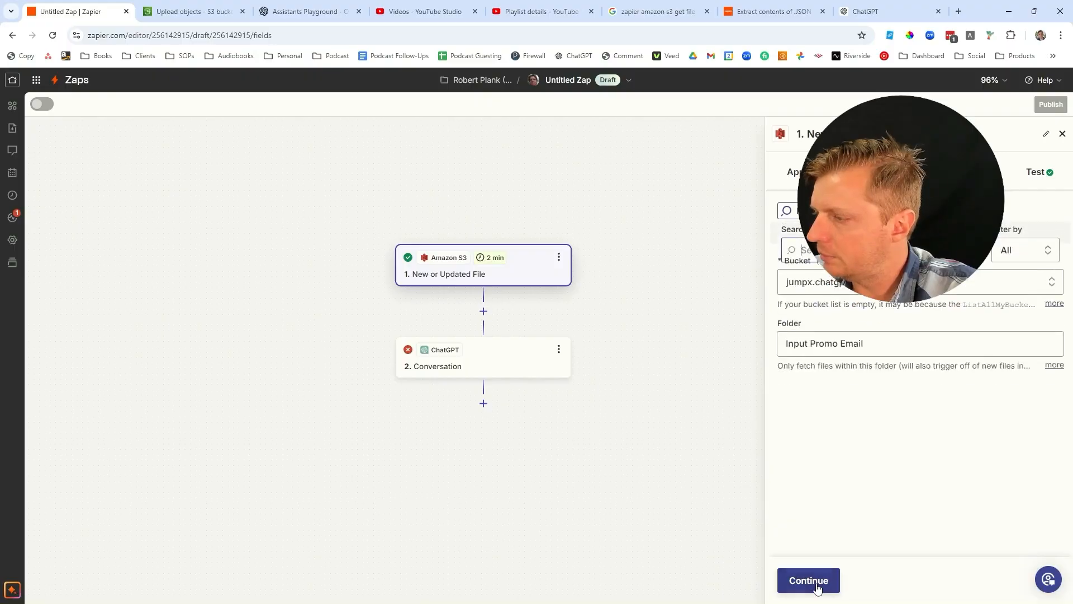
pyautogui.click(816, 584)
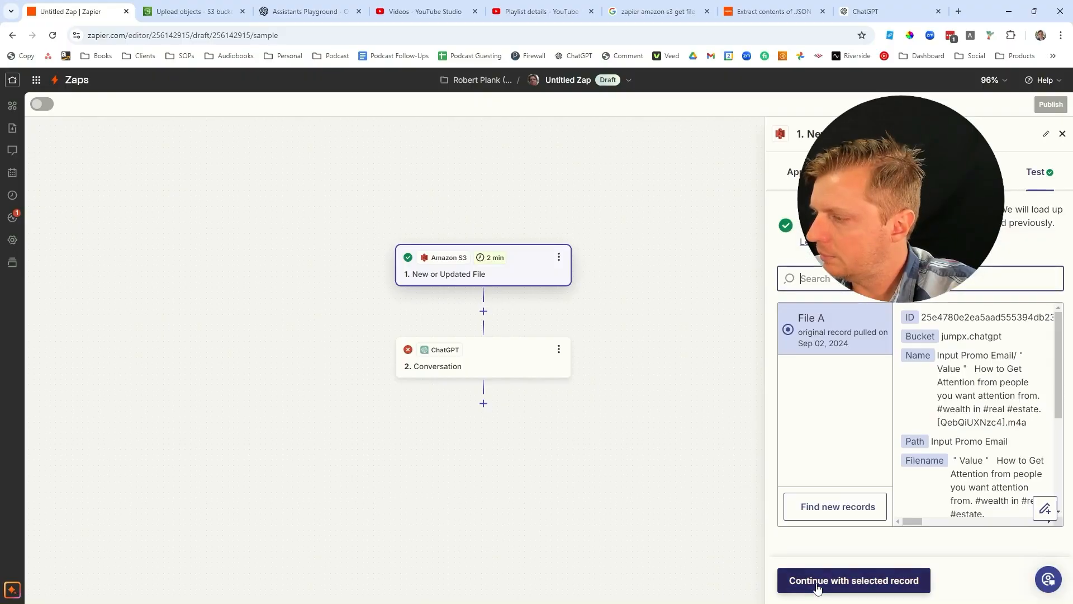
pyautogui.click(824, 505)
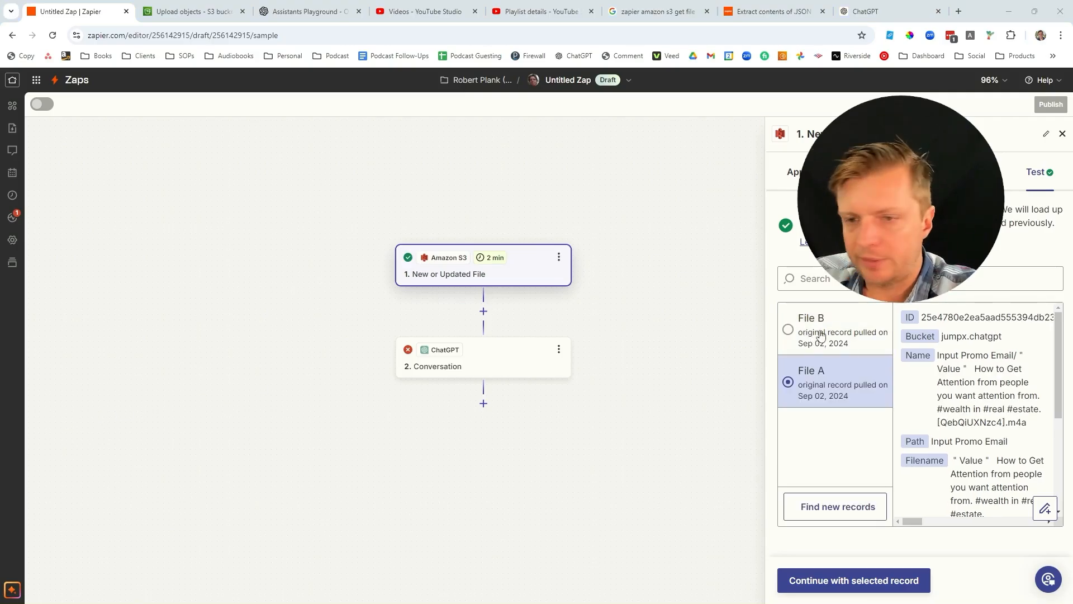
# Step: Select File B as the trigger's test record and retest the ChatGPT Conversation step with it
pyautogui.click(820, 336)
pyautogui.click(831, 584)
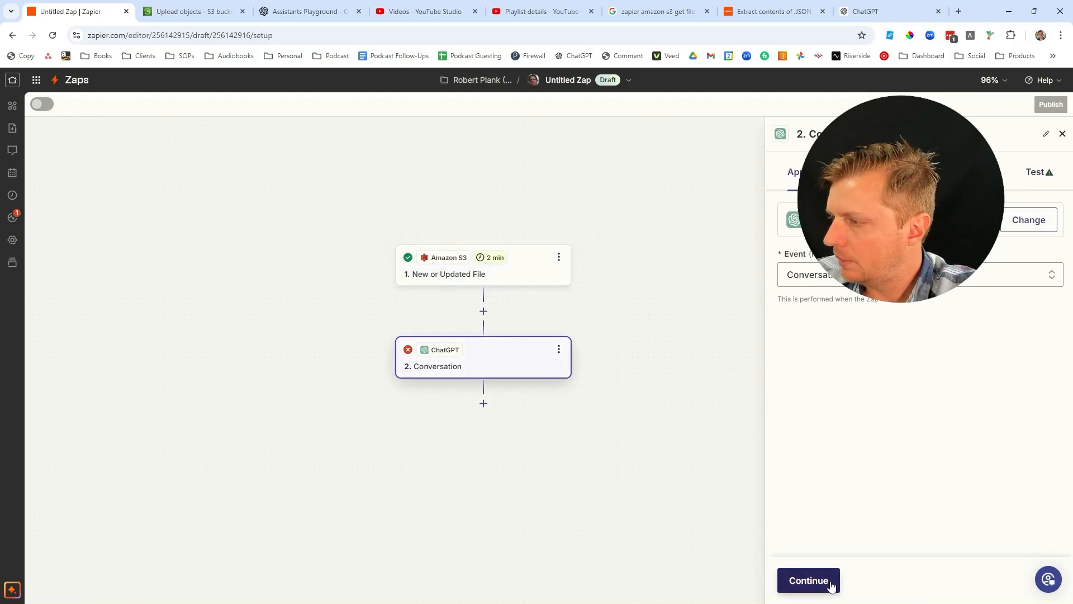
pyautogui.click(831, 584)
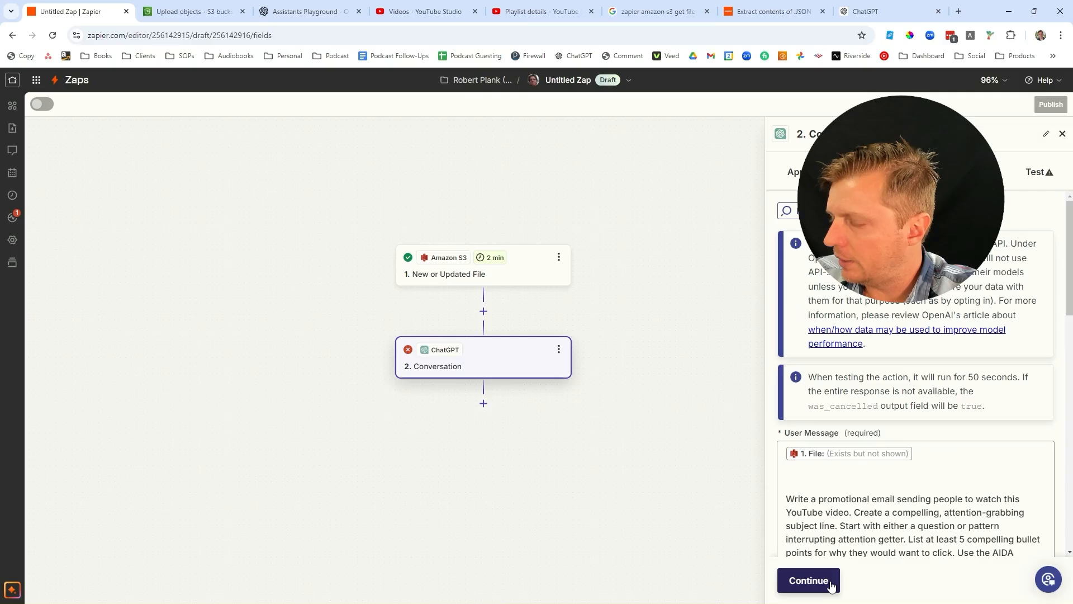
pyautogui.click(831, 583)
pyautogui.click(843, 585)
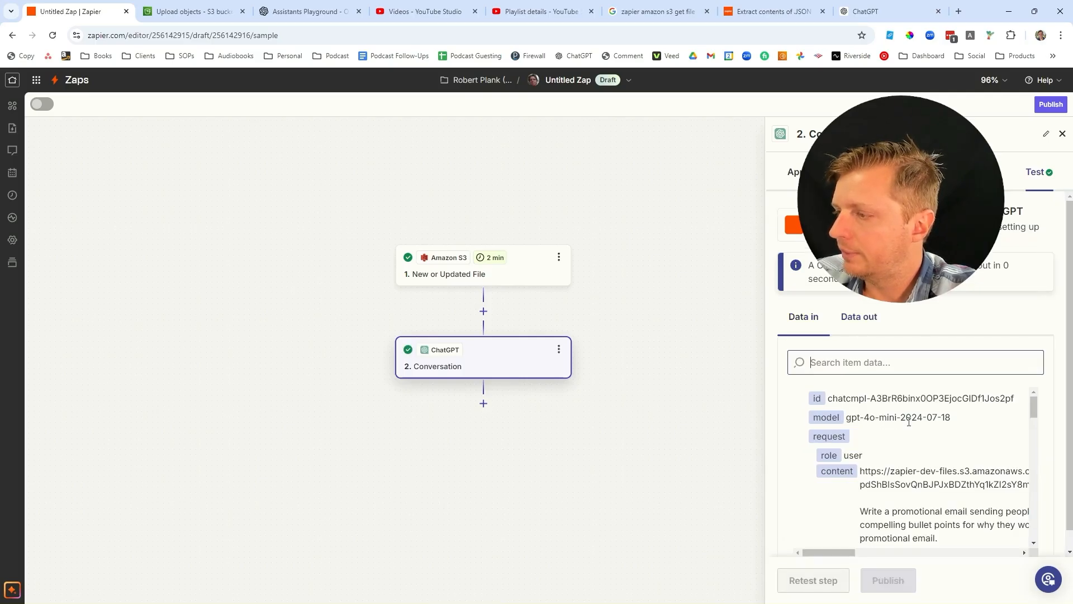
# Step: Review the ChatGPT test's output and the trigger fields available for the User Message, and close the step's settings
pyautogui.moveTo(1033, 415)
pyautogui.mouseDown()
pyautogui.moveTo(1034, 431)
pyautogui.moveTo(1035, 419)
pyautogui.mouseUp()
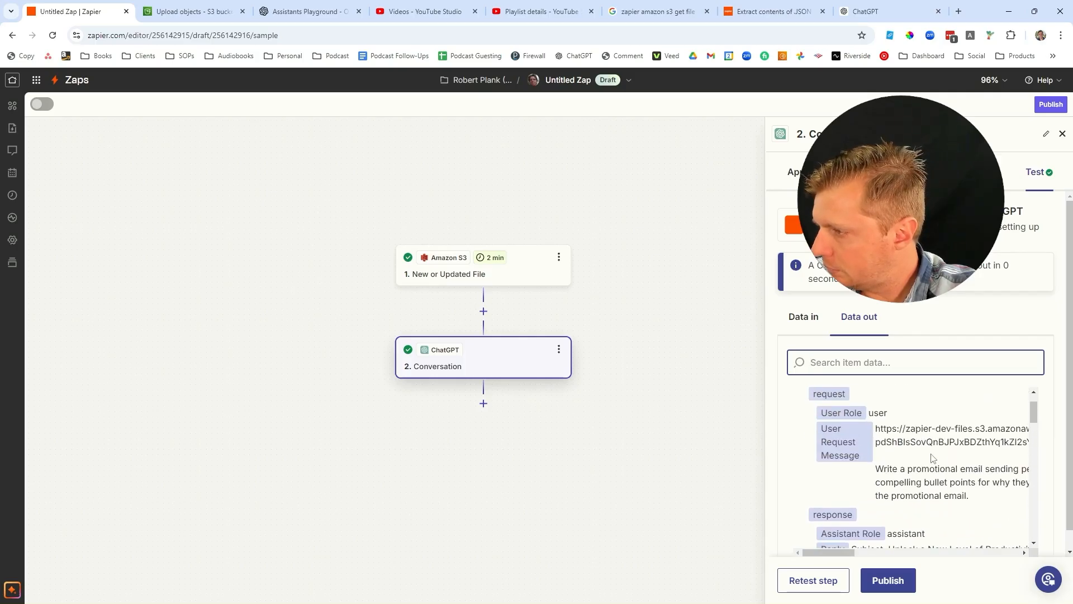
pyautogui.moveTo(841, 552)
pyautogui.mouseDown()
pyautogui.moveTo(1025, 561)
pyautogui.moveTo(837, 560)
pyautogui.moveTo(849, 560)
pyautogui.mouseUp()
pyautogui.scroll(-5, 896, 510)
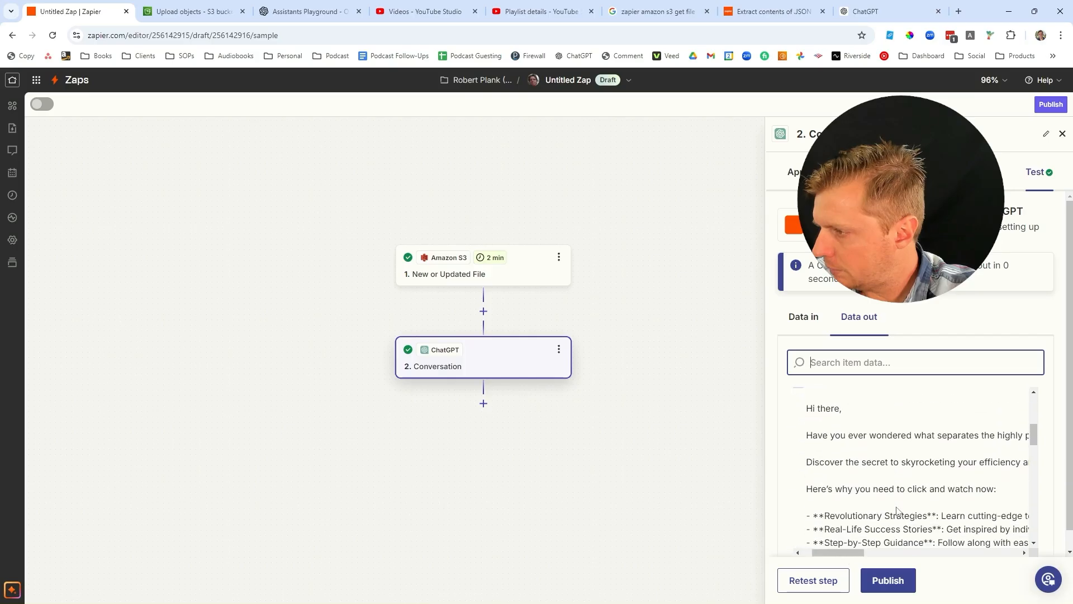
pyautogui.click(973, 172)
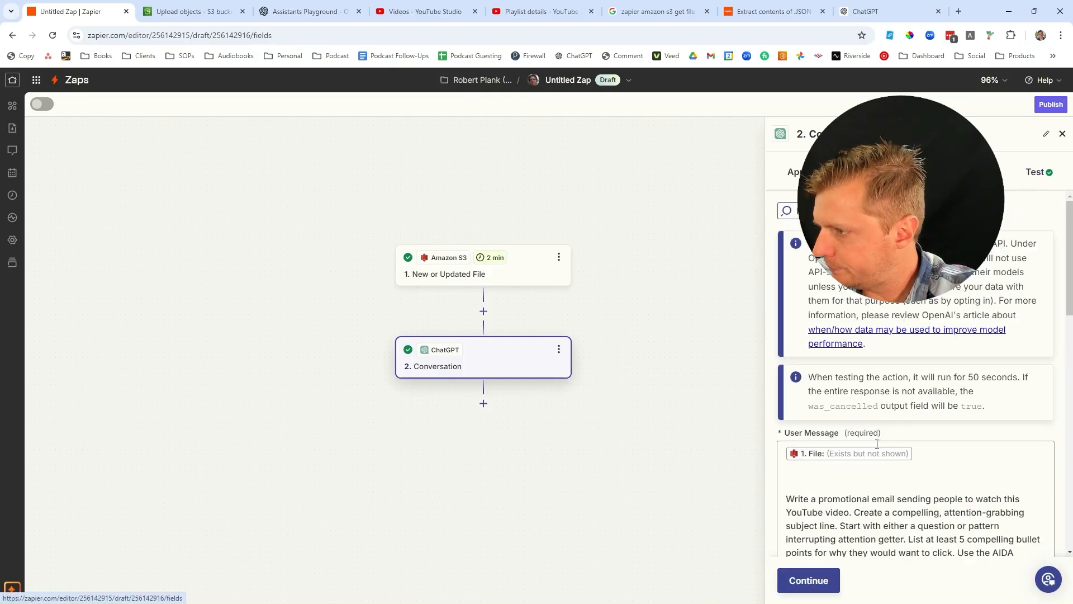
pyautogui.click(860, 473)
pyautogui.scroll(-3, 907, 359)
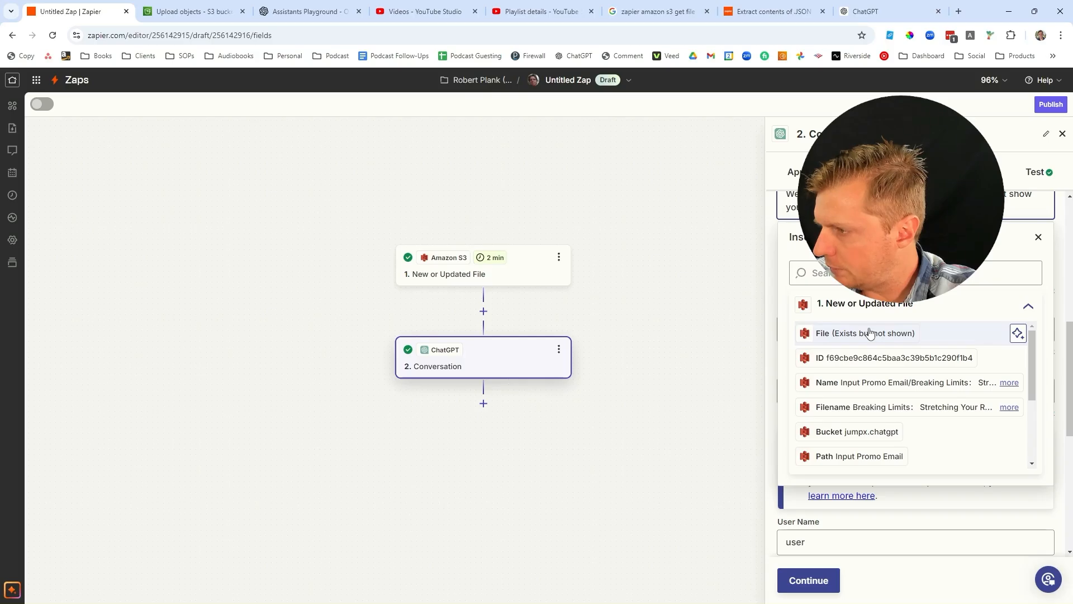
pyautogui.click(39, 488)
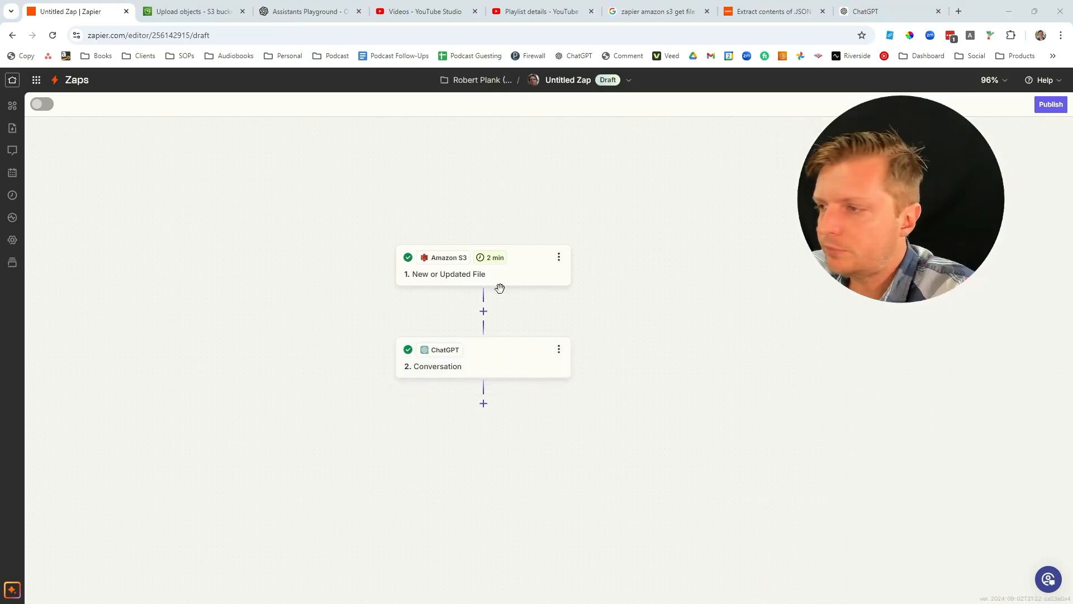
# Step: Switch to Amazon S3 and open the "Breaking Limits" txt file's object URL from Input Promo Email in an incognito window
pyautogui.click(195, 13)
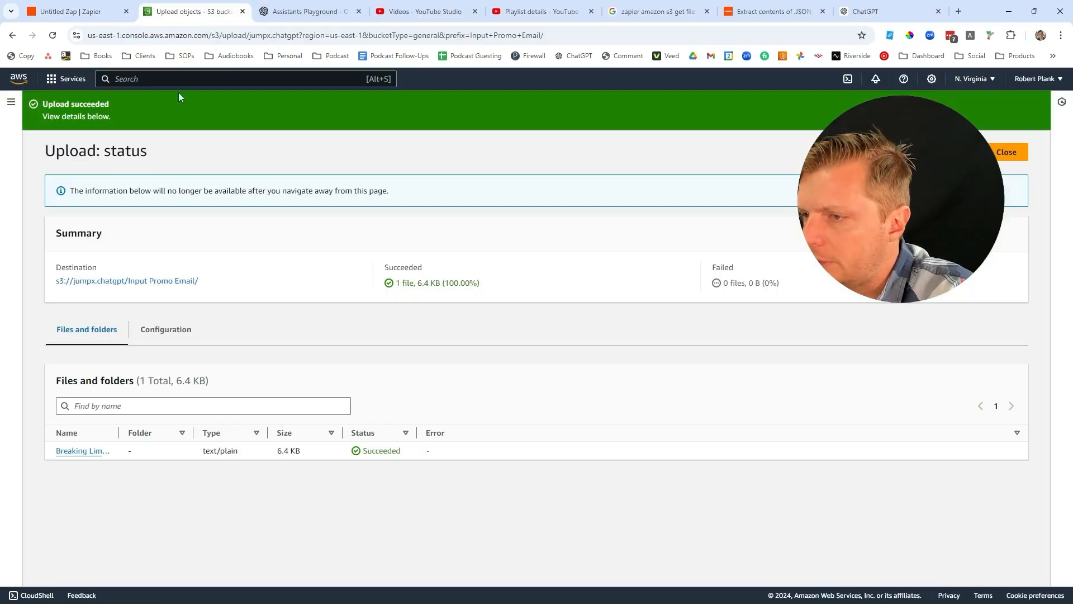
pyautogui.click(154, 285)
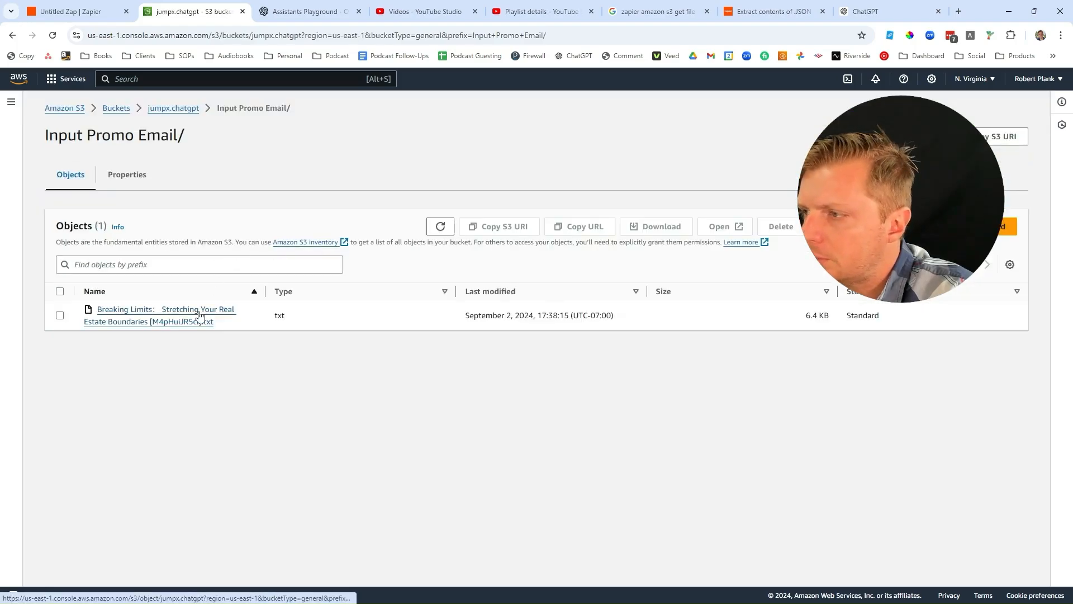
pyautogui.click(200, 316)
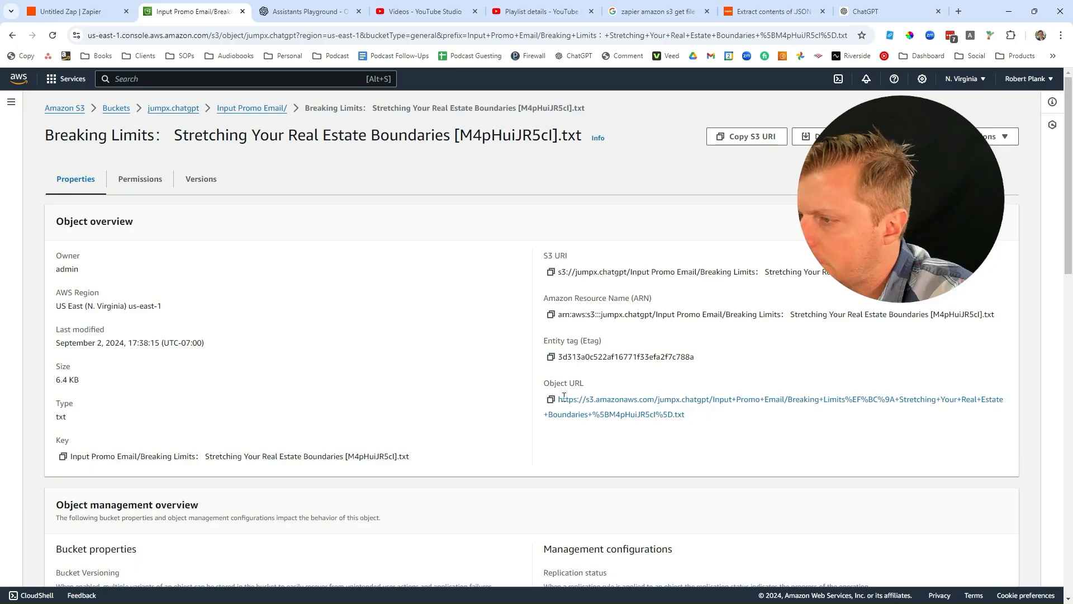
pyautogui.rightClick(564, 399)
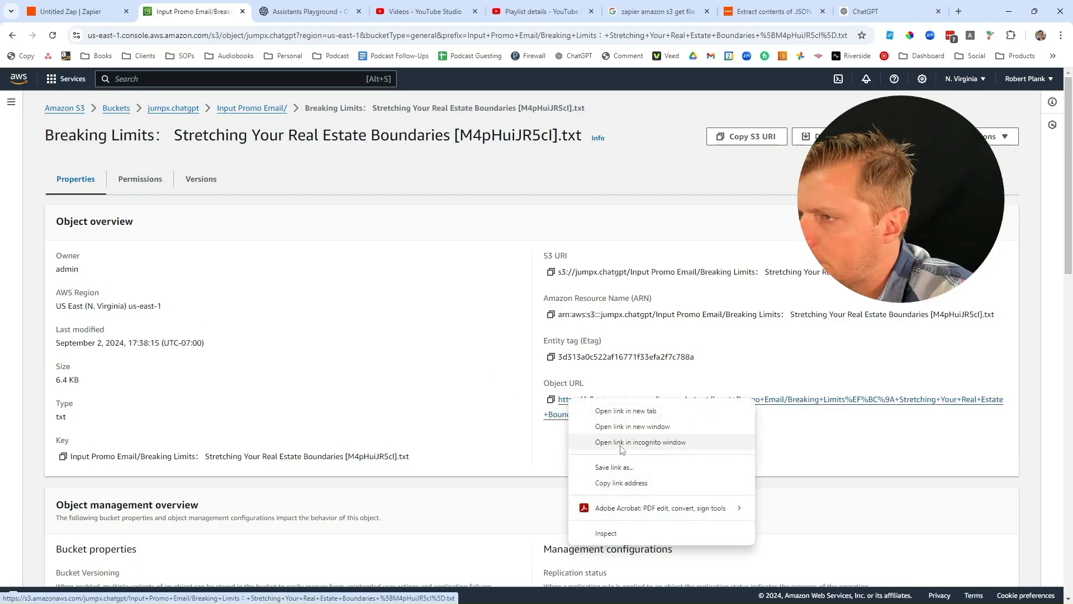
pyautogui.click(640, 443)
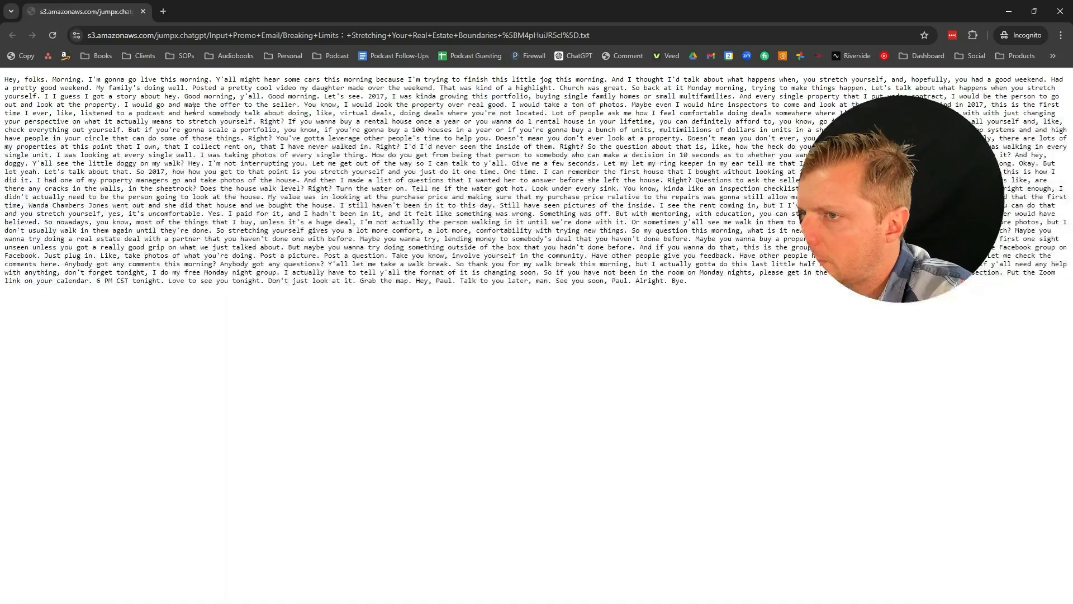
# Step: Check the transcript text, copy the file's public URL and move the incognito window out of the way
pyautogui.moveTo(201, 105); pyautogui.dragTo(585, 292)
pyautogui.click(584, 292)
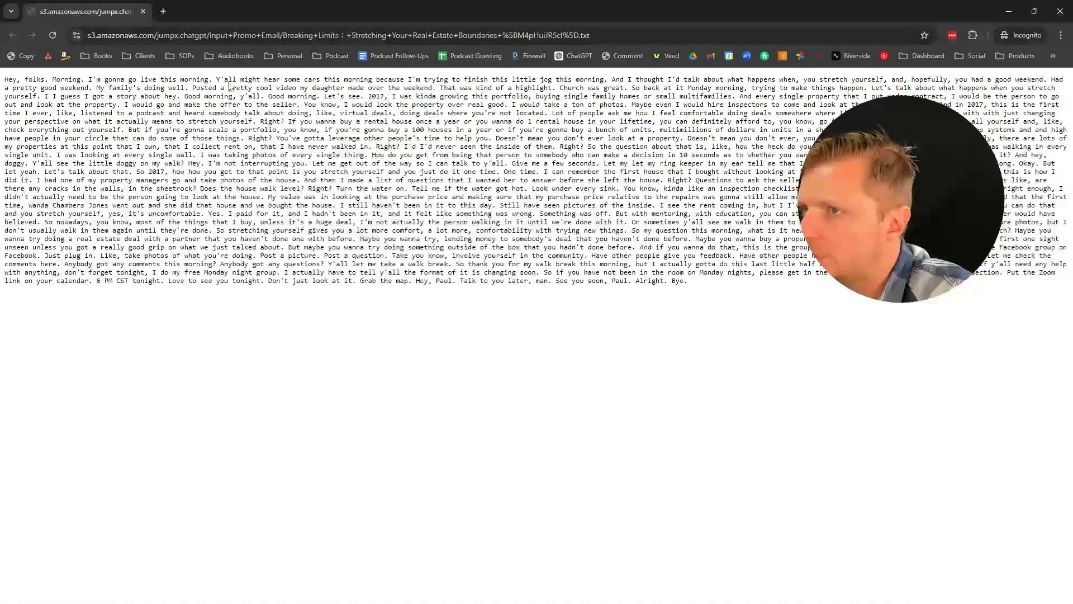
pyautogui.click(242, 35)
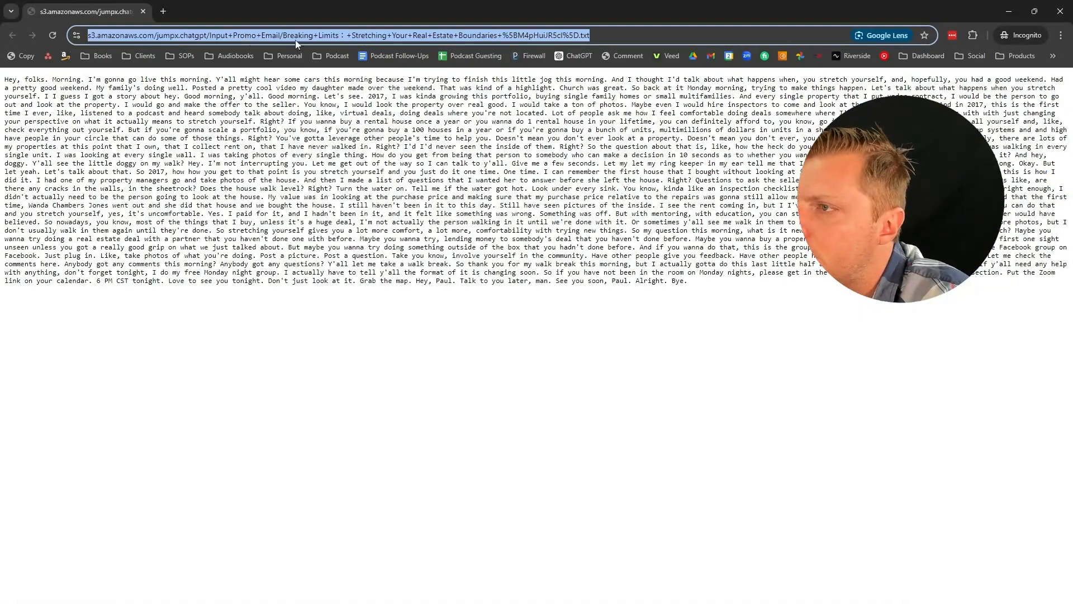
pyautogui.doubleClick(485, 5)
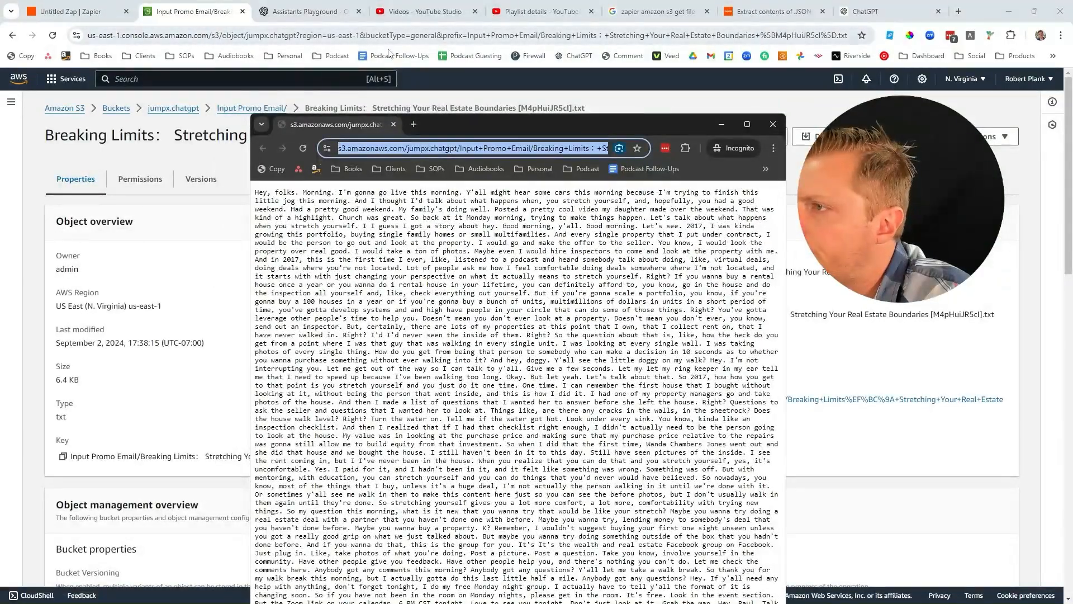
pyautogui.moveTo(447, 129); pyautogui.dragTo(0, 113)
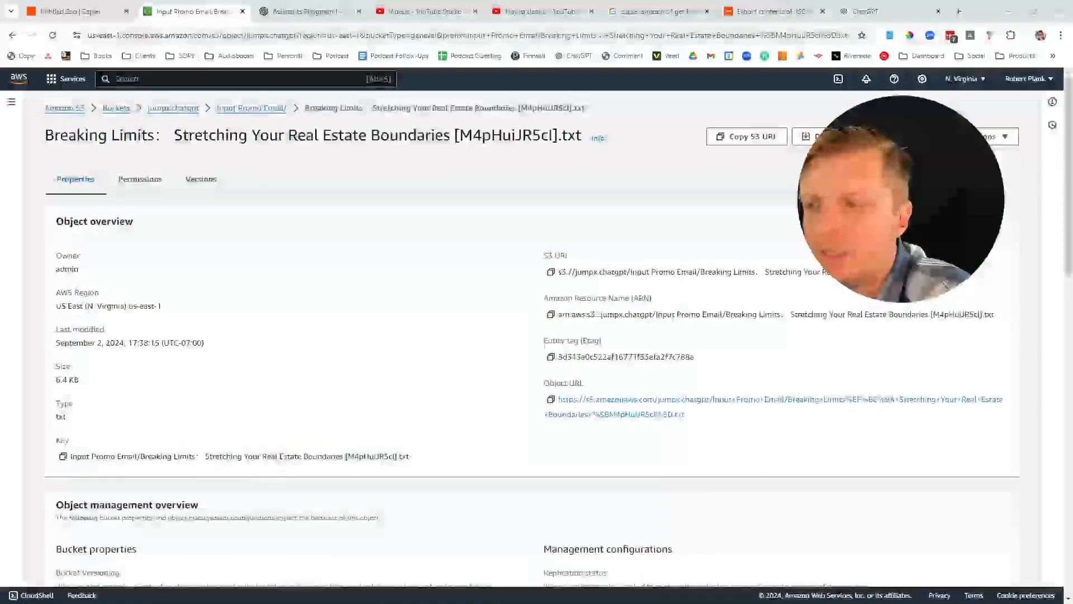
# Step: Switch to the Zapier editor and add a Webhooks by Zapier GET step between the Amazon S3 trigger and ChatGPT
pyautogui.click(103, 16)
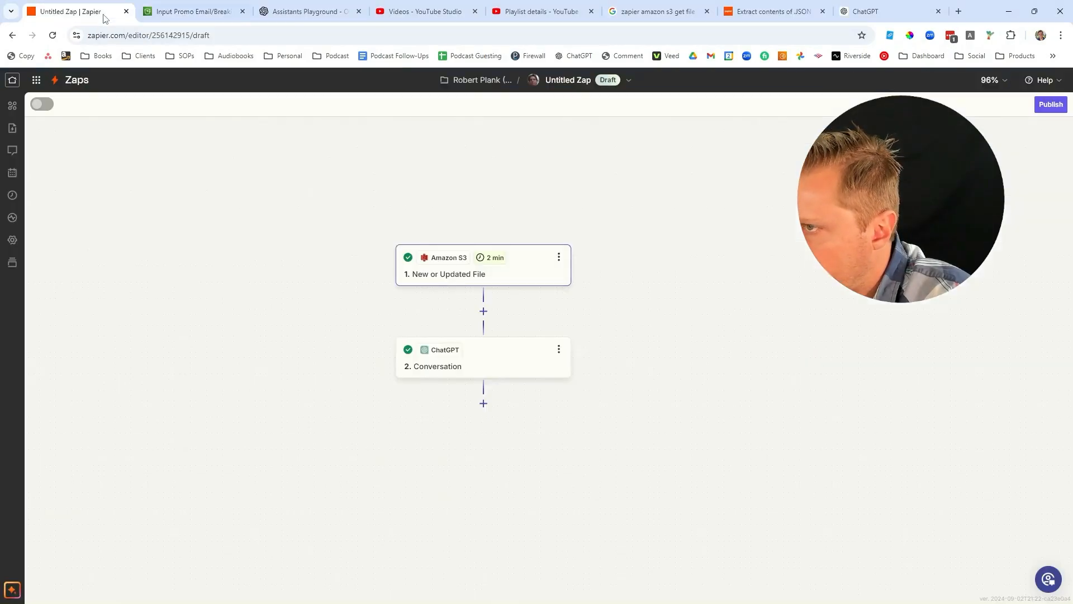
pyautogui.click(484, 310)
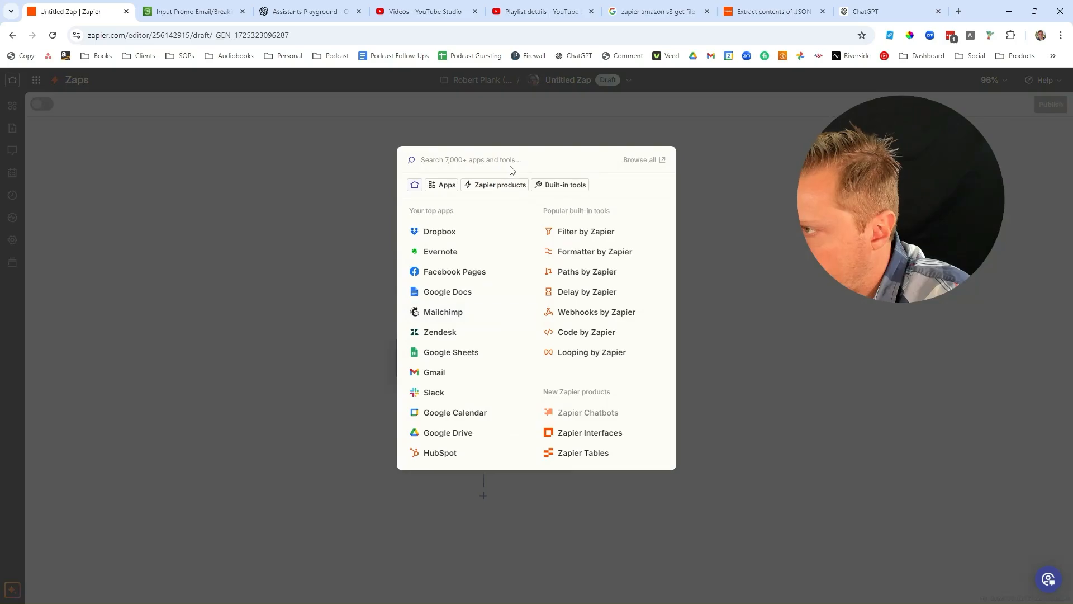
pyautogui.click(578, 311)
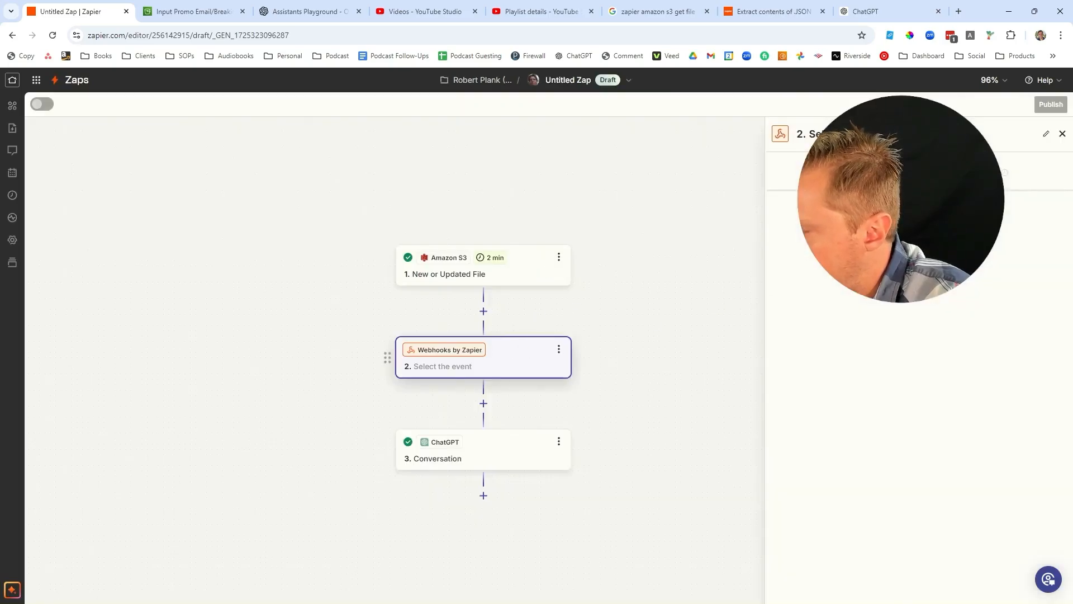
pyautogui.click(844, 275)
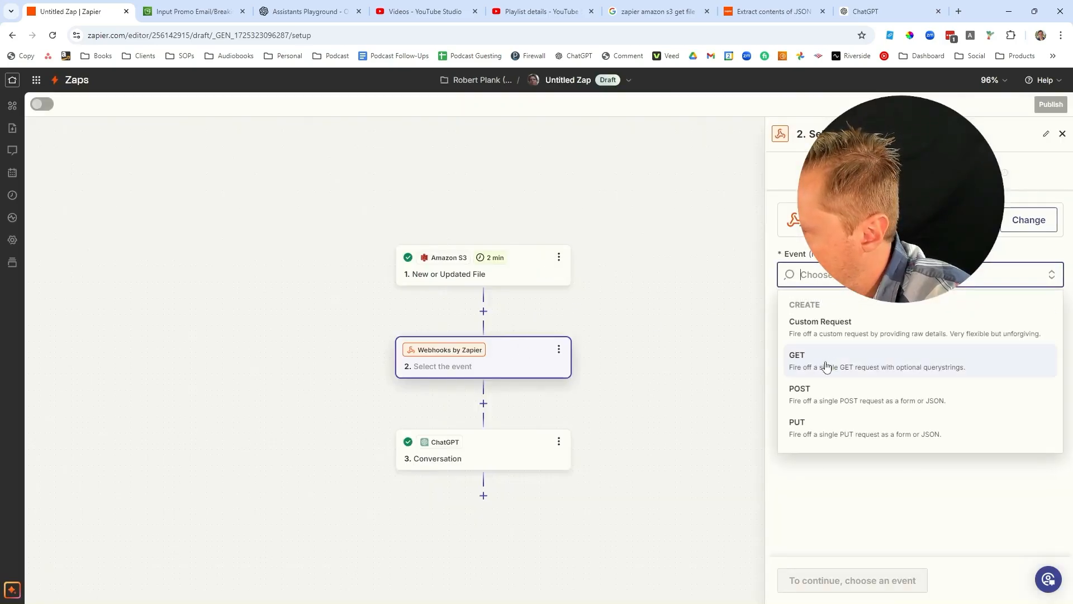
pyautogui.click(825, 365)
pyautogui.click(810, 579)
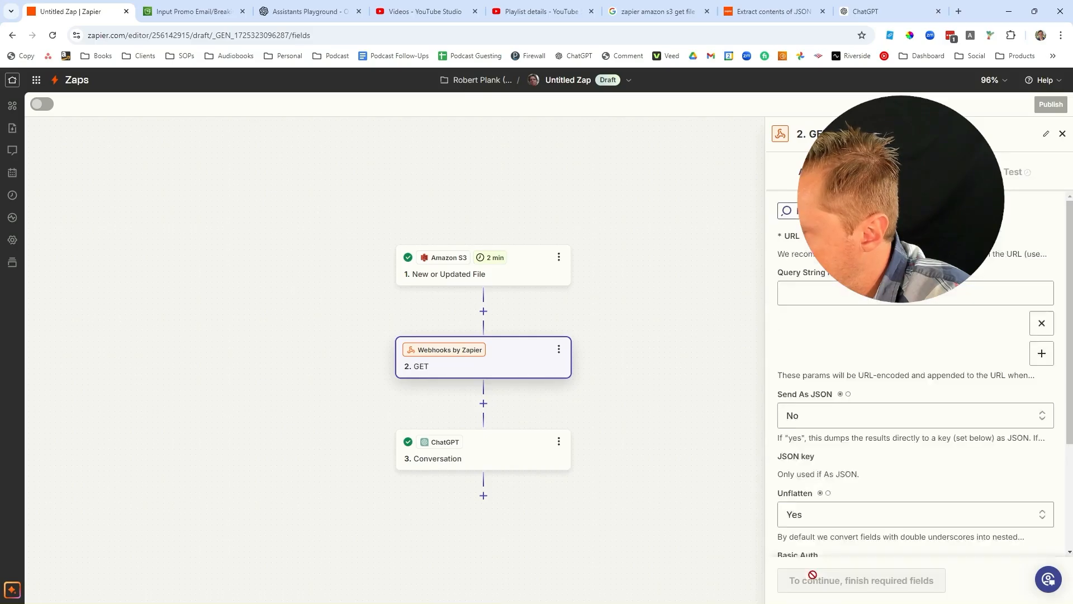
pyautogui.click(894, 257)
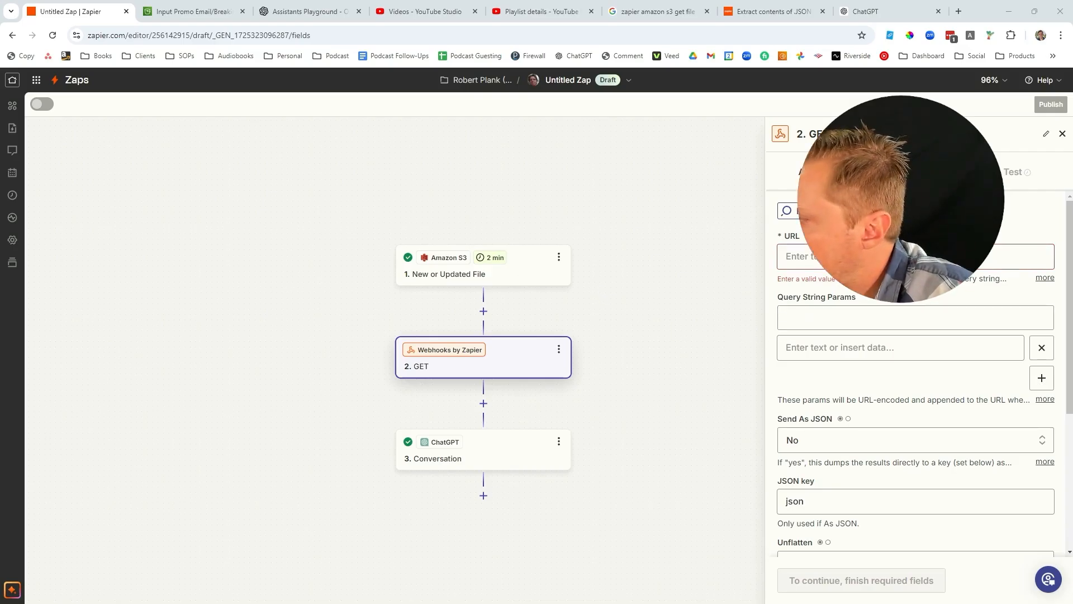
pyautogui.hotkey('ctrl', 'v')
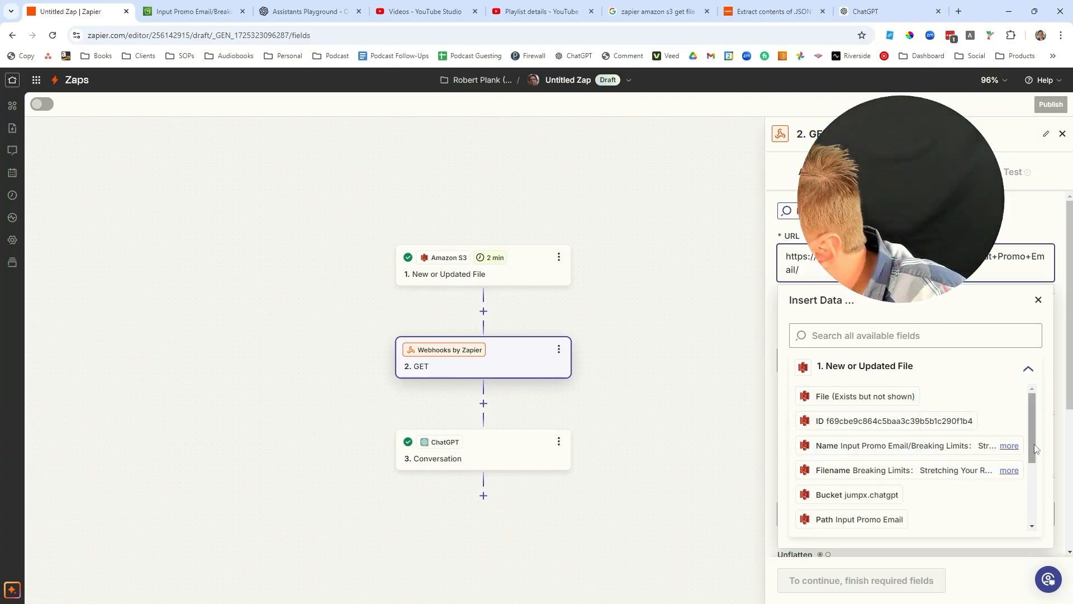
pyautogui.scroll(-3, 1034, 448)
pyautogui.scroll(3, 978, 453)
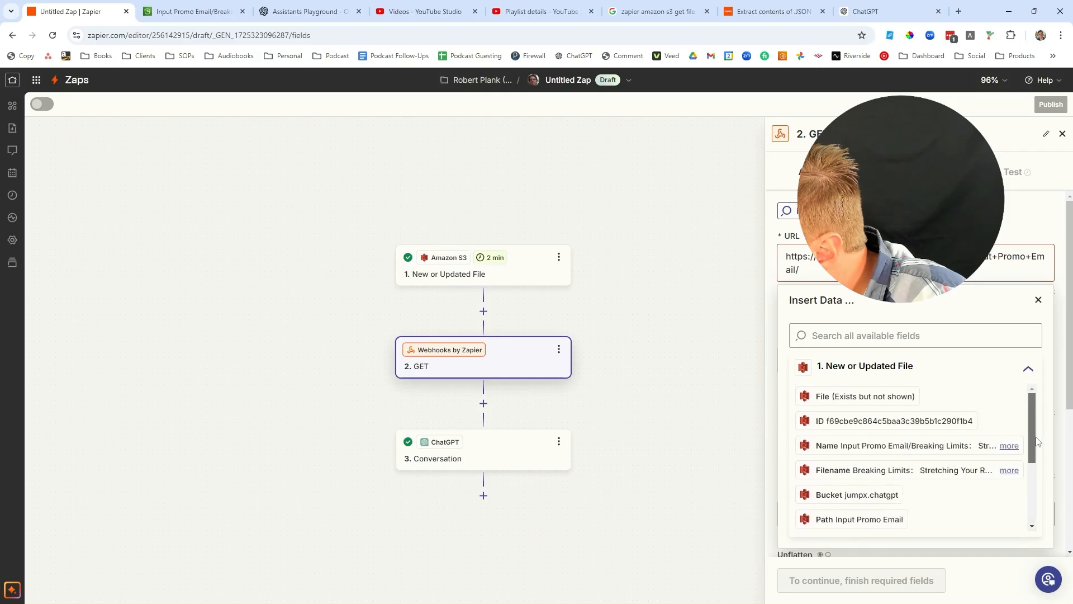
pyautogui.click(917, 471)
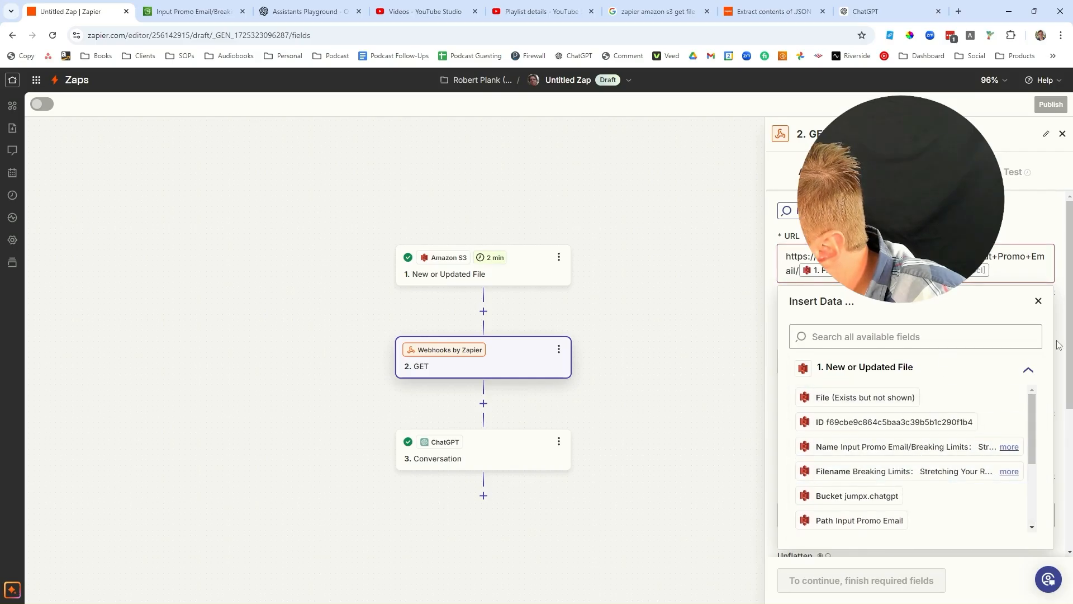
pyautogui.click(1038, 302)
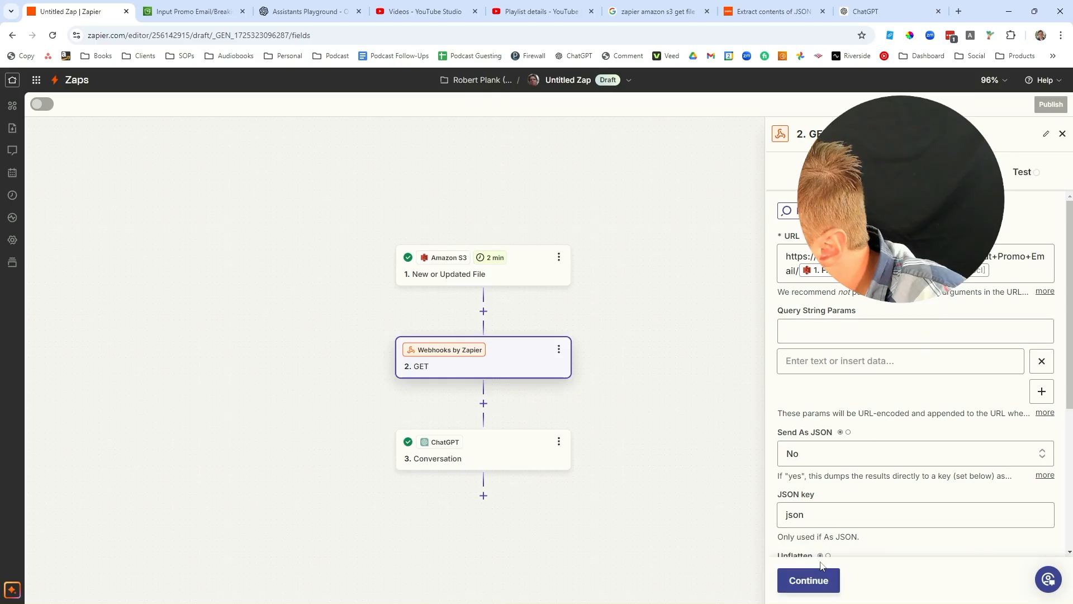
# Step: Test the webhook GET step and review its URL and the remaining request settings
pyautogui.click(827, 579)
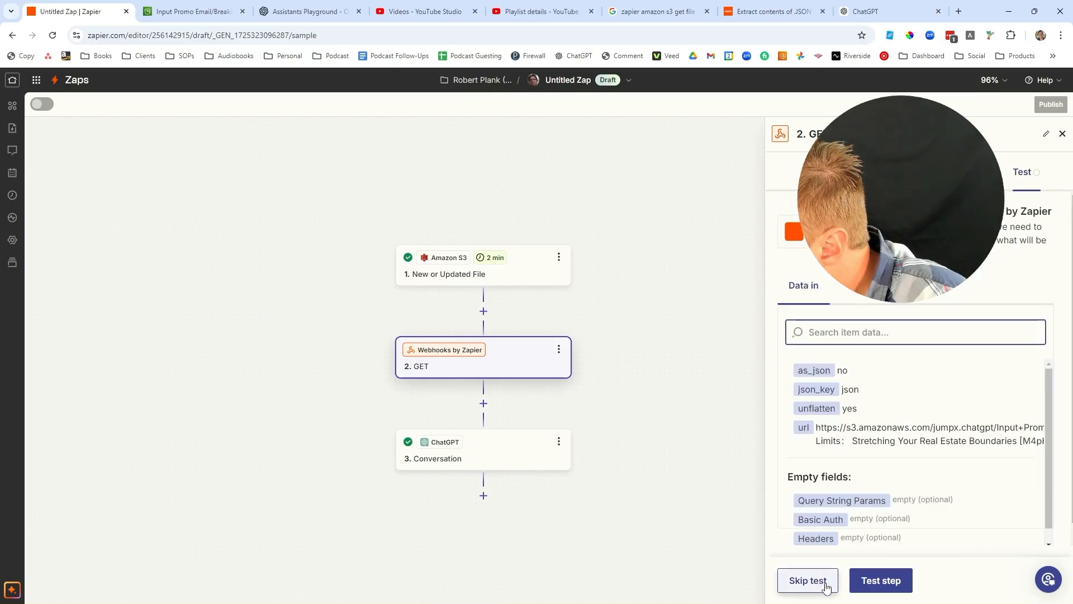
pyautogui.click(877, 584)
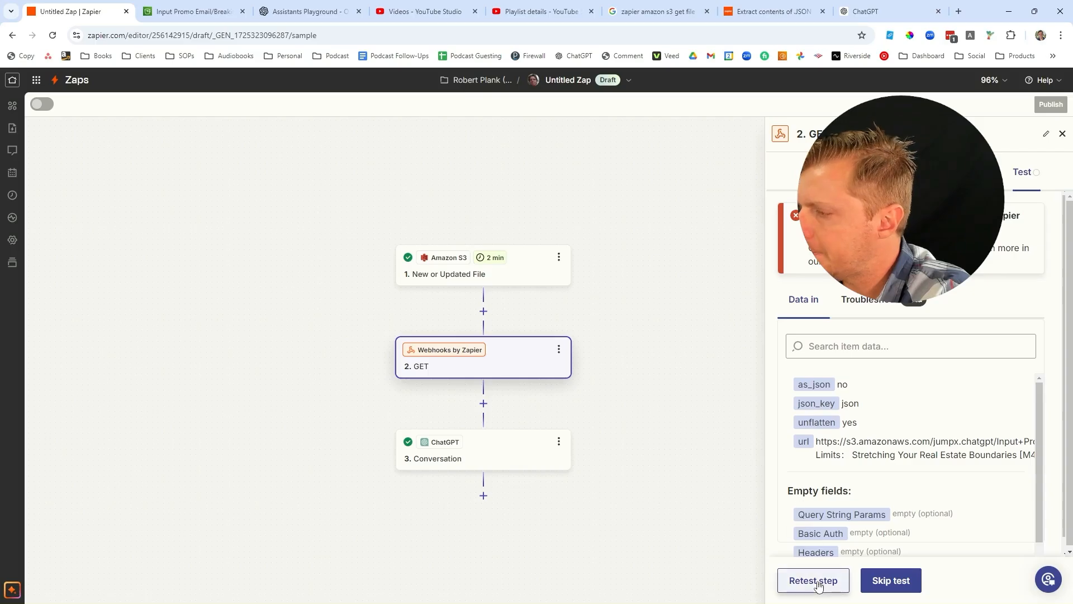
pyautogui.click(934, 172)
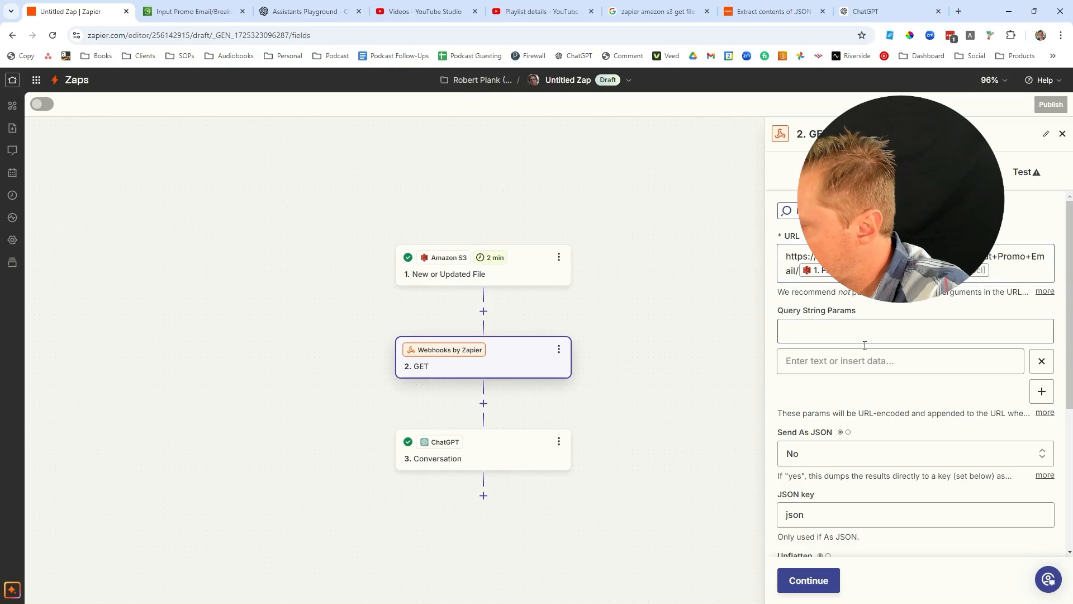
pyautogui.scroll(-3, 864, 397)
pyautogui.scroll(-2, 864, 419)
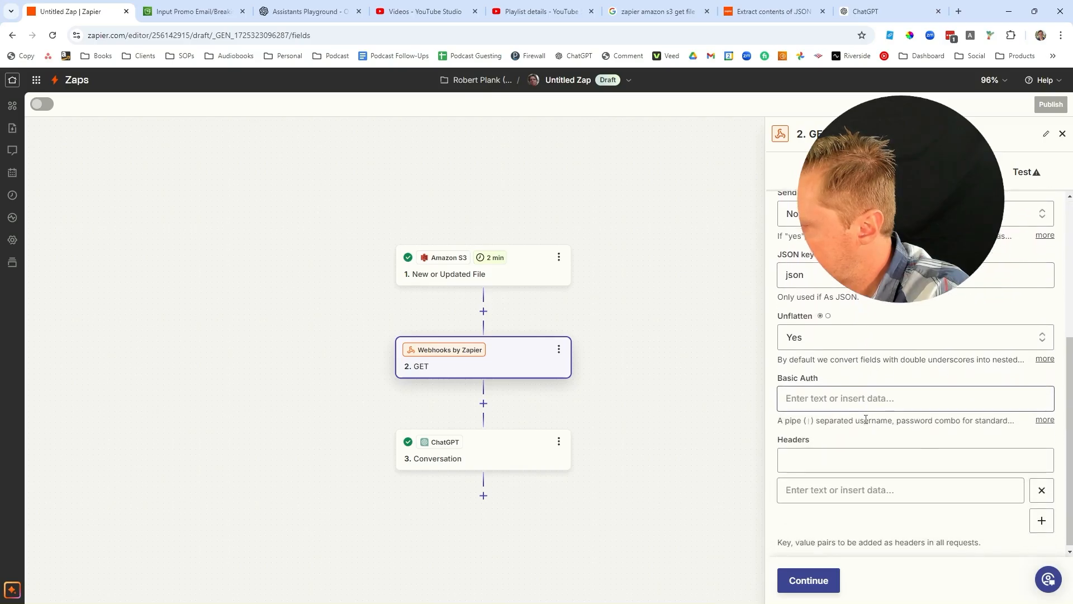
pyautogui.scroll(4, 868, 417)
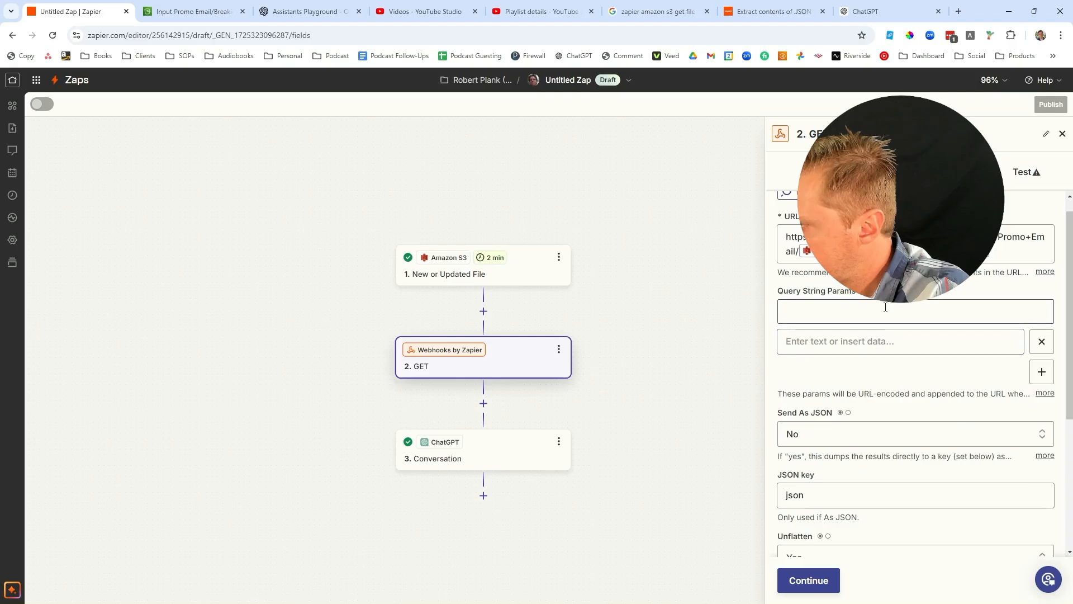
pyautogui.scroll(1, 883, 350)
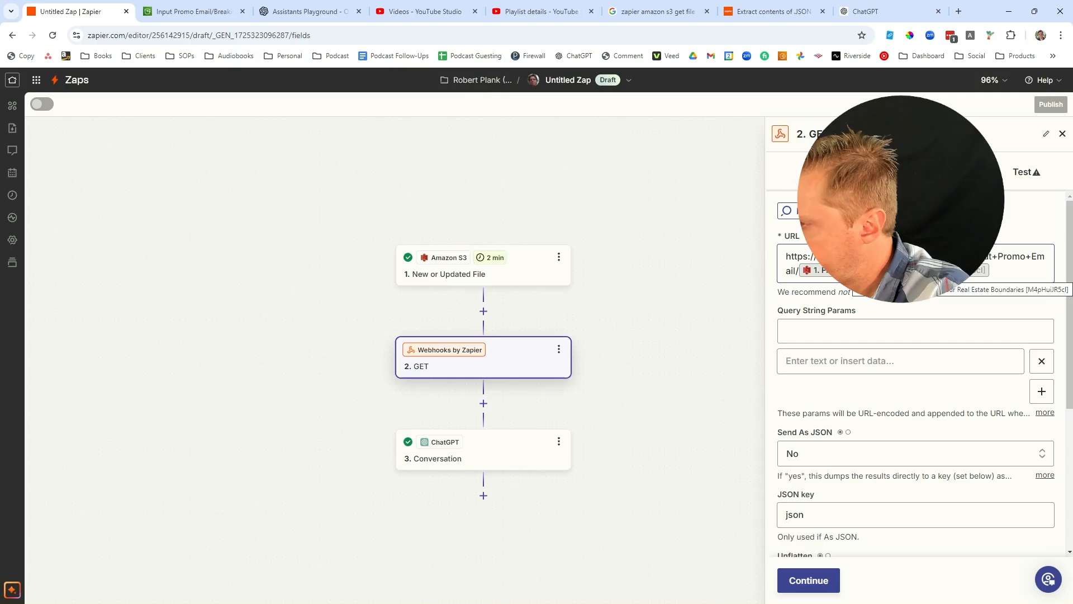
# Step: Add a Formatter by Zapier step with the Text event between the Amazon S3 trigger and the webhook GET step
pyautogui.click(483, 311)
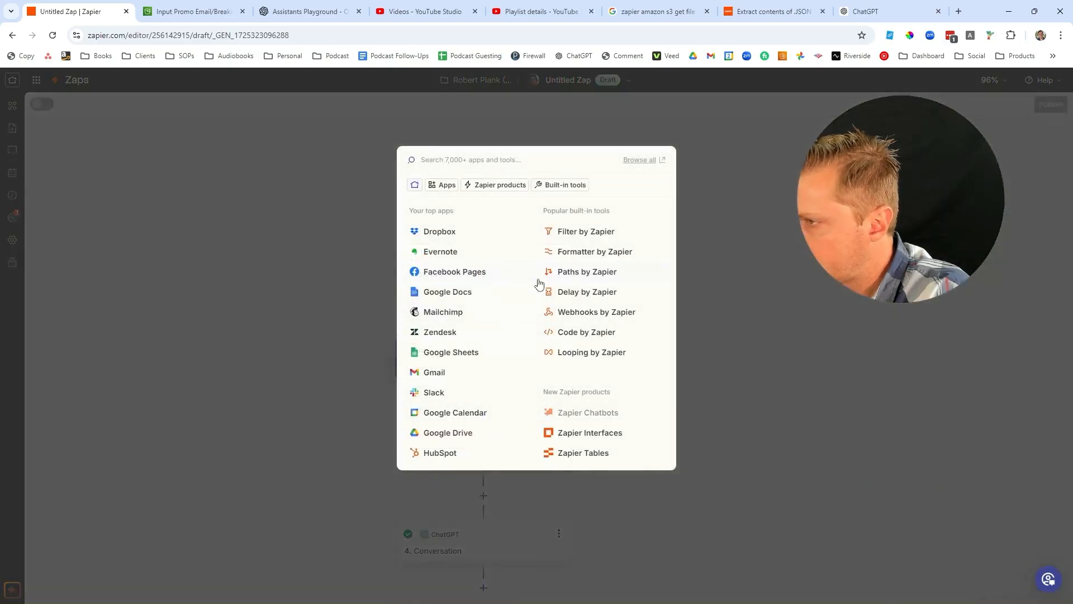
pyautogui.click(567, 252)
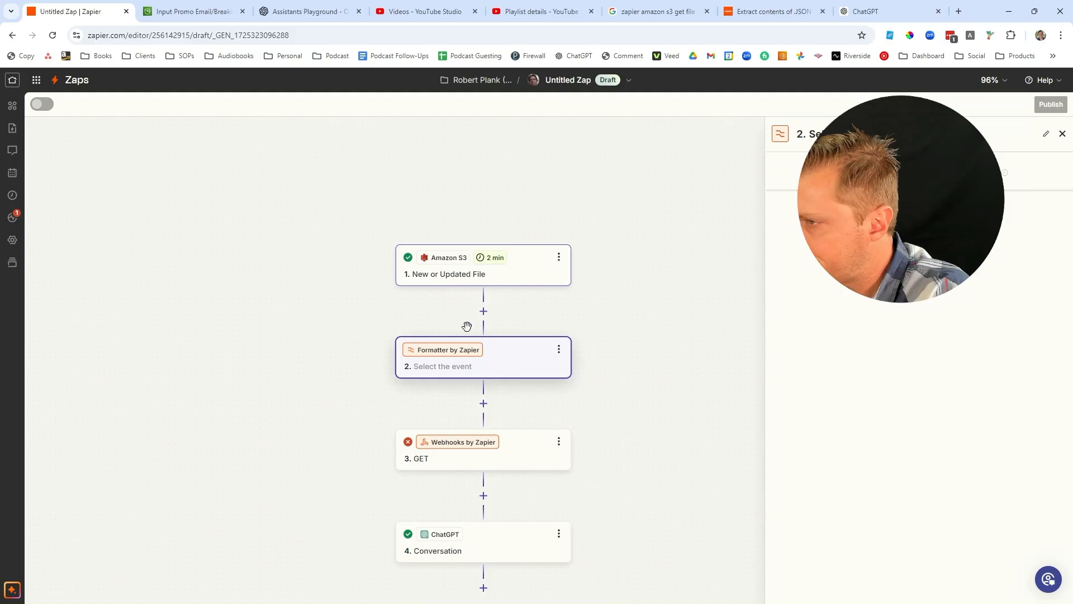
pyautogui.click(805, 280)
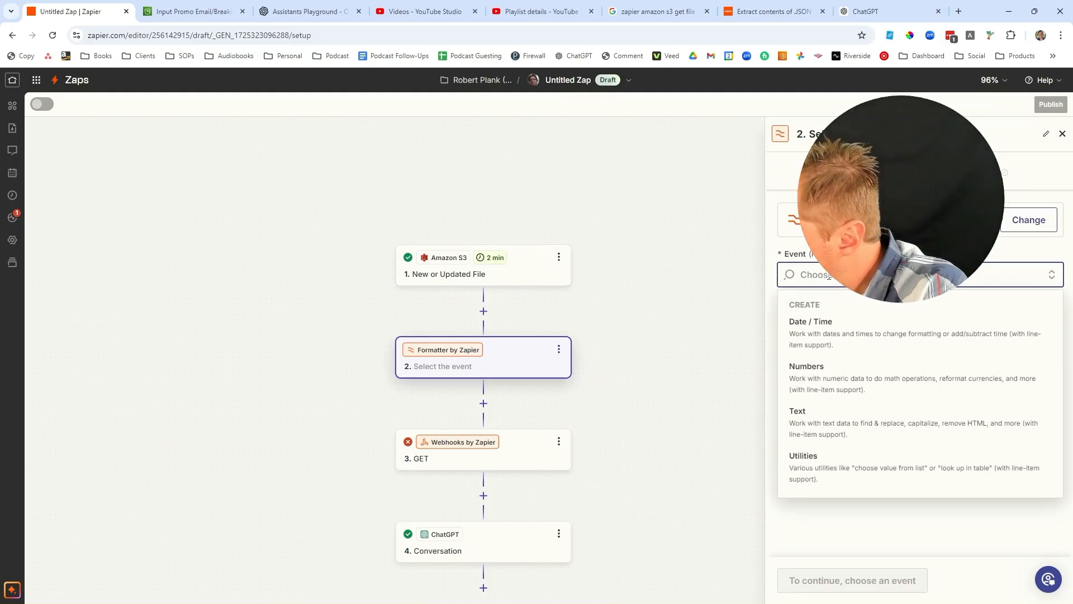
pyautogui.click(823, 416)
pyautogui.click(813, 582)
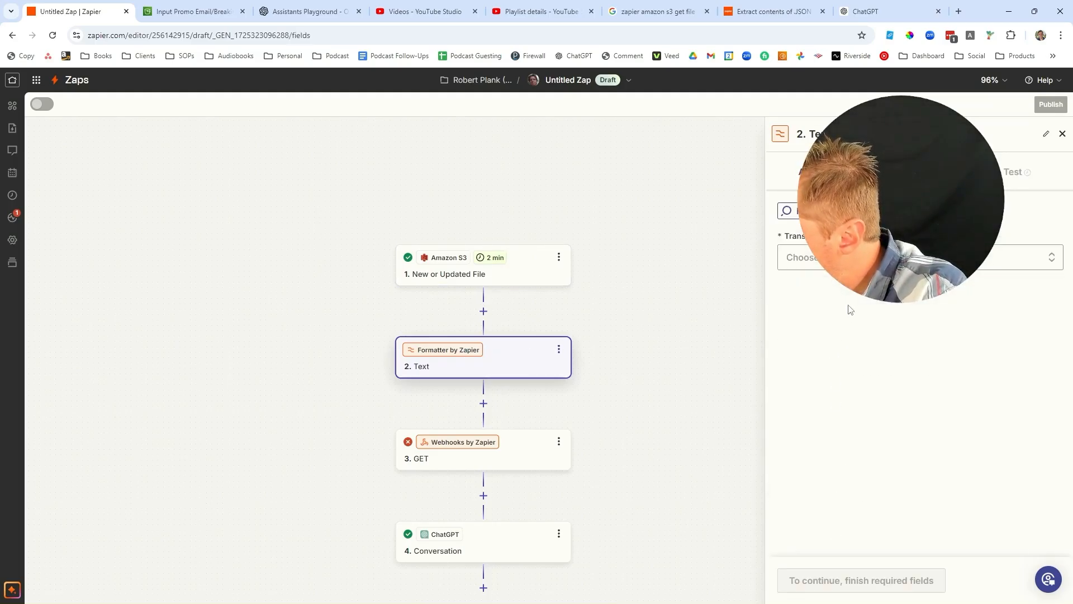
# Step: Set the Formatter step's transform to URL Encode
pyautogui.click(865, 258)
pyautogui.scroll(-1, 910, 481)
pyautogui.scroll(1, 911, 478)
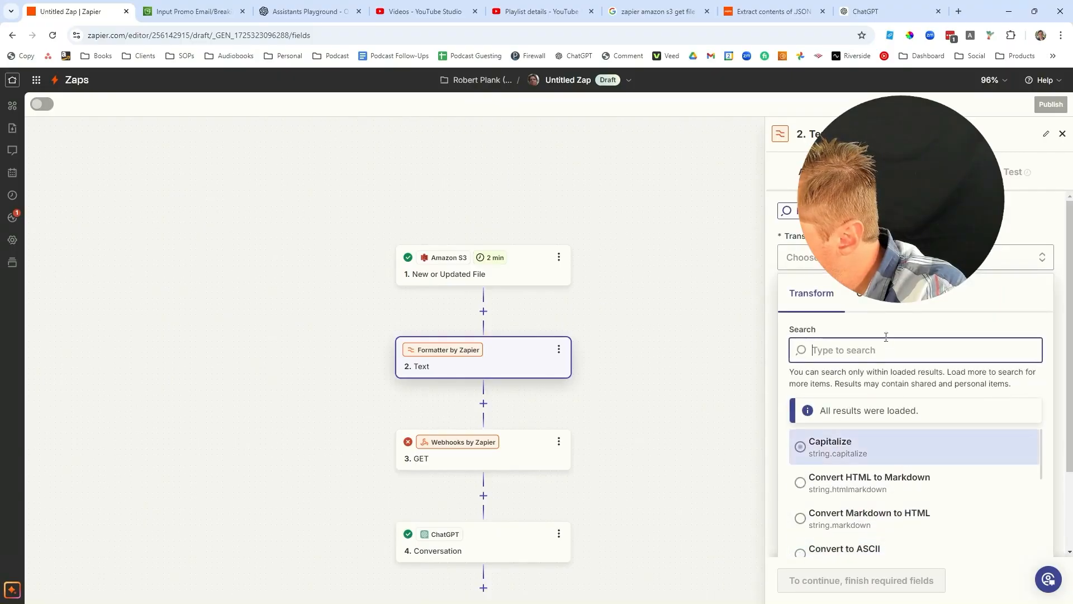
pyautogui.click(894, 257)
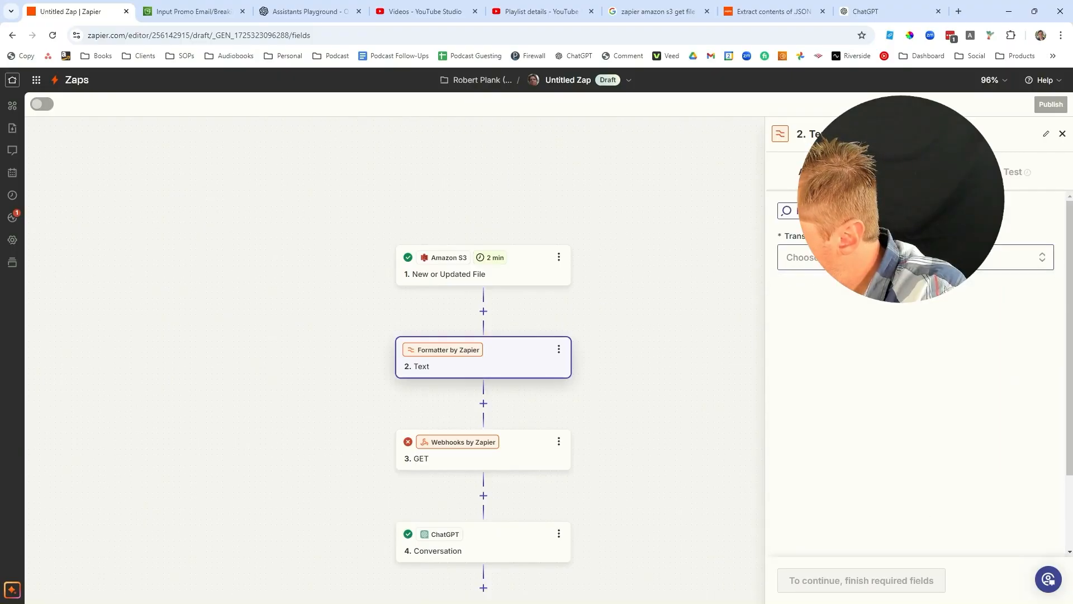
pyautogui.click(895, 257)
pyautogui.scroll(-10, 877, 503)
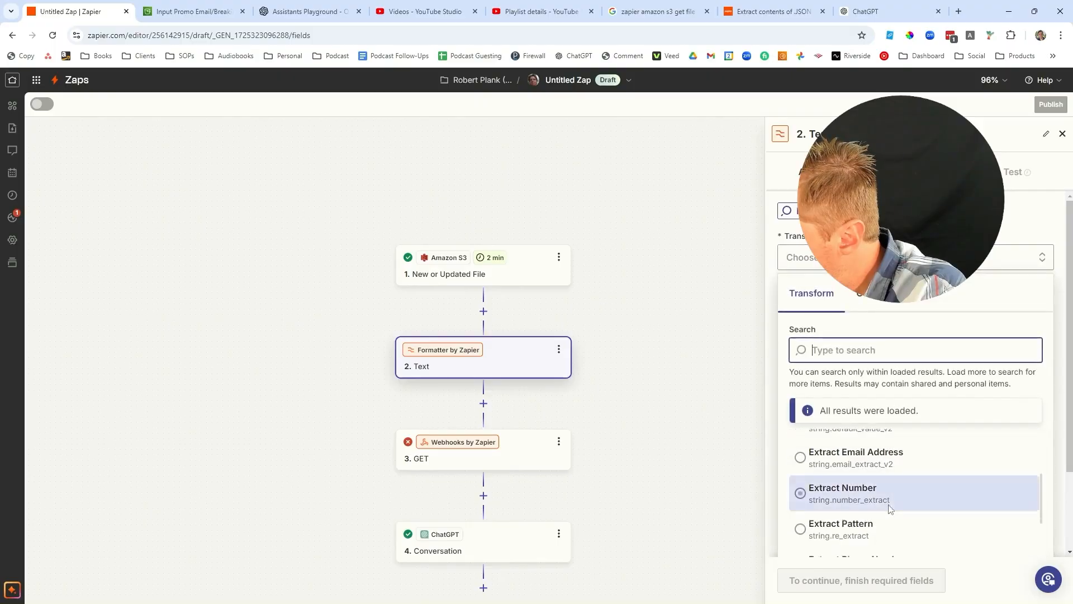
pyautogui.scroll(-4, 888, 507)
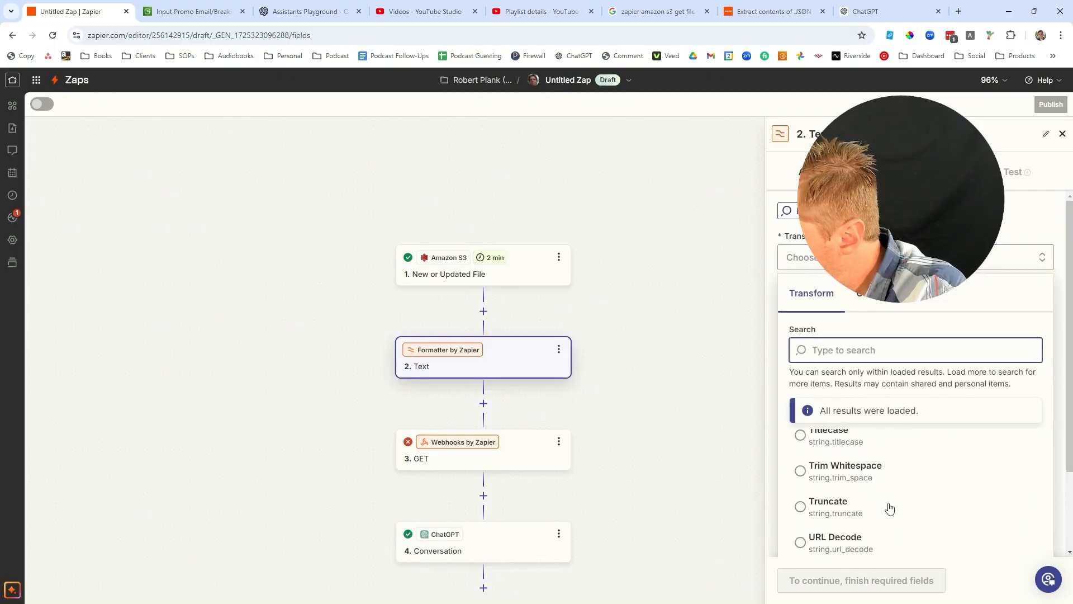
pyautogui.click(842, 528)
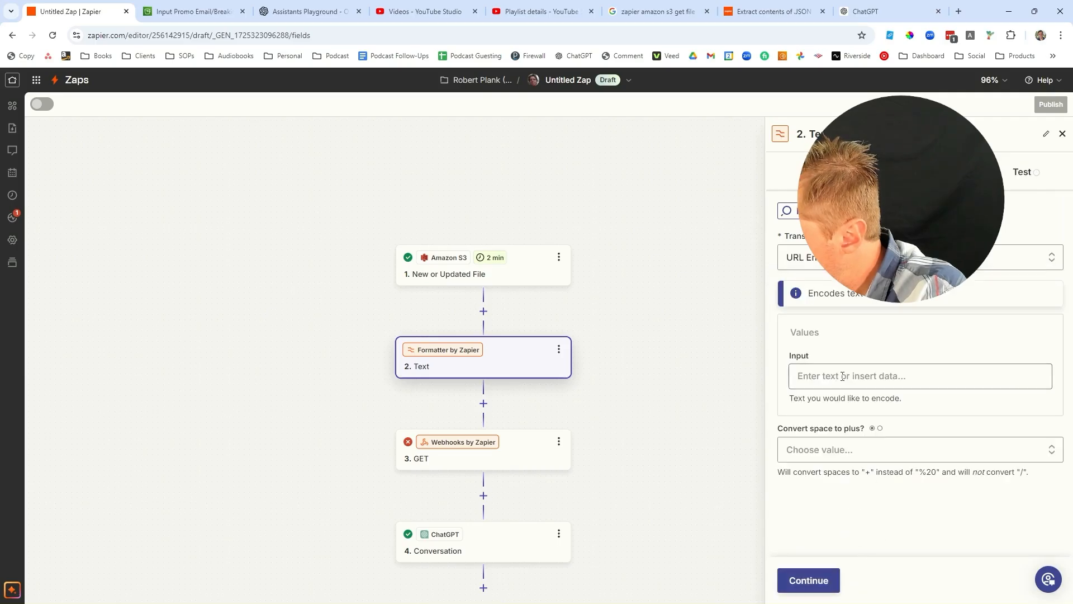
# Step: Compare the trigger's Name and Filename values and insert Name as the Formatter's input
pyautogui.click(867, 375)
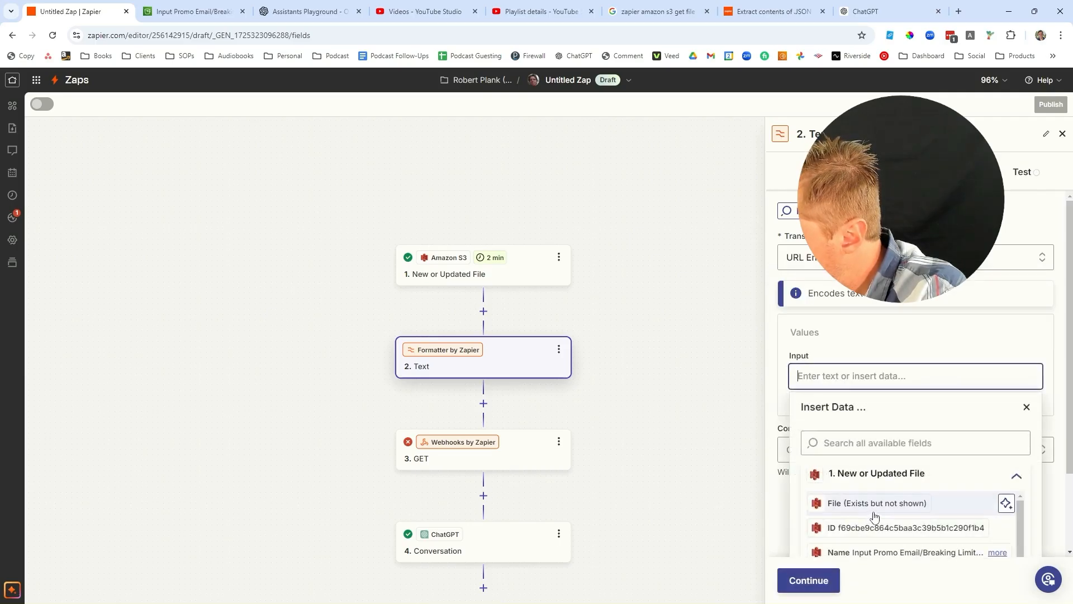
pyautogui.scroll(-2, 874, 523)
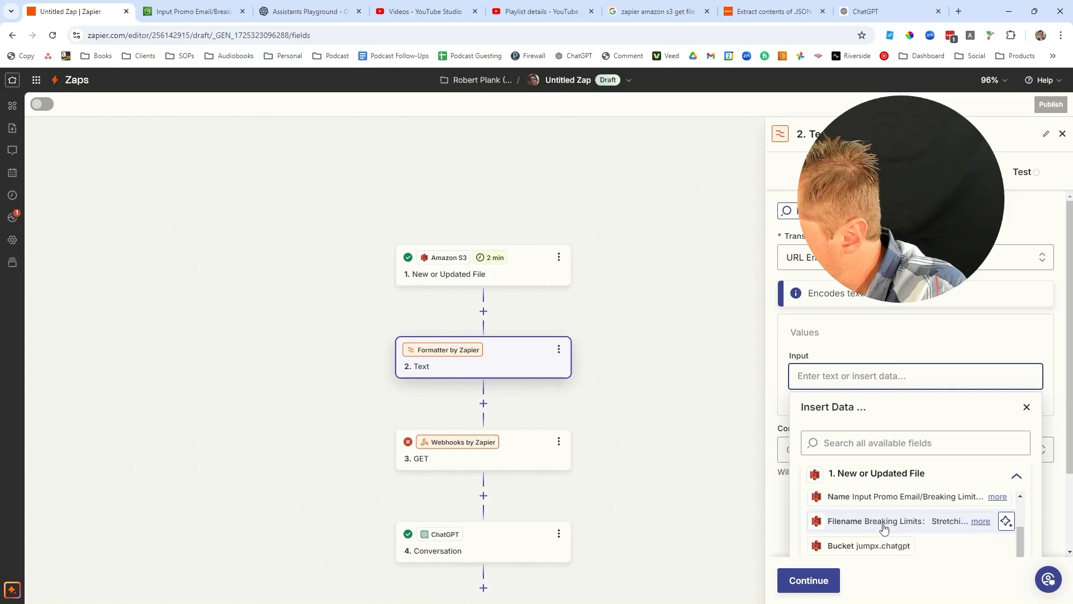
pyautogui.click(988, 498)
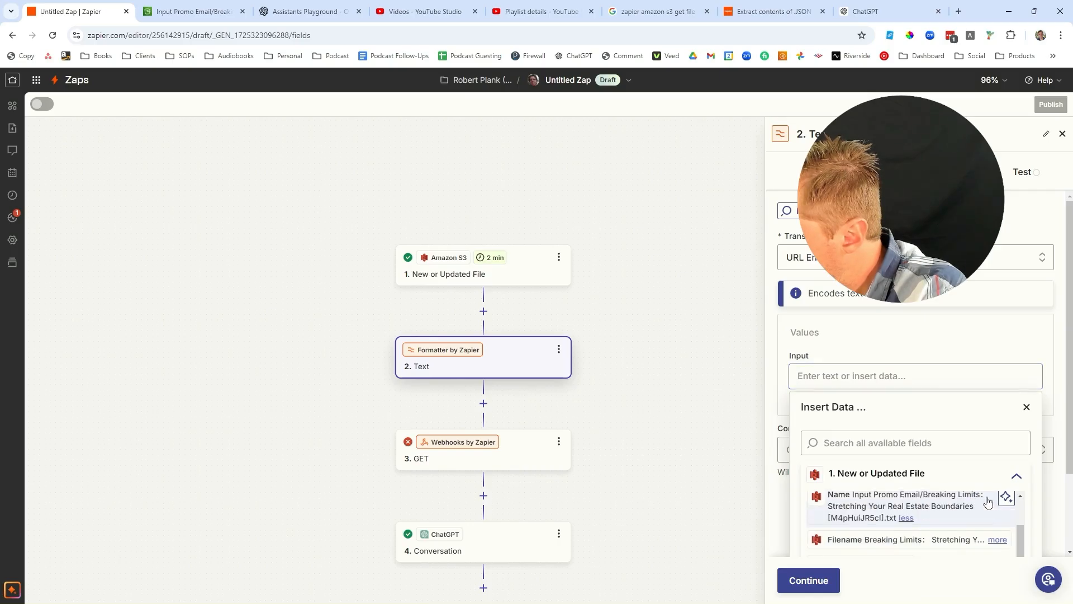
pyautogui.click(981, 540)
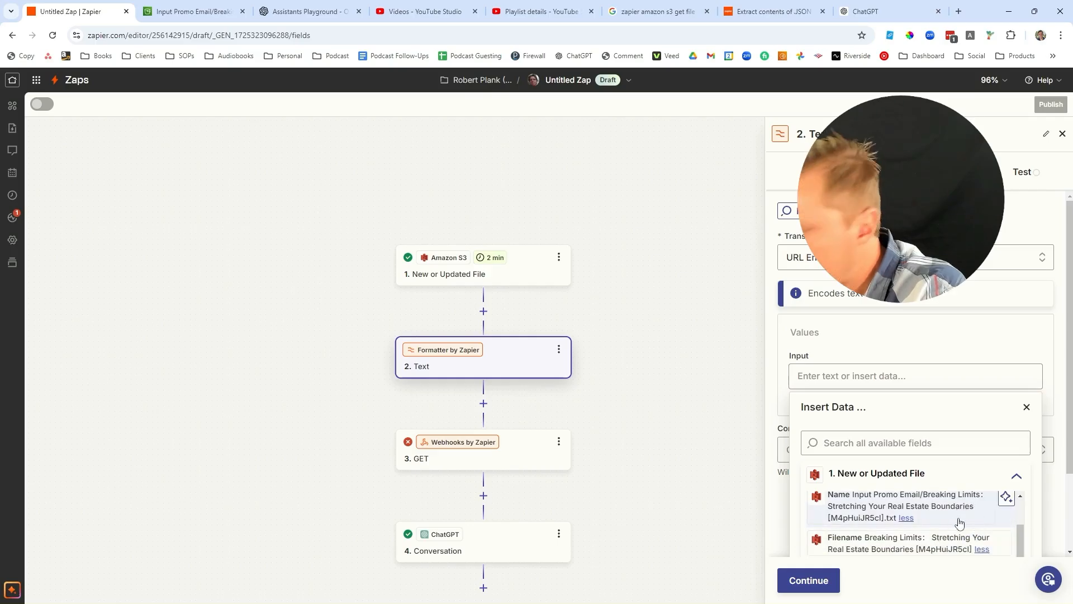
pyautogui.scroll(-2, 951, 515)
pyautogui.scroll(5, 934, 520)
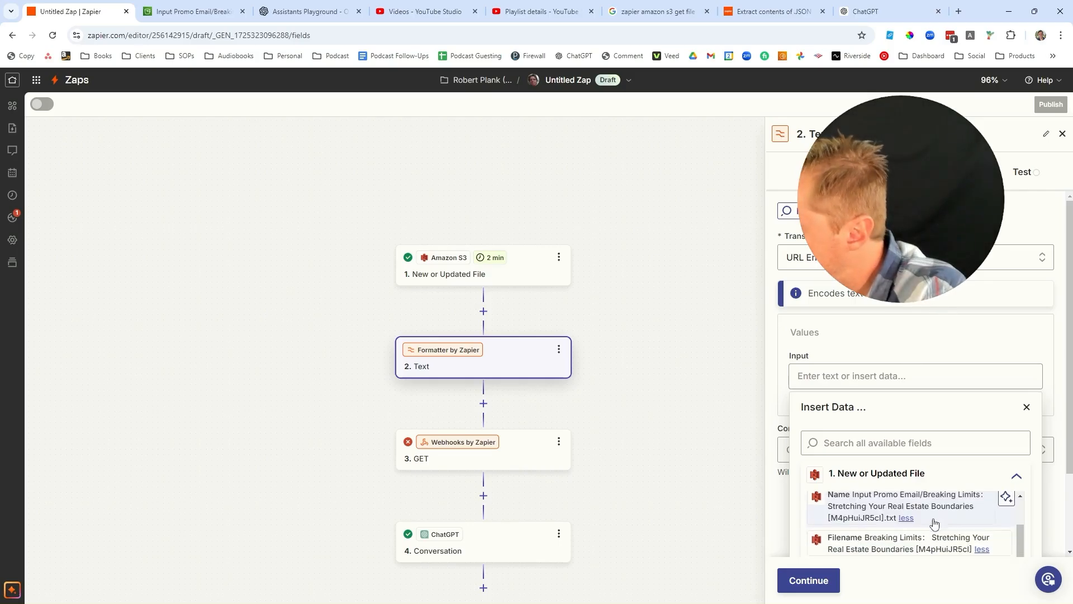
pyautogui.scroll(-1, 934, 541)
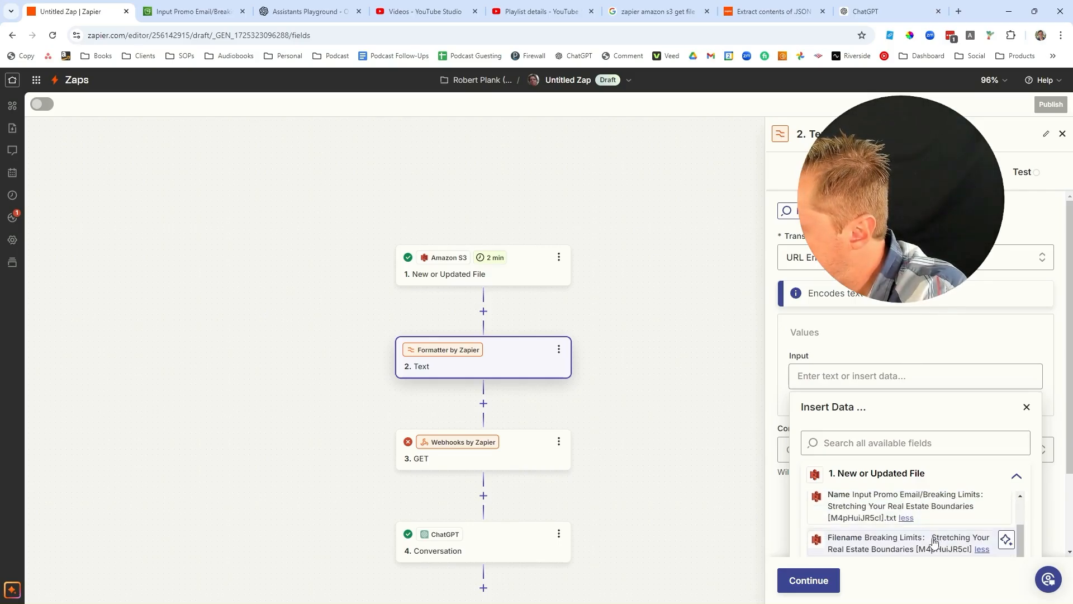
pyautogui.click(929, 518)
pyautogui.click(726, 428)
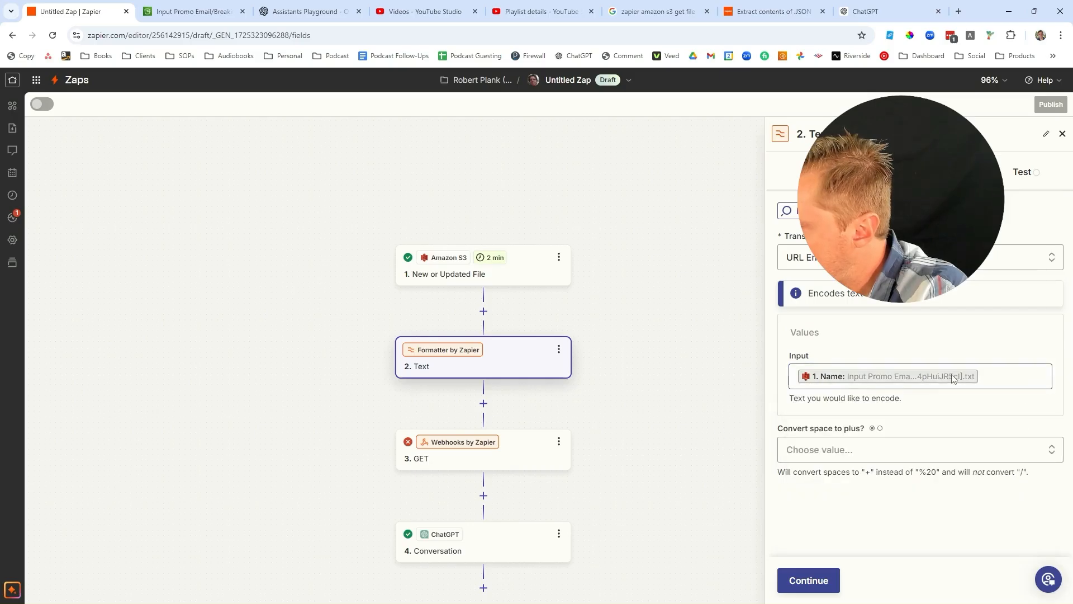
# Step: Set the Formatter's space-to-plus conversion to True and test the step
pyautogui.click(852, 459)
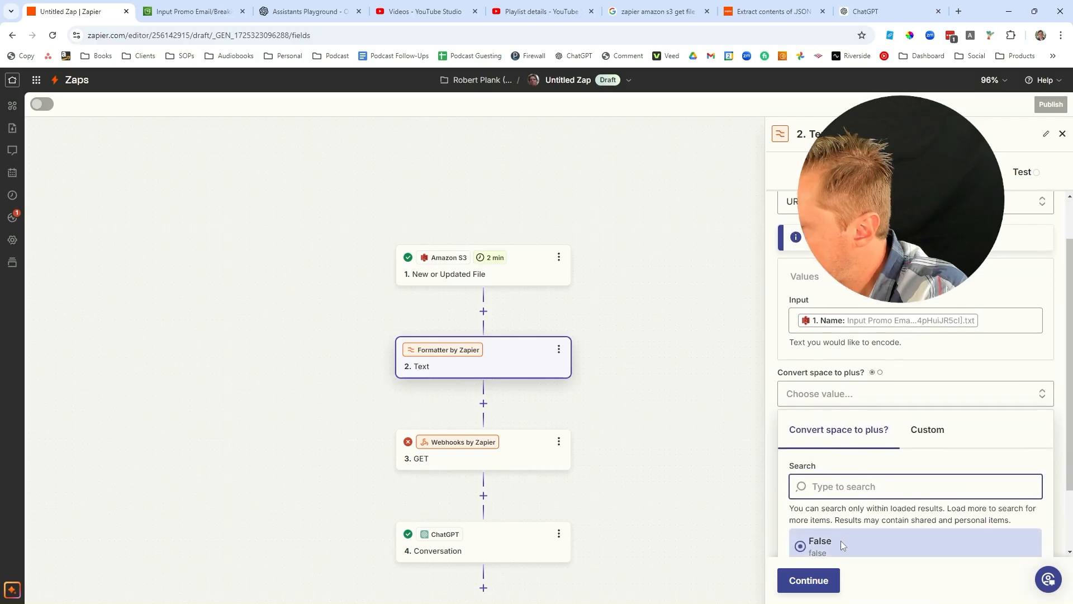
pyautogui.click(817, 505)
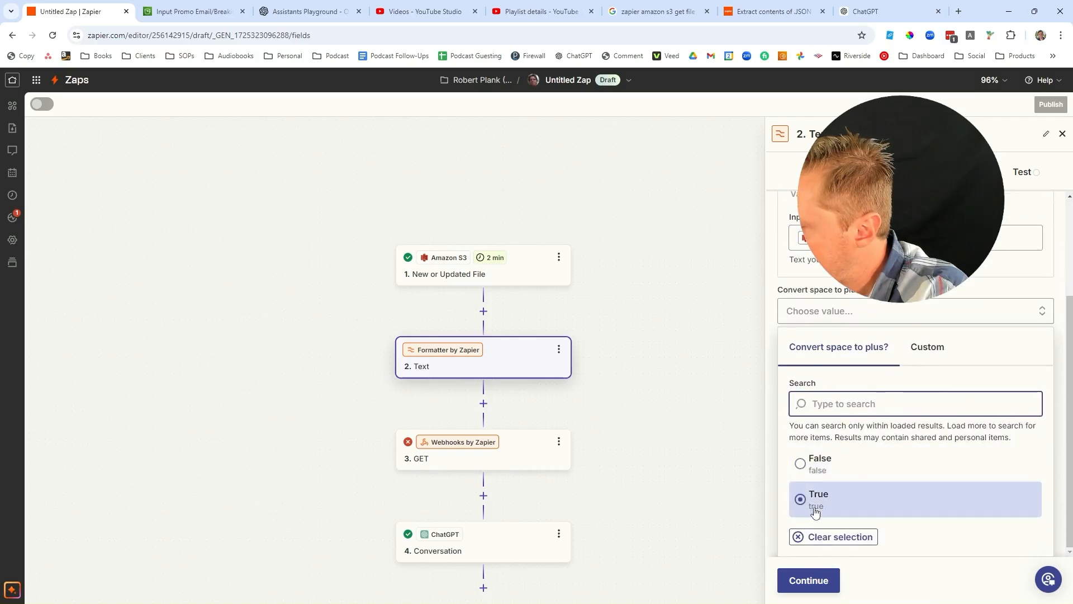
pyautogui.click(807, 580)
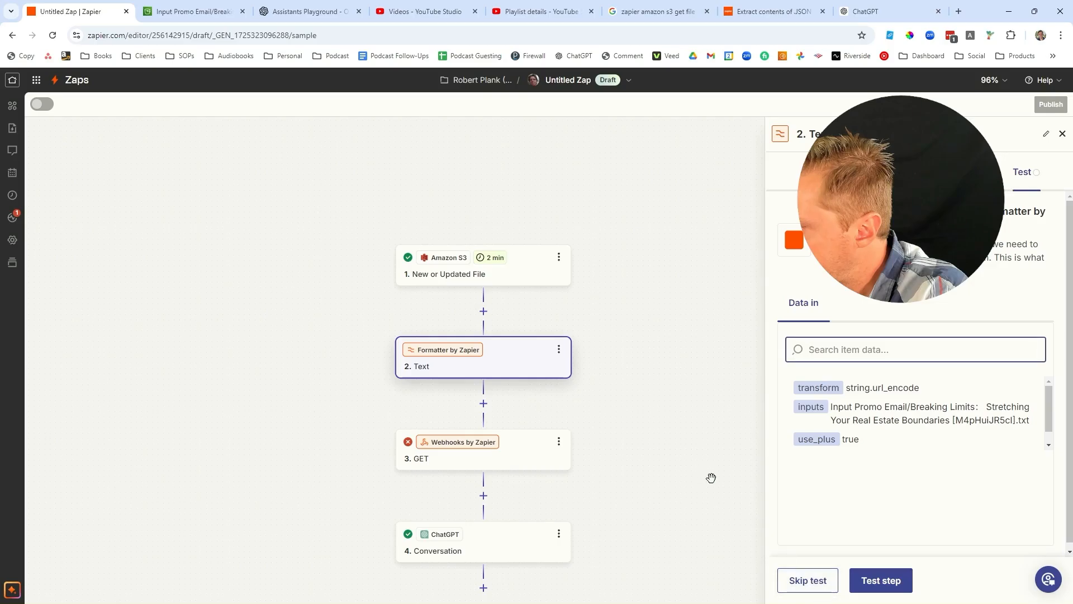
pyautogui.click(883, 581)
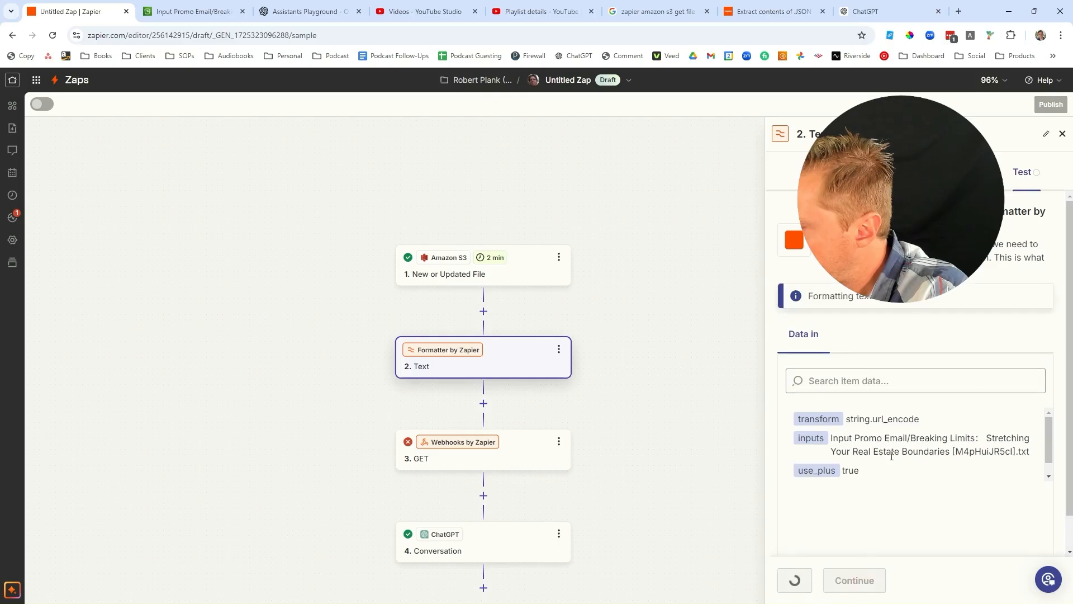
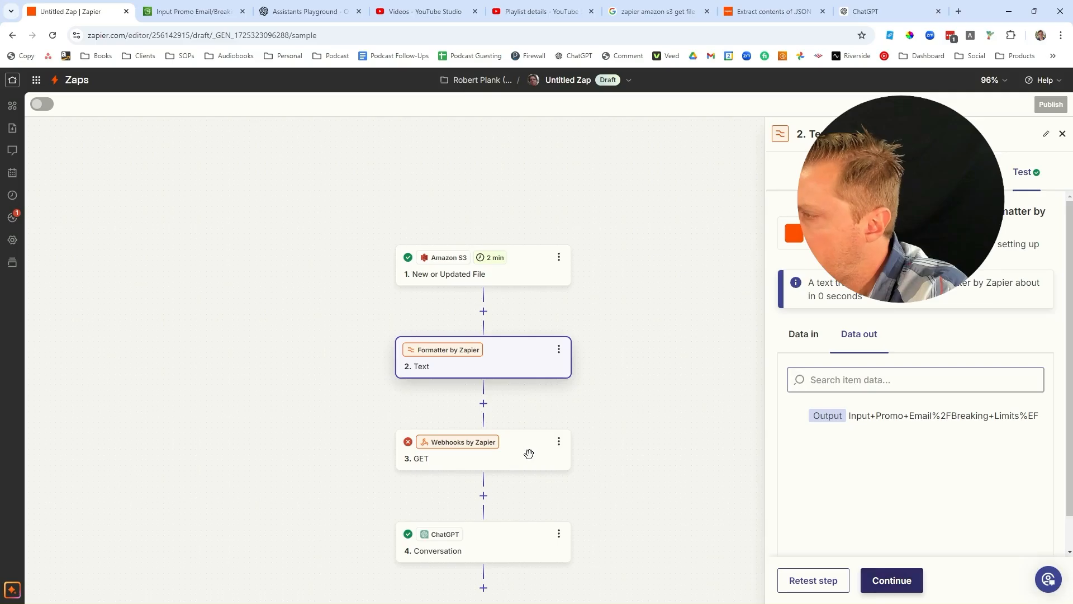
# Step: Remove the Input+Promo+Email/ folder path from the webhook GET request's URL and test the request
pyautogui.click(877, 580)
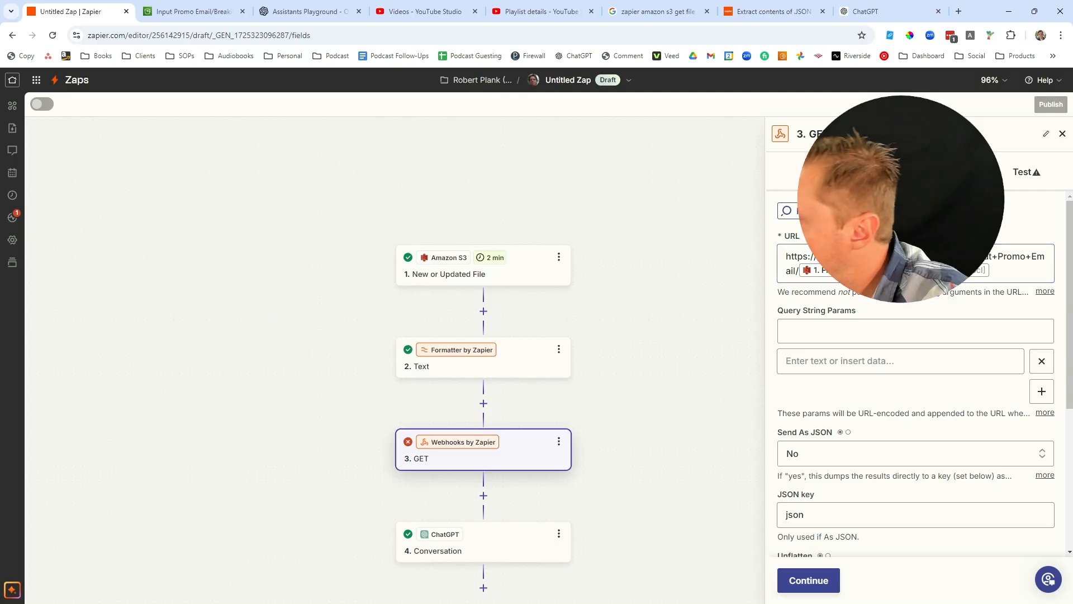
pyautogui.click(838, 263)
pyautogui.moveTo(968, 256); pyautogui.dragTo(794, 271)
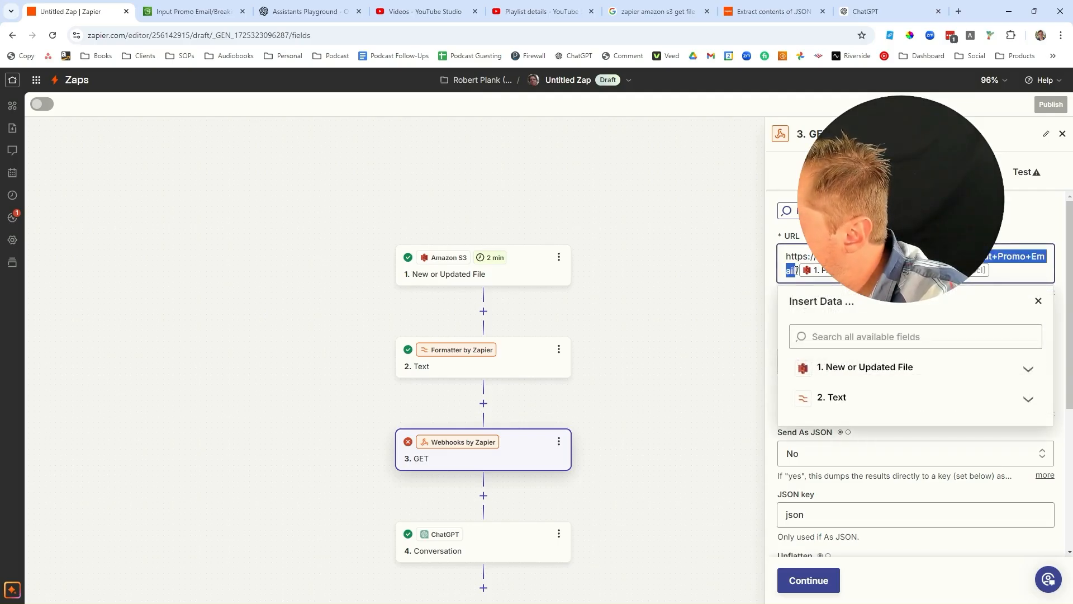
pyautogui.press('BackSpace')
pyautogui.click(808, 578)
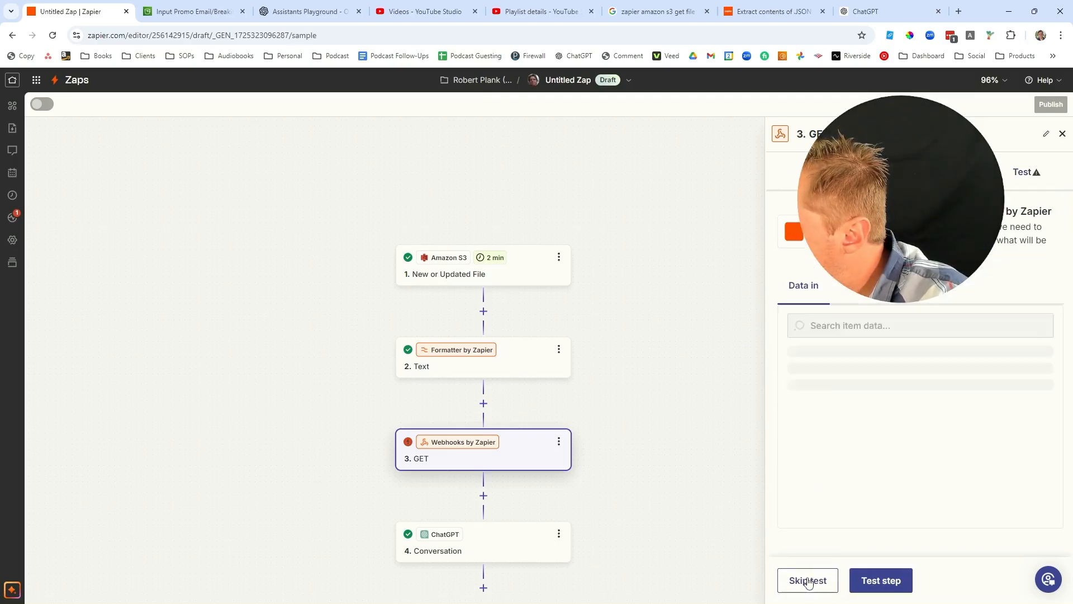
pyautogui.click(861, 580)
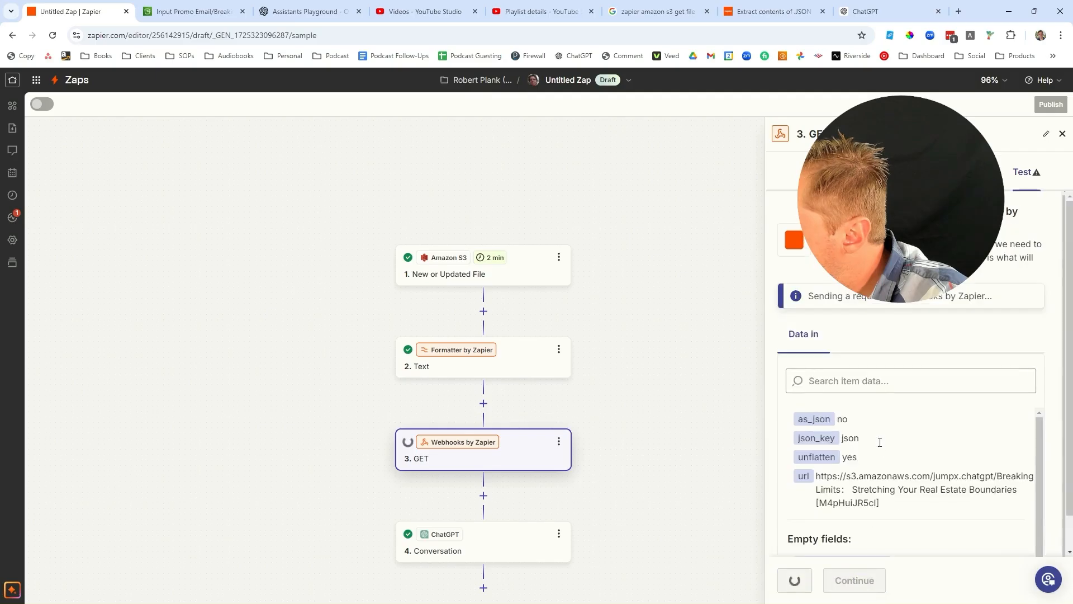
pyautogui.scroll(-1, 895, 455)
pyautogui.scroll(1, 899, 459)
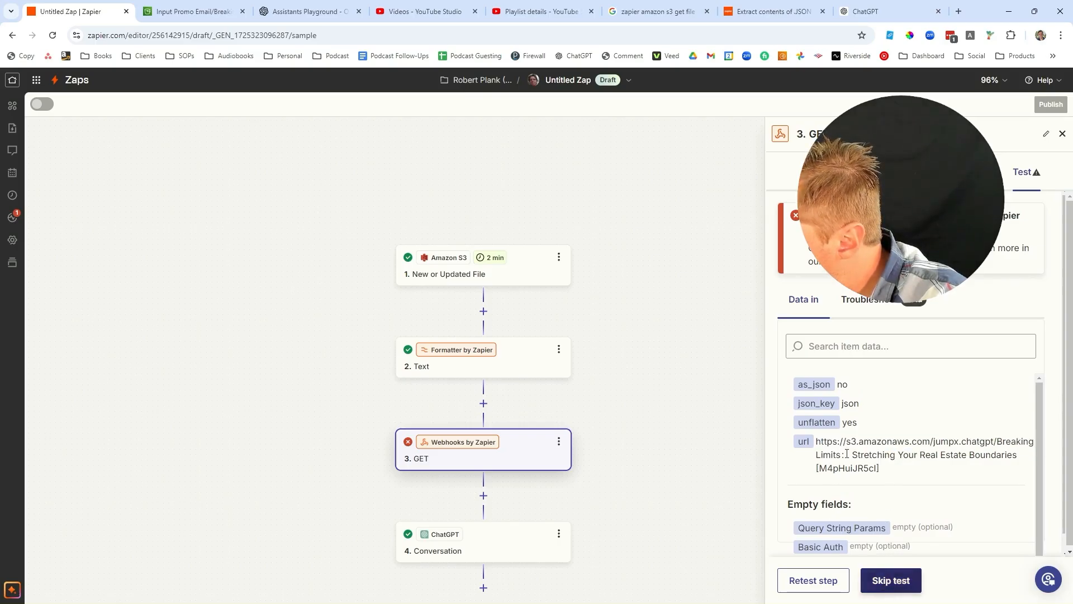
# Step: Replace the Filename field in the GET URL with the Formatter step's output, and retest the request
pyautogui.click(932, 173)
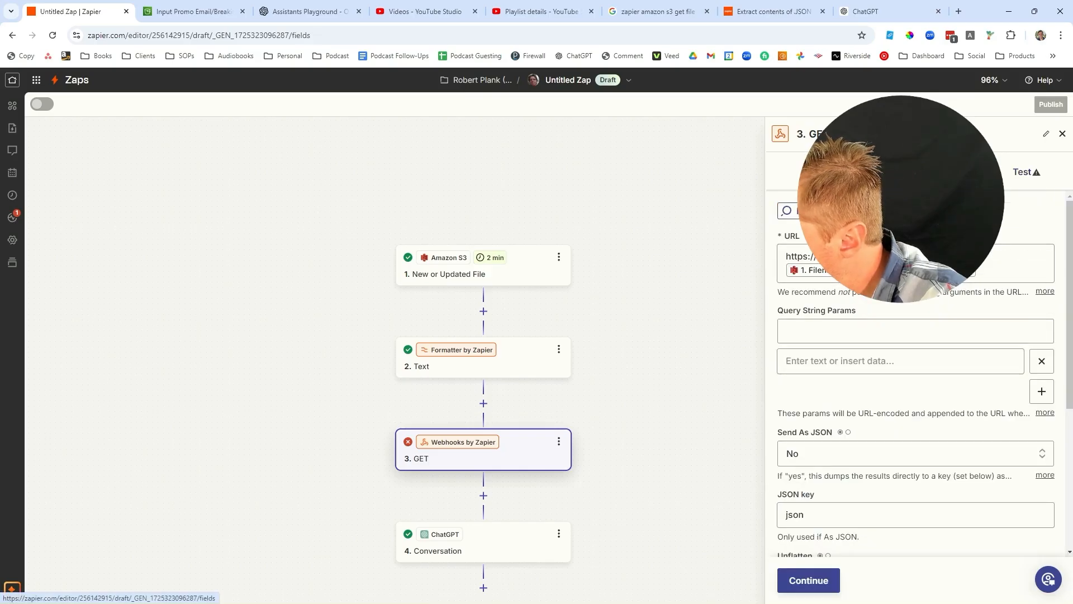
pyautogui.click(989, 263)
pyautogui.press('BackSpace')
pyautogui.click(896, 383)
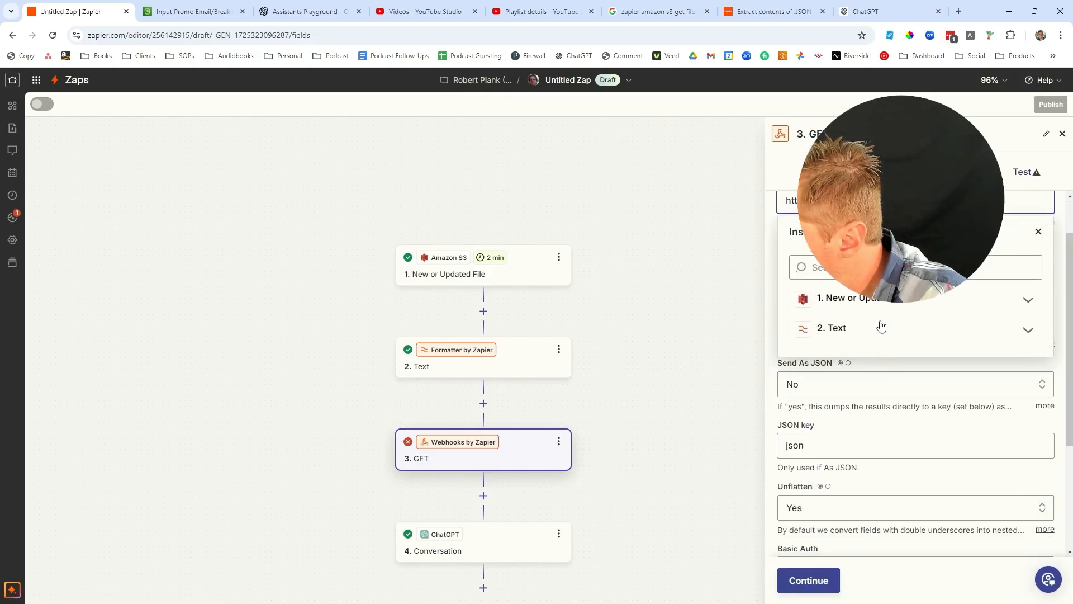
pyautogui.click(888, 382)
pyautogui.click(816, 580)
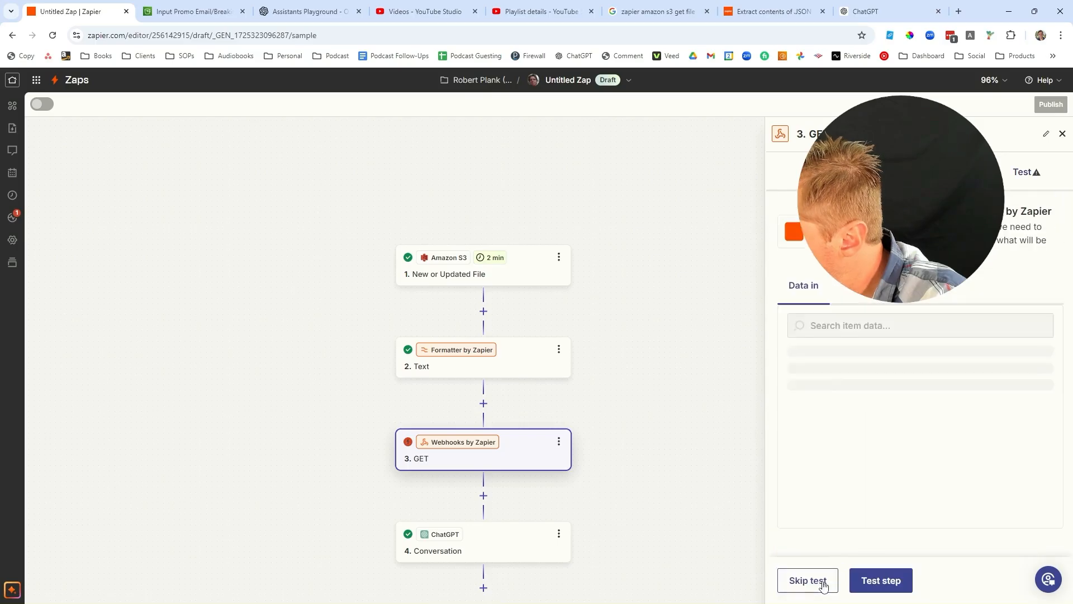
pyautogui.click(880, 580)
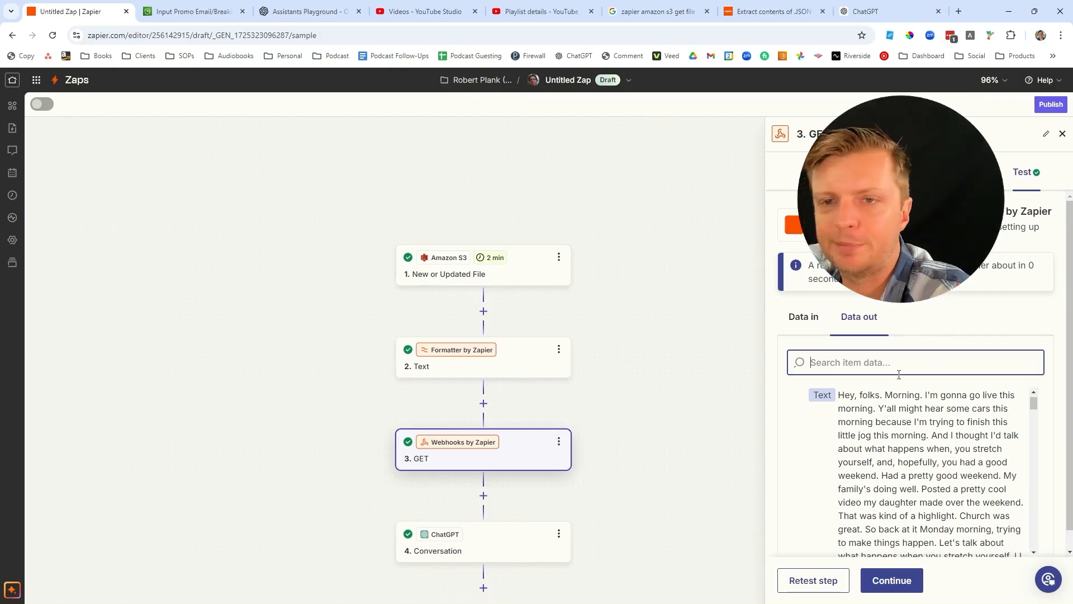
pyautogui.scroll(-5, 1032, 404)
pyautogui.scroll(5, 1033, 404)
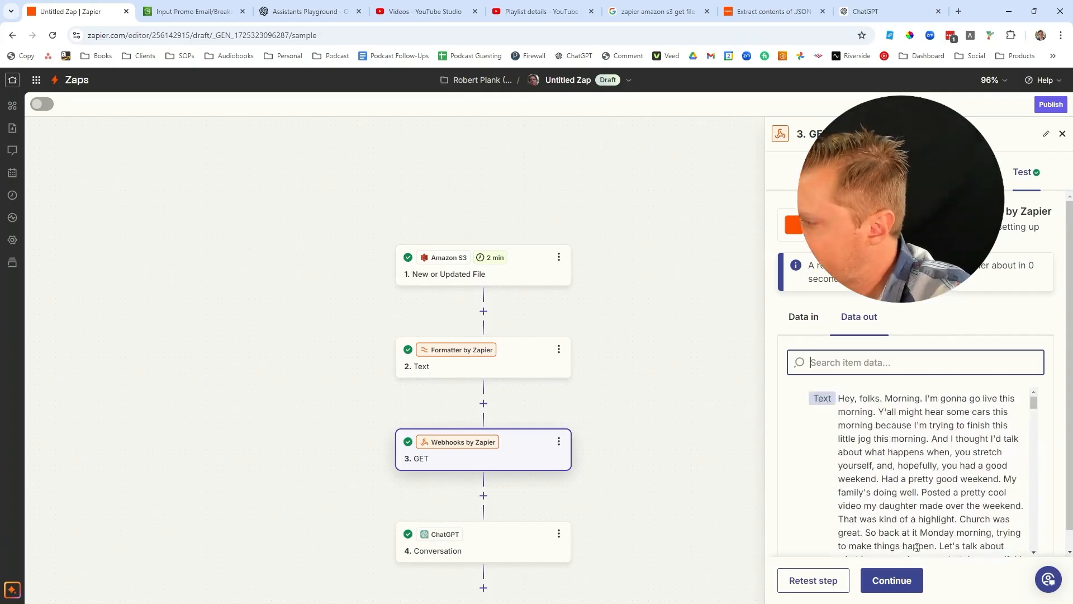
# Step: Try to replace the S3 File field in the ChatGPT step's user message with the GET step's output
pyautogui.click(890, 580)
pyautogui.click(817, 580)
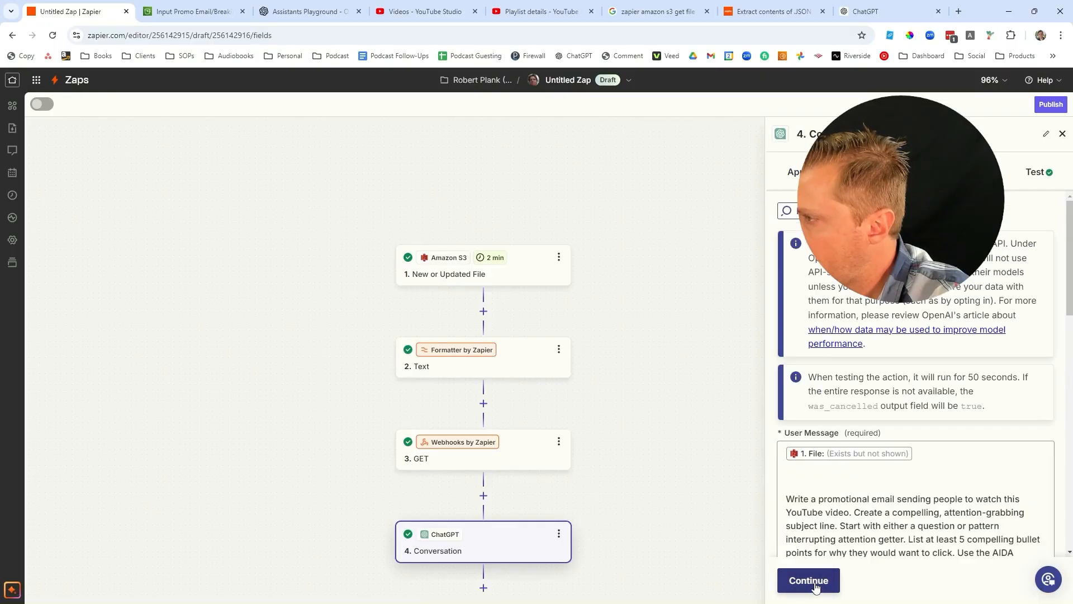
pyautogui.click(893, 472)
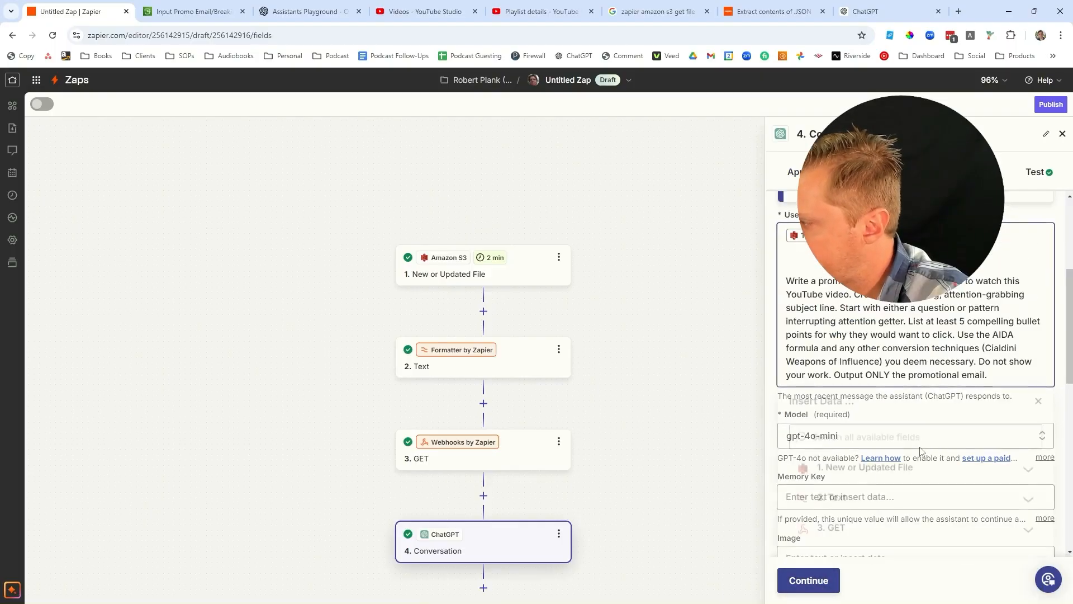
pyautogui.click(1038, 406)
pyautogui.scroll(-8, 915, 458)
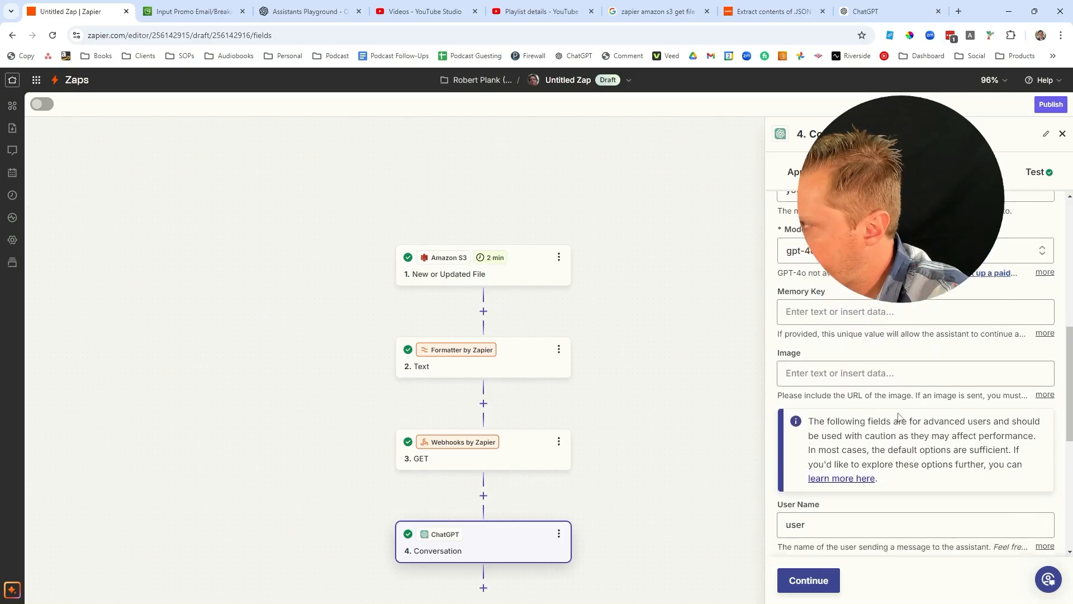
pyautogui.scroll(10, 891, 440)
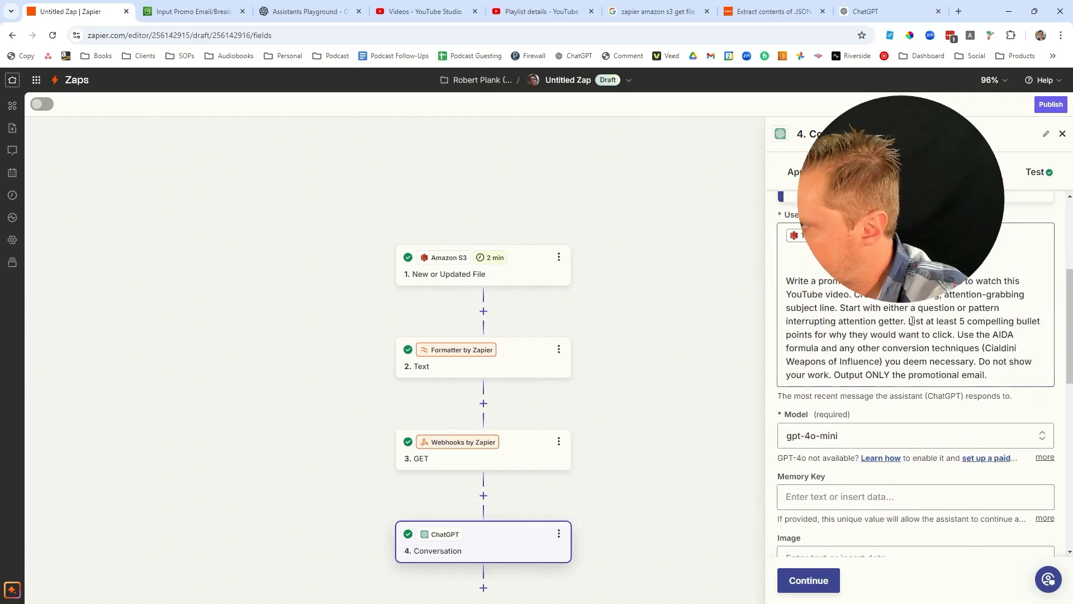
pyautogui.click(916, 235)
pyautogui.press('BackSpace')
pyautogui.scroll(-1, 865, 499)
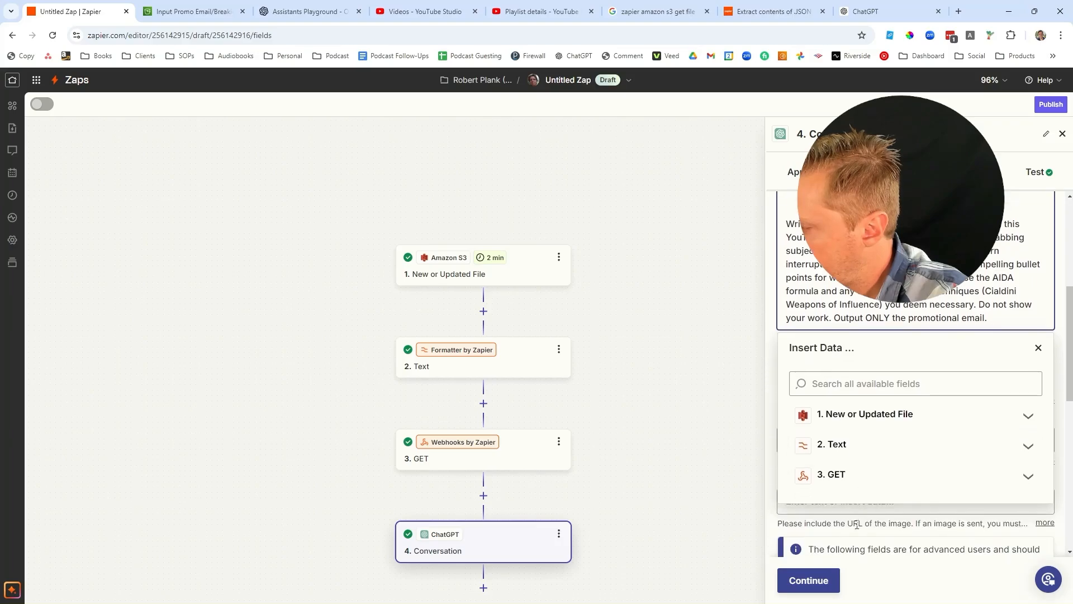
pyautogui.click(867, 478)
pyautogui.scroll(-2, 894, 491)
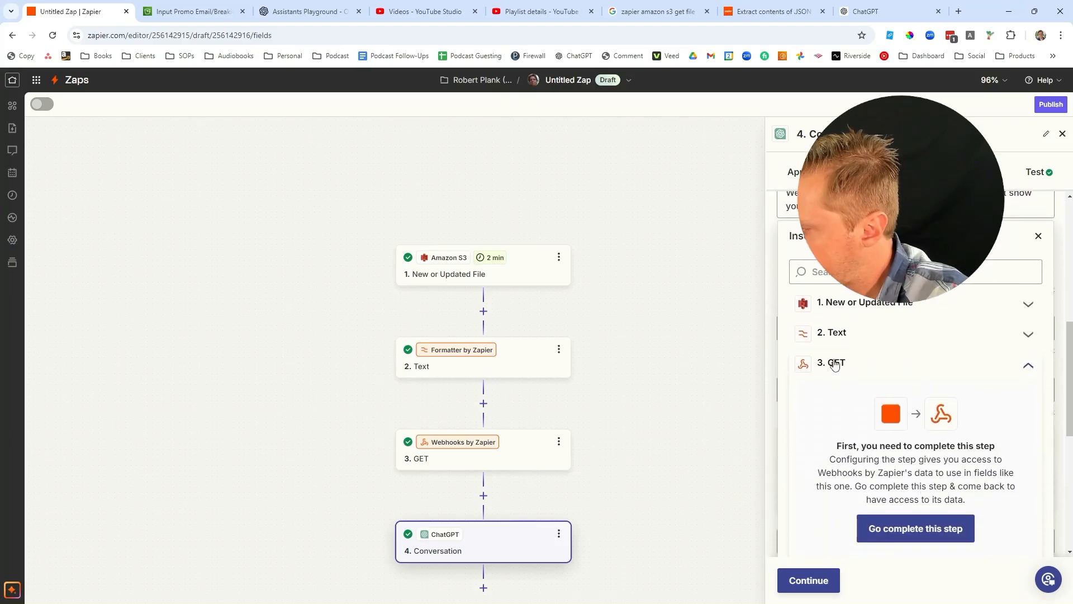
# Step: Complete the GET webhook step so its data is available, and return to the ChatGPT step's configuration
pyautogui.click(880, 530)
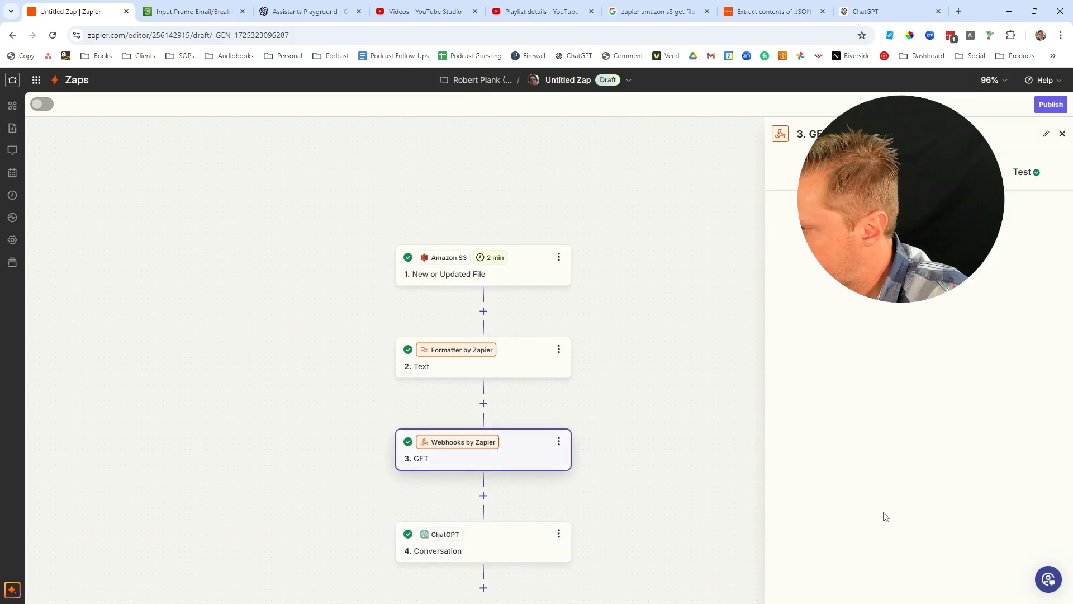
pyautogui.click(825, 577)
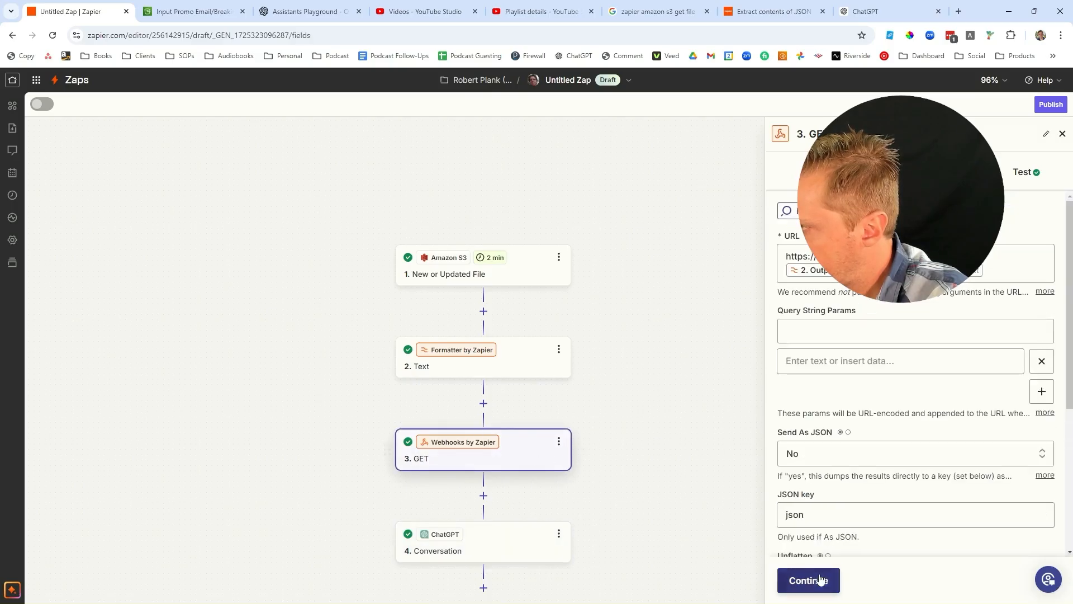
pyautogui.click(821, 585)
pyautogui.click(876, 587)
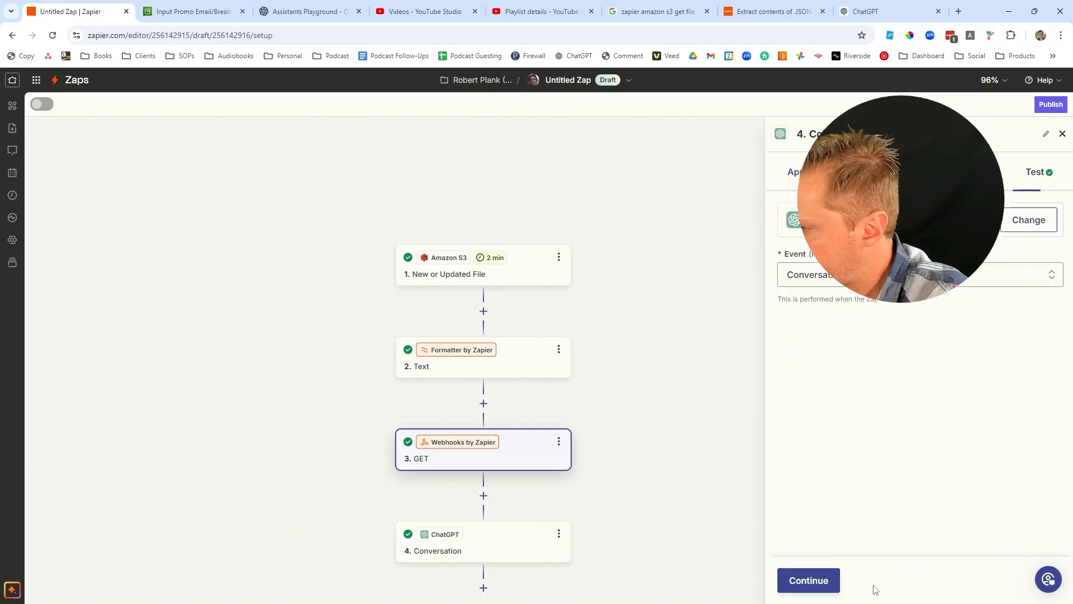
pyautogui.click(806, 588)
pyautogui.click(806, 581)
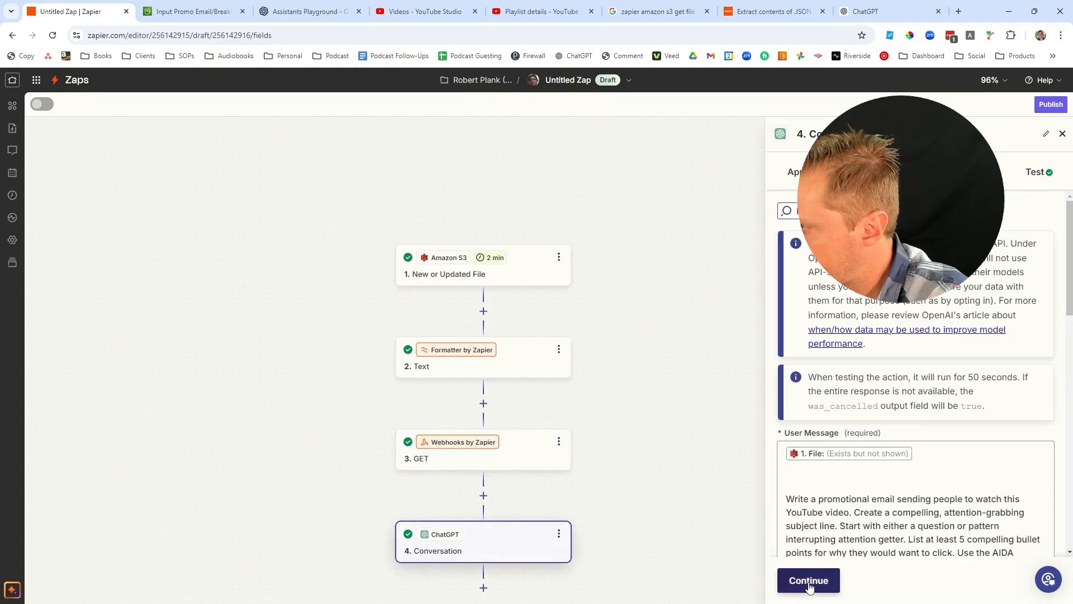
# Step: Replace the S3 File field in ChatGPT's user message with the GET step's Text output and retest the ChatGPT step
pyautogui.click(949, 423)
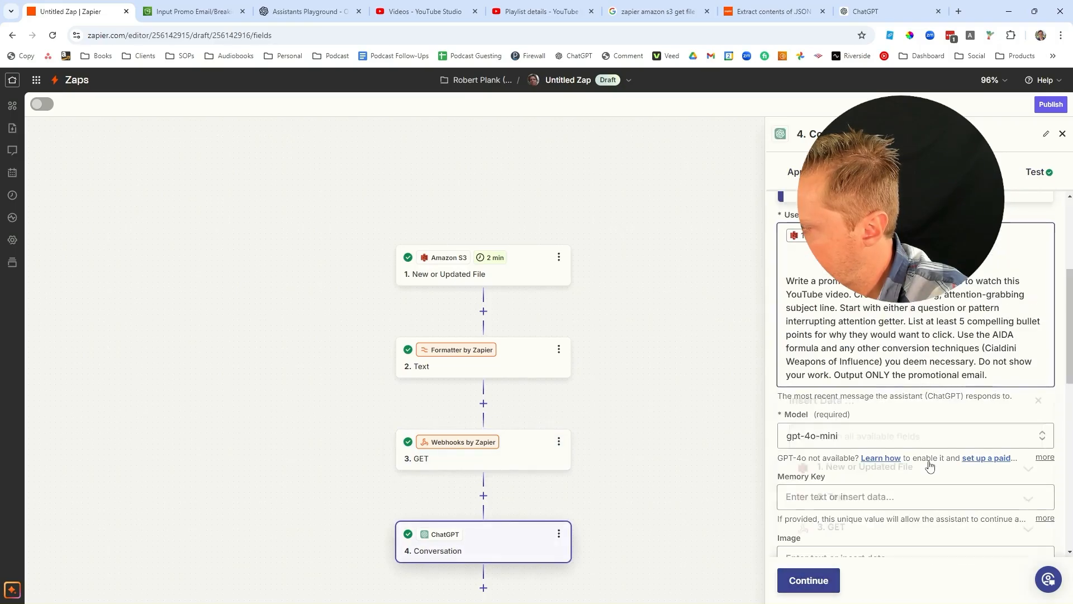
pyautogui.click(1038, 404)
pyautogui.scroll(-4, 885, 475)
pyautogui.scroll(-1, 898, 441)
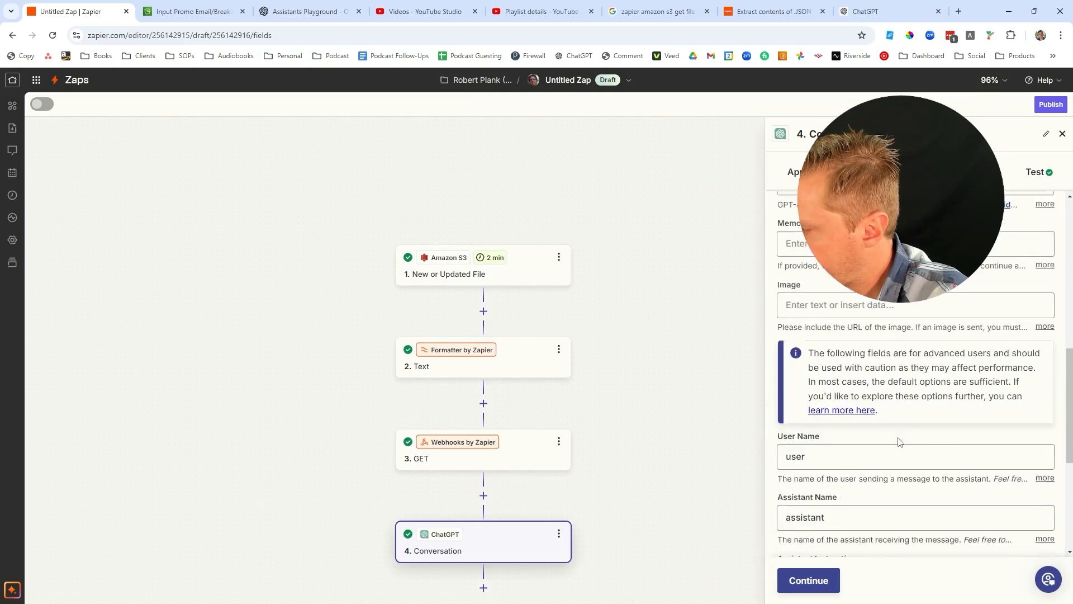
pyautogui.scroll(1, 910, 341)
pyautogui.scroll(6, 908, 308)
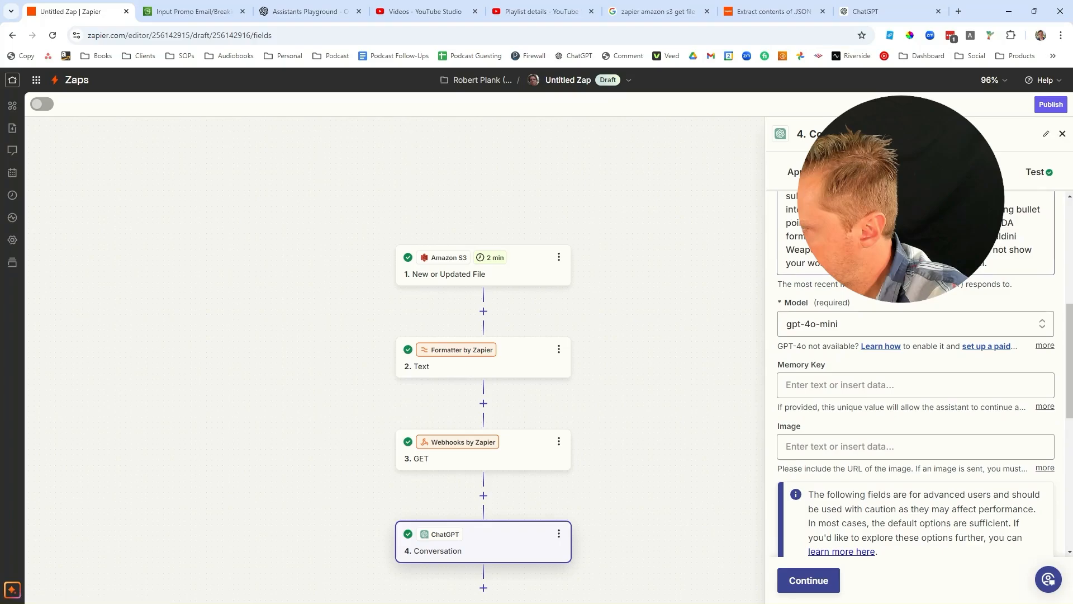
pyautogui.click(921, 350)
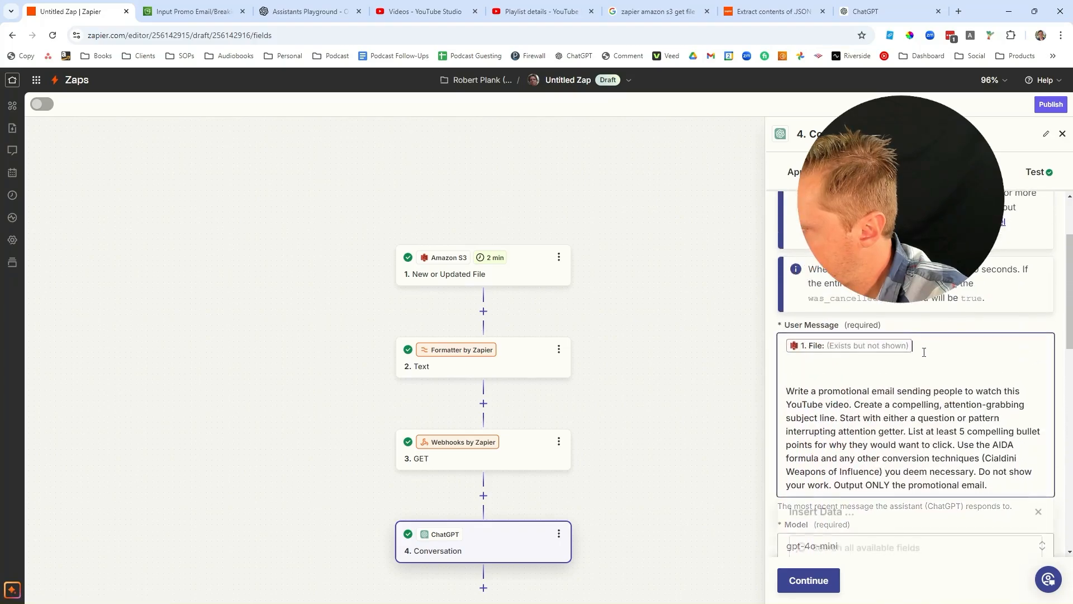
pyautogui.press('BackSpace')
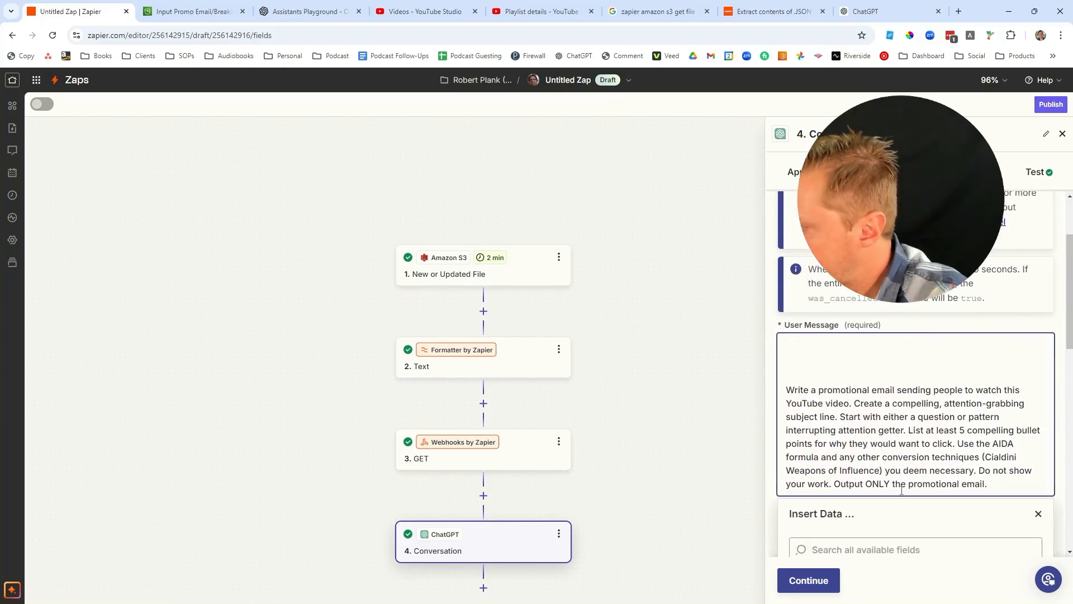
pyautogui.scroll(-3, 911, 491)
pyautogui.click(882, 476)
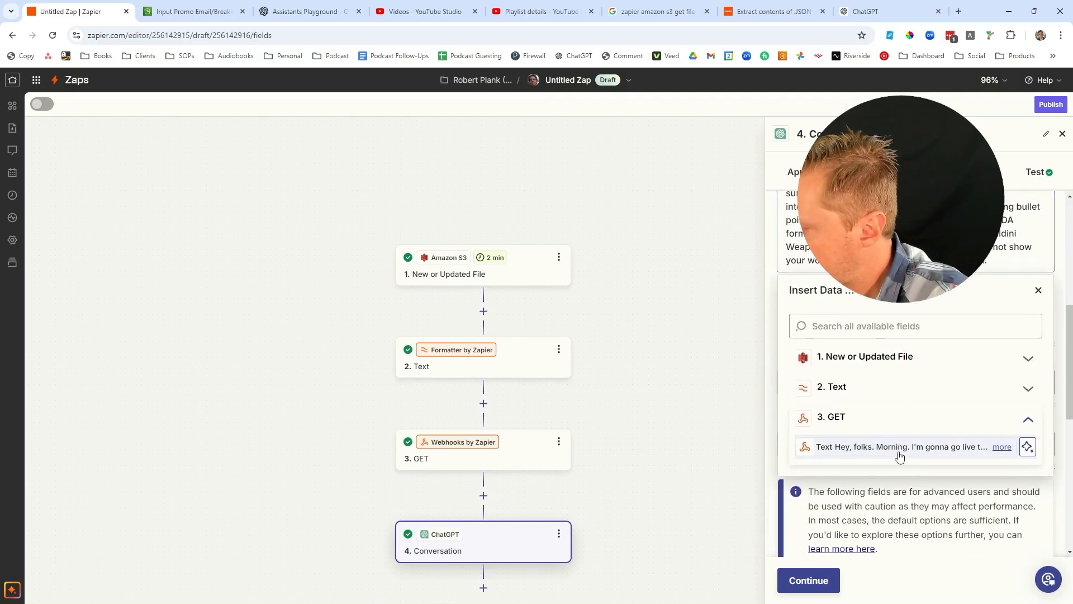
pyautogui.click(899, 457)
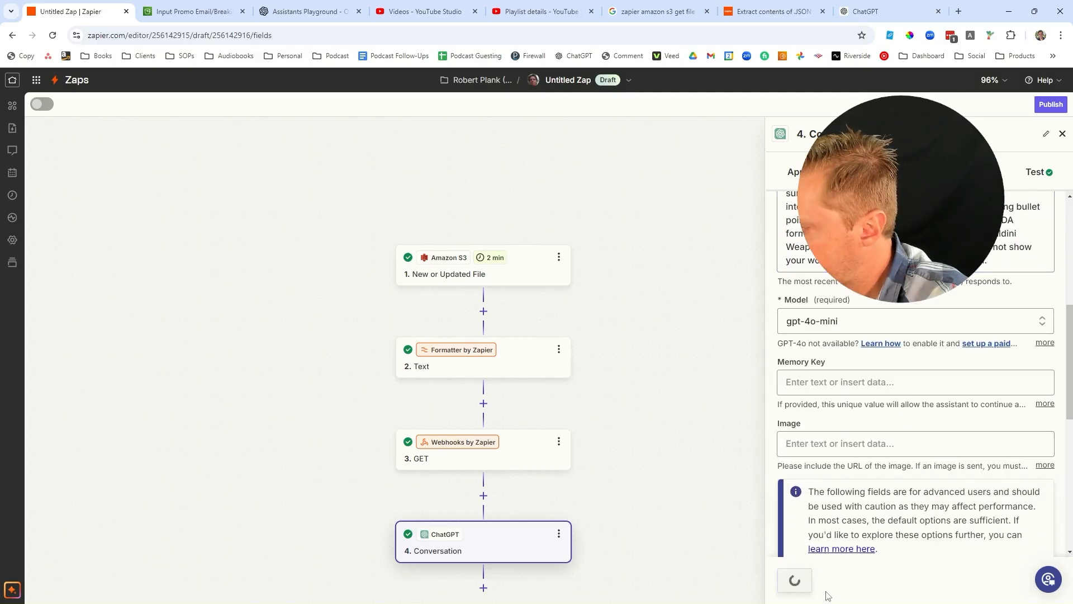
pyautogui.click(875, 580)
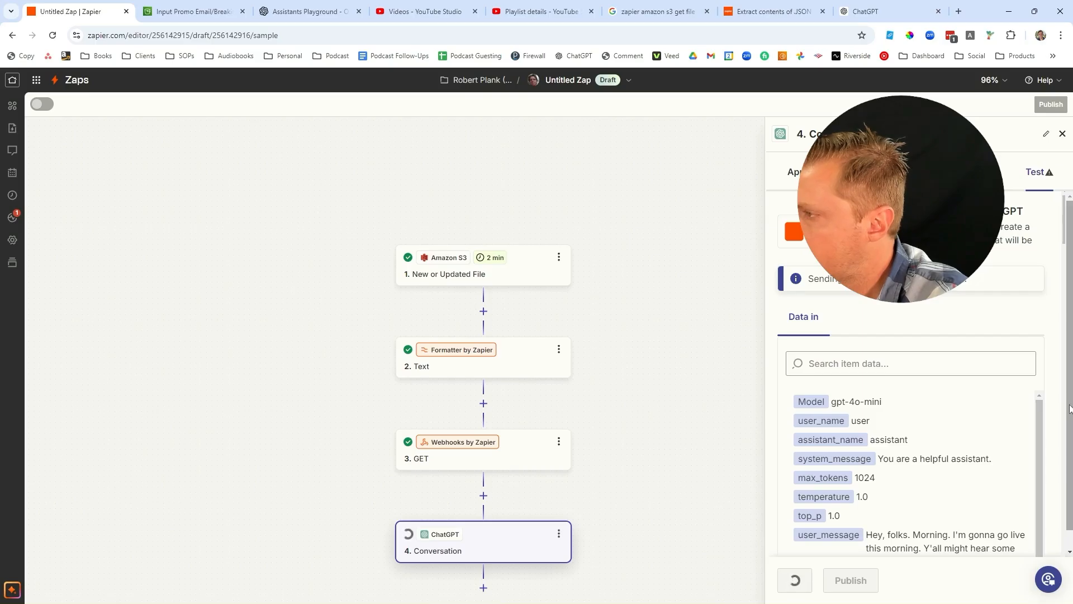
# Step: Examine the ChatGPT test output, reading the generated promotional email from its subject line to its sign-off
pyautogui.moveTo(1070, 409); pyautogui.dragTo(1069, 440)
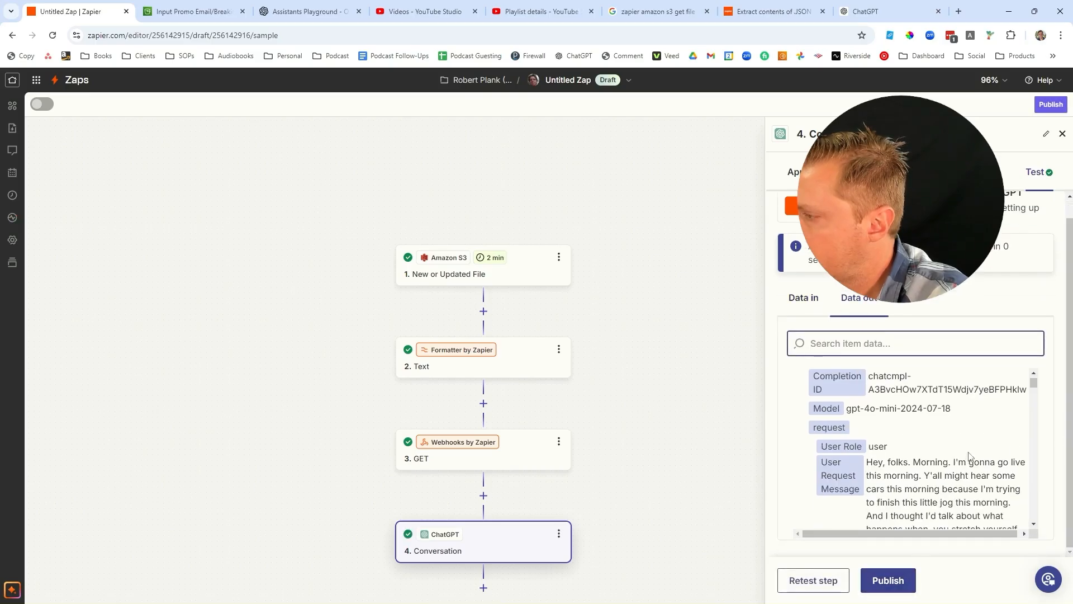
pyautogui.scroll(-3, 978, 458)
pyautogui.moveTo(1035, 391); pyautogui.dragTo(1034, 507)
pyautogui.scroll(6, 955, 463)
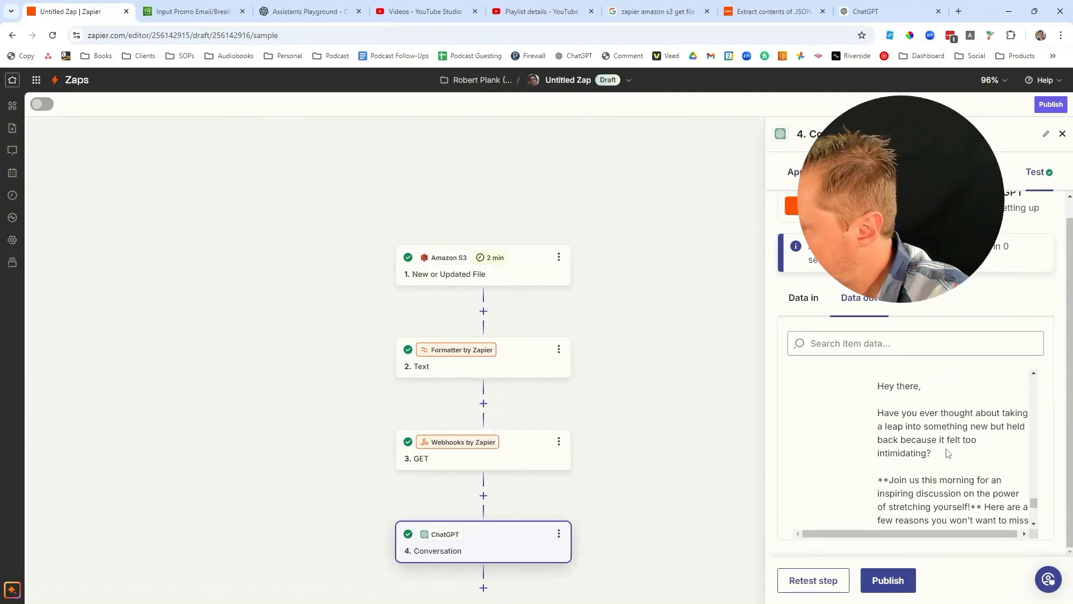
pyautogui.scroll(-3, 945, 469)
pyautogui.moveTo(949, 403); pyautogui.dragTo(921, 417)
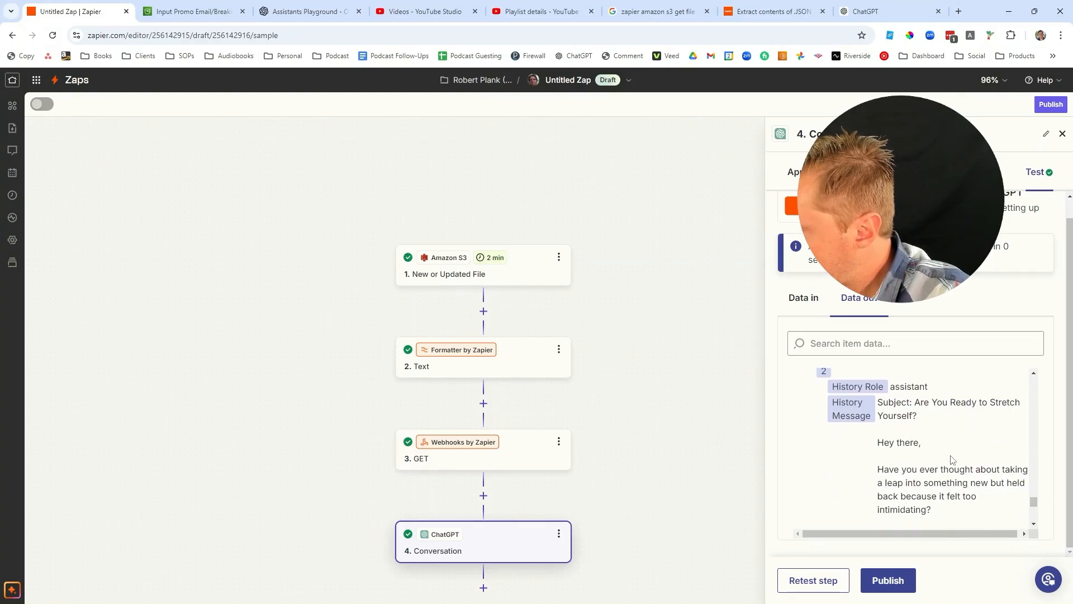
pyautogui.scroll(-4, 956, 447)
pyautogui.scroll(-2, 947, 419)
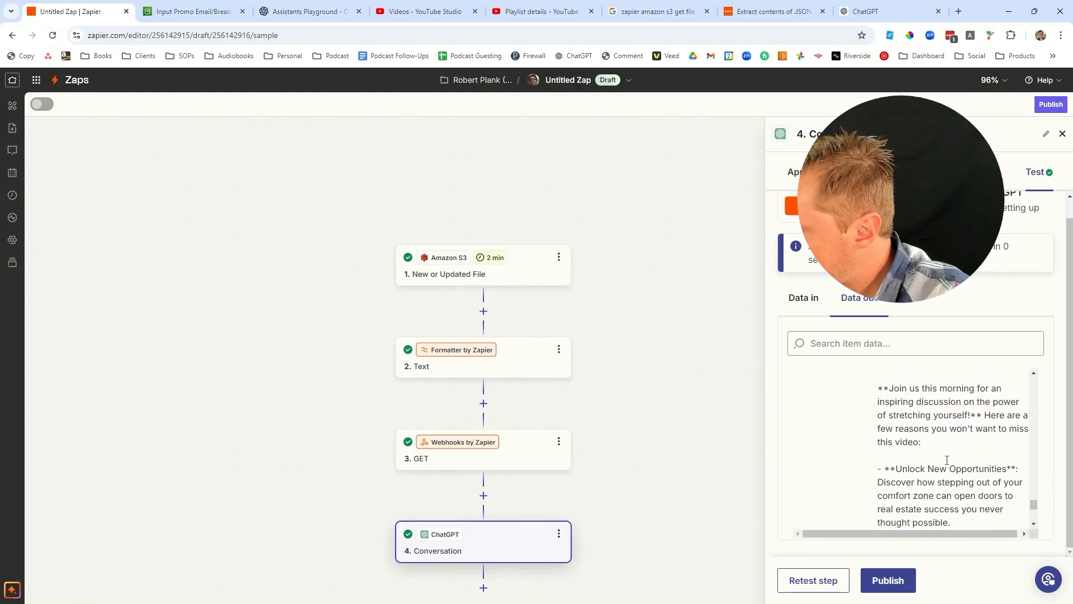
pyautogui.scroll(2, 947, 431)
pyautogui.scroll(-4, 948, 442)
pyautogui.scroll(-10, 952, 461)
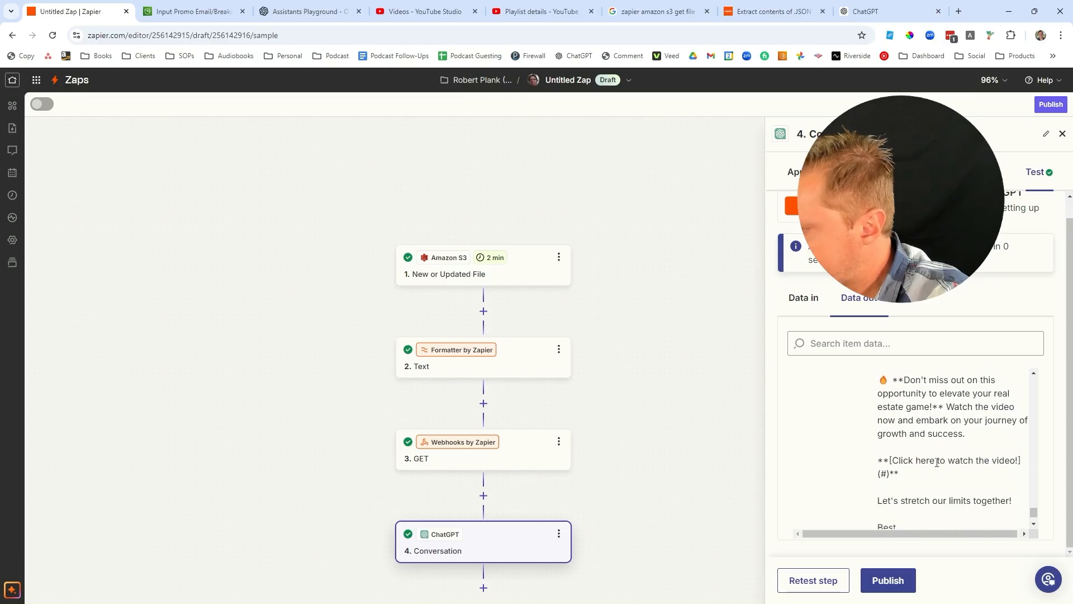
pyautogui.scroll(-3, 645, 520)
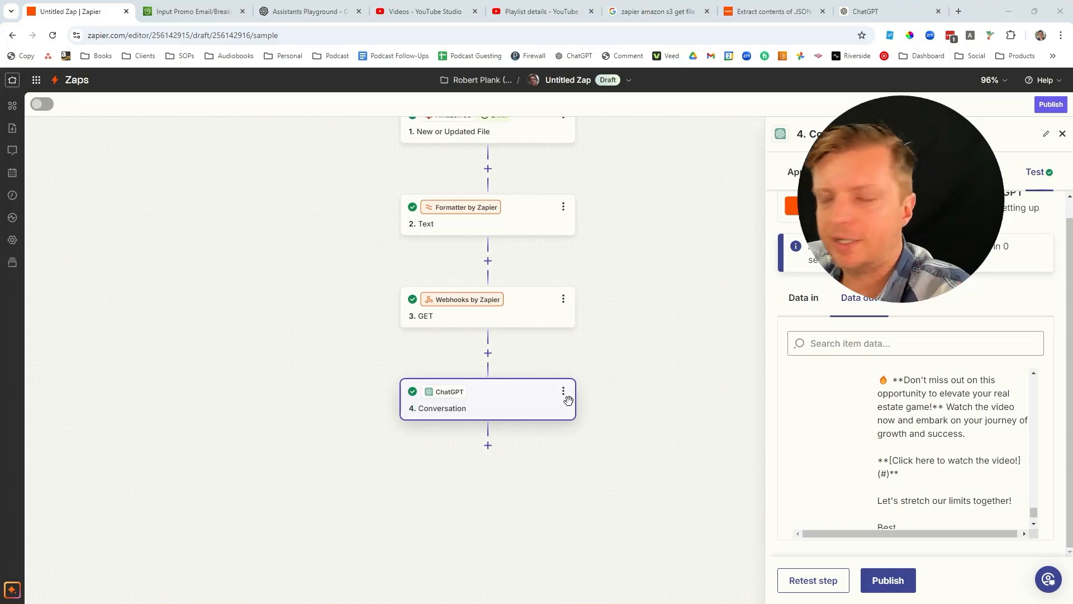
# Step: Publish the Zap and reopen it for editing
pyautogui.click(889, 581)
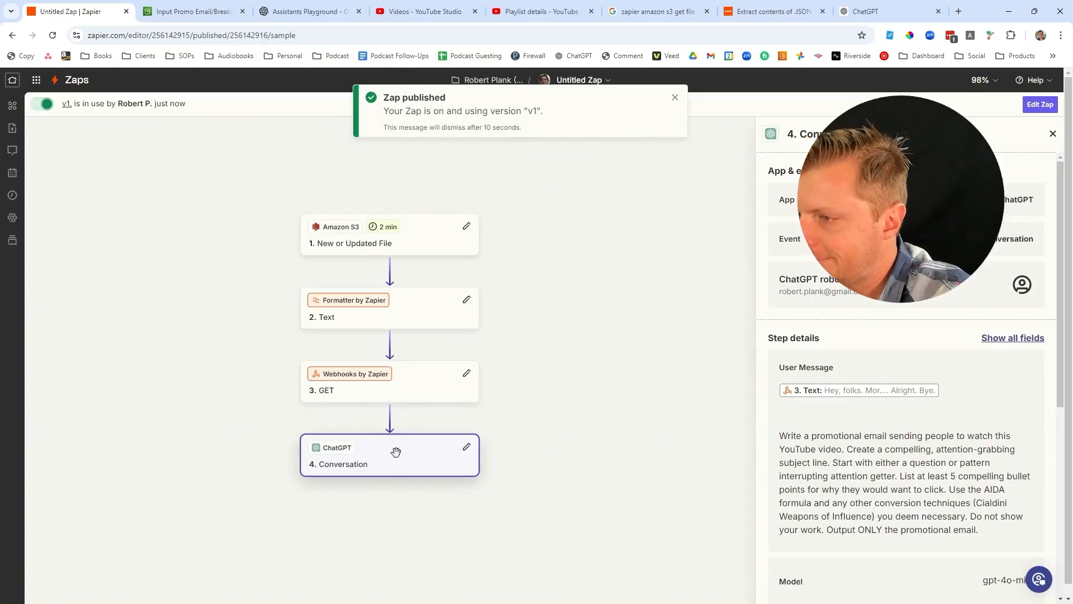
pyautogui.click(675, 98)
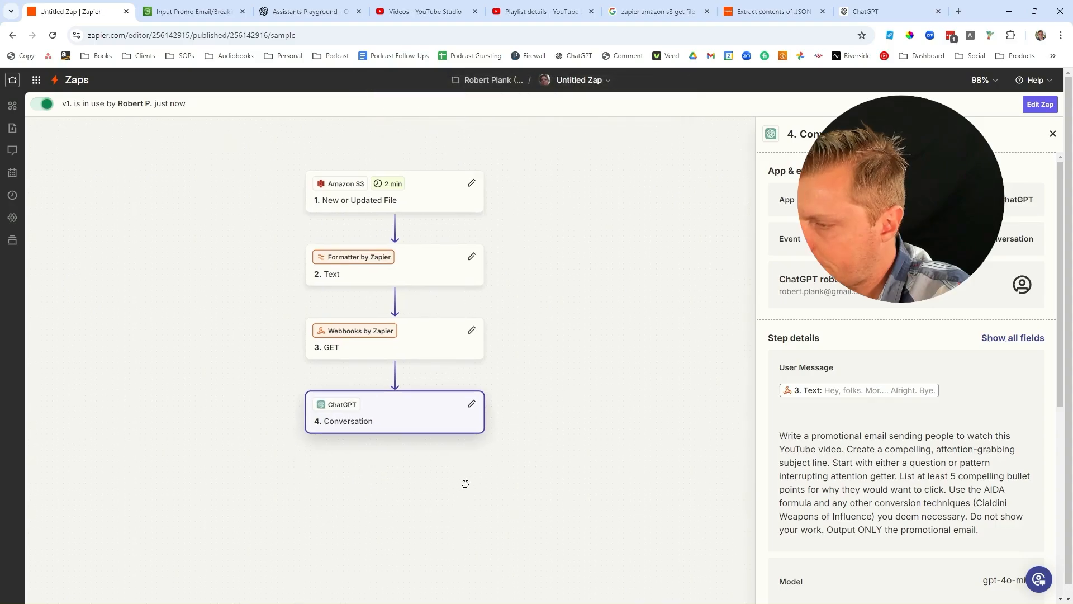
pyautogui.click(1040, 105)
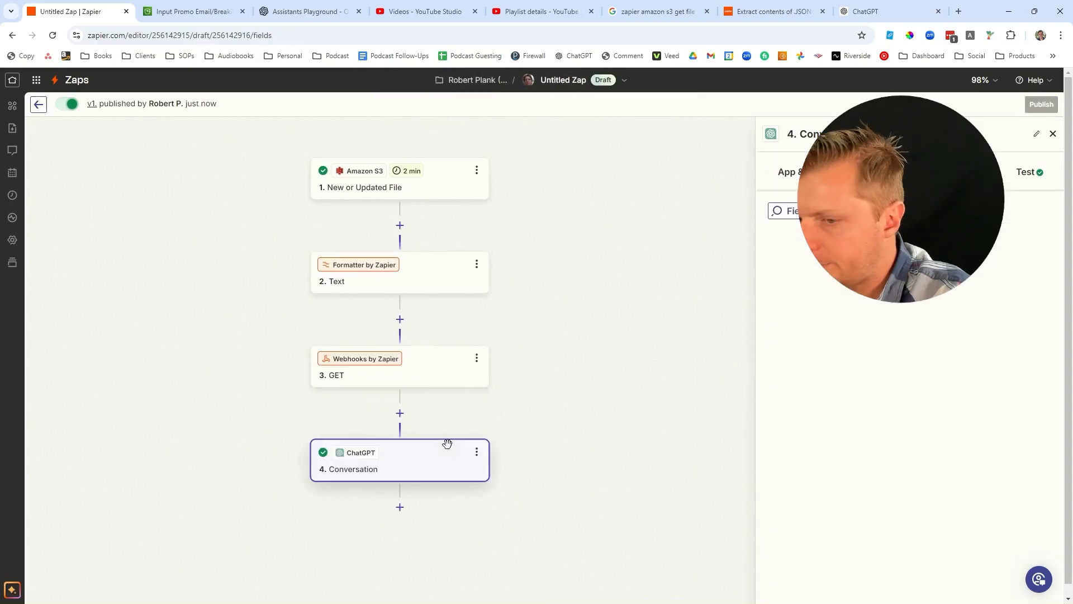
# Step: Add a Google Drive Create File From Text action after the ChatGPT step and connect the Google Drive account
pyautogui.click(390, 522)
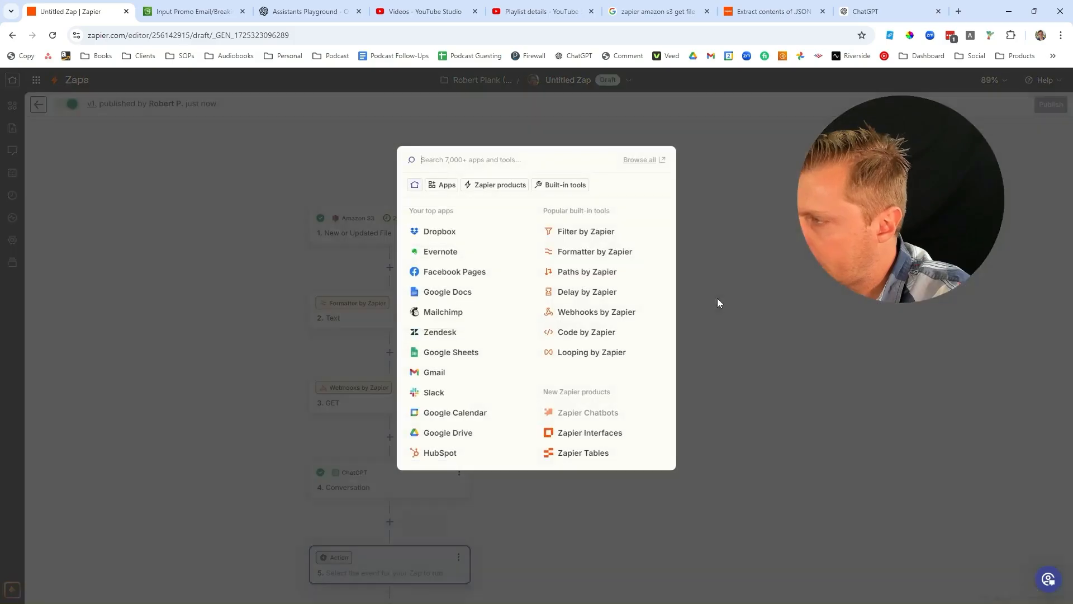
pyautogui.click(450, 430)
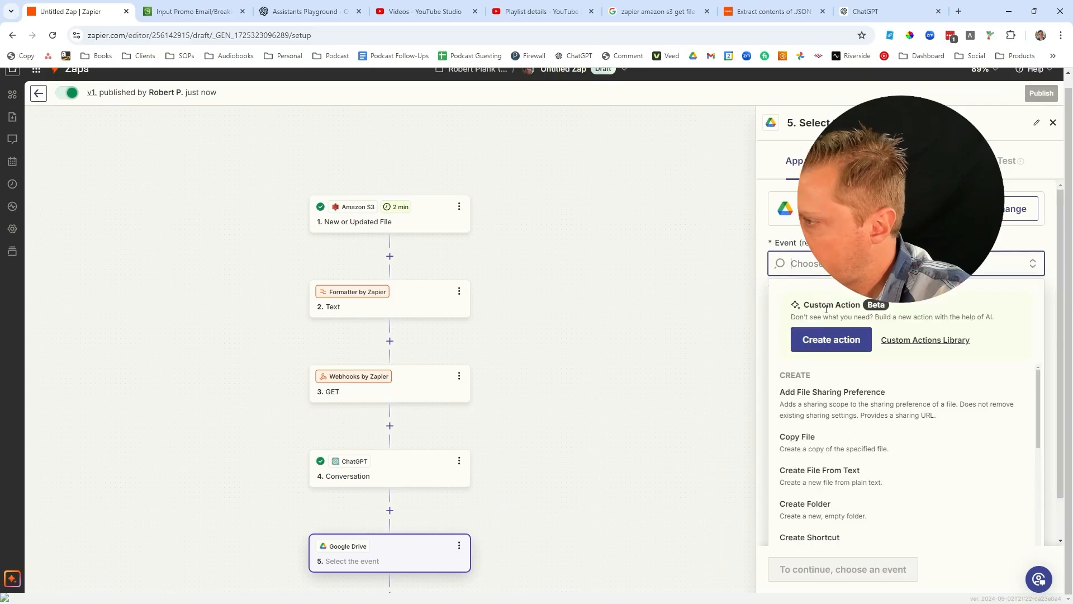
pyautogui.click(843, 472)
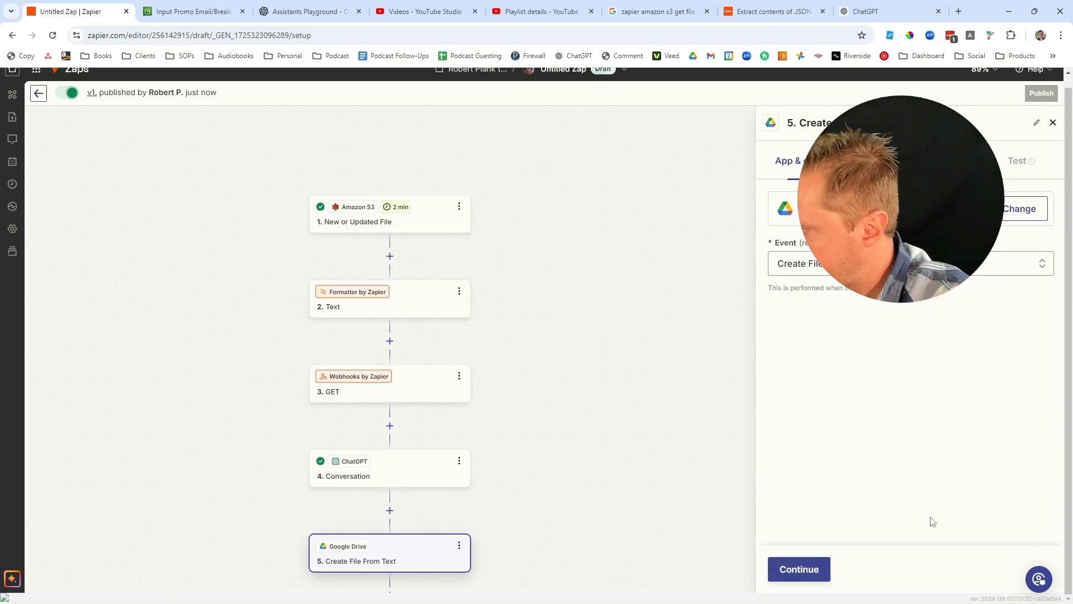
pyautogui.click(807, 581)
pyautogui.click(895, 335)
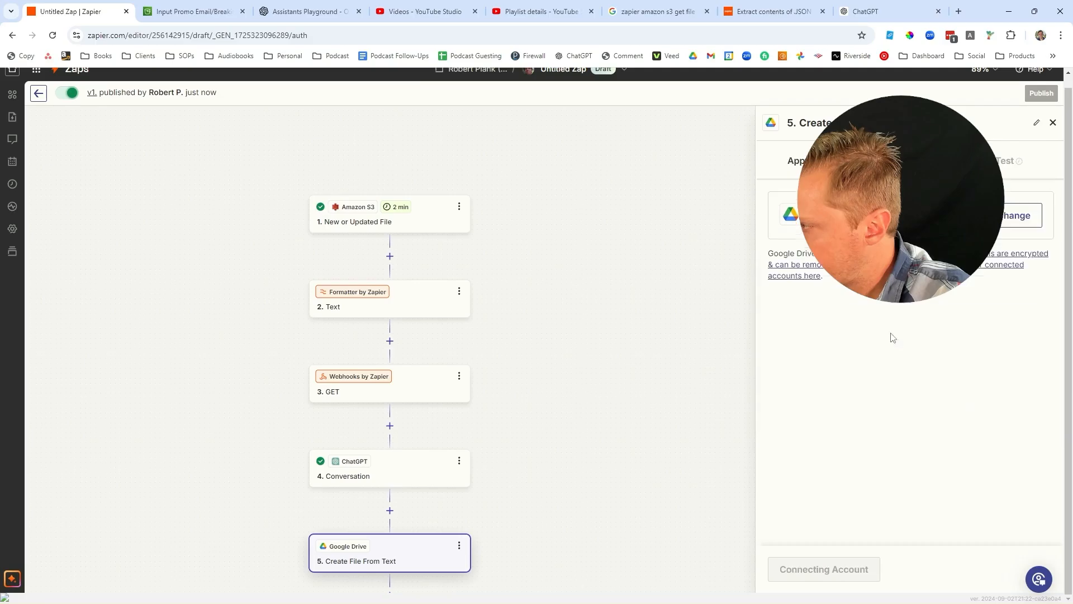
pyautogui.click(817, 569)
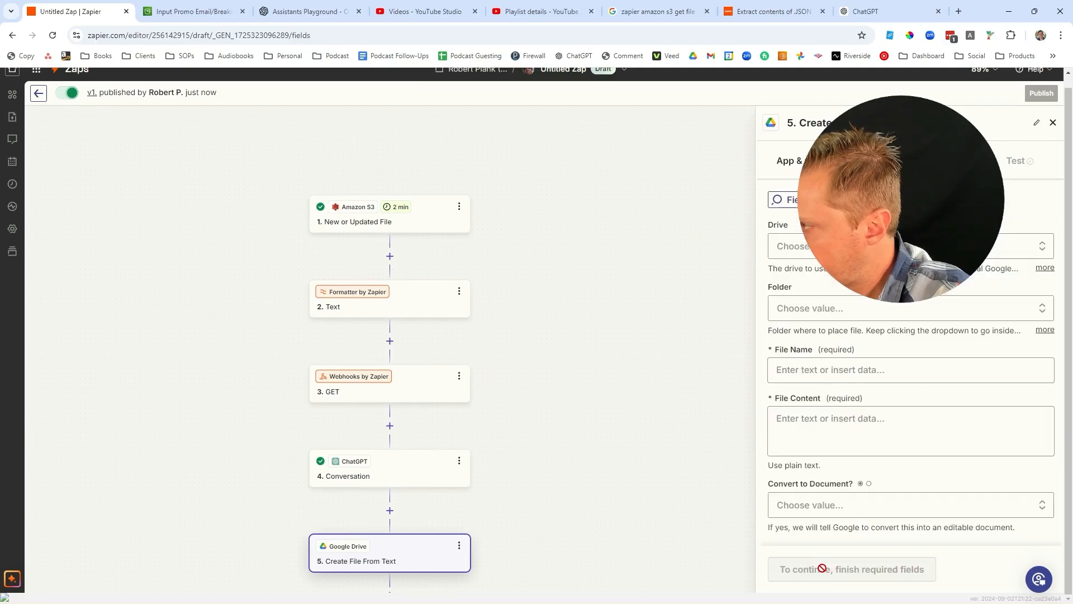
# Step: Set the file's drive to My Google Drive and its folder to Transcript Output, and refresh the list of subfolders
pyautogui.click(829, 246)
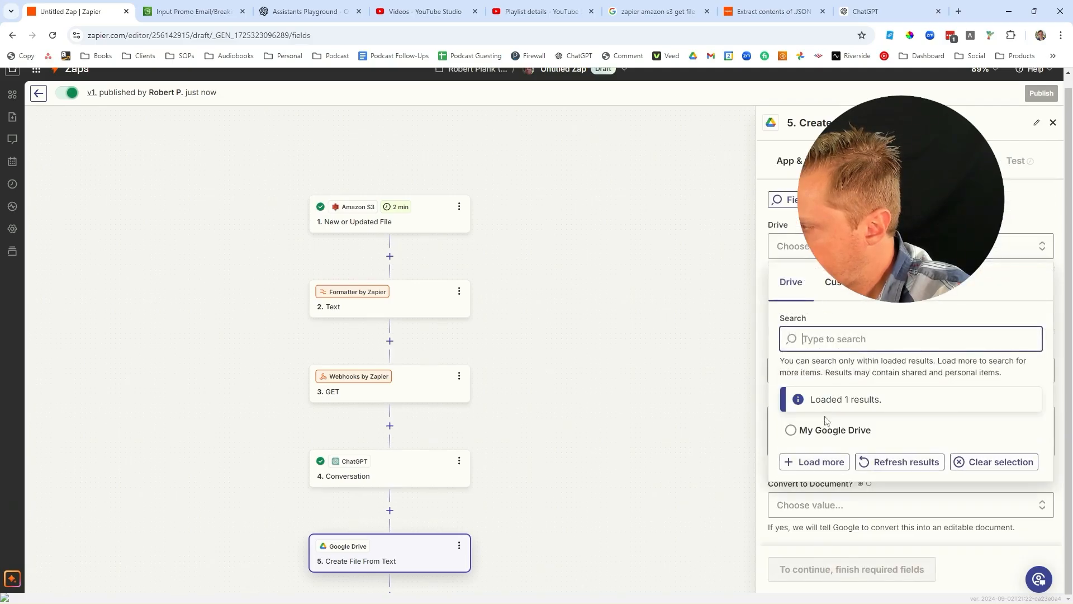
pyautogui.click(825, 431)
pyautogui.click(822, 308)
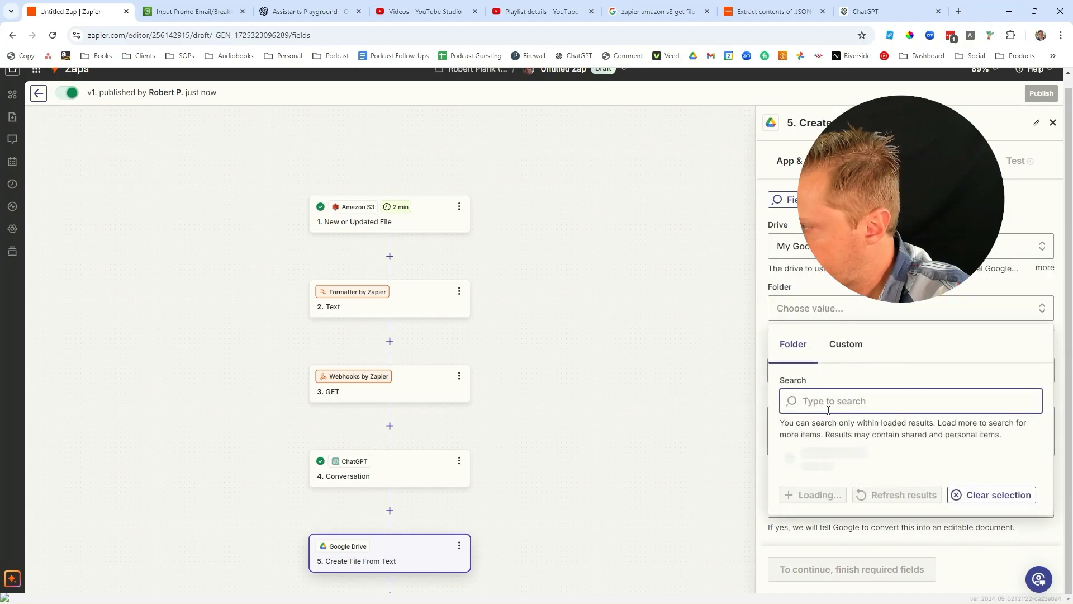
pyautogui.scroll(-2, 889, 486)
pyautogui.scroll(2, 889, 486)
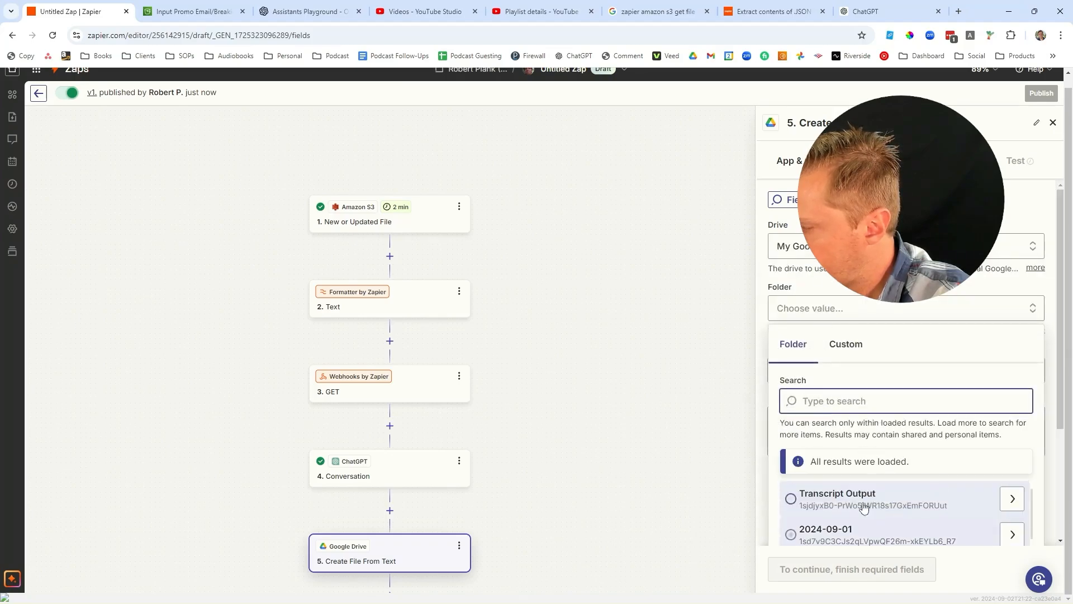
pyautogui.click(850, 528)
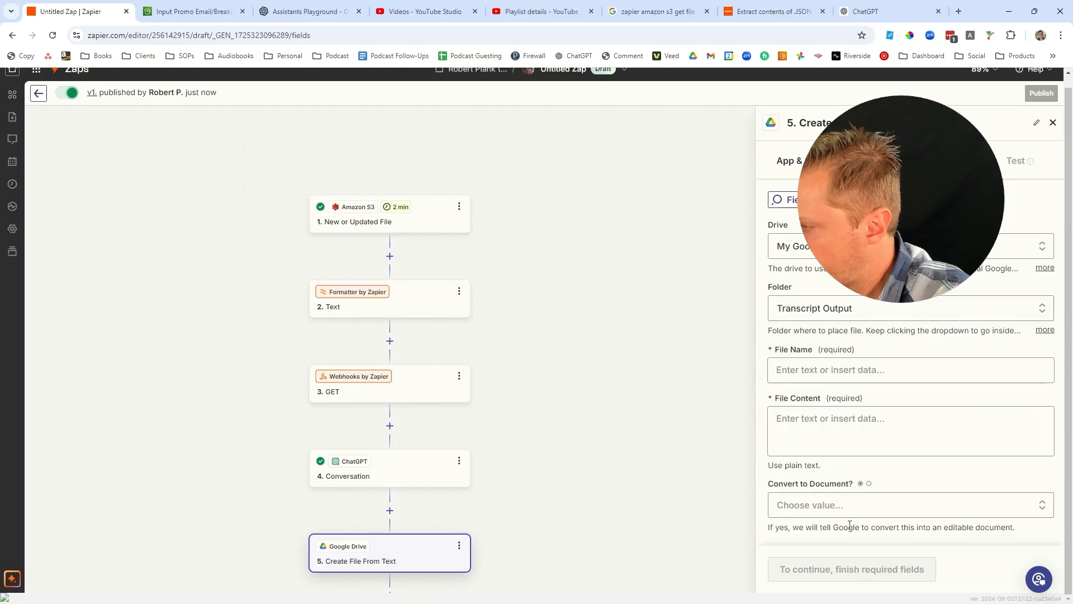
pyautogui.click(842, 311)
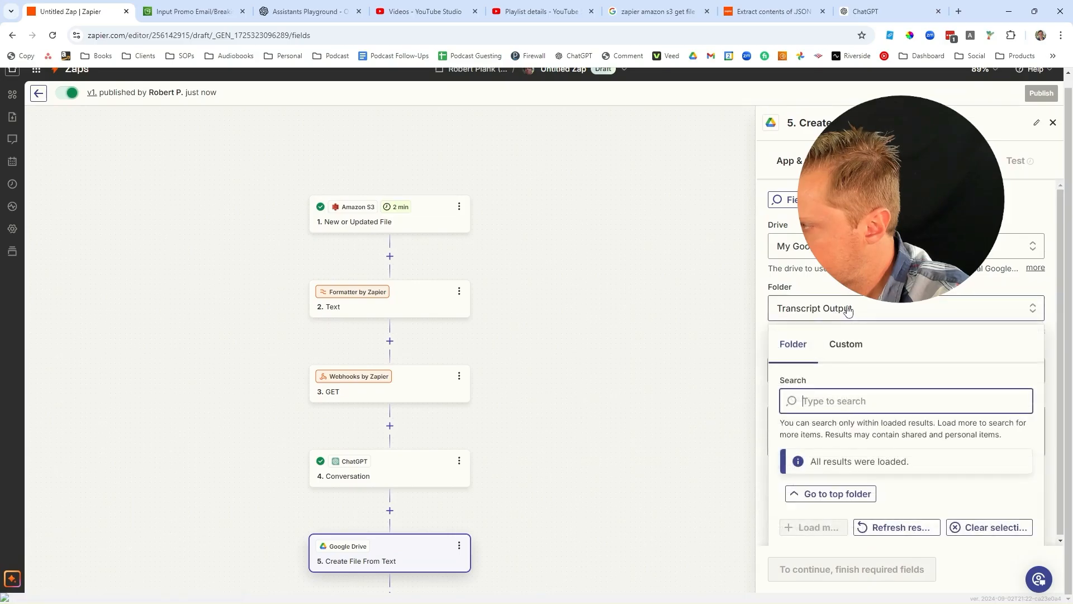
pyautogui.click(884, 525)
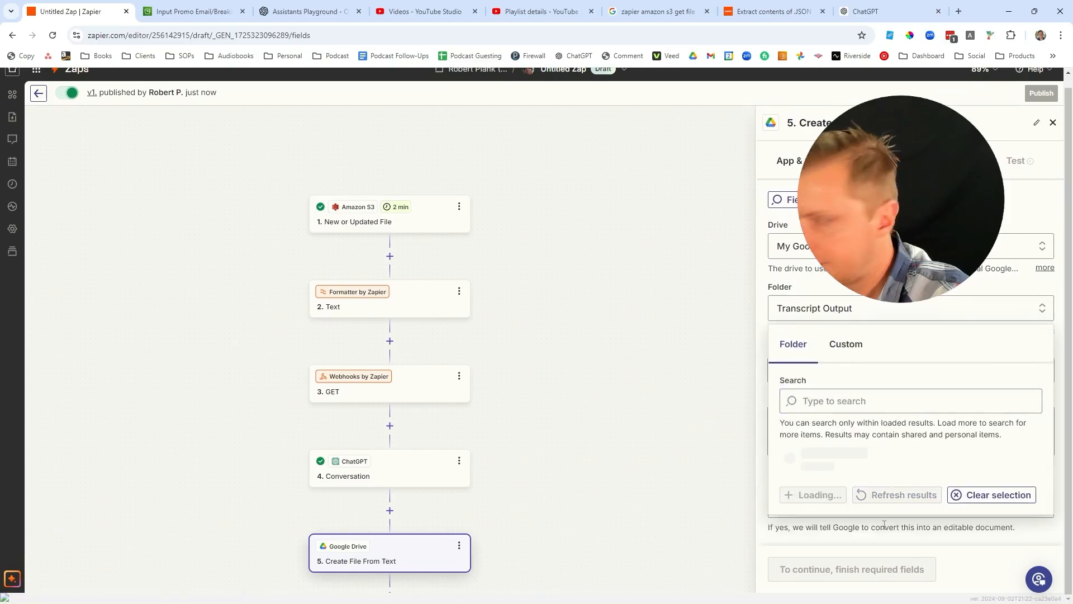
# Step: Switch to File Explorer and create a folder named Promo Email Output inside Transcript Output on Google Drive
pyautogui.hotkey('alt', 'Tab')
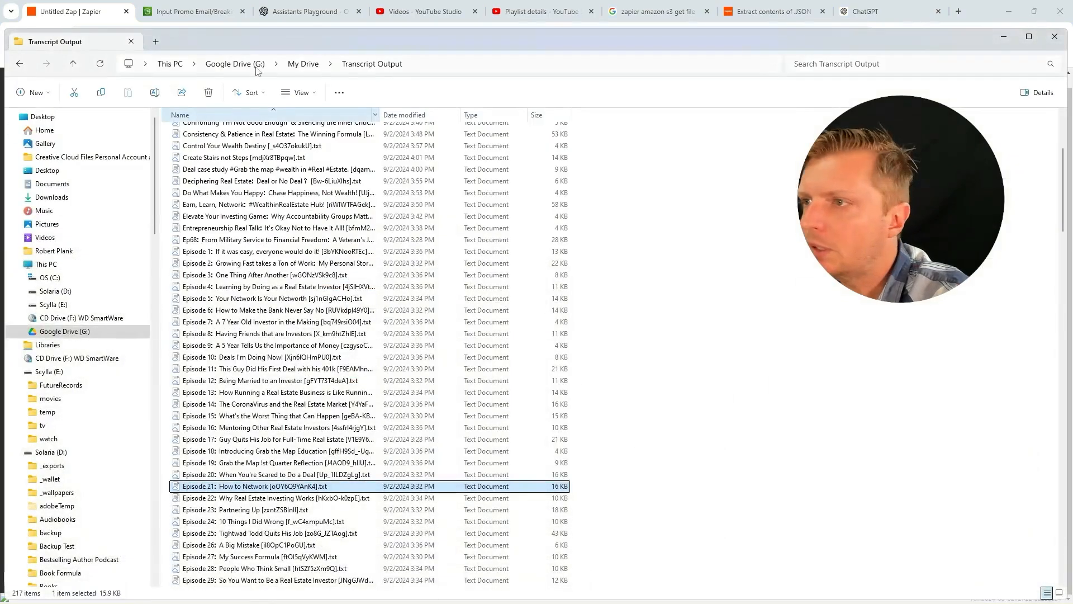
pyautogui.hotkey('alt', 'Up')
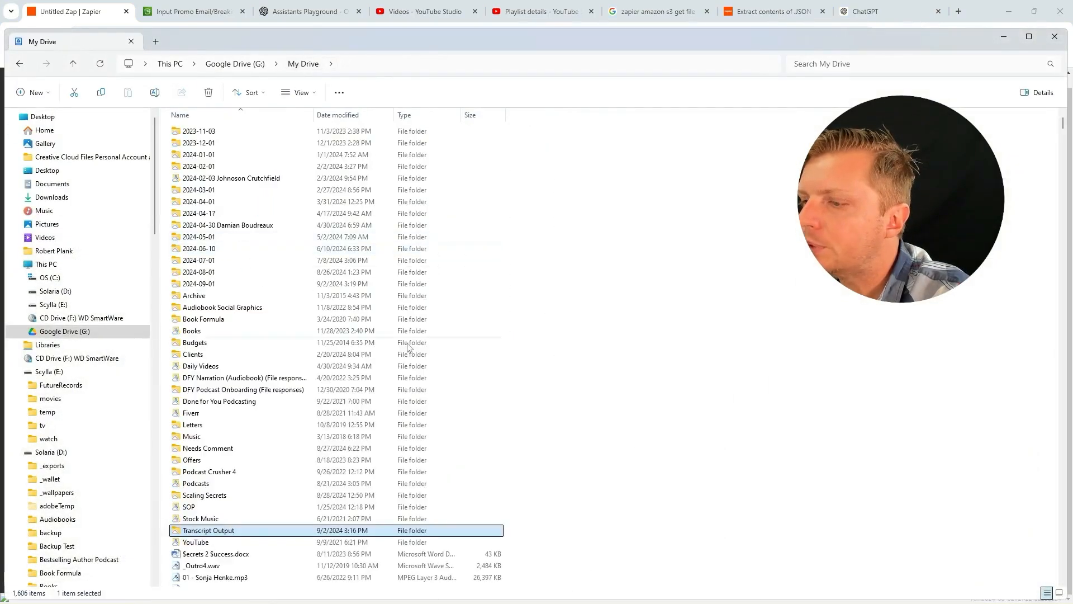
pyautogui.press('Return')
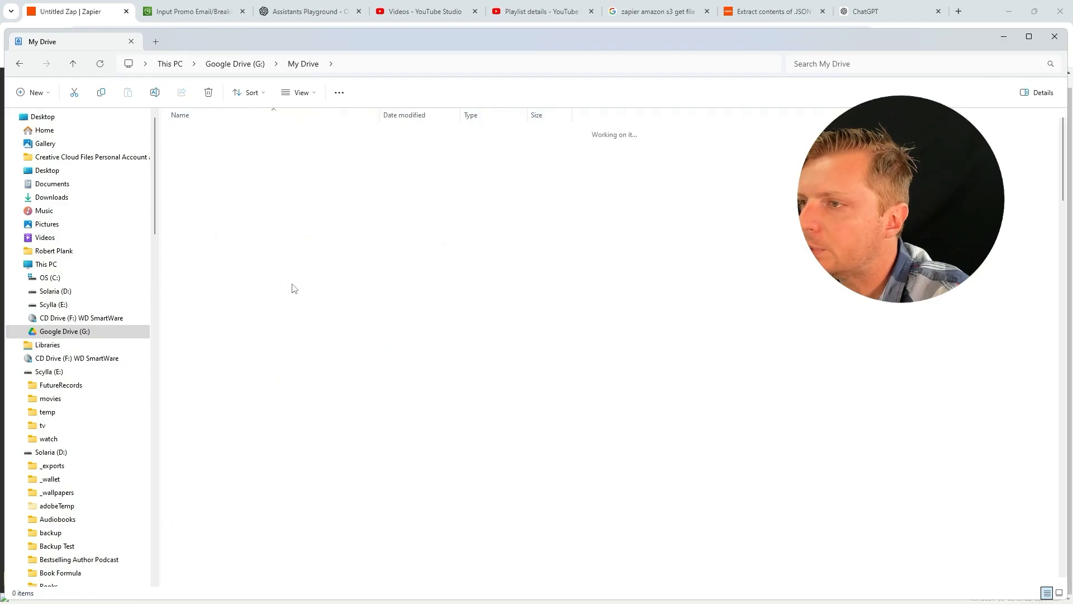
pyautogui.rightClick(735, 260)
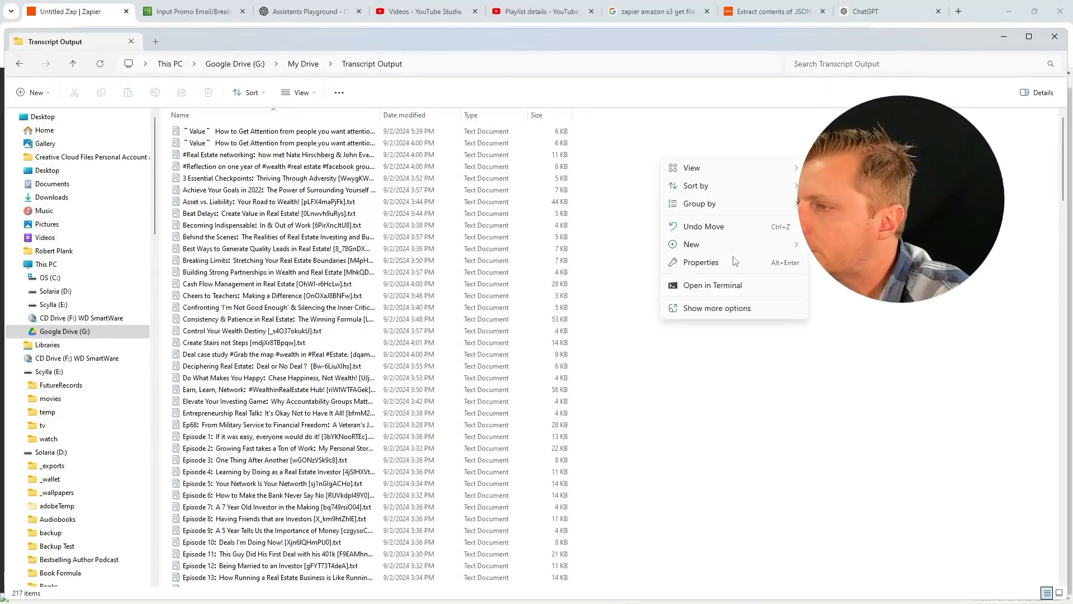
pyautogui.moveTo(762, 249)
pyautogui.click(833, 244)
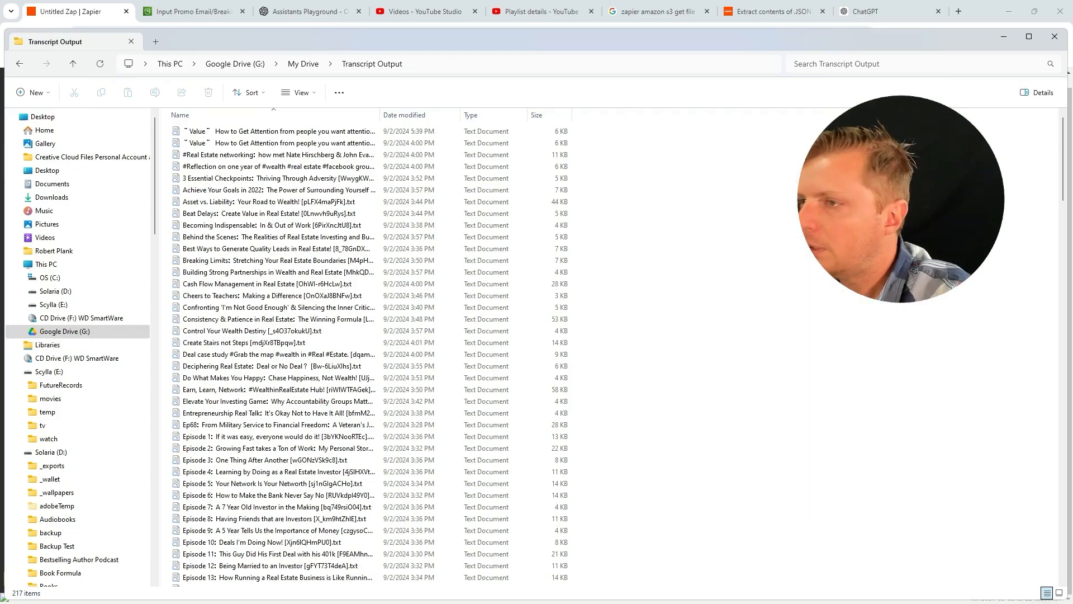
pyautogui.write('Pr')
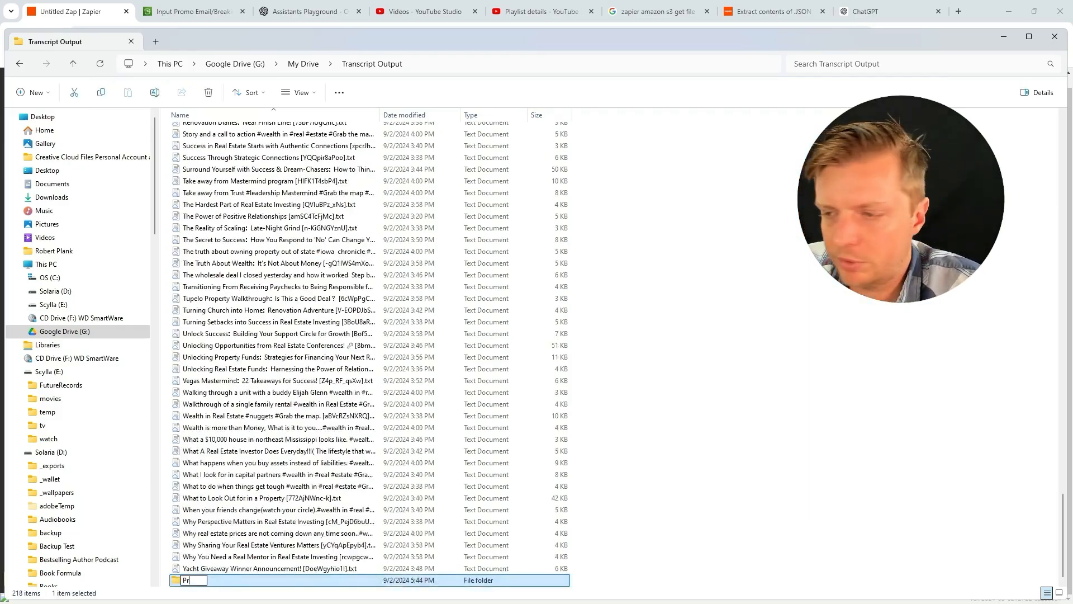
pyautogui.write('omo Email Output')
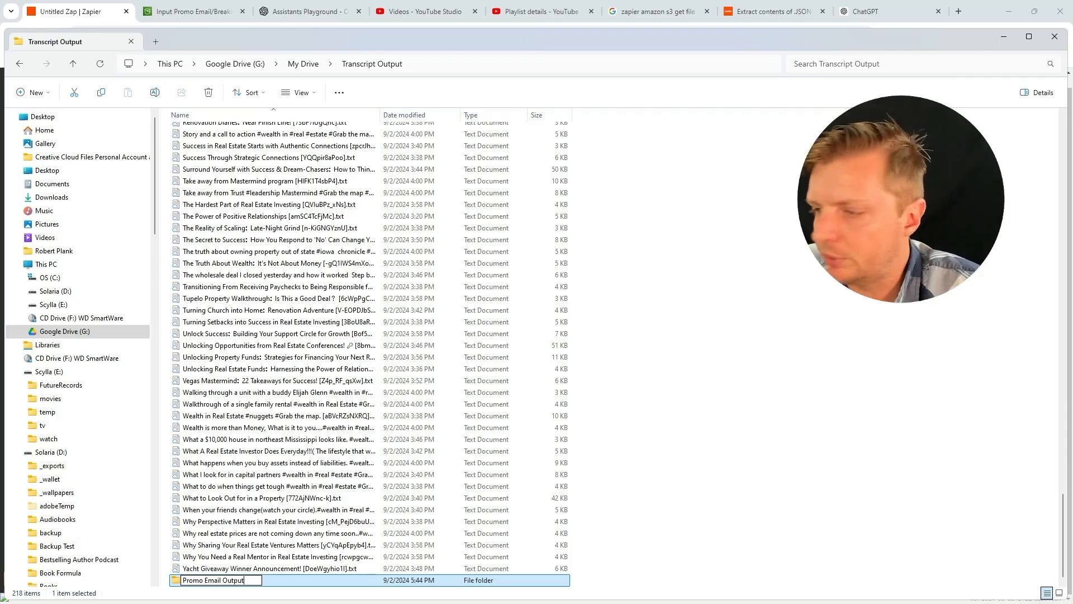
pyautogui.press('Return')
# Step: Return to Zapier, refresh the folder list and set the Google Drive step's folder to Promo Email Output
pyautogui.click(1008, 36)
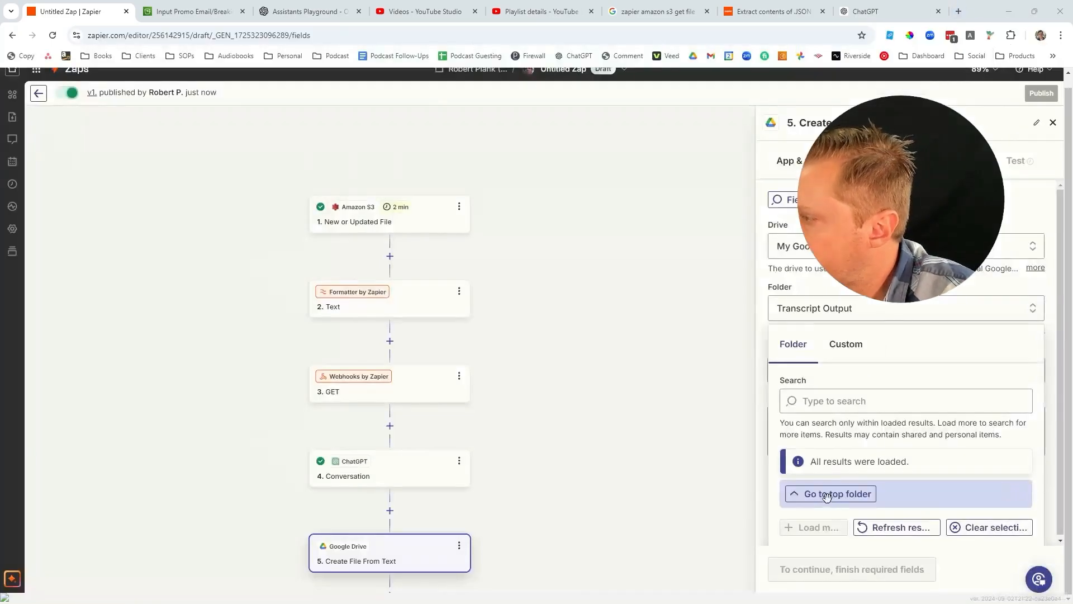
pyautogui.click(901, 527)
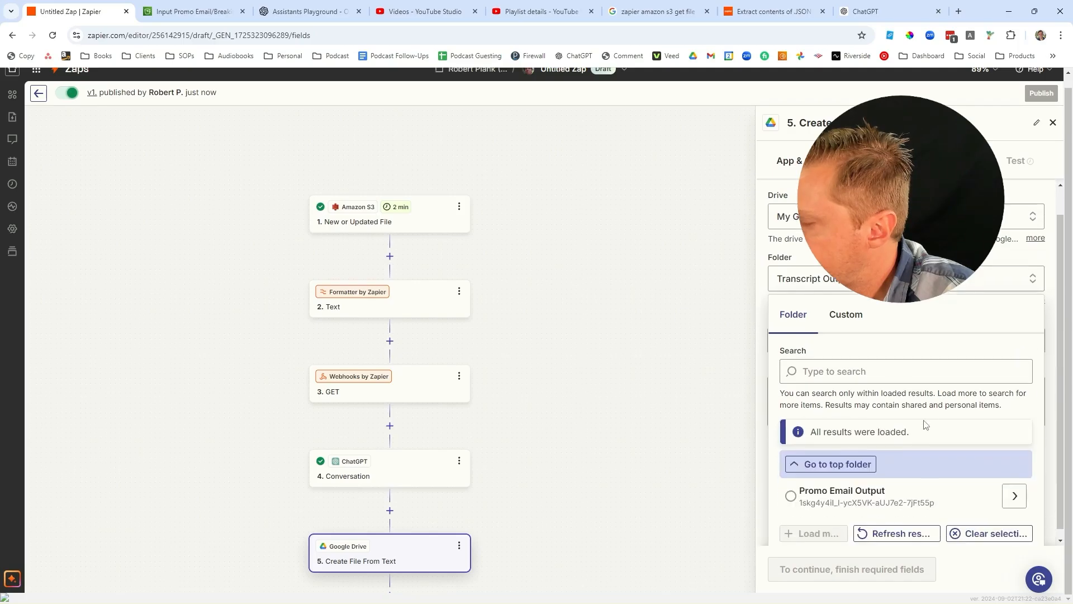
pyautogui.click(824, 492)
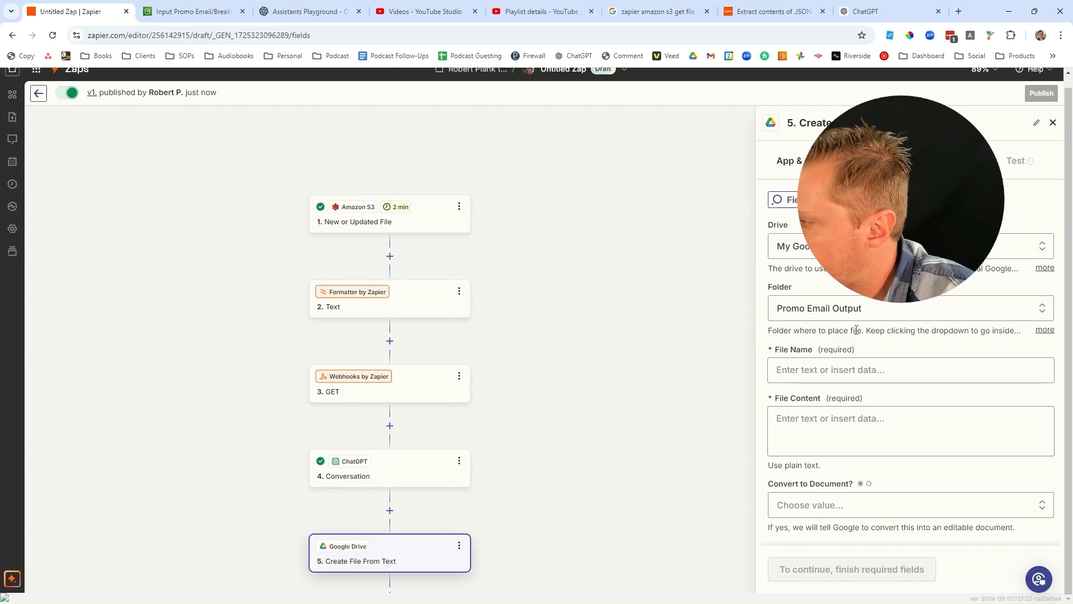
# Step: Set the File Name to the Filename output of the Amazon S3 New or Updated File step
pyautogui.click(842, 373)
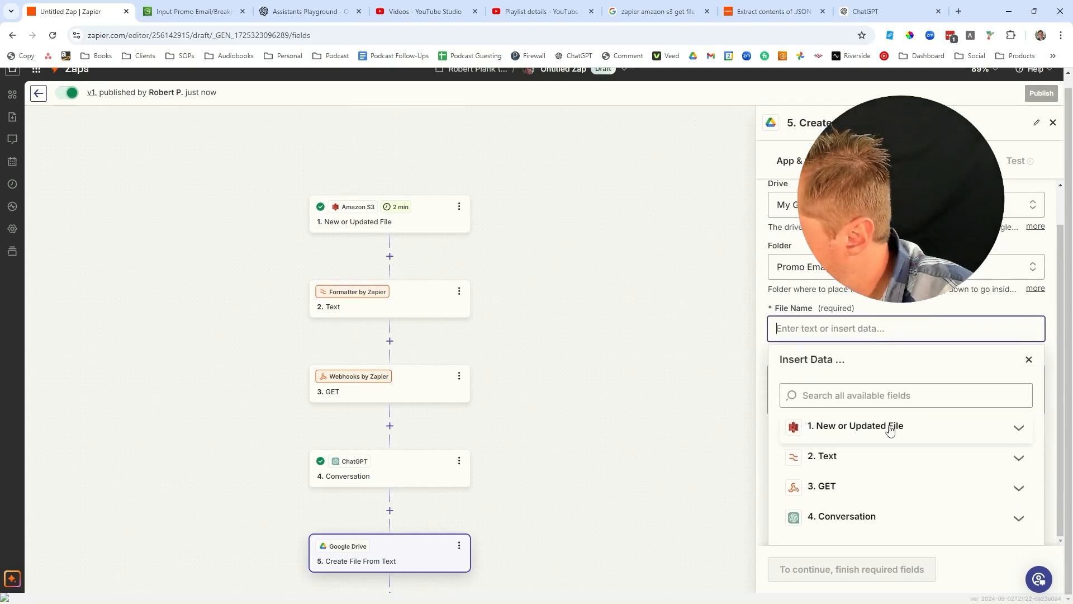
pyautogui.click(900, 428)
pyautogui.scroll(-2, 889, 426)
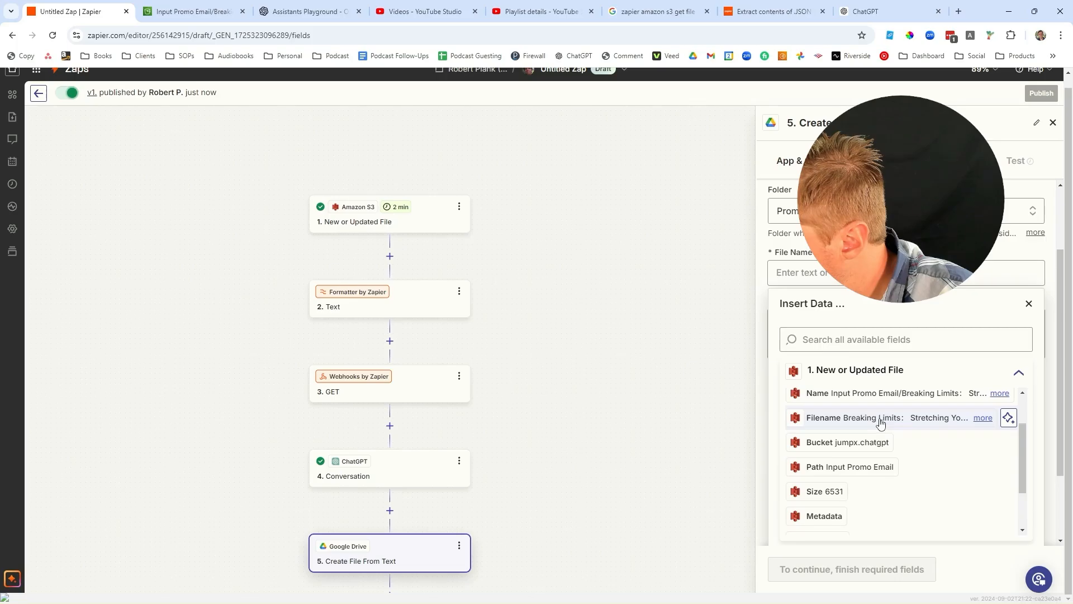
pyautogui.click(880, 419)
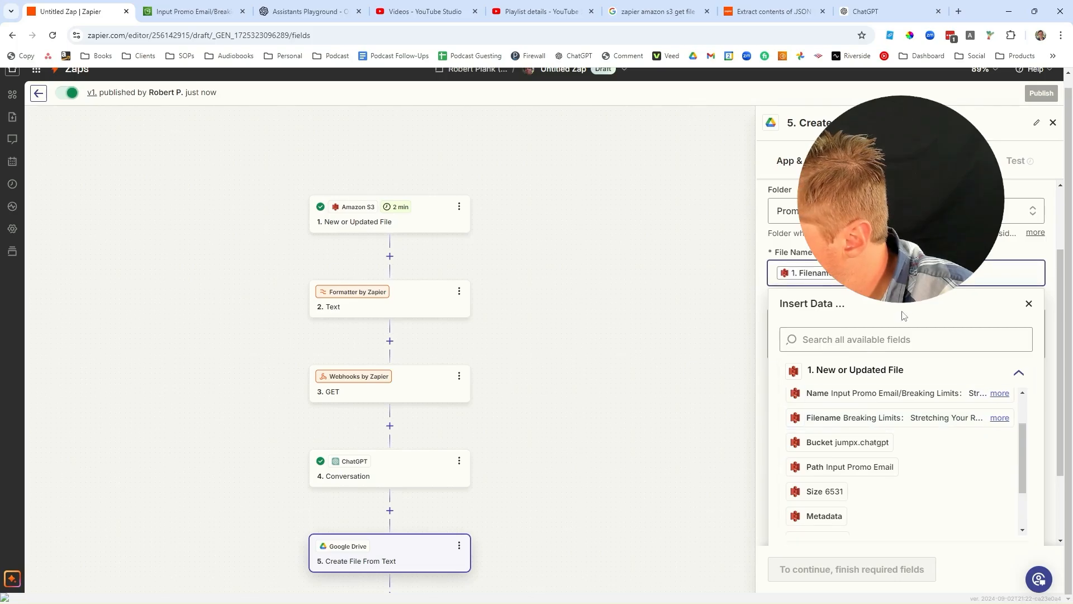
pyautogui.click(1028, 303)
# Step: Set the File Content to the Reply output of the ChatGPT Conversation step
pyautogui.click(883, 439)
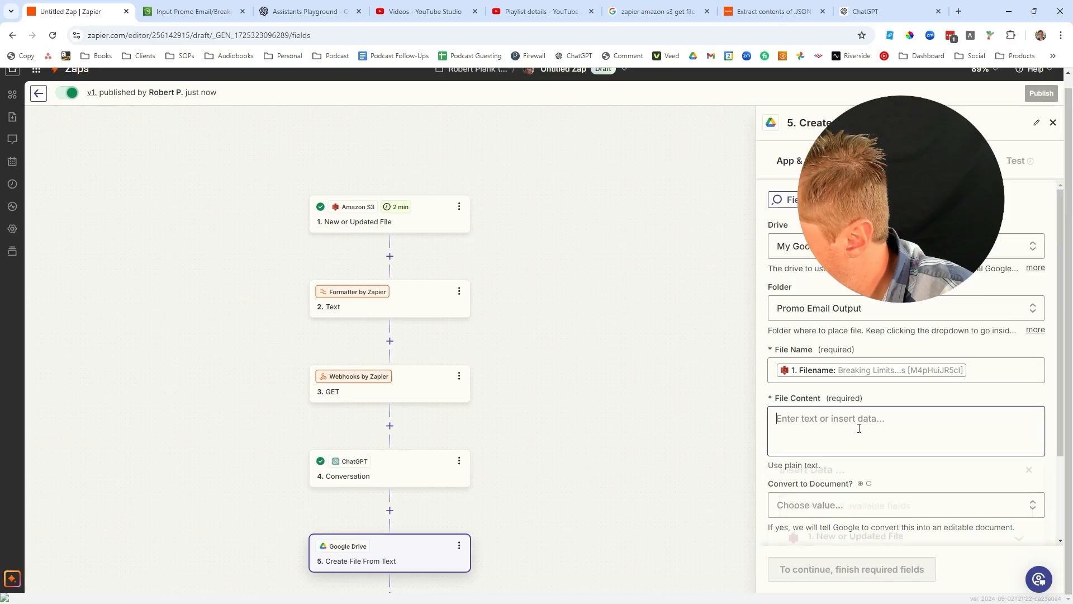
pyautogui.click(887, 515)
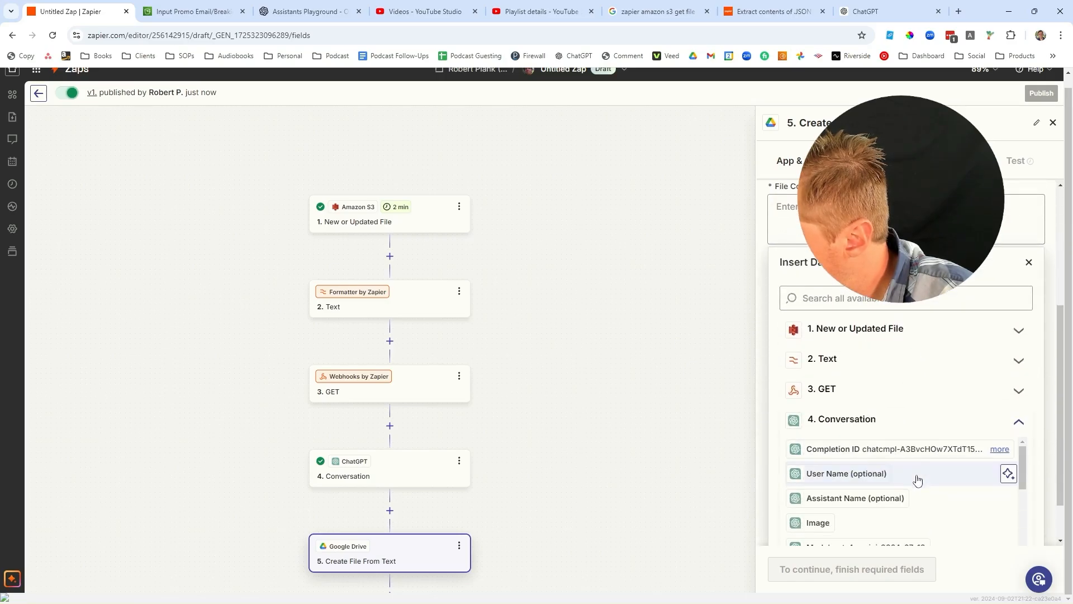
pyautogui.moveTo(1024, 468); pyautogui.dragTo(1008, 574)
pyautogui.scroll(-3, 963, 514)
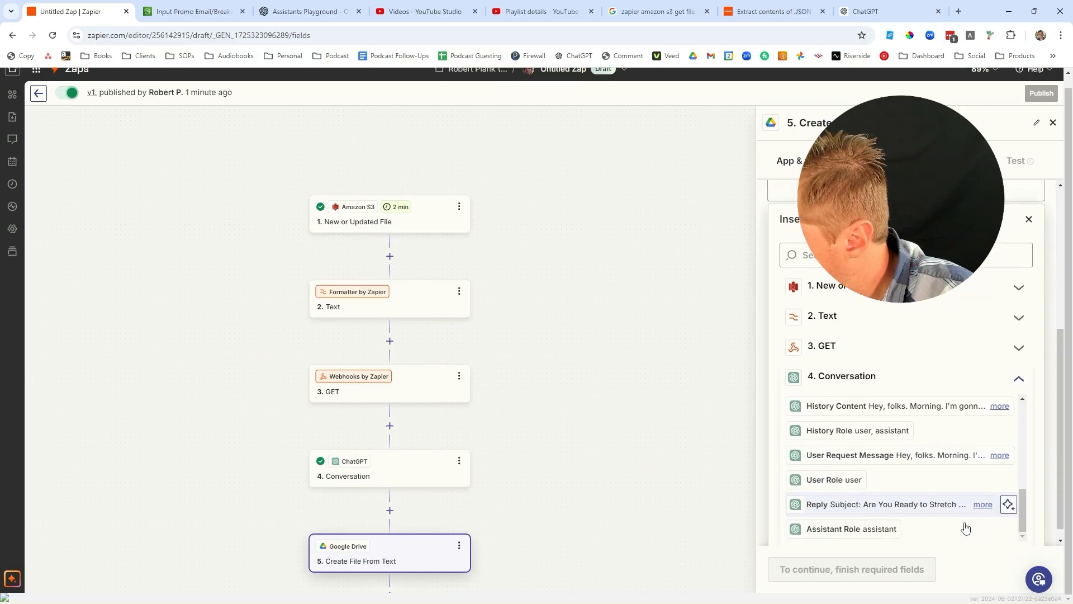
pyautogui.click(879, 500)
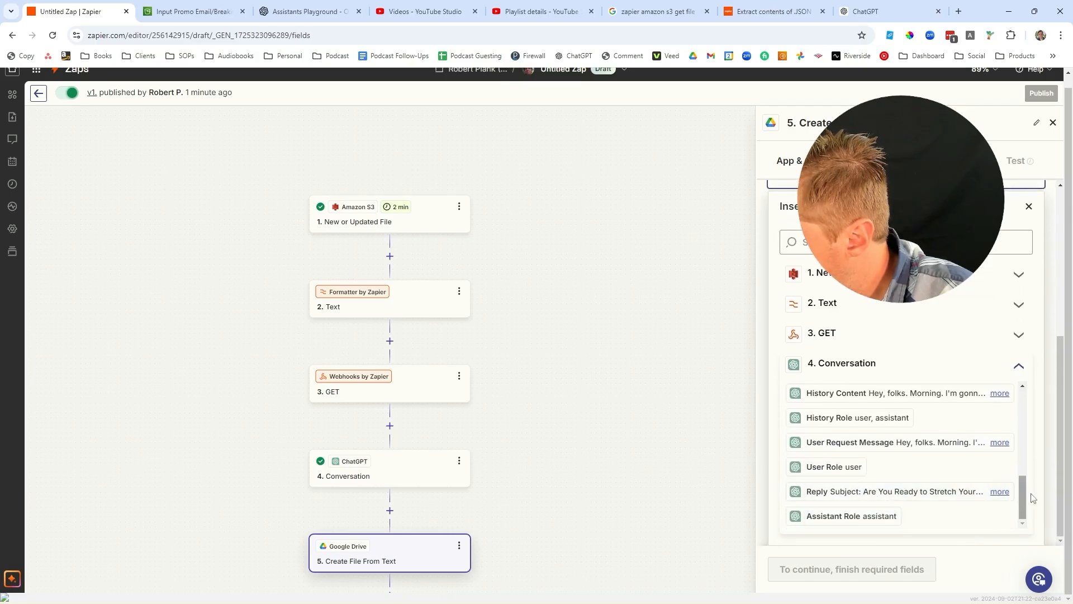
pyautogui.click(770, 450)
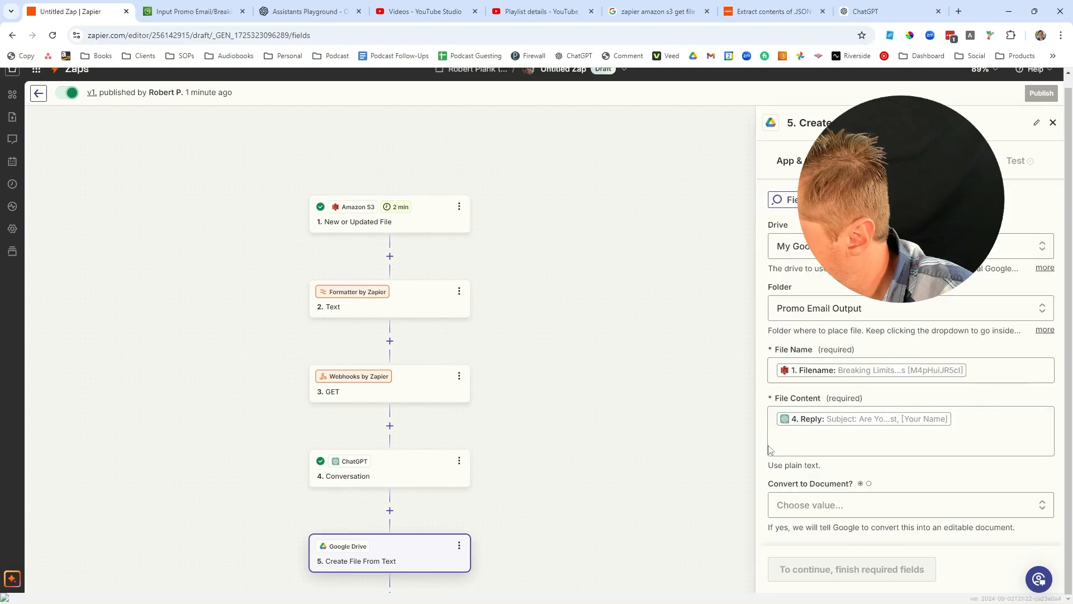
# Step: Set Convert to Document to False and test the Create File From Text step
pyautogui.click(856, 501)
pyautogui.click(804, 448)
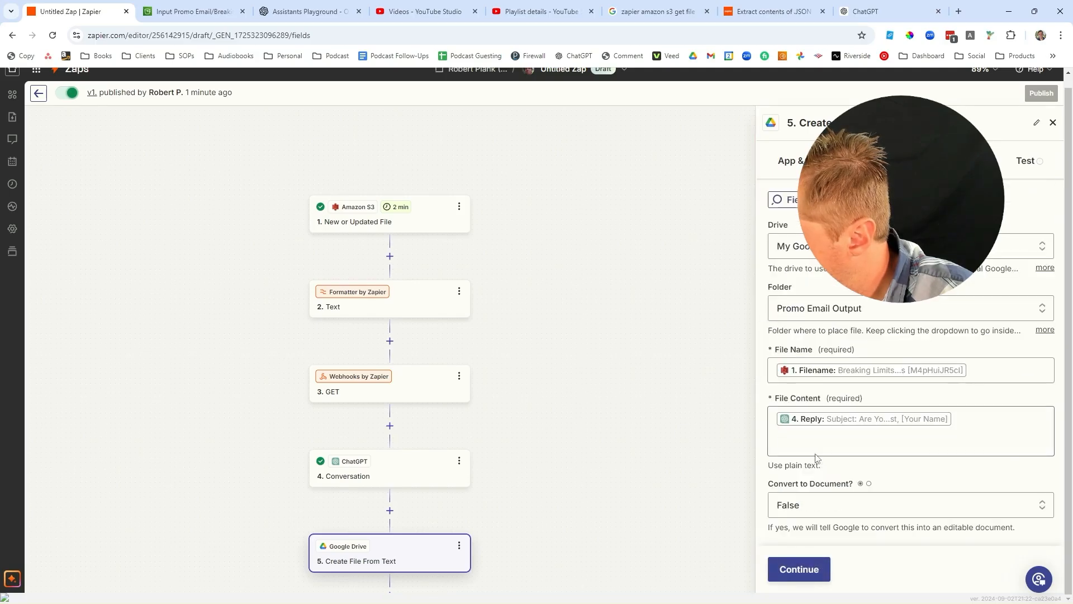
pyautogui.click(804, 570)
pyautogui.click(853, 570)
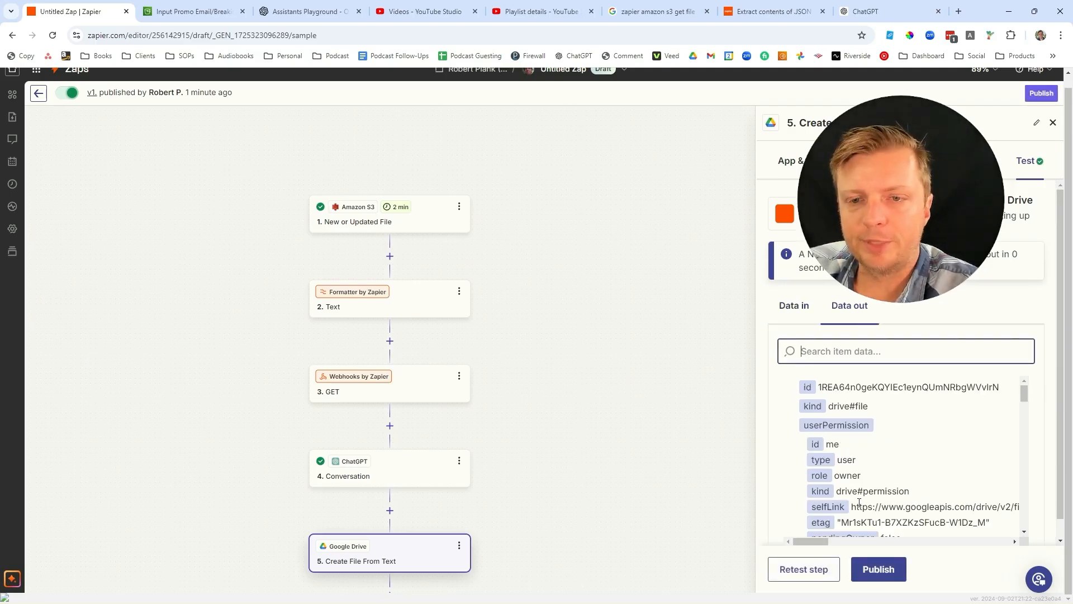
# Step: Look through the Google Drive test output and publish the new version of the Zap
pyautogui.scroll(-10, 1026, 405)
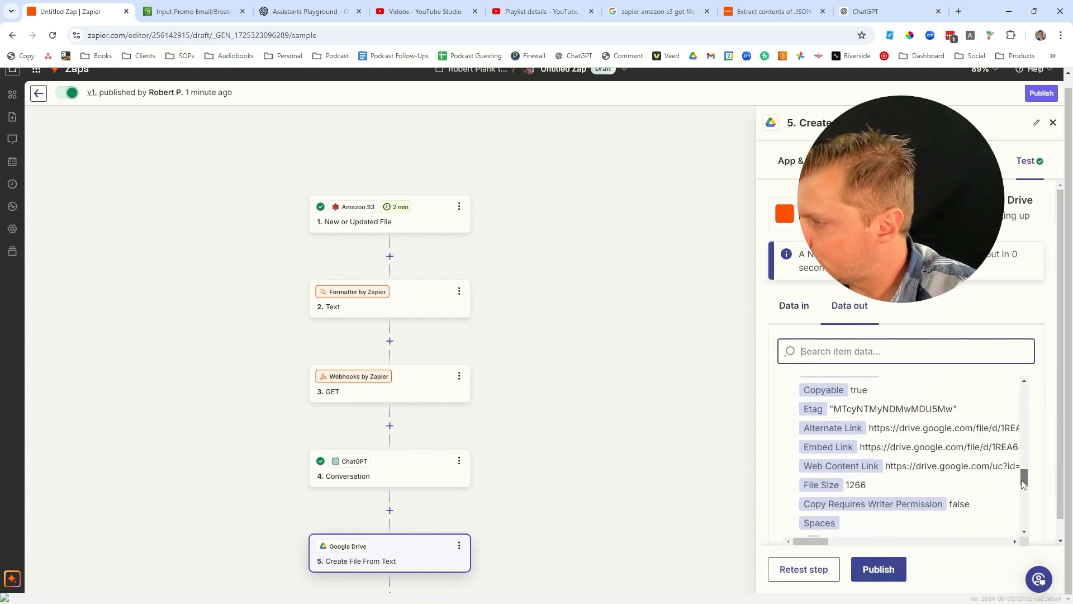
pyautogui.click(878, 568)
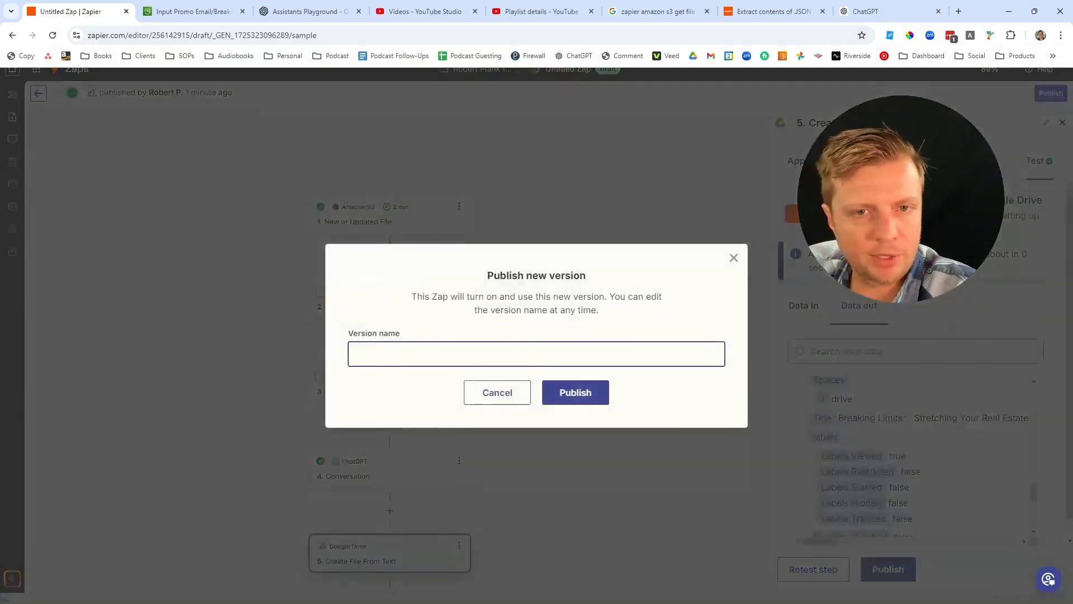
pyautogui.click(577, 396)
# Step: Switch to File Explorer, open the Promo Email Output folder and add the .txt extension to the Breaking Limits file's name
pyautogui.hotkey('alt', 'Tab')
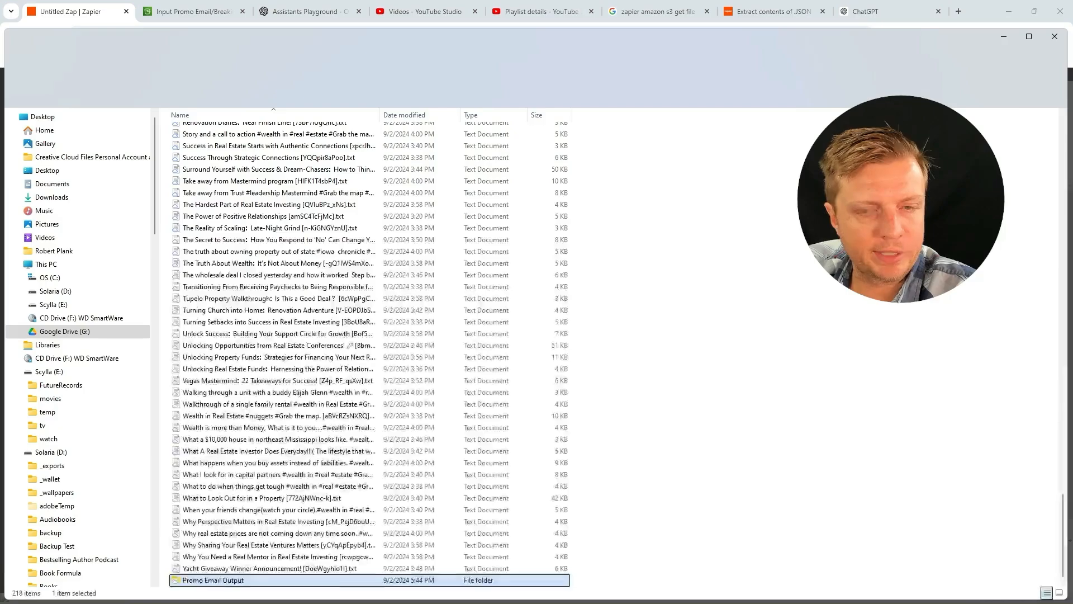
pyautogui.doubleClick(217, 580)
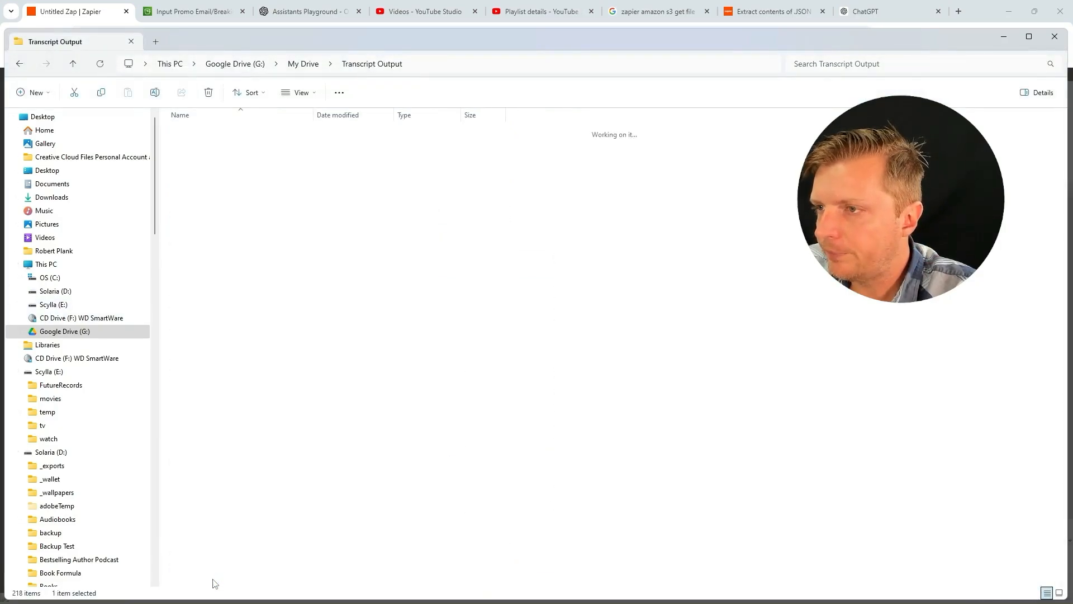
pyautogui.click(250, 138)
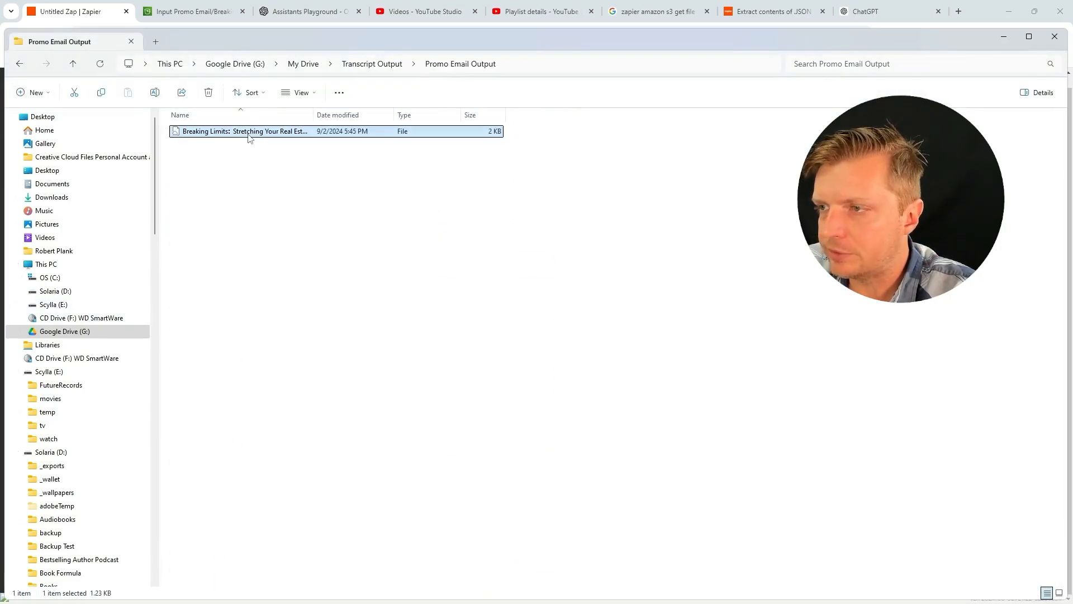
pyautogui.doubleClick(314, 115)
pyautogui.click(321, 133)
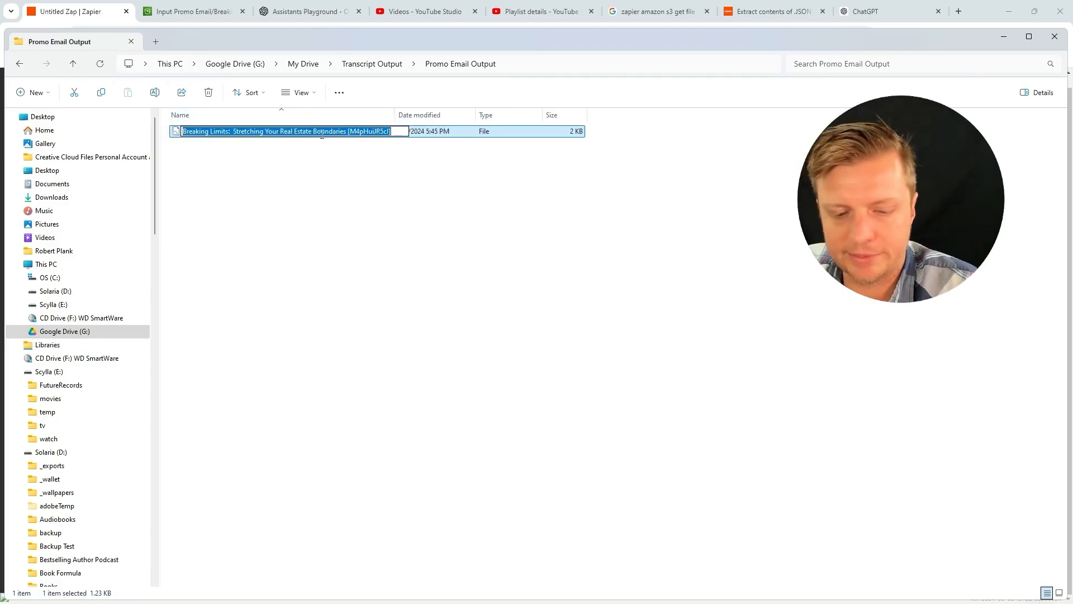
pyautogui.press('End')
pyautogui.write('.txt')
pyautogui.press('Return')
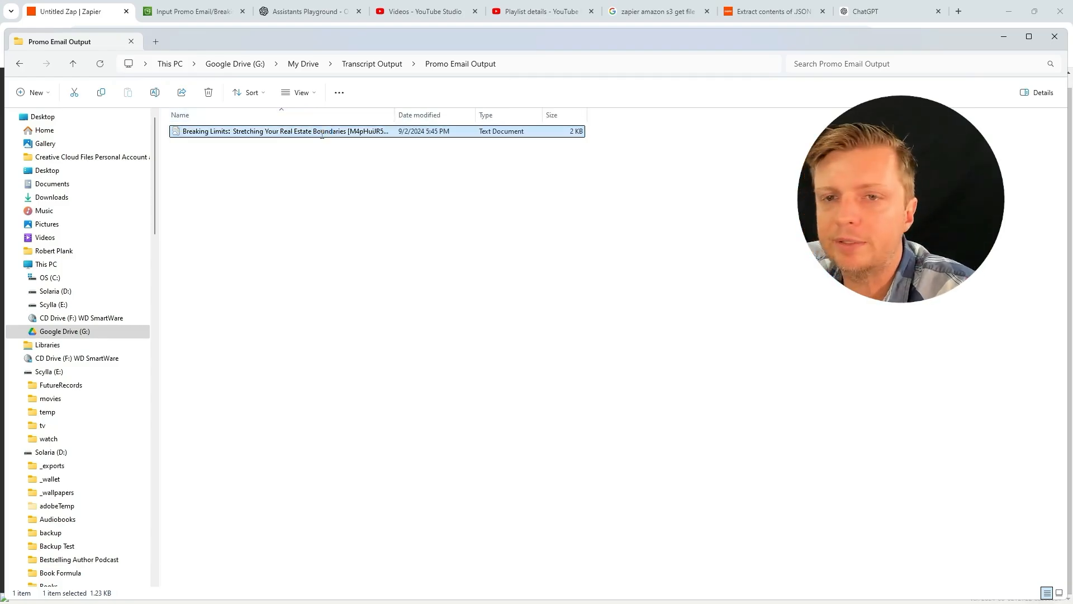
# Step: Open the Breaking Limits text file in Notepad and read the promotional email from its greeting to its closing line
pyautogui.doubleClick(322, 134)
pyautogui.click(329, 209)
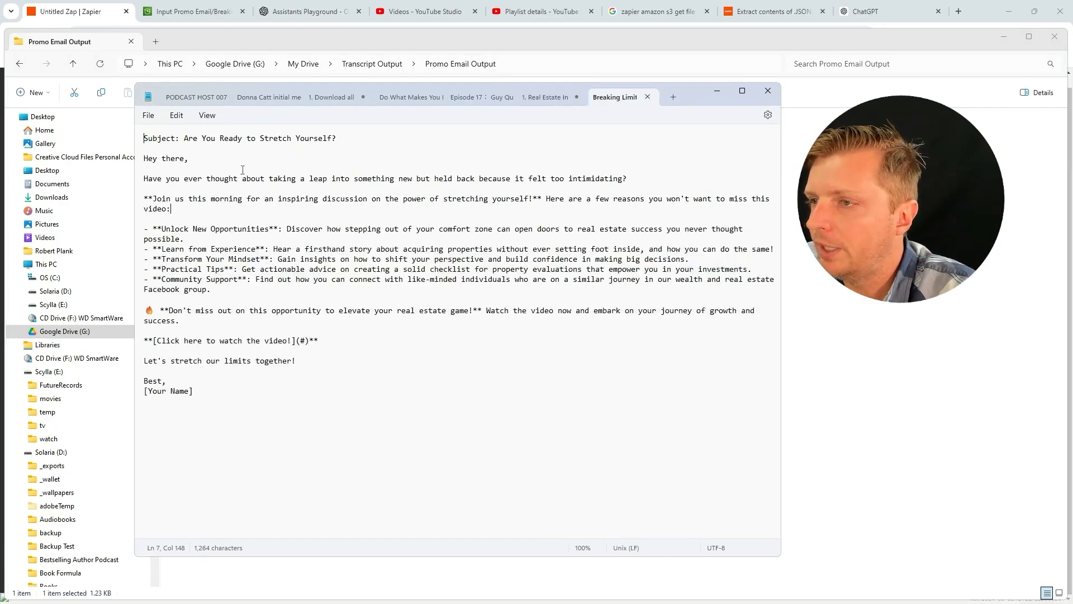
pyautogui.moveTo(144, 160); pyautogui.dragTo(290, 352)
pyautogui.click(285, 180)
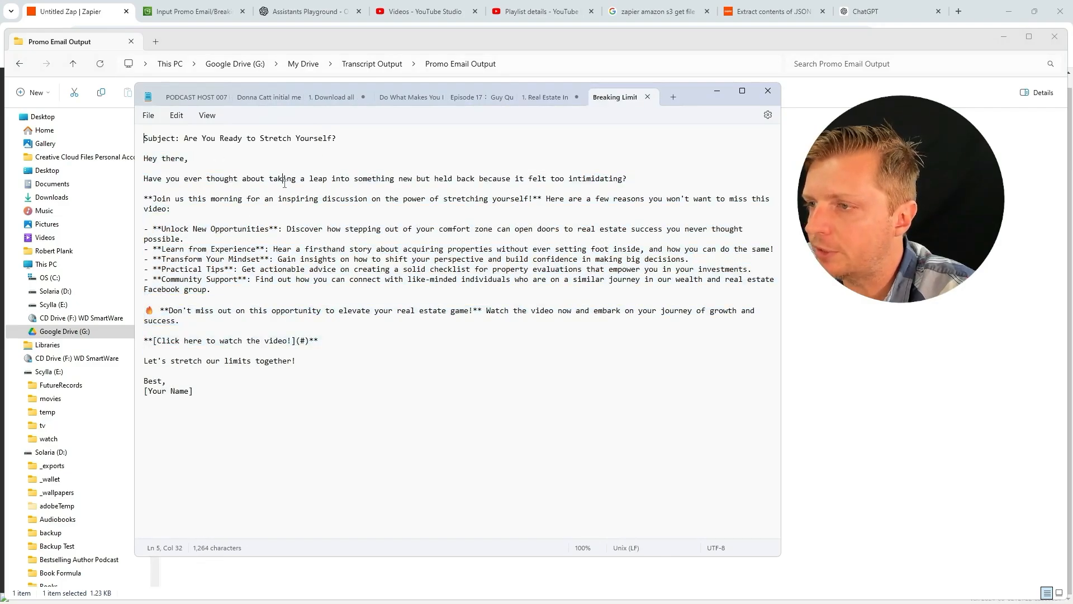
# Step: Review the promotional email's body in the Breaking Limits file and highlight its placeholder video link line
pyautogui.moveTo(346, 162); pyautogui.dragTo(435, 249)
pyautogui.click(495, 171)
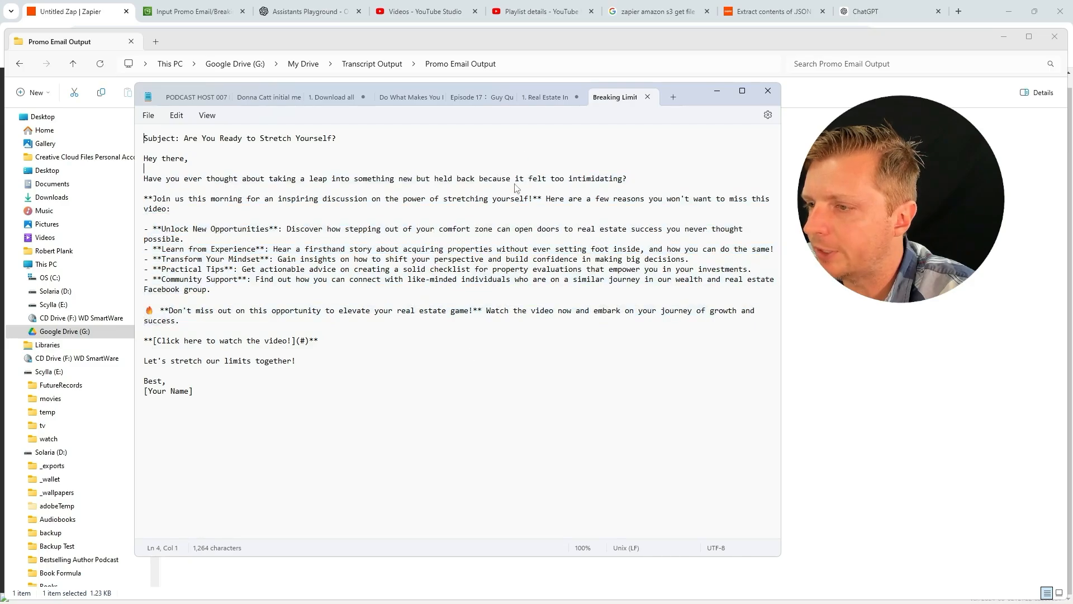
pyautogui.moveTo(517, 162); pyautogui.dragTo(479, 385)
pyautogui.click(335, 393)
pyautogui.moveTo(336, 396); pyautogui.dragTo(173, 167)
pyautogui.click(290, 306)
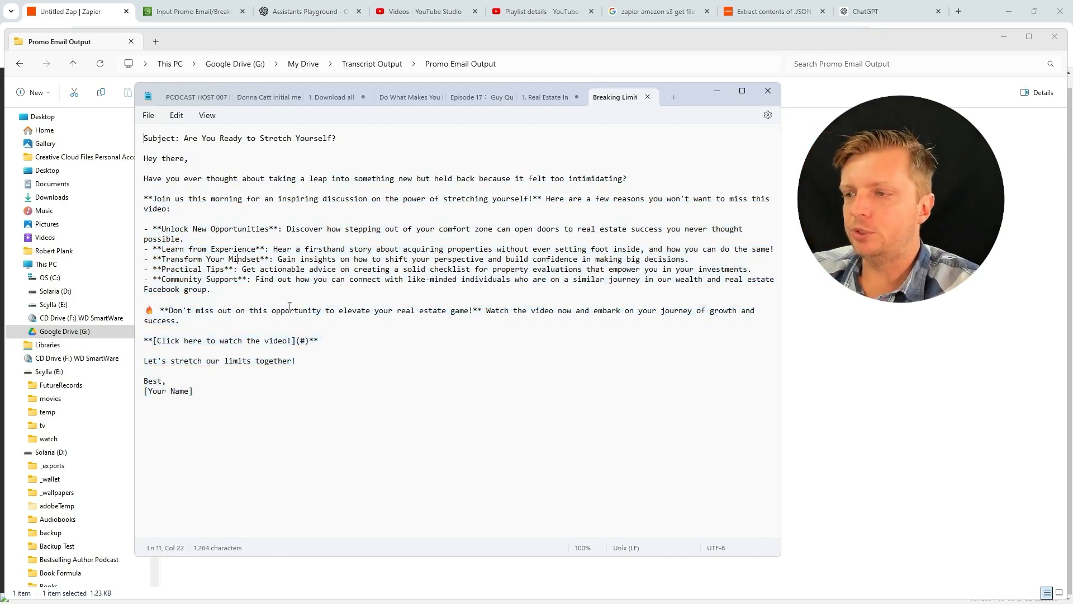
pyautogui.click(324, 342)
pyautogui.moveTo(318, 341); pyautogui.dragTo(116, 347)
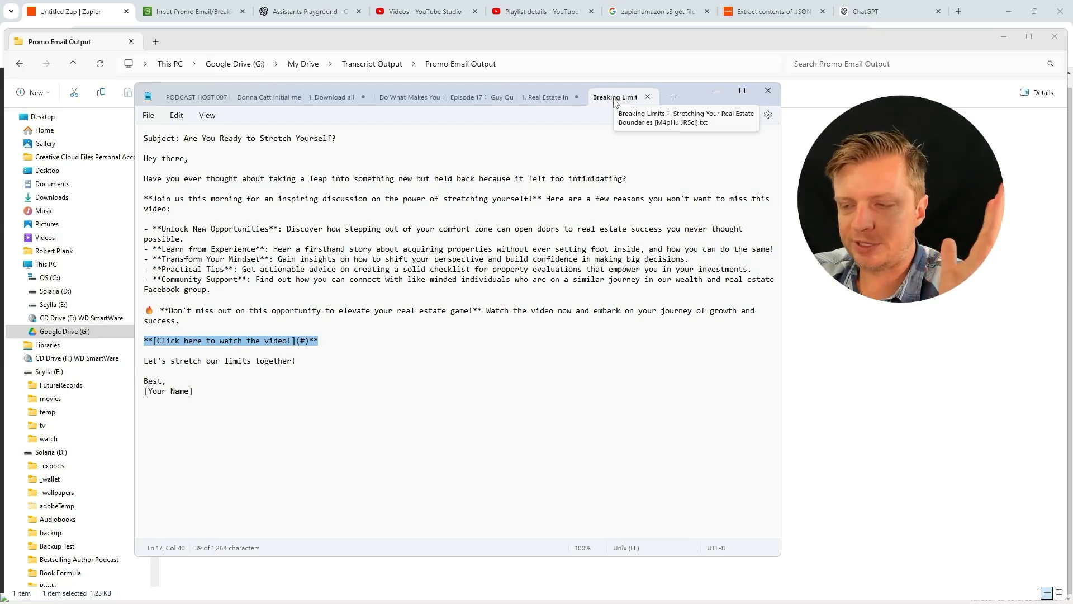
# Step: Switch to the browser to check the ChatGPT bucket policy chat and the Breaking Limits object page in Amazon S3
pyautogui.click(868, 8)
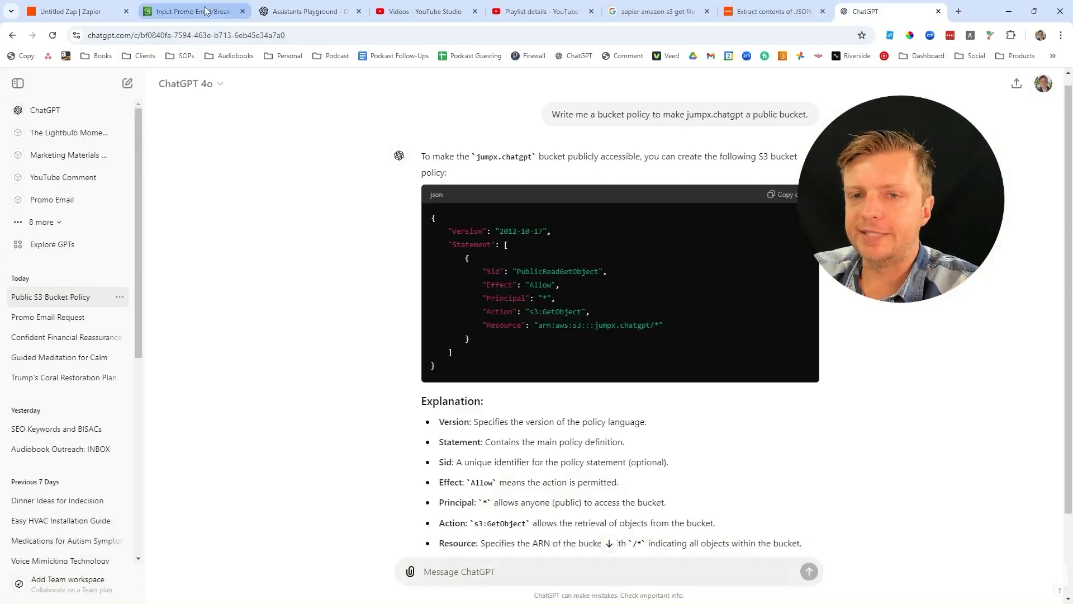
pyautogui.click(205, 11)
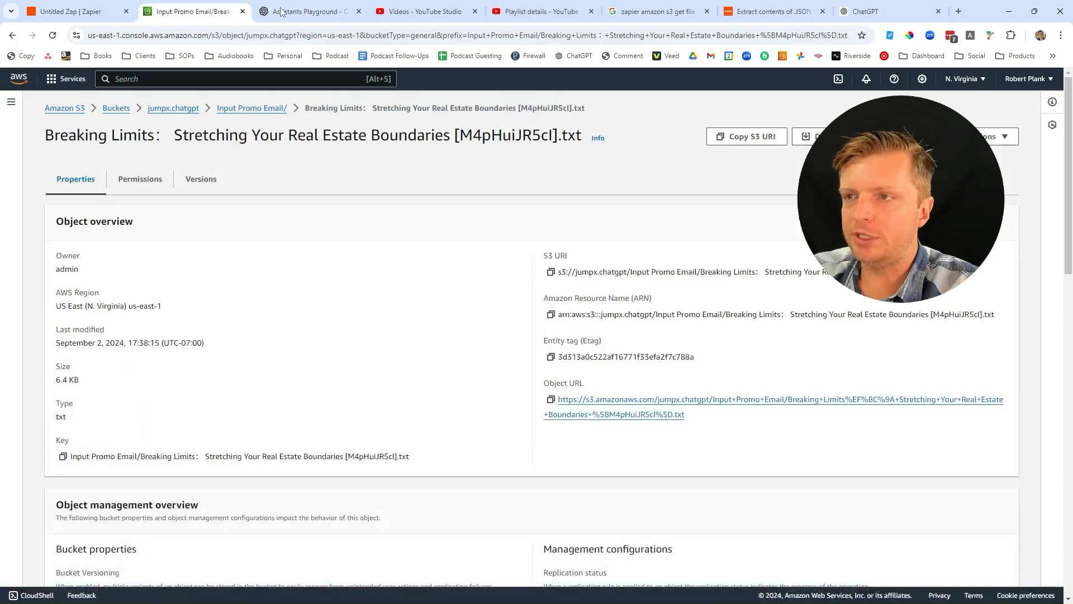
pyautogui.hotkey('alt', 'Tab')
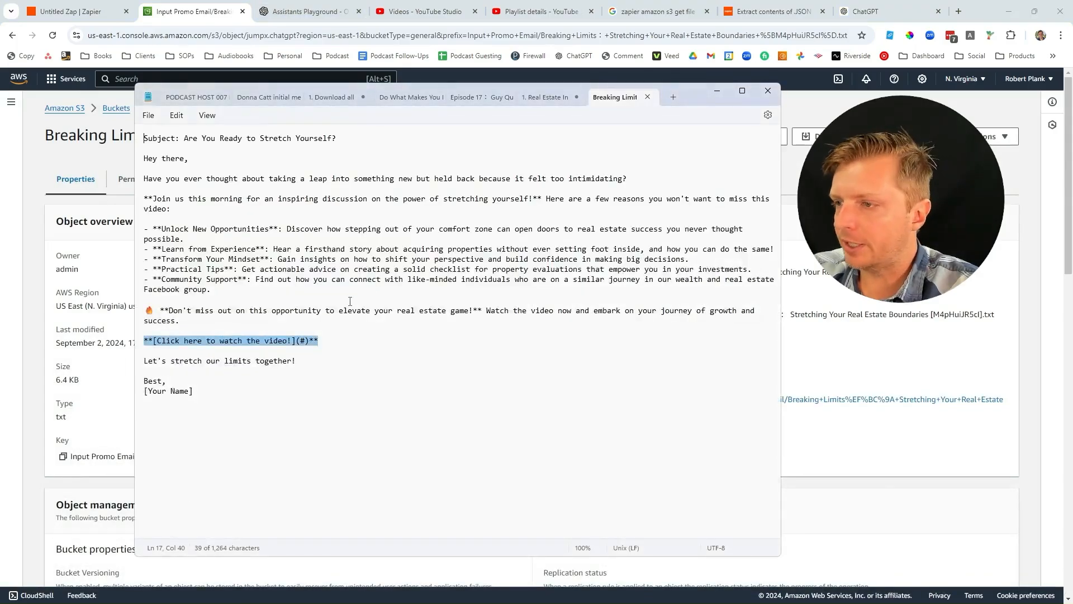
# Step: Find the numbered workflow notes among the open Notepad files and review the Deepgram transcription and ChatGPT Assistant lines
pyautogui.click(350, 301)
pyautogui.click(549, 97)
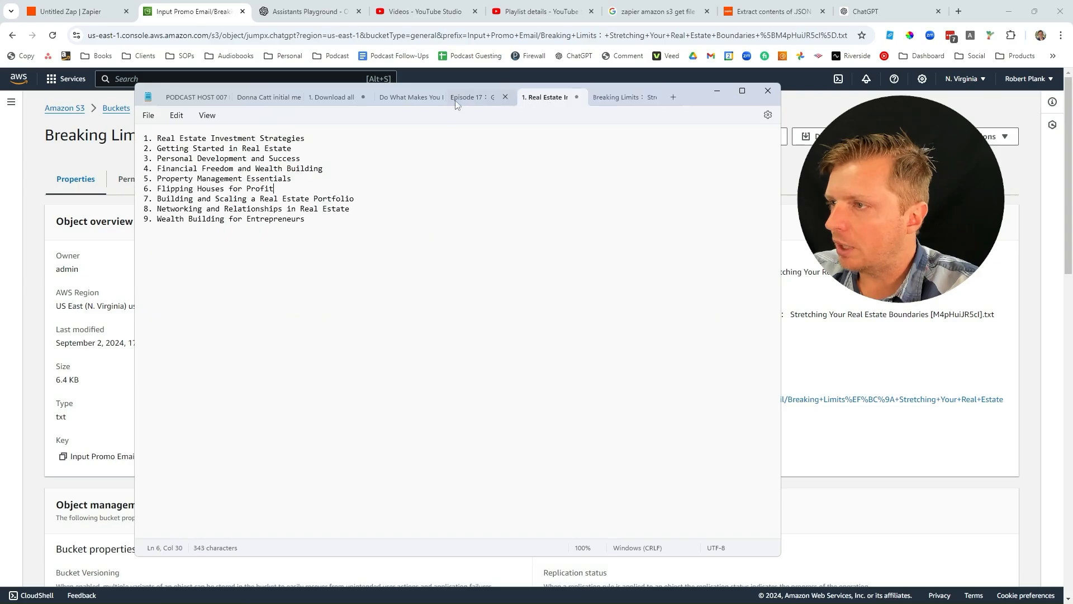
pyautogui.click(421, 98)
pyautogui.click(331, 98)
pyautogui.click(280, 99)
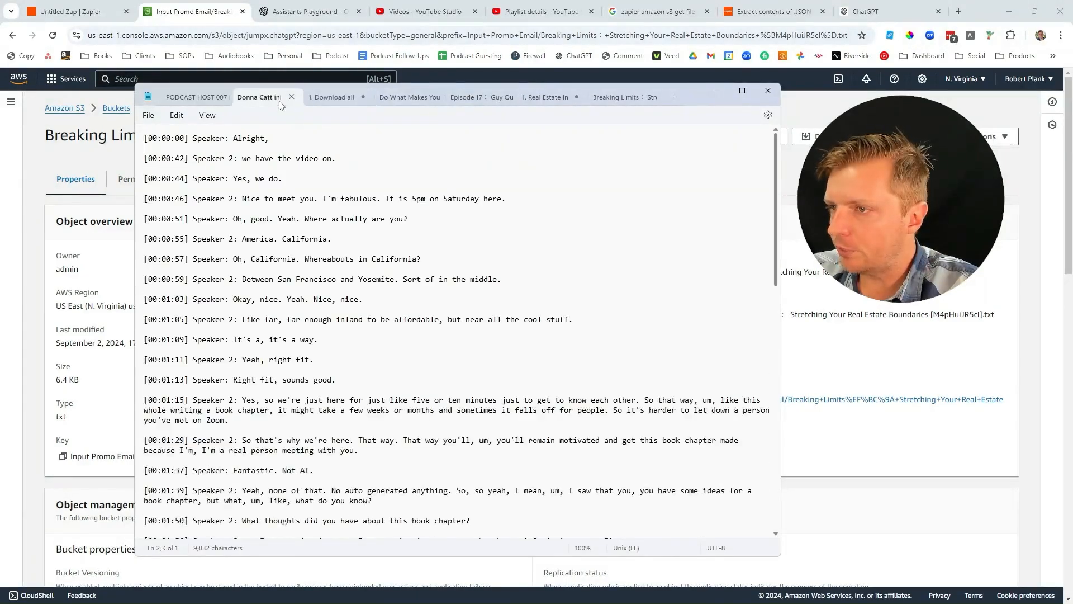
pyautogui.click(331, 98)
pyautogui.doubleClick(341, 151)
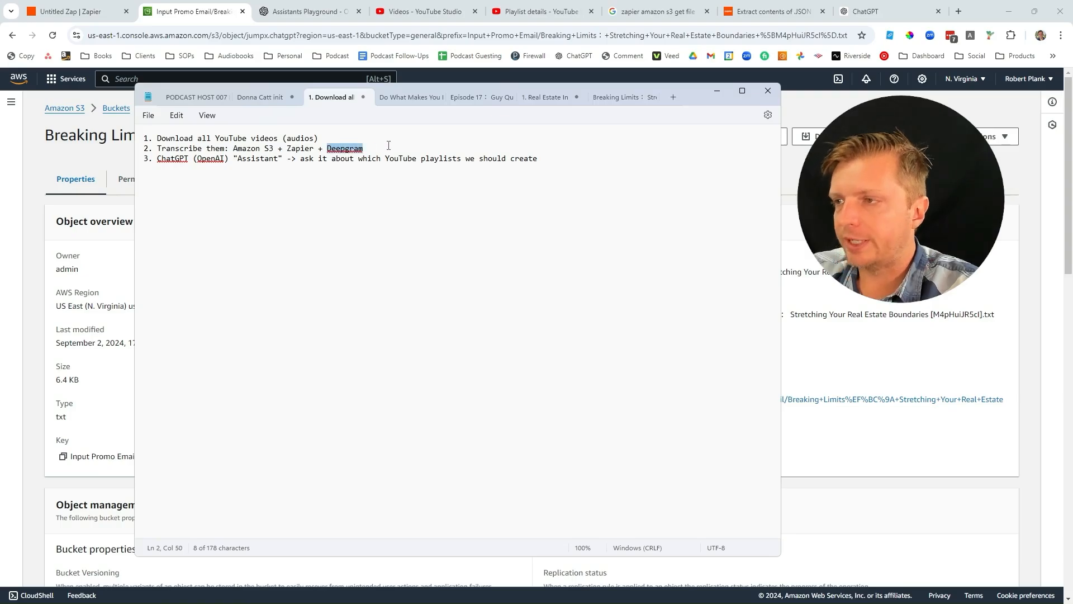
pyautogui.click(387, 146)
pyautogui.moveTo(387, 146); pyautogui.dragTo(564, 163)
pyautogui.click(564, 163)
pyautogui.click(486, 142)
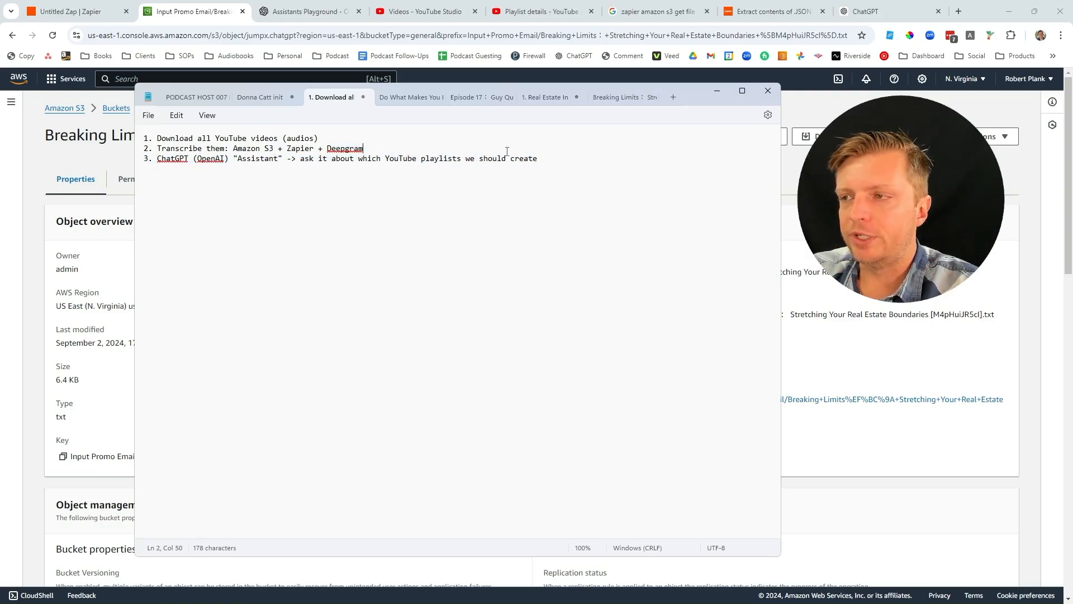